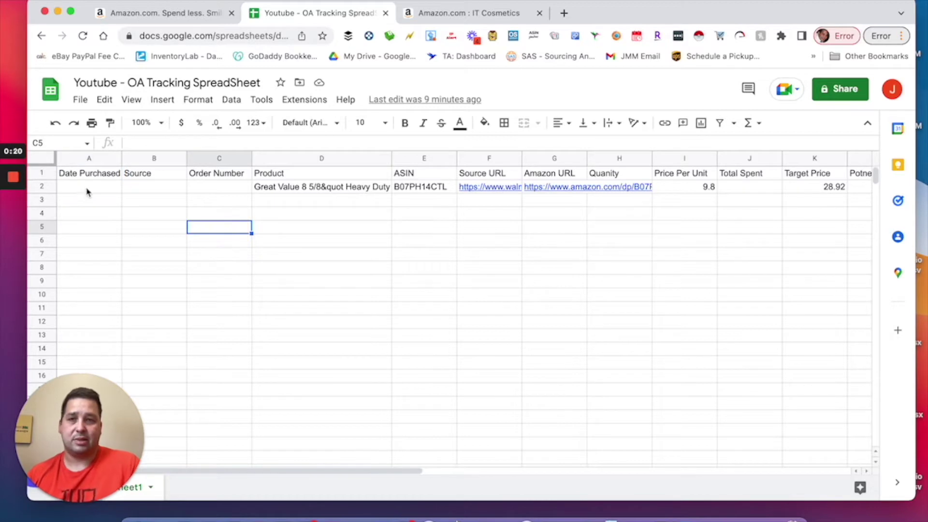
Look through the header columns of the OA tracking spreadsheet, from Date Purchased across to Estimated sales.
click(86, 175)
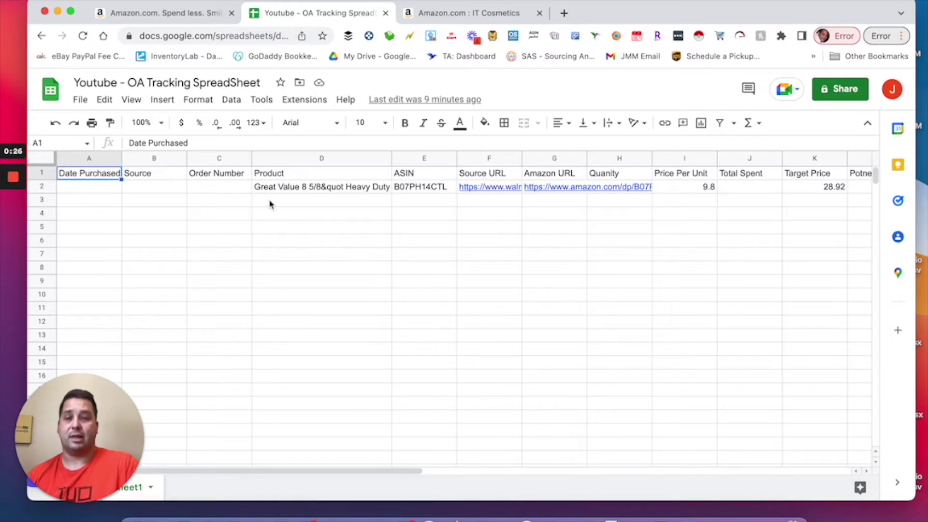
click(91, 177)
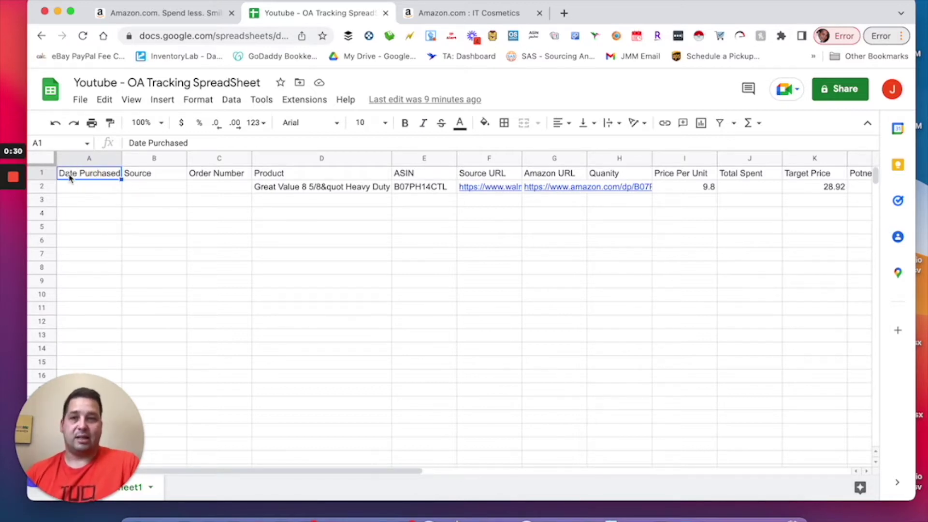
click(163, 182)
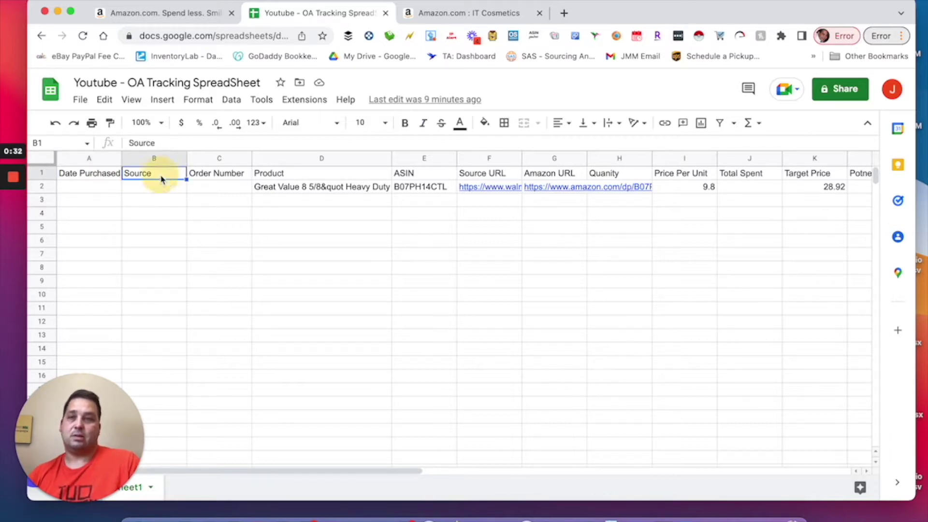
click(236, 175)
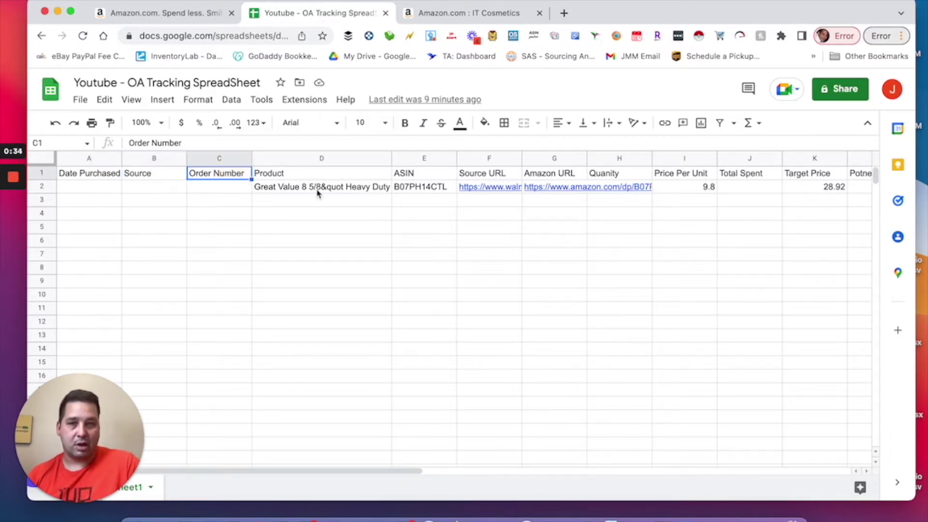
click(312, 178)
key(Right)
key(Right)
key(Right)
key(Right)
key(Right)
key(Right)
key(Right)
key(Right)
key(Right)
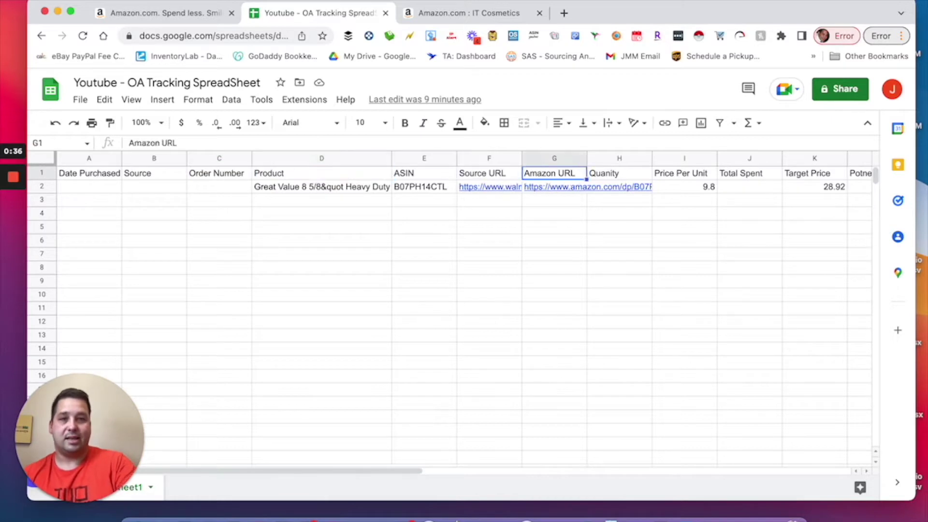
key(Right)
key(Right)
key(Right)
key(Right)
key(Right)
key(Right)
key(Right)
key(Right)
key(Right)
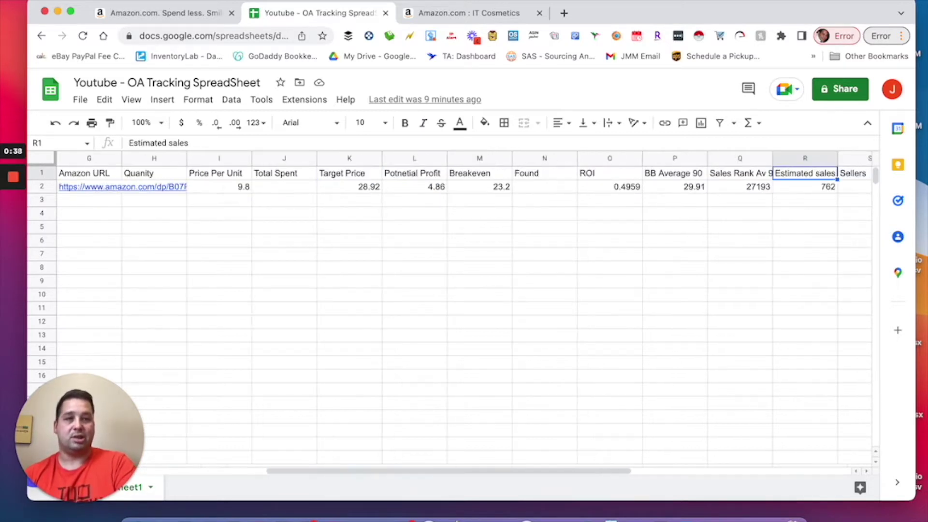
Go back through the header row to the Date Purchased column.
key(Left)
key(Left)
key(Left)
key(Left)
key(Left)
key(Left)
key(Left)
key(Left)
key(Left)
key(Left)
key(Left)
key(Left)
key(Left)
key(Left)
key(Left)
key(Left)
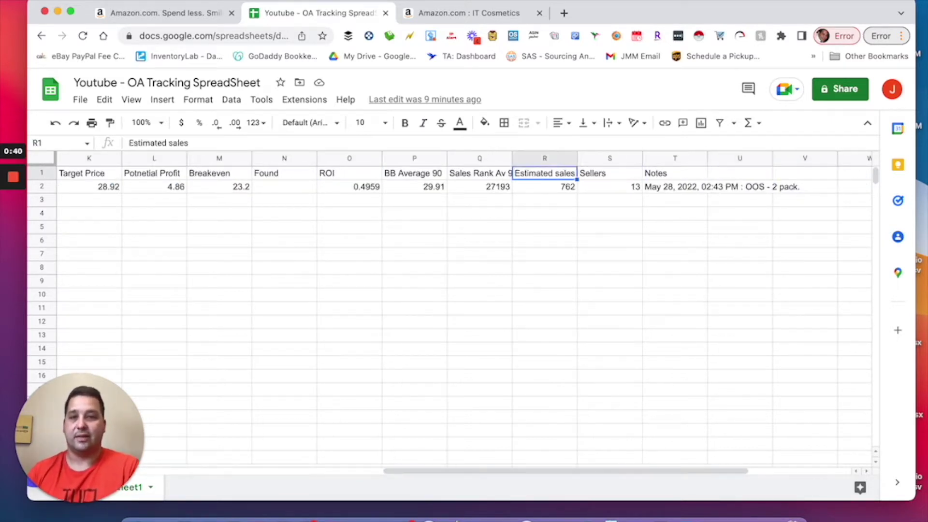
key(Left)
key(Left)
key(Left)
key(Left)
key(Left)
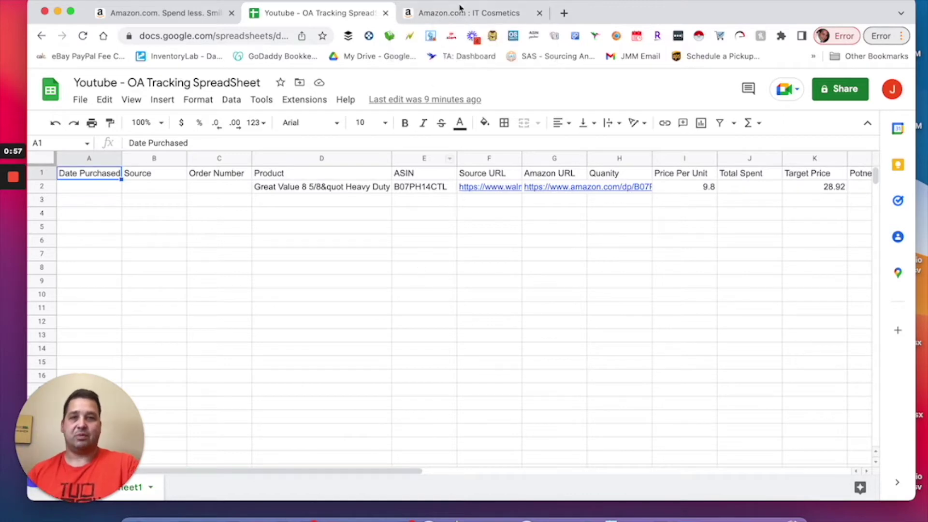
Switch to the Amazon results for IT Cosmetics and examine the products' prices, sales ranks and FBA seller counts.
click(449, 22)
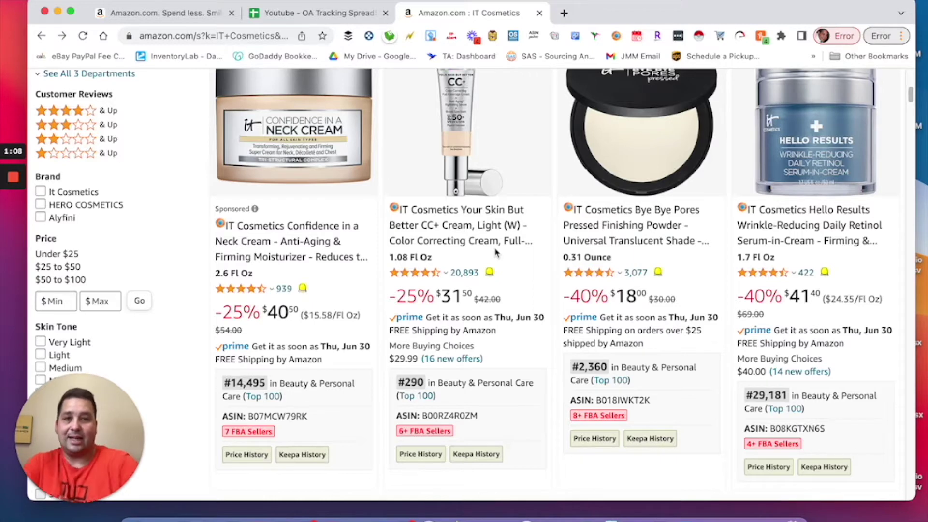
mouse_move(487, 231)
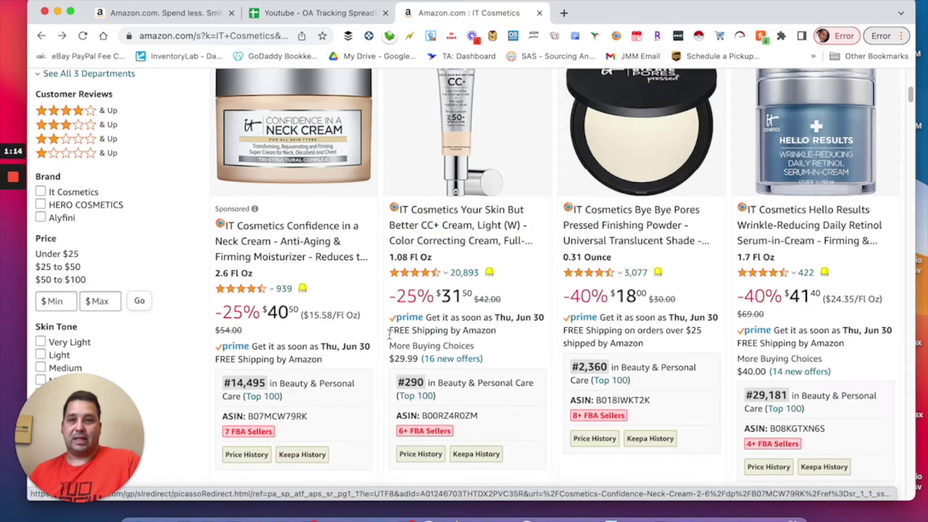
scroll(392, 333, down, 10)
scroll(392, 333, up, 10)
scroll(435, 314, down, 9)
scroll(508, 290, up, 5)
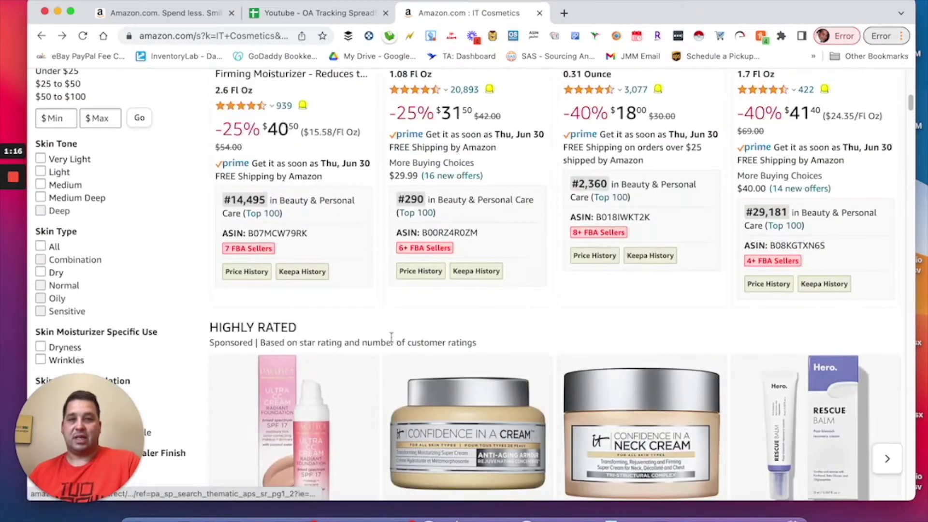
scroll(484, 291, up, 6)
scroll(300, 295, down, 2)
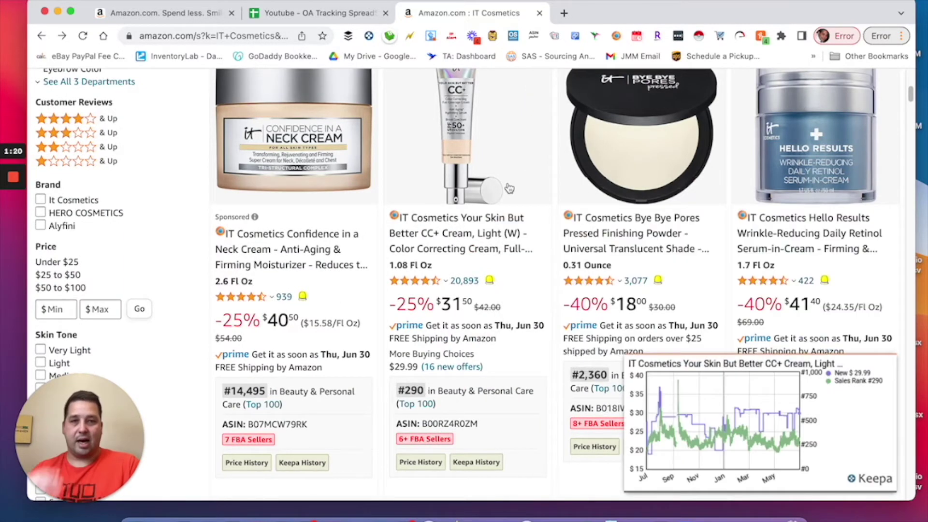
Open the listing for the IT Cosmetics Your Skin But Better CC+ Cream in Light (W) and dismiss the IP alert.
mouse_move(376, 260)
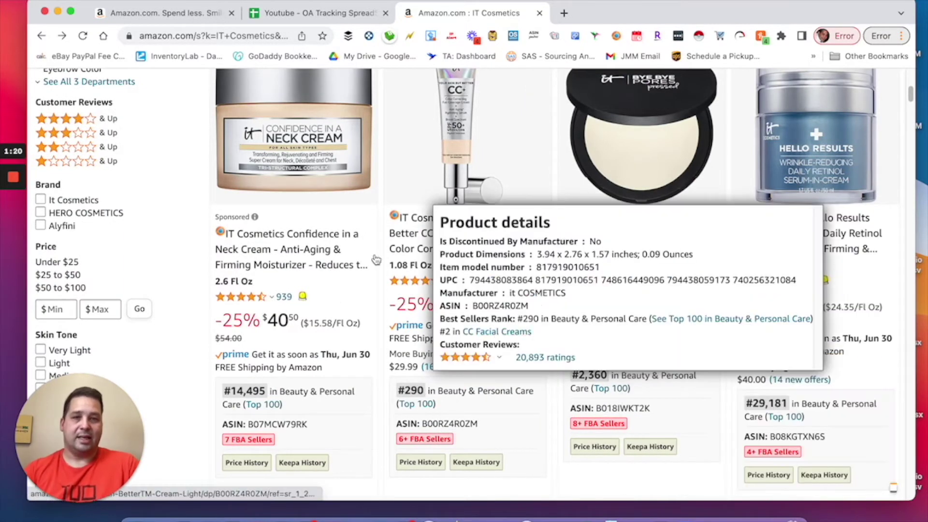
click(453, 175)
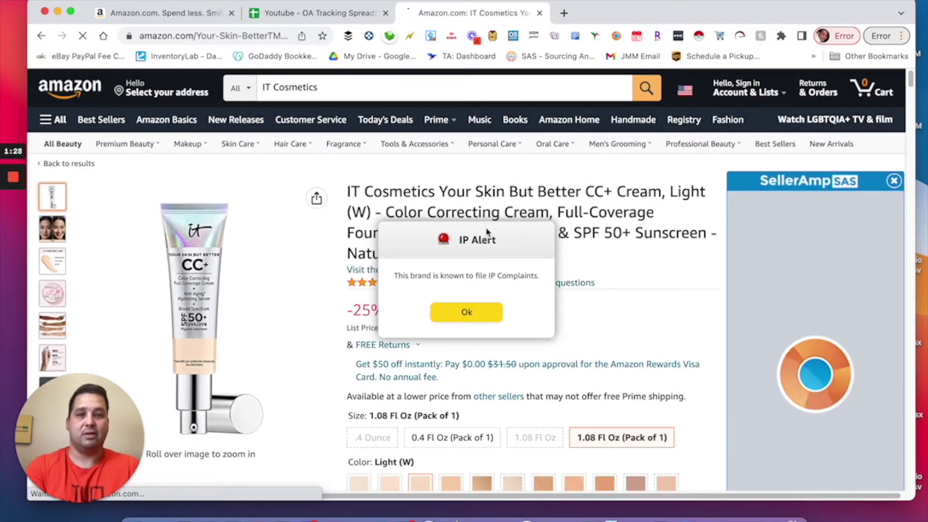
click(459, 316)
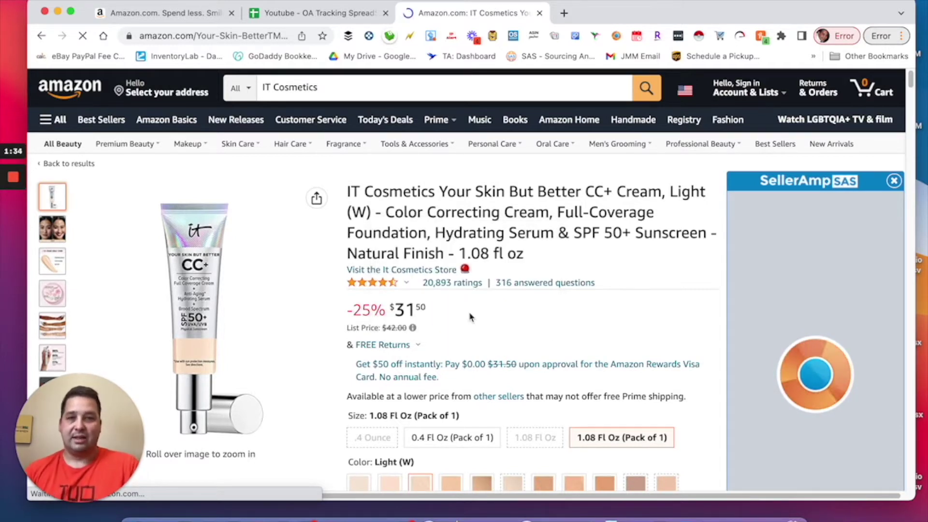
Examine the CC+ Cream listing's price, size and color options, and item details.
scroll(471, 317, down, 7)
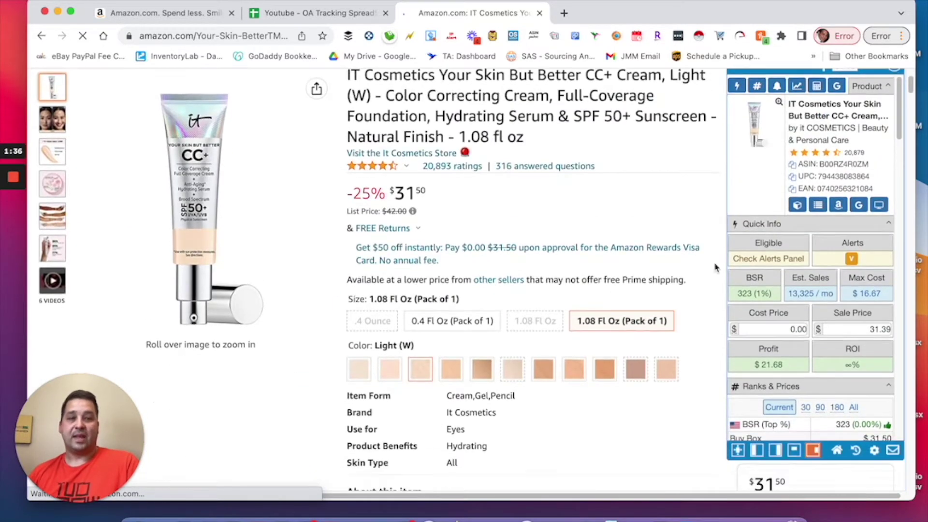
scroll(727, 300, down, 1)
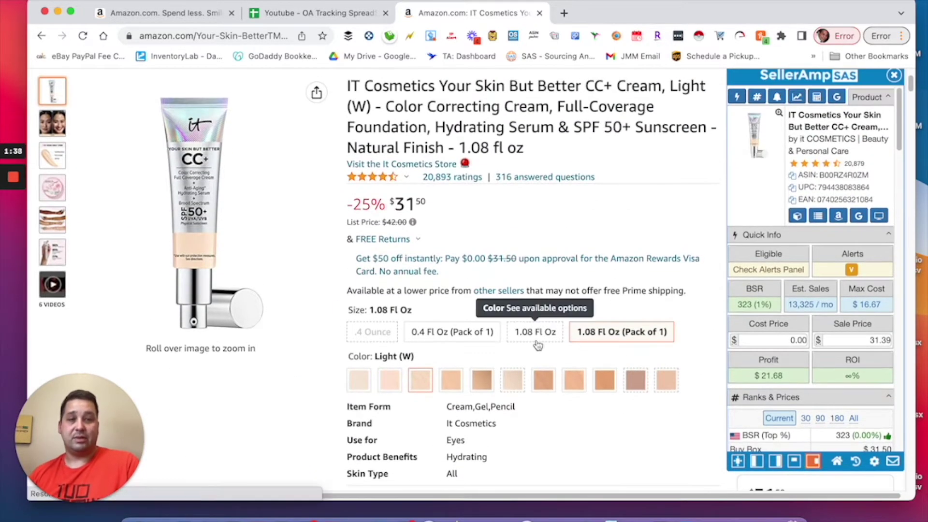
scroll(538, 307, down, 4)
scroll(680, 200, up, 1)
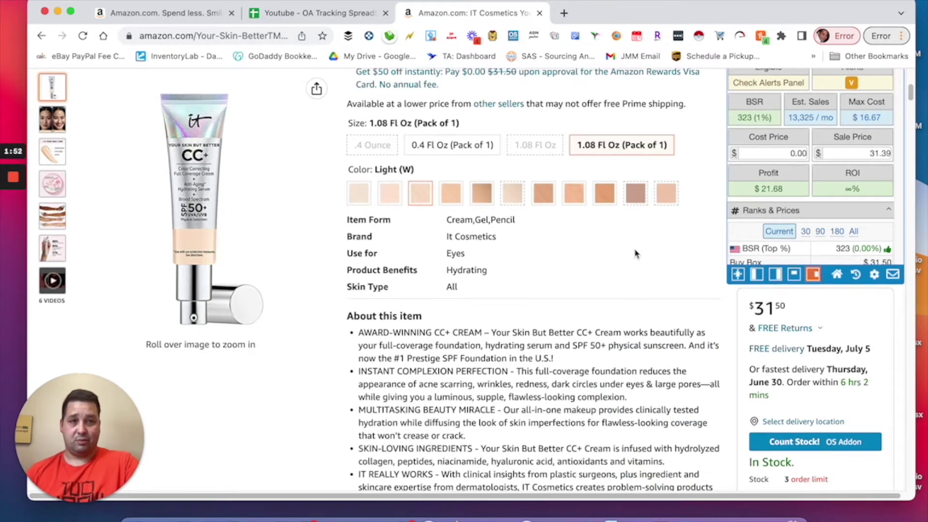
scroll(635, 253, up, 1)
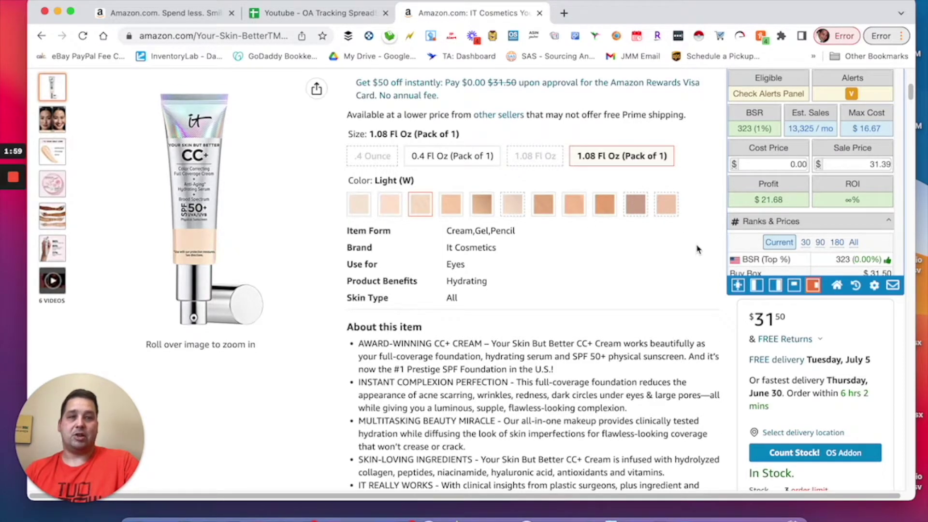
Review the Ranks & Prices and Quick Info sections of SellerAmp for the CC+ Cream.
scroll(847, 221, down, 3)
scroll(848, 220, down, 2)
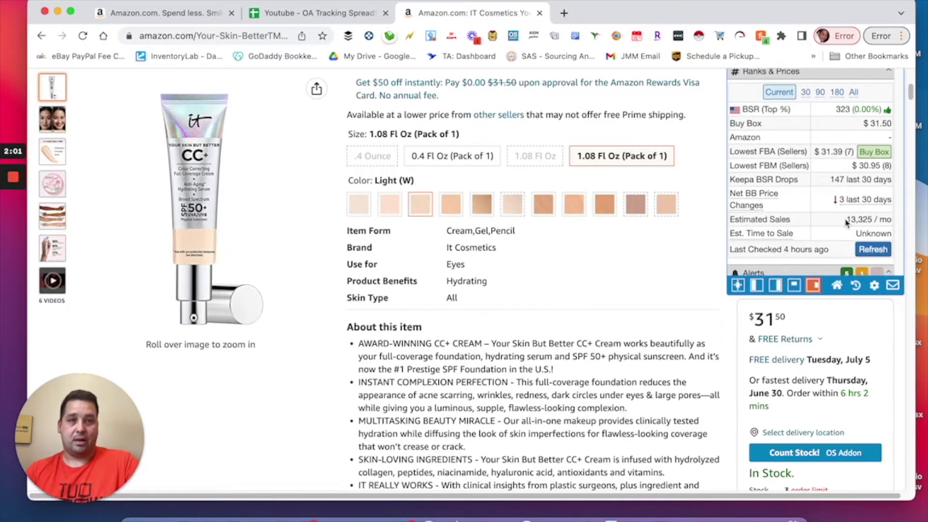
scroll(797, 124, up, 3)
scroll(814, 175, up, 4)
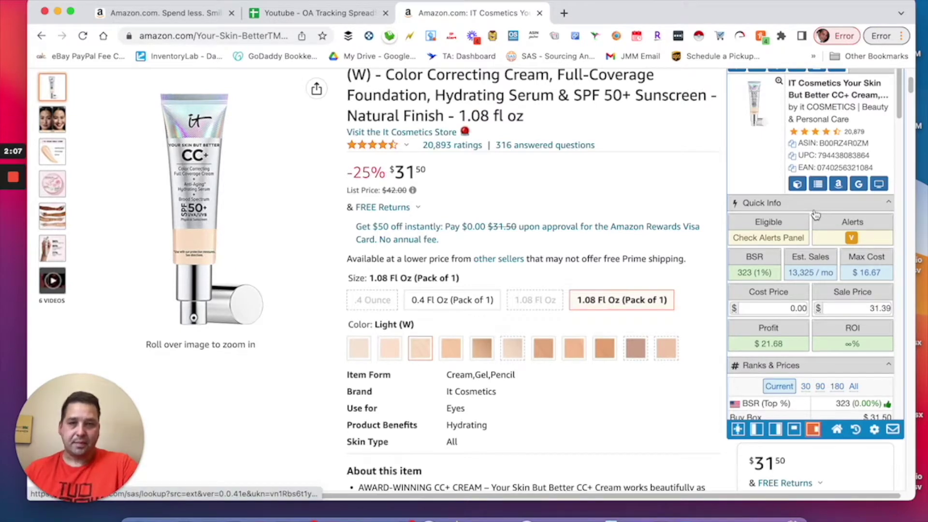
scroll(816, 214, down, 2)
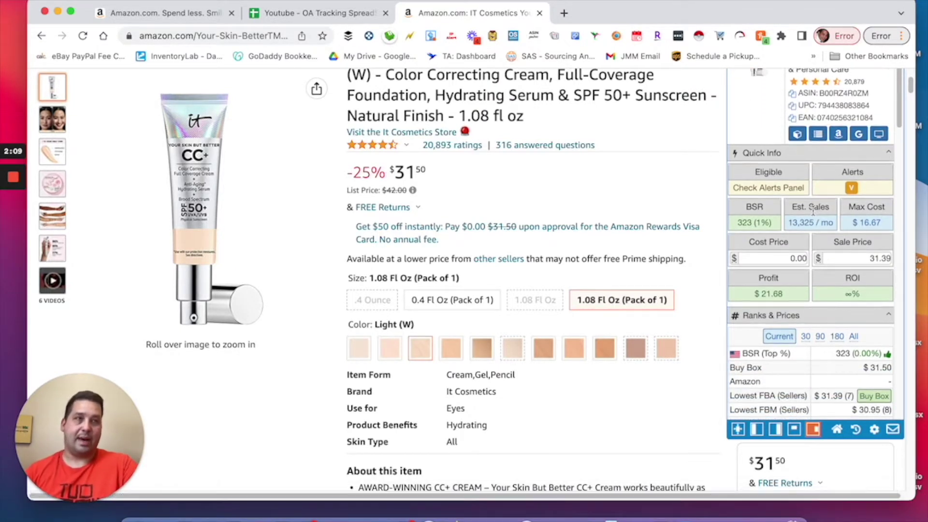
Expand the Total Fees breakdown in the SellerAmp Profit Calculator, and review the fees and the sellers' offers.
scroll(817, 213, down, 6)
scroll(822, 255, down, 10)
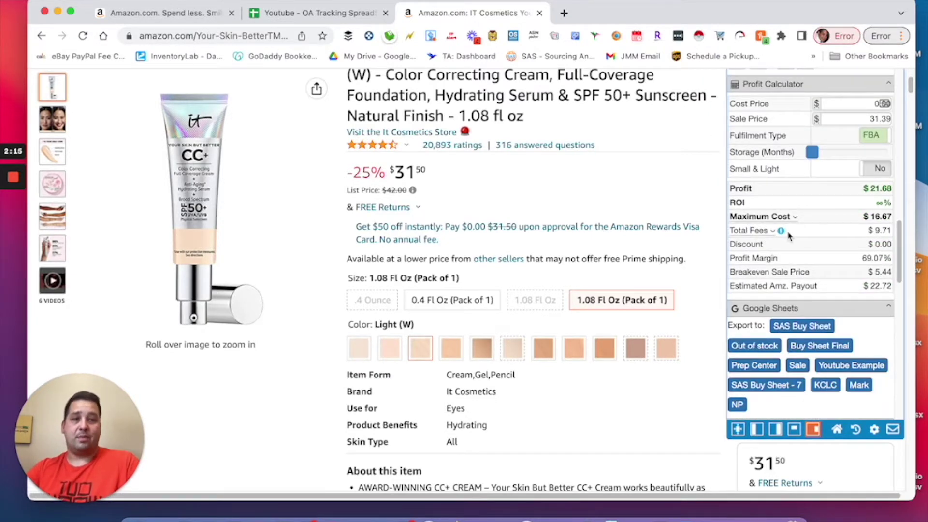
click(772, 232)
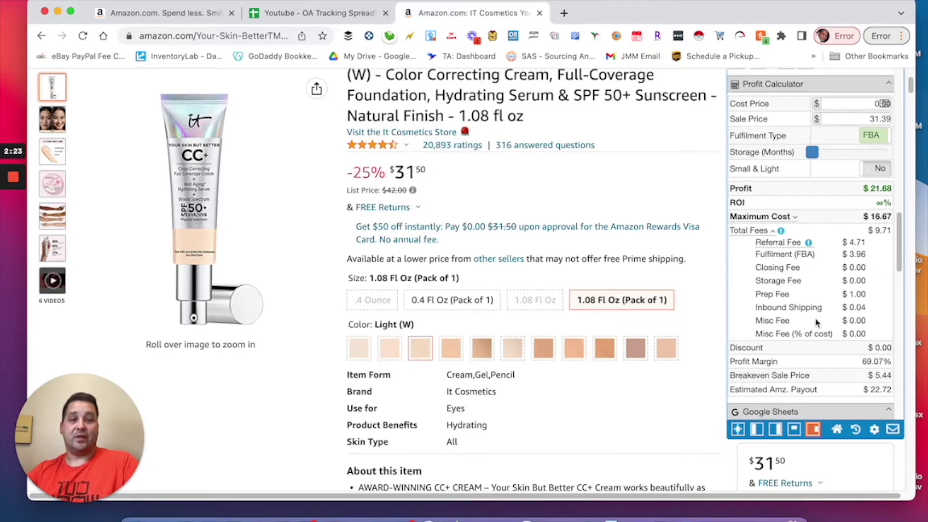
scroll(816, 323, down, 10)
scroll(793, 178, up, 1)
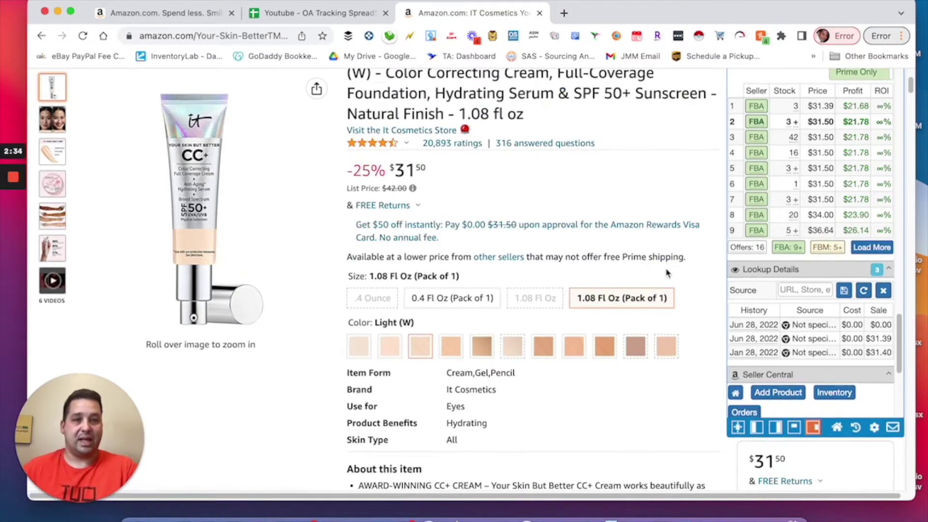
Examine the Keepa price history, sales rank and offer count charts on the CC+ Cream listing.
scroll(666, 273, down, 10)
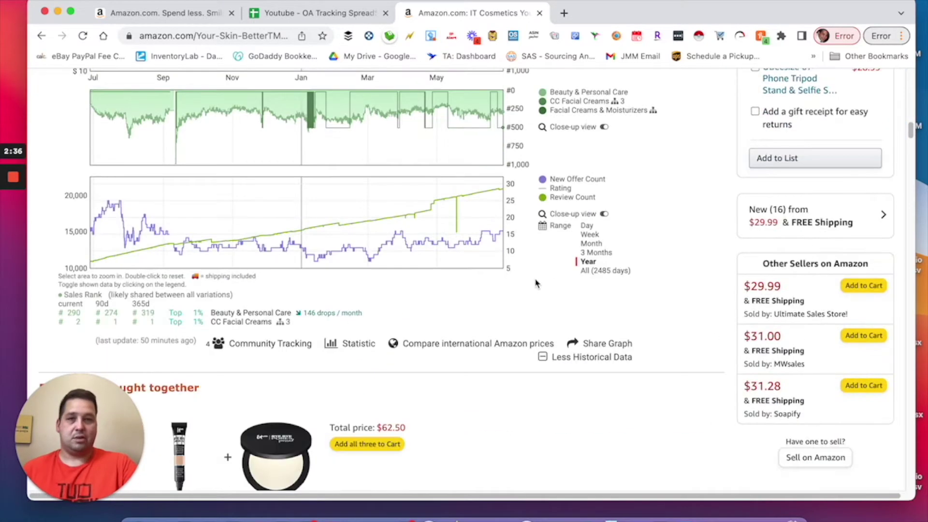
scroll(536, 284, up, 3)
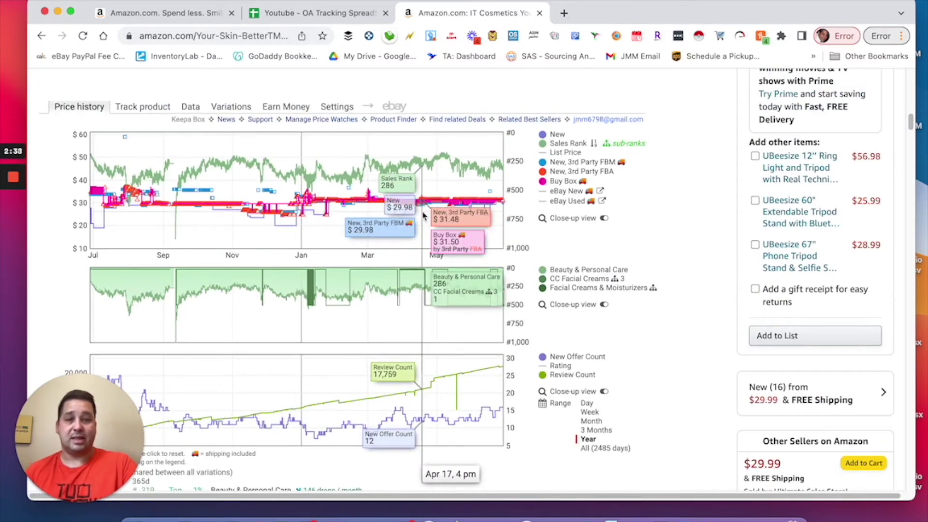
scroll(675, 250, up, 6)
scroll(672, 251, up, 10)
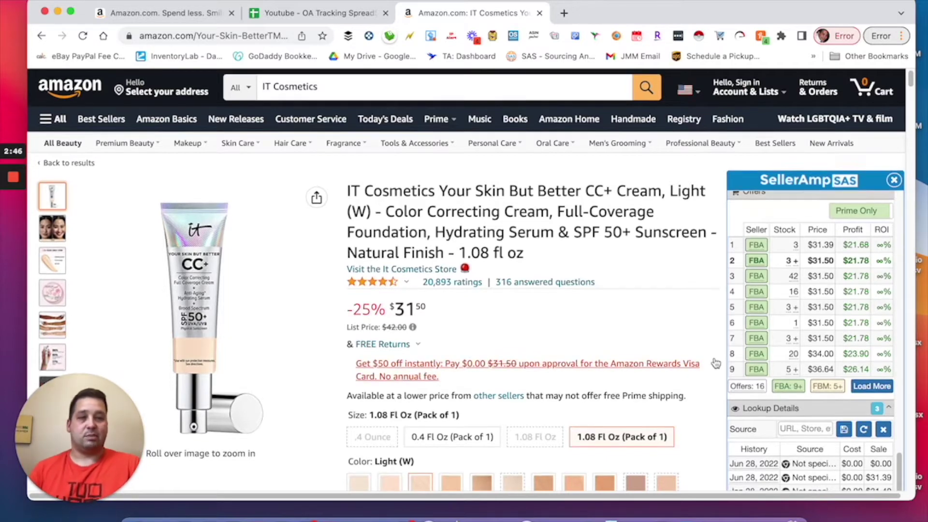
scroll(531, 372, down, 7)
scroll(584, 371, up, 7)
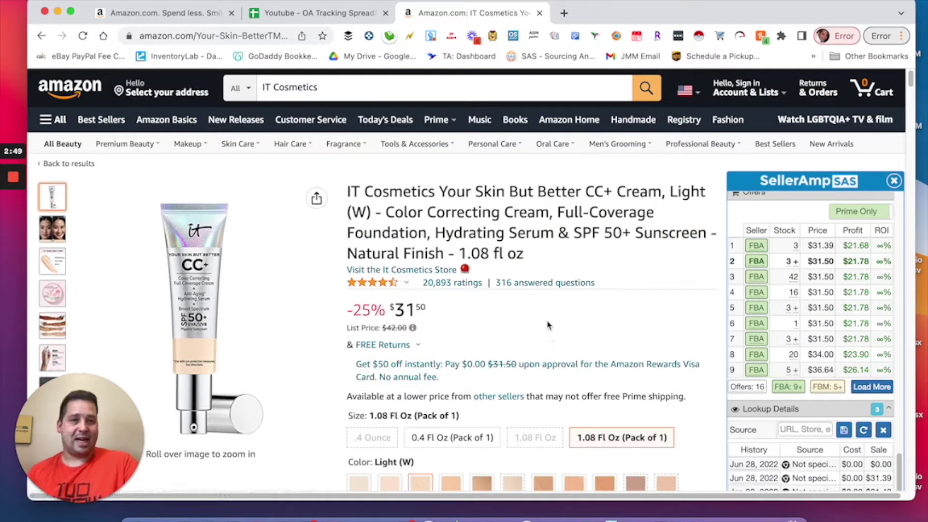
Close the CC+ Cream product page and search for "equate" from the Amazon home page.
click(540, 14)
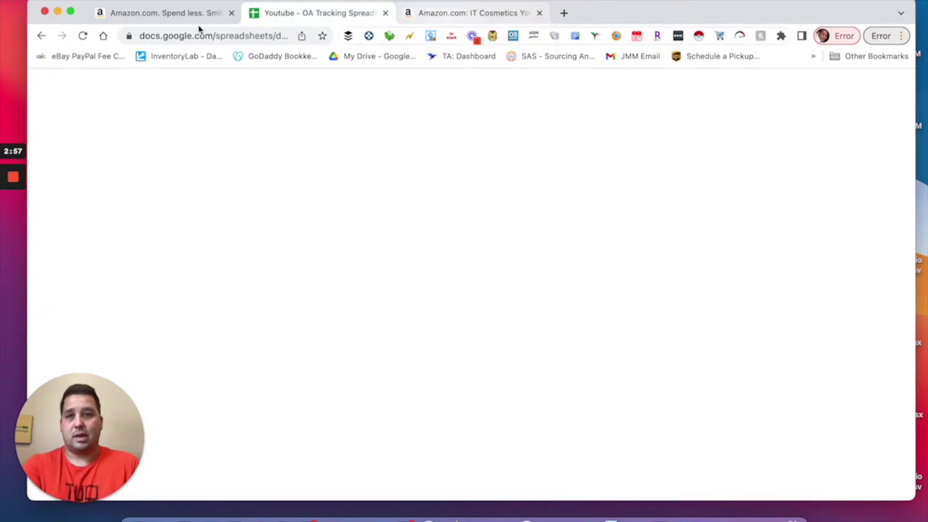
click(170, 15)
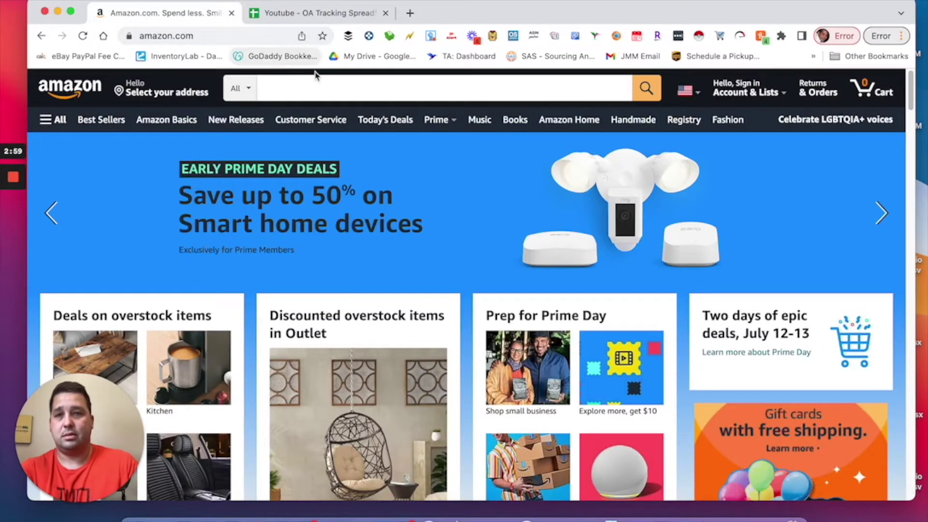
click(305, 95)
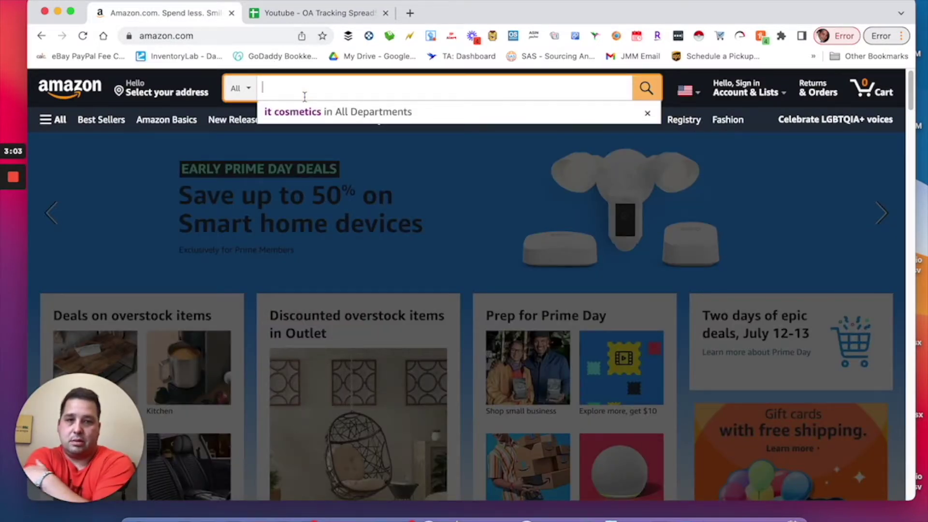
text(equate)
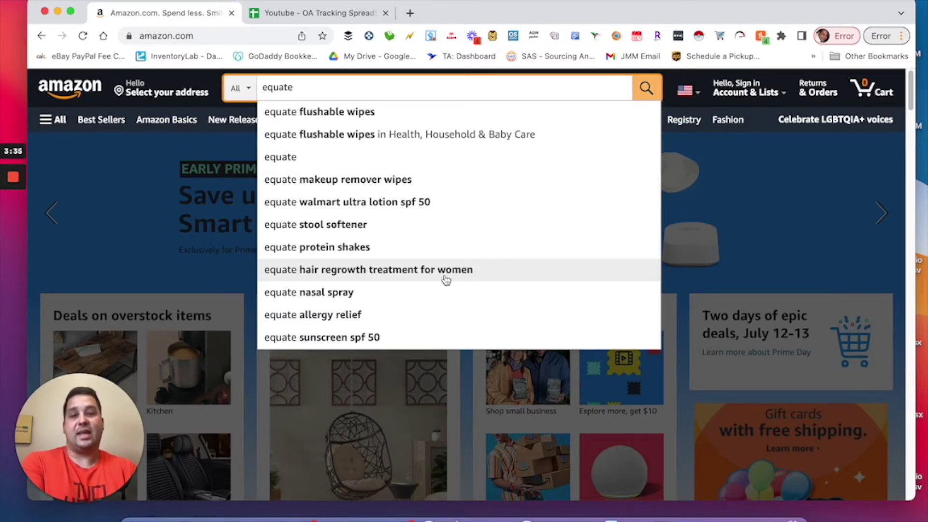
scroll(427, 288, down, 1)
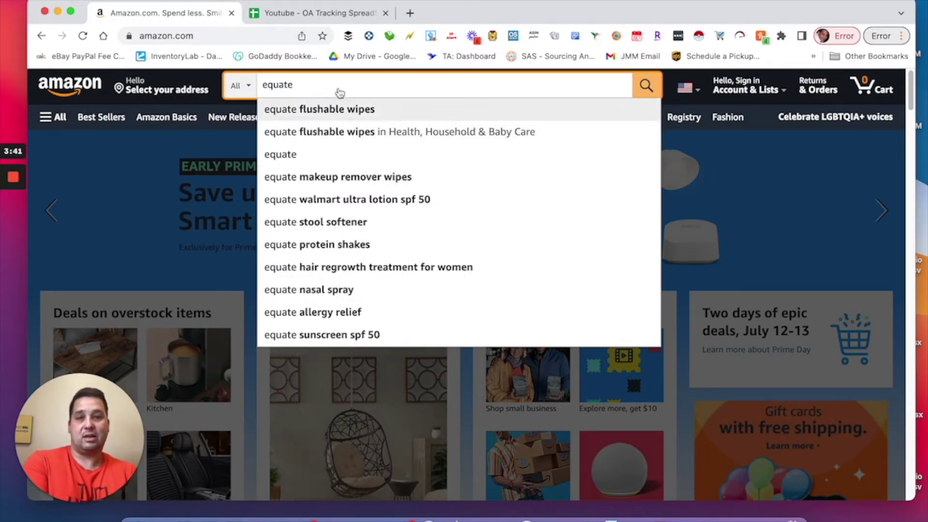
key(Return)
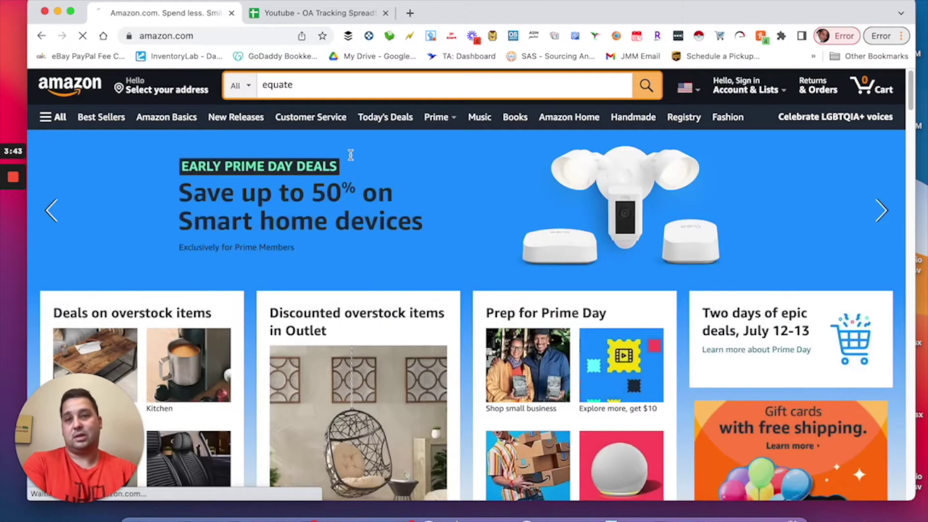
Browse the "equate" results, and search Amazon for the suggested "equate walmart ultra lotion spf 50".
scroll(512, 290, down, 10)
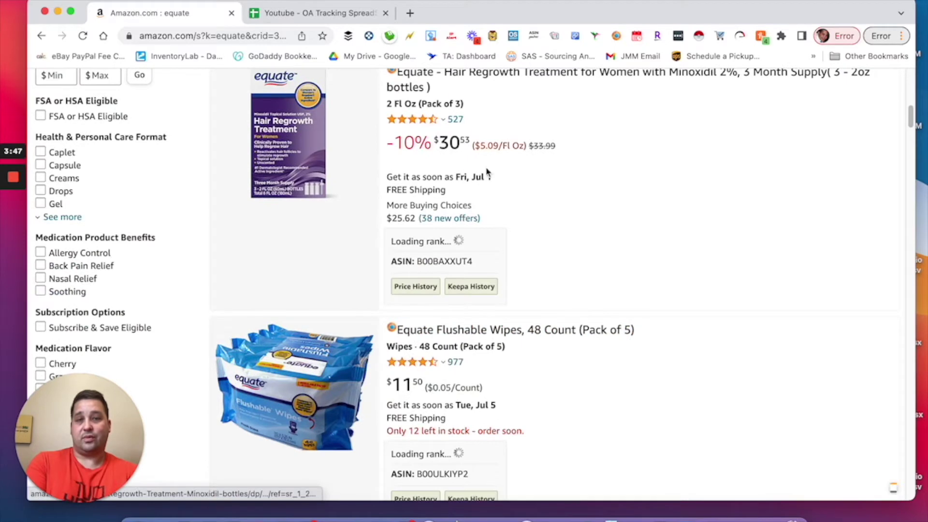
click(360, 88)
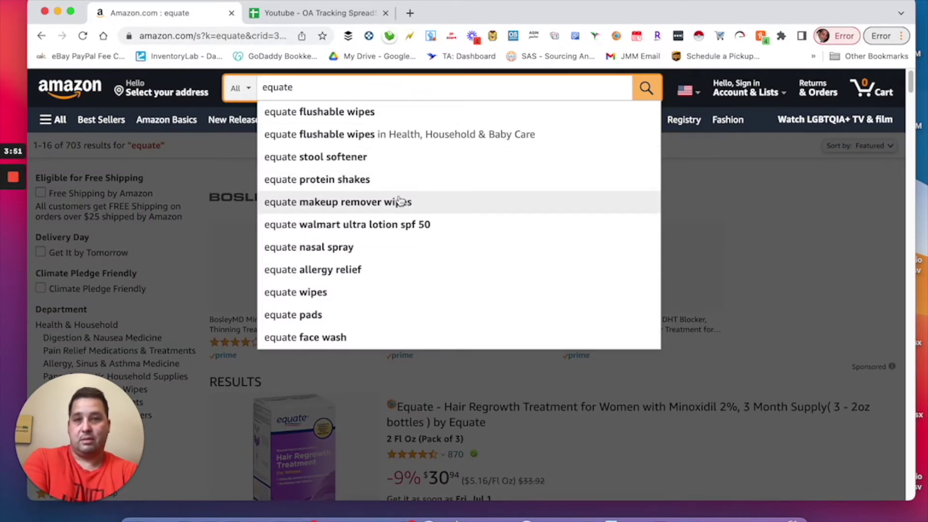
click(422, 226)
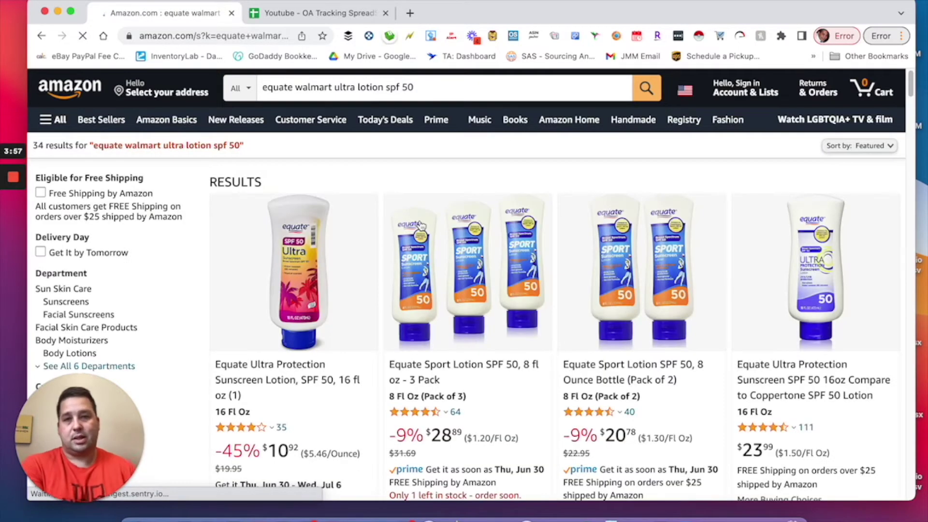
Compare the sales ranks and FBA sellers of the sunscreen results, and open the Equate Sport Lotion SPF 50, 8 Ounce Bottle (Pack of 2) listing.
scroll(315, 290, down, 3)
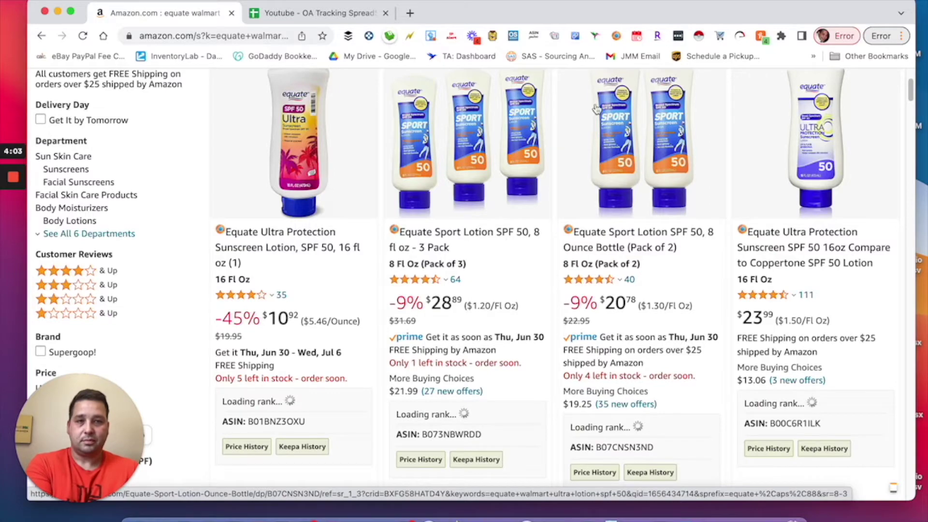
scroll(482, 266, down, 3)
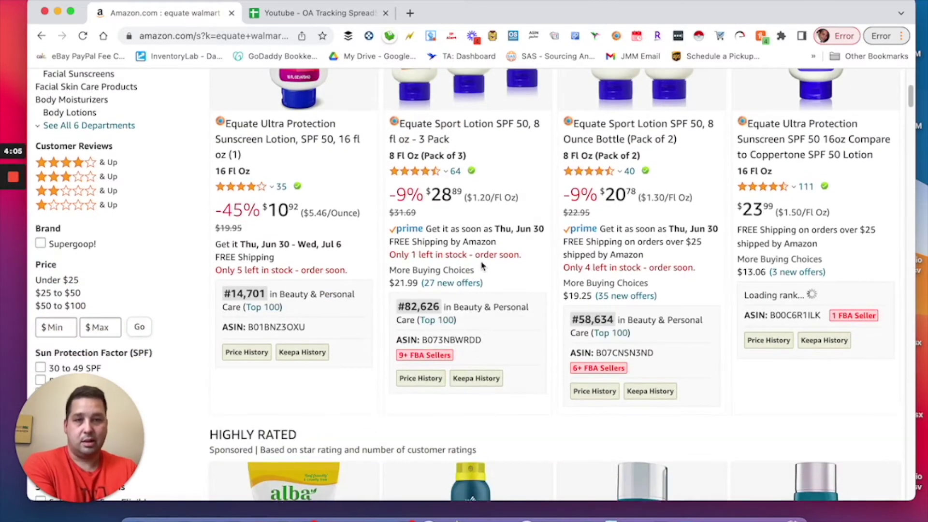
scroll(482, 265, up, 4)
mouse_move(838, 286)
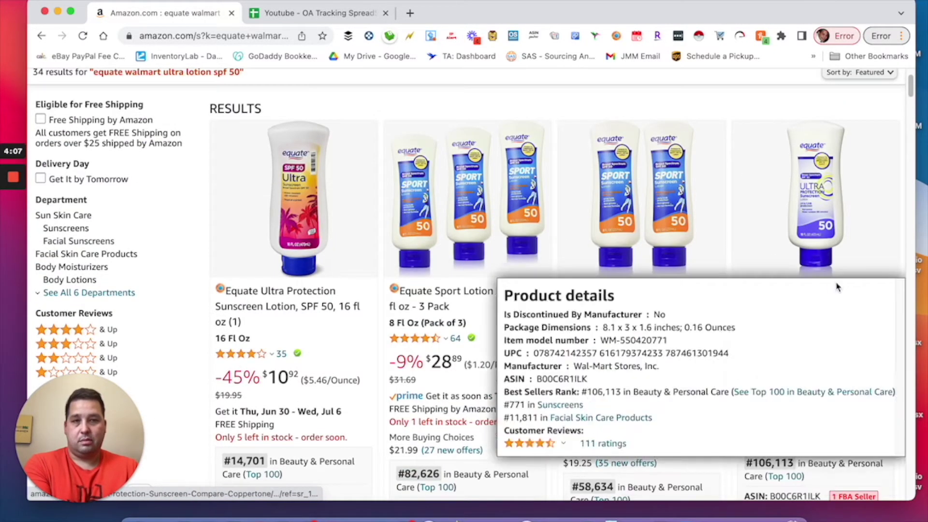
scroll(532, 314, down, 4)
mouse_move(647, 228)
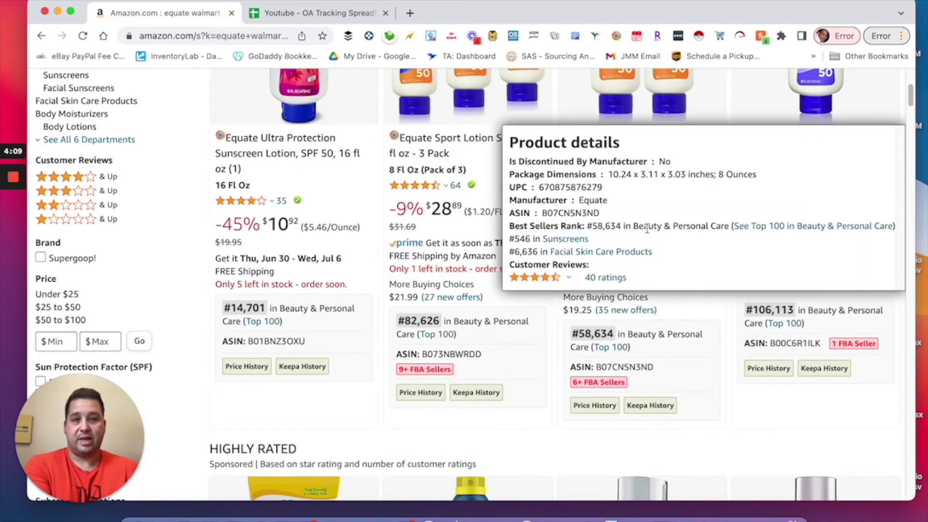
scroll(647, 228, down, 1)
scroll(643, 193, up, 3)
click(637, 108)
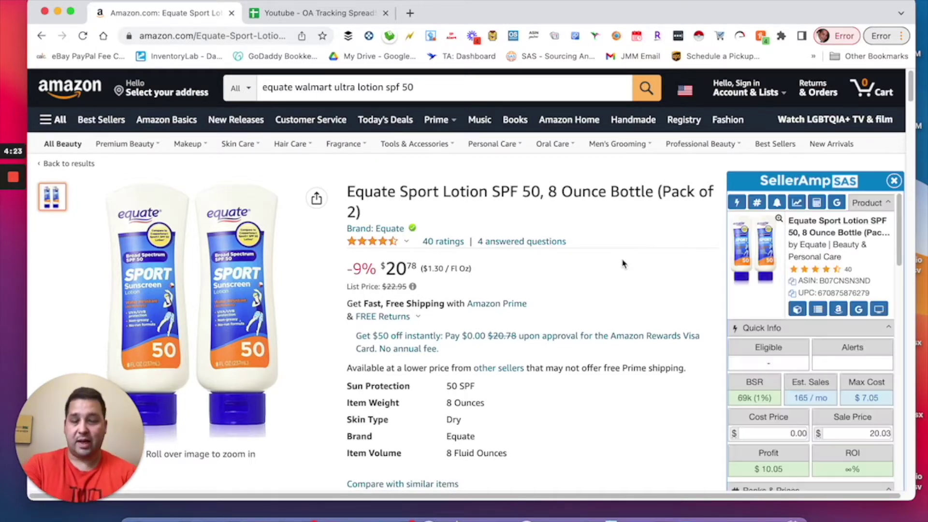
Examine the Keepa price, sales rank and offer count charts for the lotion 2-pack, narrowing their range to about May 8 through late June.
scroll(532, 283, down, 3)
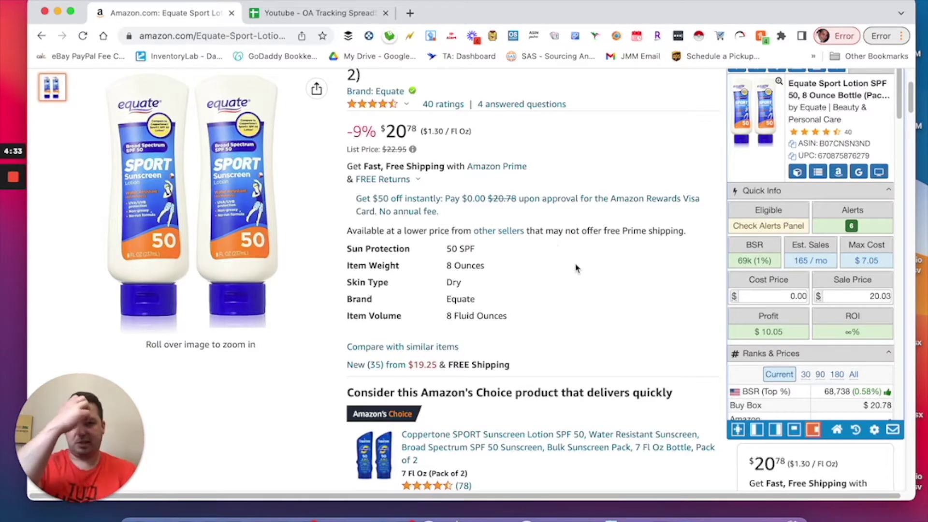
scroll(575, 268, down, 7)
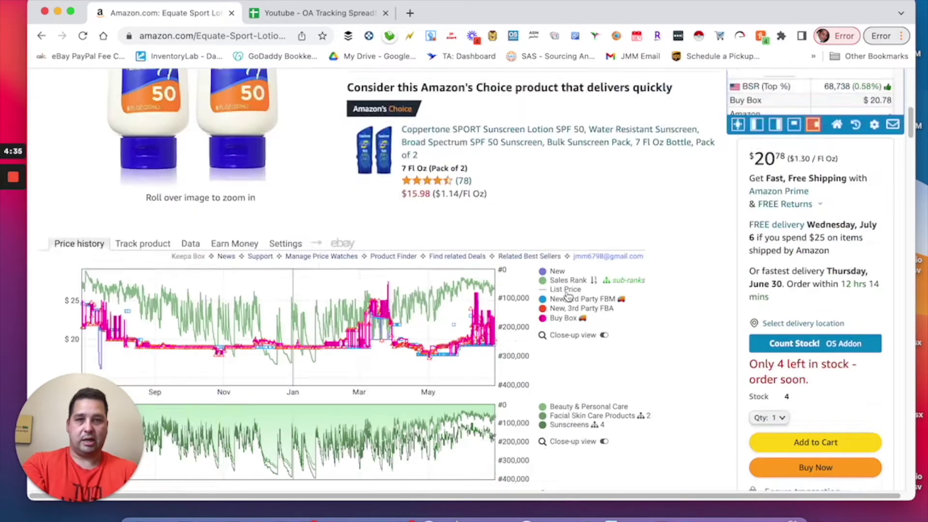
scroll(569, 296, down, 5)
scroll(604, 242, up, 2)
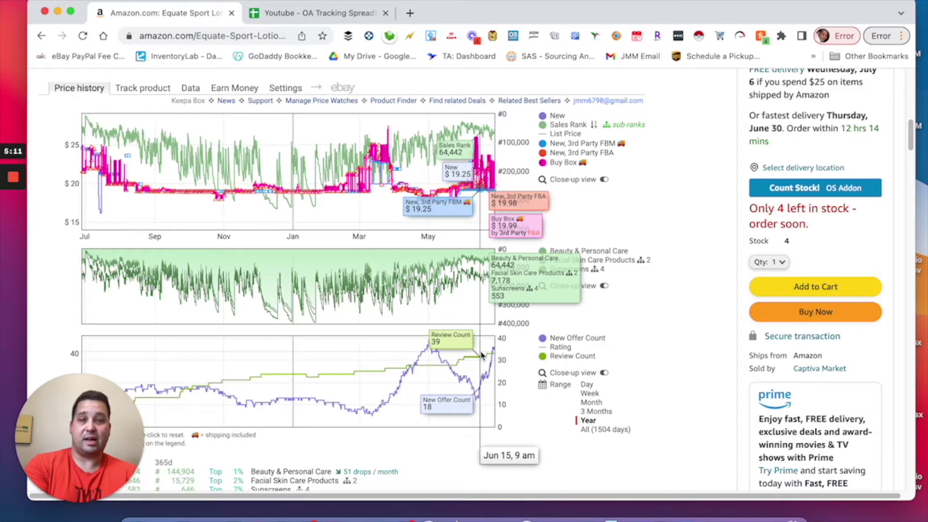
drag(430, 241, 493, 203)
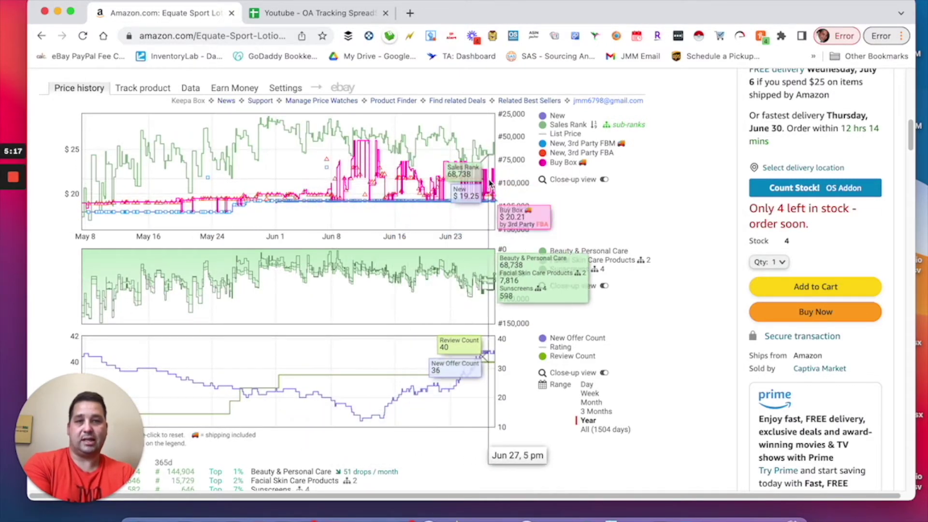
Compare the 90-, 180- and 30-day averages in SellerAmp's Ranks & Prices, and review the estimated sales and time to sale.
scroll(494, 189, up, 6)
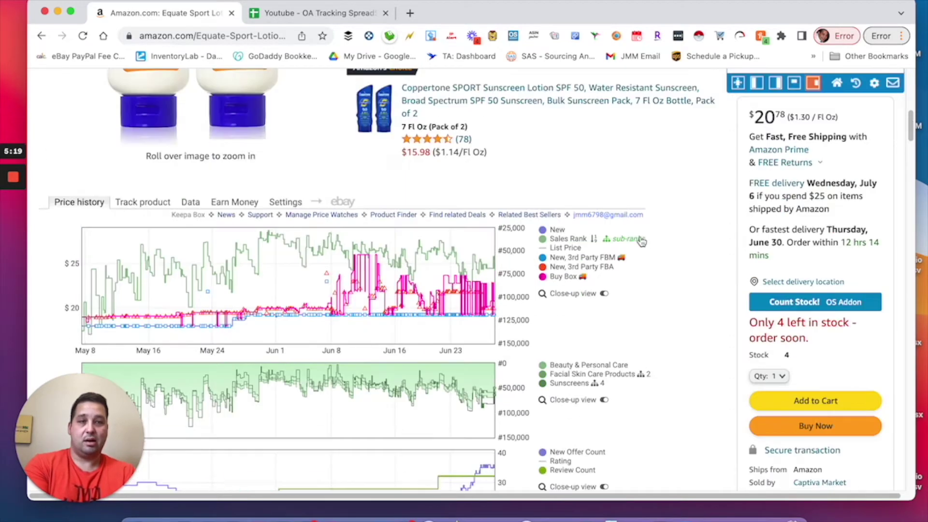
click(820, 216)
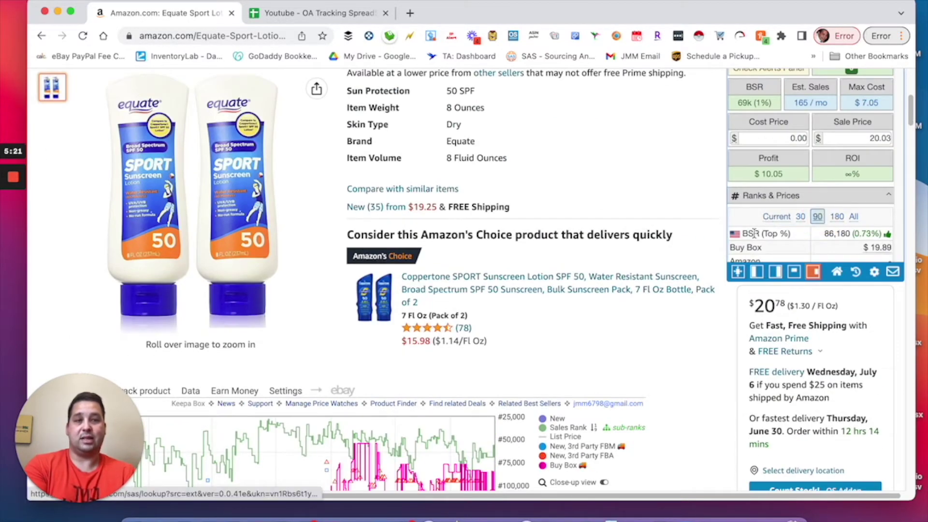
scroll(783, 203, down, 3)
scroll(774, 189, up, 1)
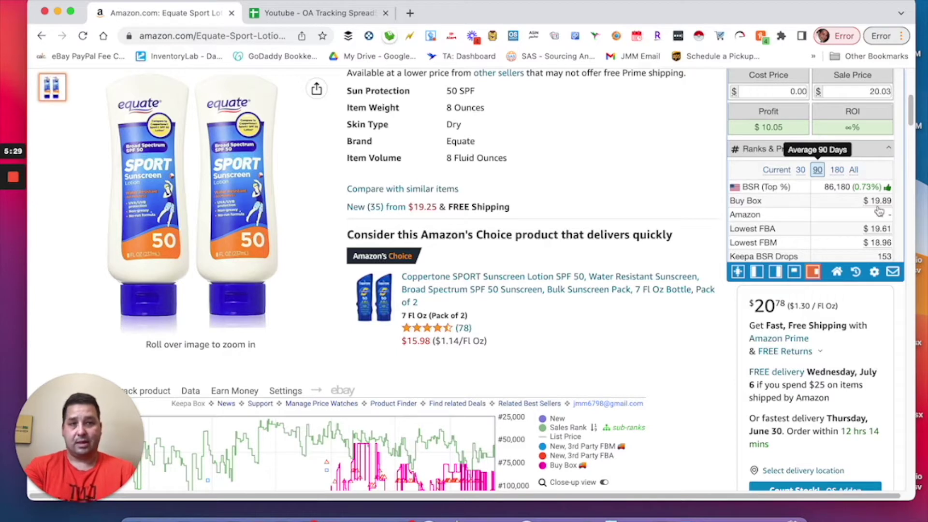
click(834, 170)
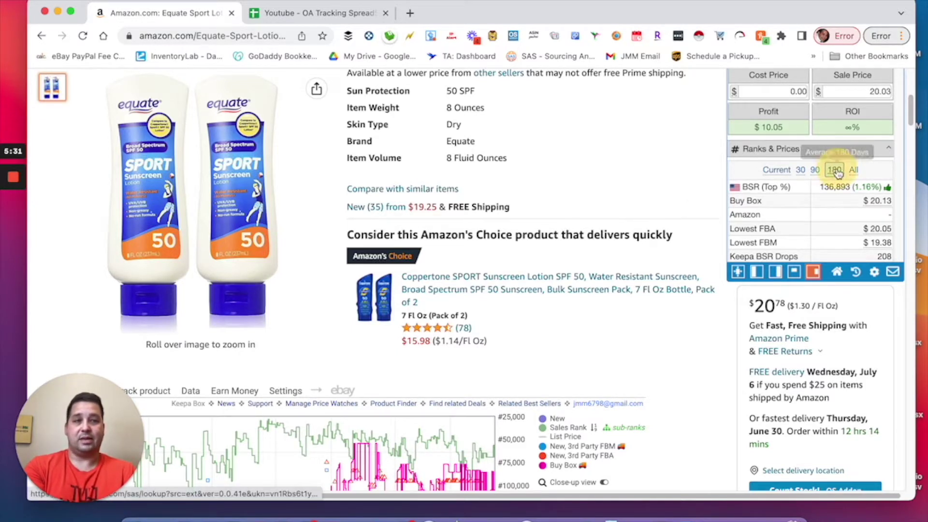
click(803, 169)
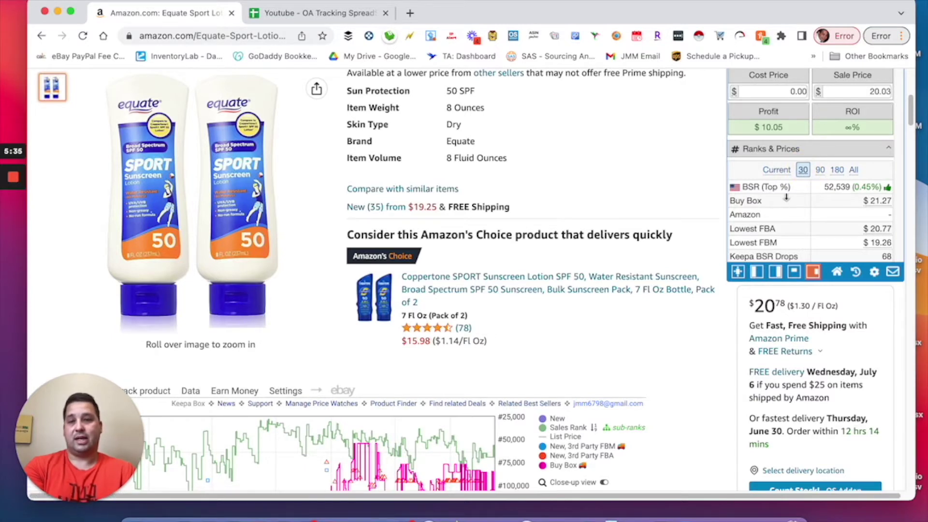
scroll(636, 183, down, 1)
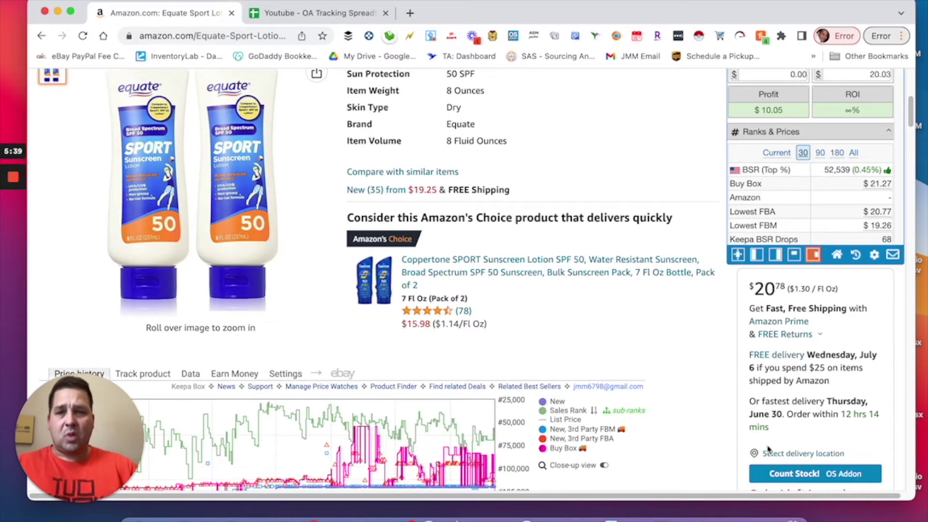
scroll(411, 265, up, 7)
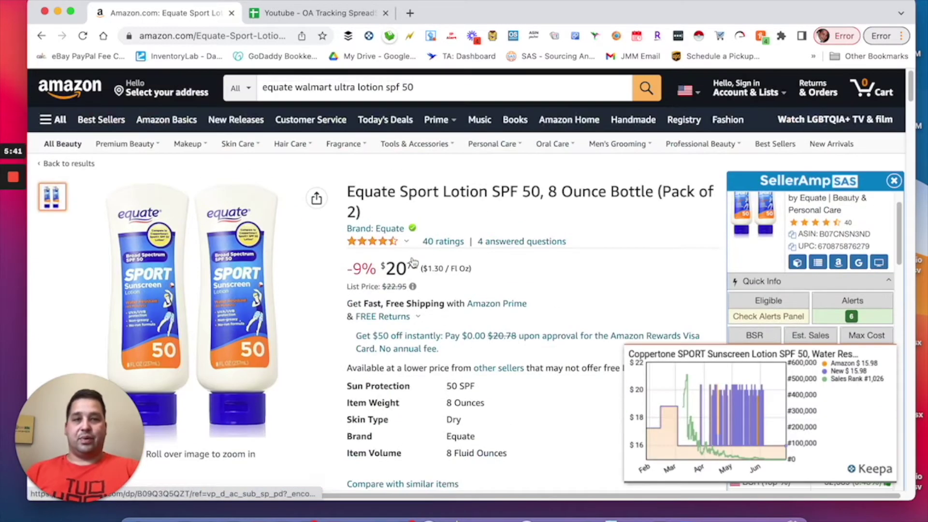
scroll(835, 325, down, 3)
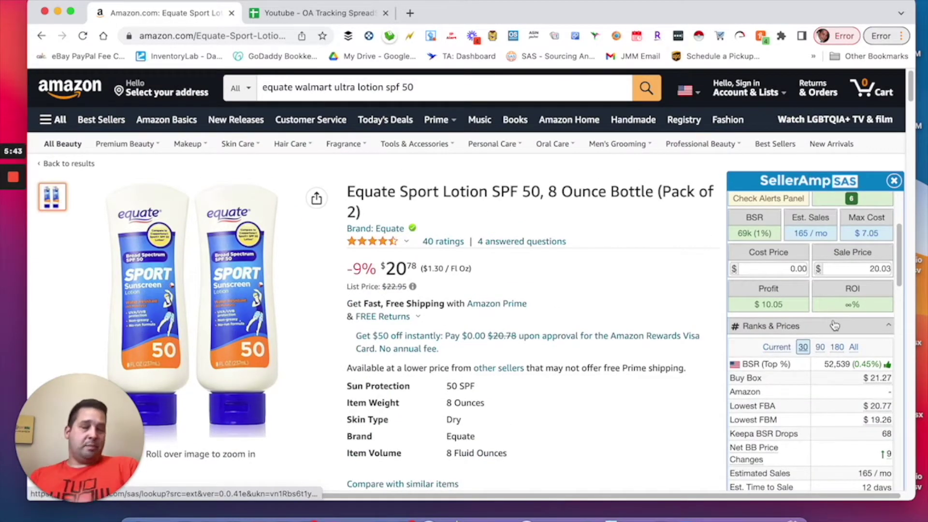
scroll(785, 344, down, 5)
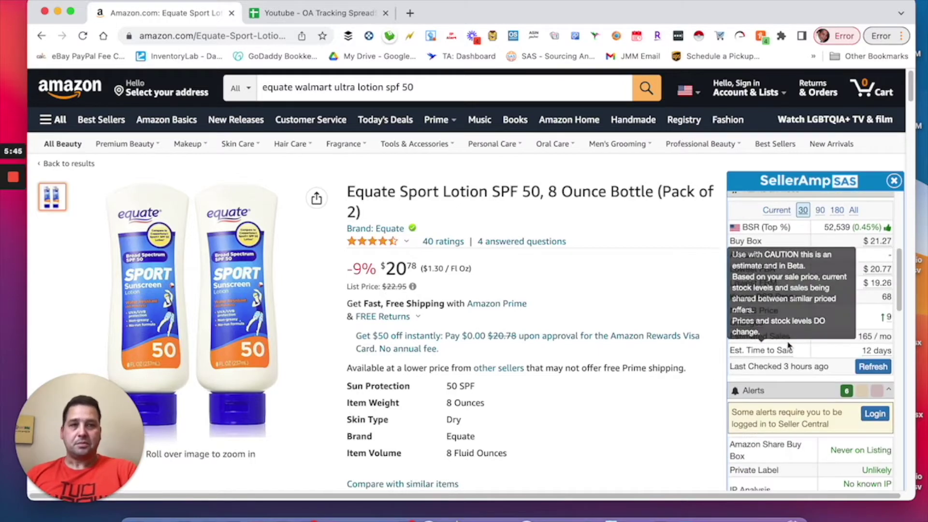
Search Google for the lotion's product title from SellerAmp, and open Walmart's Equate Sport Sunscreen Lotion, SPF 50, 8 fl oz page.
scroll(786, 353, up, 8)
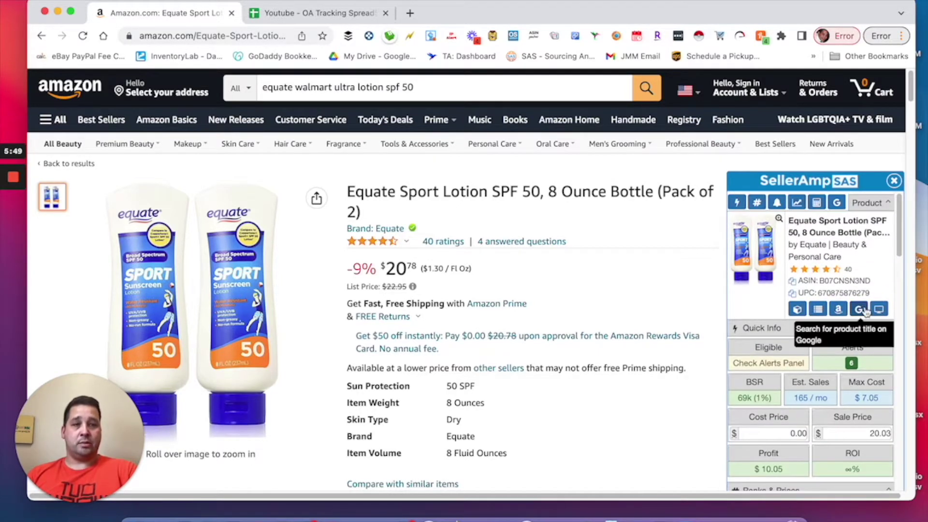
click(878, 309)
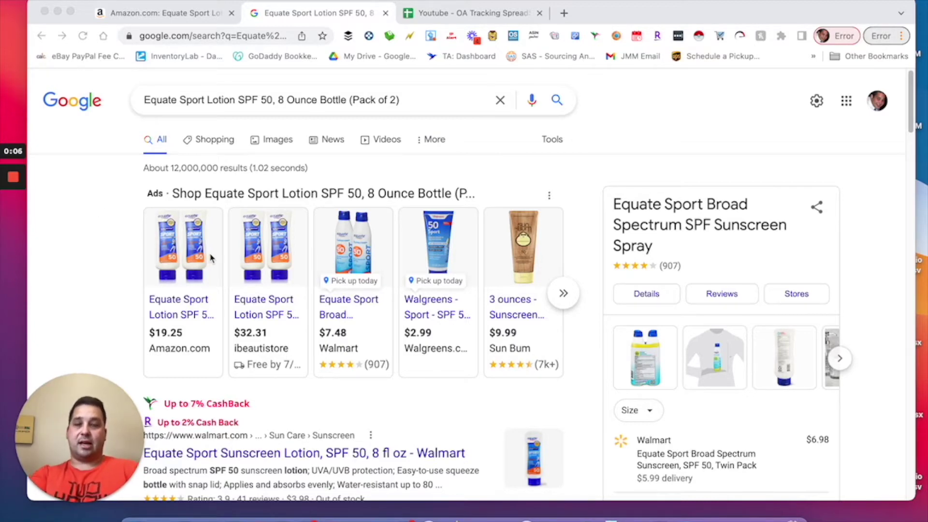
scroll(272, 327, down, 3)
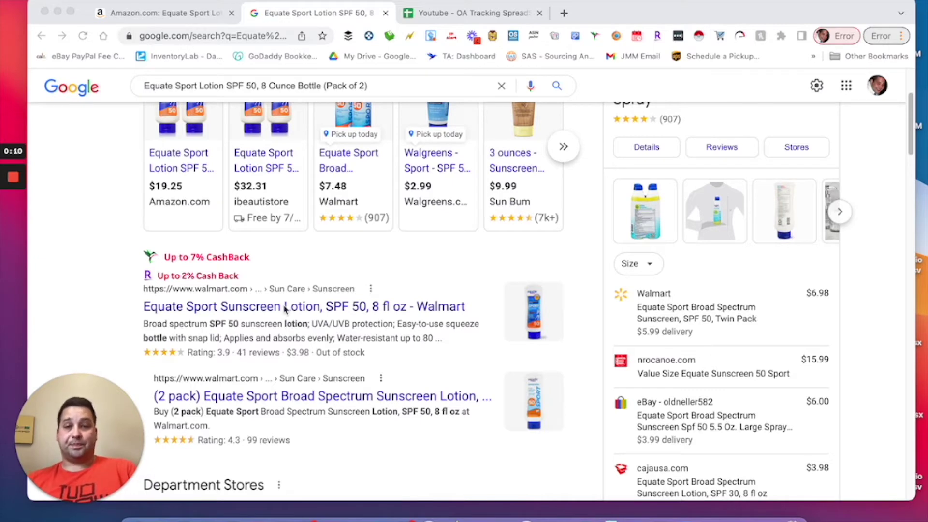
scroll(310, 336, down, 3)
scroll(323, 252, up, 1)
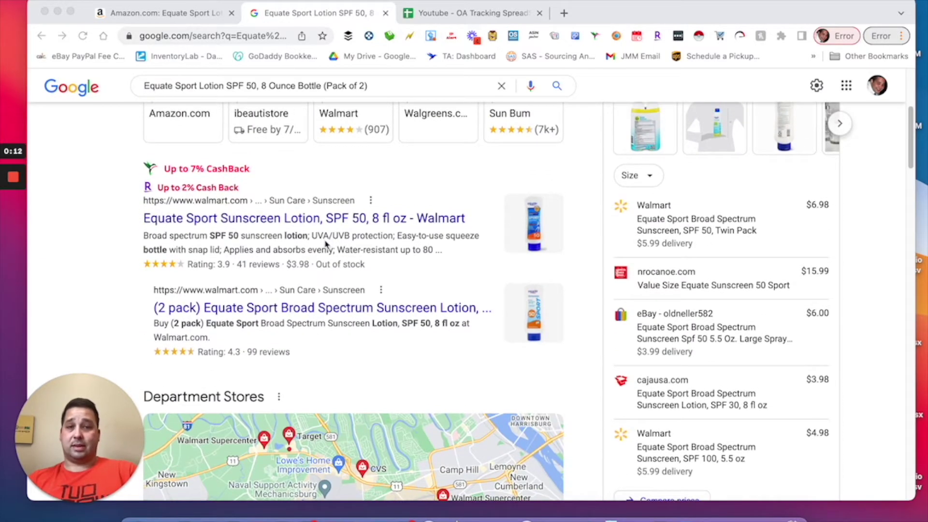
click(312, 221)
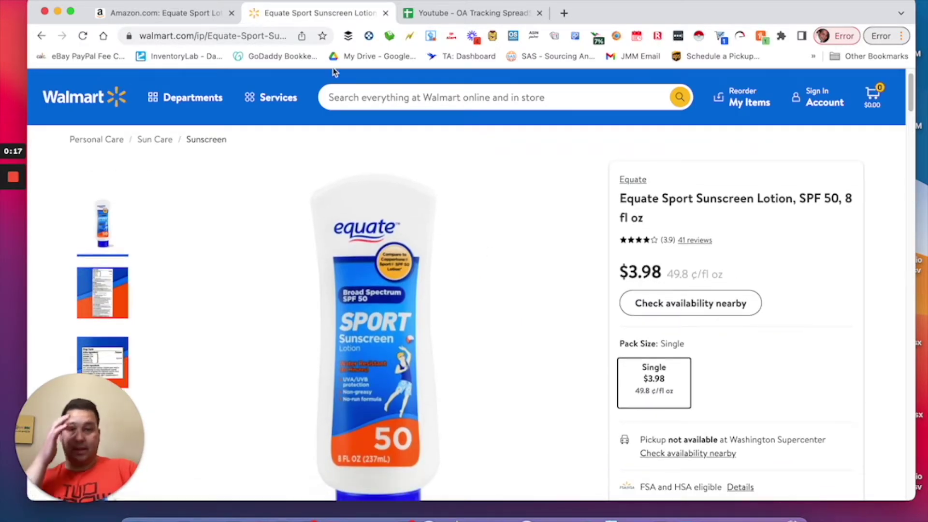
Reorder the browser tabs so the Amazon listing sits between the Walmart page and the tracking spreadsheet.
click(173, 19)
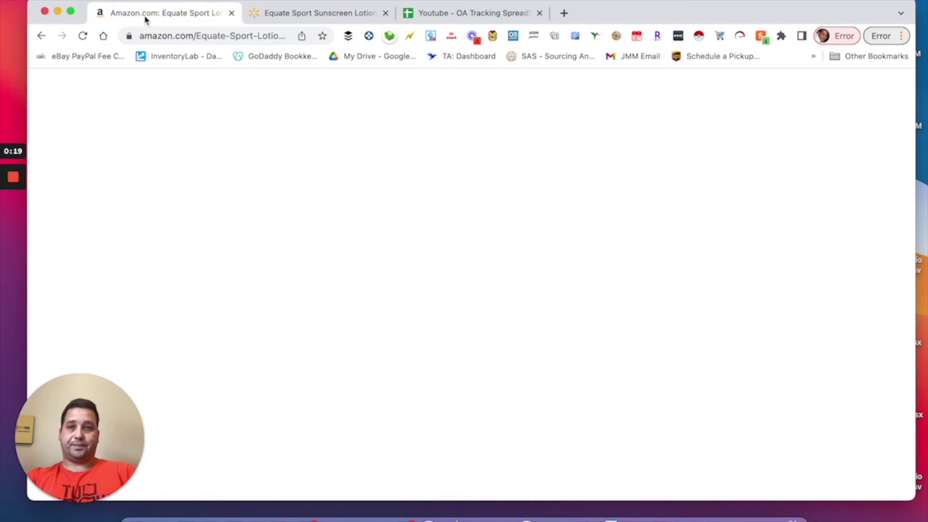
drag(148, 19, 325, 61)
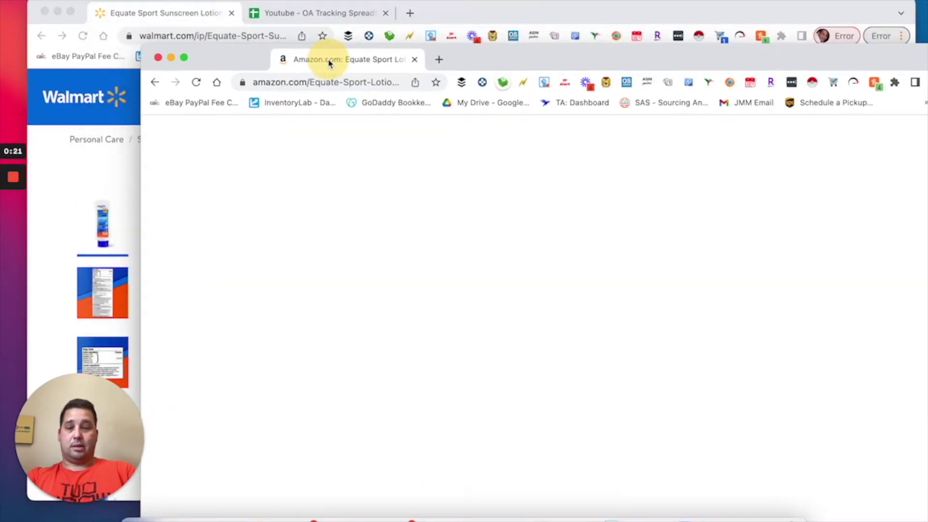
drag(487, 67, 490, 40)
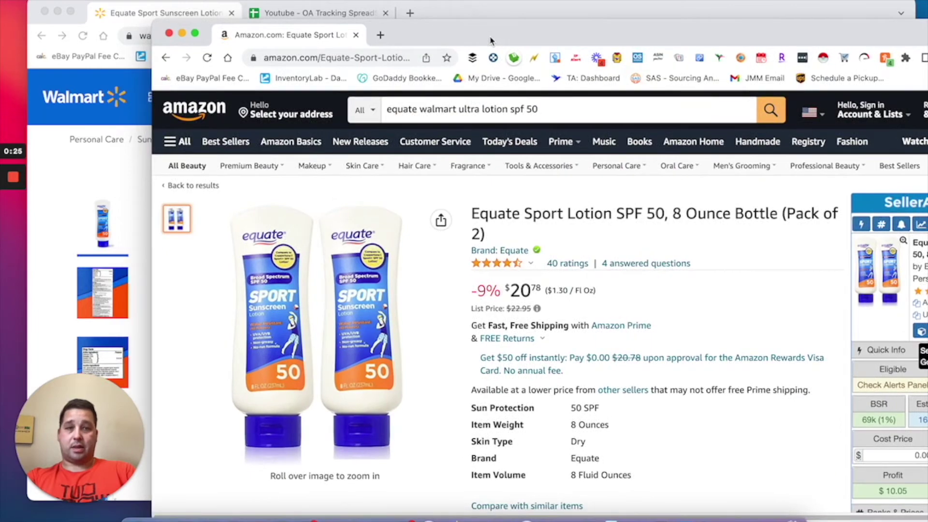
drag(441, 35, 334, 37)
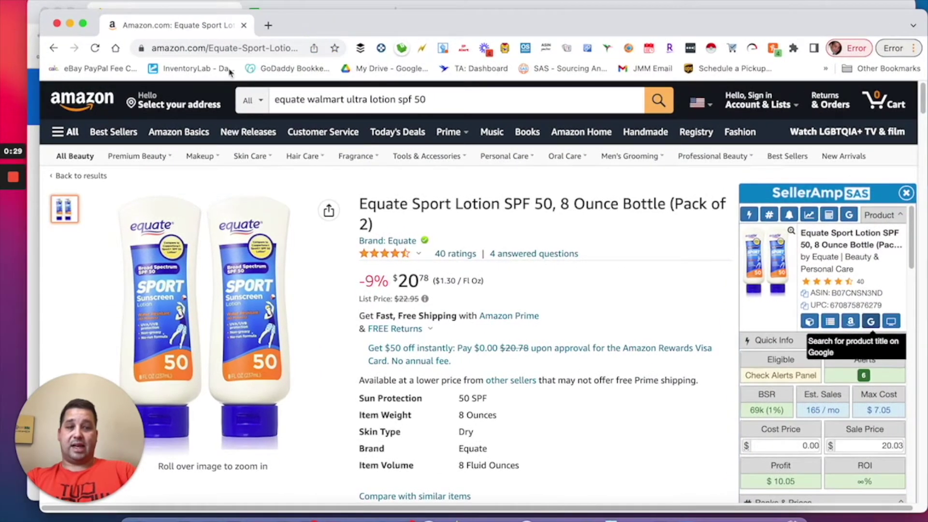
drag(135, 18, 271, 10)
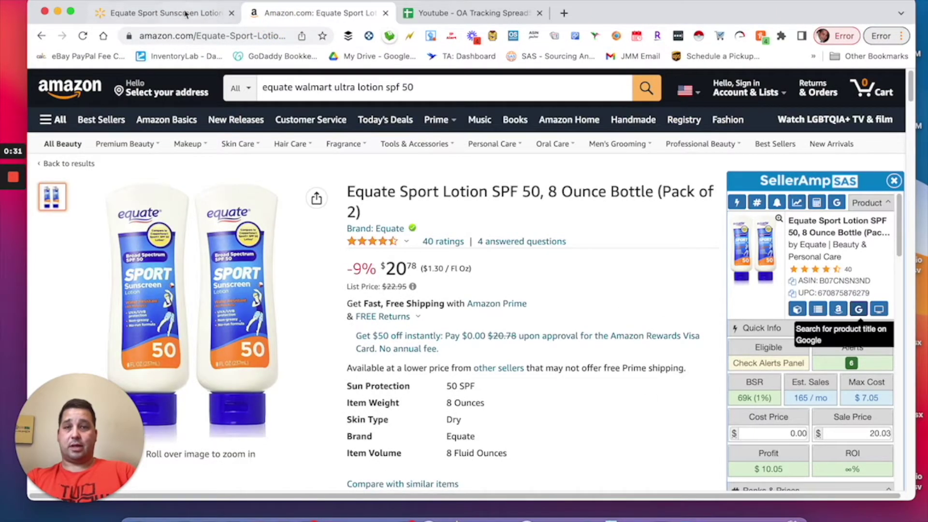
Check the Walmart price of the single bottle, and set the Cost Price of the Amazon 2-pack to 8.00 in SellerAmp.
click(148, 14)
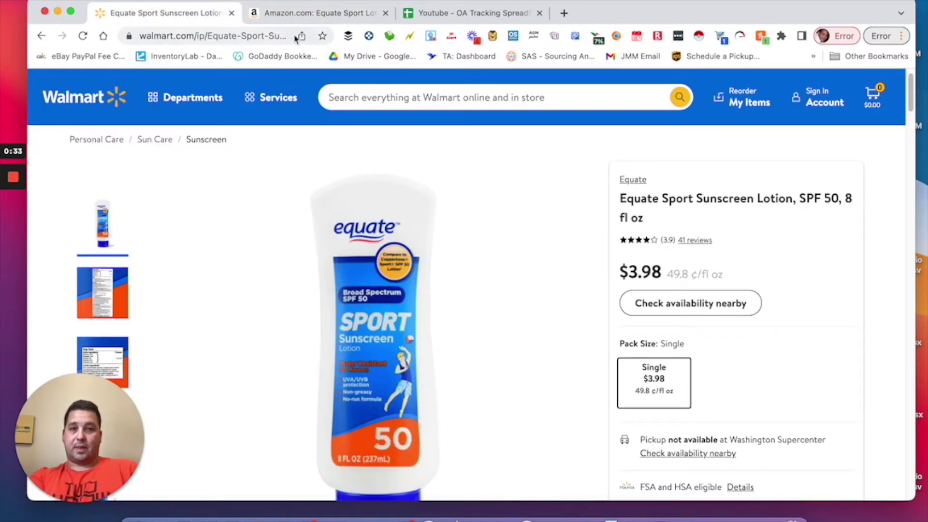
click(312, 18)
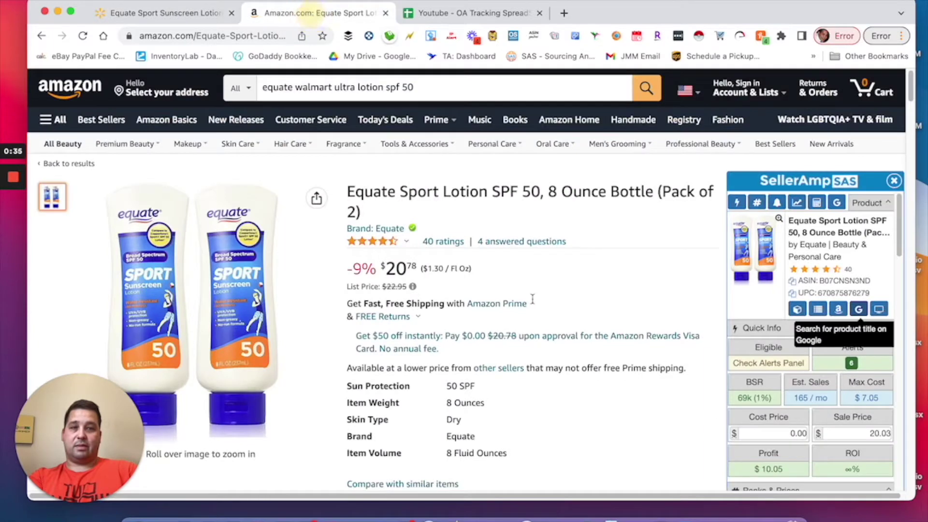
click(791, 433)
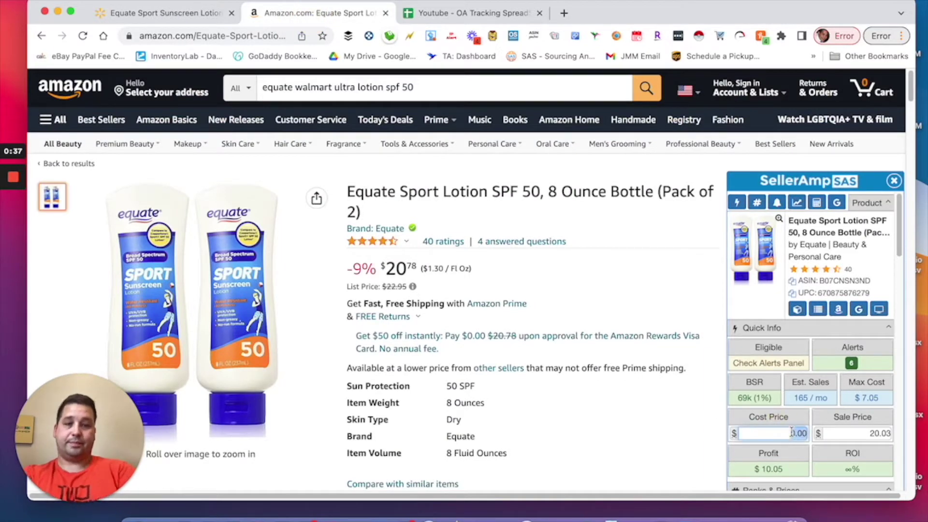
text(8.00)
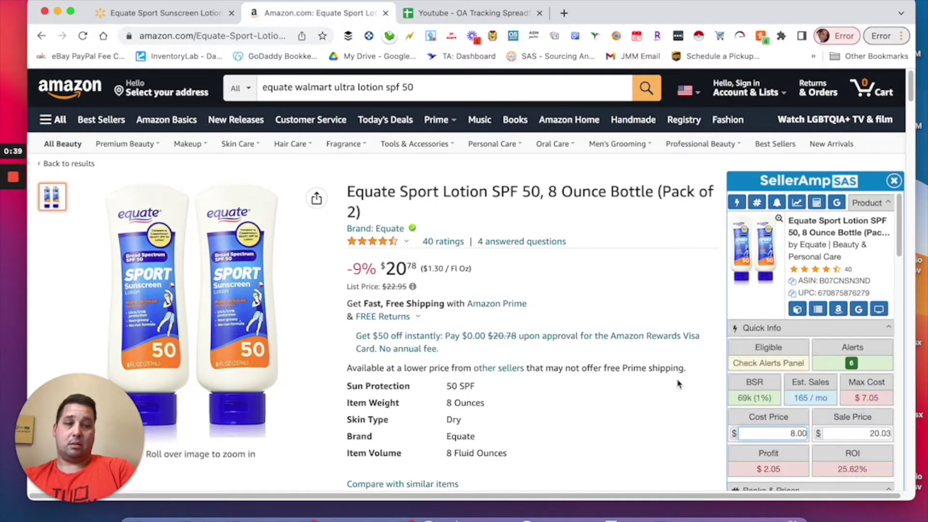
Set the Cost Price of the Amazon 2-pack to 7.00 in SellerAmp.
scroll(679, 384, down, 5)
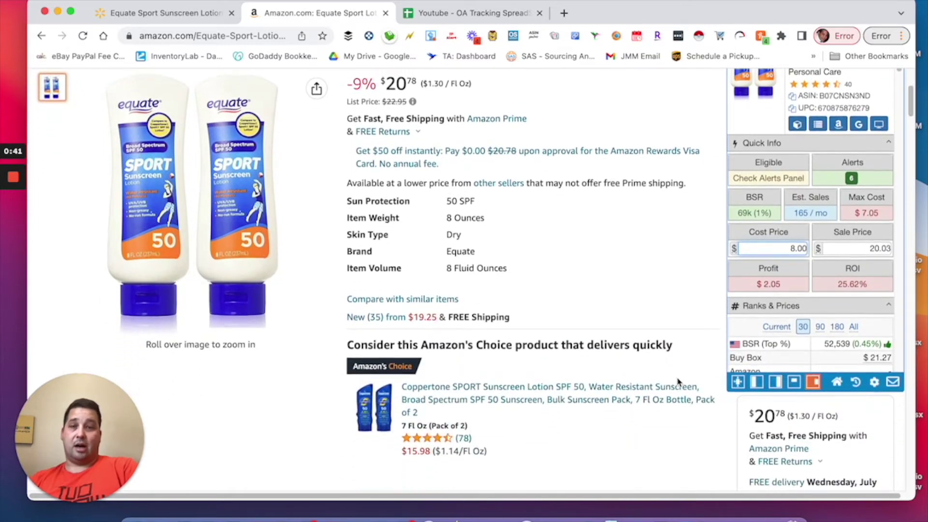
scroll(677, 383, up, 6)
scroll(628, 368, down, 5)
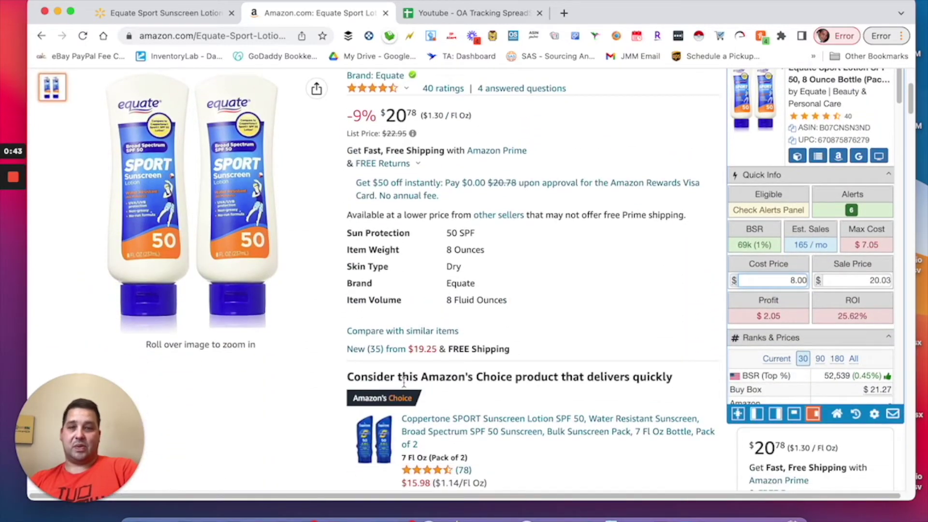
scroll(404, 382, down, 8)
scroll(404, 385, up, 5)
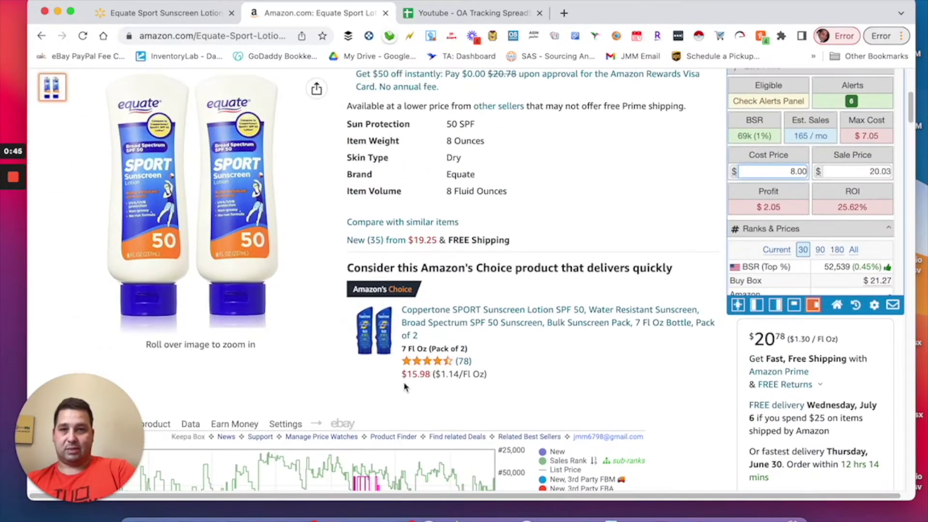
scroll(822, 314, up, 3)
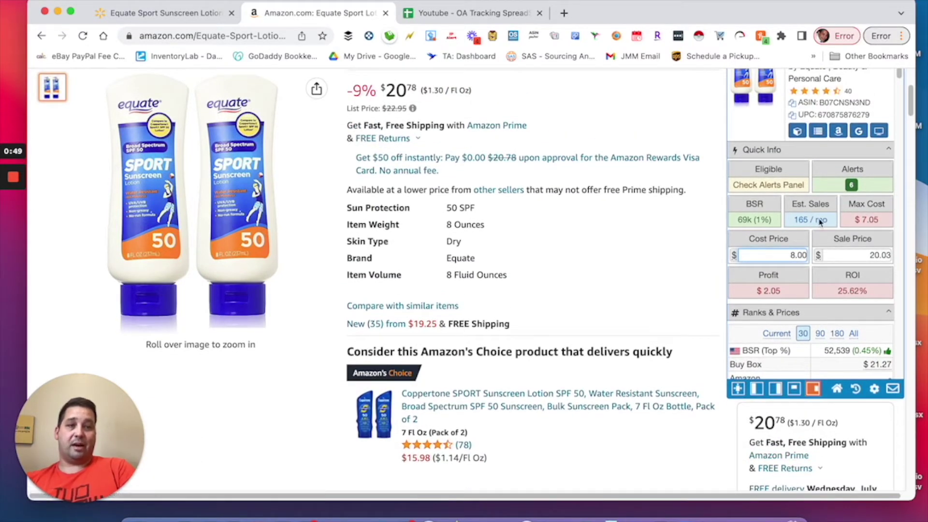
scroll(594, 365, down, 1)
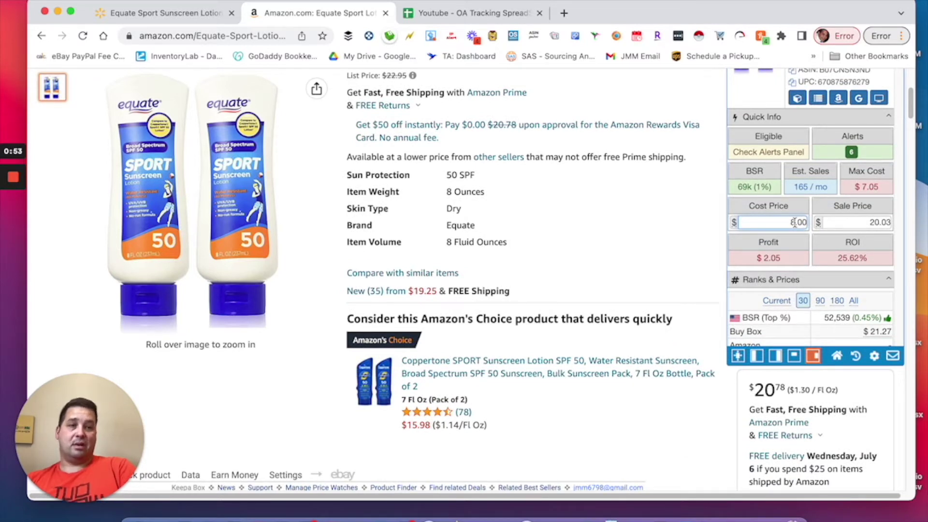
key(BackSpace)
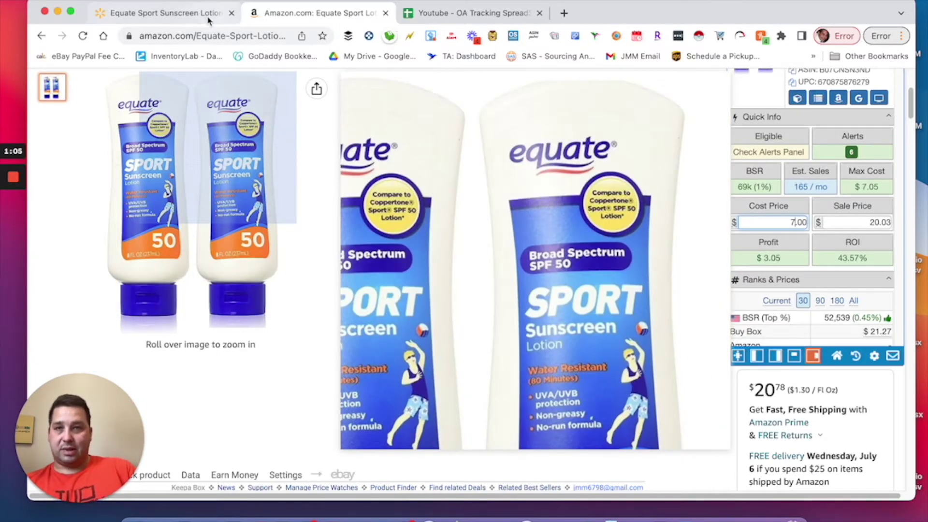
Review the price, pack size, pickup availability and product images on Walmart's Equate Sport Sunscreen Lotion page.
click(202, 19)
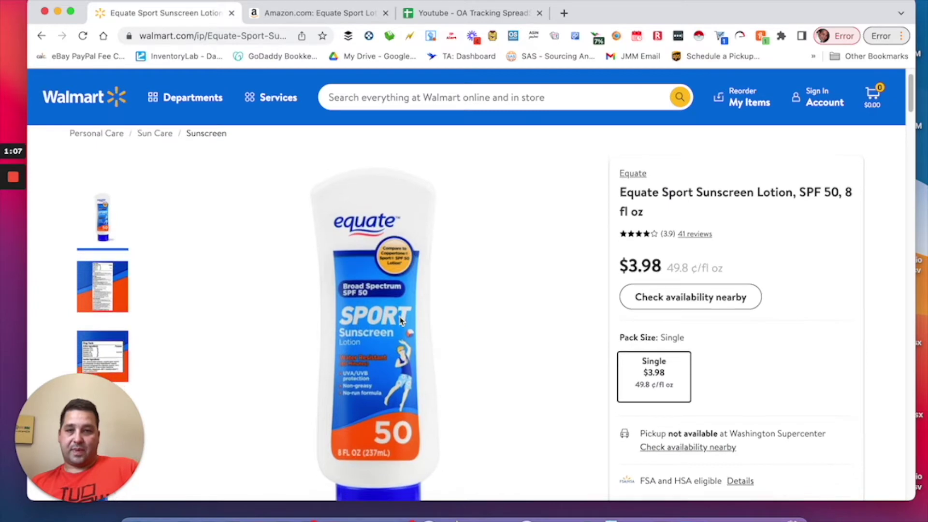
scroll(400, 323, down, 4)
scroll(382, 270, up, 3)
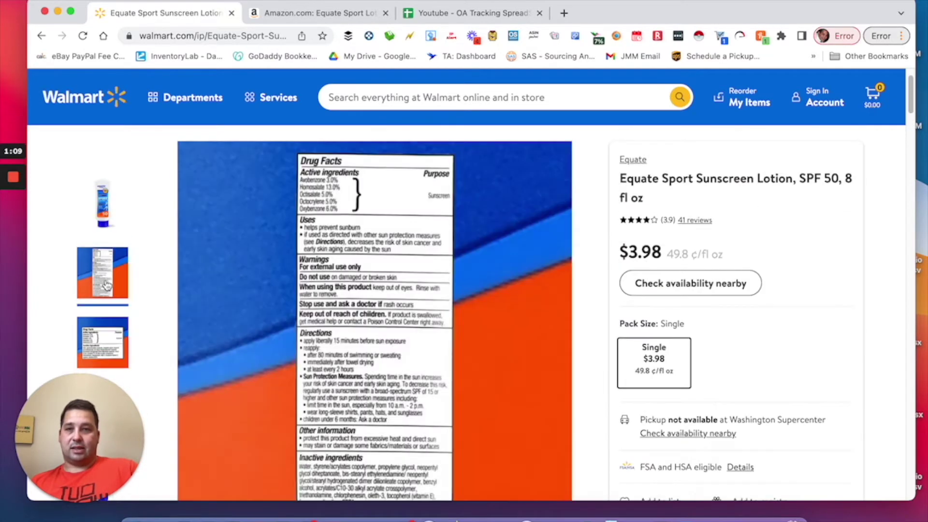
scroll(498, 266, down, 5)
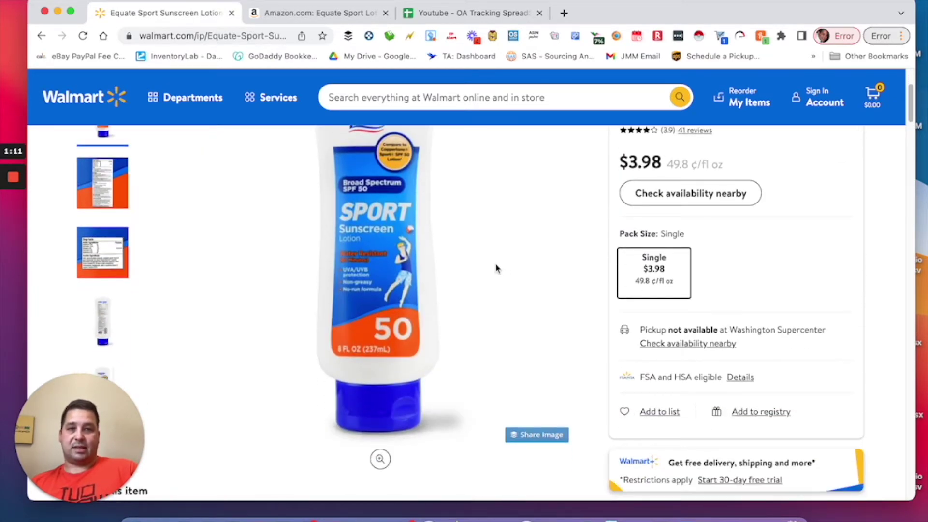
scroll(460, 274, up, 5)
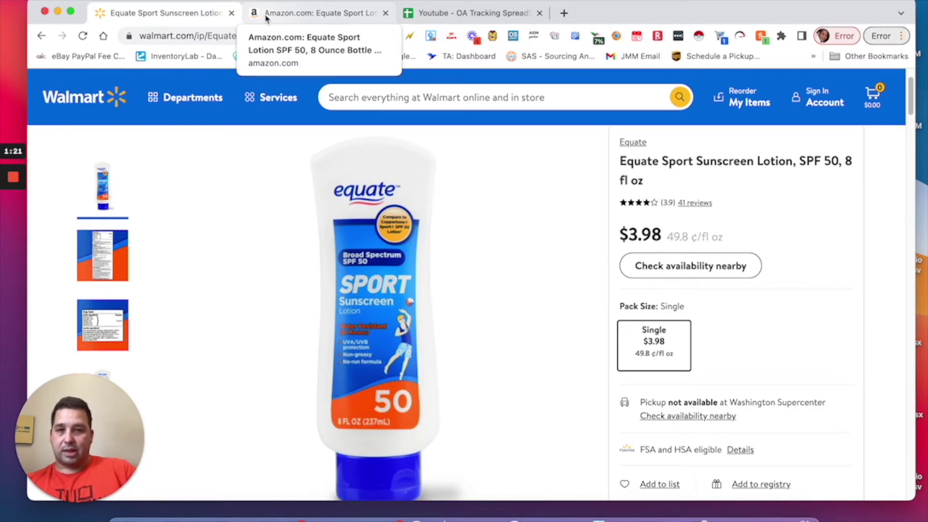
Compare the Amazon 2-pack listing with Walmart's single-bottle listing to check that the products match.
click(266, 17)
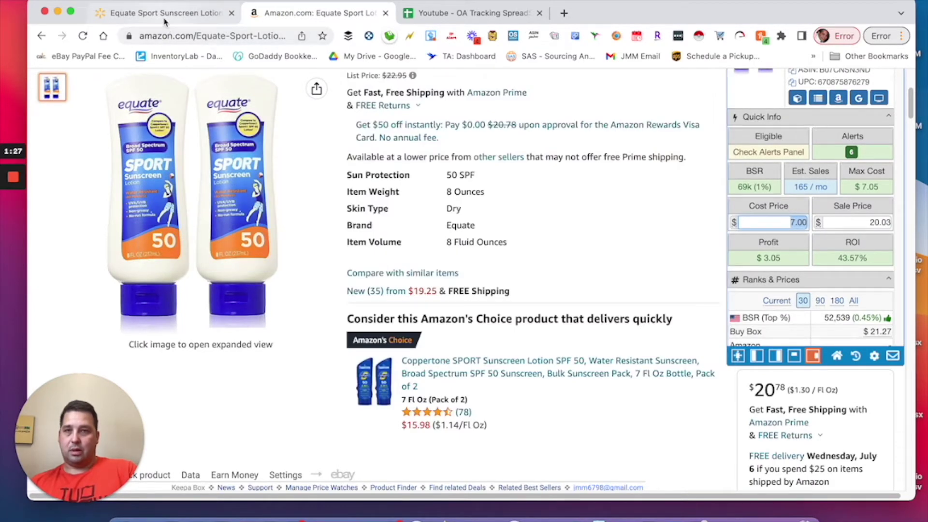
click(165, 19)
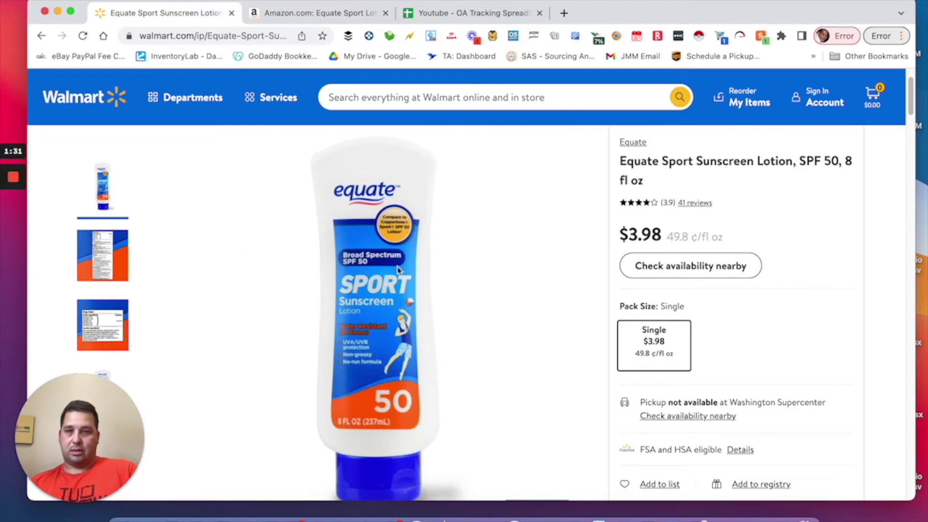
click(280, 15)
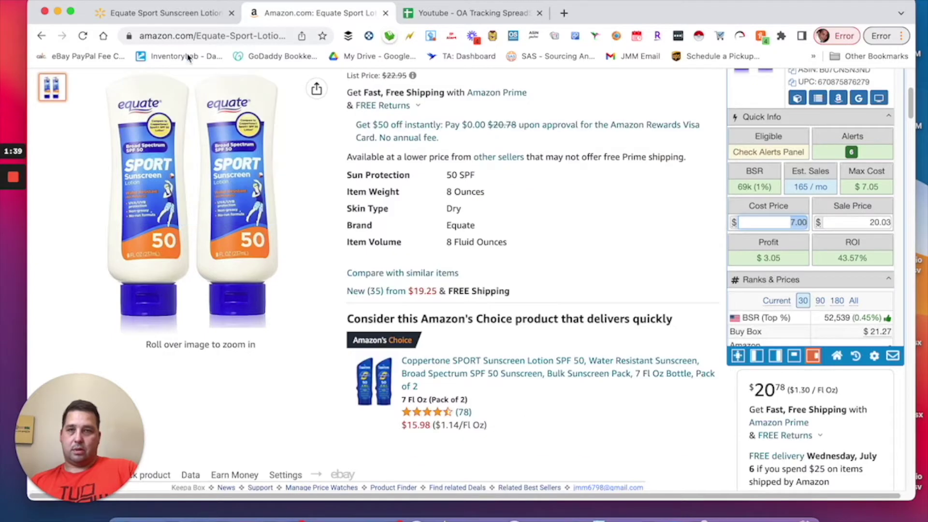
click(170, 10)
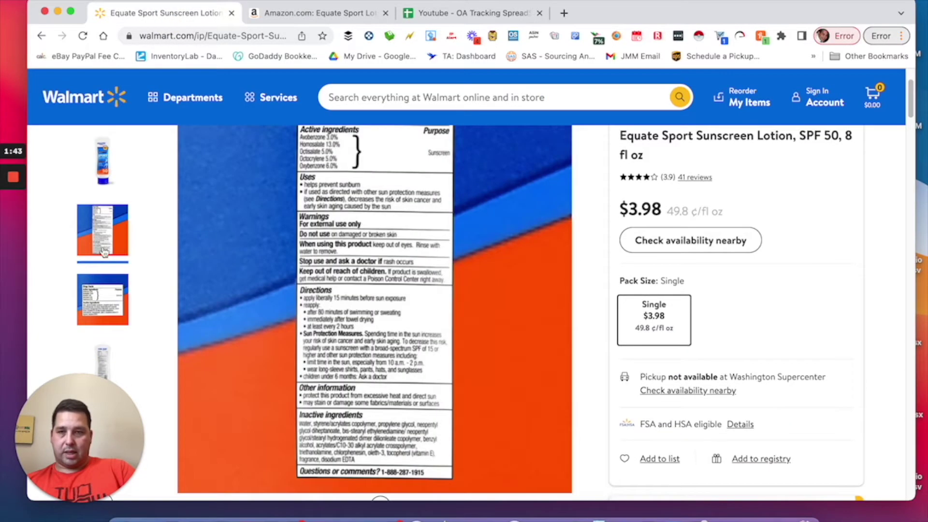
Return to the Amazon listing and examine Keepa's price history, sales rank and offer count graphs alongside the SellerAmp figures.
click(267, 10)
scroll(207, 252, down, 6)
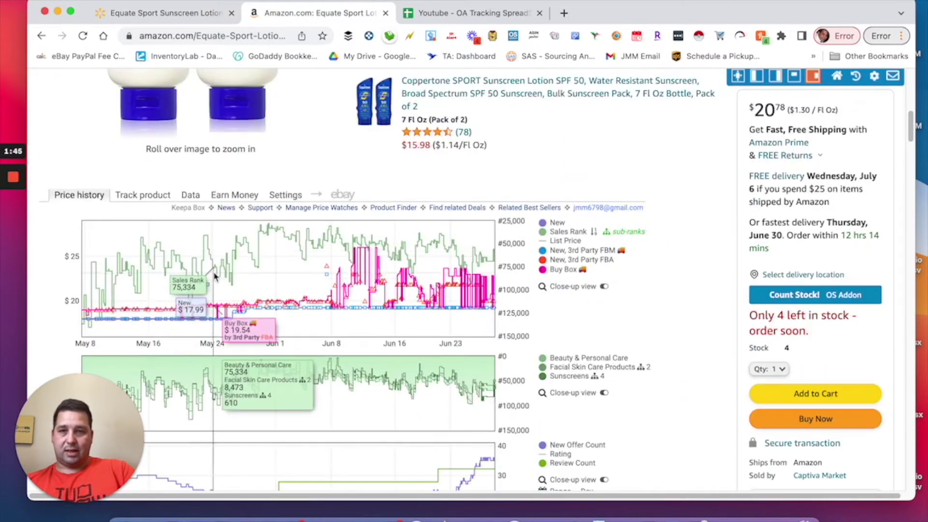
scroll(213, 263, up, 5)
scroll(218, 274, up, 3)
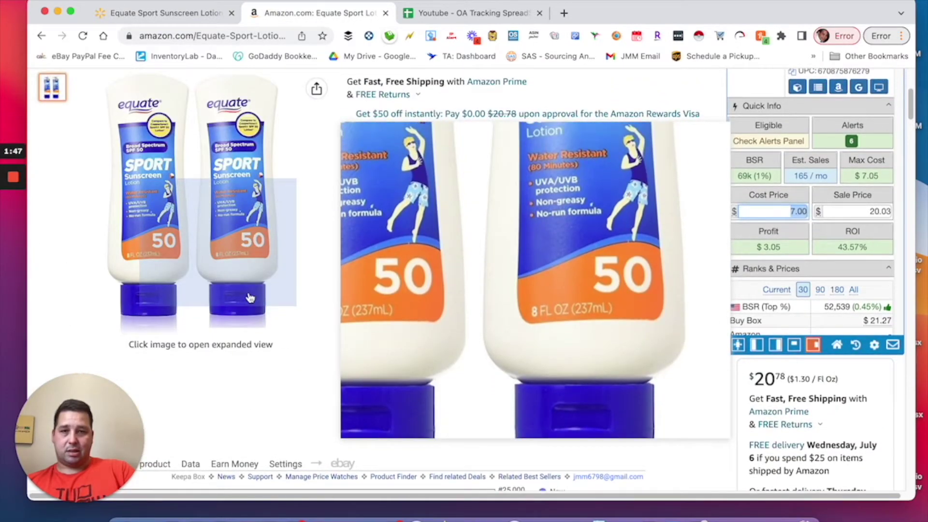
scroll(440, 323, down, 8)
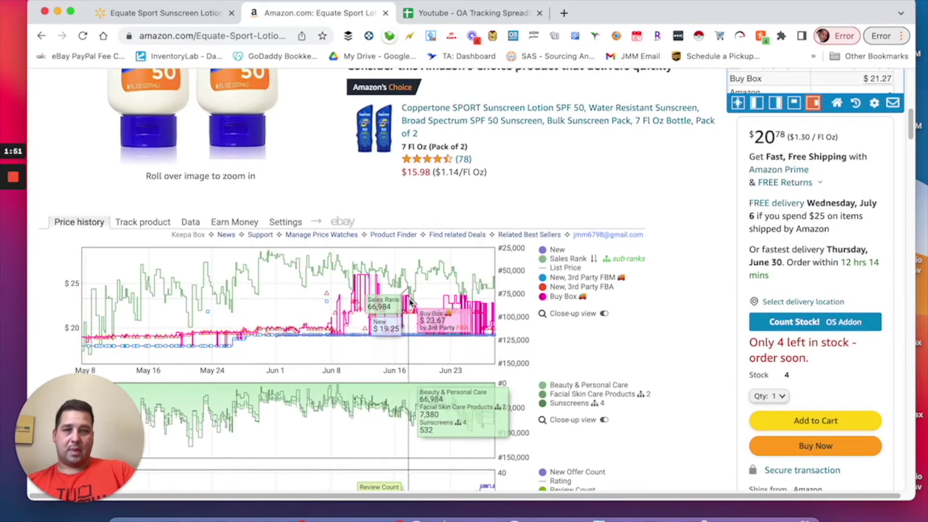
scroll(432, 290, down, 3)
scroll(459, 285, up, 7)
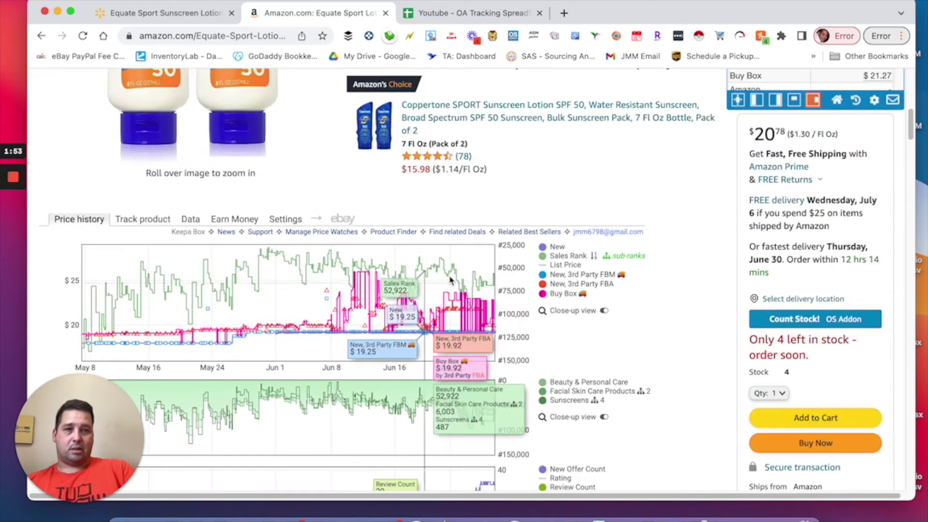
scroll(531, 277, down, 10)
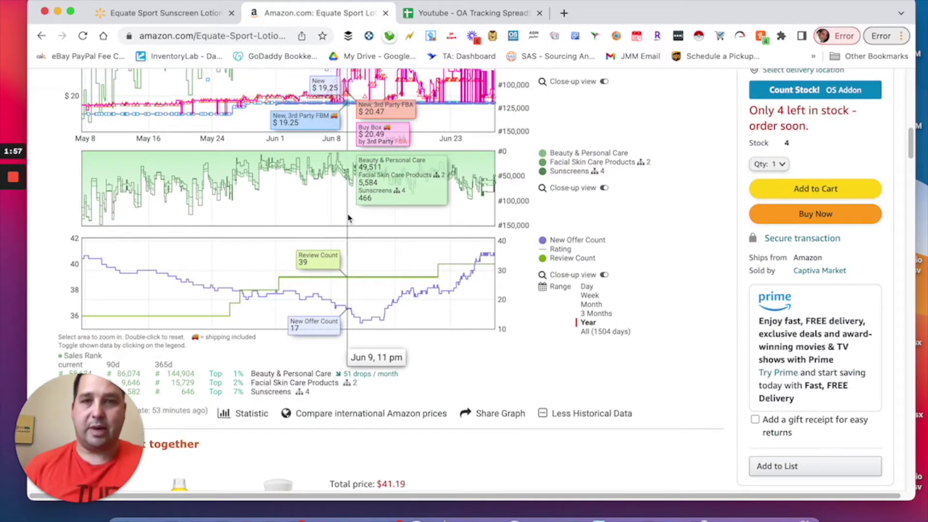
scroll(358, 218, up, 12)
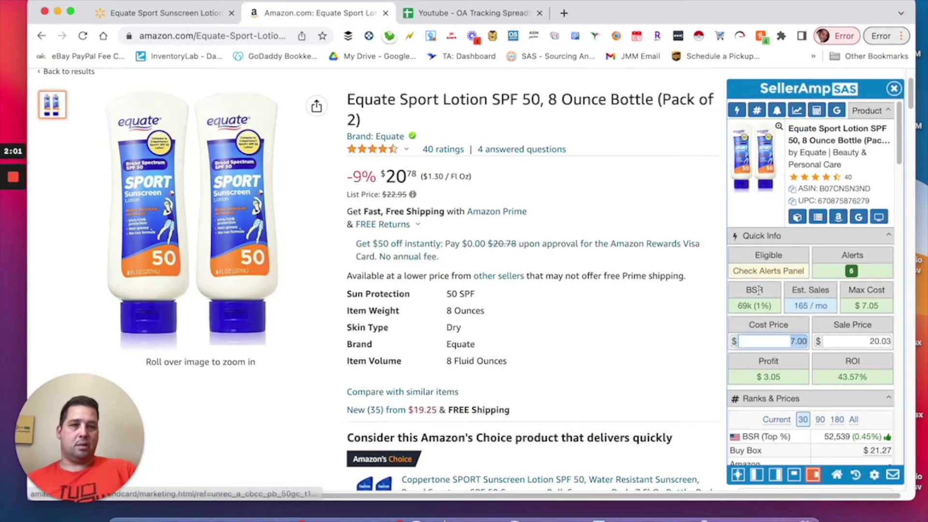
Set the range of the Keepa price history graphs to 3 Months.
scroll(541, 338, down, 6)
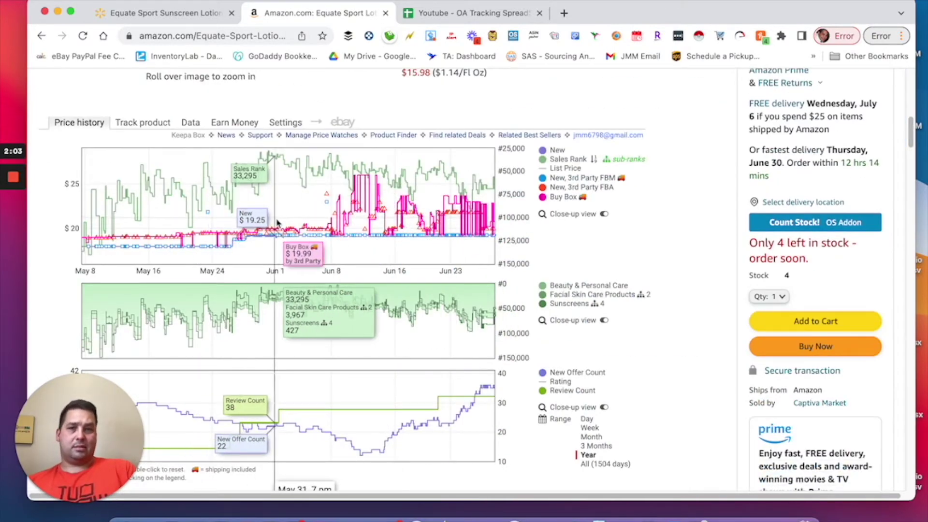
scroll(618, 465, down, 1)
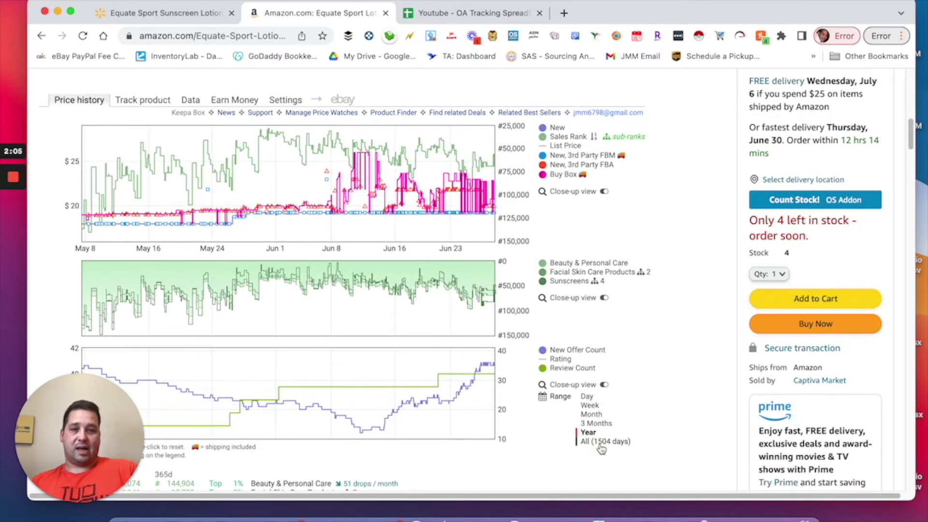
click(604, 440)
click(595, 424)
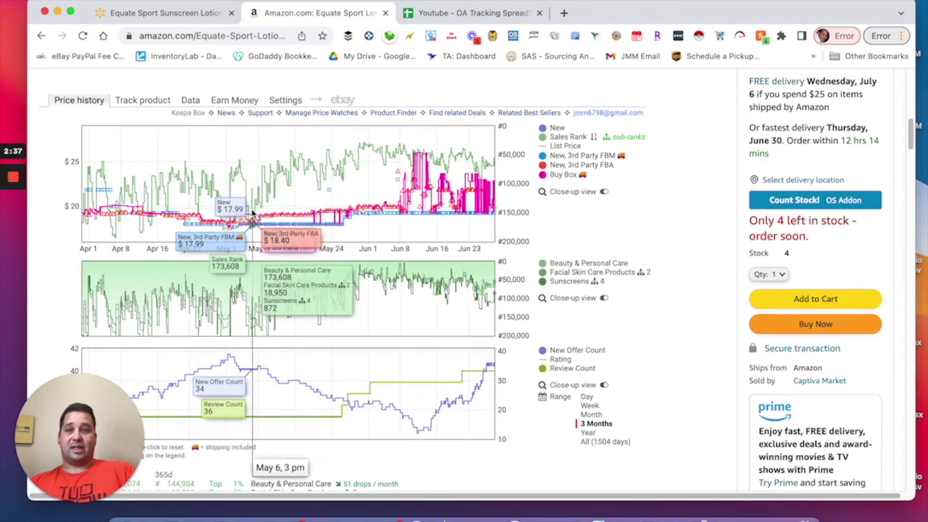
Open the Offers table in Keepa's data for the lotion listing.
scroll(375, 304, up, 3)
scroll(375, 305, down, 1)
click(195, 200)
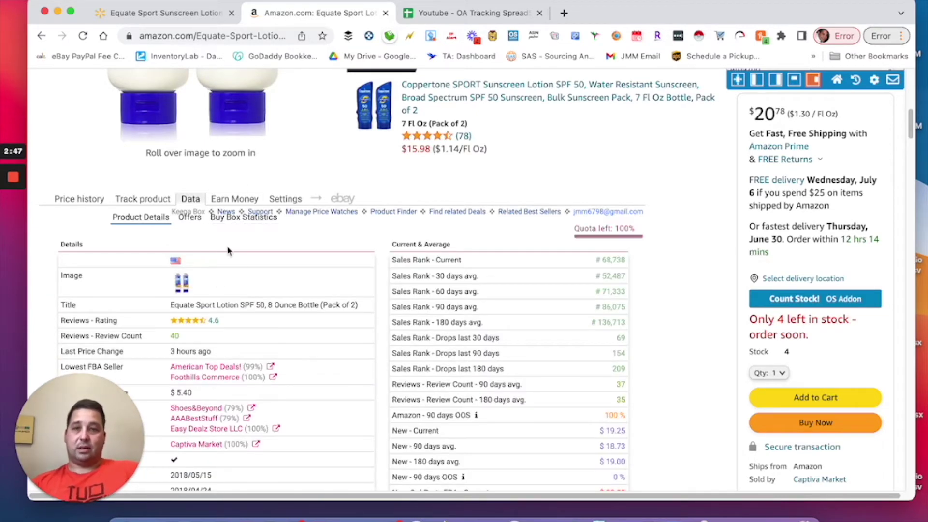
scroll(198, 208, down, 1)
click(190, 193)
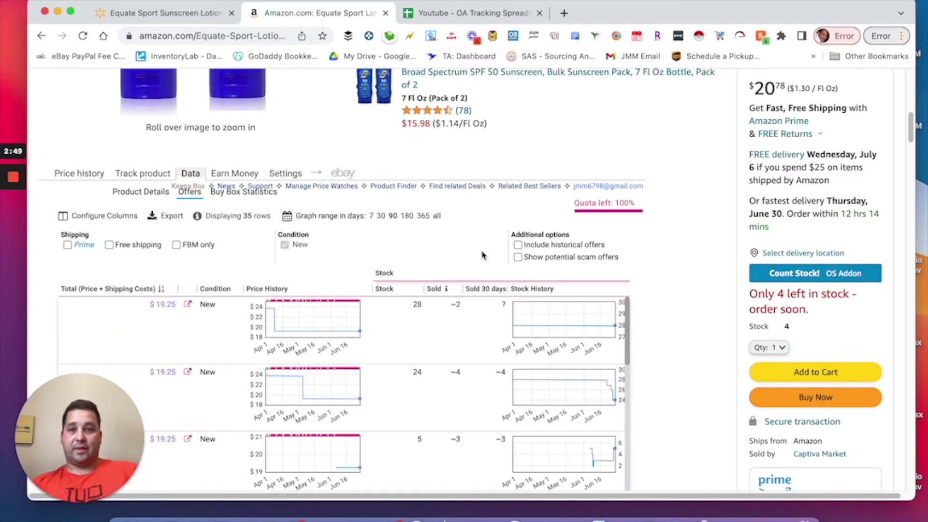
Examine the price, stock, units sold in 30 days and stock history of the sellers in Keepa's Offers table.
scroll(482, 255, down, 2)
scroll(484, 265, down, 3)
scroll(483, 265, down, 1)
scroll(659, 269, down, 3)
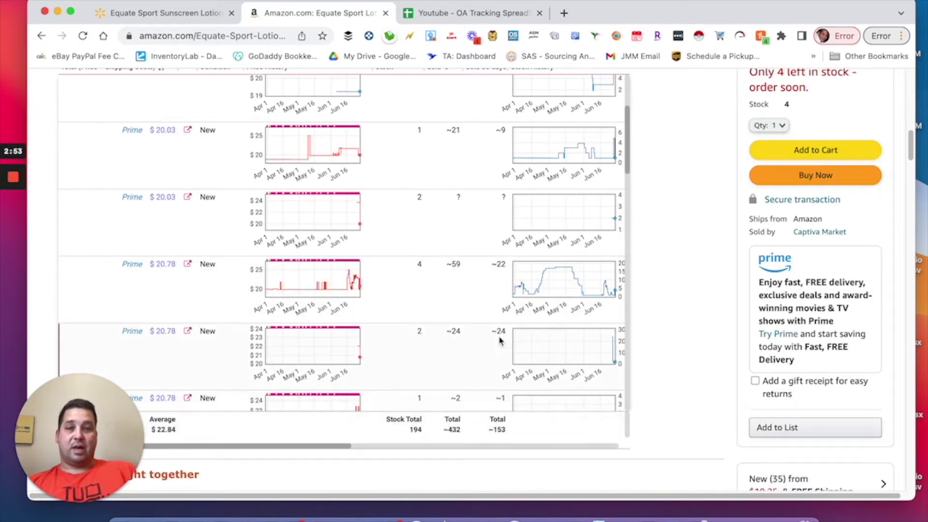
scroll(518, 357, up, 5)
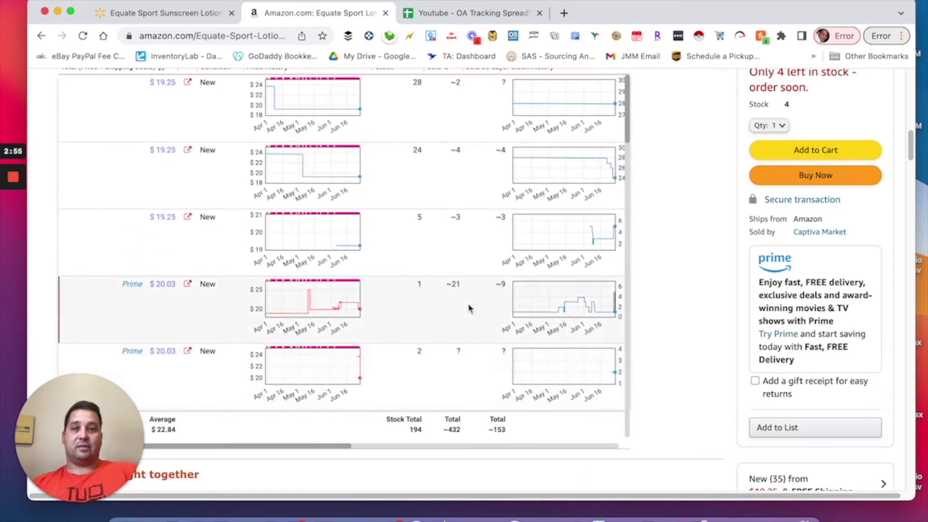
scroll(470, 308, up, 1)
scroll(496, 309, down, 3)
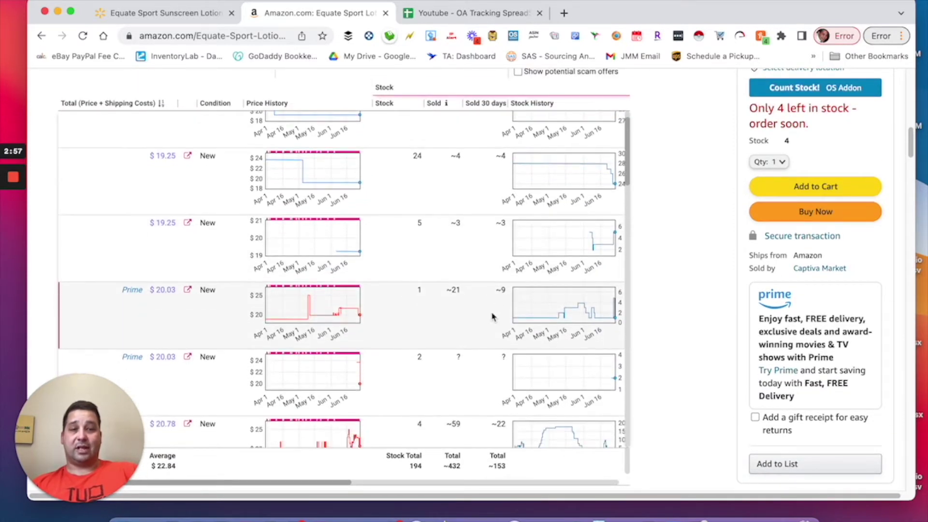
scroll(493, 317, down, 1)
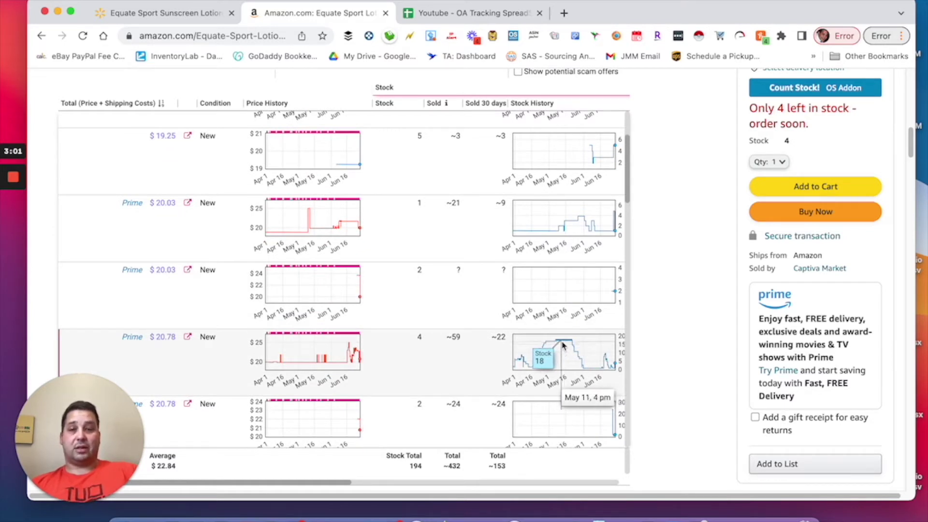
Check the Prime, FBA, seller name and rating columns of the Offers table, and return to its price and stock columns.
drag(280, 483, 437, 485)
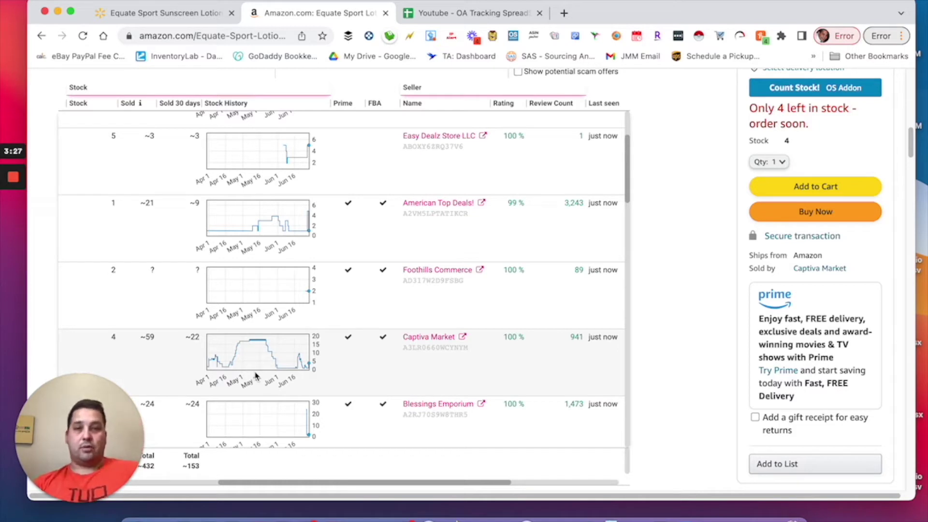
scroll(278, 430, up, 1)
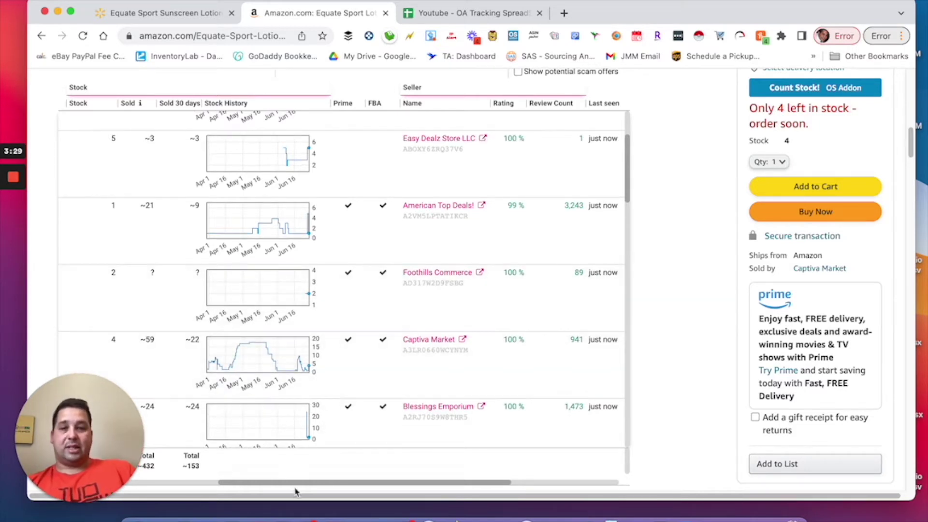
drag(284, 485, 193, 483)
scroll(363, 287, up, 1)
scroll(363, 287, up, 10)
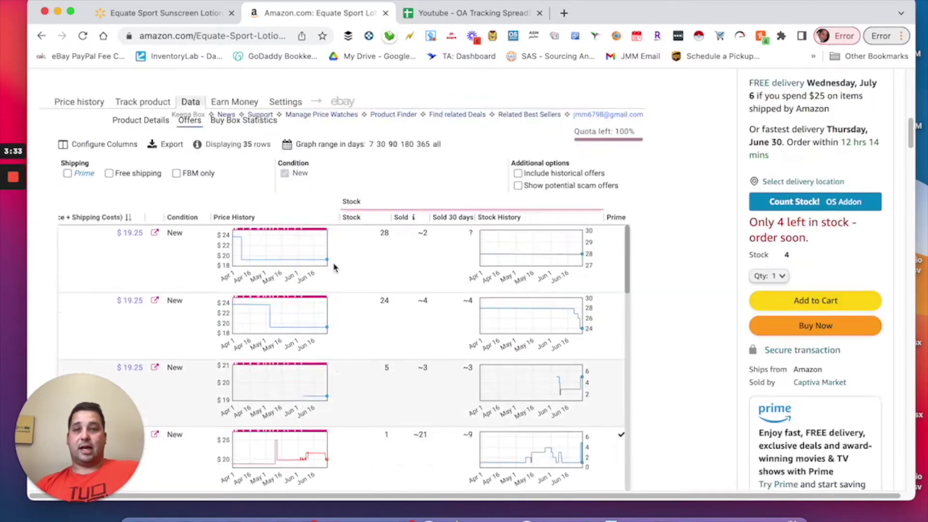
Open Keepa's Buy Box Statistics and review each seller's percentage won, average price, stock and FBA status.
scroll(206, 357, down, 5)
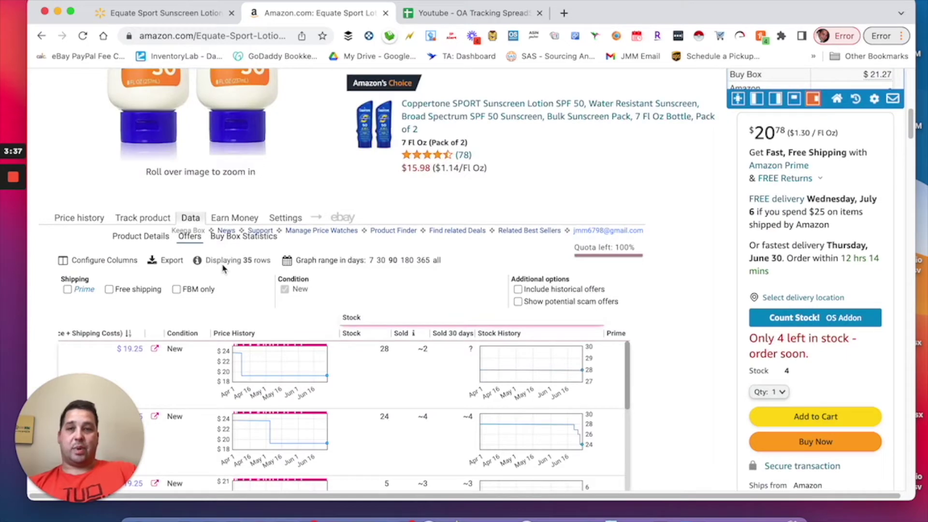
click(228, 240)
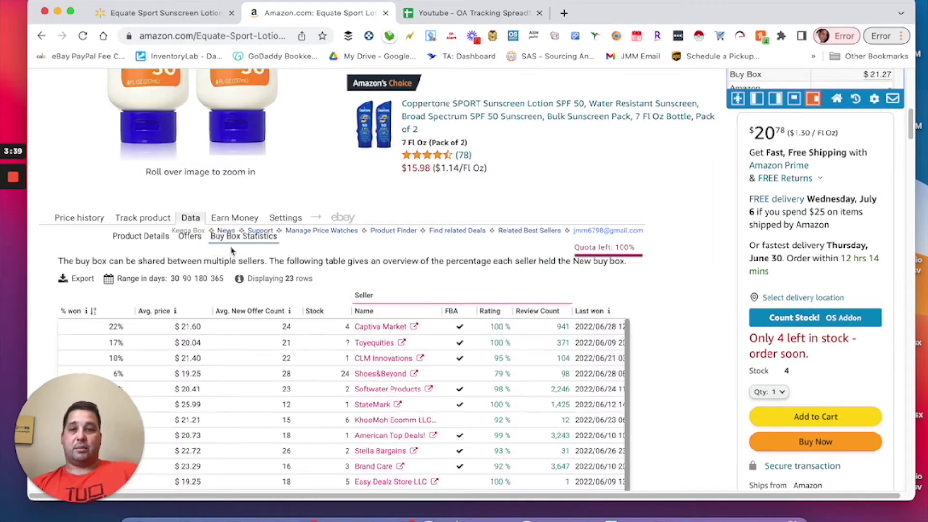
scroll(371, 247, down, 3)
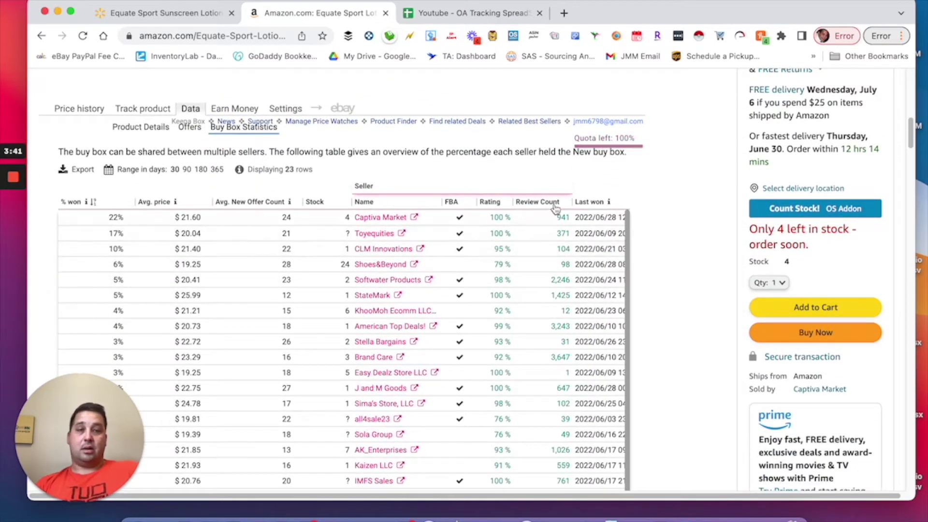
Sort Keepa's Buy Box Statistics by last won date, most recent first, and review the sellers' percentages and average prices.
click(594, 204)
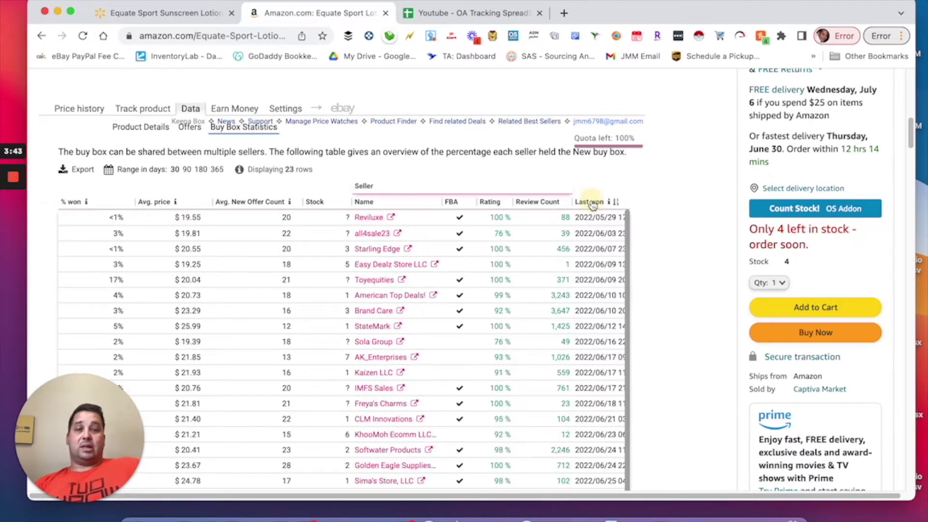
click(592, 205)
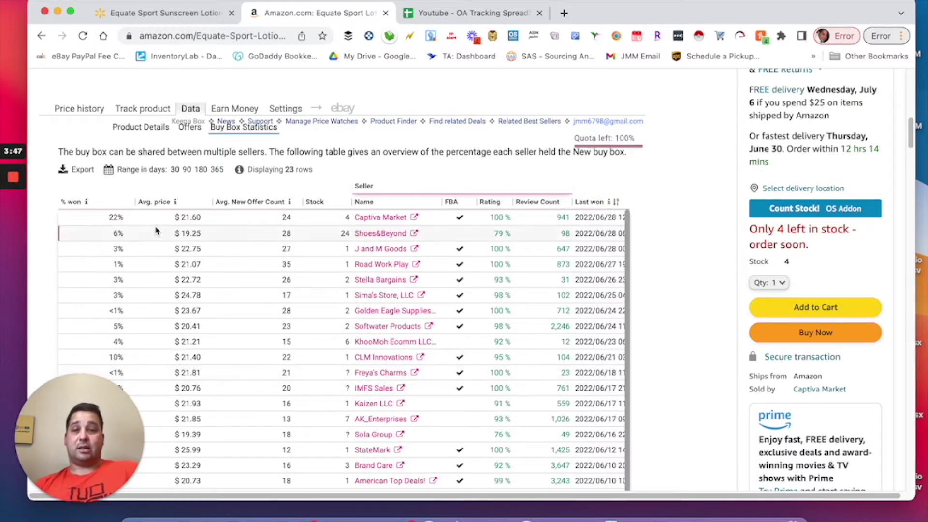
scroll(591, 276, down, 2)
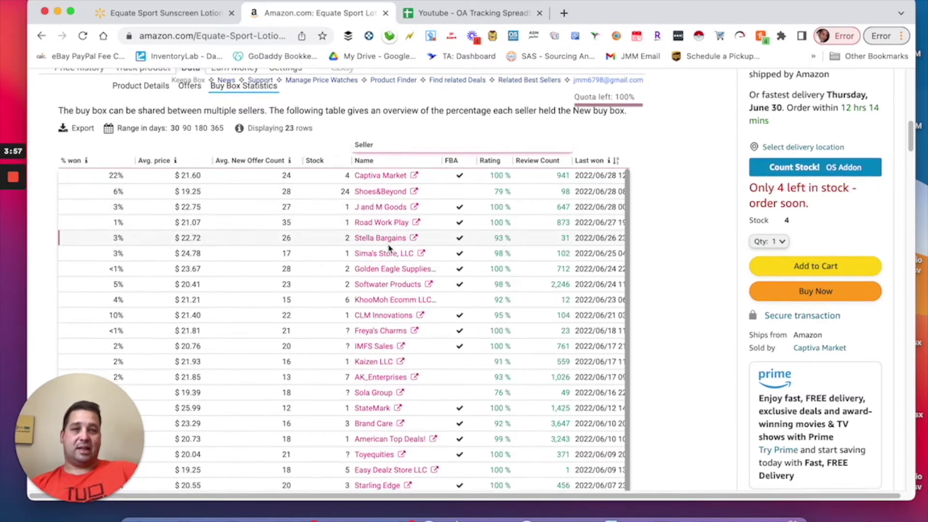
scroll(798, 168, up, 5)
Check the stock, price, profit and ROI of the FBA offers in SellerAmp's Offers section.
scroll(798, 169, up, 4)
scroll(813, 195, down, 10)
scroll(811, 196, down, 12)
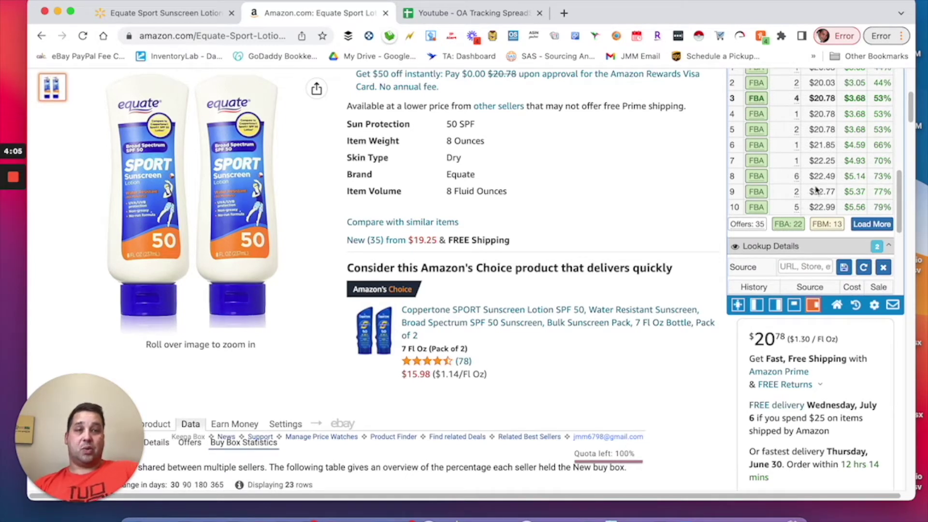
scroll(772, 176, up, 1)
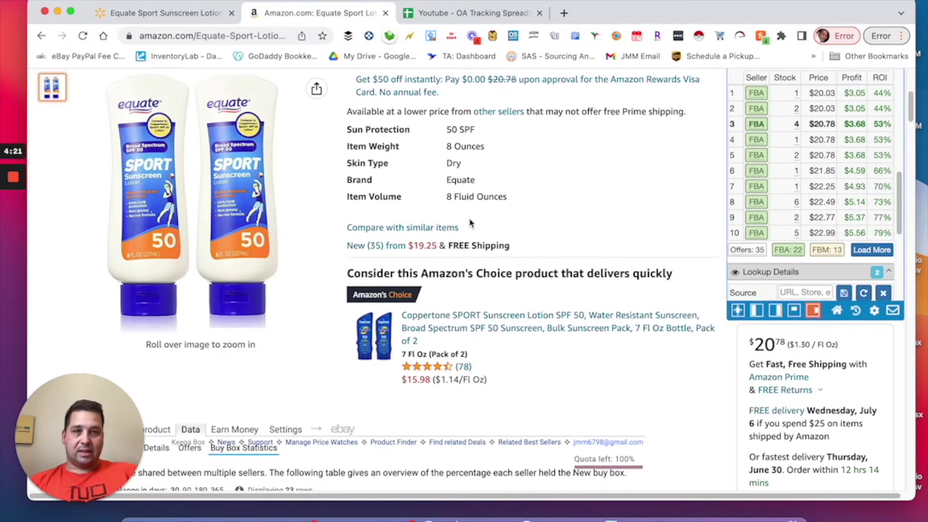
scroll(471, 220, up, 1)
scroll(756, 125, up, 1)
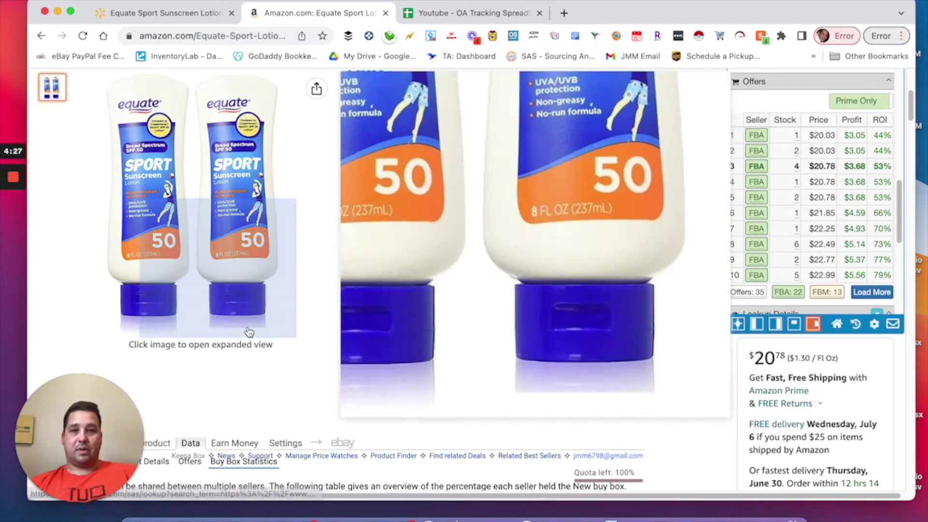
Compare the sellers' Buy Box share, average price and stock in Keepa's Buy Box Statistics.
scroll(245, 332, down, 10)
scroll(238, 328, up, 4)
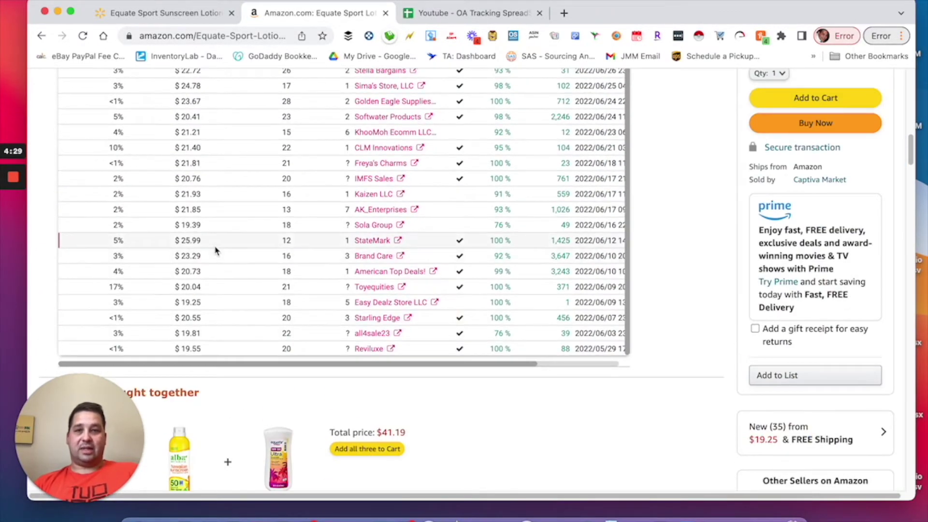
scroll(214, 228, up, 4)
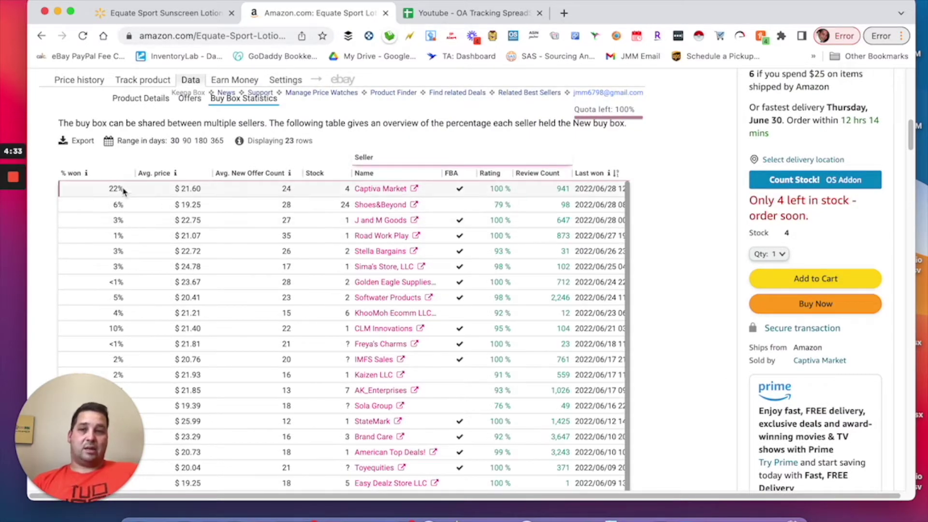
scroll(257, 255, down, 8)
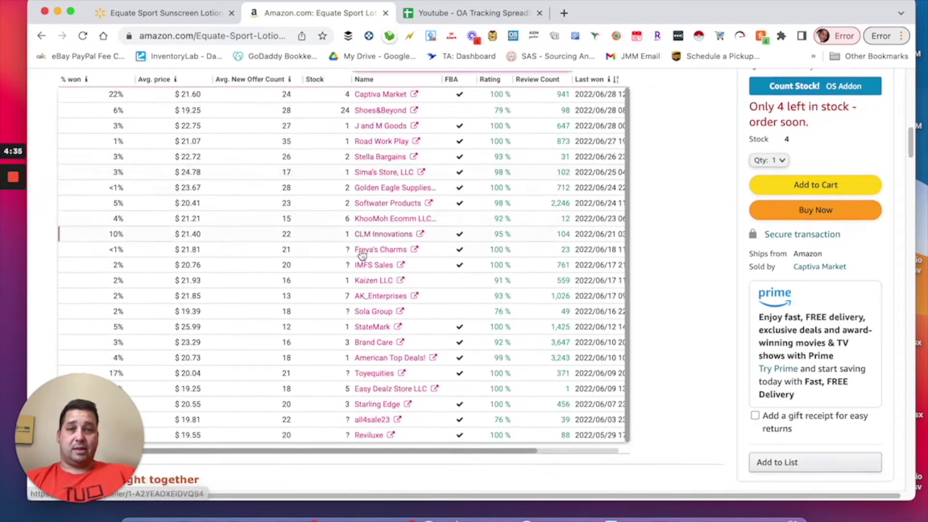
scroll(407, 234, up, 10)
scroll(406, 234, up, 3)
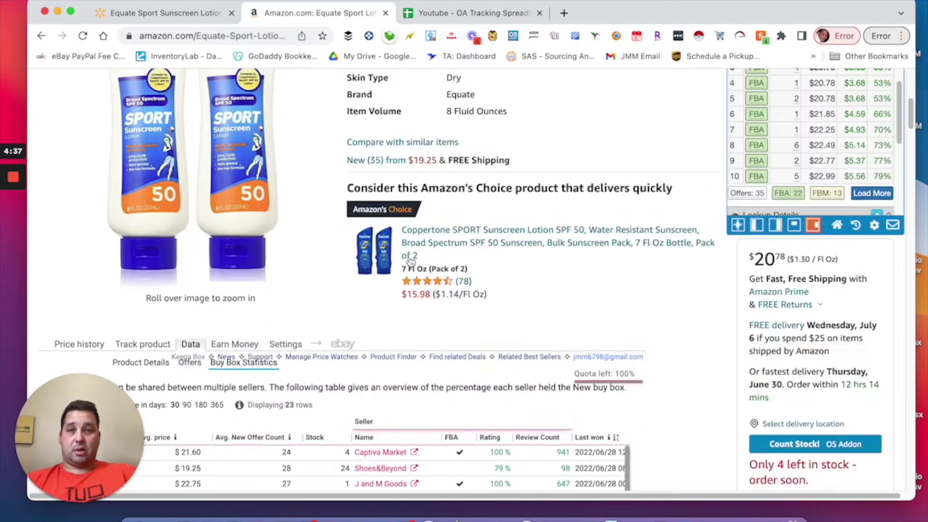
scroll(406, 234, down, 4)
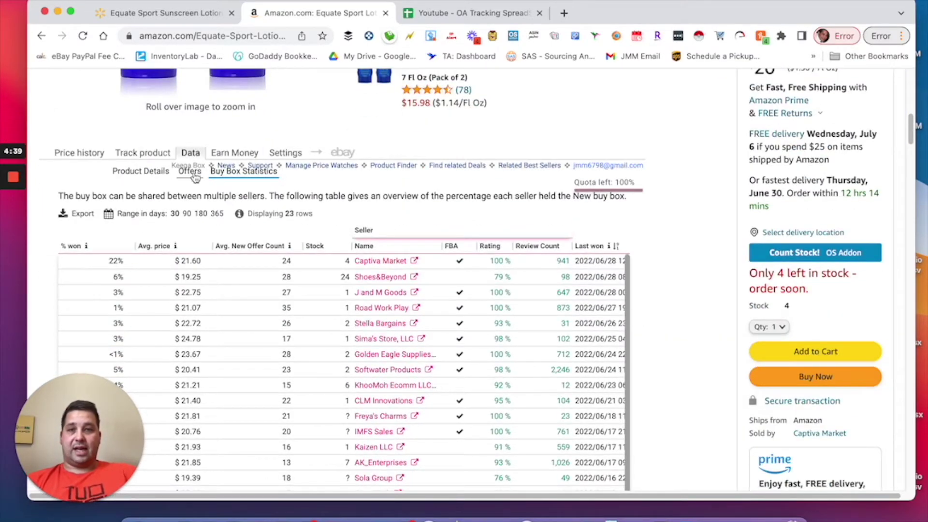
Reopen Keepa's Offers table and examine price history, stock and units sold in 30 days across the non-Prime and Prime offers.
click(192, 172)
scroll(529, 286, up, 1)
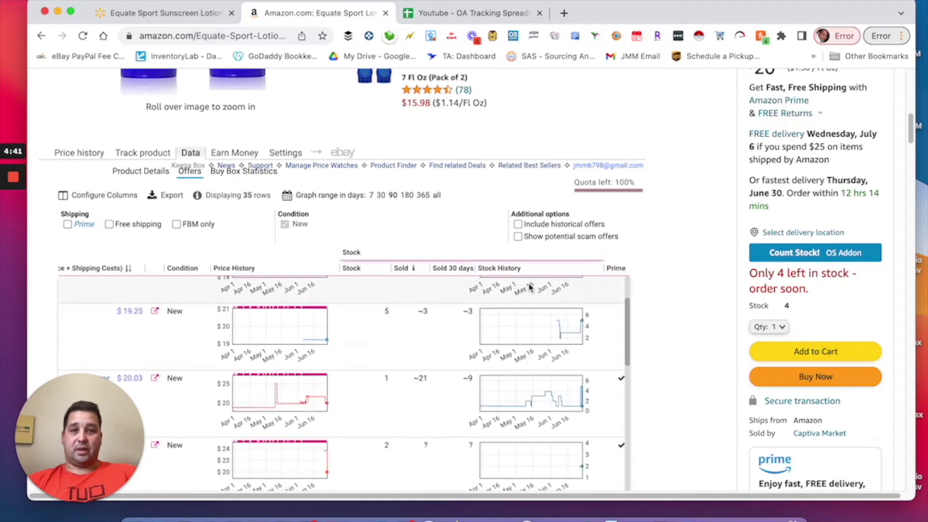
scroll(387, 314, down, 5)
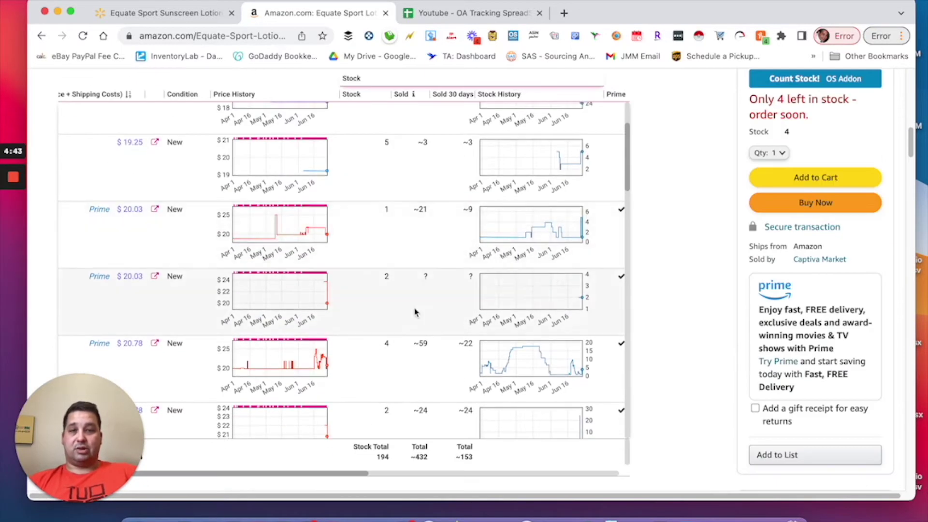
scroll(432, 309, up, 2)
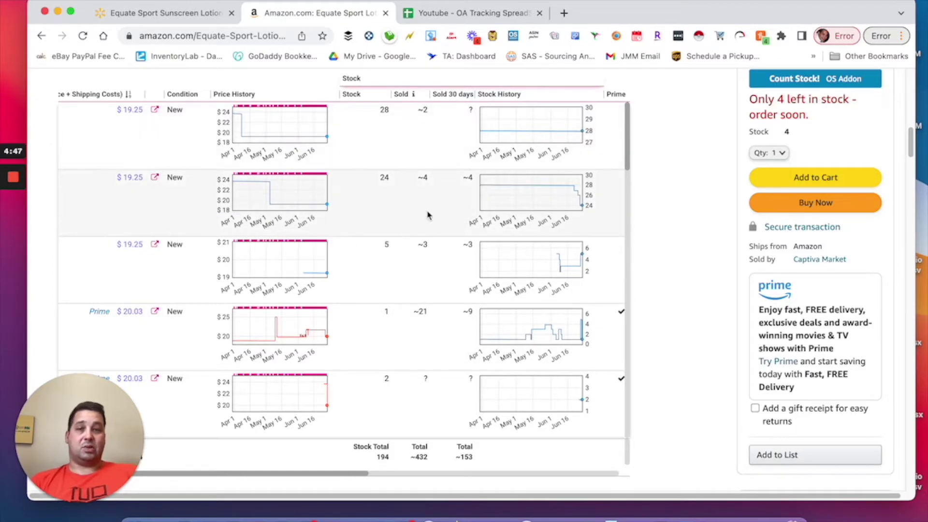
scroll(427, 215, down, 5)
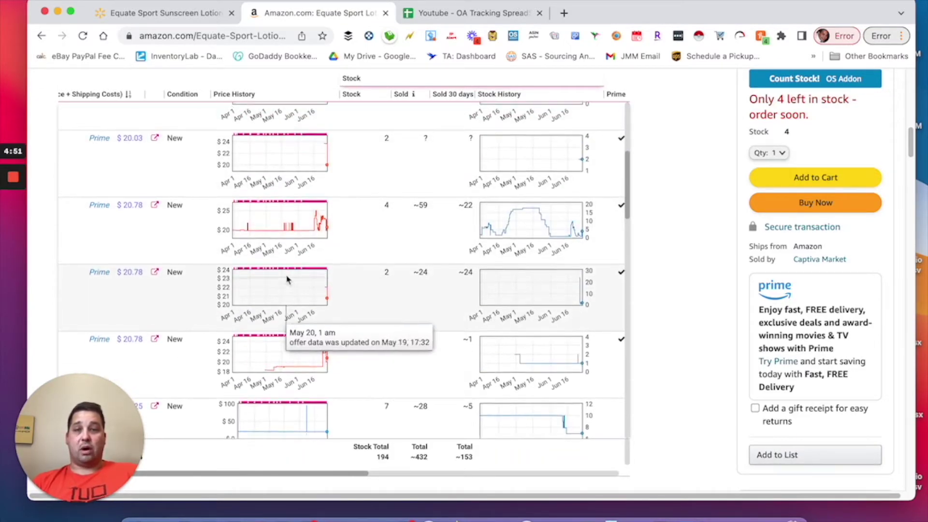
scroll(290, 276, up, 2)
scroll(94, 206, up, 3)
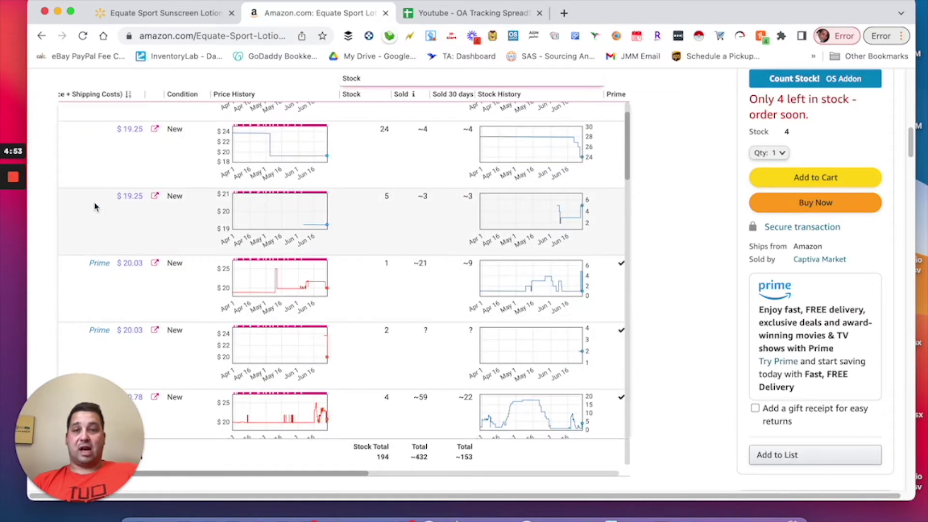
scroll(116, 176, up, 5)
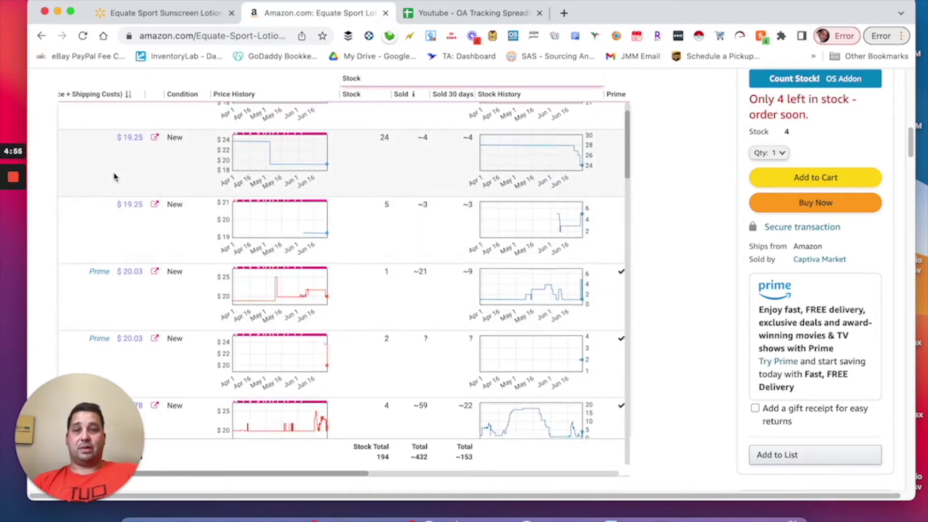
scroll(150, 290, down, 10)
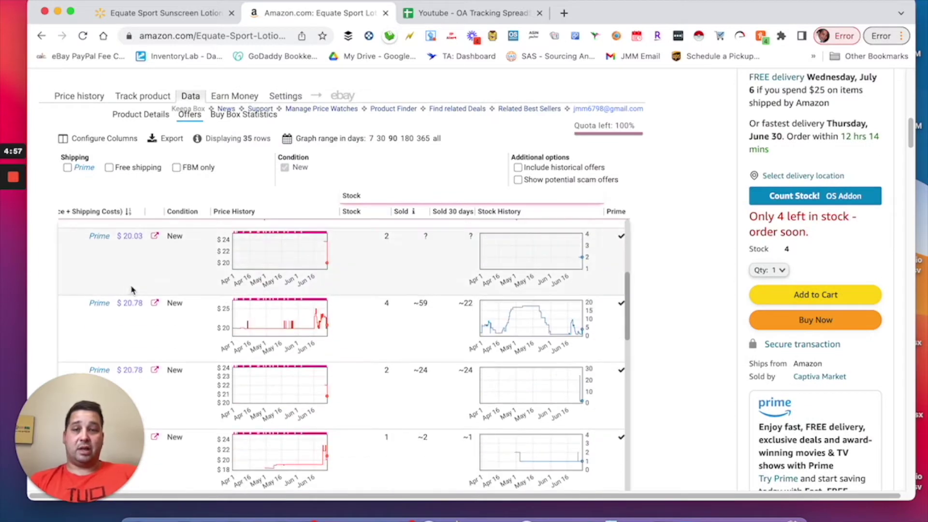
scroll(406, 329, down, 5)
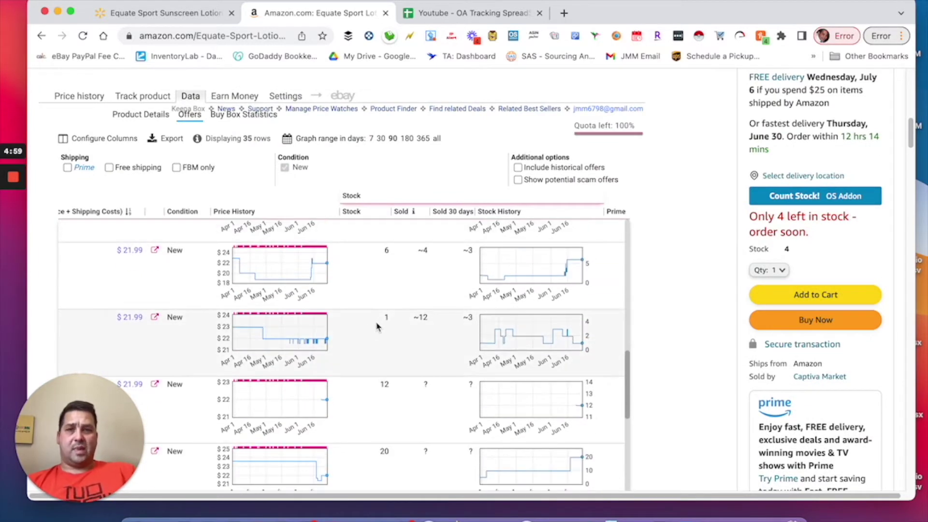
scroll(377, 327, down, 7)
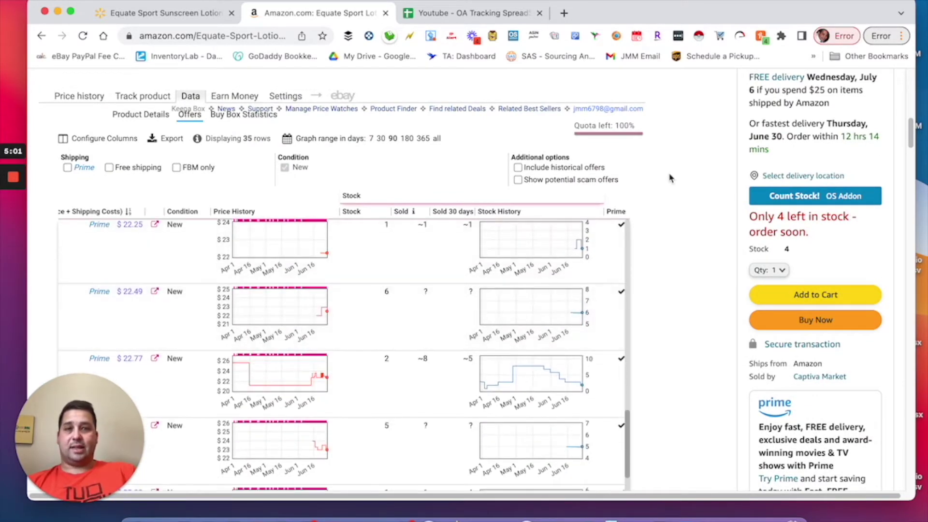
Review SellerAmp's offers, charts and Quick Info for the lotion listing, including estimated sales, max cost, profit and ROI.
scroll(481, 209, up, 15)
scroll(478, 214, down, 6)
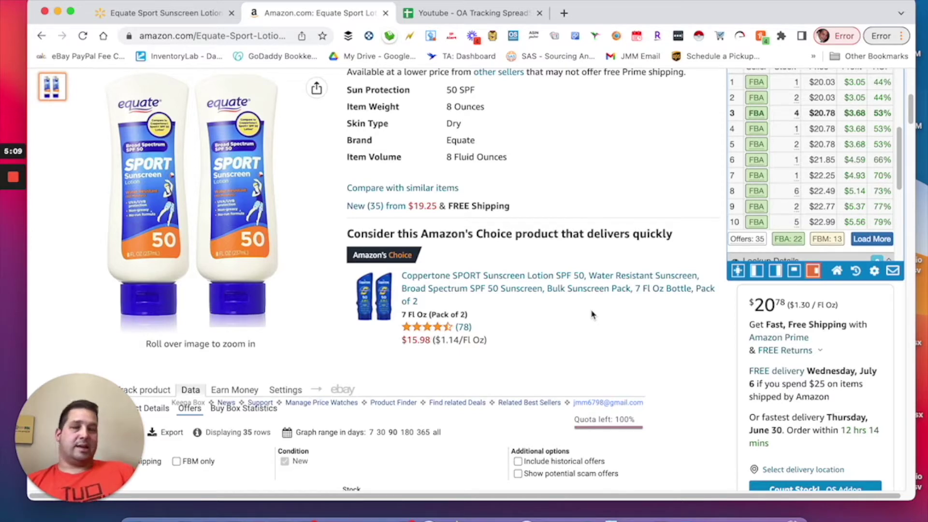
scroll(661, 181, up, 6)
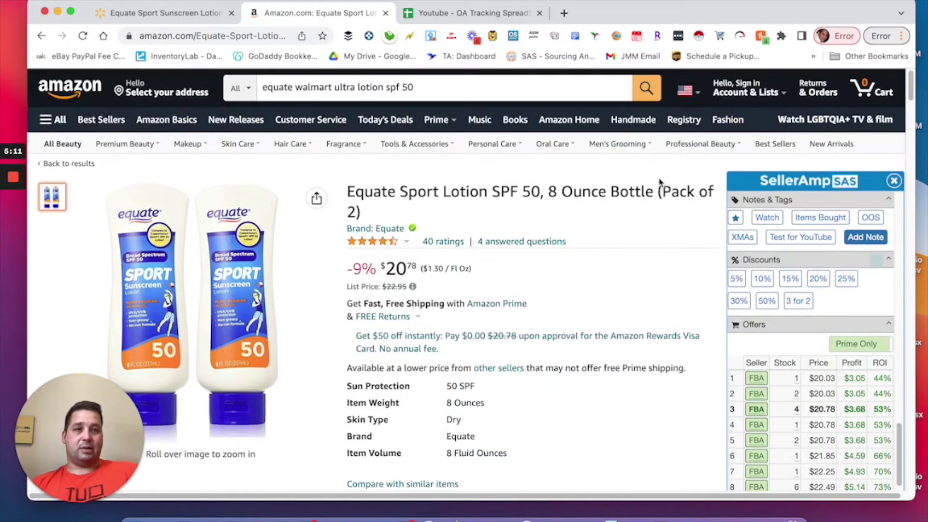
scroll(791, 375, down, 10)
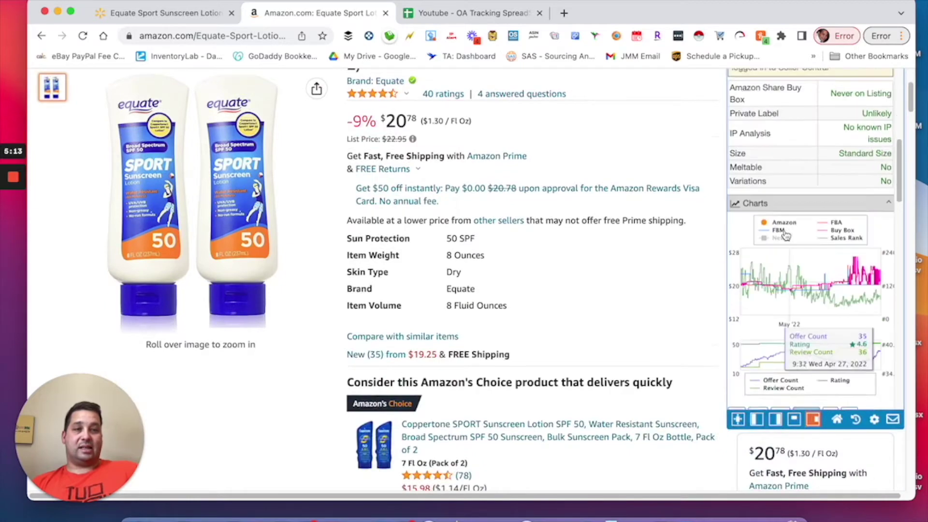
scroll(787, 240, up, 3)
scroll(612, 275, up, 5)
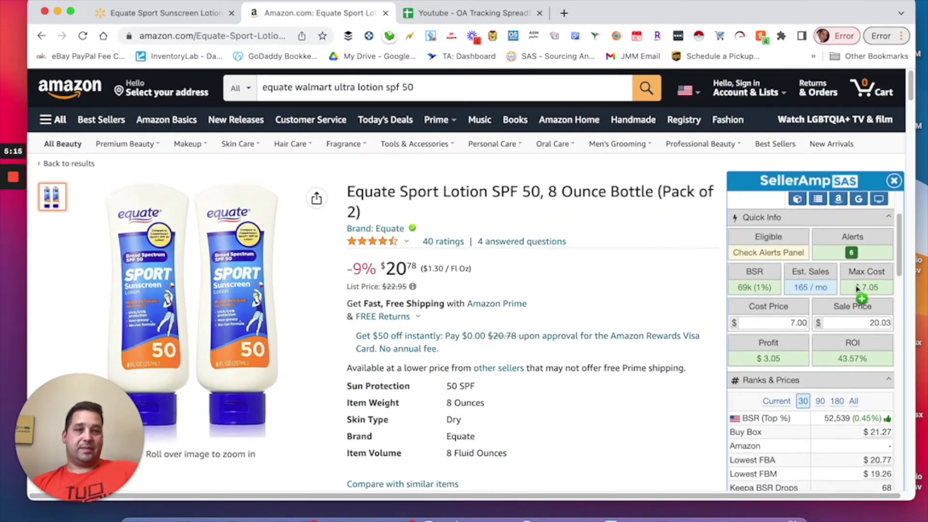
scroll(642, 280, down, 3)
scroll(642, 284, up, 3)
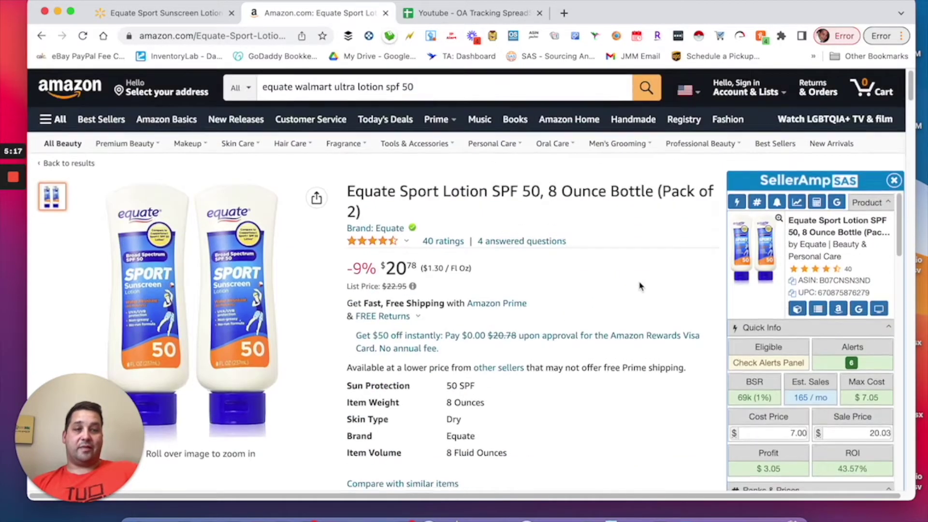
scroll(642, 286, down, 2)
scroll(642, 287, down, 2)
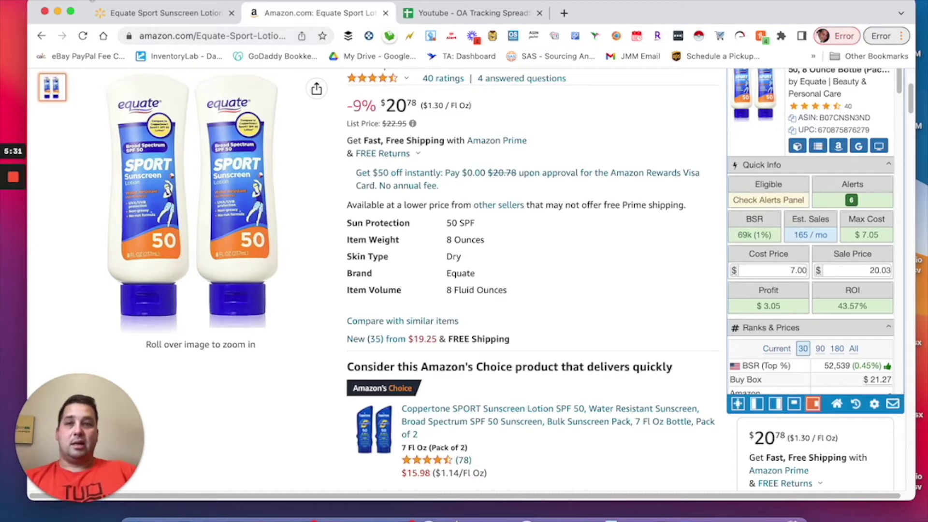
Switch to the Walmart page for Equate Sport Sunscreen Lotion and check its price, pack size, pickup availability and product details.
click(160, 13)
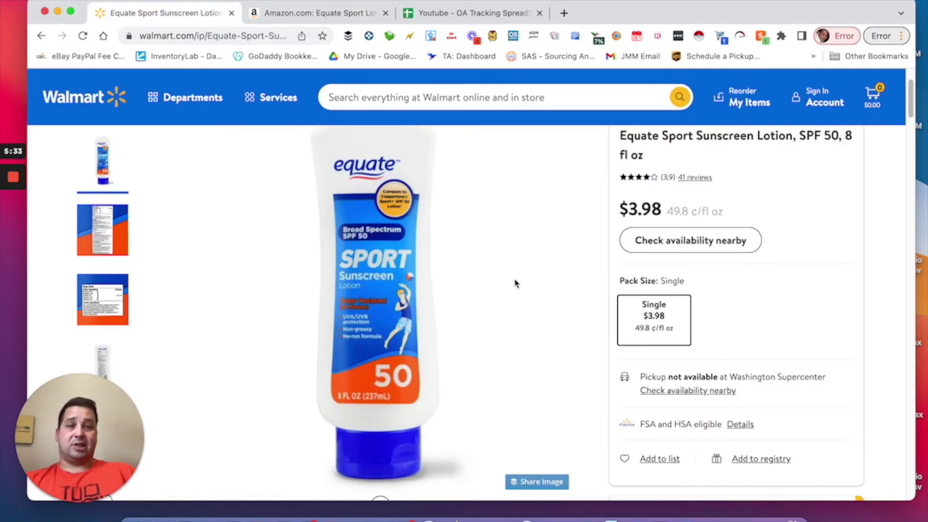
scroll(551, 297, up, 2)
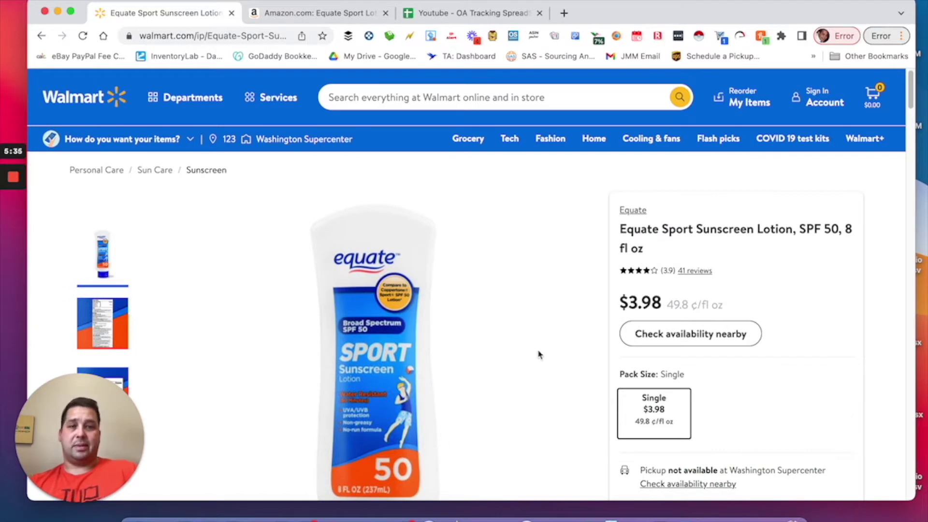
scroll(485, 354, down, 3)
scroll(549, 334, down, 8)
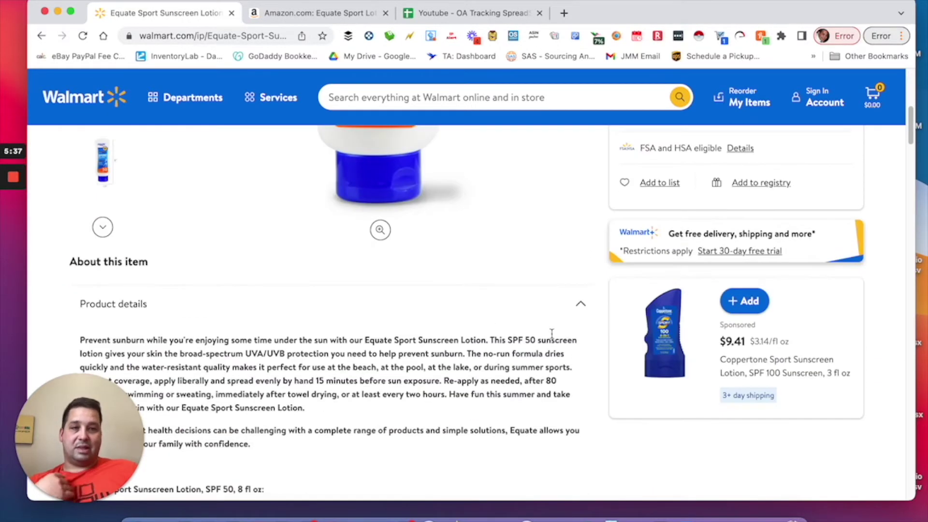
scroll(549, 335, up, 1)
scroll(549, 339, up, 5)
scroll(550, 341, up, 4)
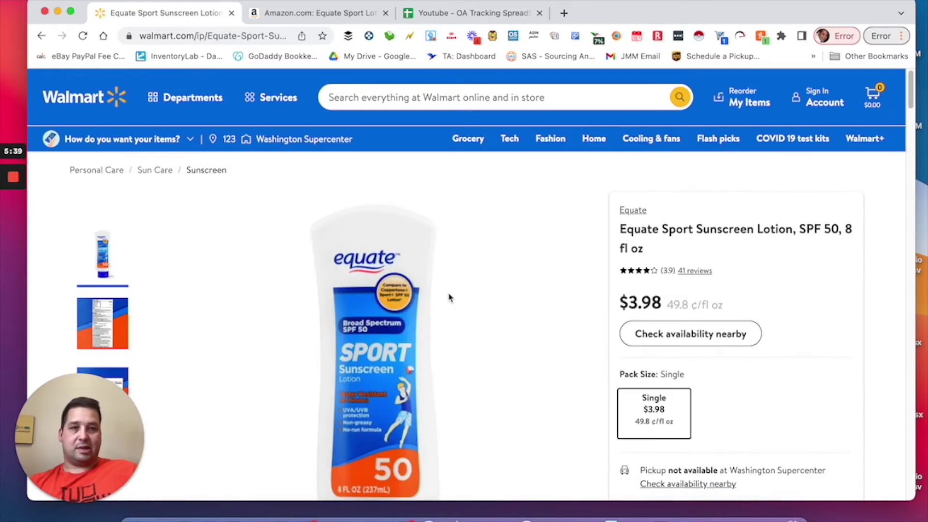
Copy the Walmart product page's URL into the Source field of SellerAmp's Lookup Details on the Amazon listing.
click(193, 35)
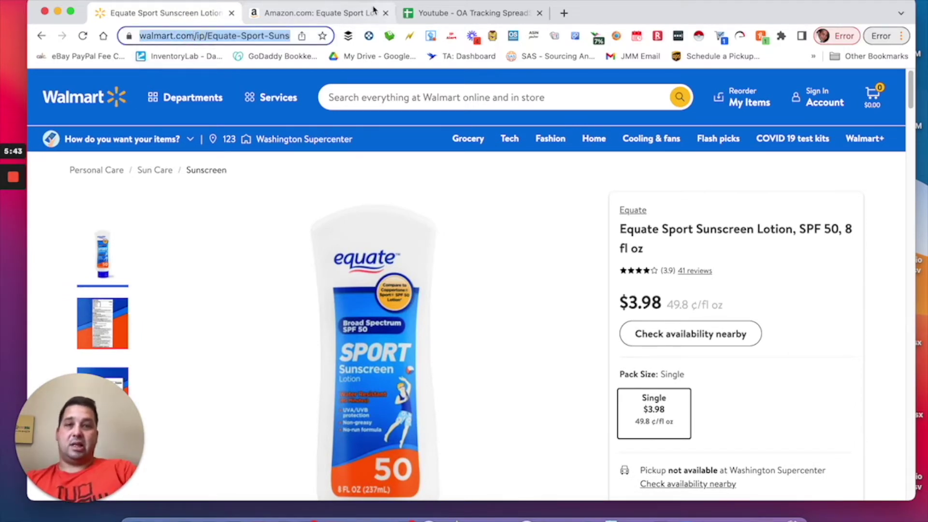
click(338, 13)
scroll(793, 207, down, 8)
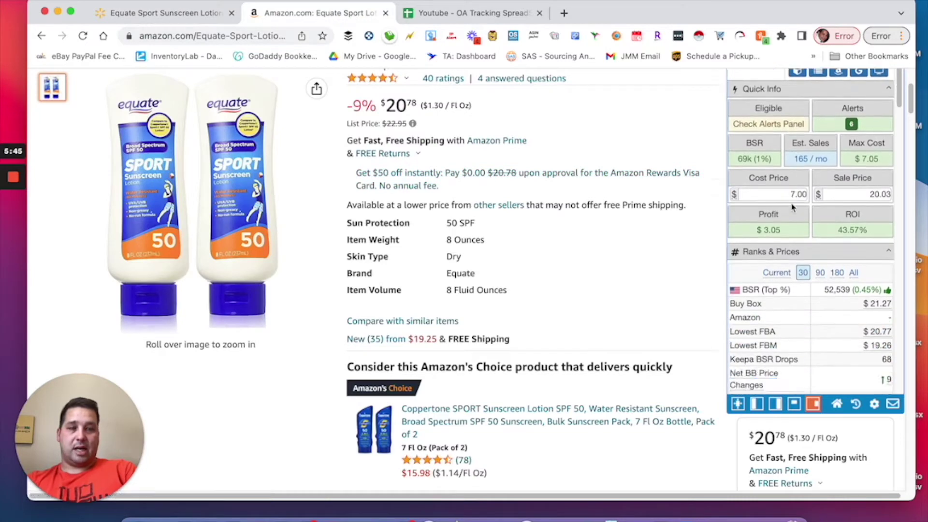
scroll(793, 207, down, 10)
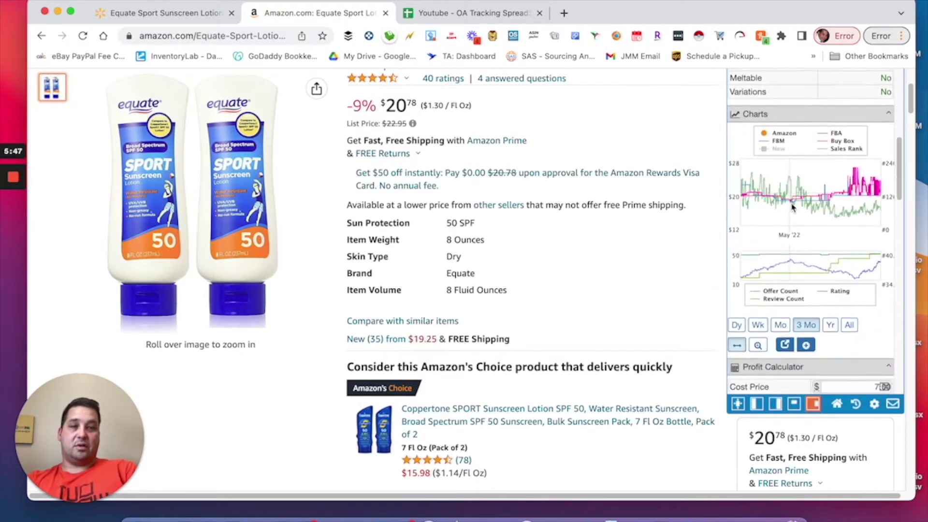
scroll(793, 207, up, 3)
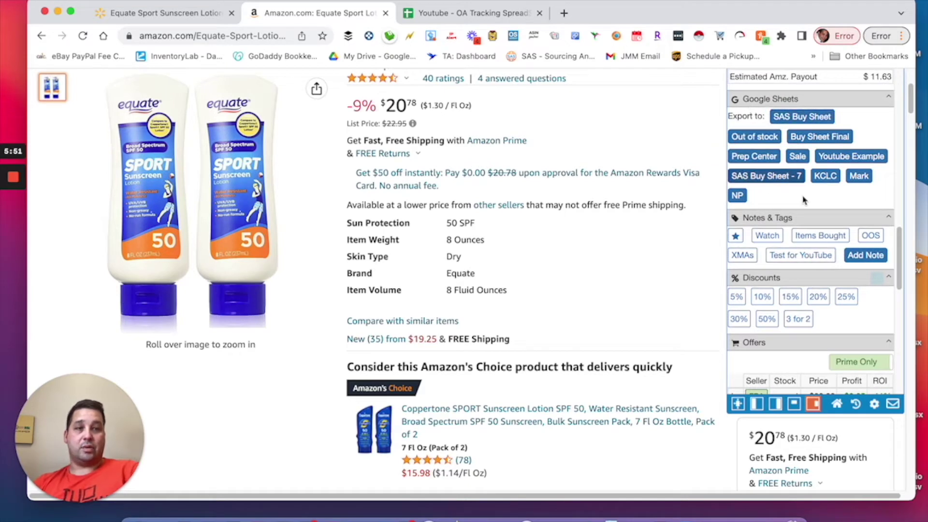
scroll(801, 212, down, 10)
click(800, 178)
key(super+v)
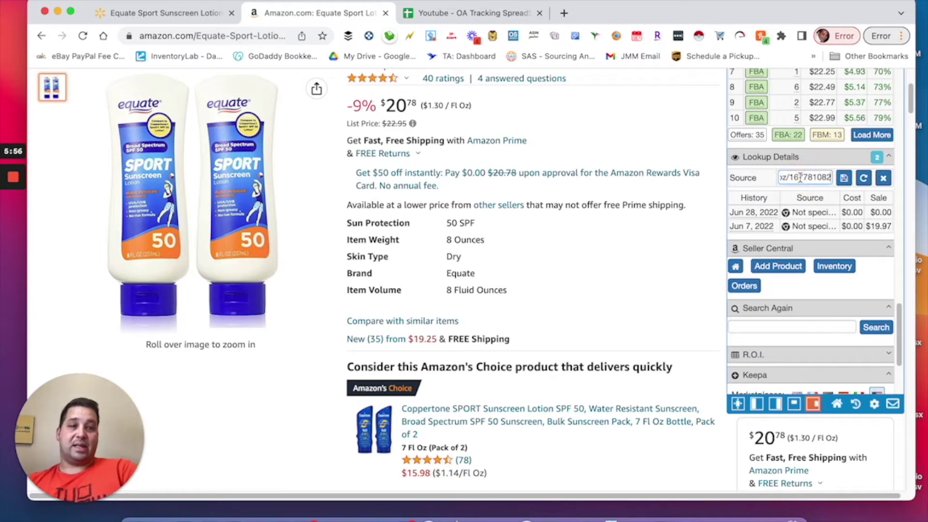
Save the Walmart URL as the source in SellerAmp's Lookup Details and export the lotion to the "Youtube Example" Google Sheet.
click(841, 178)
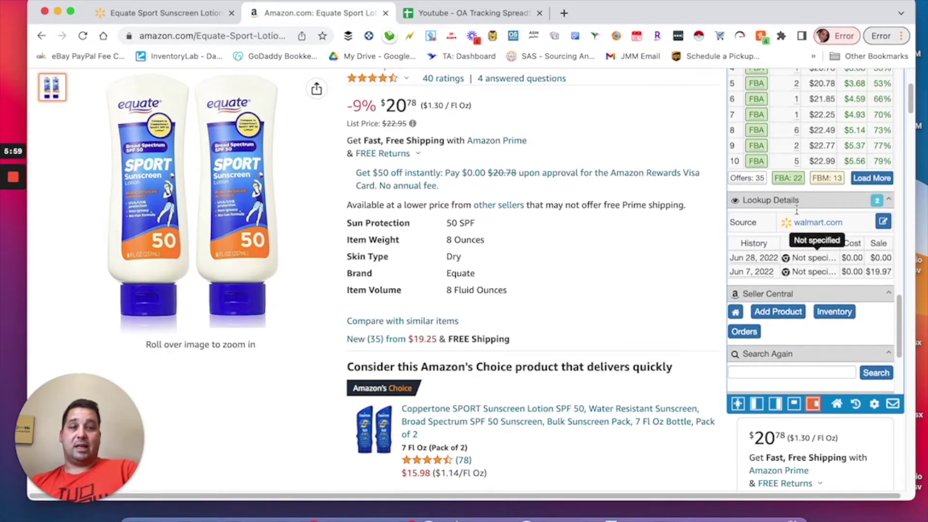
scroll(797, 211, up, 1)
scroll(797, 209, up, 10)
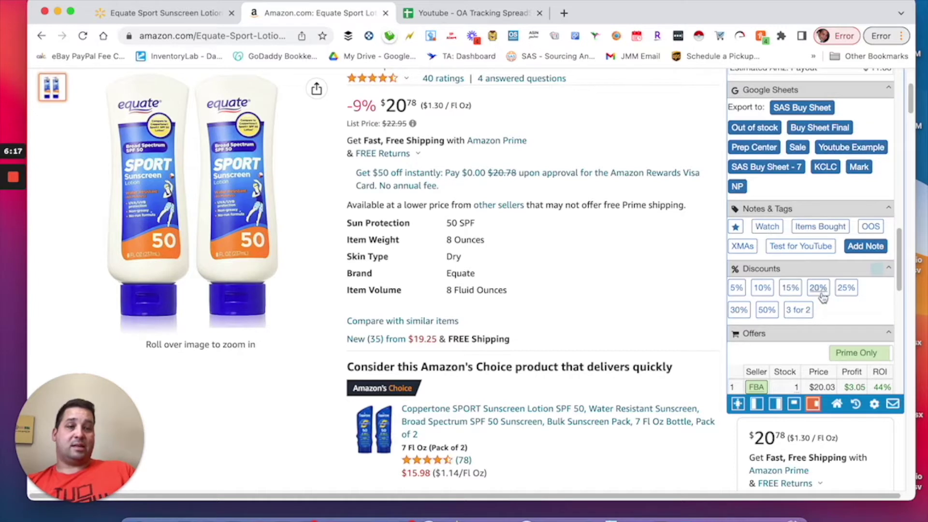
scroll(823, 295, down, 1)
click(850, 126)
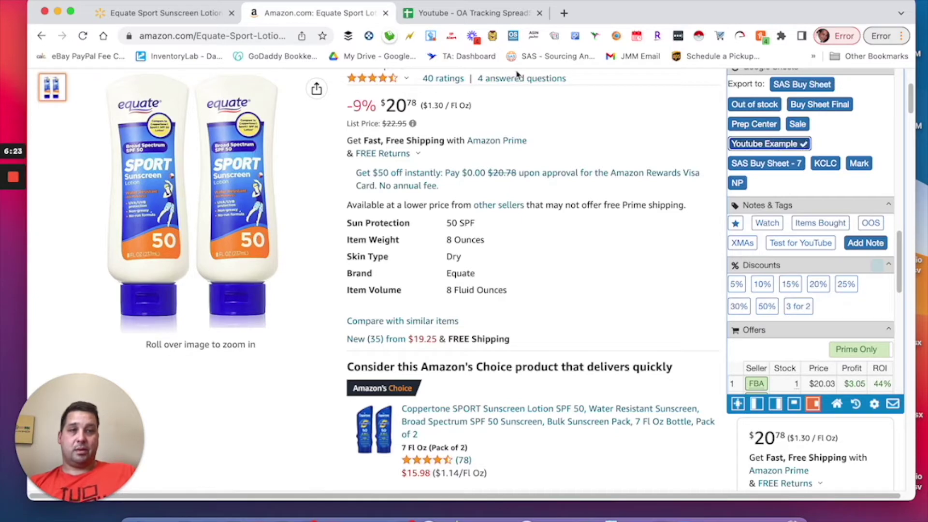
Switch to the OA Tracking spreadsheet and enter Walmart as the source plus the order number in the Equate Sport Lotion row.
click(429, 15)
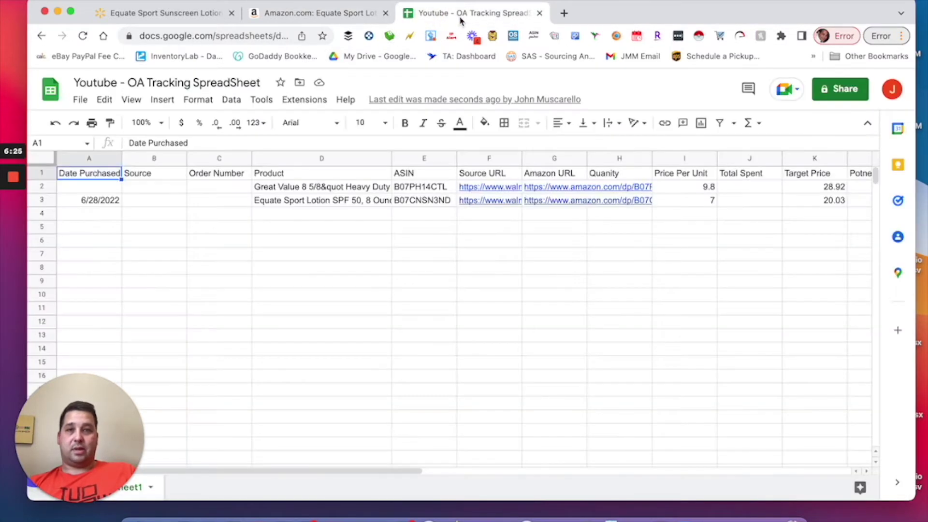
click(323, 204)
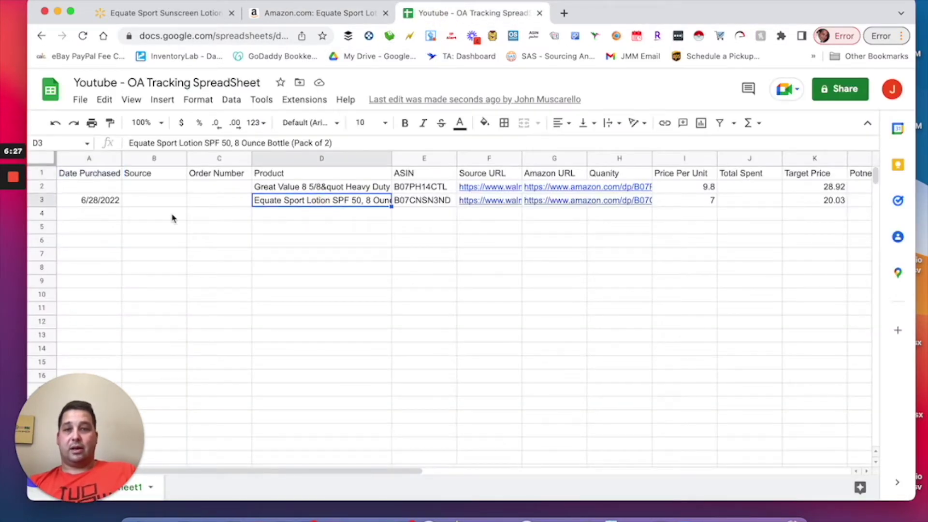
click(109, 205)
click(147, 207)
text(Walmart)
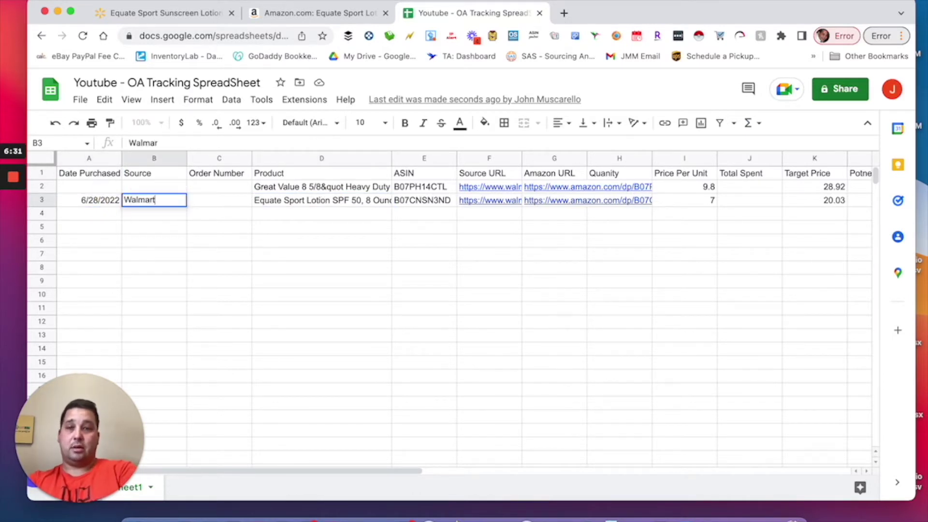
key(Tab)
text(8787878787)
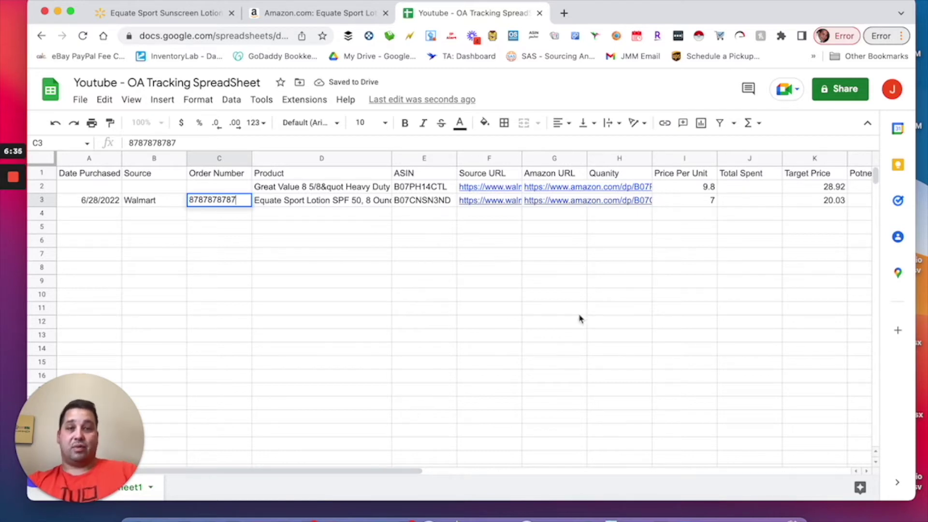
Set the quantity to 5 in the Equate Sport Lotion row.
click(556, 202)
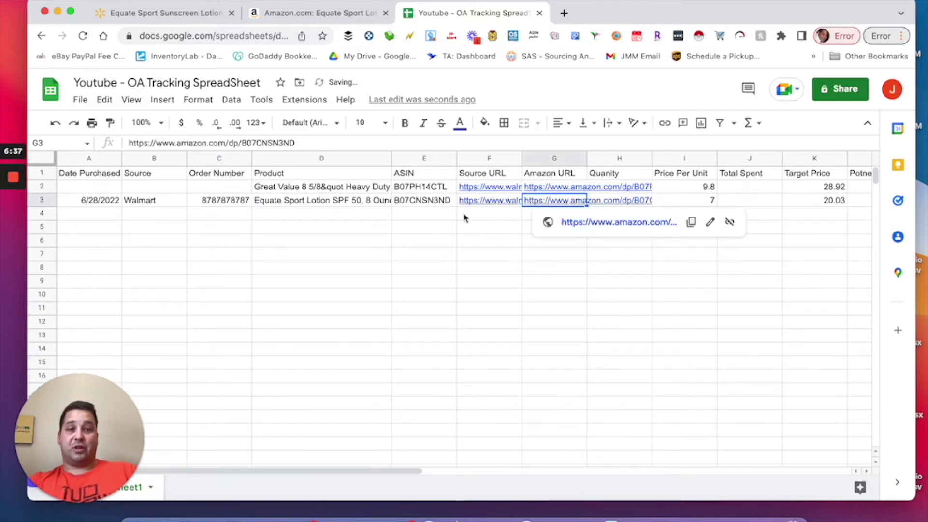
click(632, 207)
text(5)
key(Tab)
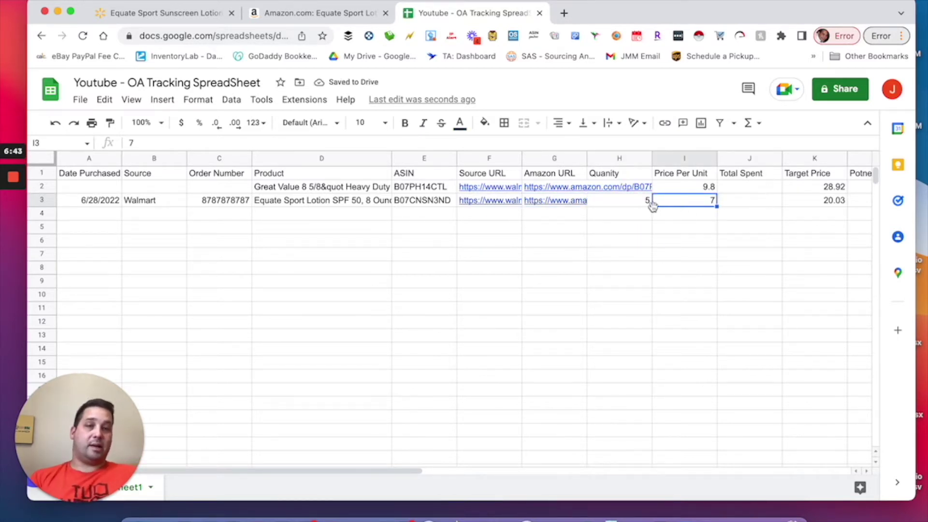
Review the lotion row's target price, potential profit, breakeven, ROI, Buy Box average, sales rank and estimated sales, then return to its purchase date.
click(829, 202)
key(Right)
key(Right)
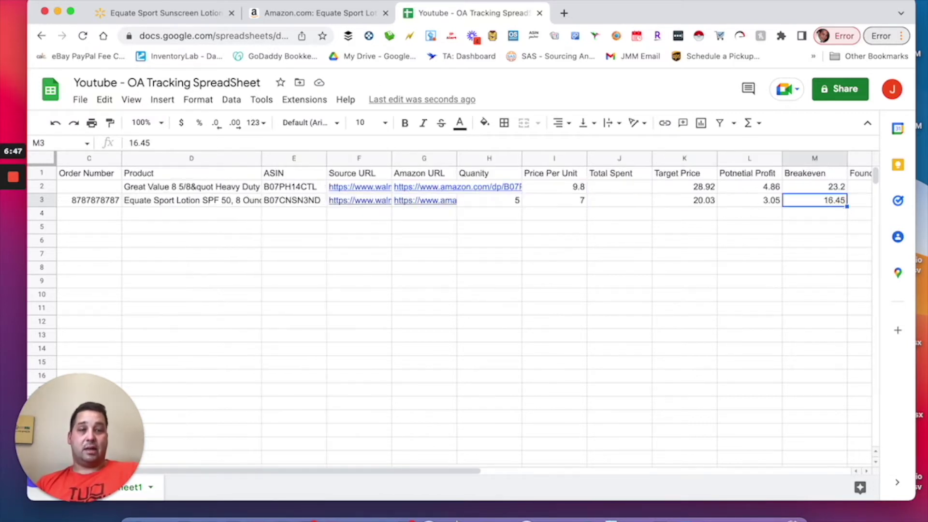
click(750, 201)
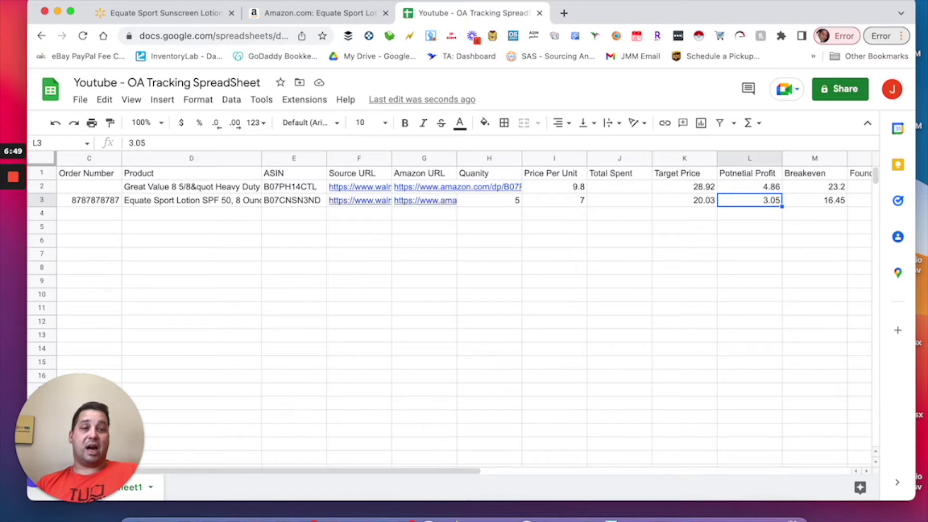
click(815, 200)
key(Right)
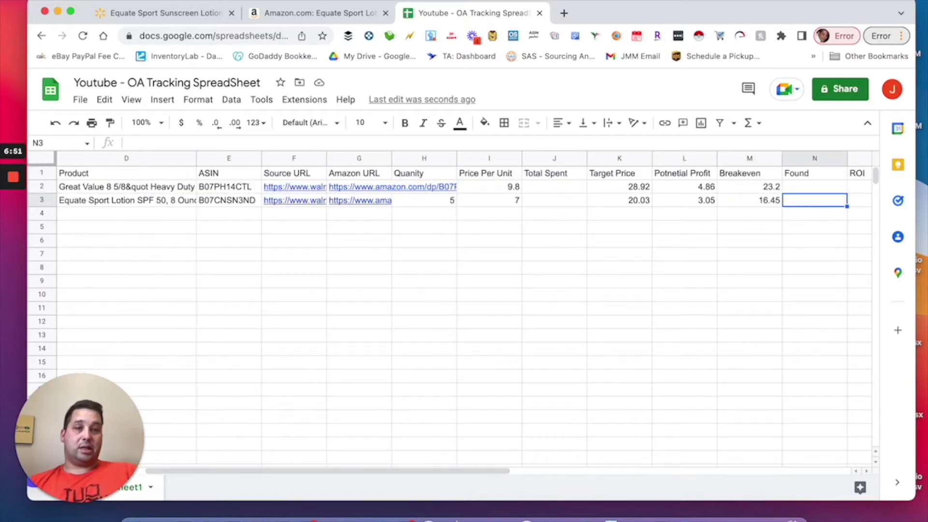
click(750, 200)
key(Right)
key(Right)
key(Right)
key(Right)
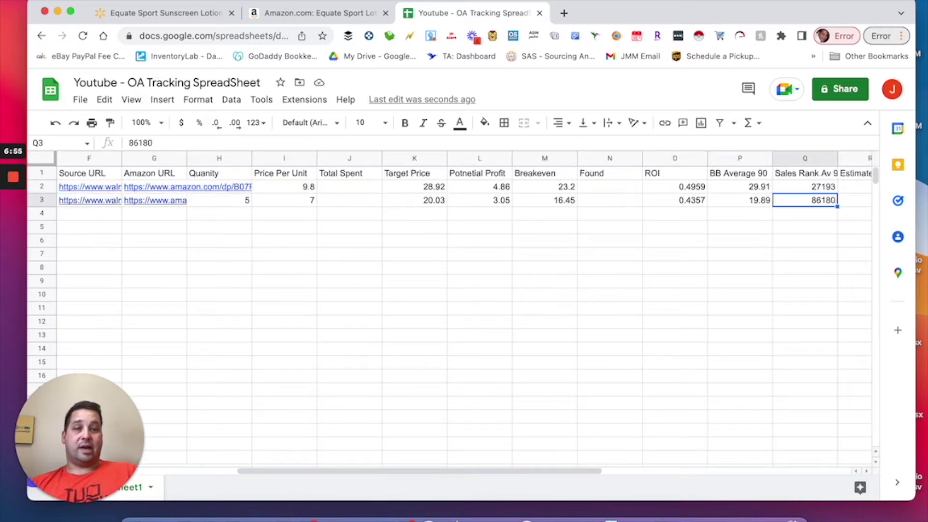
key(Right)
key(Left)
key(Left)
key(Left)
key(Left)
key(Left)
key(Left)
key(Left)
key(Left)
key(Left)
key(Left)
key(Left)
key(Left)
key(Left)
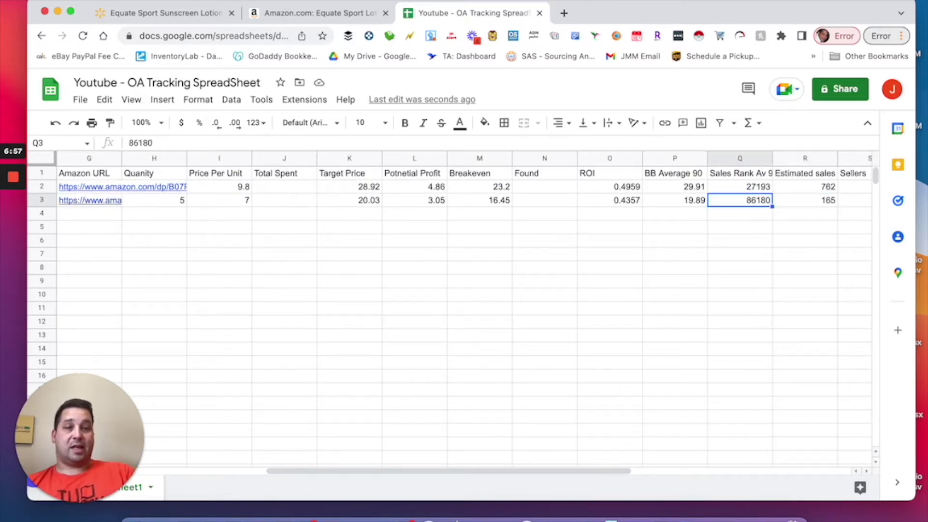
key(Left)
key(Left)
key(Left)
key(Left)
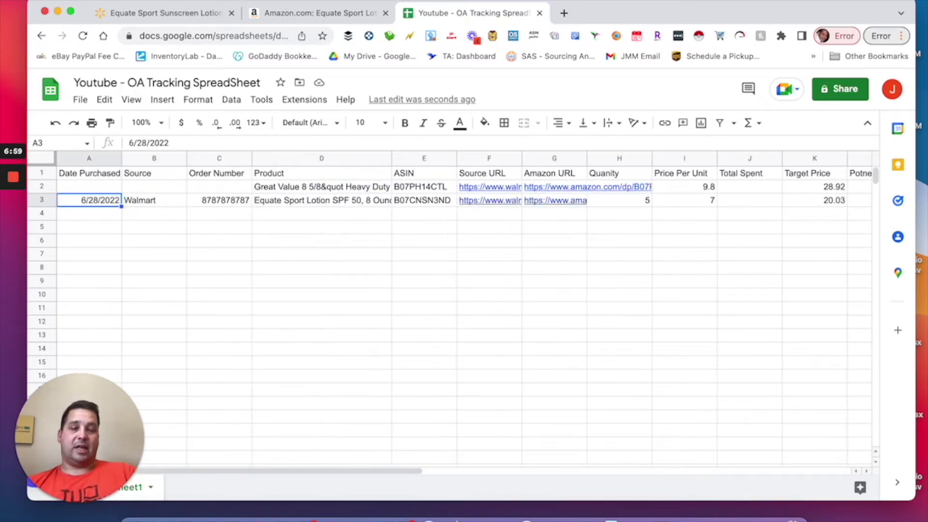
Switch back to the Amazon lotion listing and look over its product details, Keepa's Offers table and the SellerAmp panel.
click(352, 14)
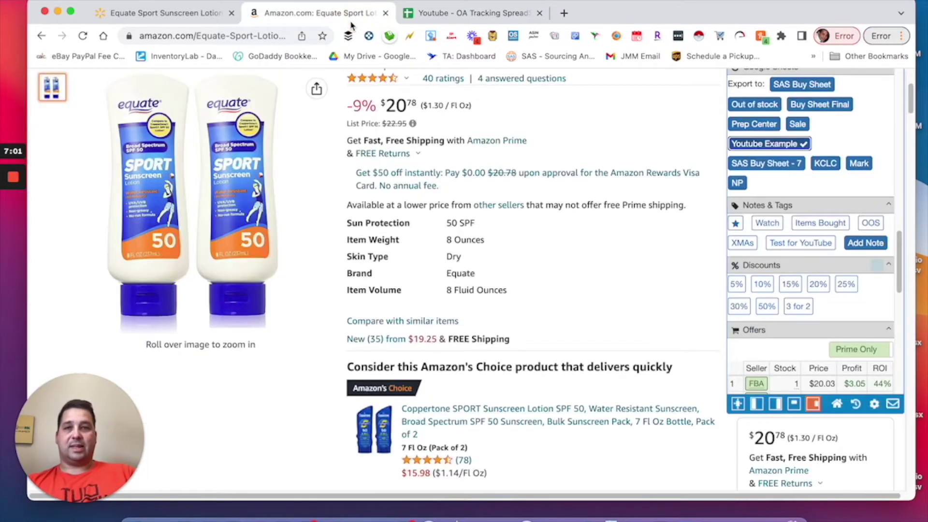
scroll(427, 257, up, 5)
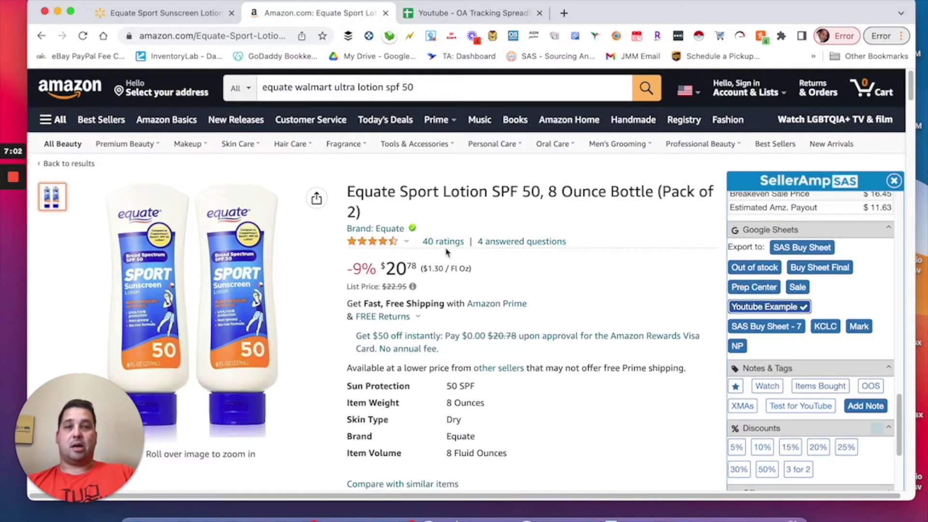
click(142, 18)
click(319, 14)
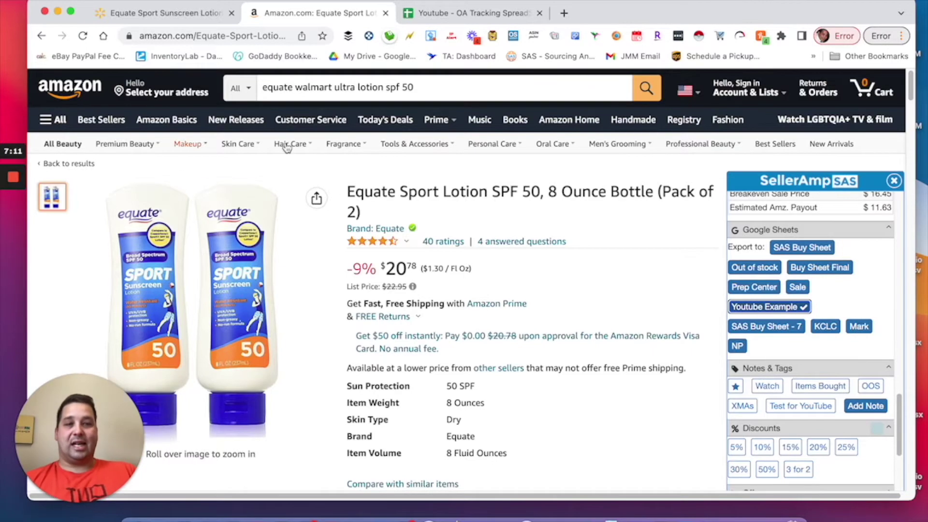
scroll(478, 350, down, 8)
scroll(479, 350, down, 20)
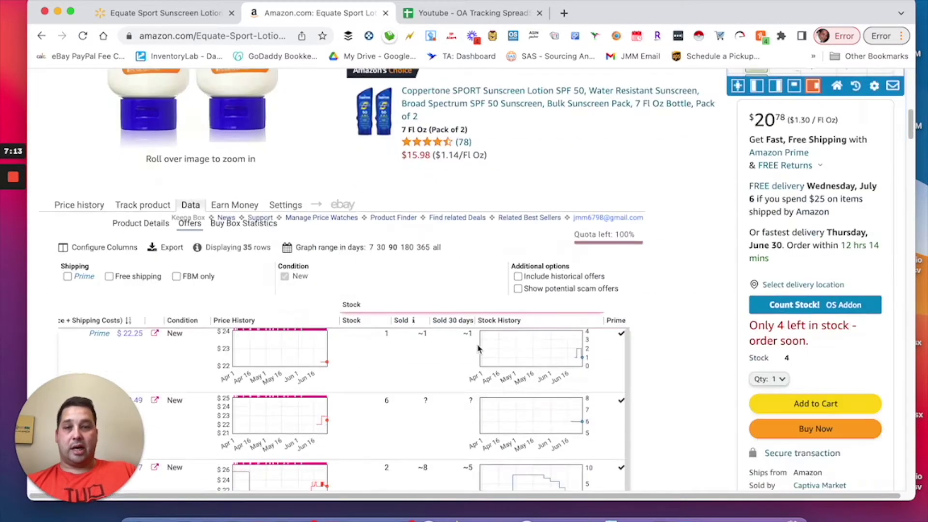
scroll(485, 349, up, 20)
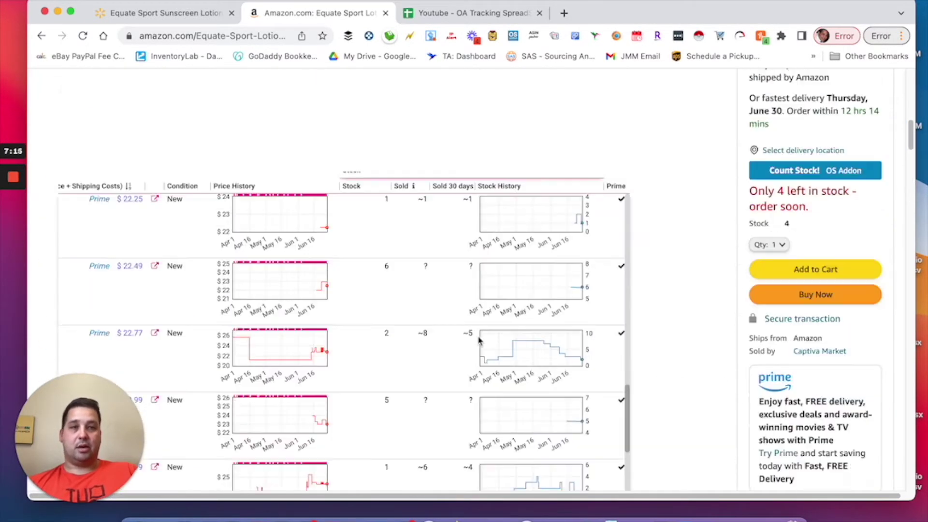
scroll(472, 348, down, 8)
scroll(532, 276, up, 8)
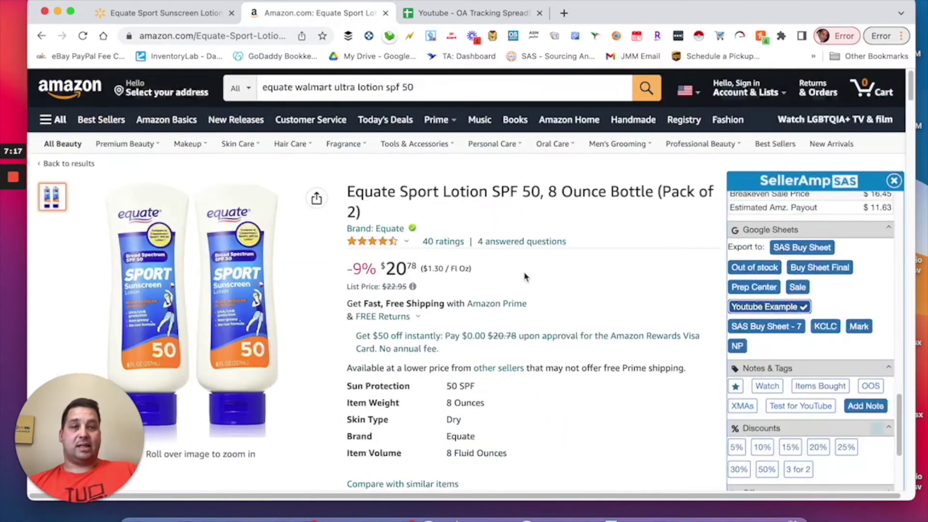
scroll(590, 290, down, 11)
scroll(784, 272, up, 8)
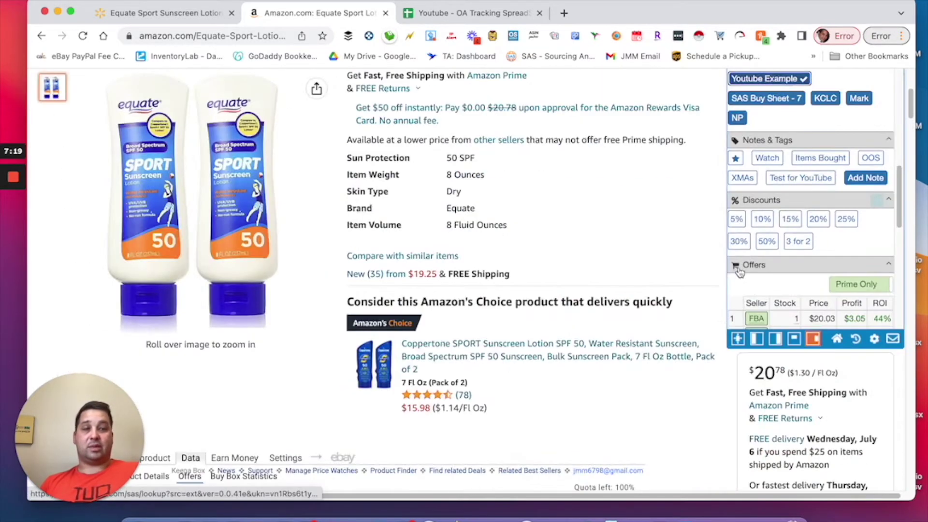
Open the SellerAmp storefront search for the first FBA seller in the lotion listing's Offers list.
scroll(782, 263, down, 4)
scroll(782, 261, down, 1)
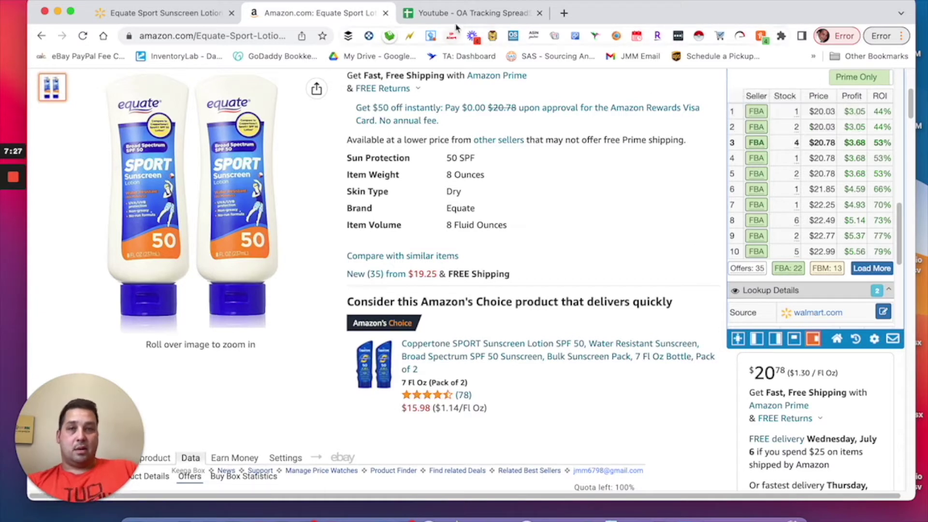
mouse_move(752, 133)
scroll(754, 135, up, 1)
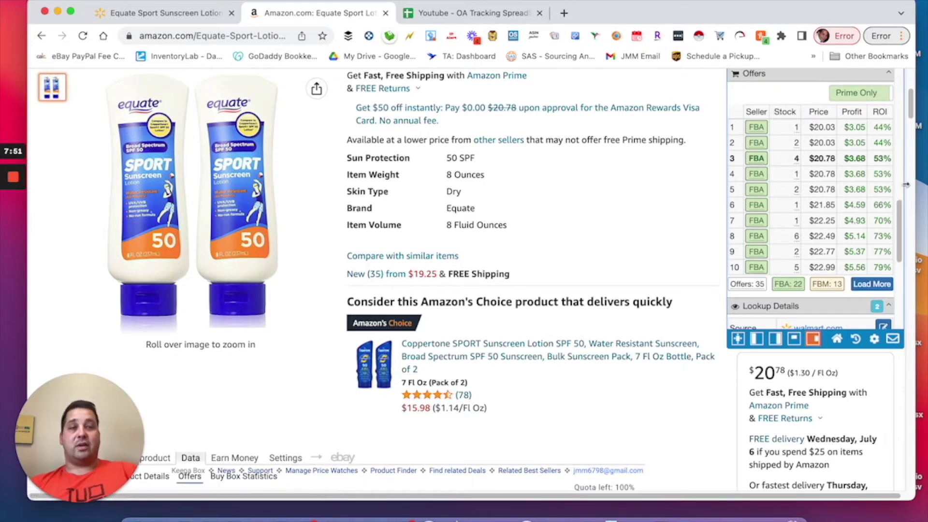
click(757, 128)
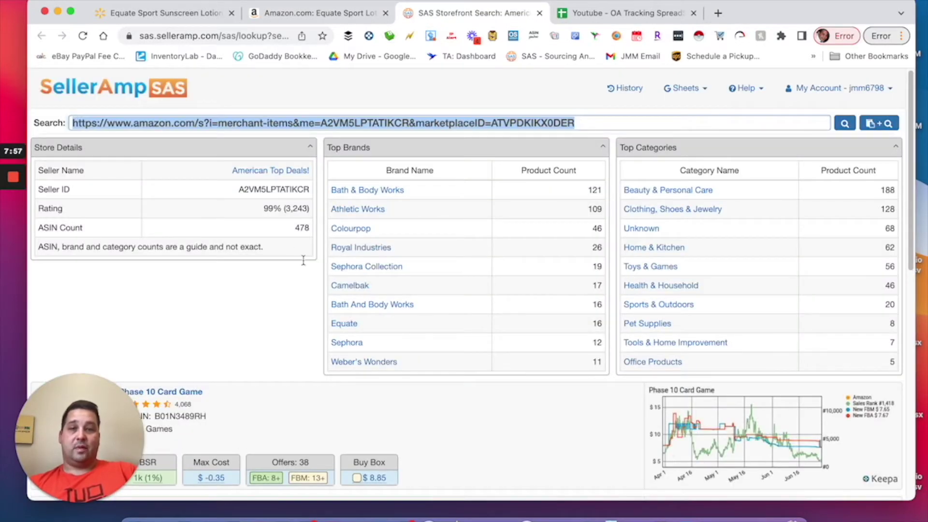
Examine the seller's store details, top brands, top categories and the first products in the storefront.
scroll(277, 310, down, 3)
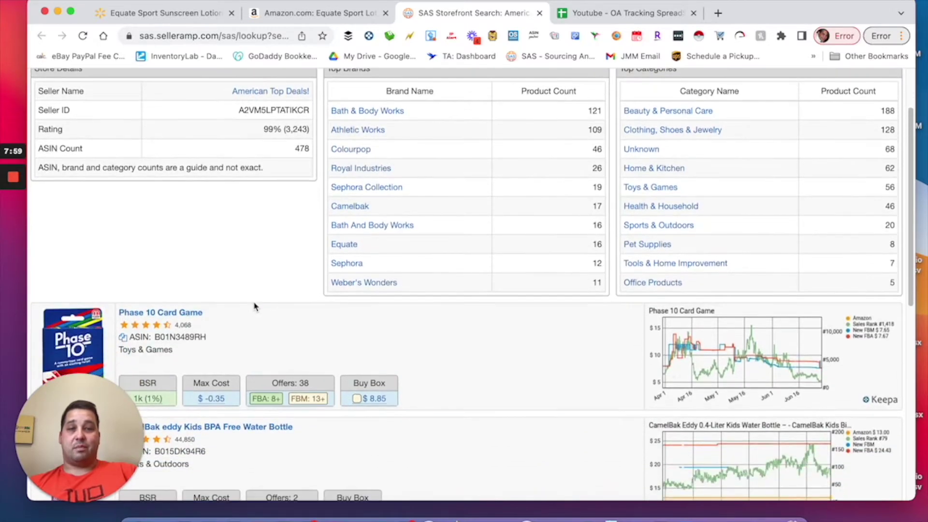
scroll(237, 302, down, 2)
scroll(427, 174, up, 4)
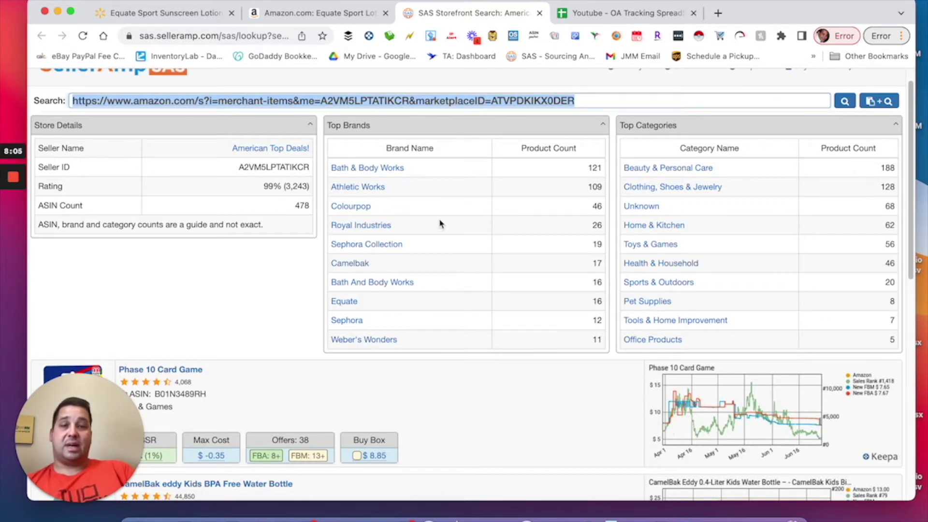
scroll(435, 224, down, 2)
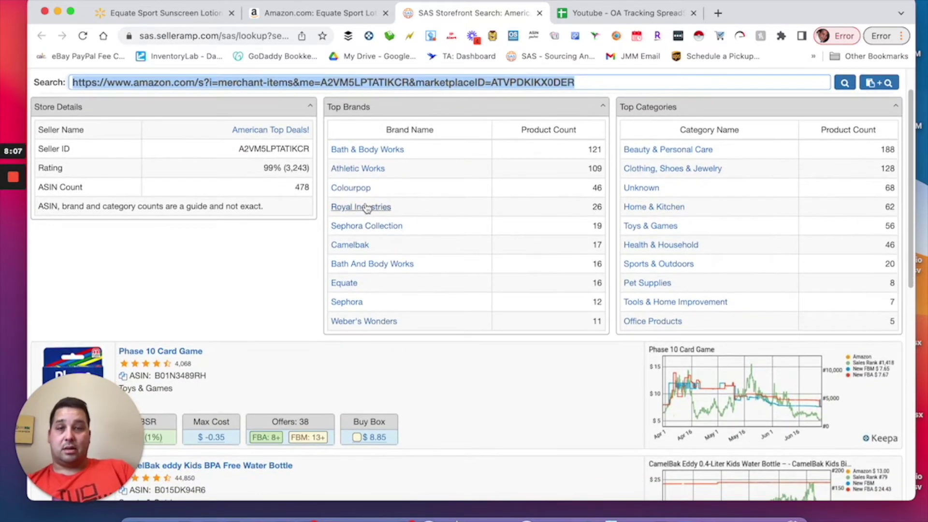
scroll(372, 232, down, 10)
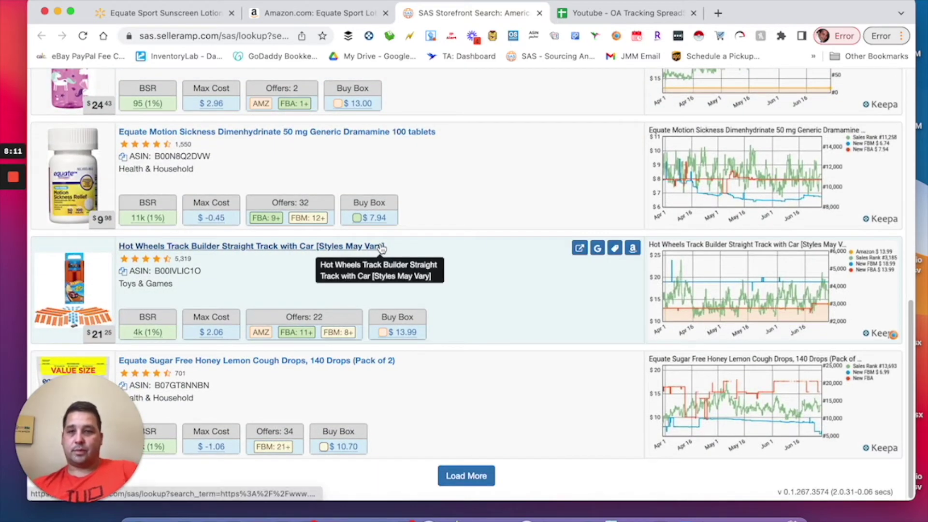
scroll(381, 248, up, 12)
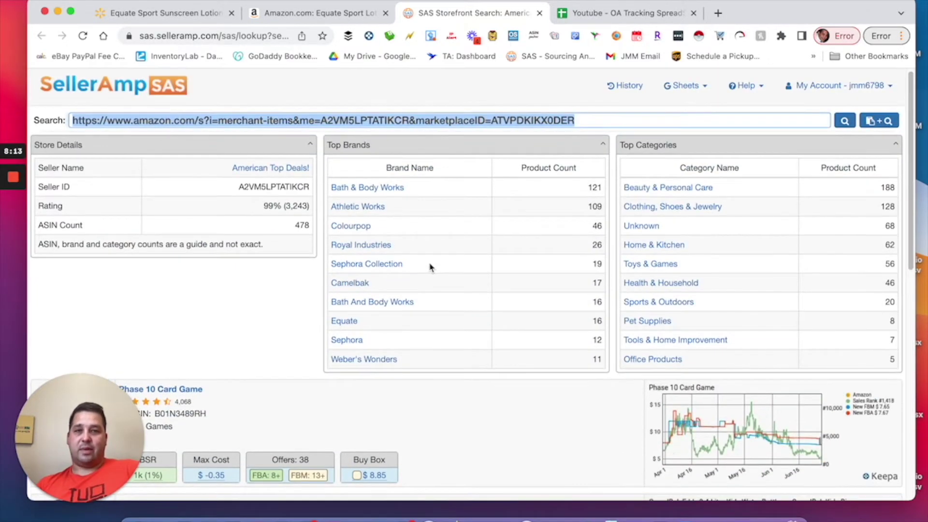
scroll(433, 271, down, 10)
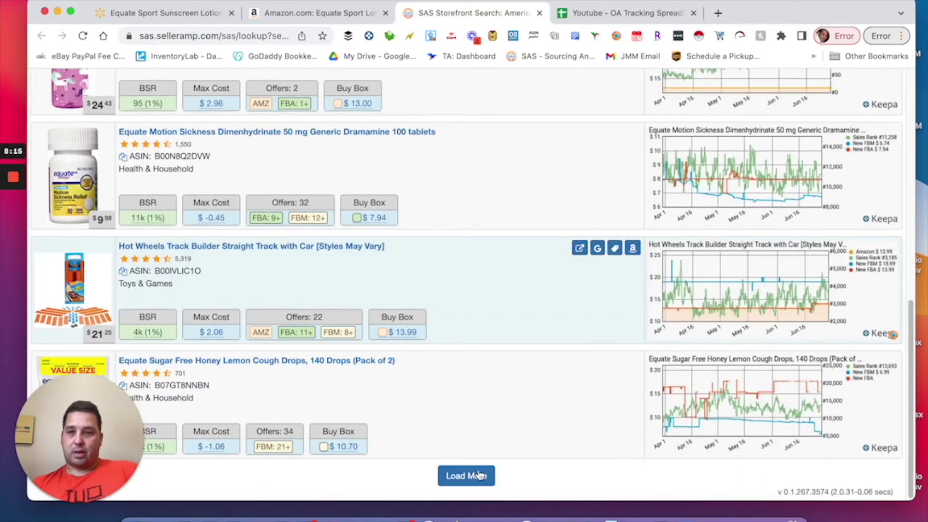
Load more of the seller's storefront products and browse their sales rank, max cost, offers and Buy Box prices.
click(479, 475)
drag(126, 406, 493, 401)
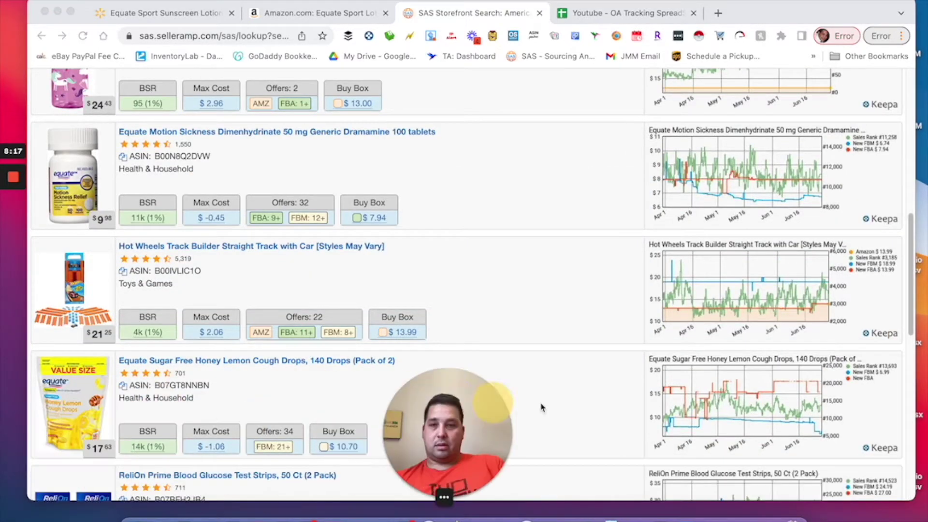
scroll(375, 387, down, 8)
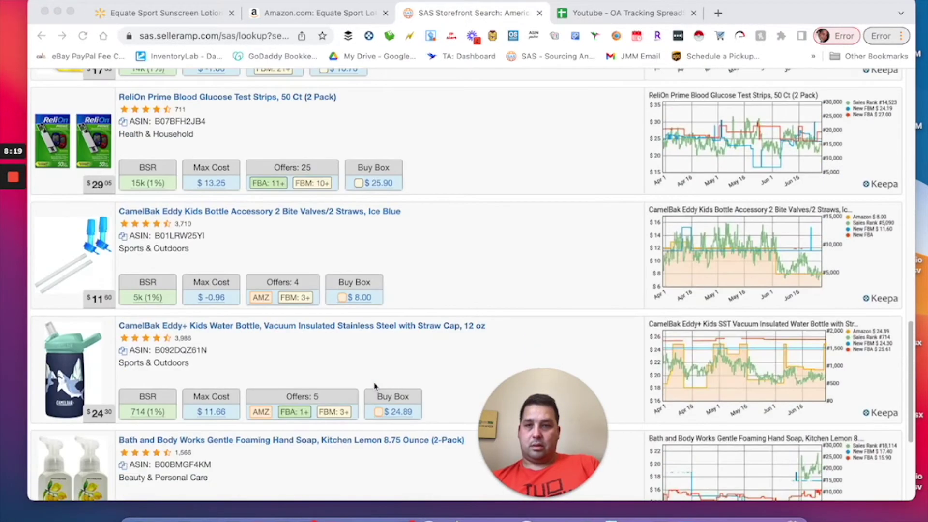
scroll(375, 387, down, 4)
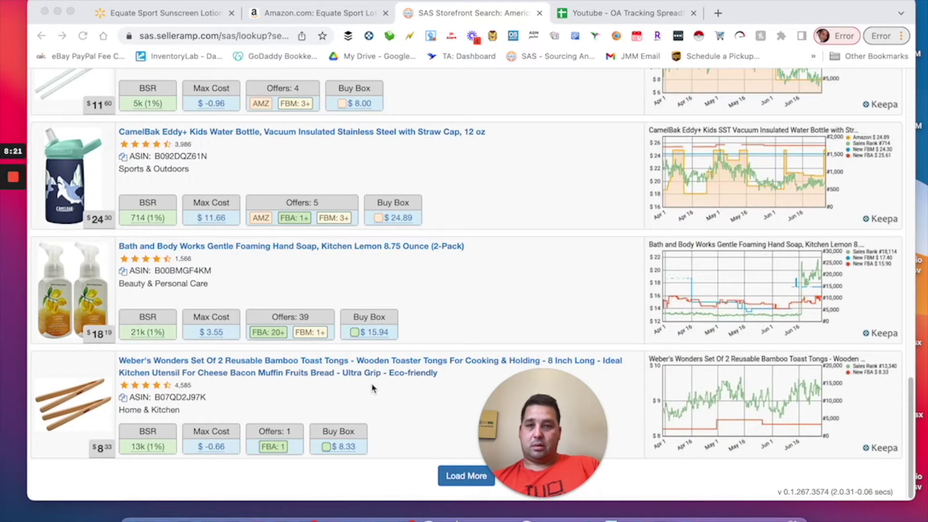
scroll(373, 389, up, 15)
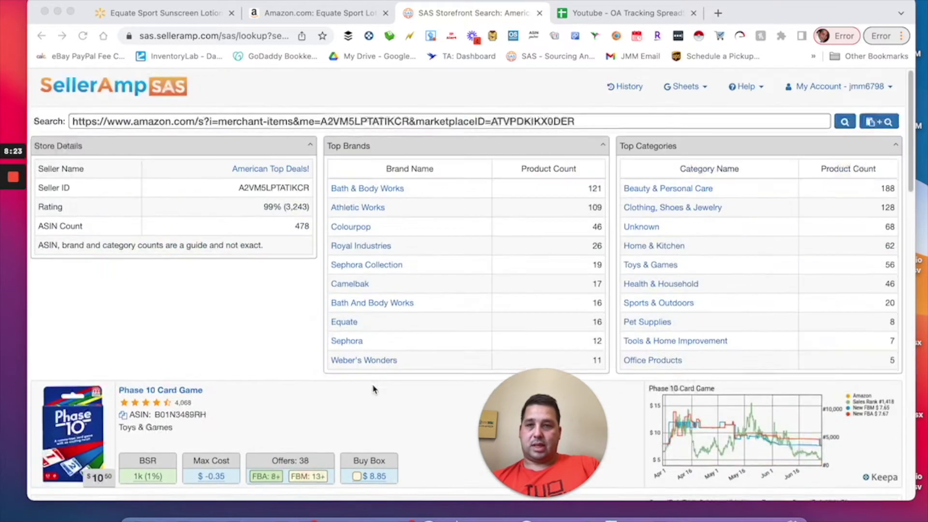
Move the storefront search tab to the front, then open the storefront search for the second FBA seller in the Amazon lotion listing's Offers.
drag(521, 413, 121, 414)
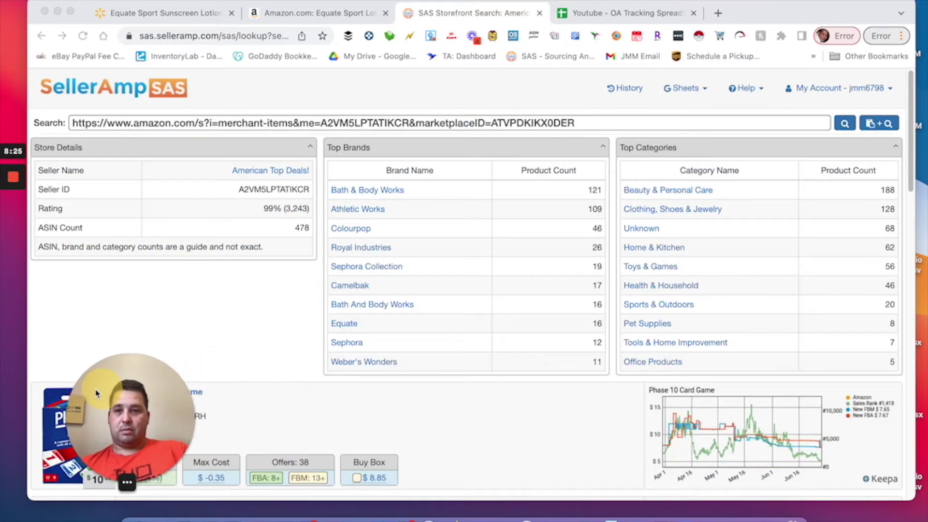
drag(435, 12, 140, 12)
click(420, 19)
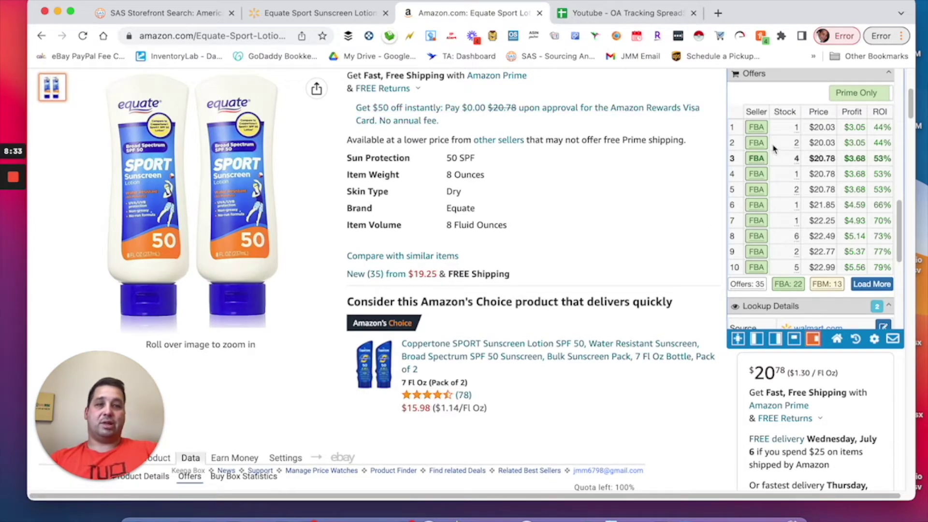
click(759, 151)
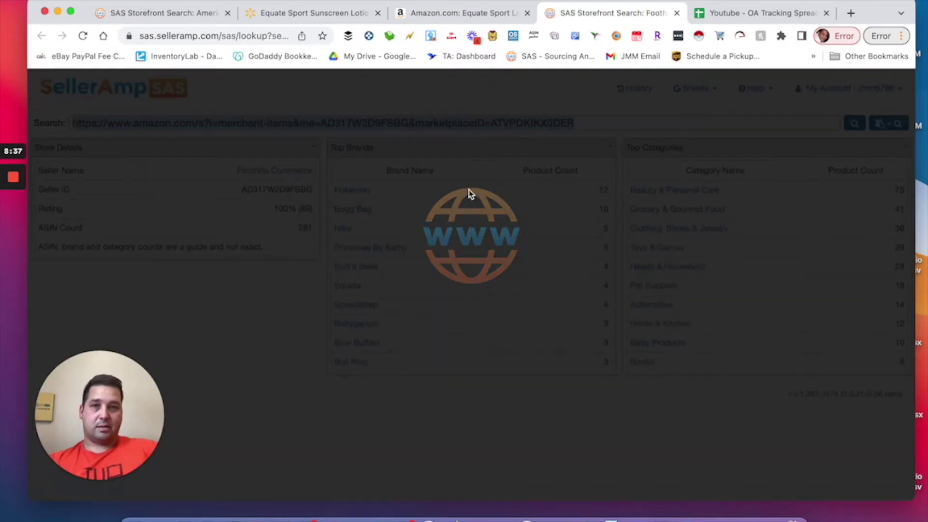
Examine this seller's store details, top brands and top categories, and skim the first storefront products.
scroll(269, 310, down, 1)
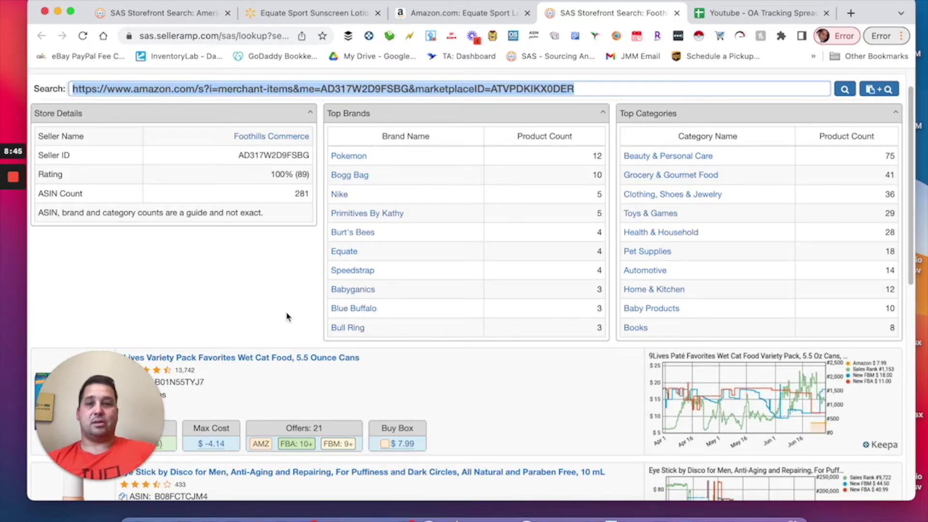
scroll(471, 286, down, 2)
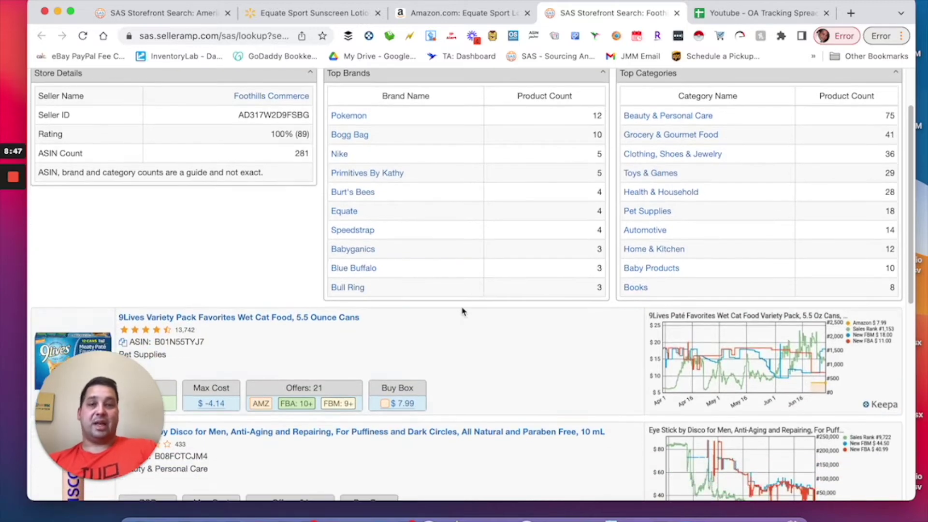
scroll(462, 312, down, 5)
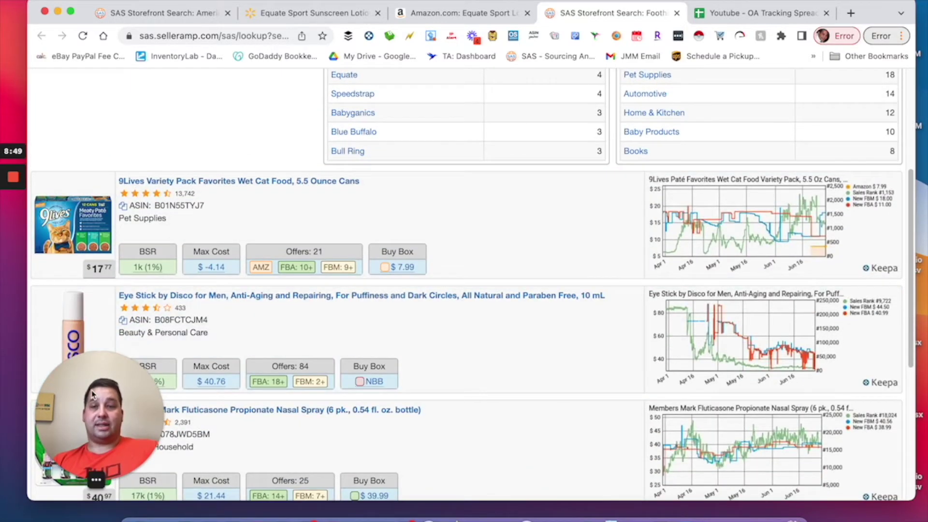
scroll(292, 372, down, 7)
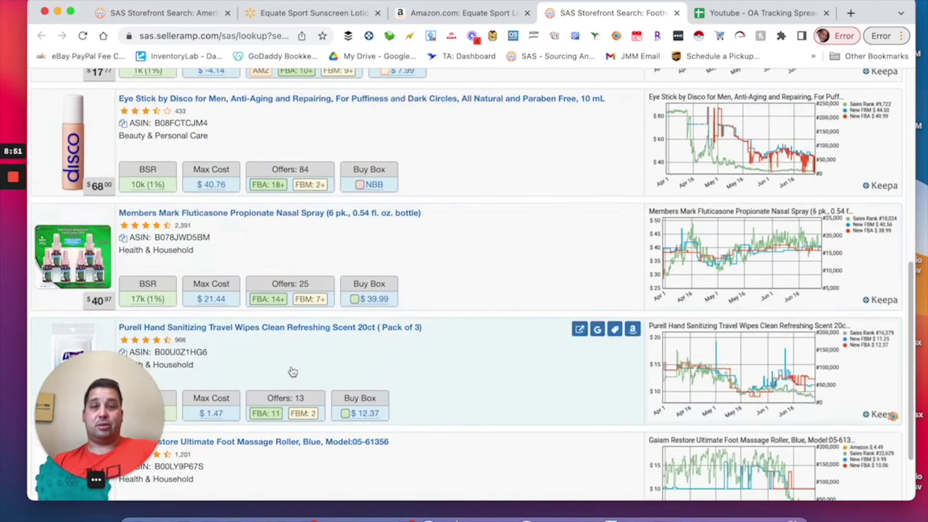
scroll(297, 265, up, 6)
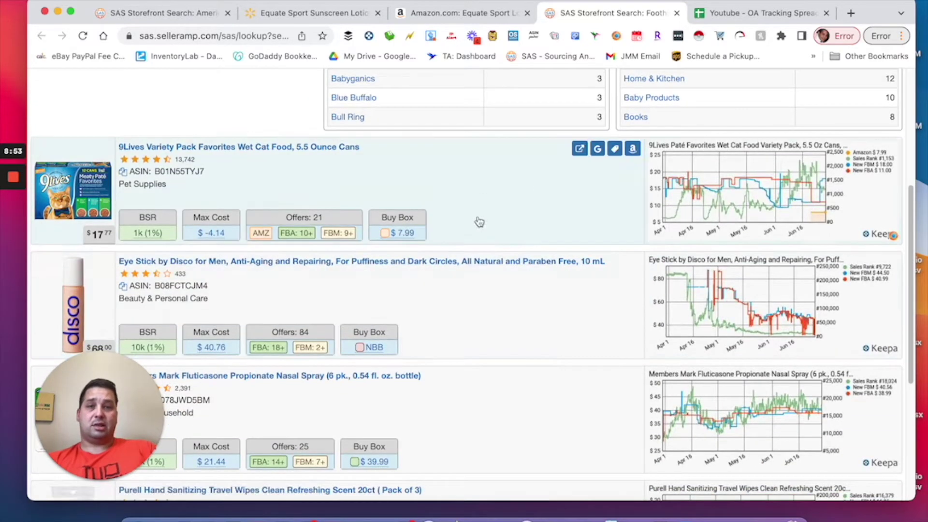
scroll(479, 222, up, 9)
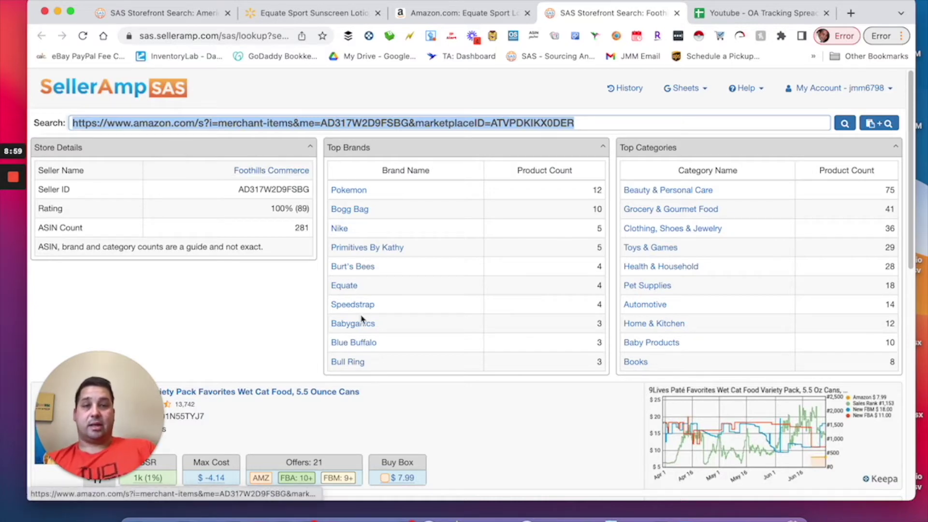
Check the 9Lives cat food product's storefront price, sales rank, max cost, offers and Buy Box price.
scroll(358, 327, down, 3)
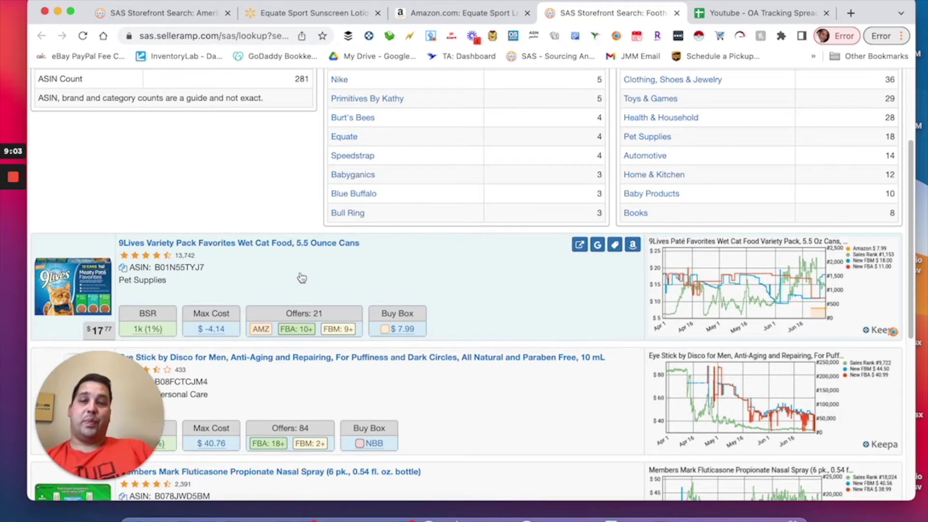
scroll(301, 274, down, 2)
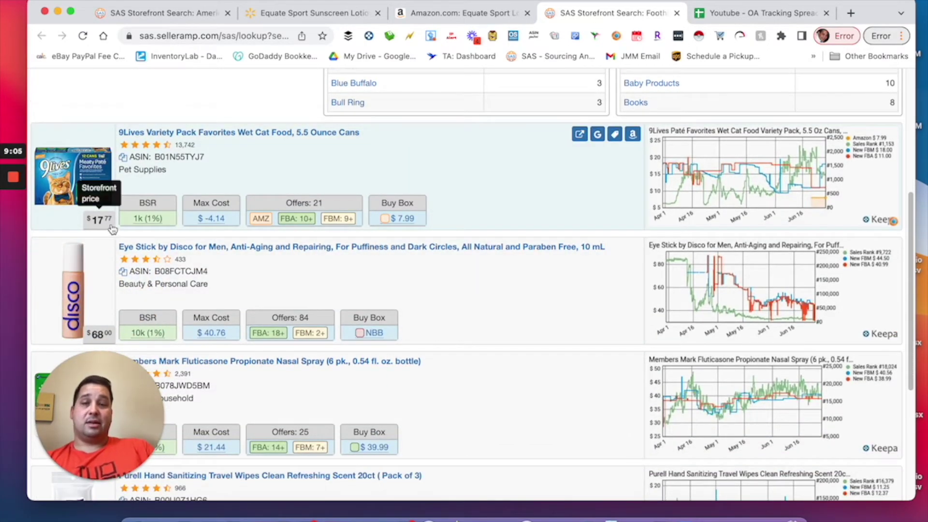
scroll(208, 239, down, 1)
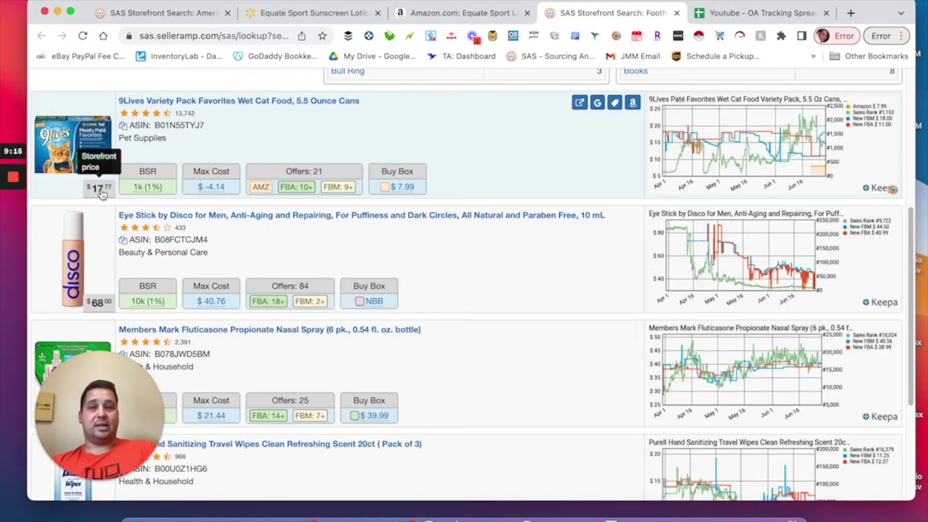
scroll(309, 237, up, 3)
scroll(76, 310, down, 3)
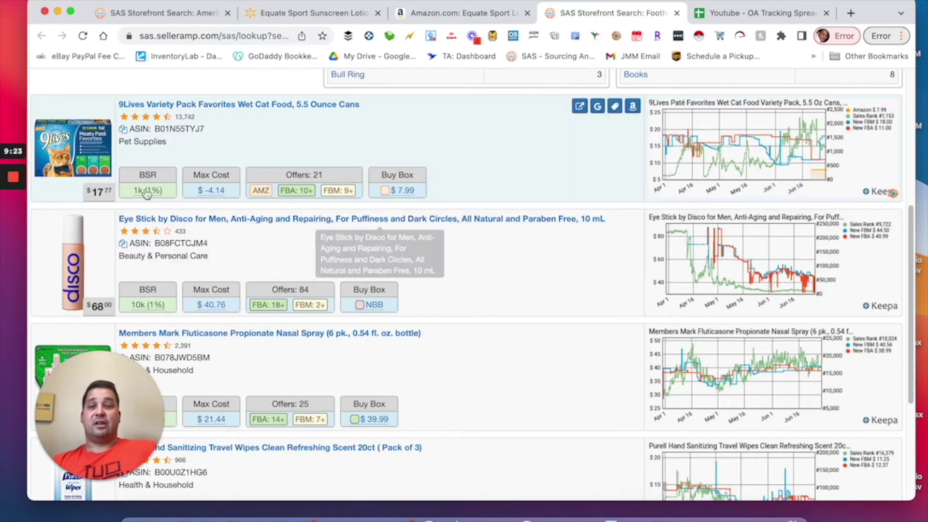
mouse_move(343, 191)
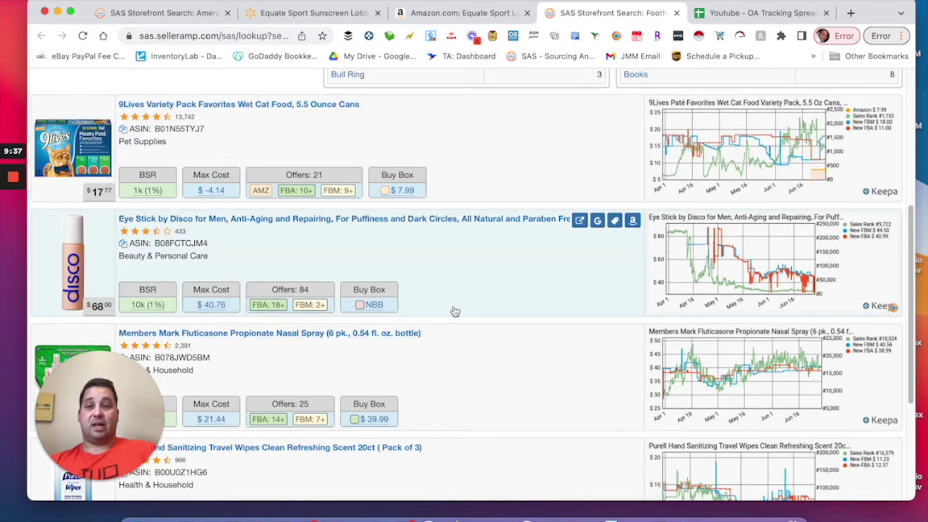
Compare the sales ranks, offers, Buy Box prices and Keepa charts of the seller's storefront products down to the foot massage roller.
scroll(455, 311, down, 3)
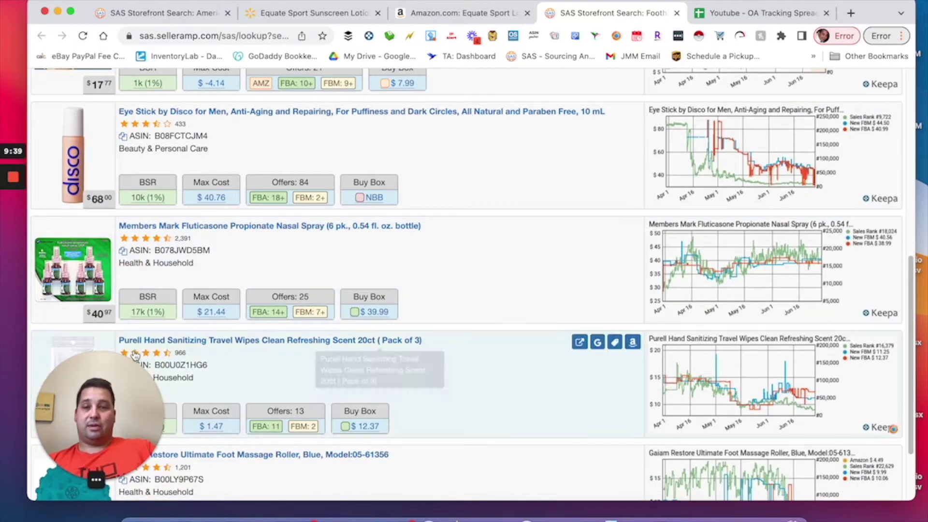
mouse_move(110, 389)
mouse_down()
mouse_move(610, 394)
mouse_move(140, 409)
mouse_move(105, 383)
mouse_up()
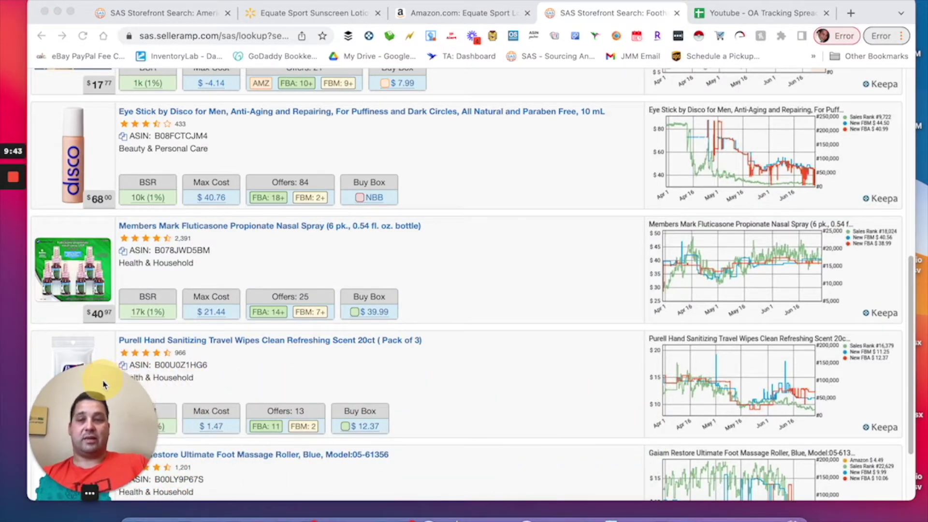
scroll(410, 313, up, 3)
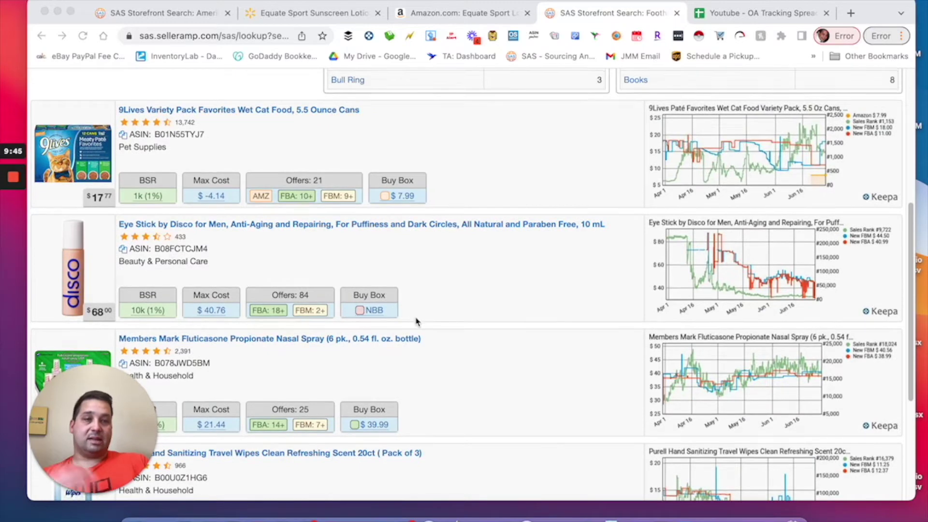
scroll(415, 319, down, 4)
scroll(417, 319, up, 4)
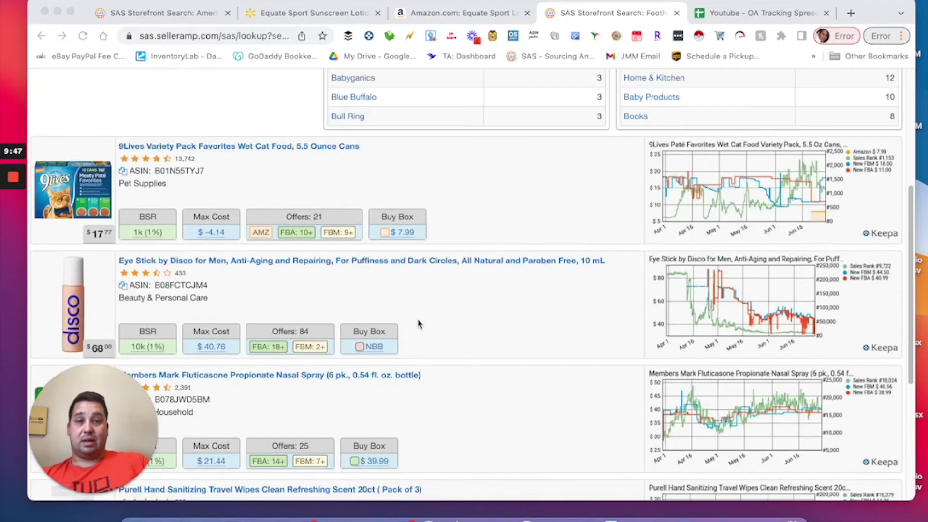
scroll(419, 324, down, 4)
scroll(445, 311, up, 3)
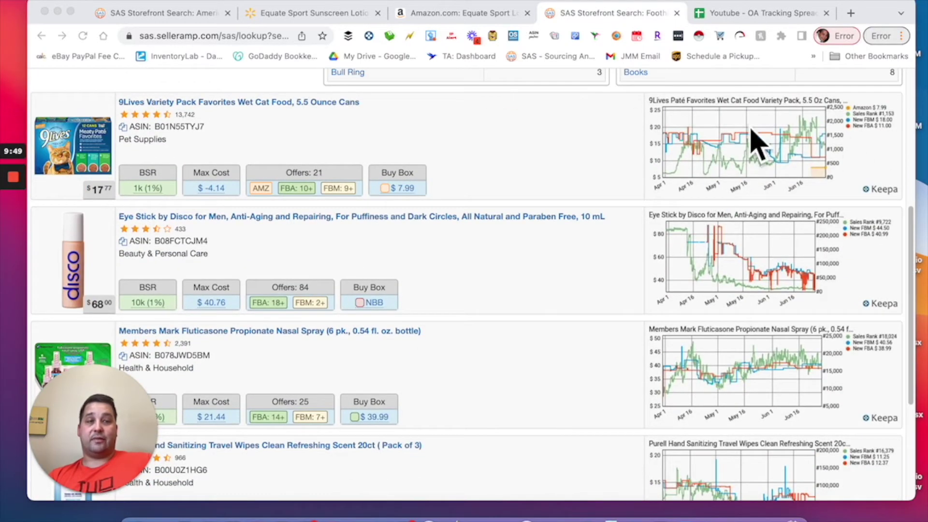
scroll(479, 317, down, 1)
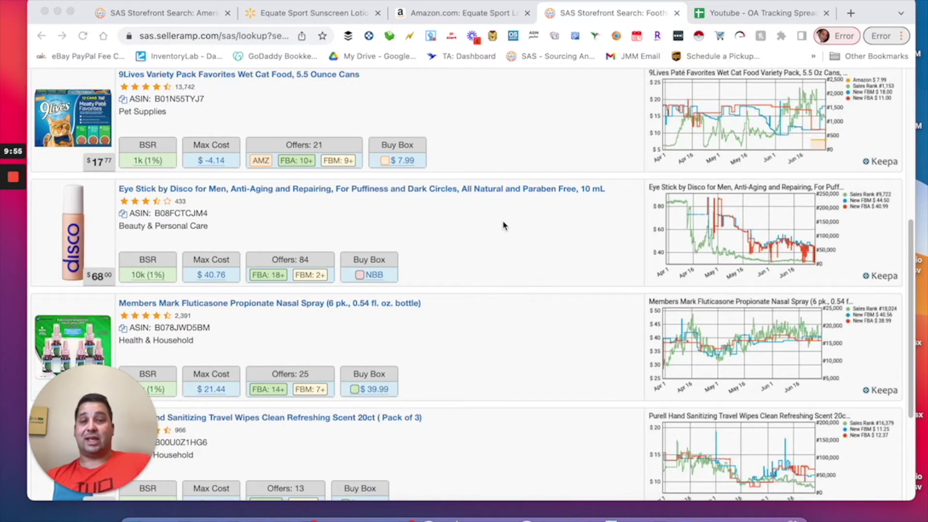
scroll(504, 249, down, 3)
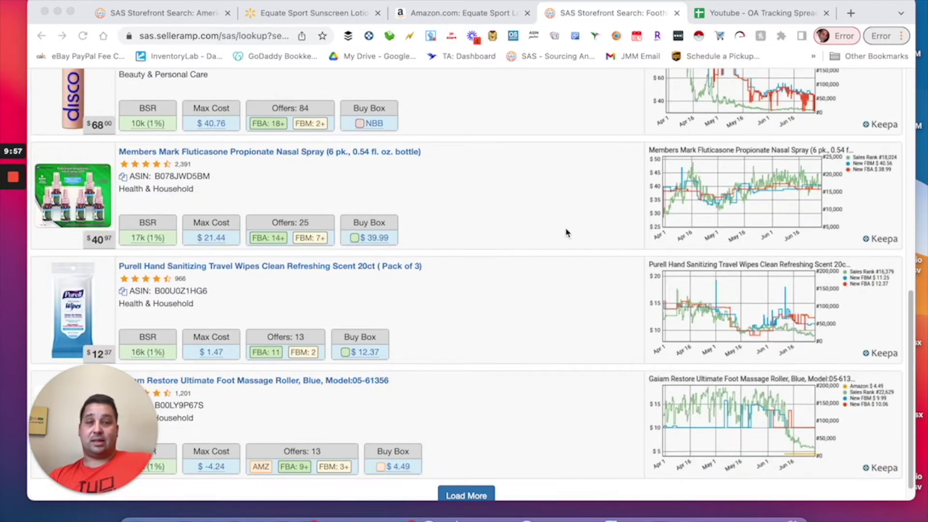
scroll(555, 214, up, 2)
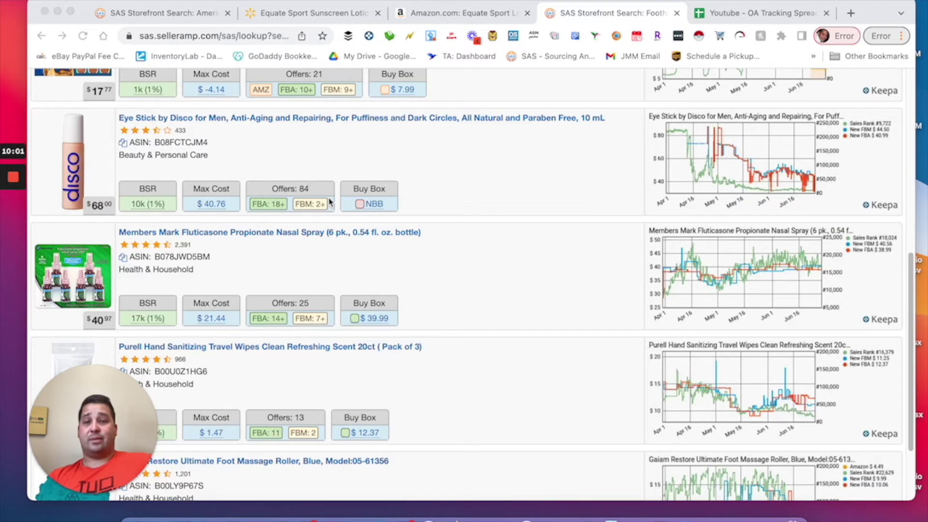
Open the SellerAmp details for the Disco Eye Stick and look over its quick info, alerts and charts.
click(512, 174)
click(498, 168)
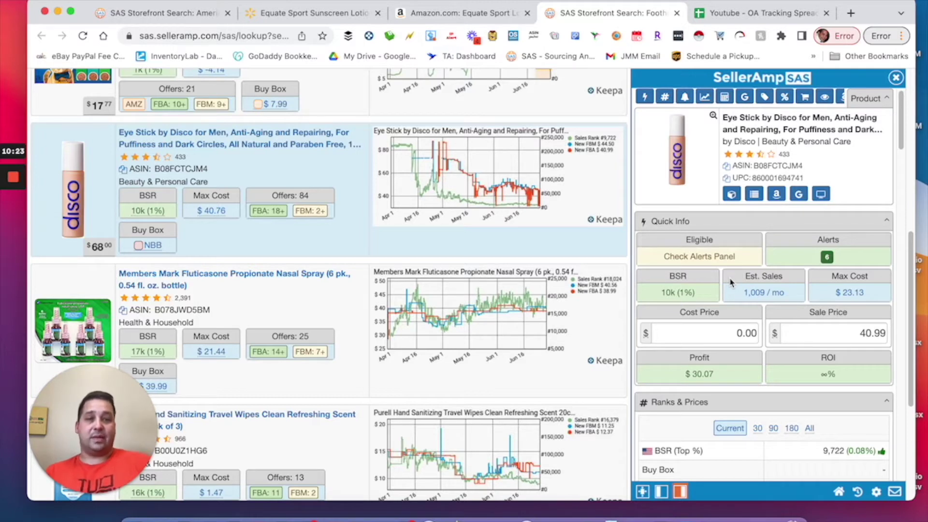
scroll(731, 283, down, 10)
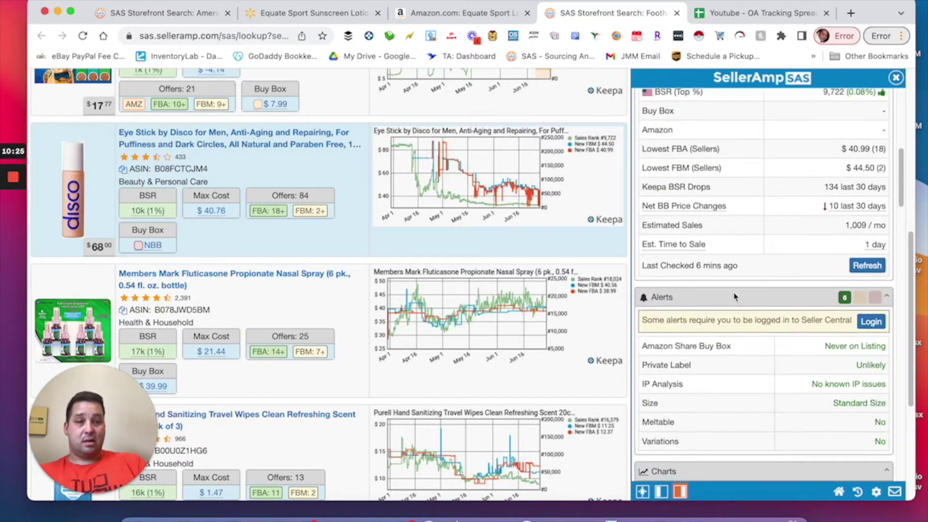
scroll(734, 297, up, 10)
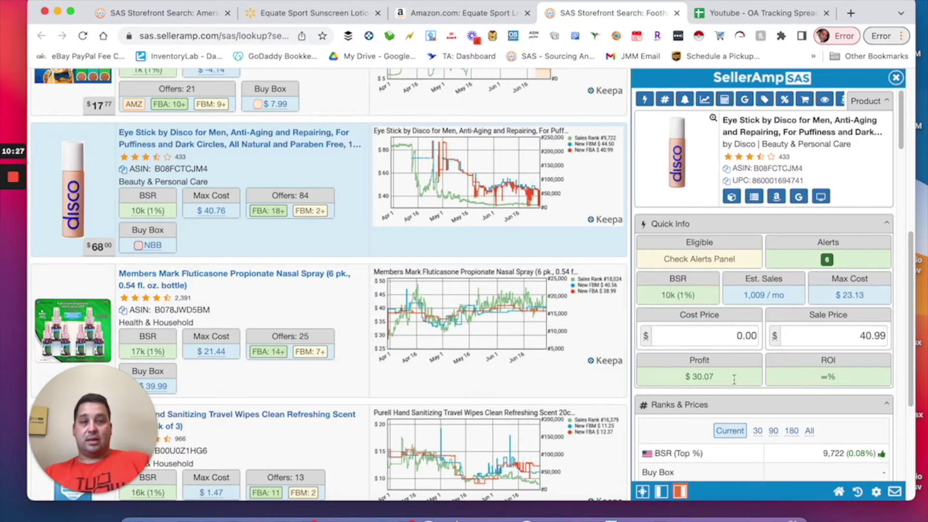
scroll(774, 290, down, 15)
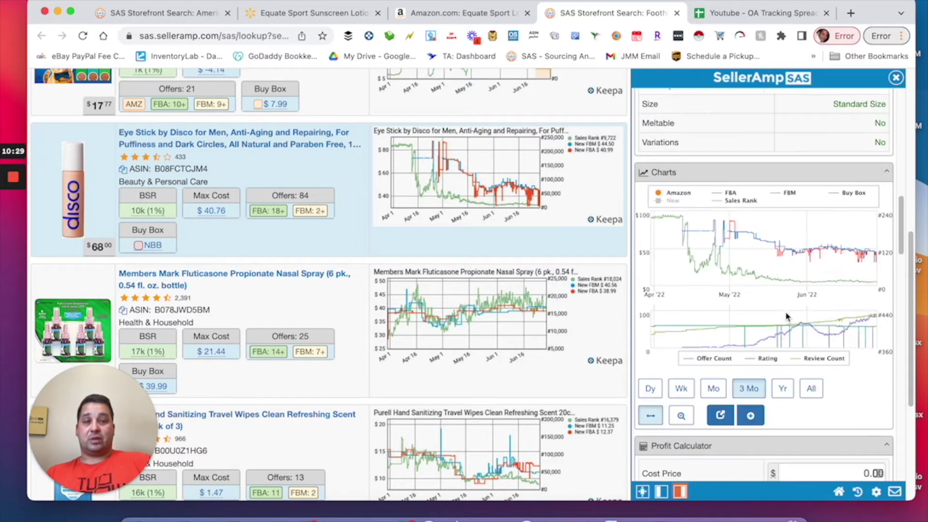
scroll(785, 315, up, 15)
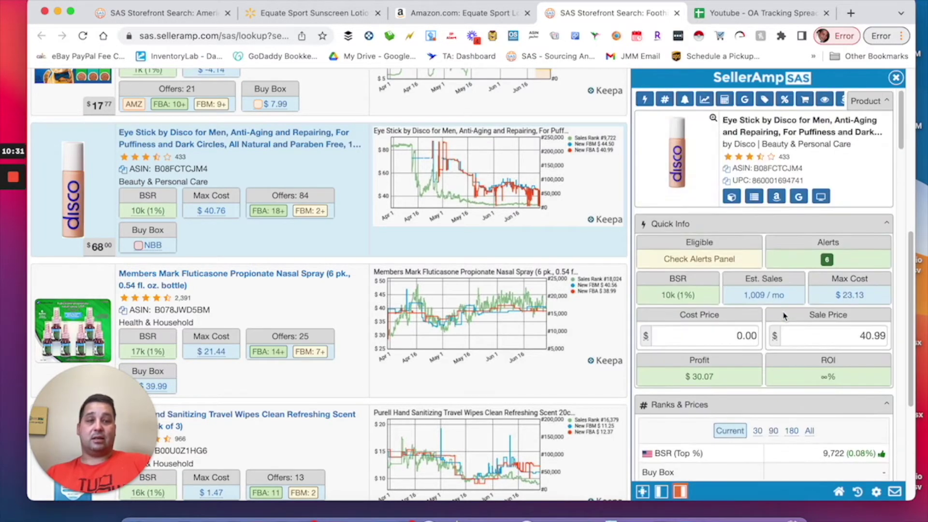
Show the Eye Stick's 90-day average ranks and prices, and review them alongside its alerts, estimated sales and quick info.
scroll(785, 316, down, 3)
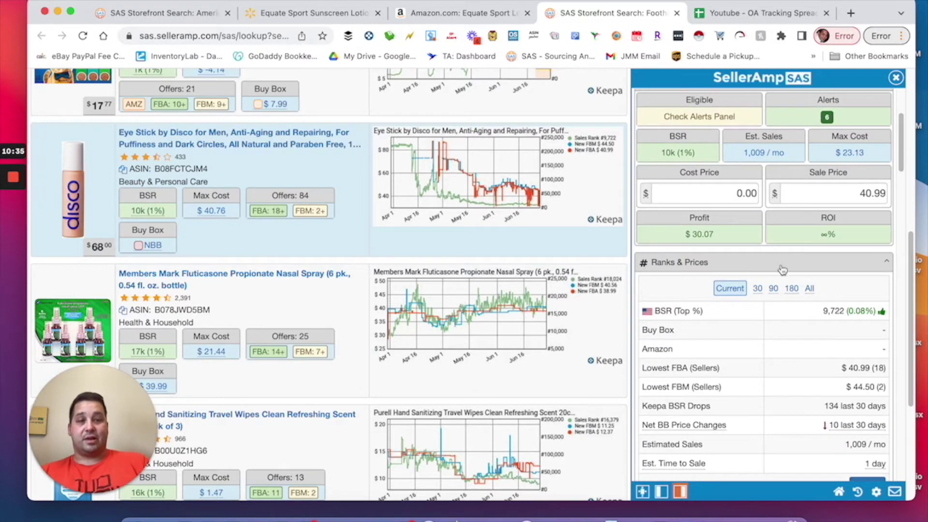
click(772, 289)
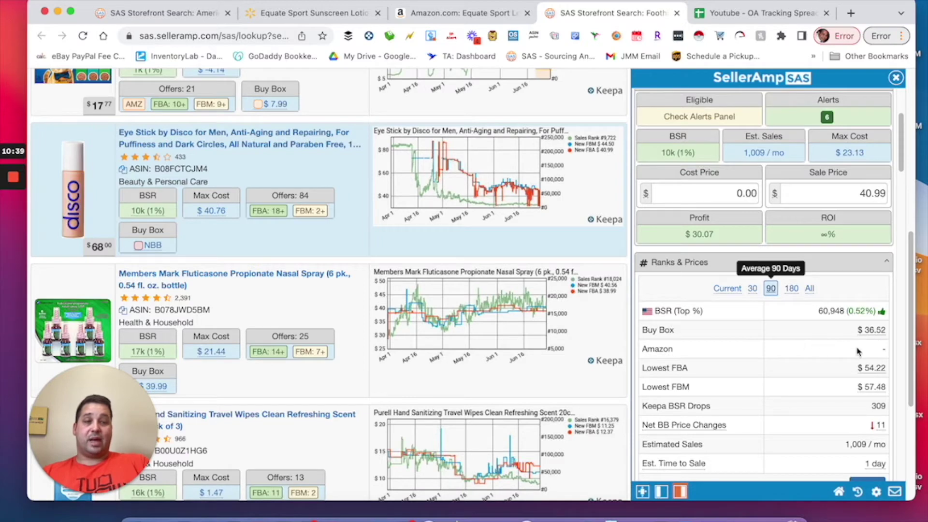
scroll(754, 360, up, 3)
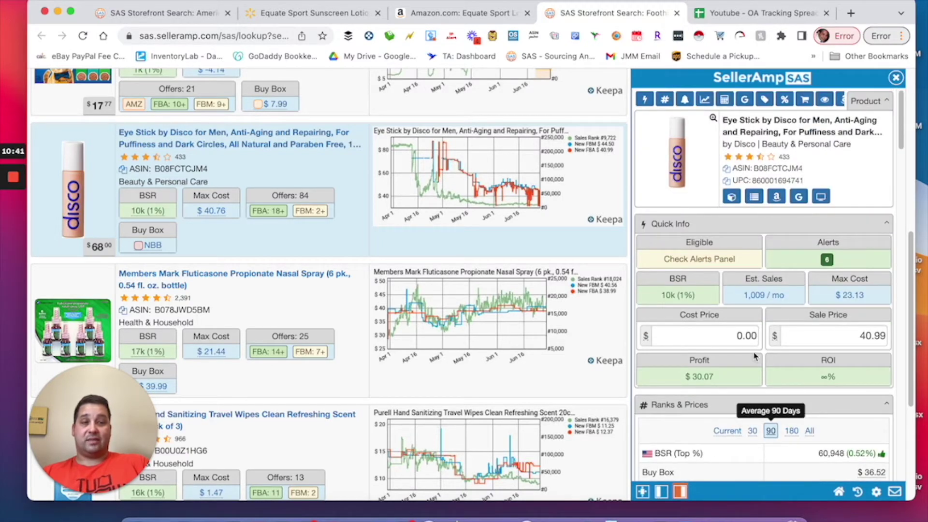
scroll(829, 344, down, 5)
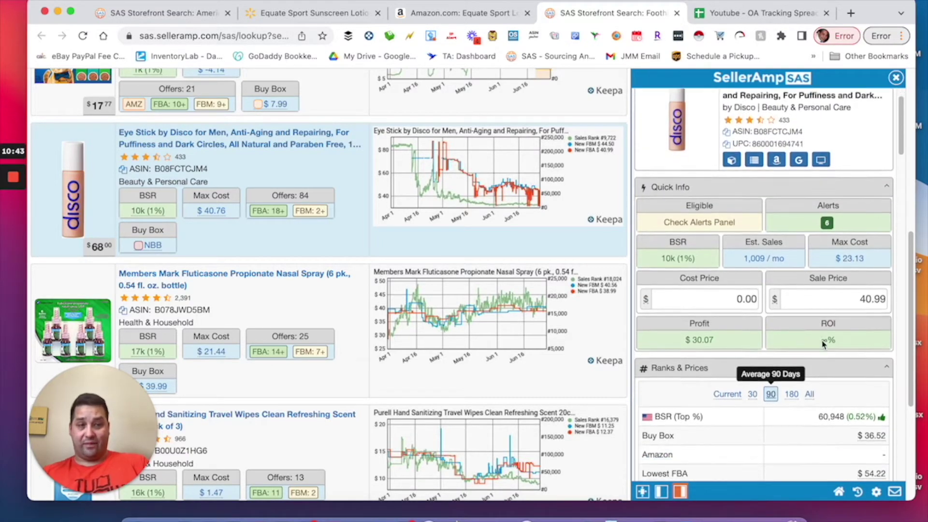
scroll(760, 323, down, 3)
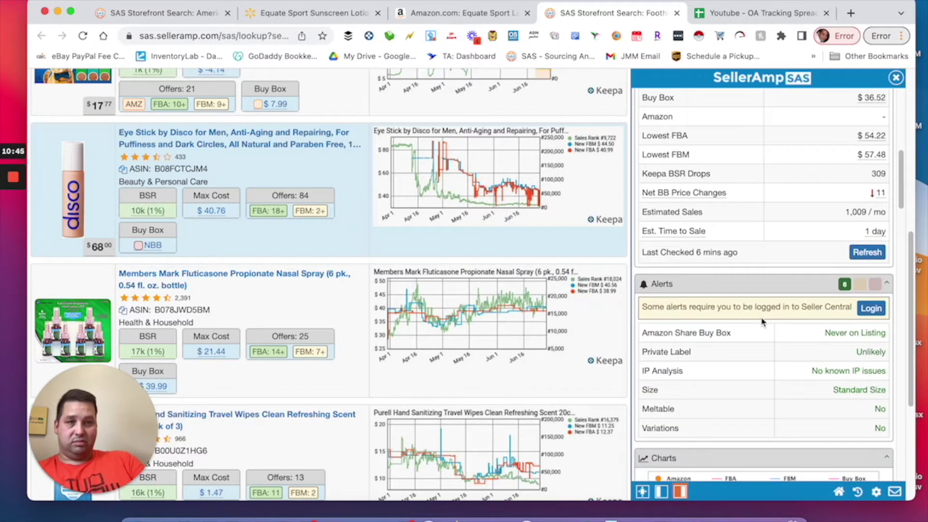
scroll(758, 319, down, 6)
scroll(760, 315, up, 6)
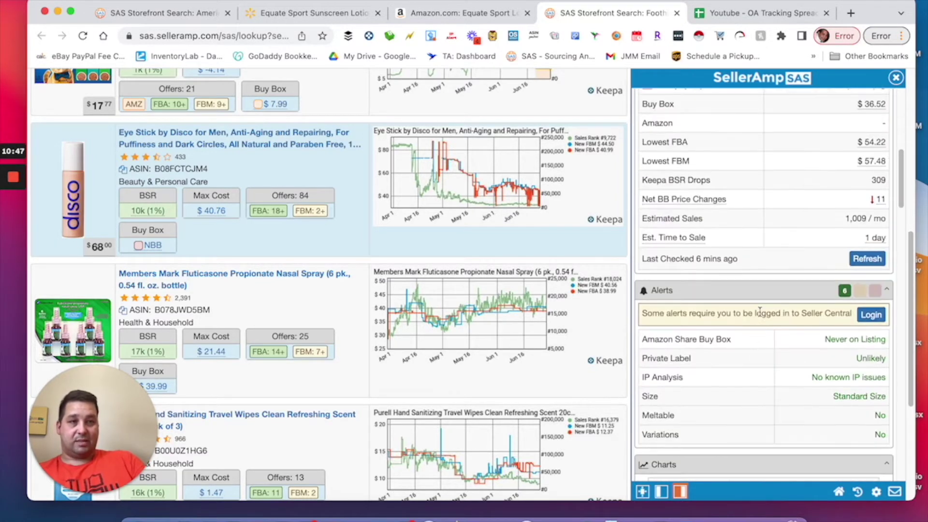
scroll(722, 274, up, 2)
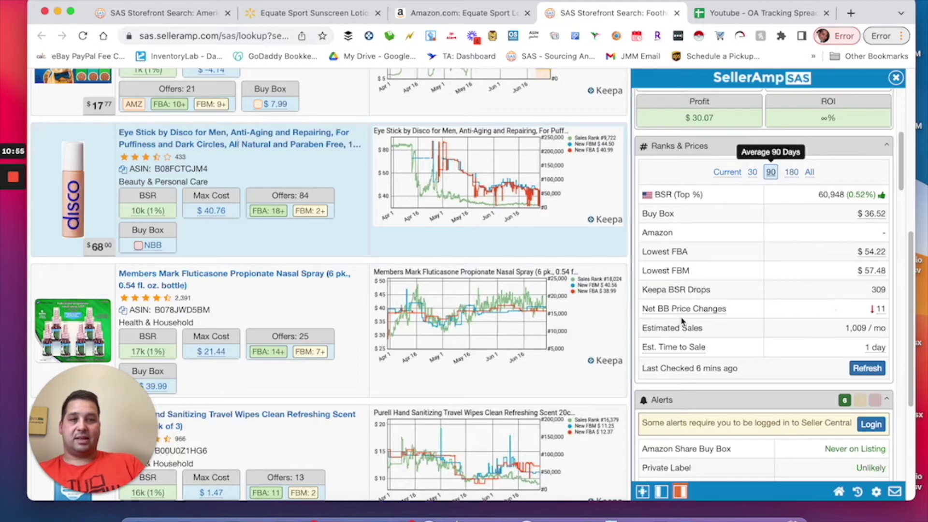
scroll(747, 263, up, 5)
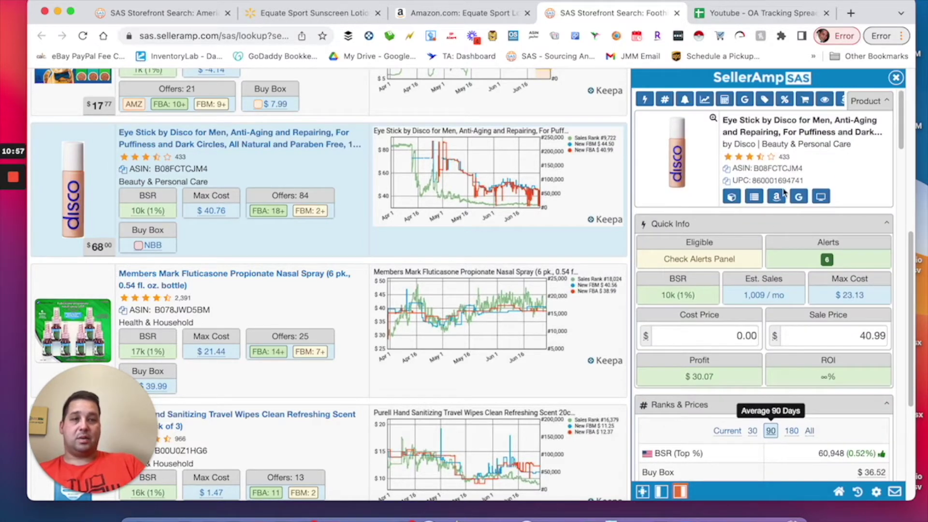
Search Google for the Disco Eye Stick's product title and compare the retailers' prices with its SellerAmp sale price and max cost.
click(799, 196)
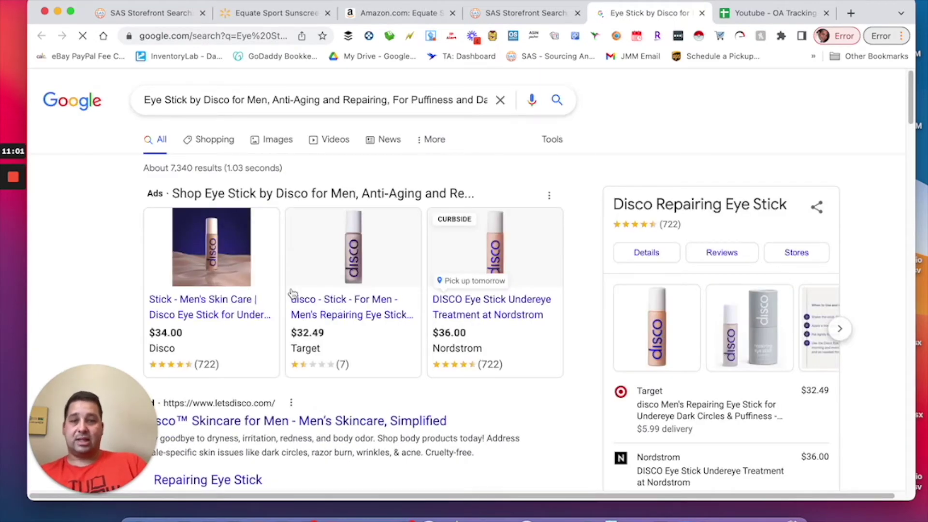
scroll(298, 294, down, 3)
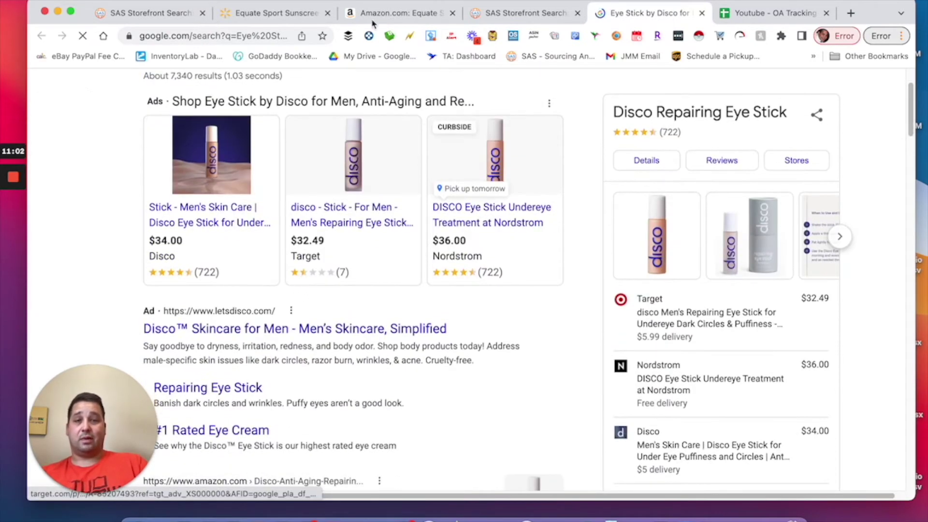
click(532, 15)
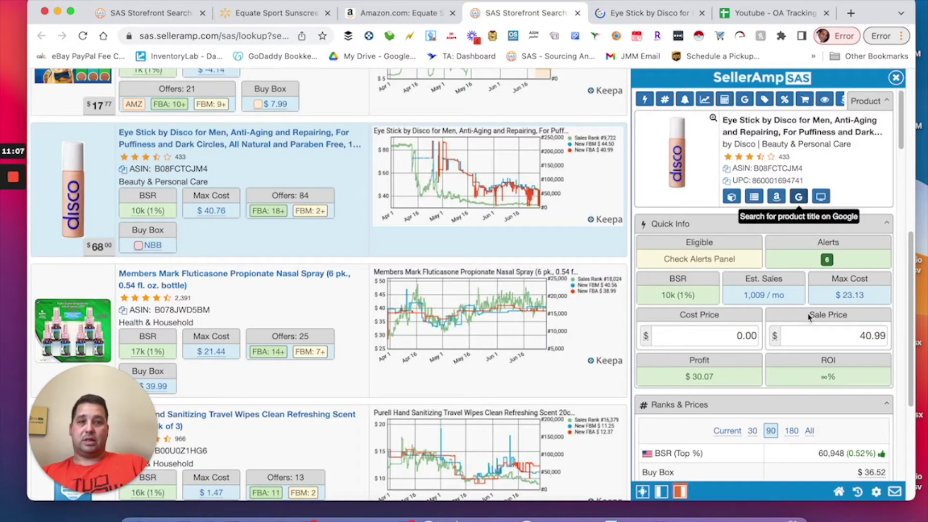
click(634, 14)
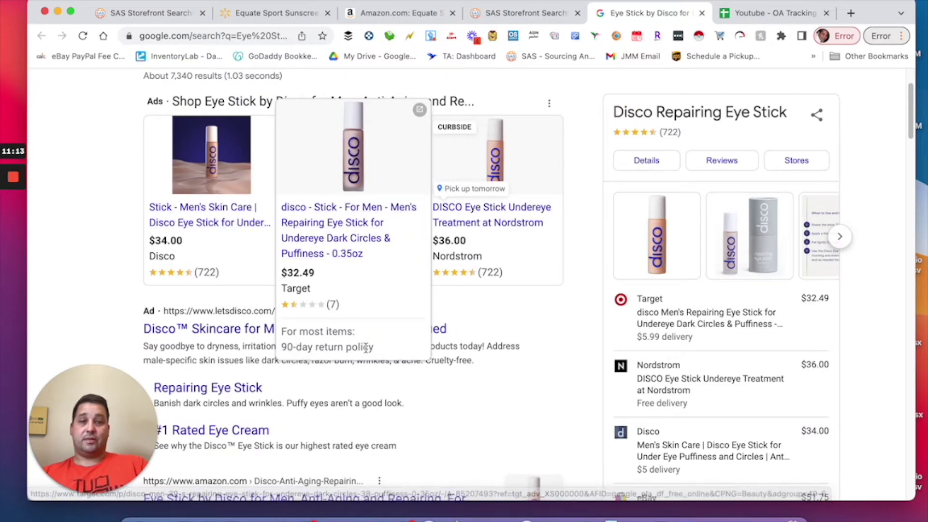
Look through the Google results for the Disco Eye Stick, checking store prices, cash back offers and nearby department stores.
scroll(367, 346, down, 1)
scroll(306, 234, down, 2)
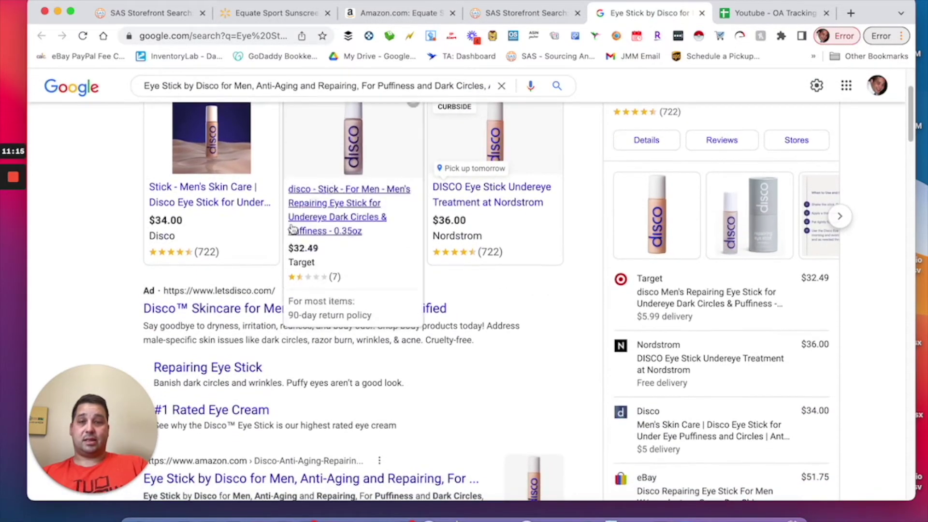
scroll(412, 265, down, 3)
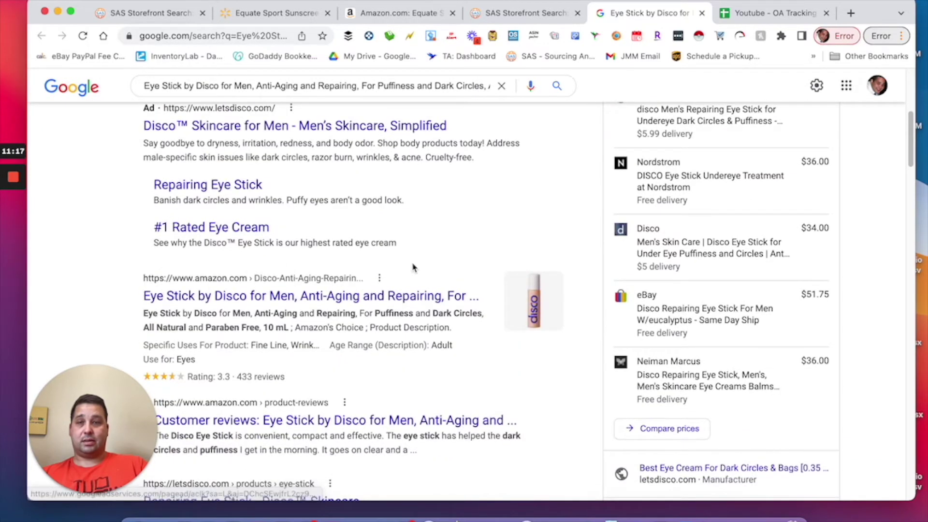
scroll(392, 254, down, 3)
scroll(392, 255, down, 5)
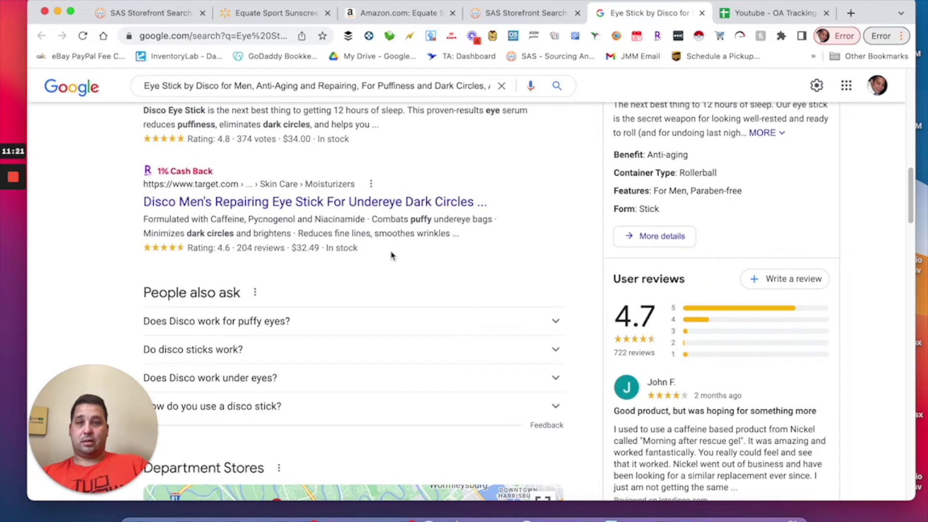
scroll(392, 255, down, 1)
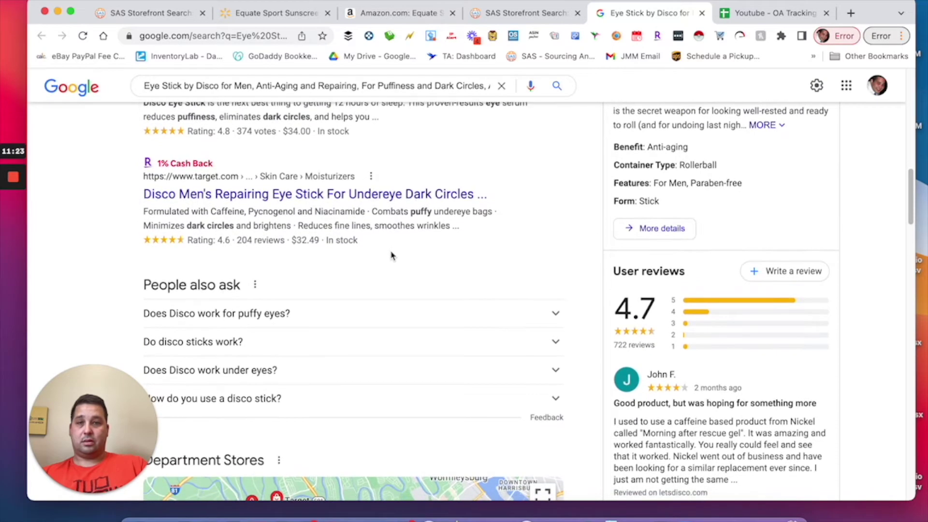
scroll(392, 257, down, 2)
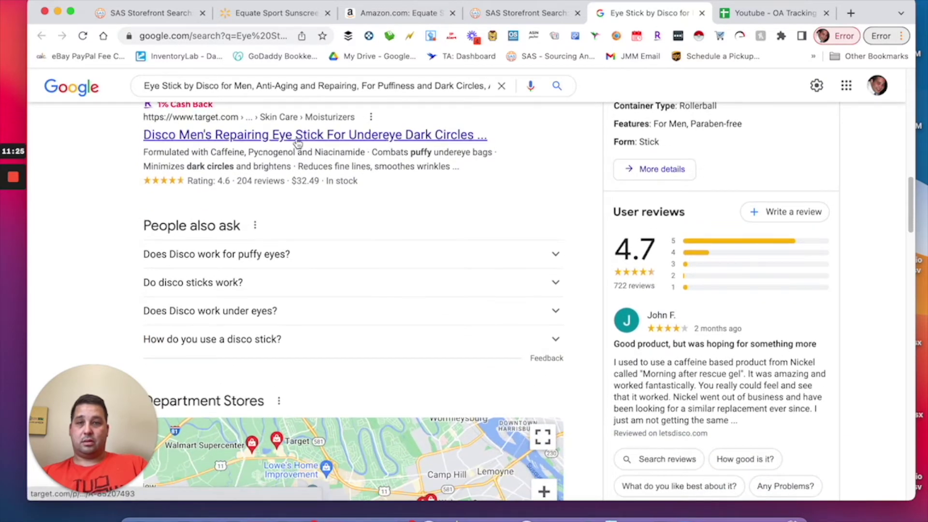
scroll(345, 193, down, 15)
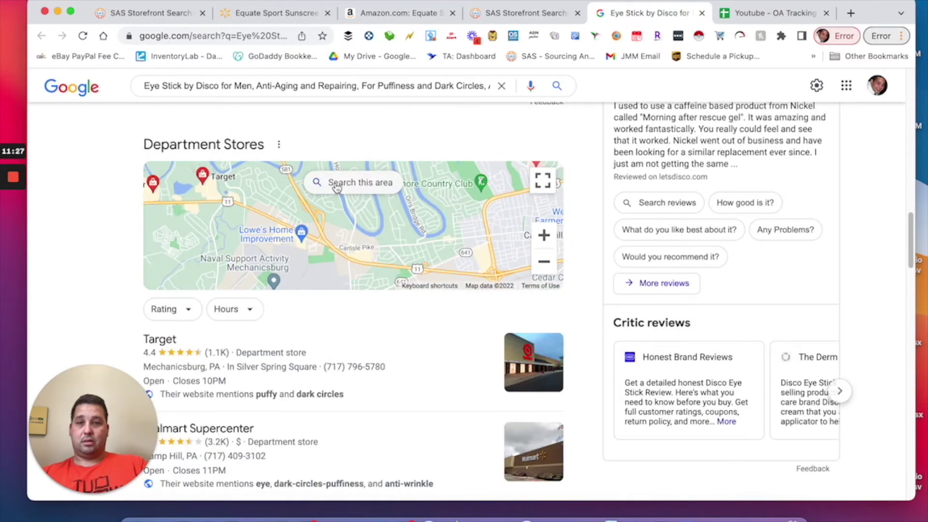
scroll(655, 271, up, 15)
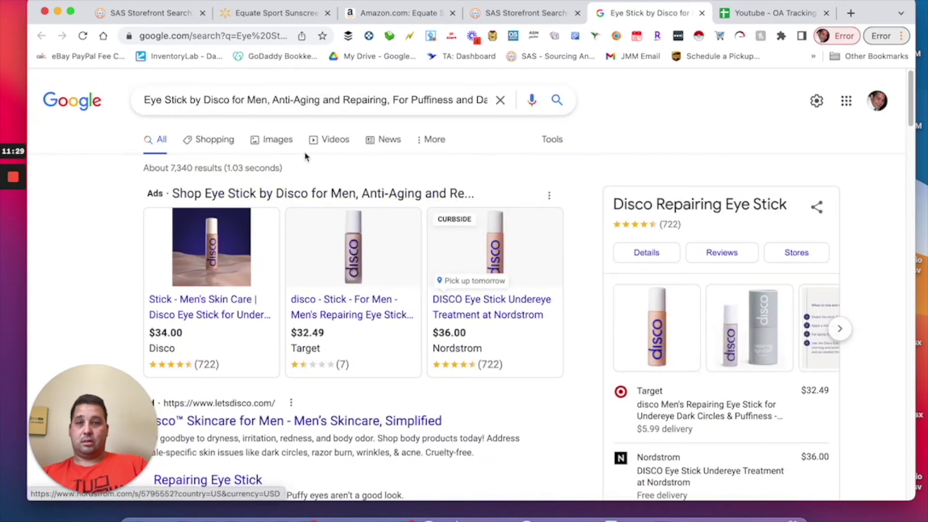
Switch the Eye Stick search to Google Shopping results and compare the prices offered by the listed stores.
click(236, 140)
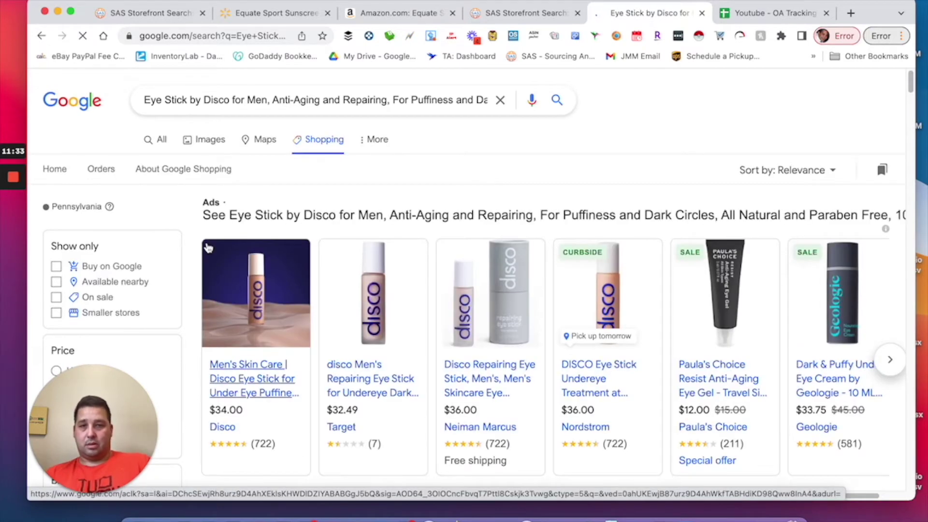
scroll(208, 246, down, 1)
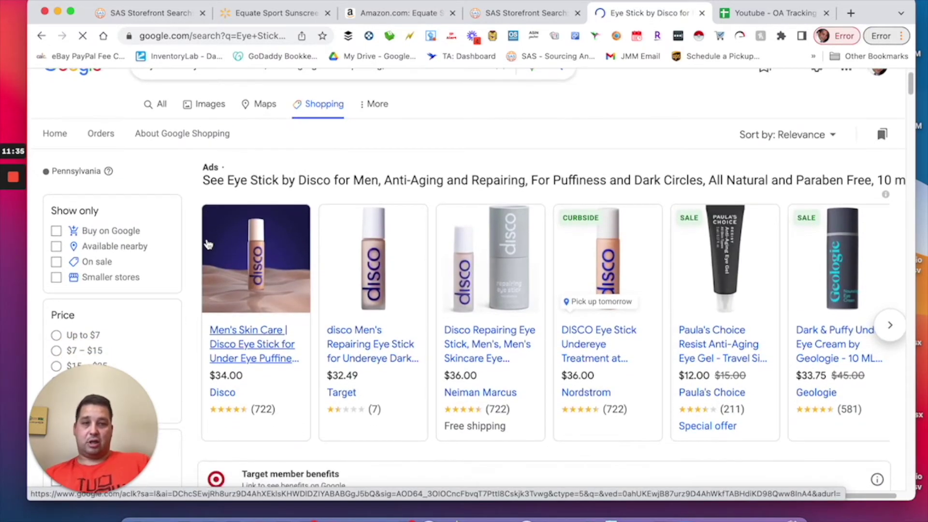
scroll(224, 244, down, 10)
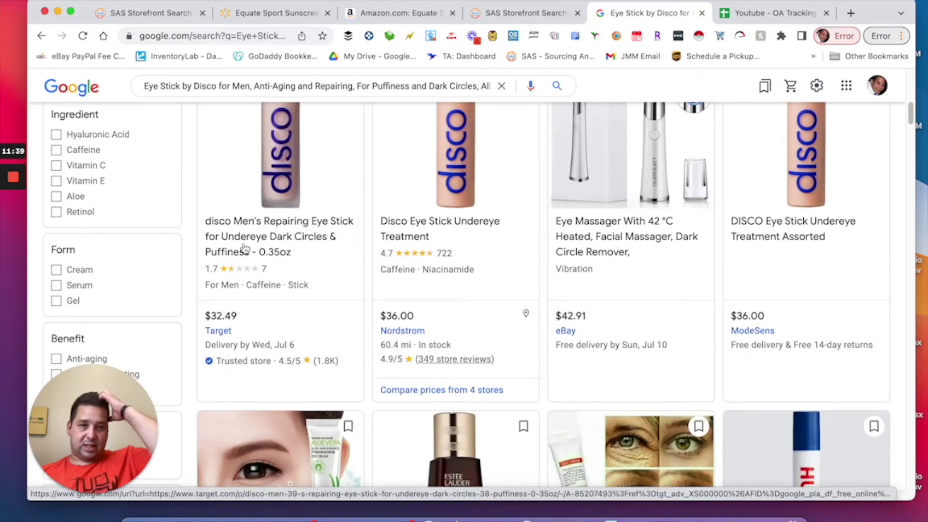
scroll(244, 249, down, 9)
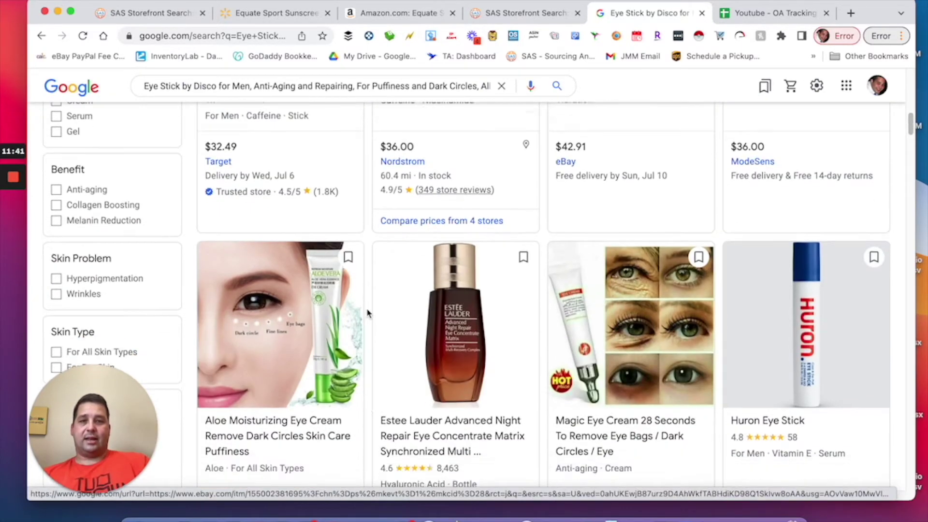
scroll(428, 284, up, 10)
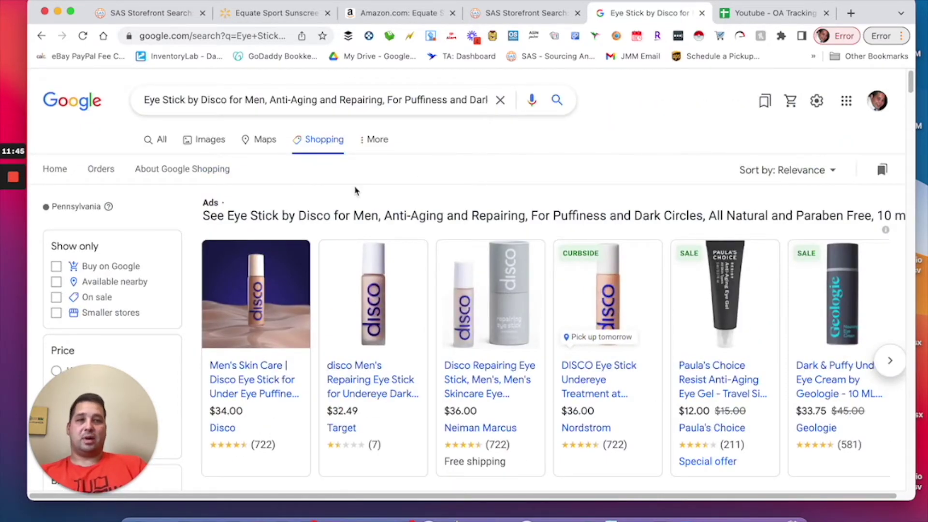
Open the Eye Stick's Amazon listing from its SellerAmp details and view the product's offer information.
click(521, 14)
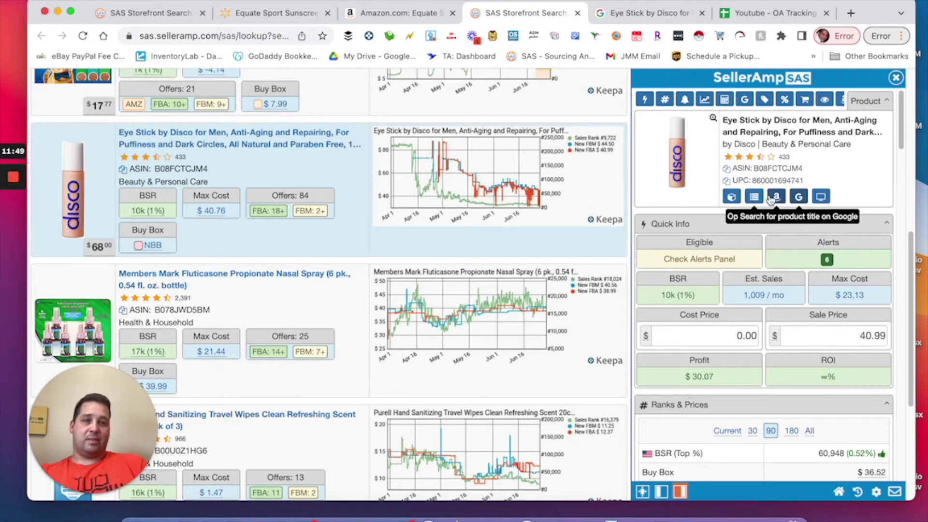
click(777, 197)
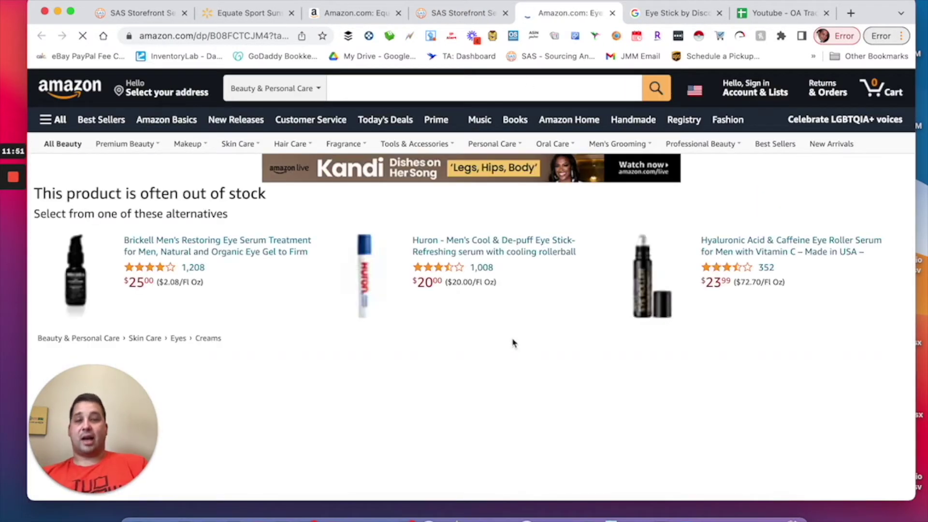
scroll(514, 307, down, 4)
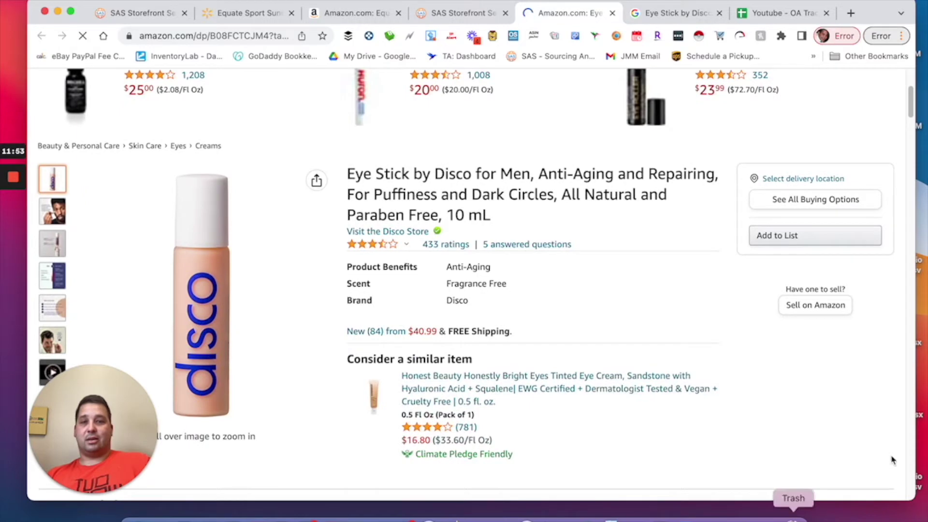
Examine the listing's Keepa price history for trends in sales rank, FBA and FBM prices, review count and new offer count.
scroll(375, 308, down, 4)
scroll(375, 308, down, 6)
scroll(373, 307, up, 3)
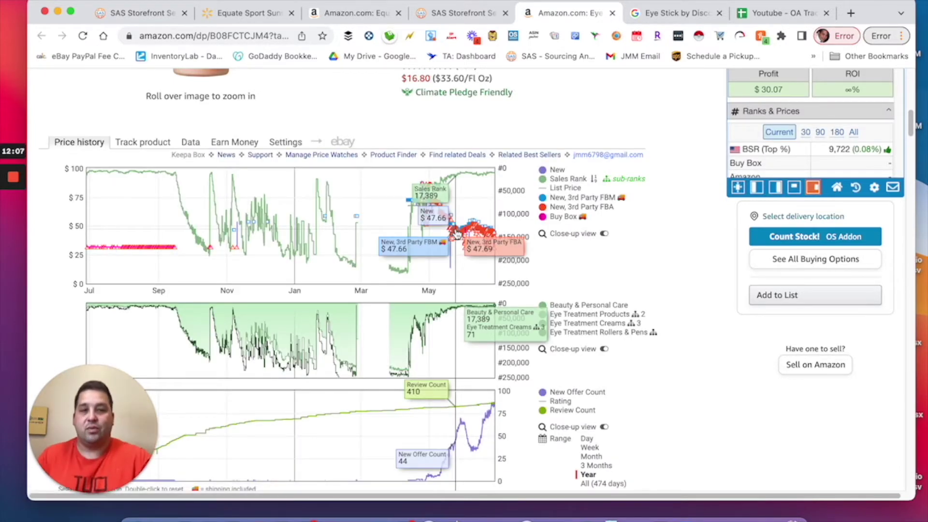
scroll(439, 262, down, 4)
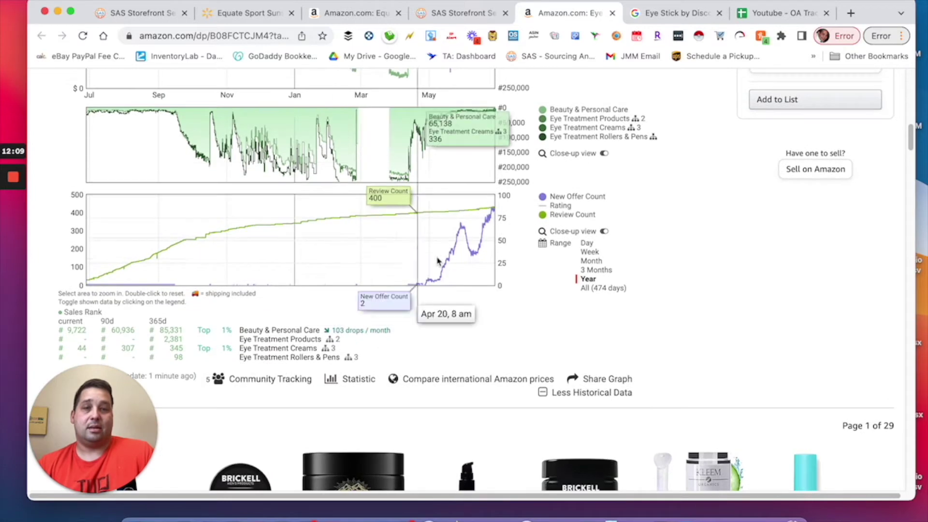
scroll(428, 266, up, 3)
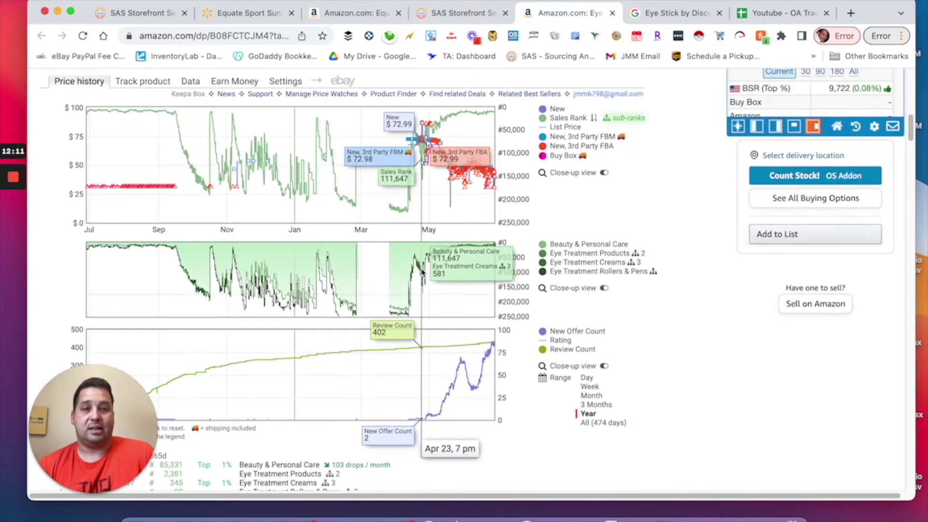
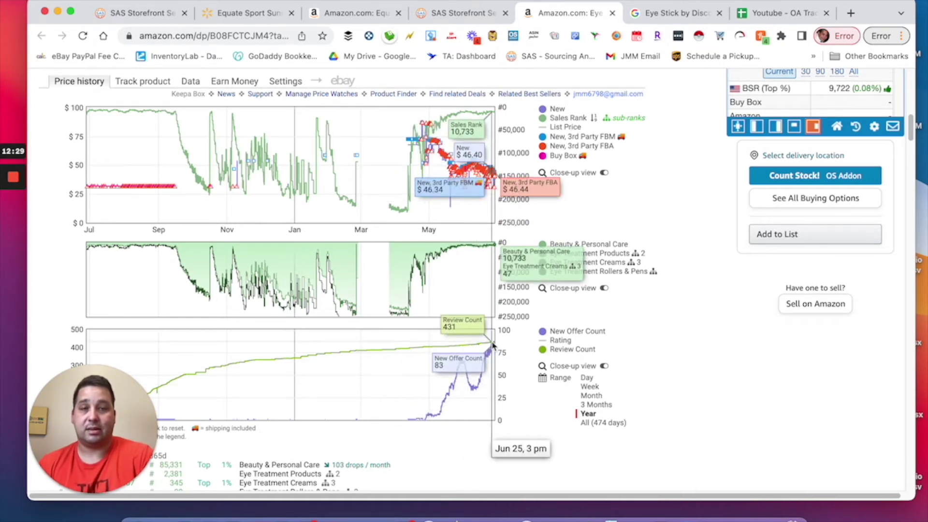
Set the Eye Stick's cost price to 32.50 and sale price to 70 in SellerAmp.
scroll(574, 353, up, 10)
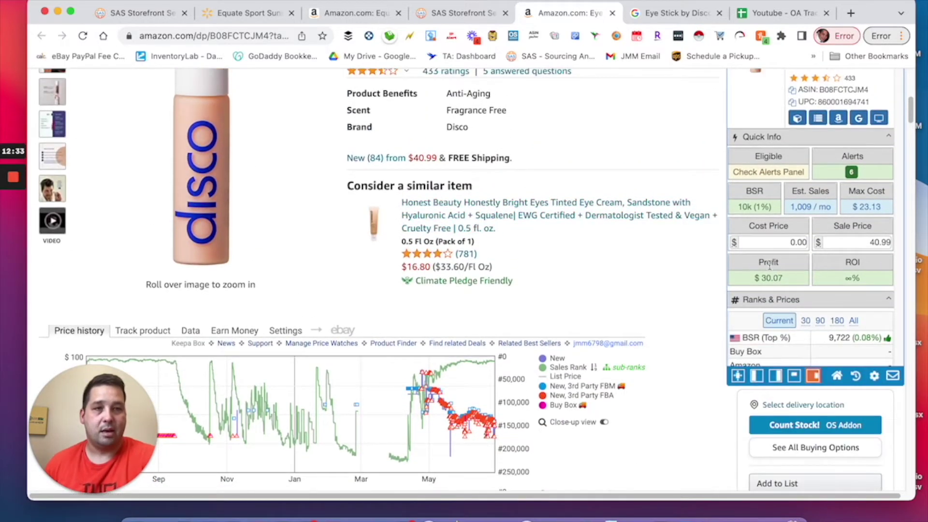
click(790, 242)
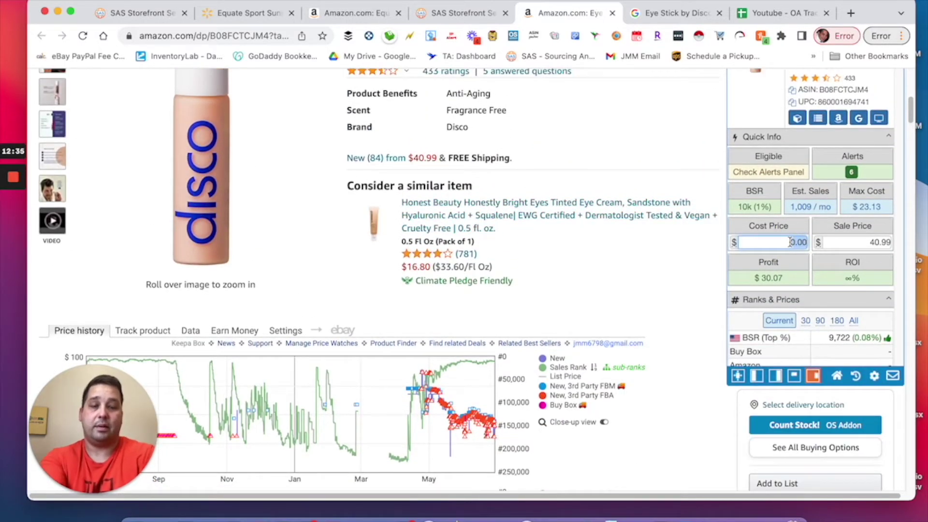
text(32.50)
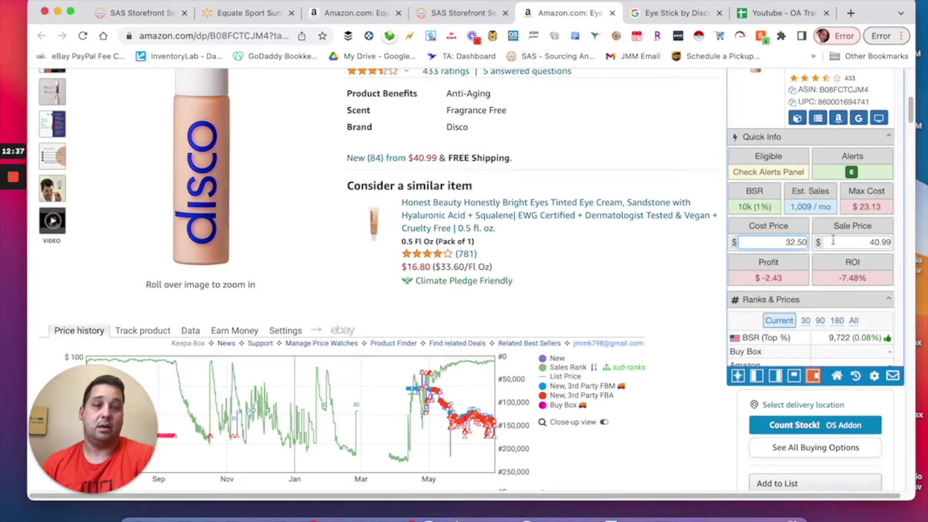
click(890, 242)
text(70)
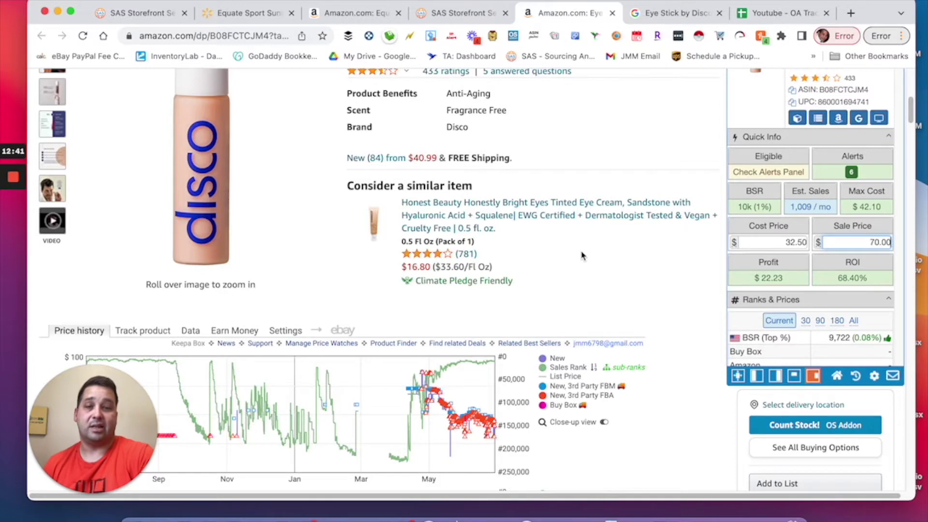
Recheck the Keepa price history and open the Offers data for the Eye Stick.
scroll(582, 256, down, 5)
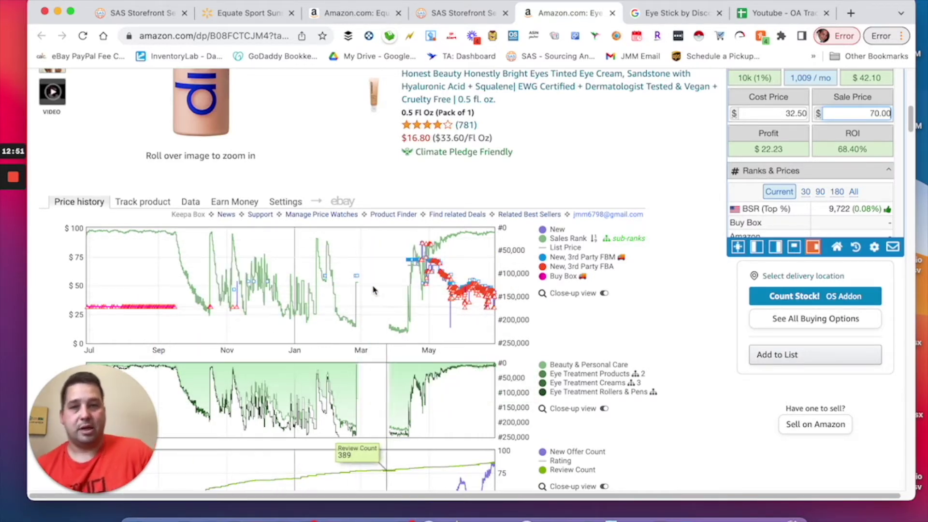
click(190, 202)
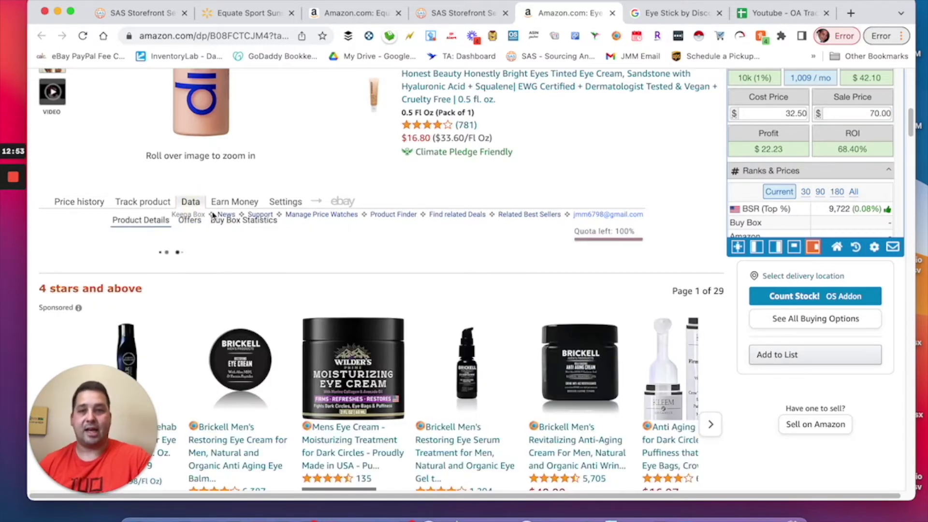
click(192, 222)
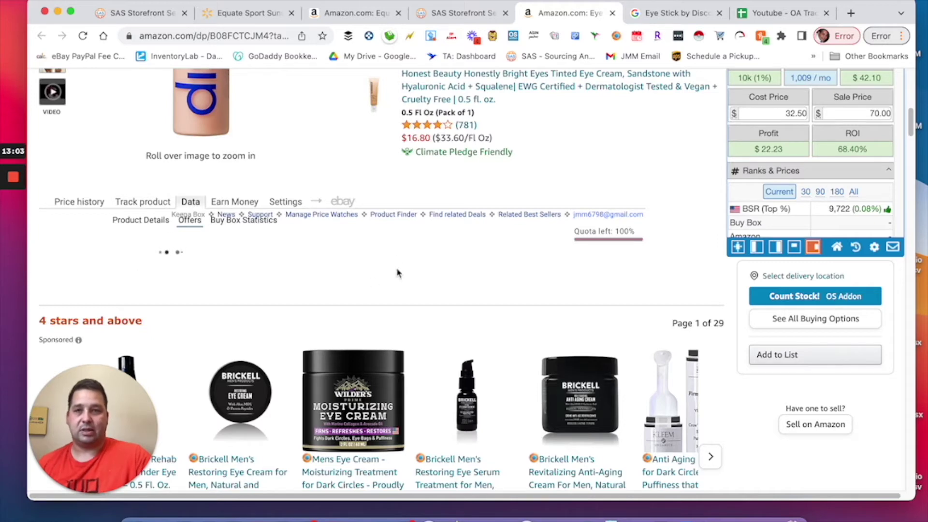
scroll(415, 264, down, 3)
scroll(411, 264, up, 2)
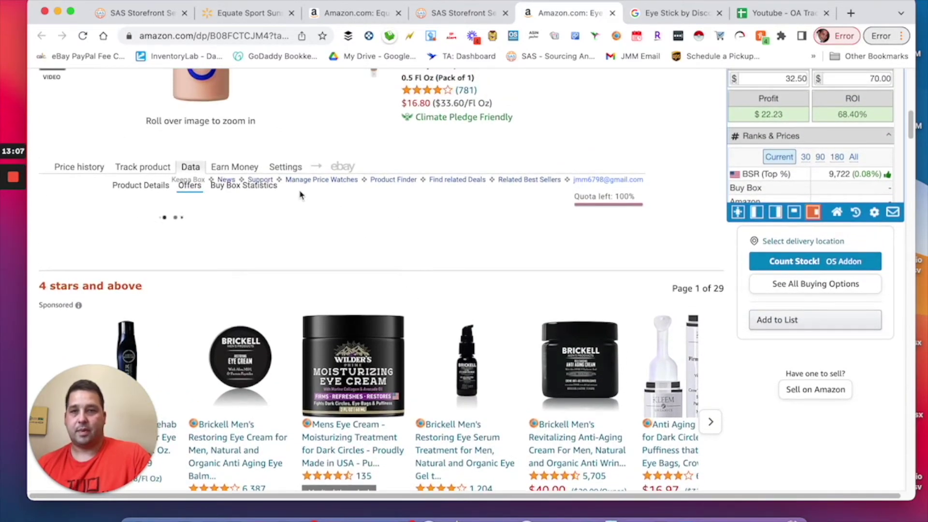
Show Keepa's Buy Box Statistics for the Eye Stick and review the sellers' win percentages and average prices.
click(240, 189)
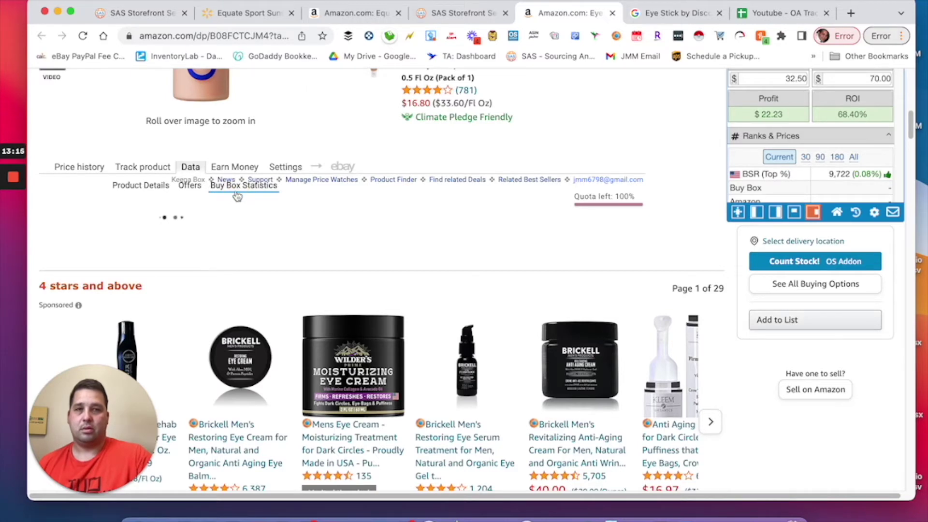
scroll(236, 198, up, 5)
scroll(235, 200, down, 6)
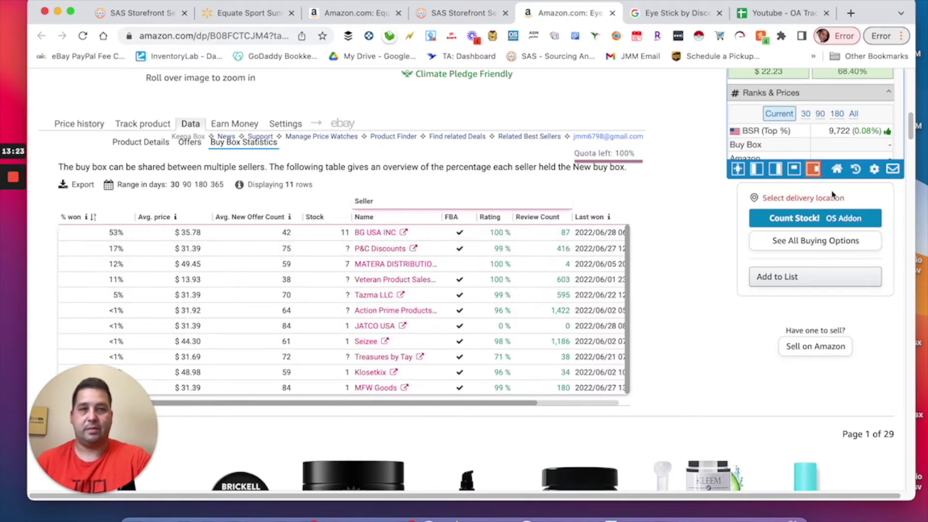
Review the Eye Stick's SellerAmp charts, profit calculator, competing offers and lookup history alongside the Buy Box statistics.
scroll(822, 203, up, 6)
scroll(806, 277, down, 10)
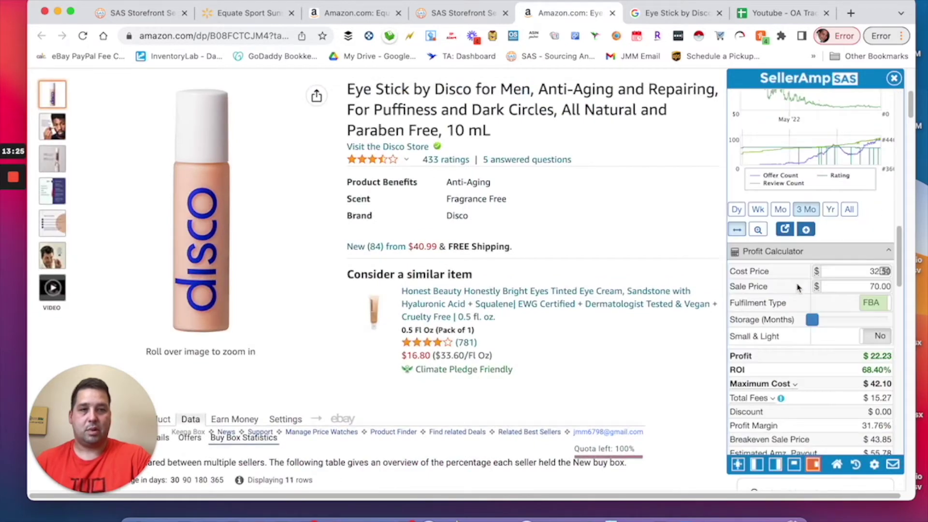
scroll(795, 286, down, 10)
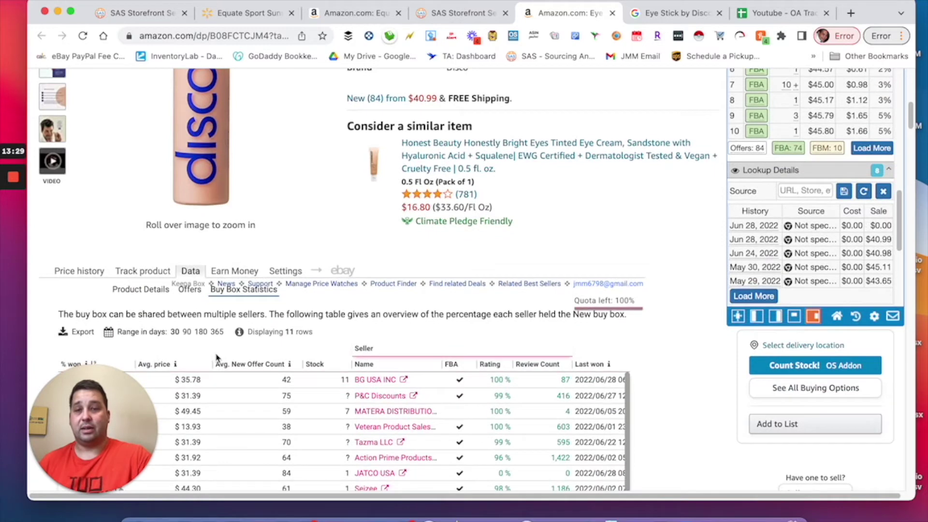
Compare the Eye Stick's listing details with the sellers in Keepa's Buy Box Statistics.
scroll(145, 290, down, 3)
scroll(663, 230, up, 5)
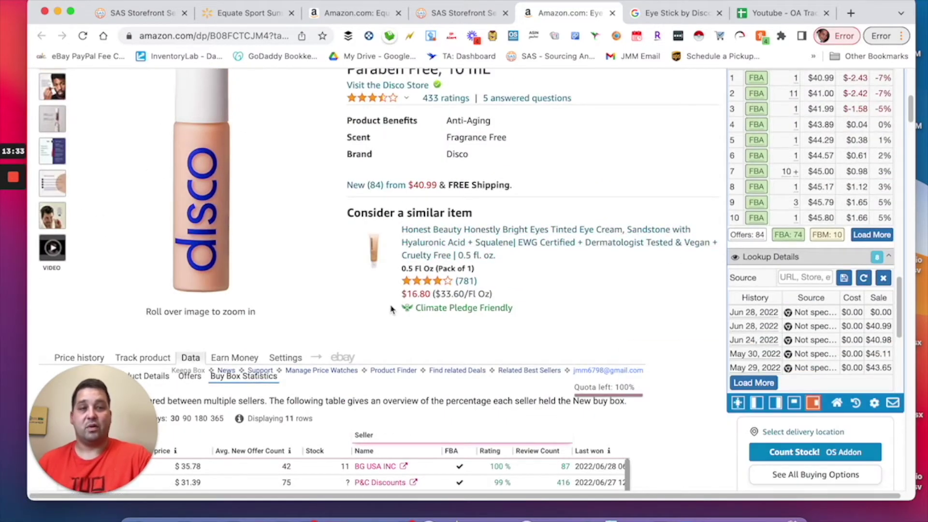
scroll(386, 307, up, 2)
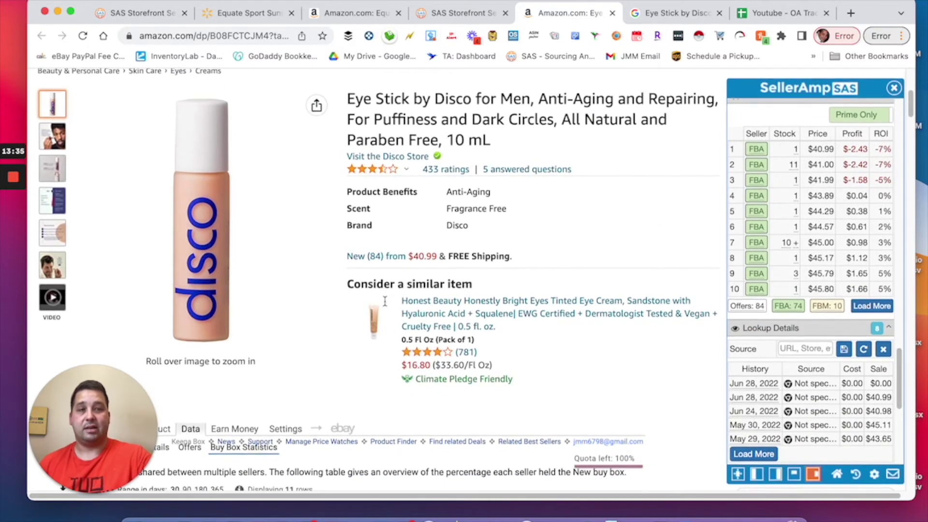
mouse_move(387, 307)
scroll(252, 321, down, 6)
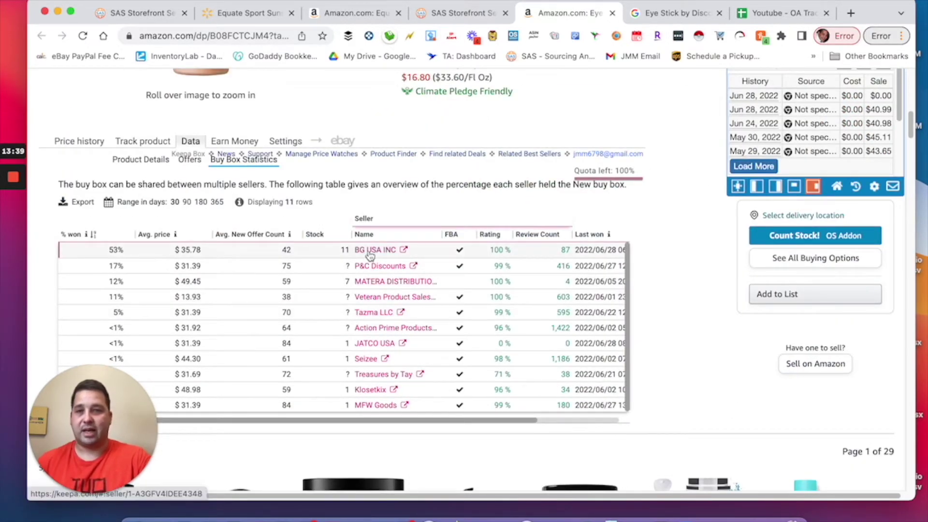
Open Keepa's Offers data for the Eye Stick and check the total stock and 30-day sales across the offers.
click(190, 160)
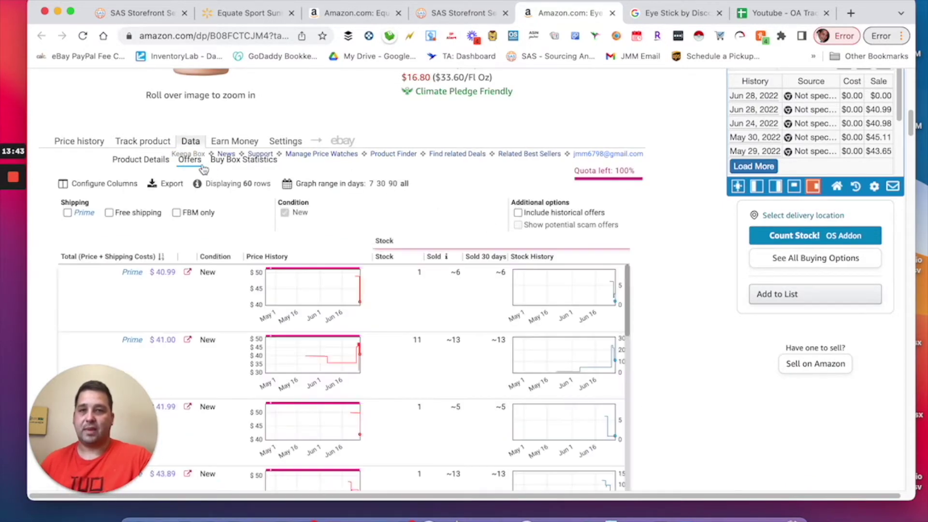
scroll(670, 279, down, 10)
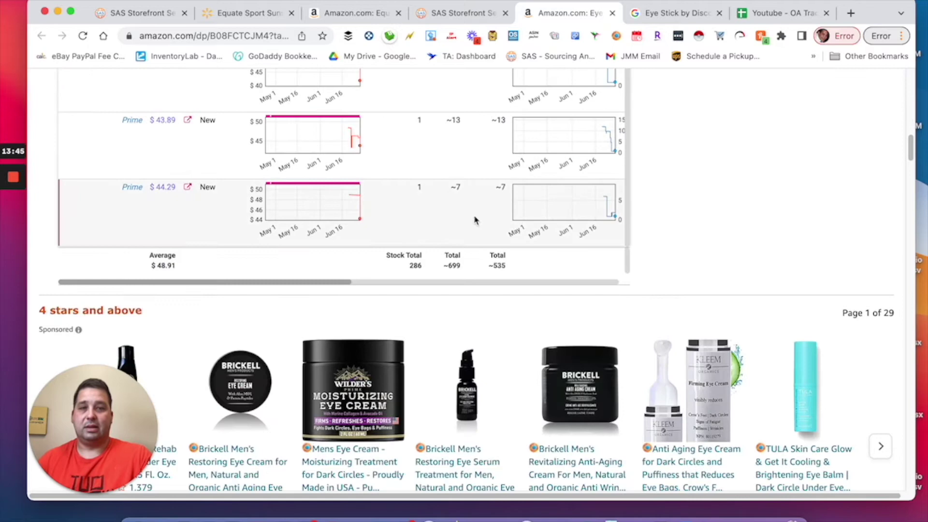
scroll(750, 222, up, 10)
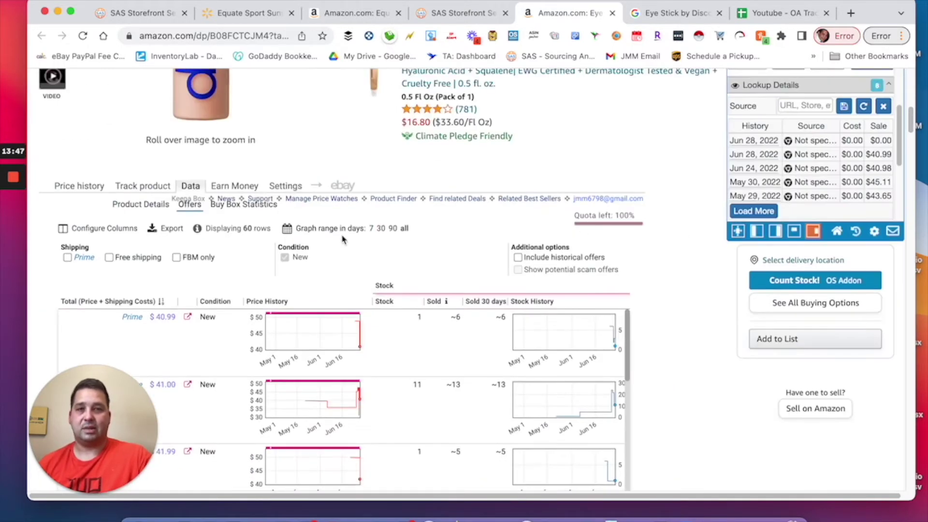
scroll(404, 318, down, 15)
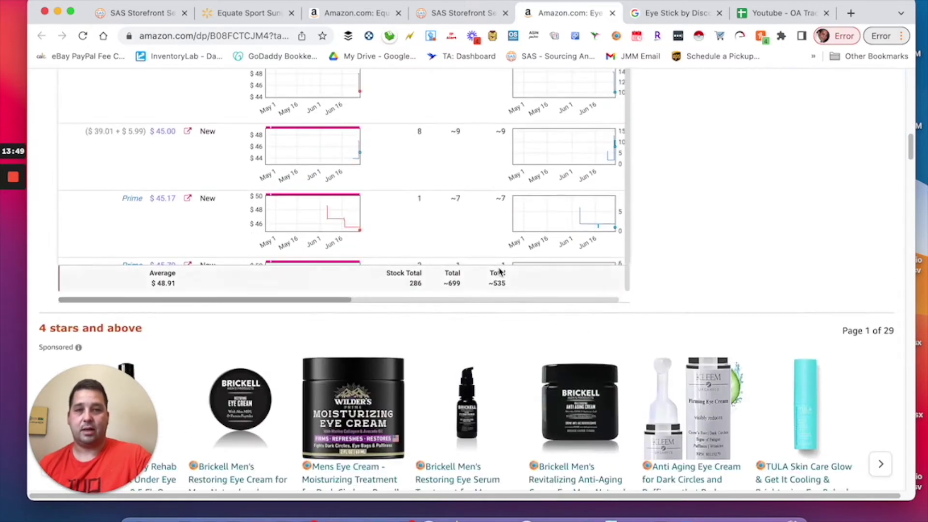
scroll(580, 262, down, 5)
scroll(216, 156, up, 10)
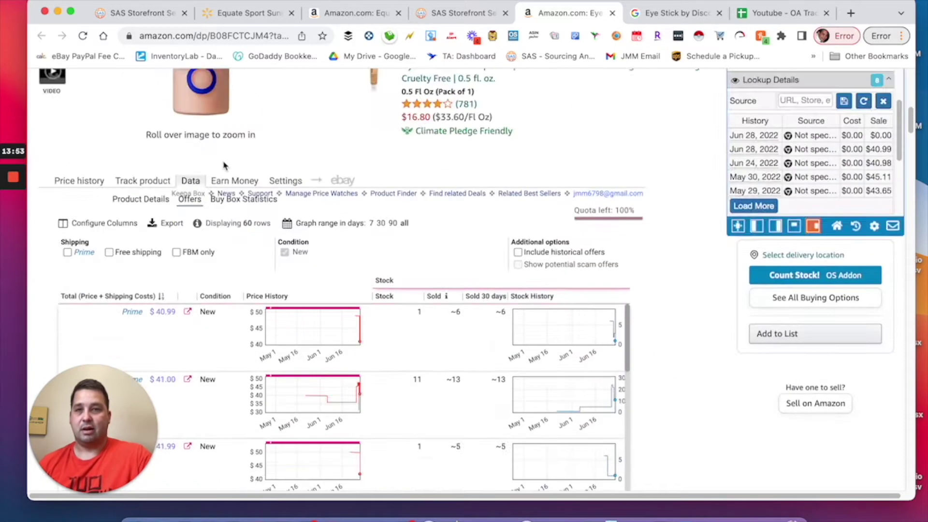
Show the Eye Stick's Keepa price history for the full 474-day range and review its rank, offer count and review count graphs.
click(79, 180)
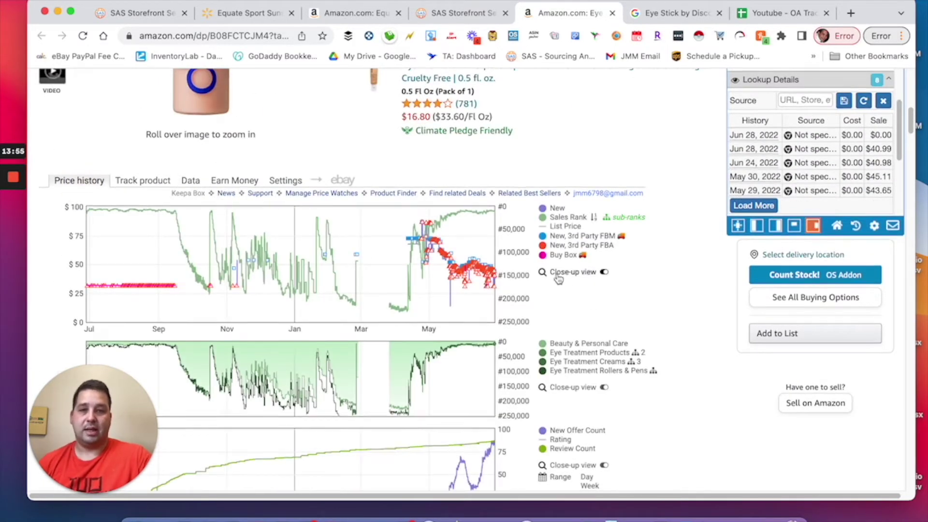
scroll(557, 278, down, 3)
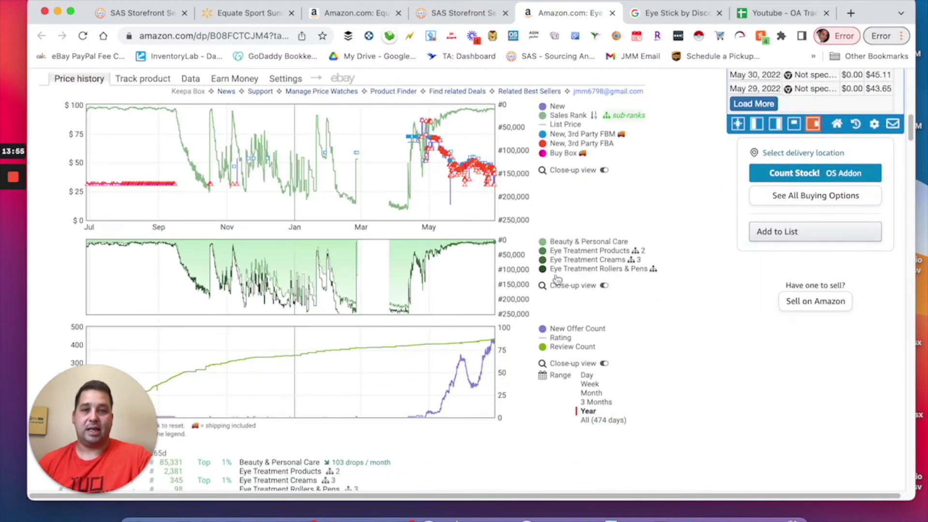
click(613, 420)
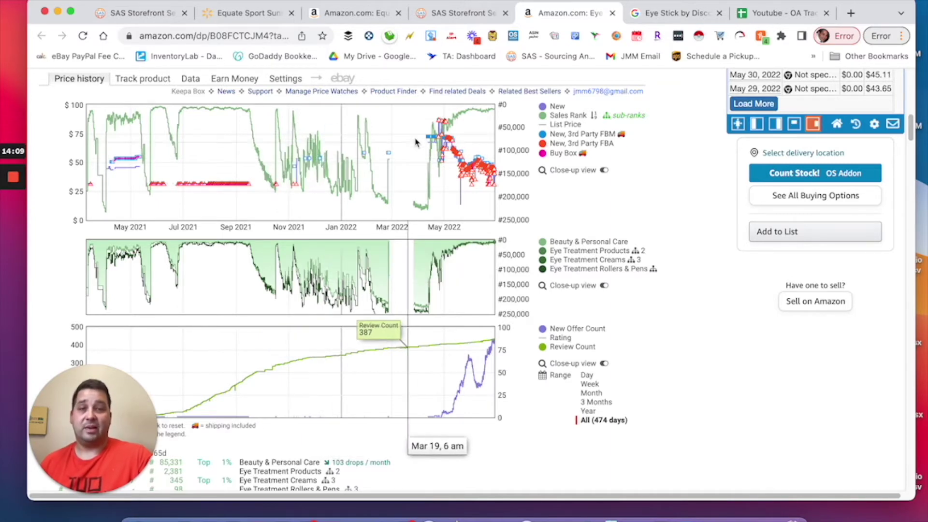
scroll(414, 318, down, 5)
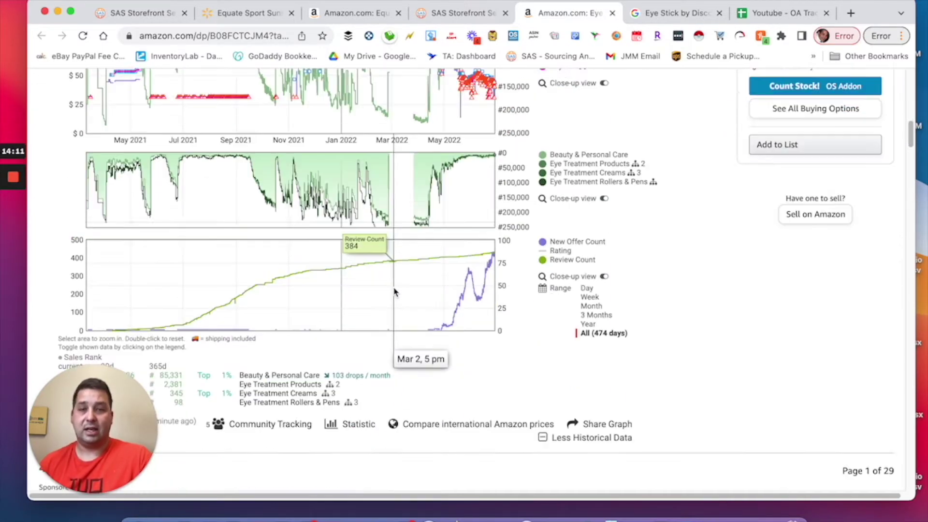
scroll(400, 259, up, 20)
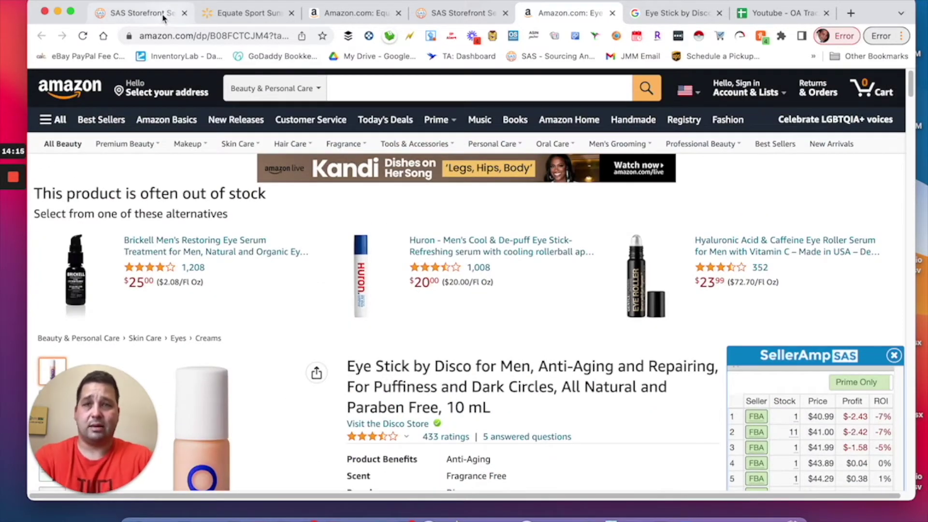
Return to the competitor's storefront results and open the SellerAmp details for the Members Mark Fluticasone Propionate Nasal Spray.
click(438, 13)
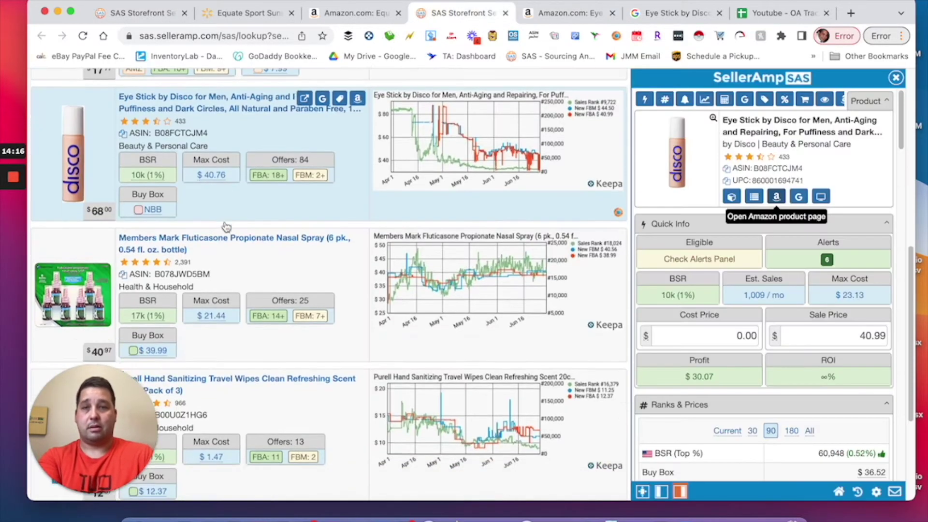
scroll(225, 227, down, 3)
click(896, 79)
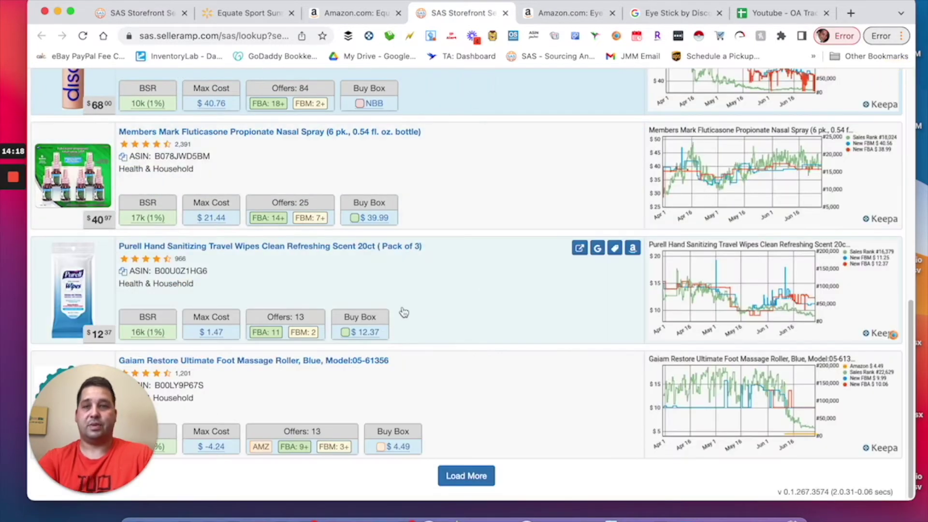
click(511, 196)
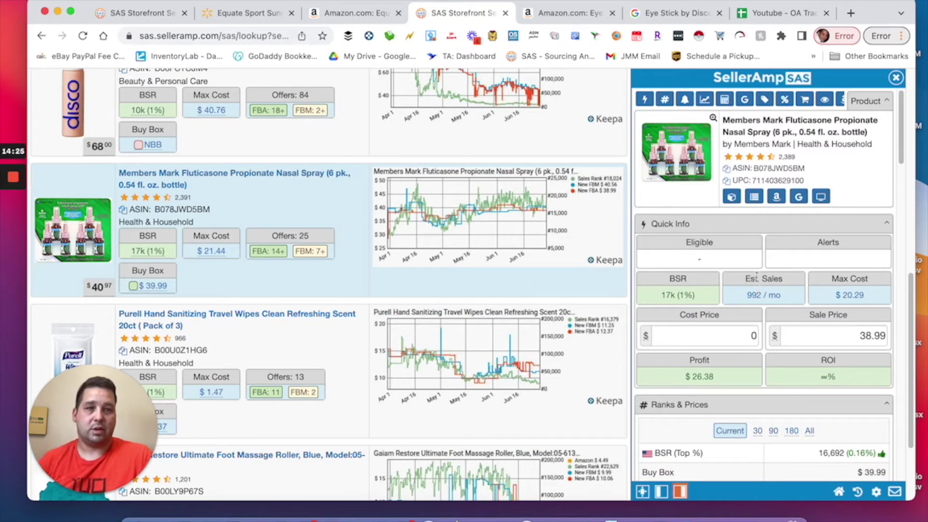
Search Google for the nasal spray's title and open the Sam's Club 6-count product page to check price and availability.
click(799, 197)
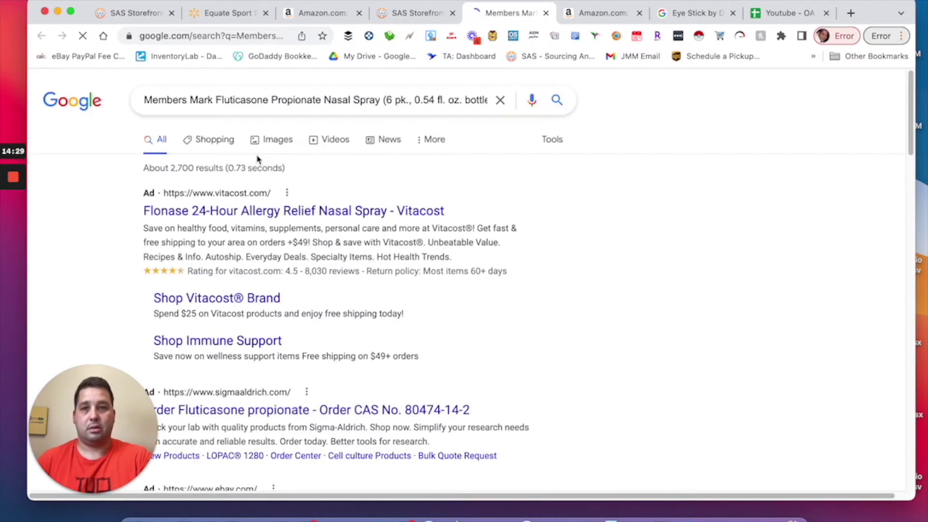
scroll(208, 193, down, 5)
scroll(309, 195, down, 3)
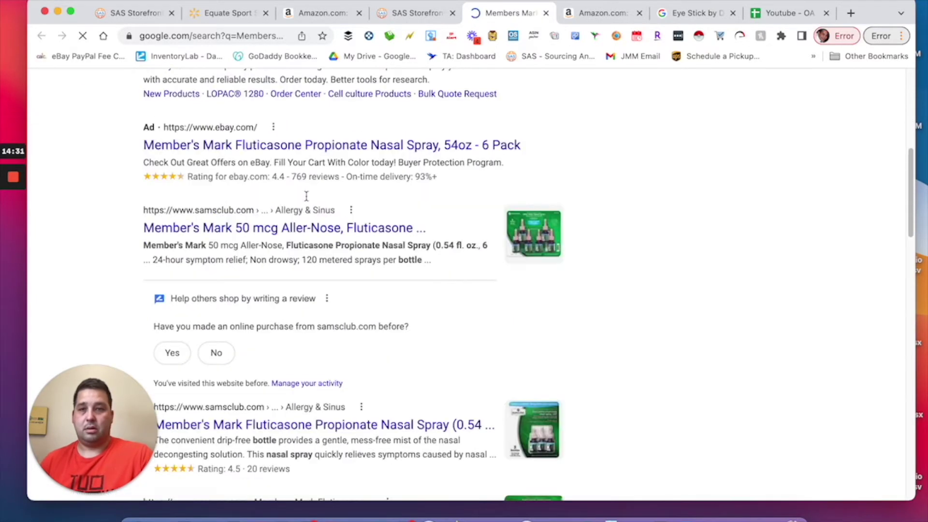
scroll(305, 197, down, 1)
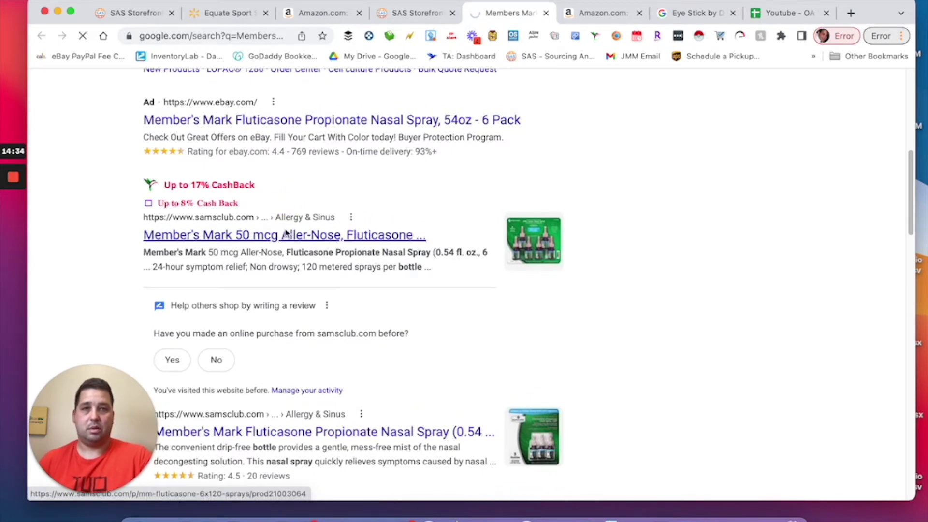
click(321, 234)
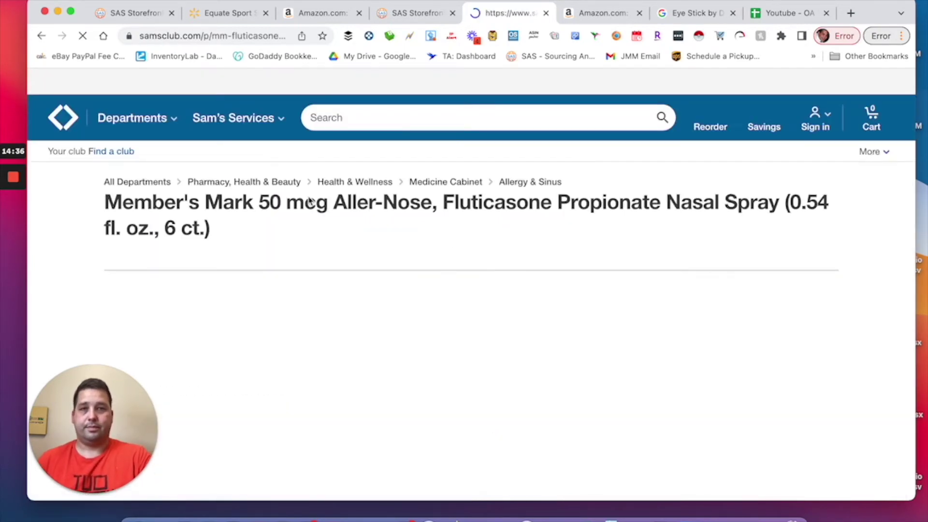
scroll(375, 214, down, 3)
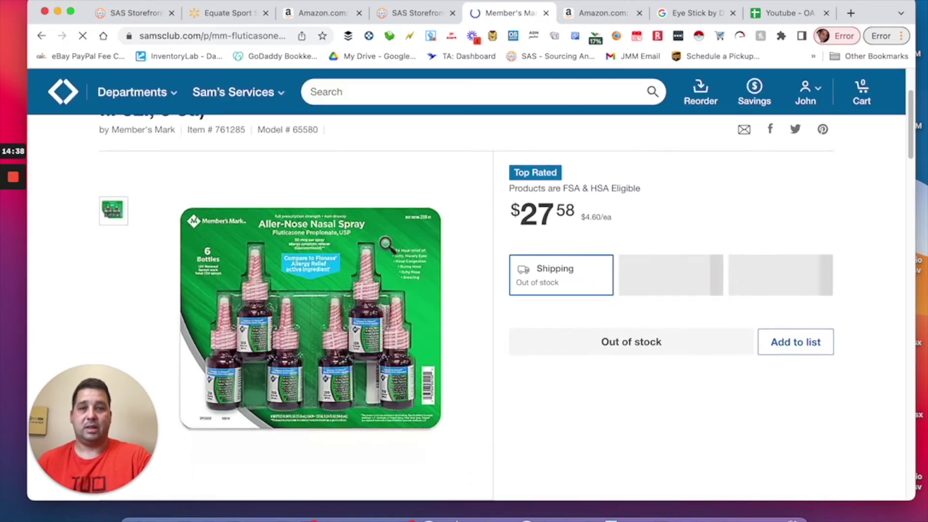
Return to the storefront results and review the SellerAmp details for the Purell Hand Sanitizing Travel Wipes 3-pack.
click(400, 19)
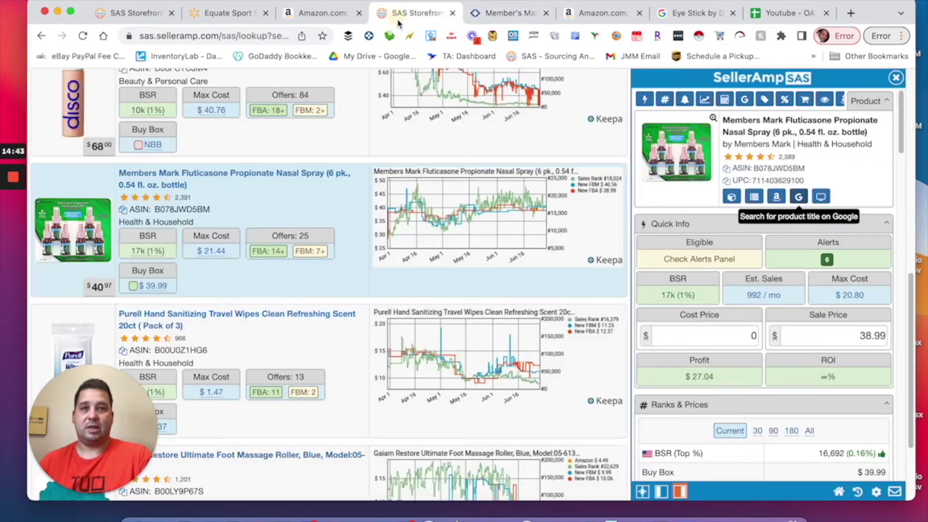
scroll(434, 272, down, 5)
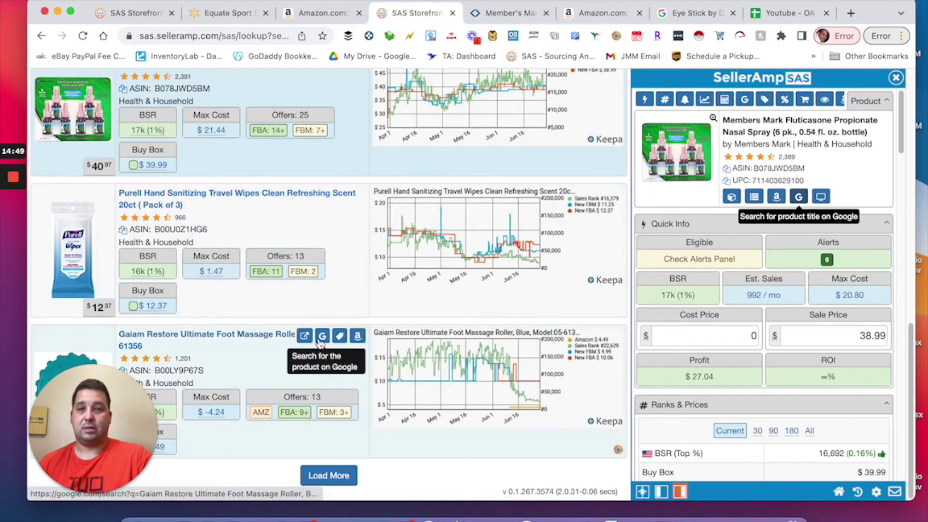
click(334, 224)
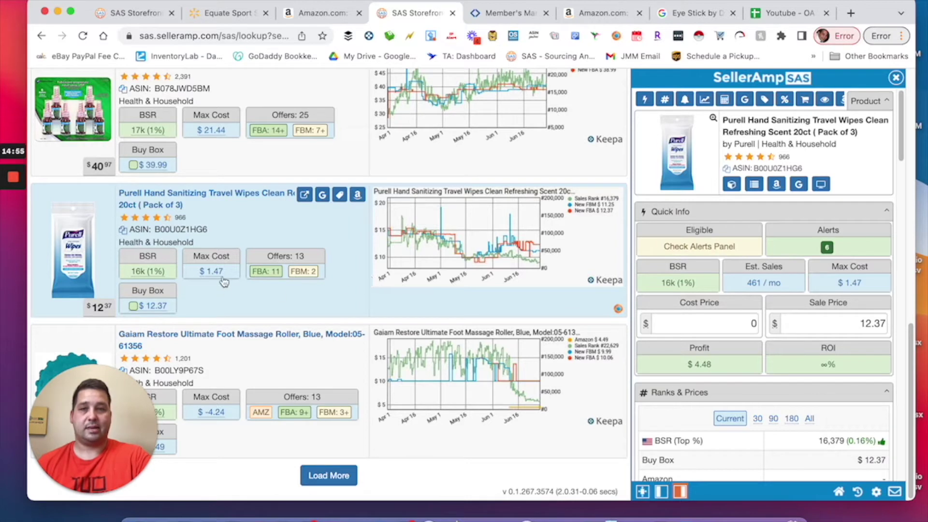
mouse_move(156, 276)
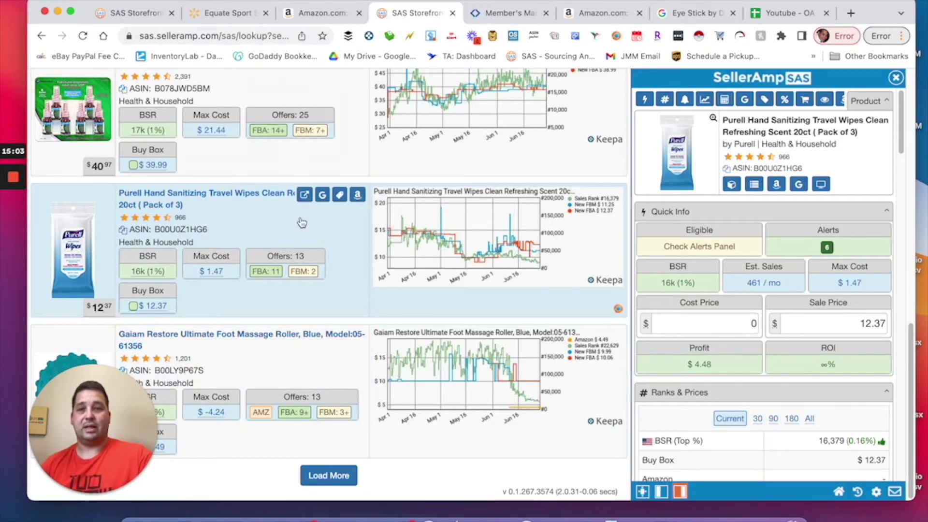
Close the product details, load more storefront products and browse the newly added listings.
click(896, 77)
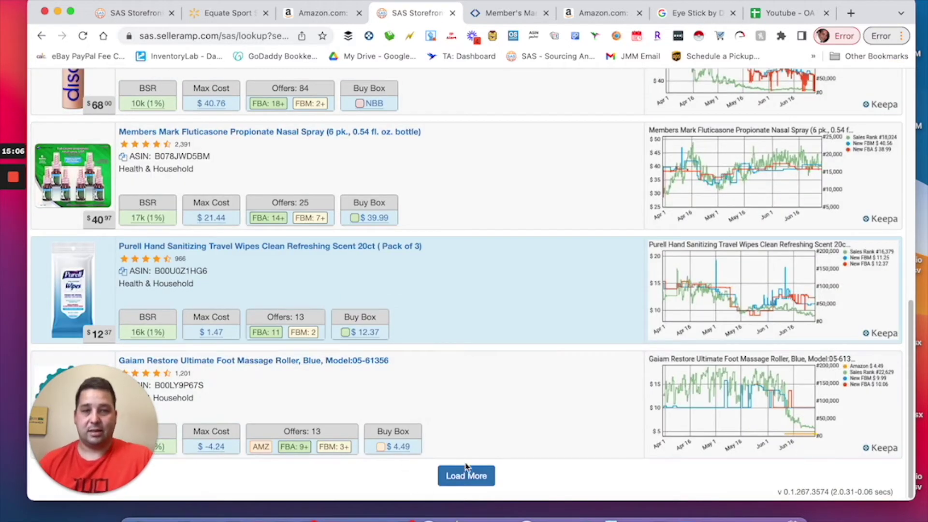
click(466, 476)
scroll(537, 266, down, 5)
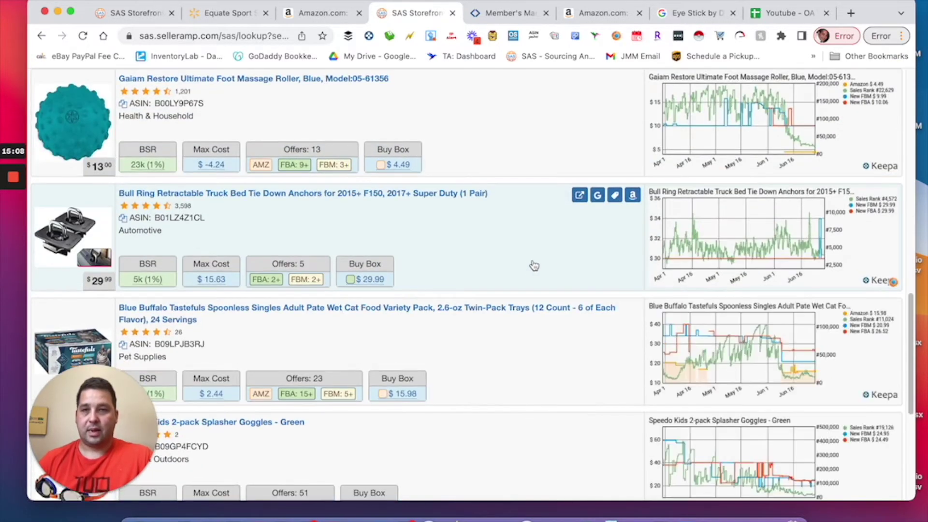
scroll(526, 270, down, 5)
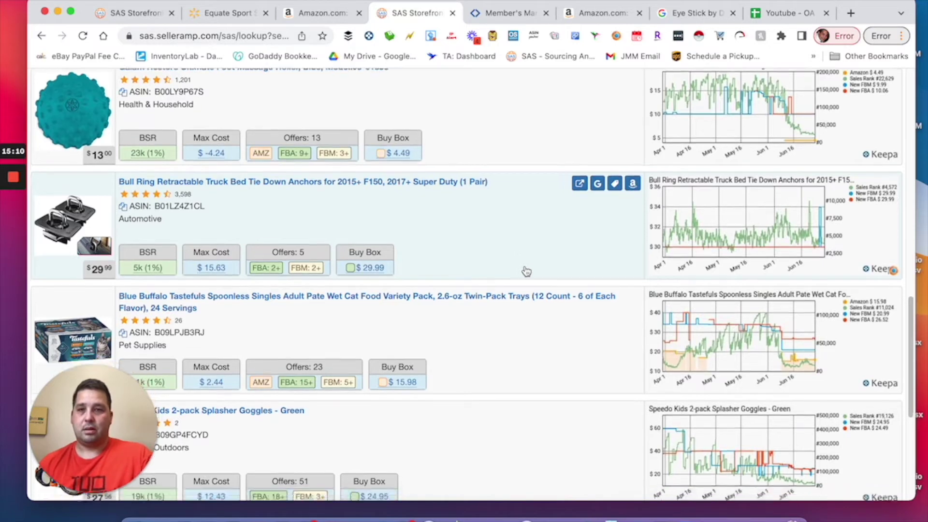
scroll(525, 275, up, 4)
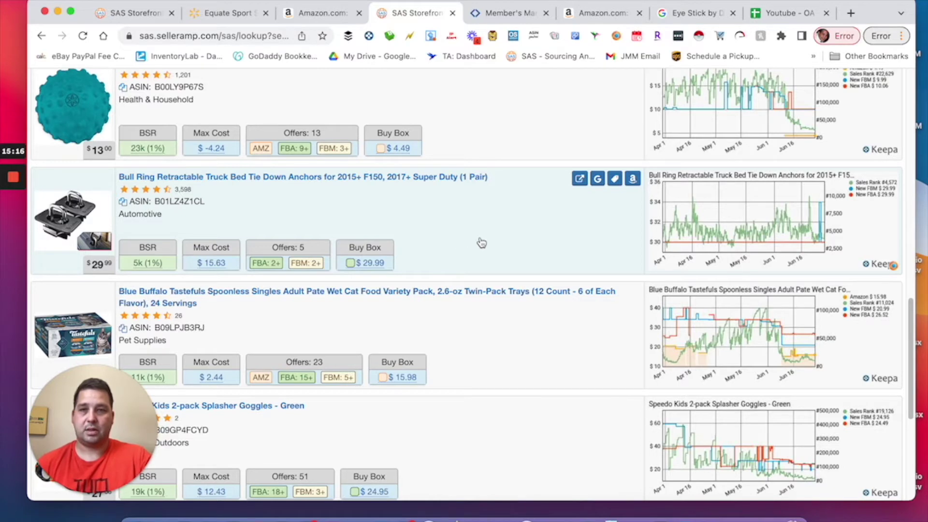
Open the Bull Ring Retractable Truck Bed Tie Down Anchors in SellerAmp and search Google for the product title to compare retail prices.
click(472, 230)
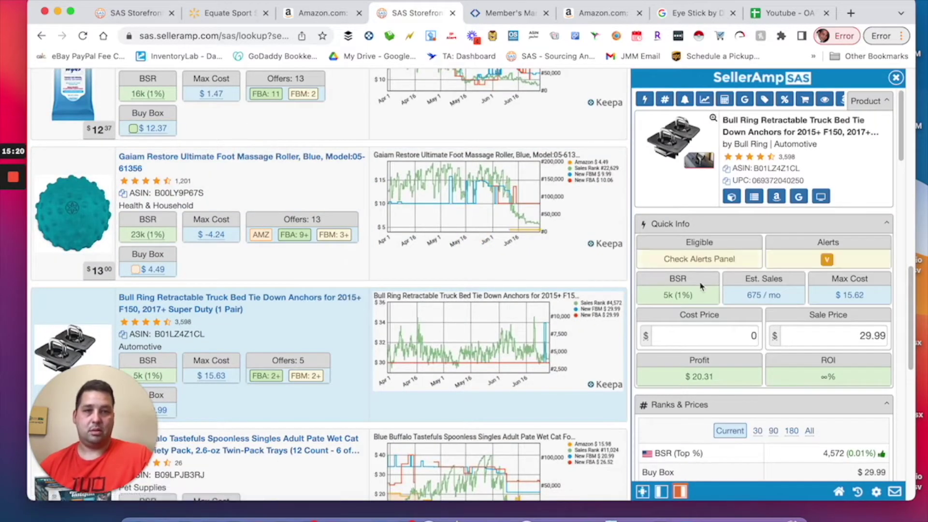
scroll(702, 286, down, 2)
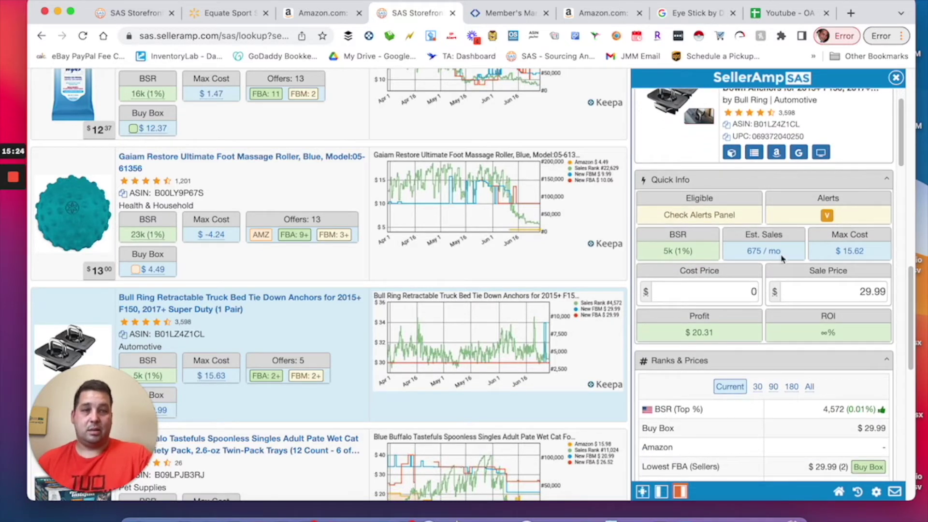
click(799, 153)
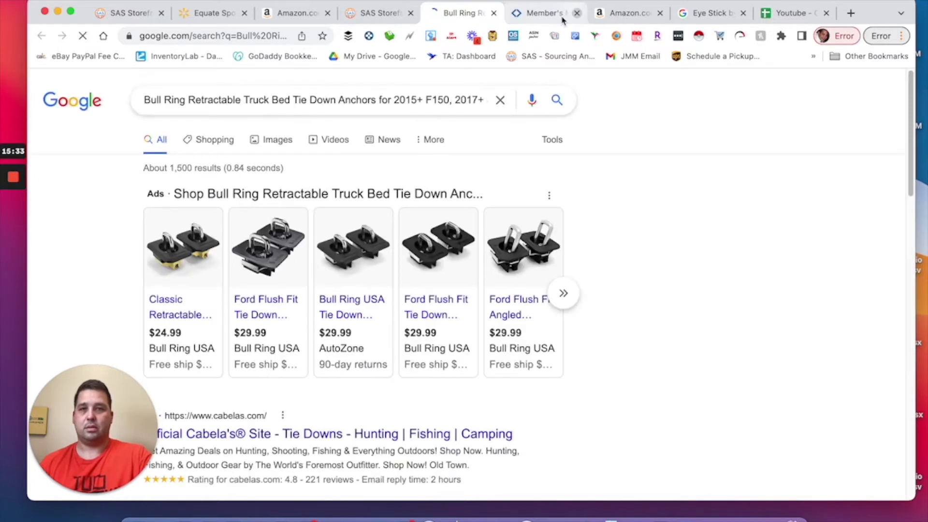
scroll(263, 203, down, 5)
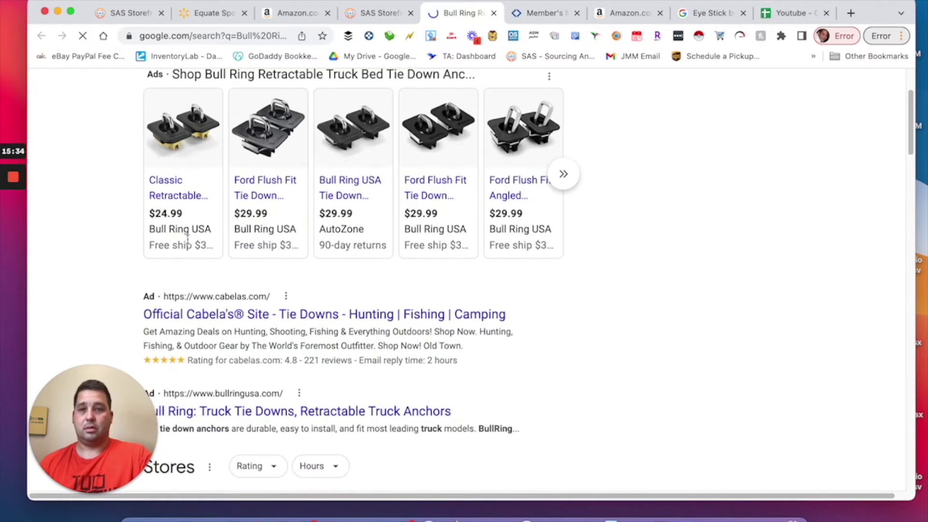
Return to SellerAmp and review the tie-down anchors' 90-day ranks, prices and alerts.
click(373, 18)
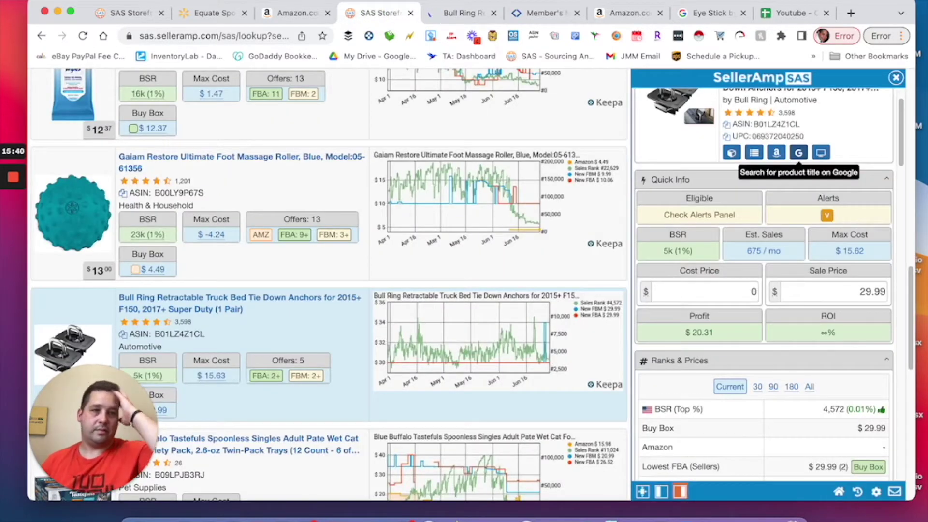
click(771, 387)
scroll(771, 387, down, 5)
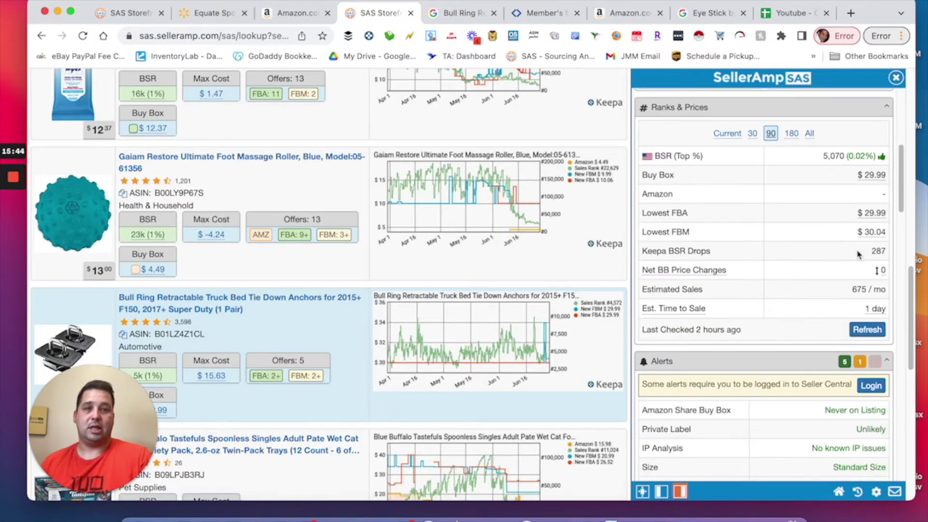
Close the tie-down anchors' details and open the Speedo Kids 2-pack Splasher Goggles in SellerAmp.
scroll(359, 296, down, 5)
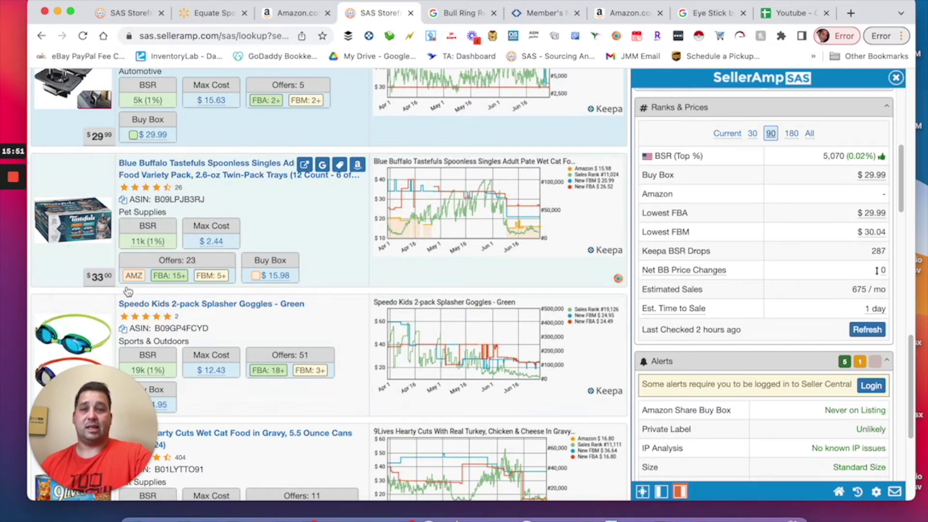
click(892, 82)
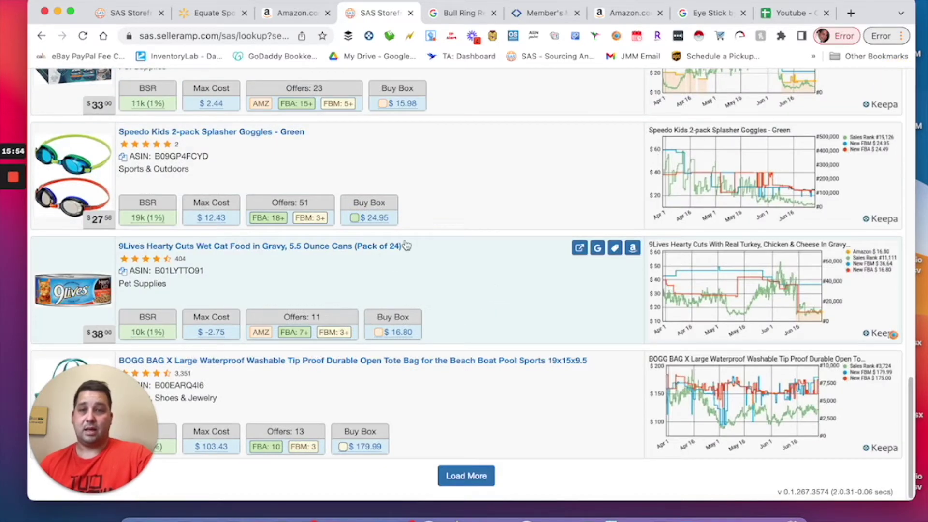
click(495, 172)
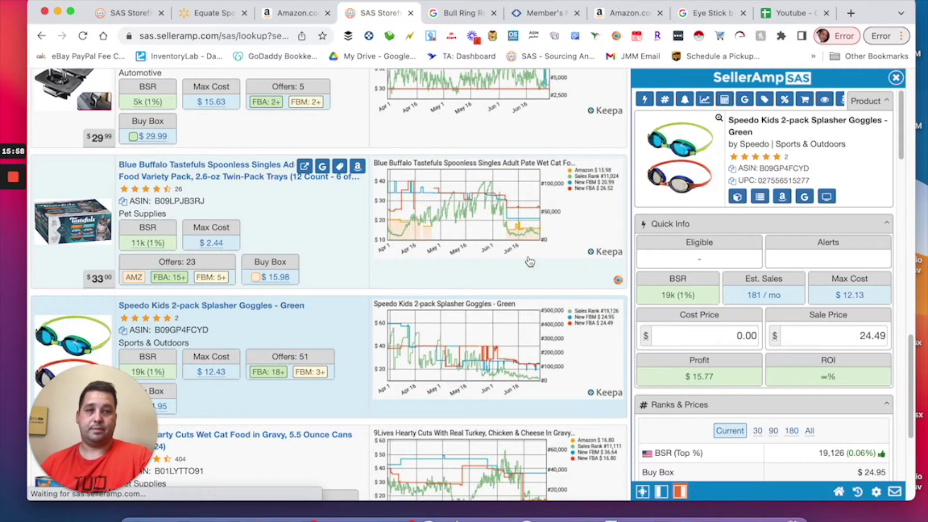
scroll(556, 266, down, 5)
scroll(769, 391, down, 3)
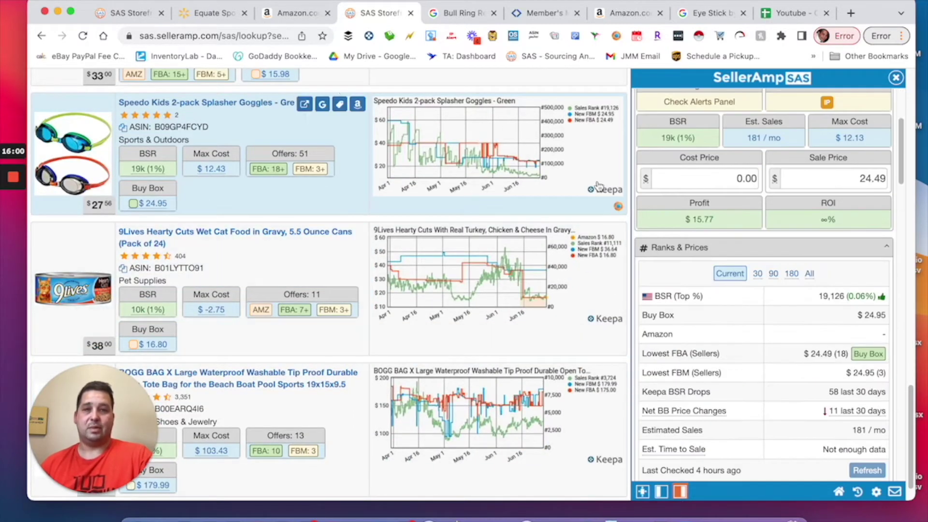
Compare the goggles' 30-, 90- and 180-day average ranks and prices, finishing on the 90-day averages.
click(774, 274)
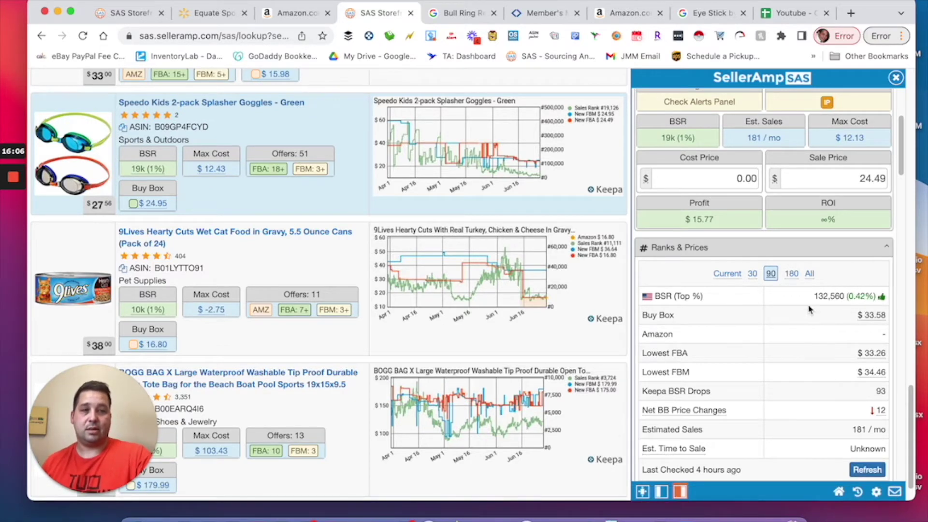
click(791, 274)
click(774, 274)
click(753, 275)
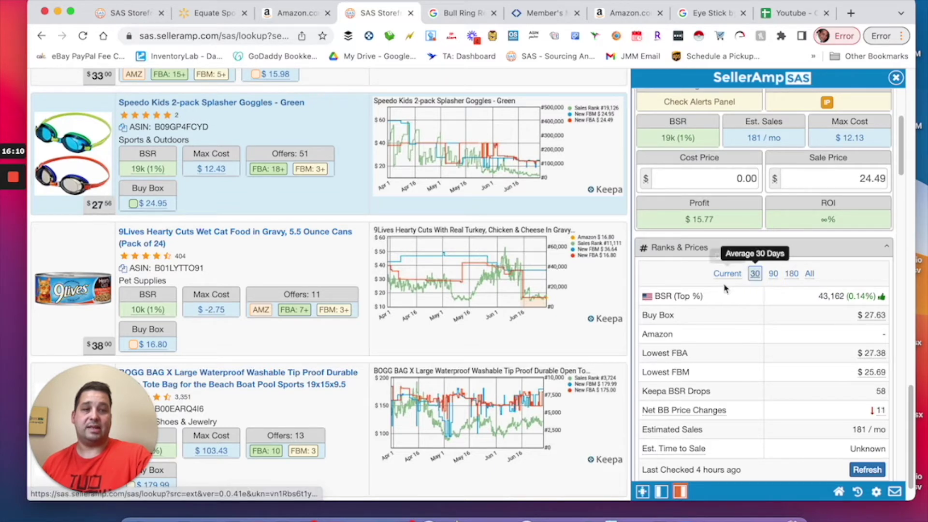
click(771, 274)
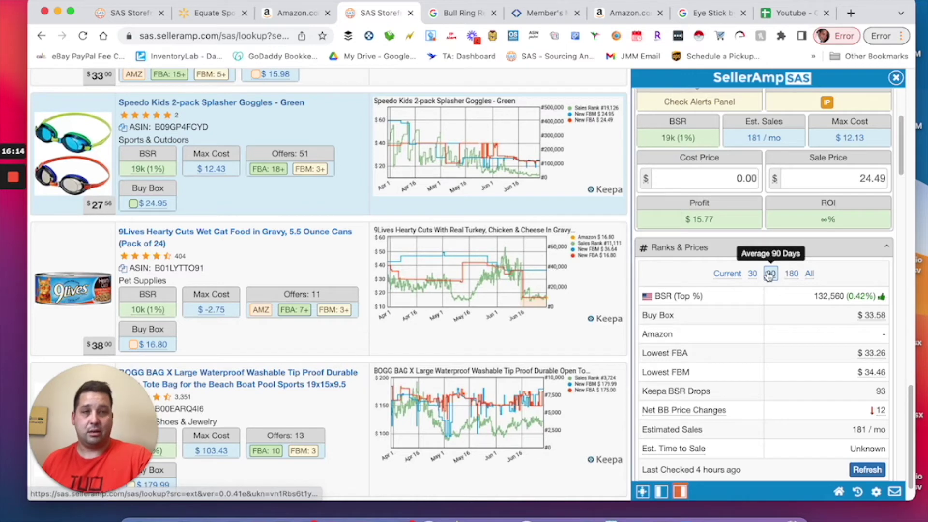
Review the goggles' profit figures, 90-day ranks and prices, and alerts including the IP analysis.
scroll(769, 275, up, 3)
scroll(763, 286, down, 5)
scroll(763, 286, down, 10)
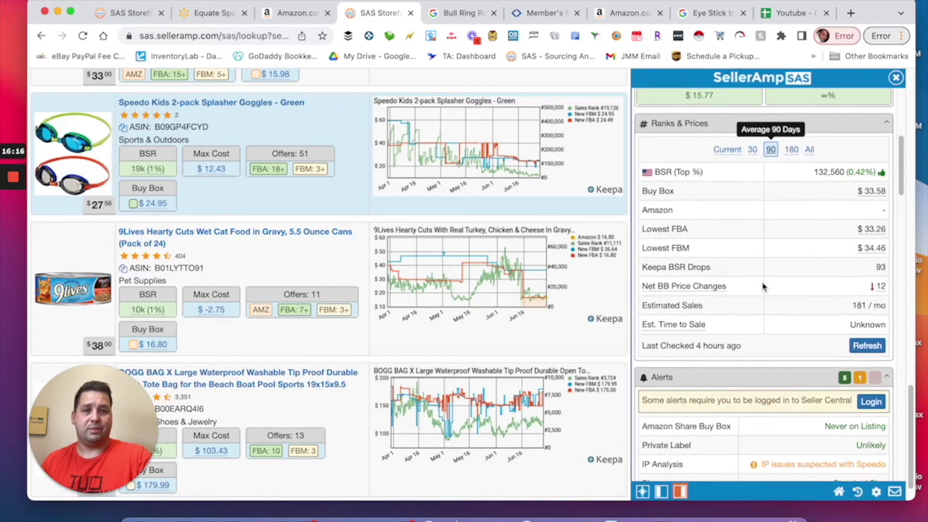
scroll(760, 288, up, 10)
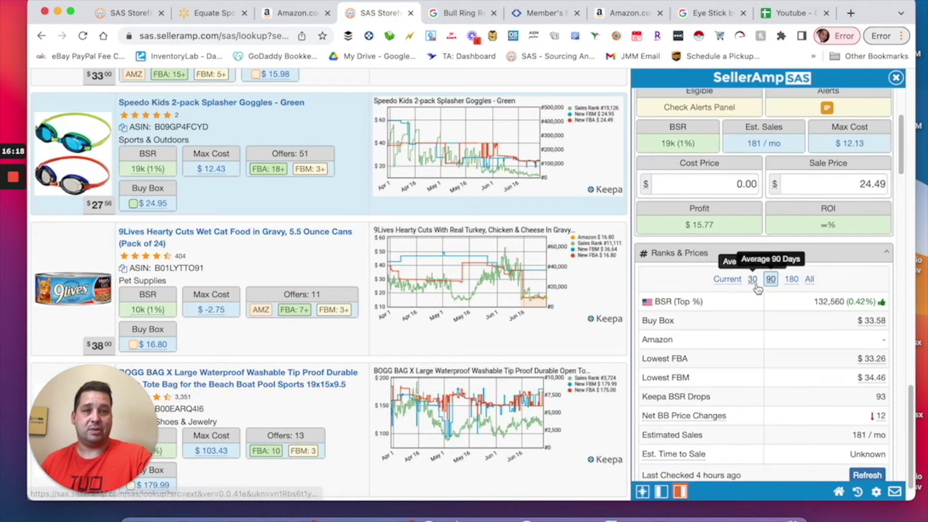
scroll(774, 252, up, 1)
scroll(776, 244, up, 3)
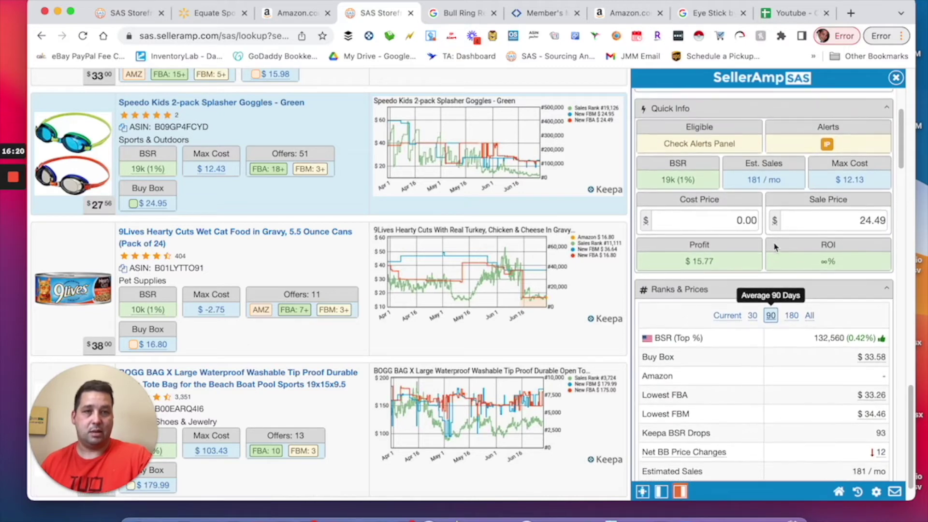
scroll(778, 250, down, 8)
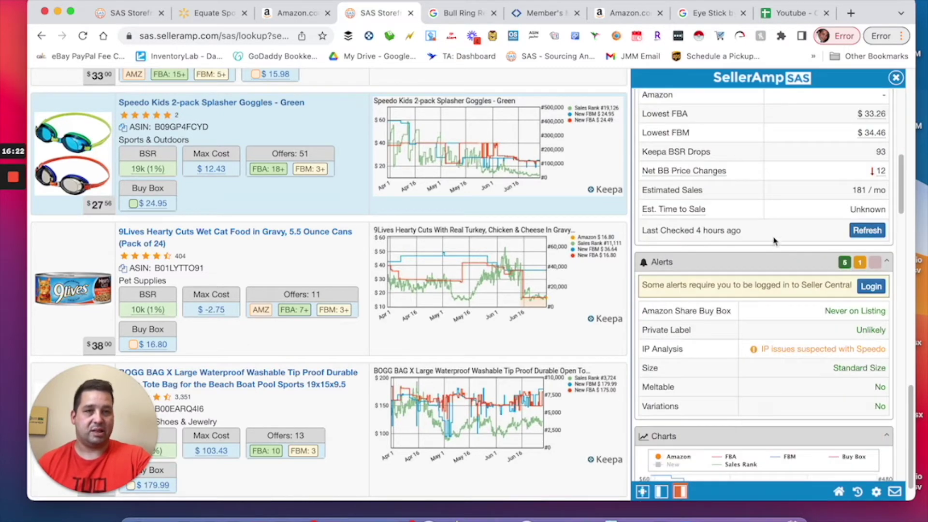
Inspect the breakdown of the goggles' net Buy Box price changes over 90 days.
mouse_move(879, 178)
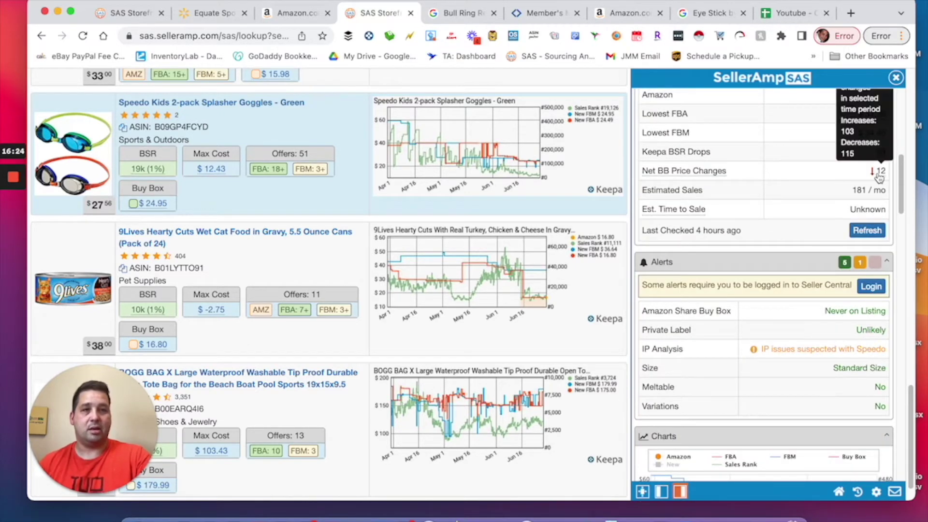
scroll(879, 180, up, 1)
mouse_move(882, 199)
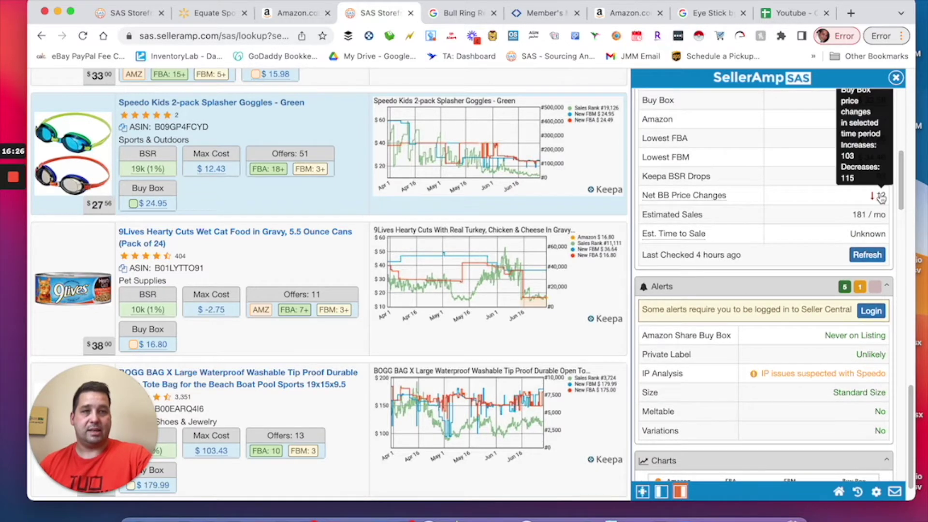
scroll(882, 198, up, 1)
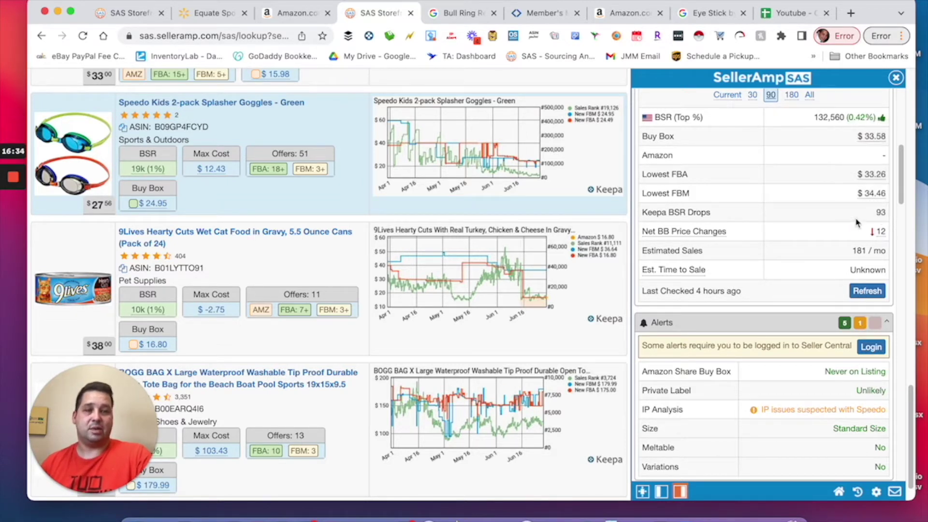
mouse_move(880, 236)
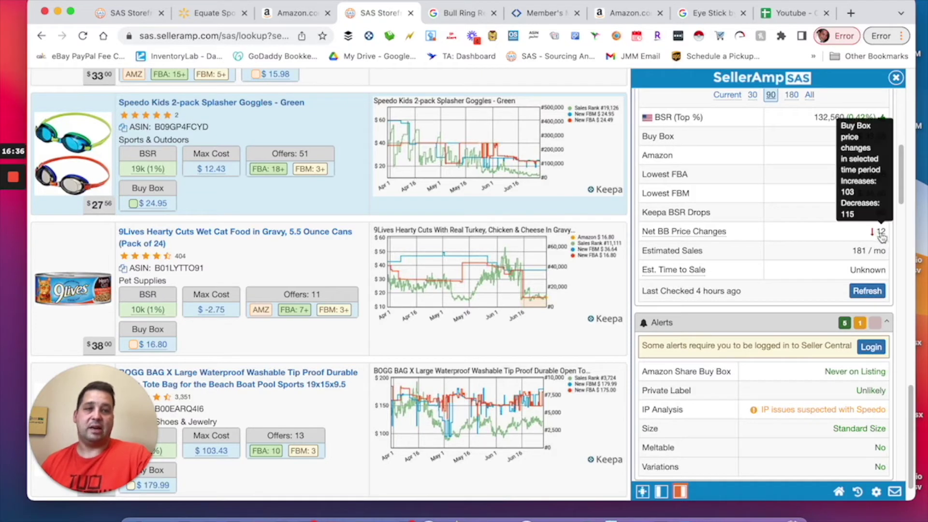
Close the goggles' details, open the BOGG BAG X Large tote in SellerAmp and search Google for its product title.
scroll(713, 251, down, 1)
scroll(472, 286, up, 1)
scroll(471, 286, down, 1)
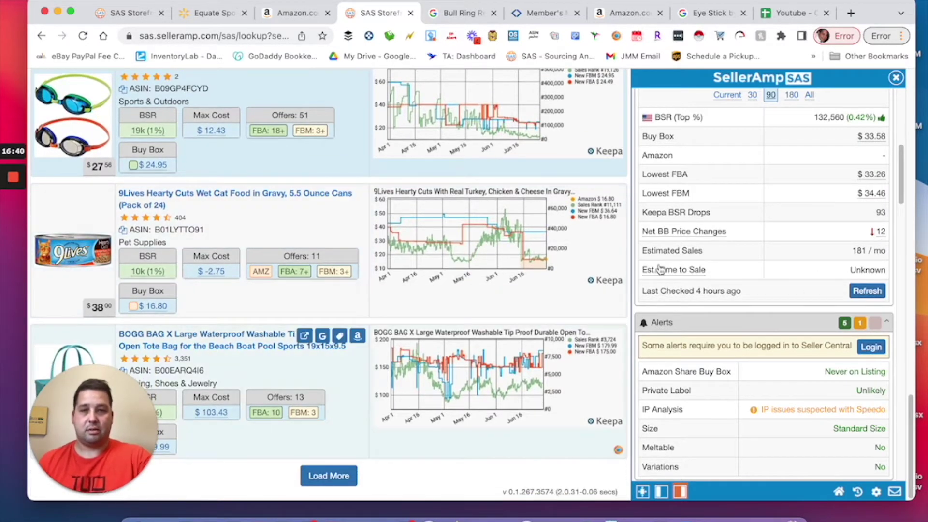
click(893, 78)
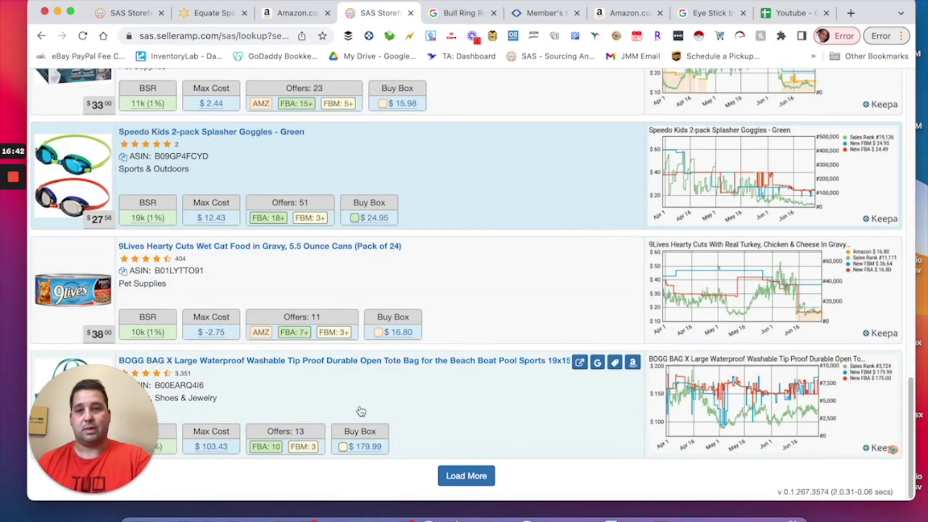
drag(107, 411, 592, 408)
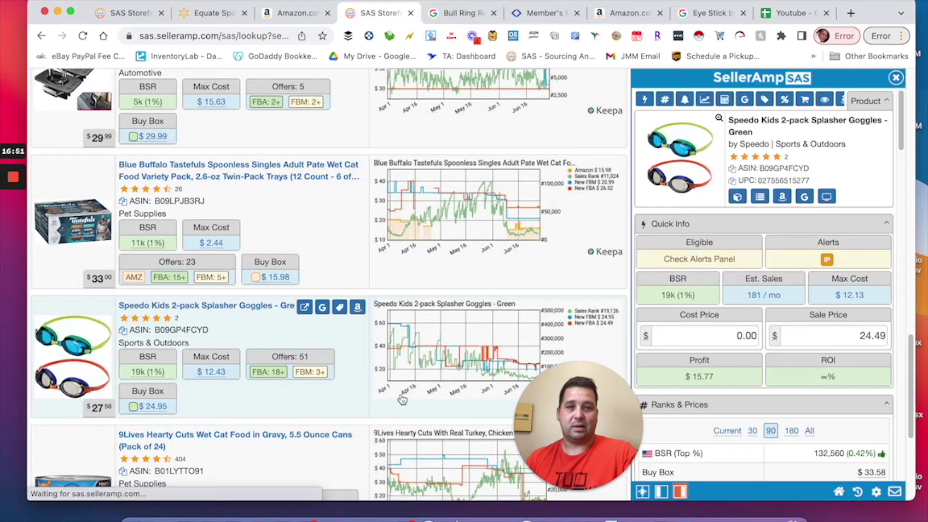
drag(561, 382, 92, 379)
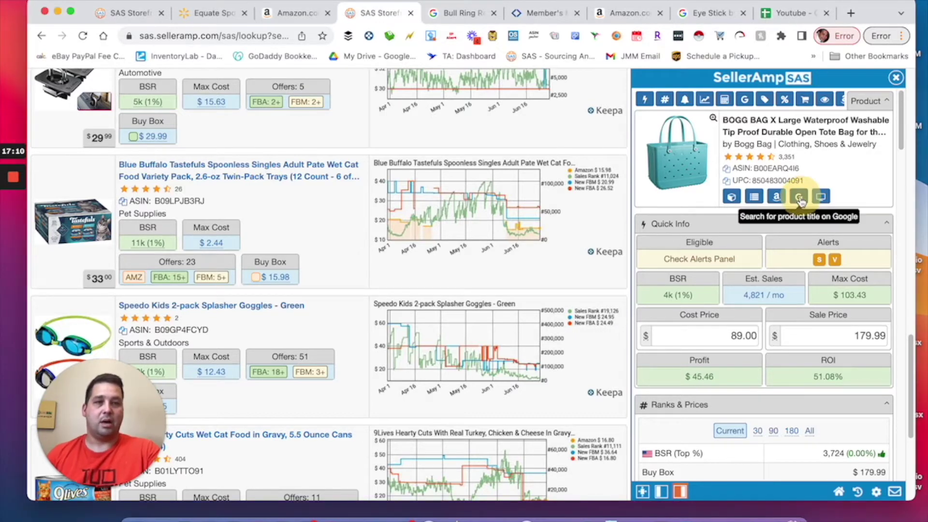
click(806, 196)
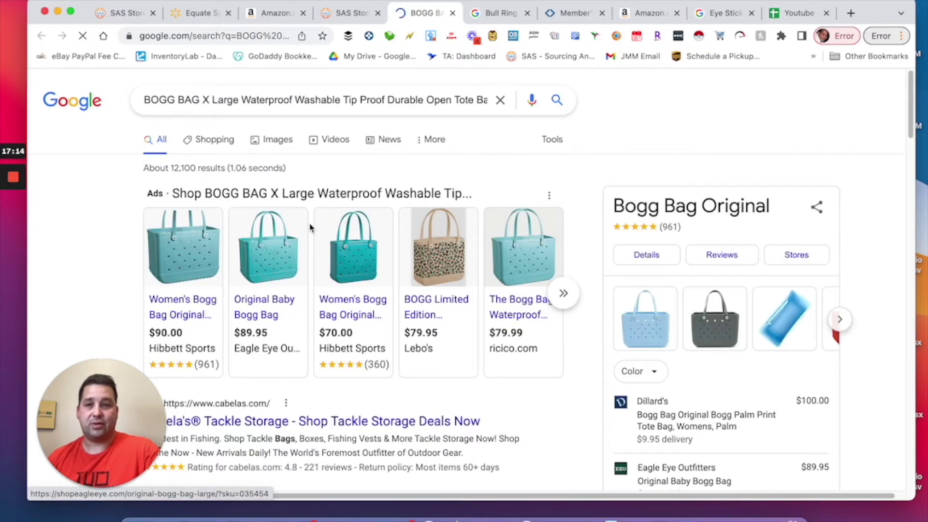
Check the Bogg Bag retail offers, open the turquoise original tote at Hibbett Sports and return to the Google results.
scroll(305, 231, down, 5)
scroll(310, 229, up, 3)
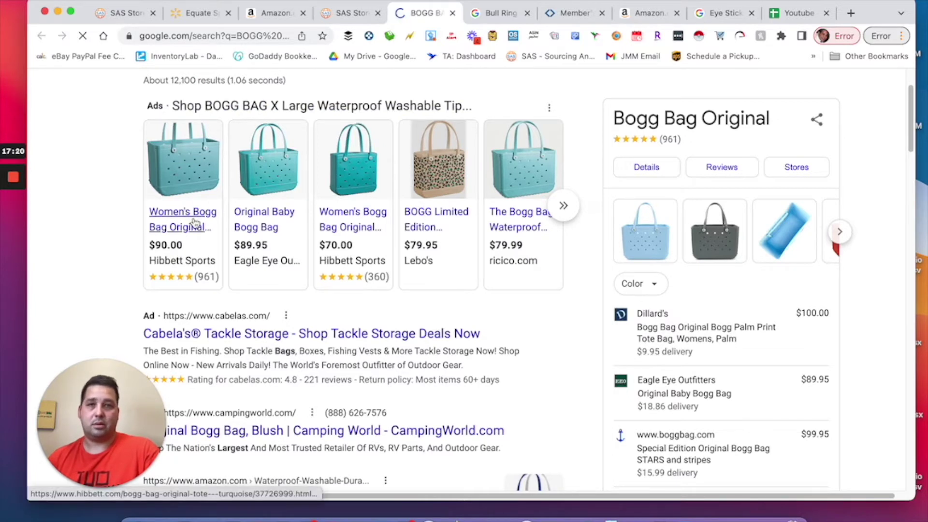
click(325, 176)
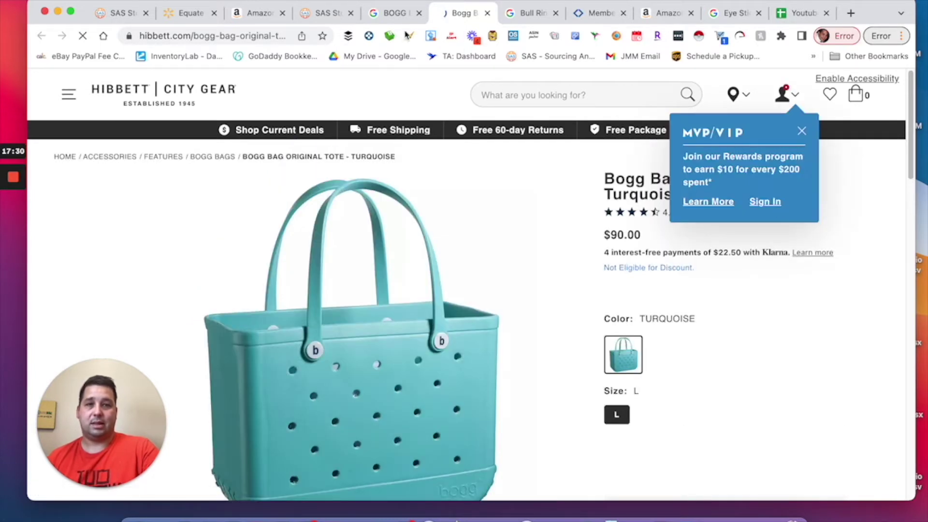
click(396, 14)
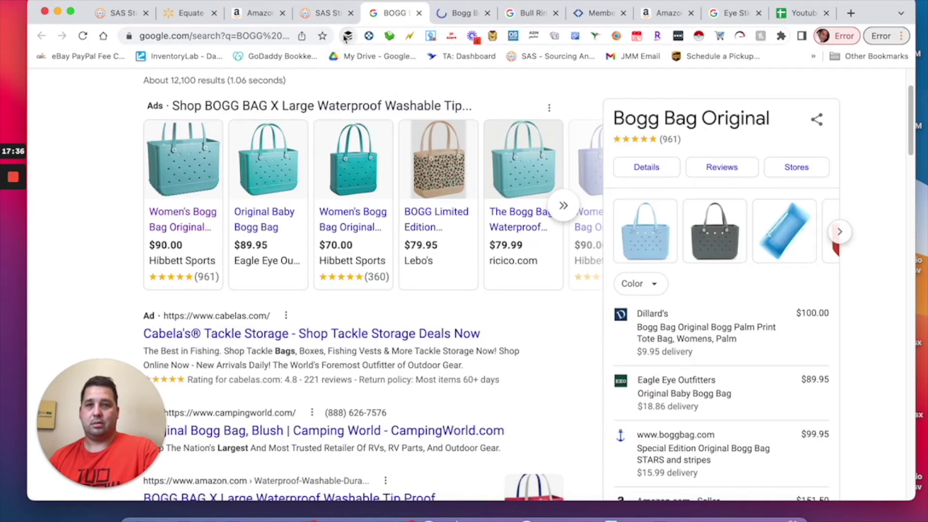
Open the Amazon product page for the Bogg Bag X Large tote from its SellerAmp product details.
click(321, 15)
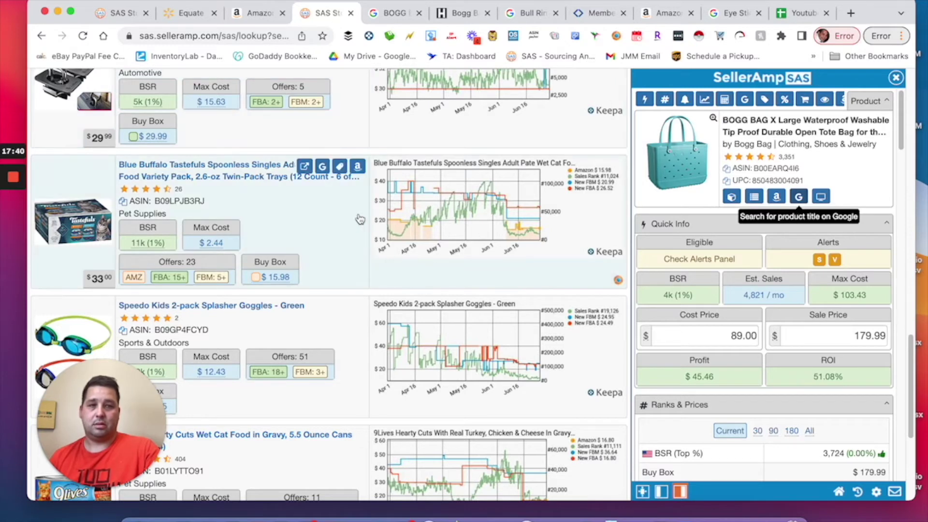
scroll(360, 219, up, 2)
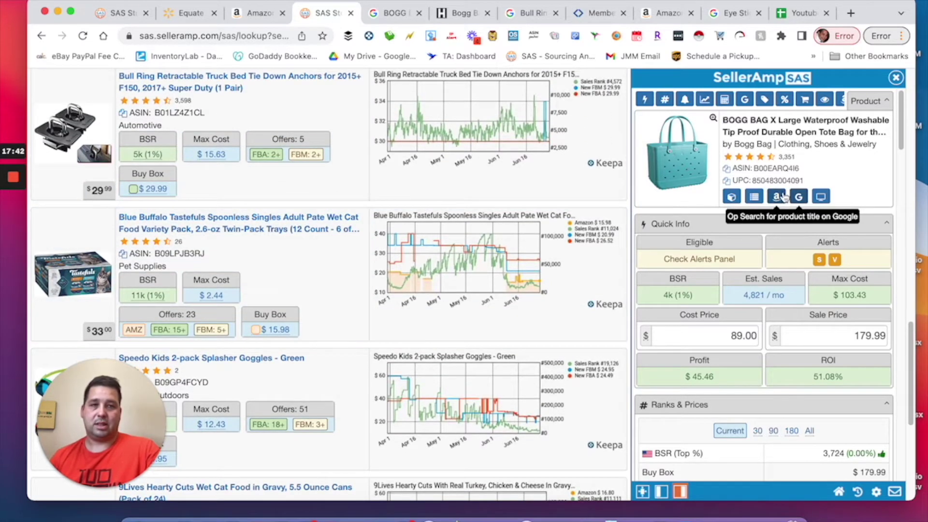
click(779, 197)
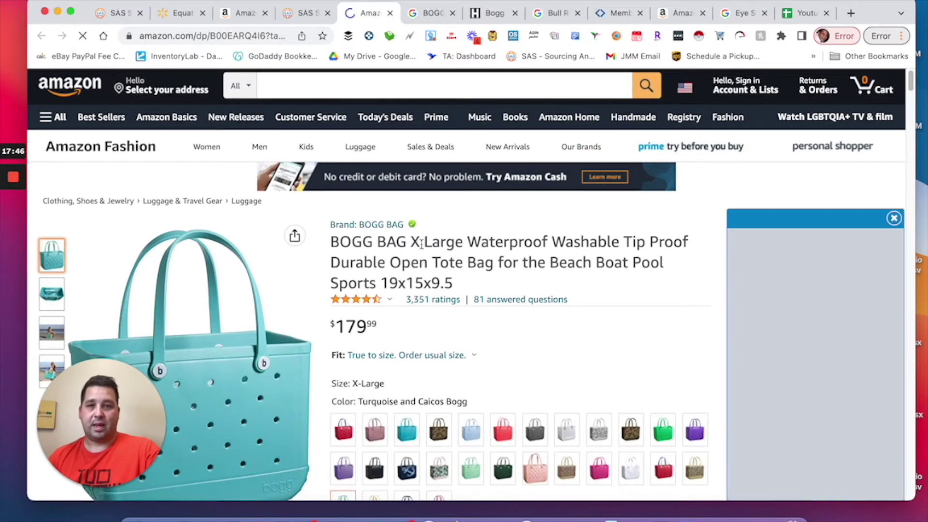
click(302, 13)
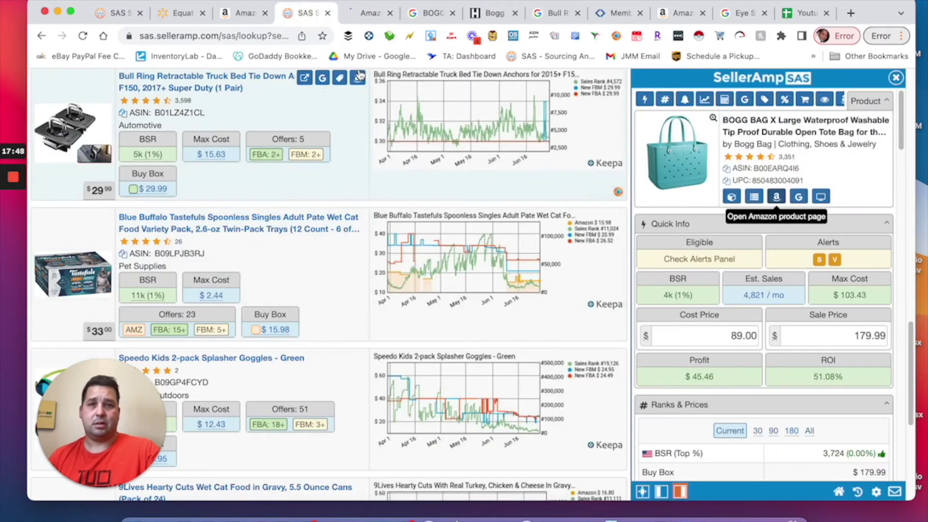
click(370, 13)
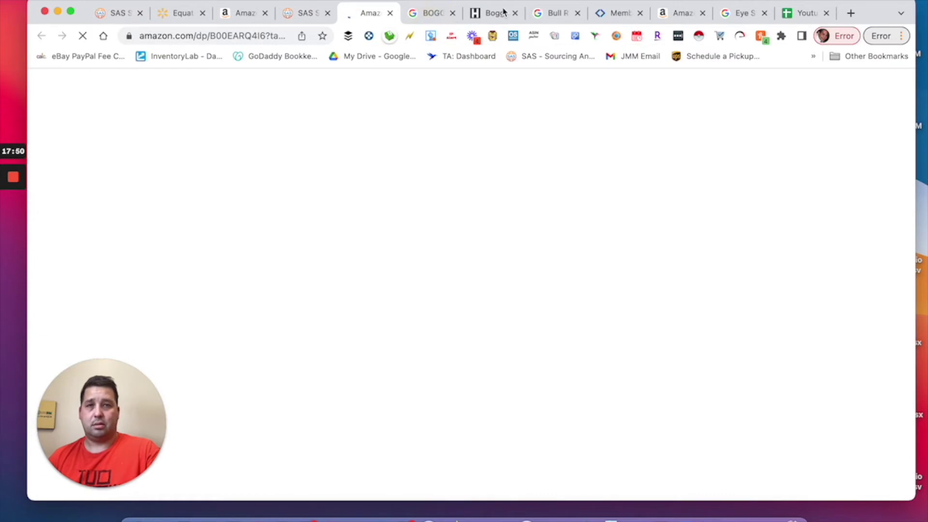
Review the Hibbett listing for the turquoise Bogg Bag Original Tote, checking its price, size and availability.
key(ctrl+Tab)
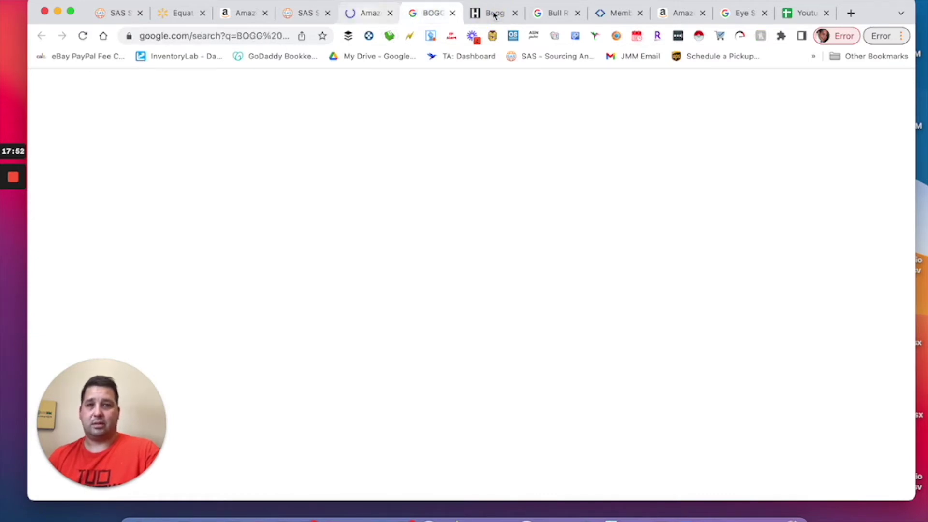
click(490, 23)
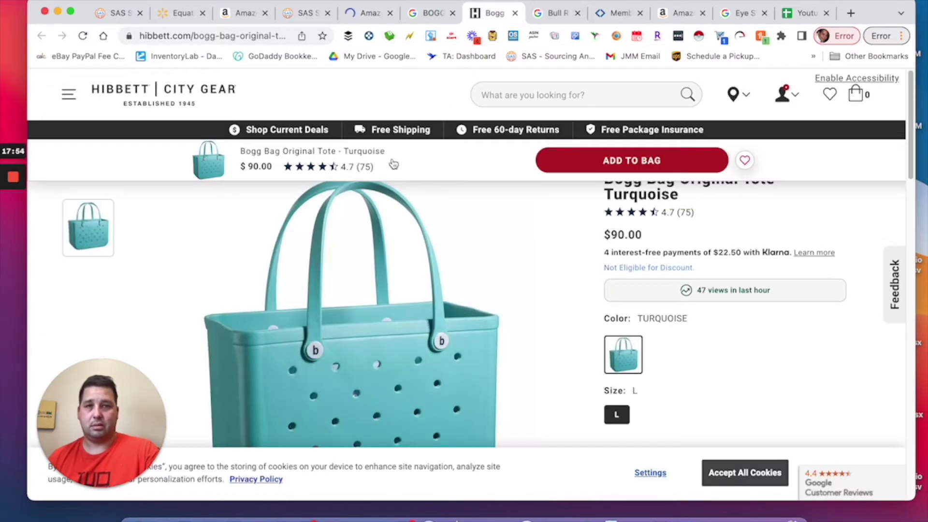
scroll(356, 196, down, 5)
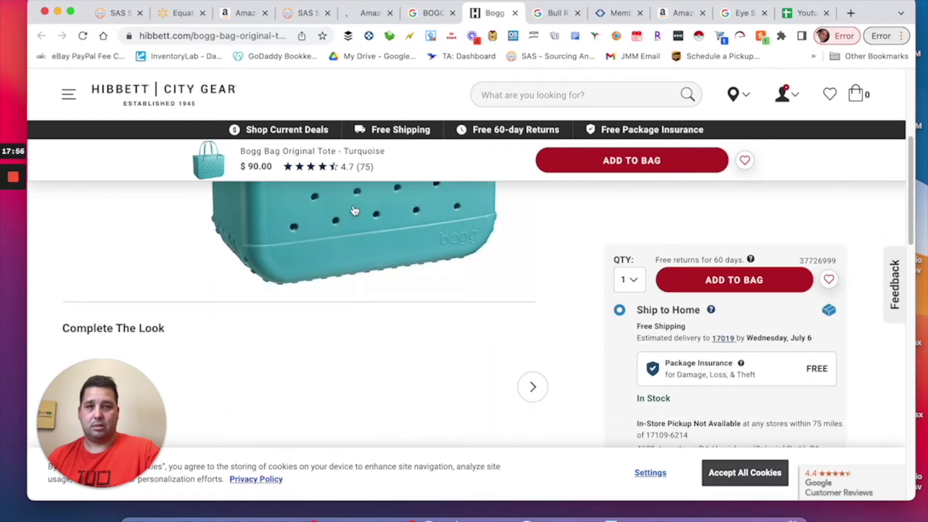
scroll(355, 210, down, 5)
scroll(353, 209, up, 10)
scroll(351, 209, up, 2)
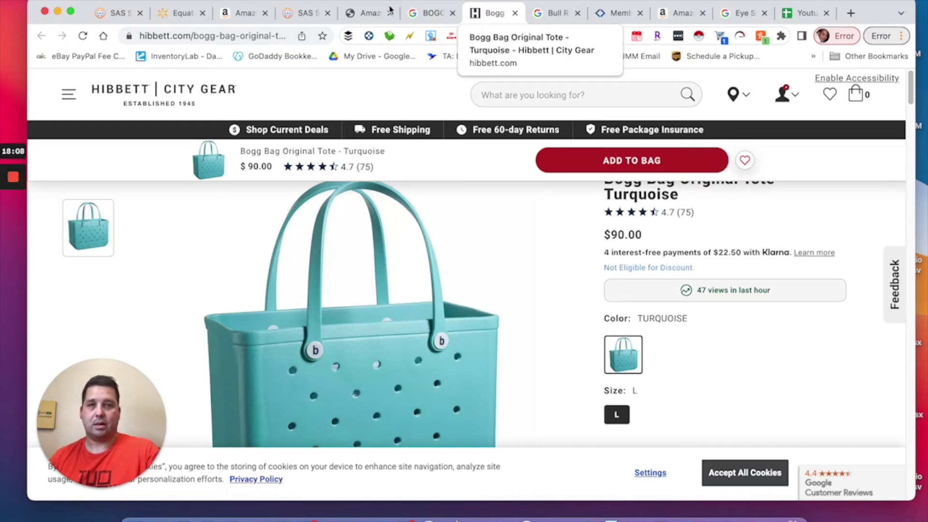
Close the Hibbett listing, Bull Ring search, Sam's Club page and other leftover product tabs, keeping the Bogg Bag search and tracking spreadsheet.
click(432, 13)
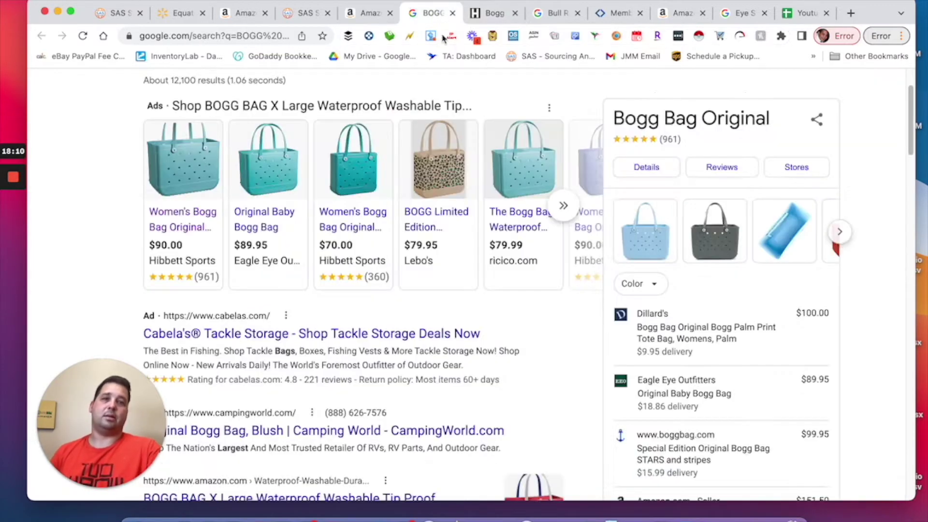
middle_click(494, 14)
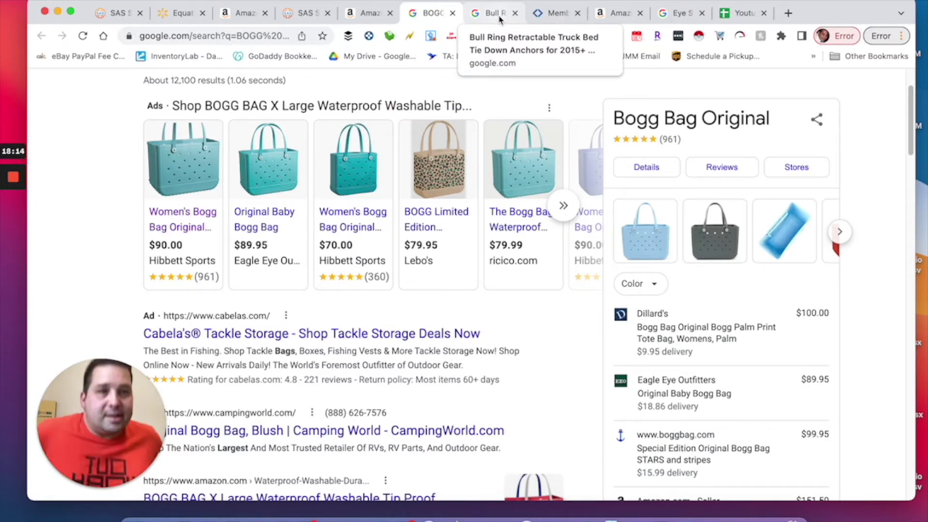
click(531, 13)
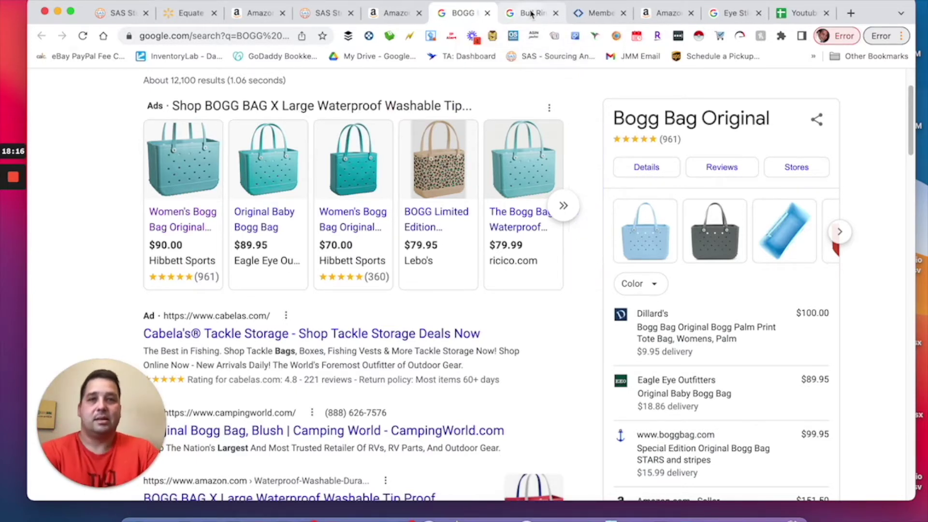
click(557, 14)
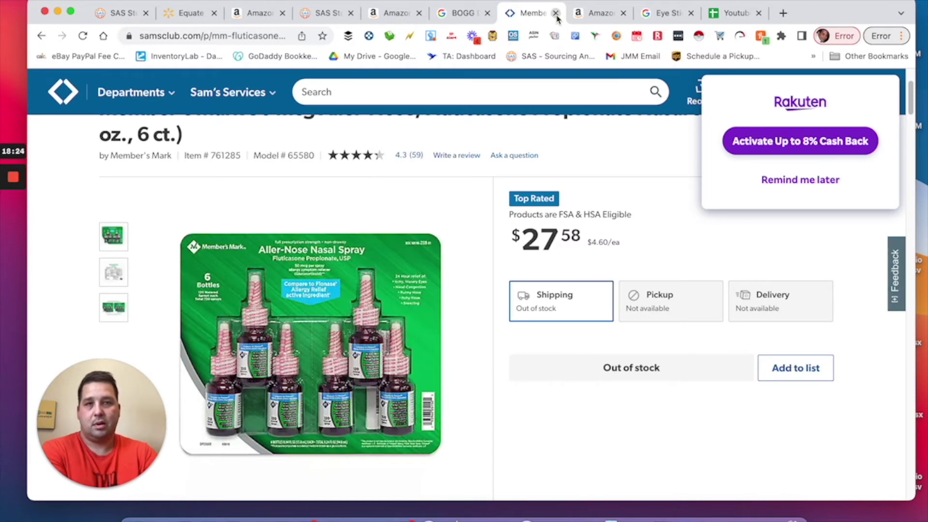
click(557, 15)
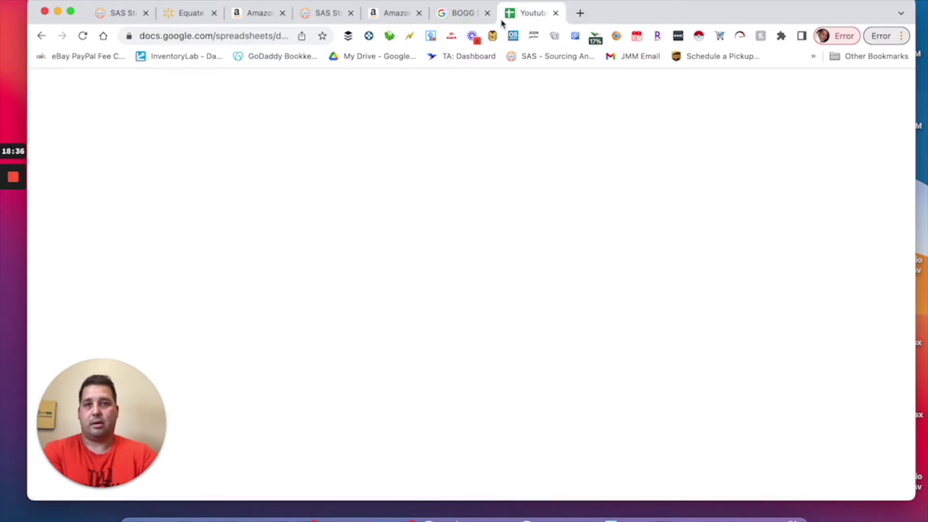
Shorten the existing Bogg Bag Google query to "BOGG BAG extra Large" and run the search again.
click(481, 14)
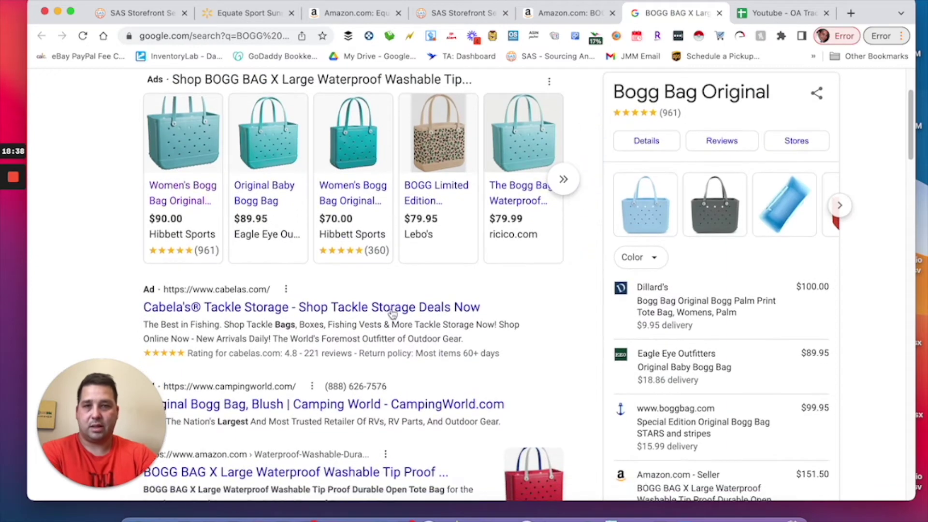
scroll(390, 313, up, 3)
click(366, 95)
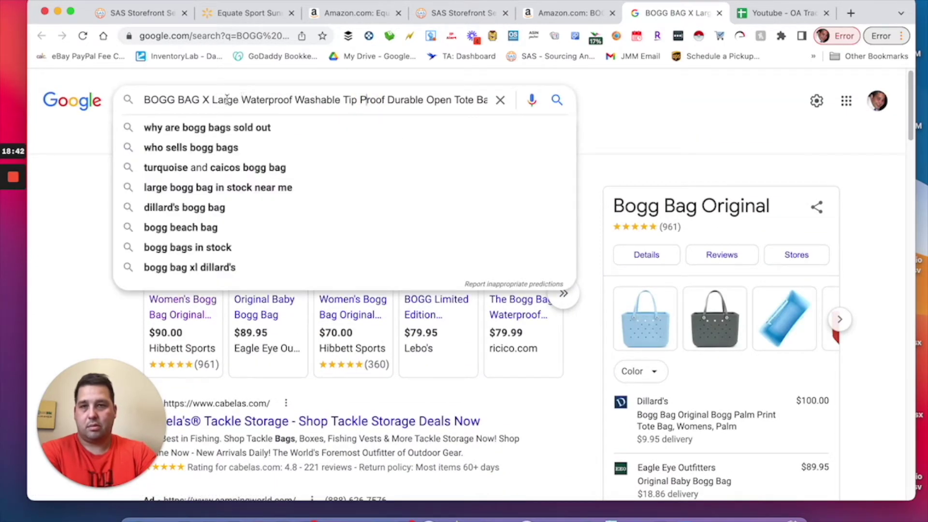
drag(244, 100, 531, 97)
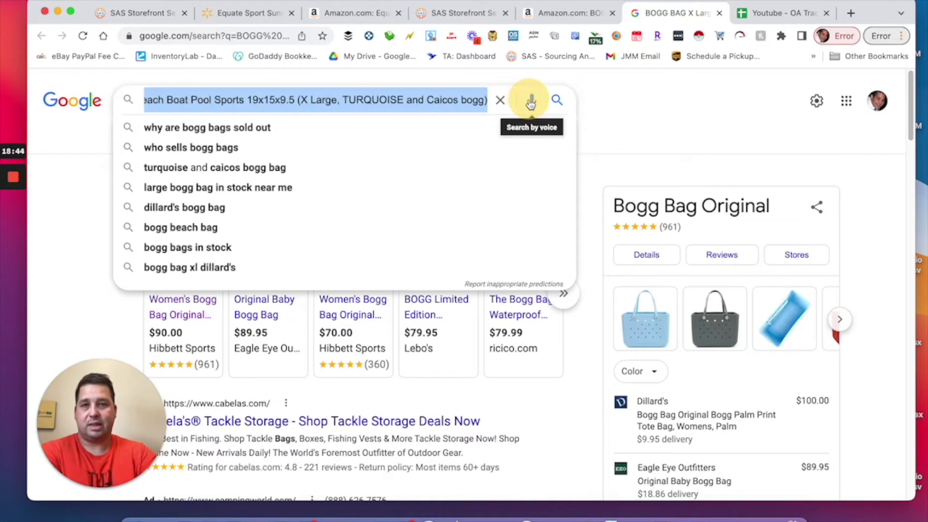
key(BackSpace)
click(212, 100)
key(BackSpace)
key(BackSpace)
text(extrta)
key(Return)
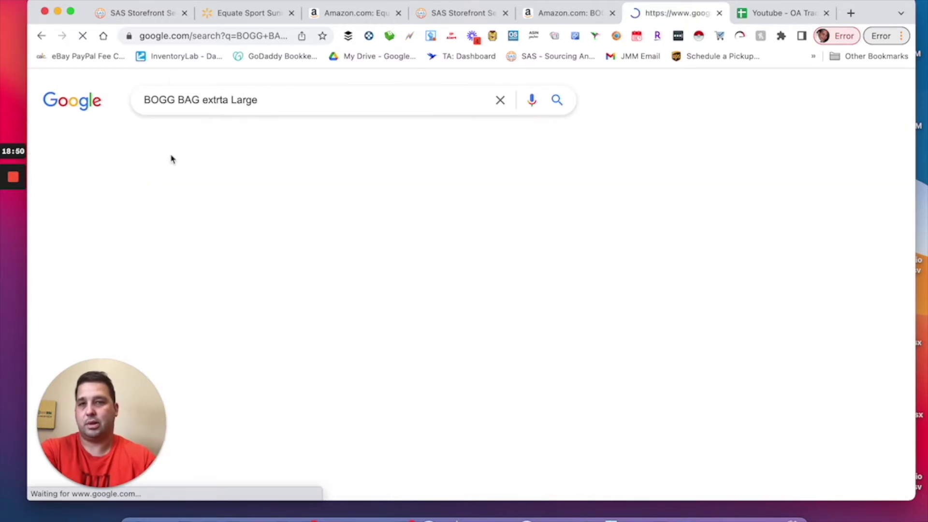
click(342, 204)
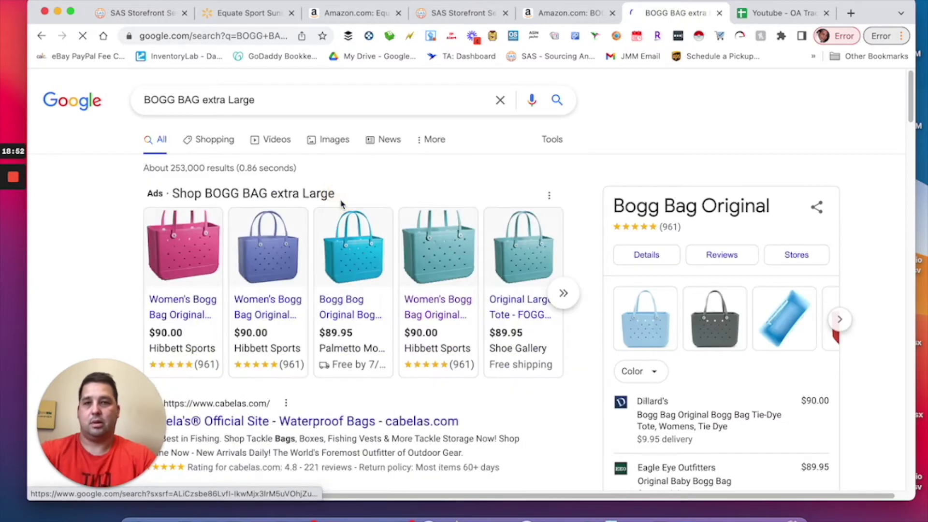
Open the boggbag.com "x bogg bag" result and the Dillard's Original Bogg Bag Tote result in separate new tabs.
scroll(287, 191, down, 5)
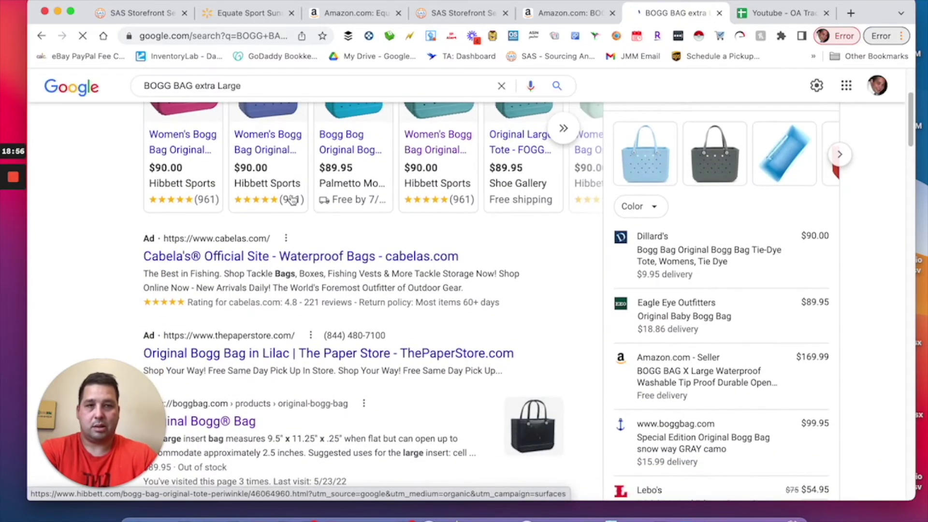
scroll(290, 199, down, 2)
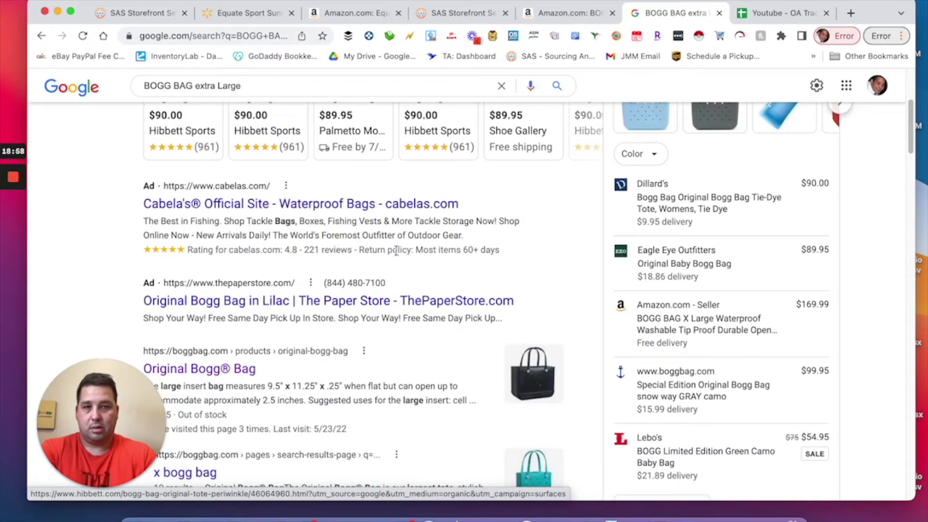
scroll(354, 251, down, 8)
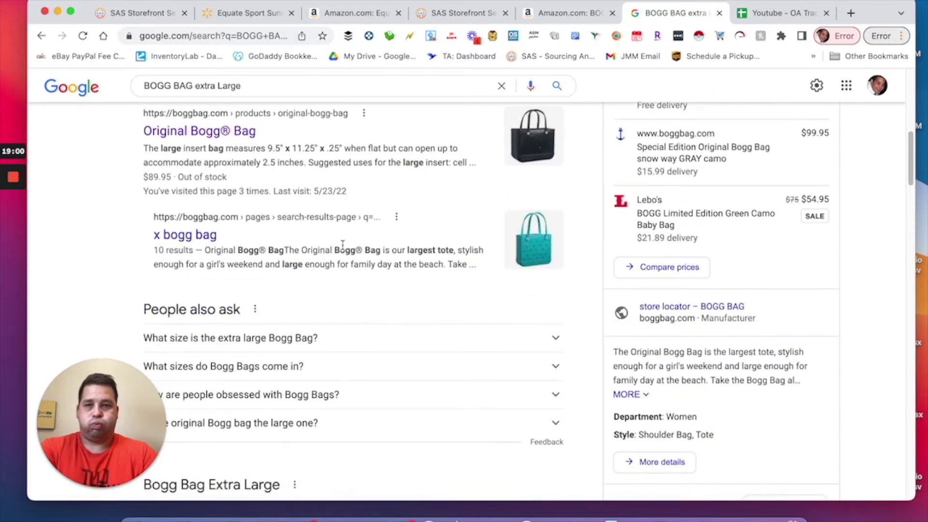
scroll(343, 244, down, 2)
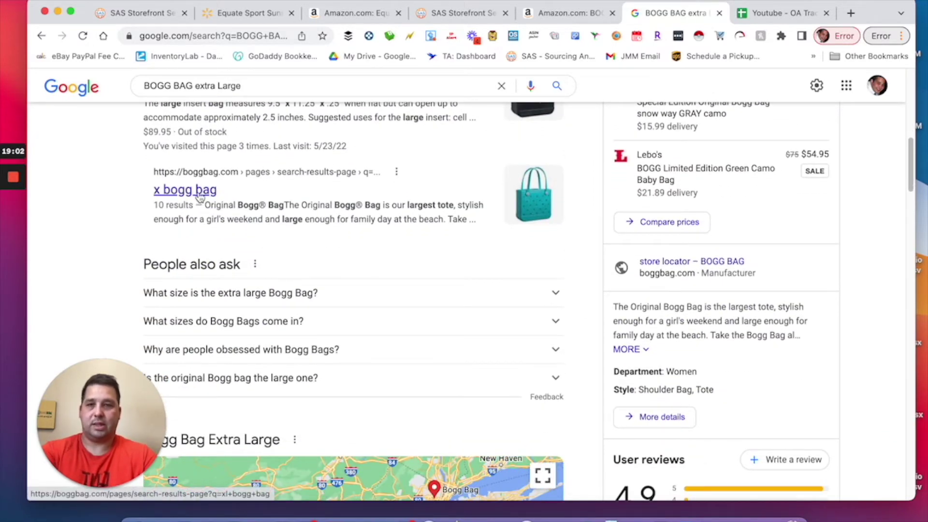
super+click(200, 198)
scroll(386, 269, down, 8)
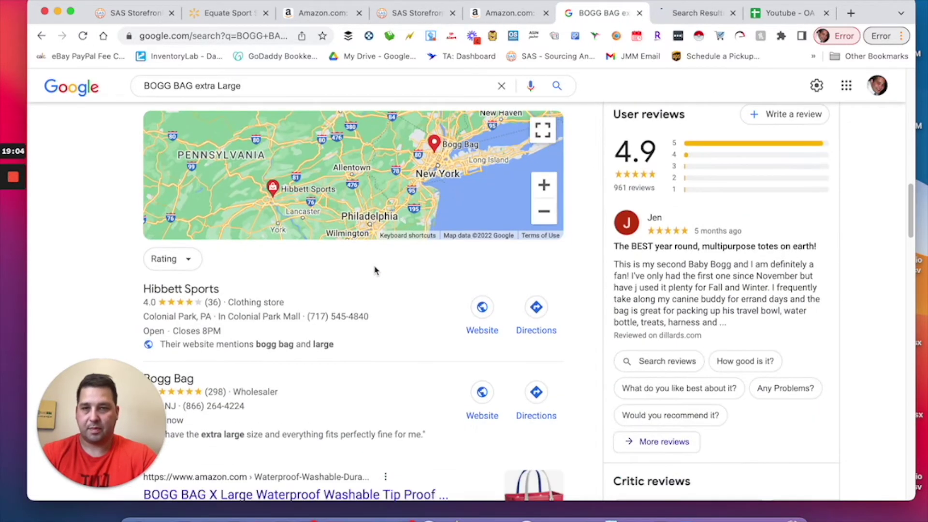
scroll(376, 270, down, 9)
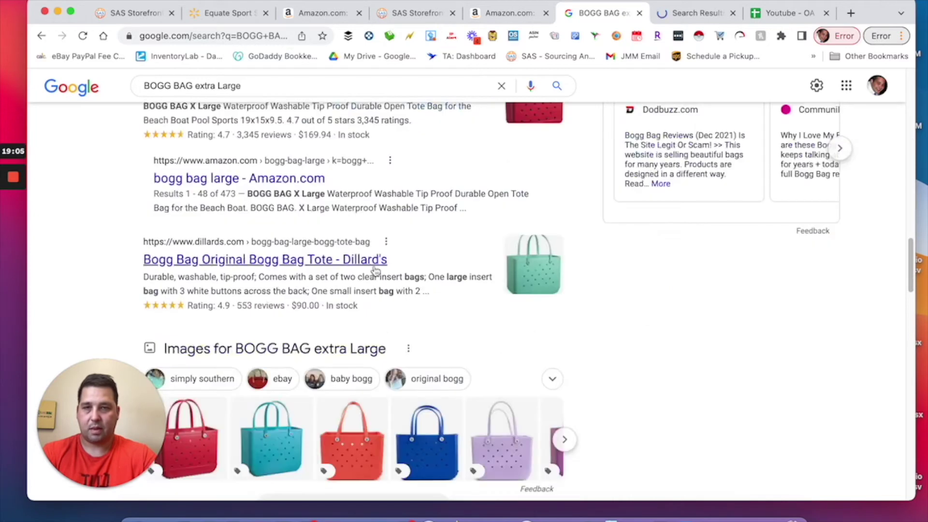
super+click(340, 264)
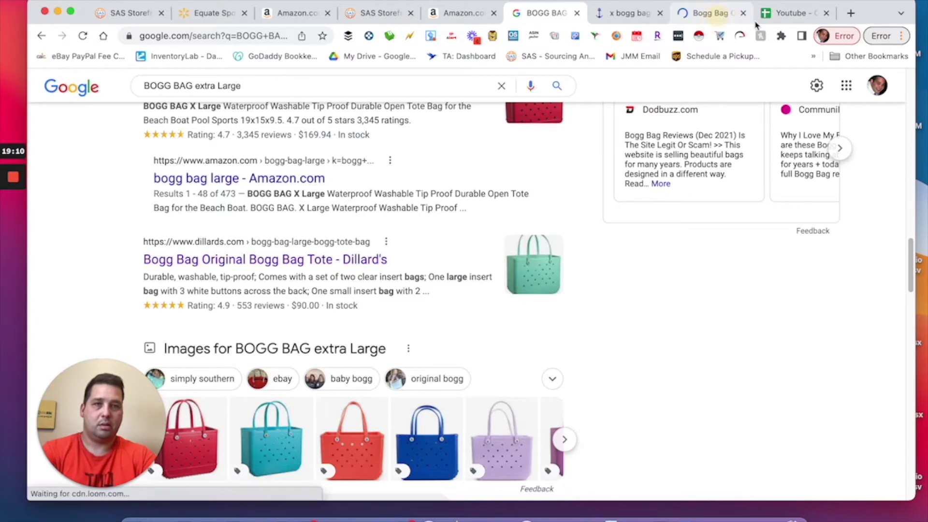
Examine the Dillard's Original Bogg Bag Tote page for its price, color options, description and dimensions.
click(716, 17)
scroll(439, 194, down, 3)
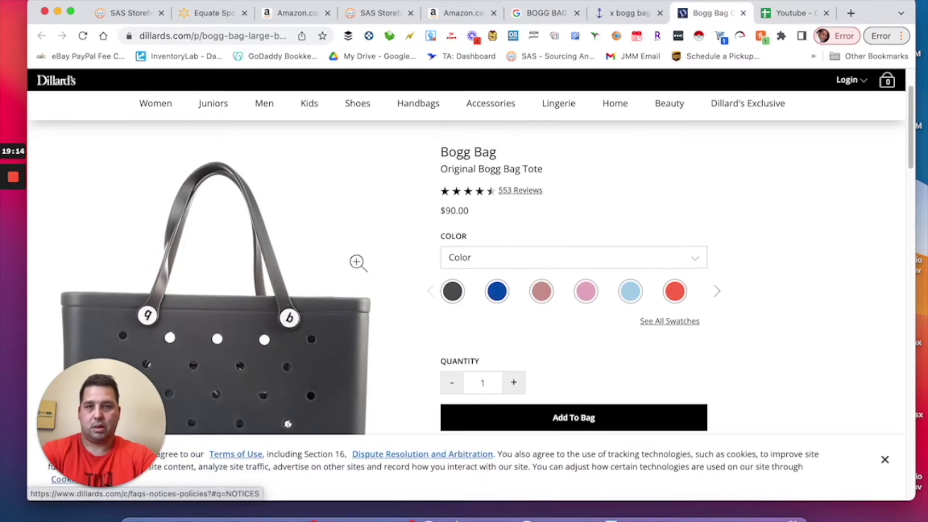
scroll(357, 261, down, 5)
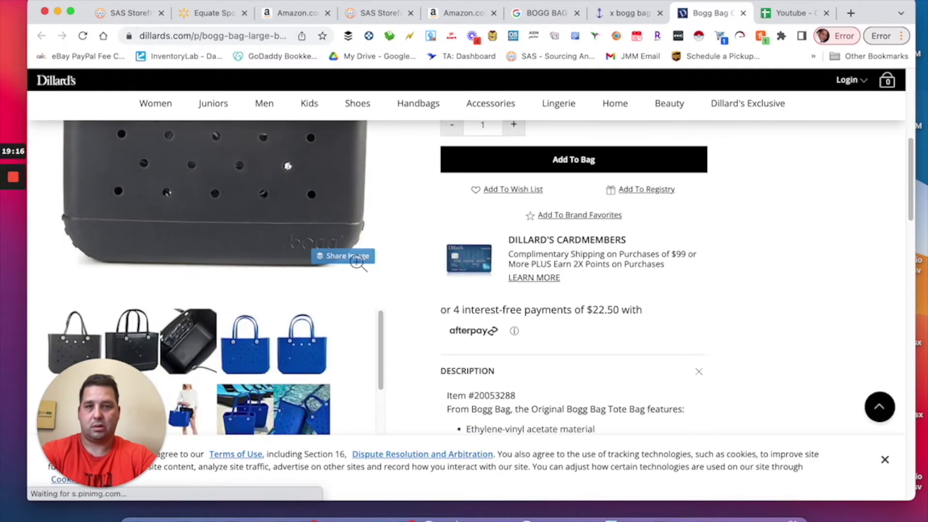
scroll(353, 259, down, 2)
scroll(354, 257, down, 3)
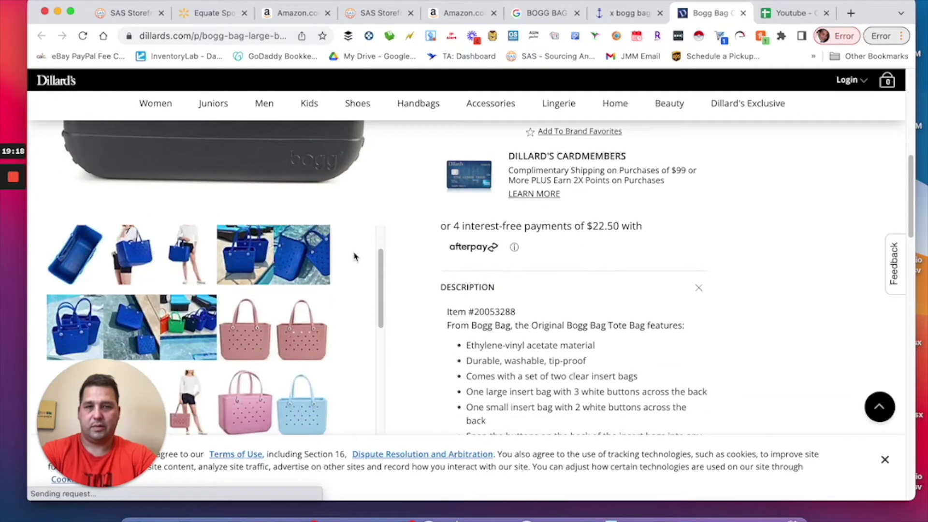
scroll(398, 276, down, 5)
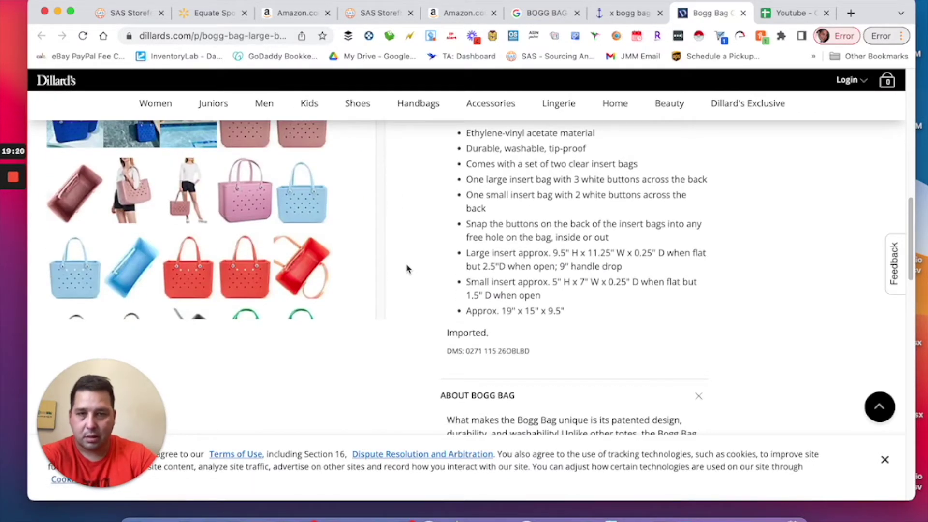
scroll(407, 269, up, 1)
scroll(407, 268, up, 9)
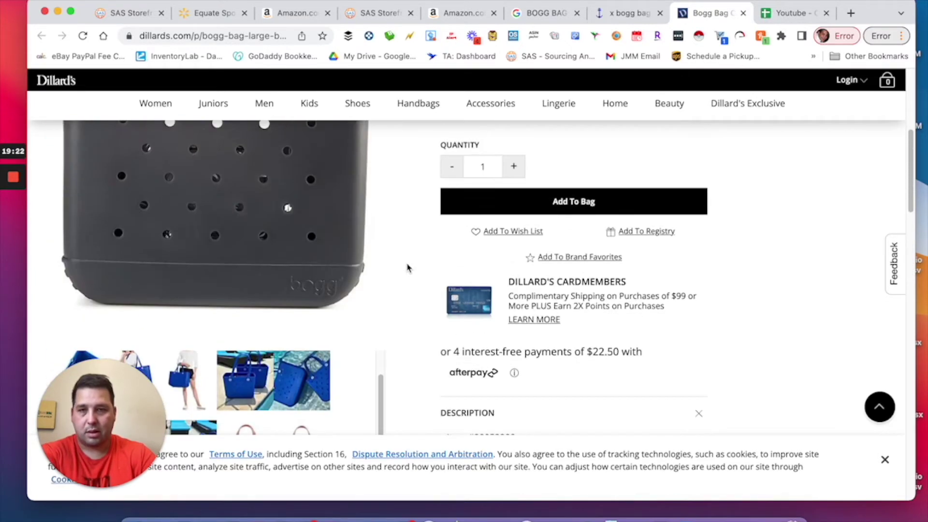
scroll(578, 178, up, 3)
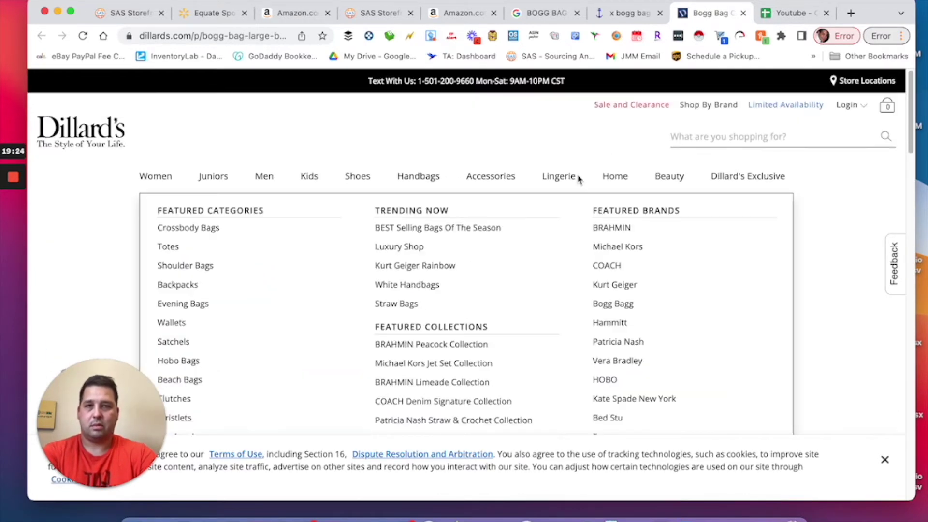
scroll(740, 301, down, 4)
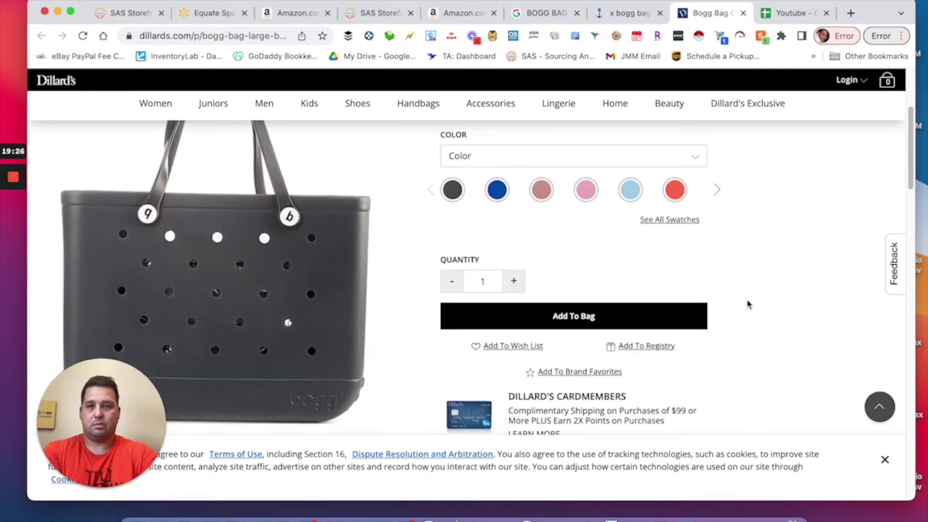
scroll(767, 311, up, 3)
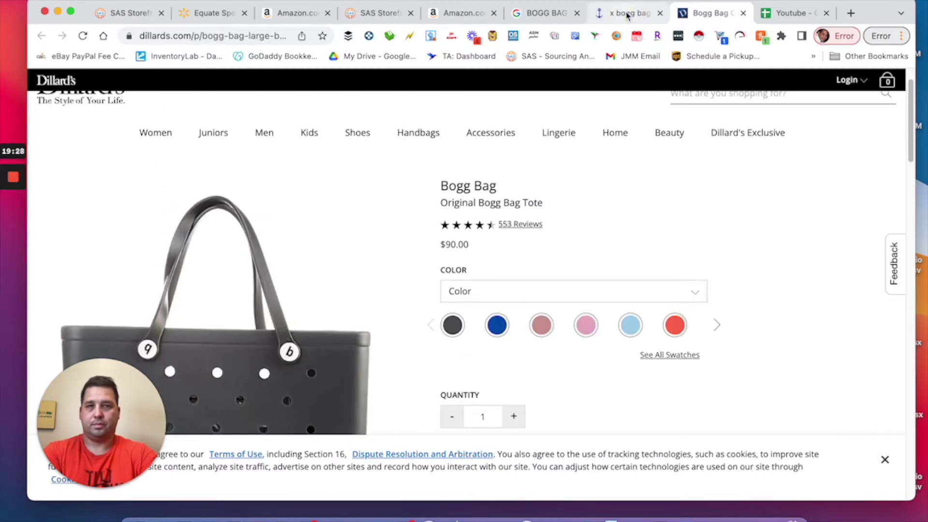
Open the Original Bogg Bag product page from the boggbag.com search results.
click(627, 15)
scroll(531, 194, down, 10)
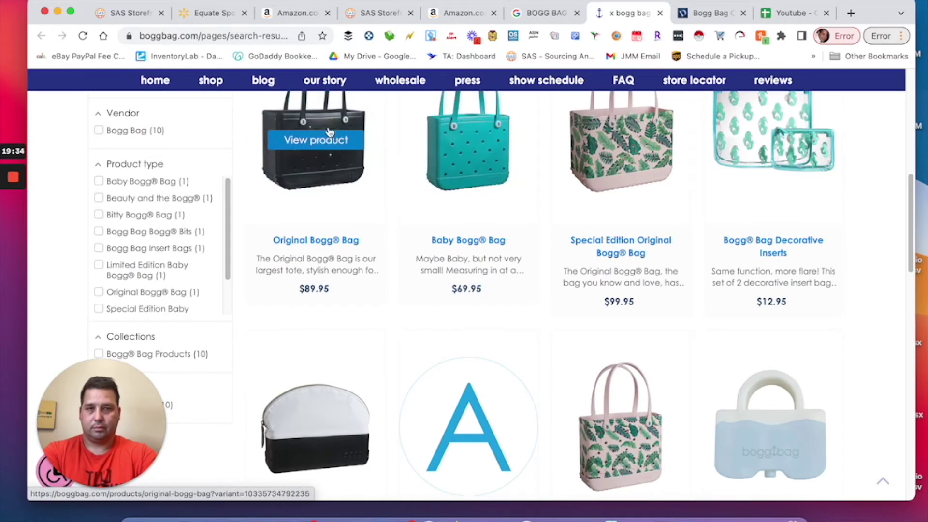
click(333, 138)
scroll(368, 269, down, 5)
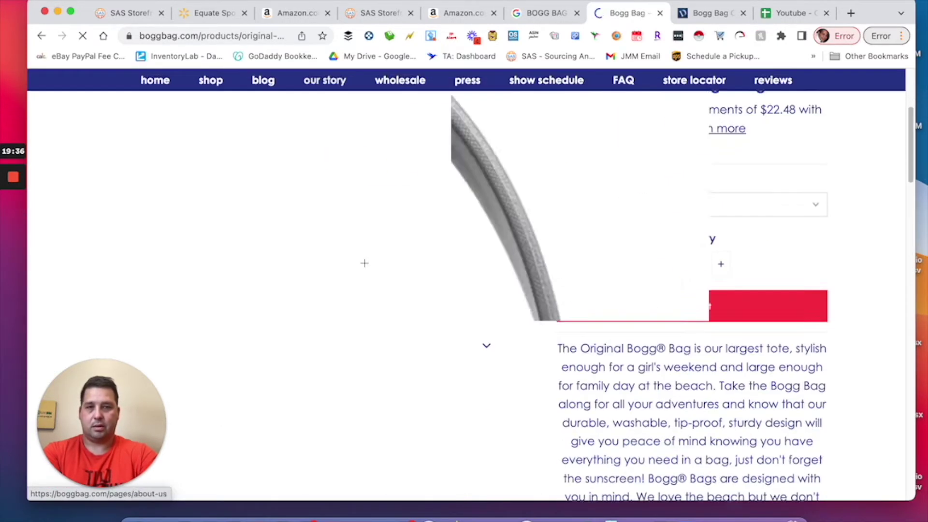
Check the Original Bogg Bag's color choices, price, availability and description on boggbag.com, keeping the F.O.G.G. bogg color selected.
click(702, 187)
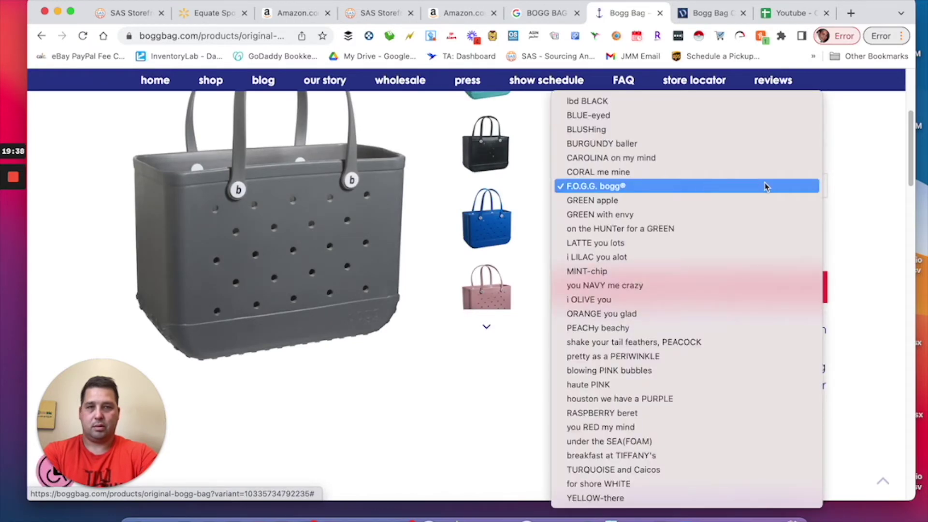
click(765, 186)
scroll(835, 231, up, 2)
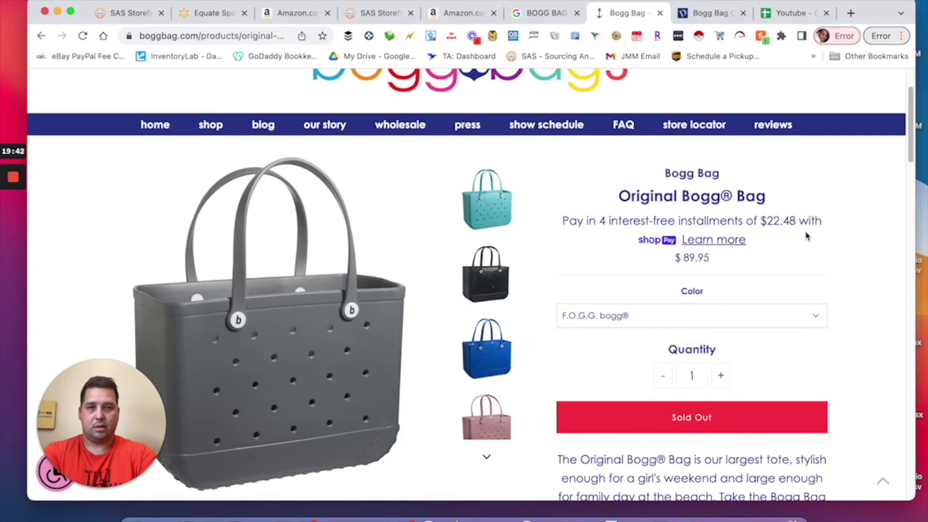
scroll(555, 307, down, 7)
scroll(557, 311, down, 15)
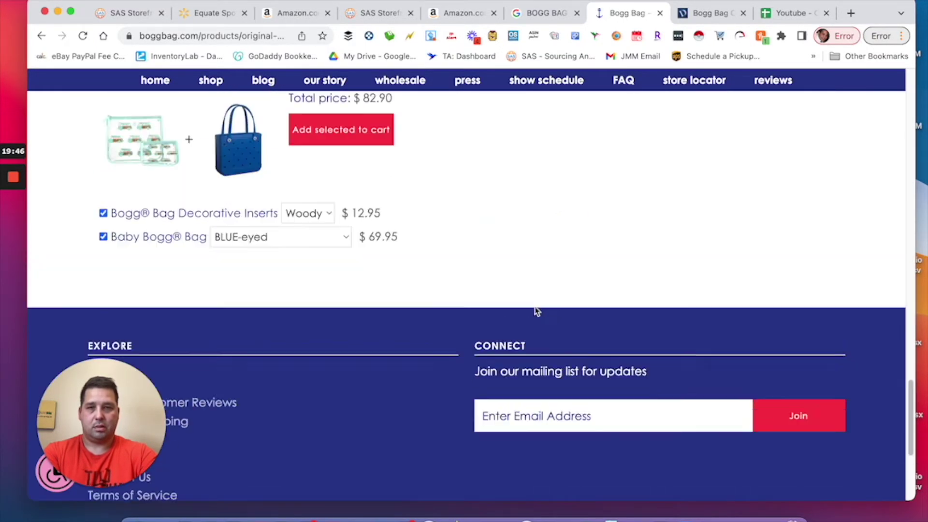
scroll(385, 261, up, 4)
scroll(386, 247, up, 20)
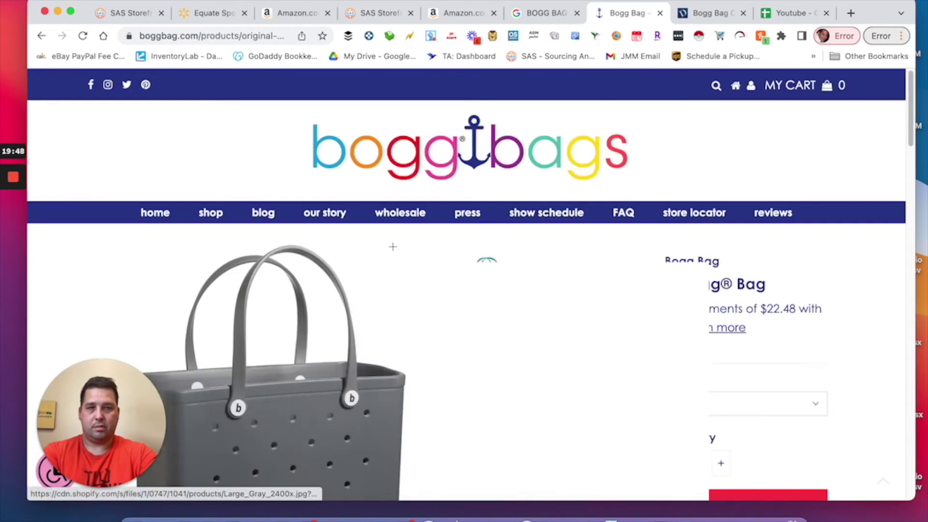
Return to the "BOGG BAG extra Large" Google results and review the store and product listings for other sellers.
click(522, 18)
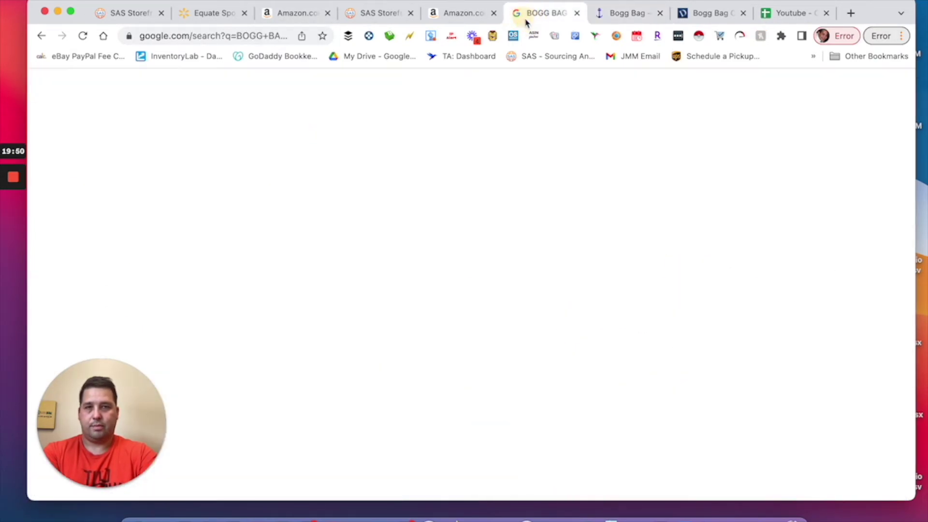
scroll(389, 244, up, 8)
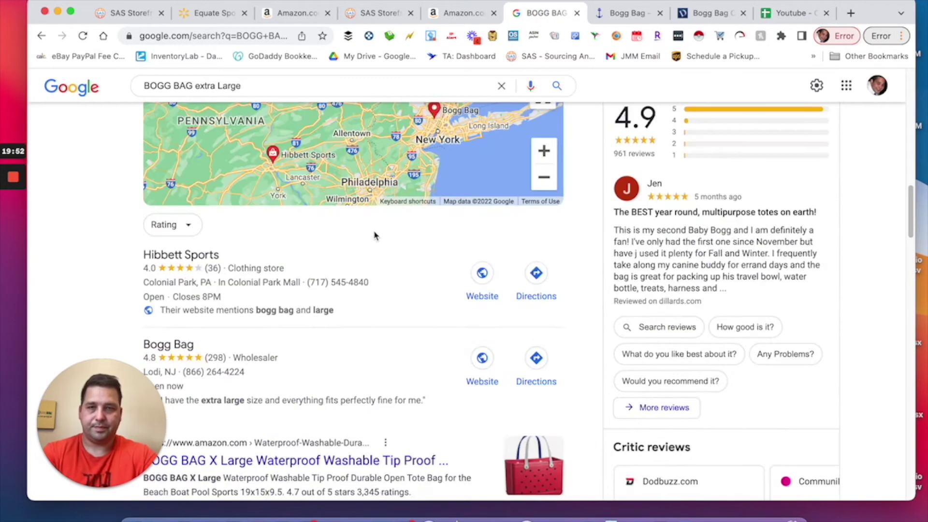
scroll(386, 247, down, 15)
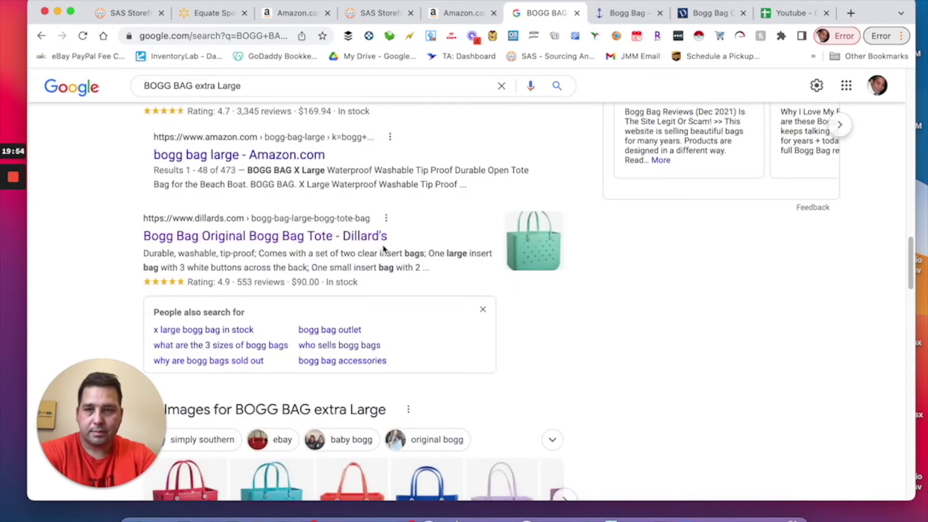
Open the full boggbag.com shop catalog and examine its bags, sizes and prices for an extra-large tote.
click(644, 14)
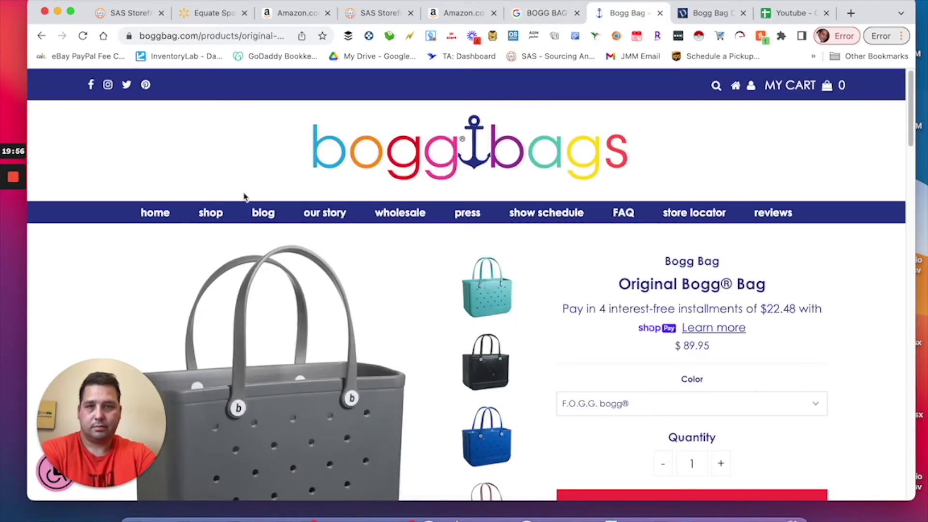
click(222, 218)
scroll(501, 214, down, 3)
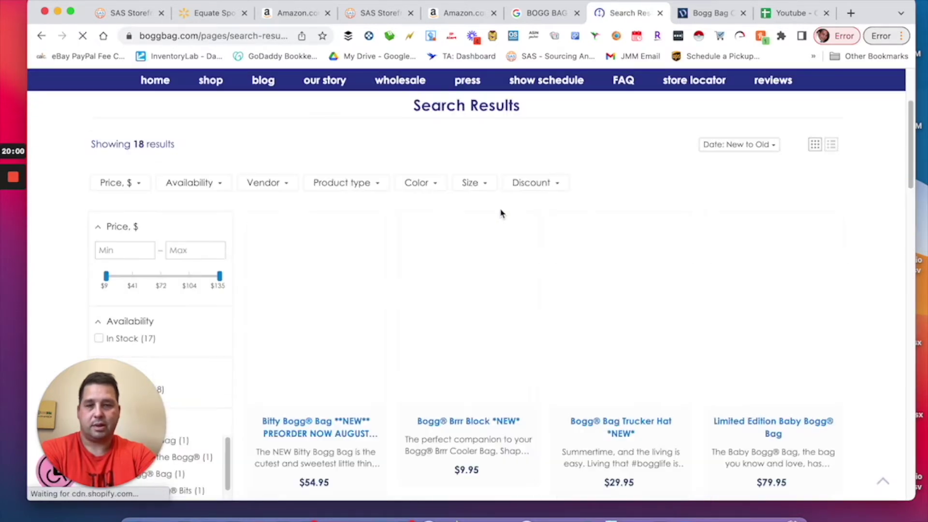
scroll(502, 213, down, 2)
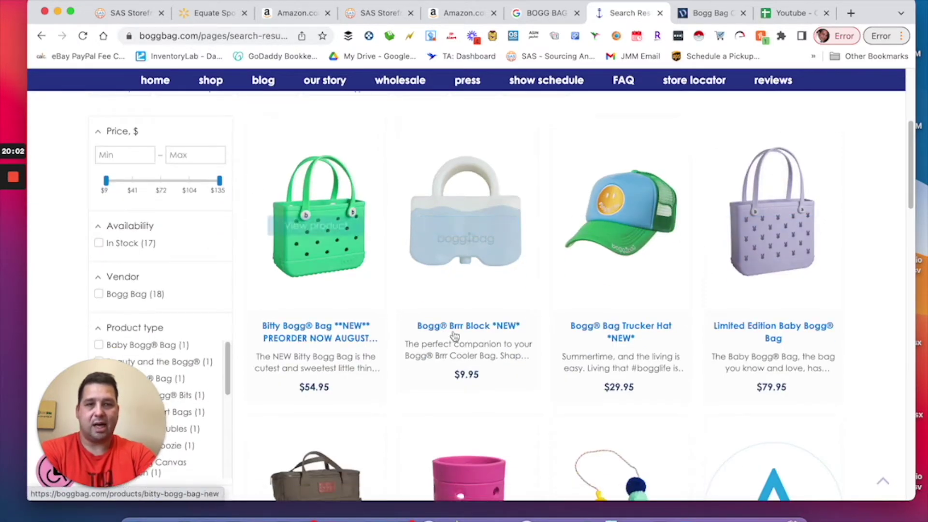
scroll(469, 273, down, 3)
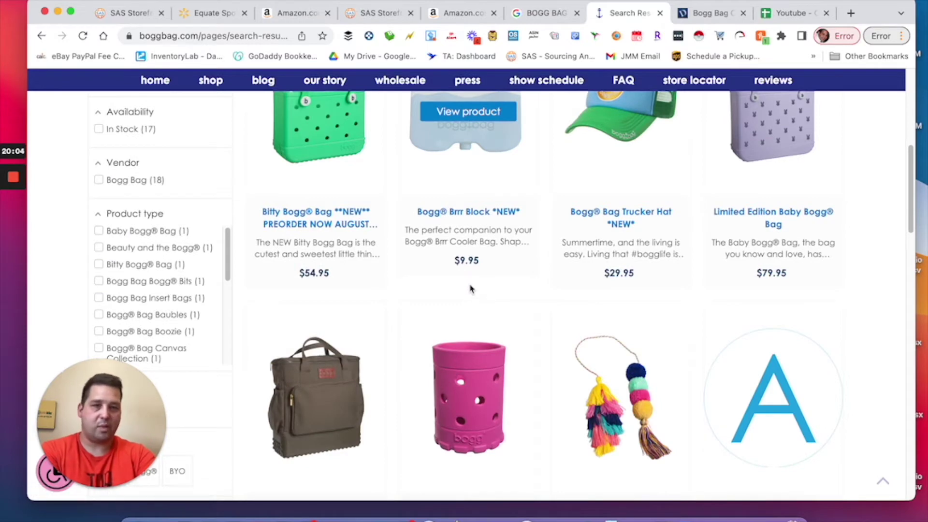
scroll(471, 289, down, 5)
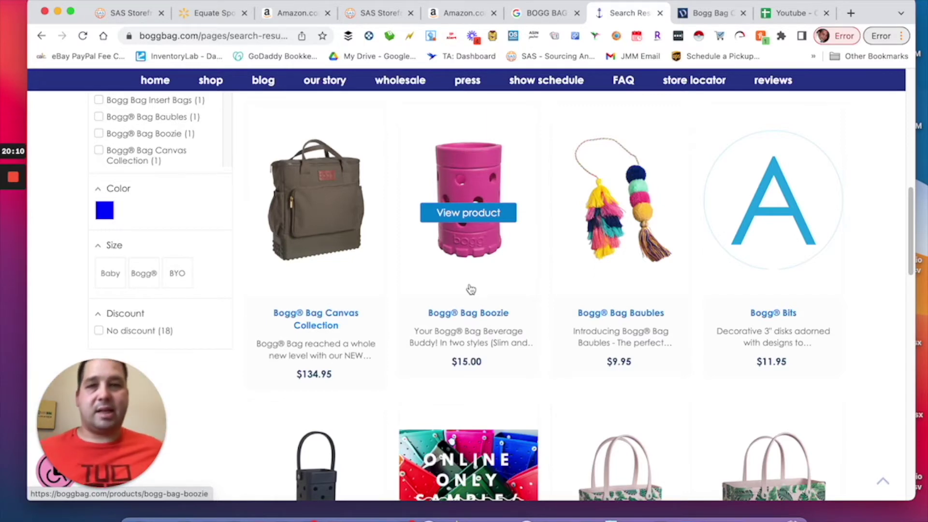
scroll(375, 363, down, 4)
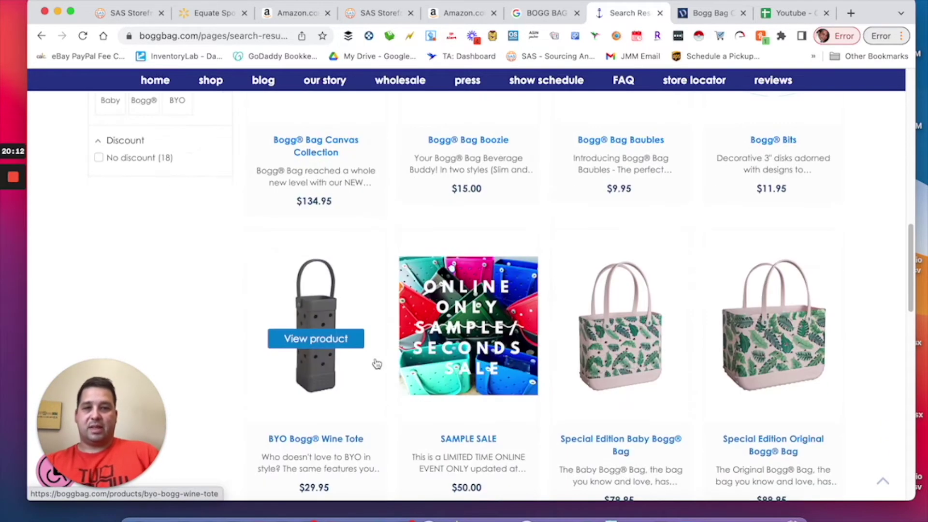
scroll(358, 356, down, 5)
scroll(363, 353, down, 5)
scroll(369, 349, up, 20)
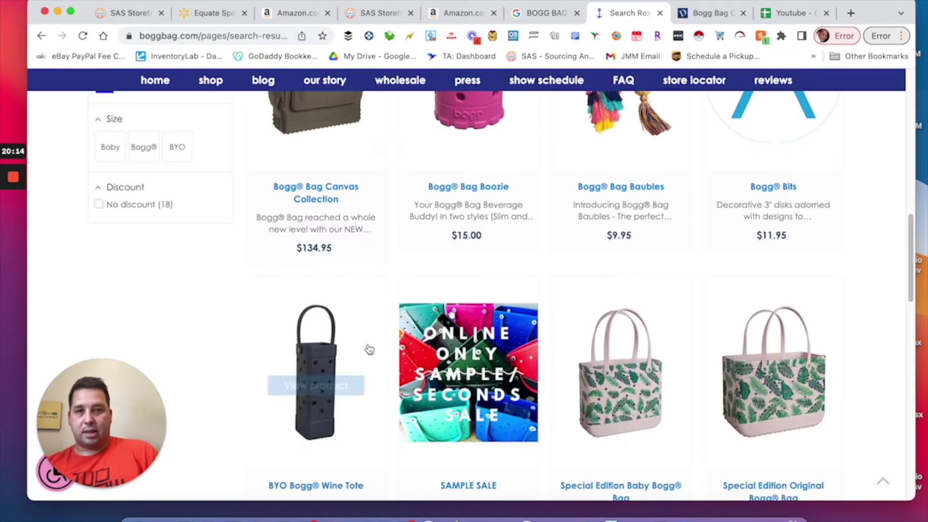
scroll(376, 347, up, 5)
scroll(387, 341, down, 5)
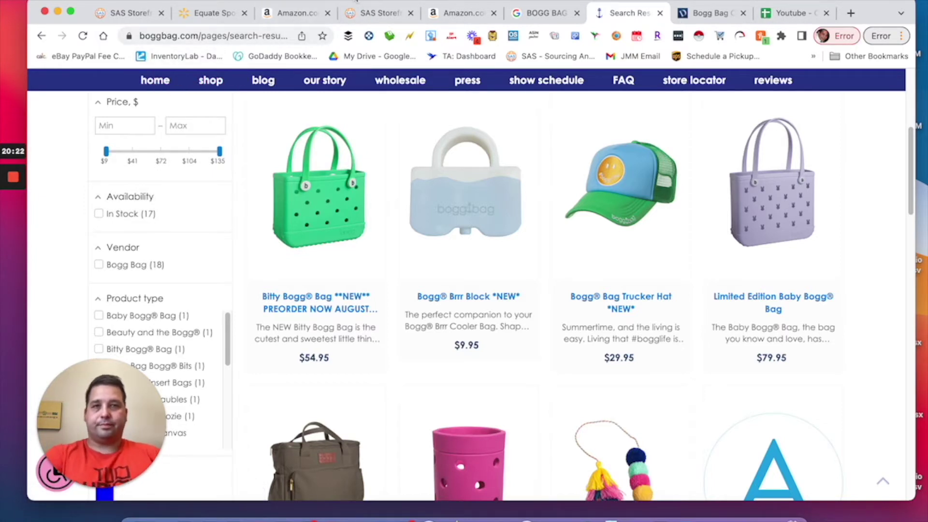
Go back to the Google results and examine the remaining first-page listings for other retailers' Bogg Bag prices and stock.
click(201, 13)
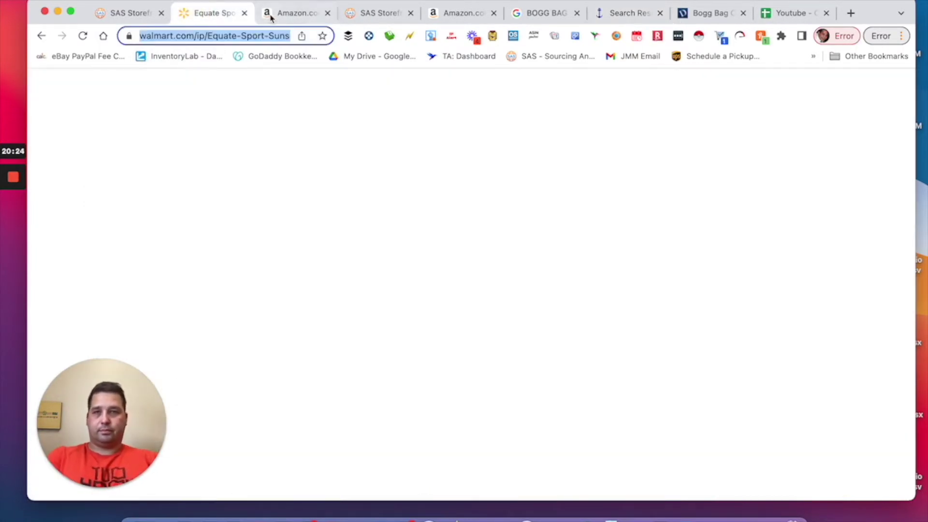
click(273, 15)
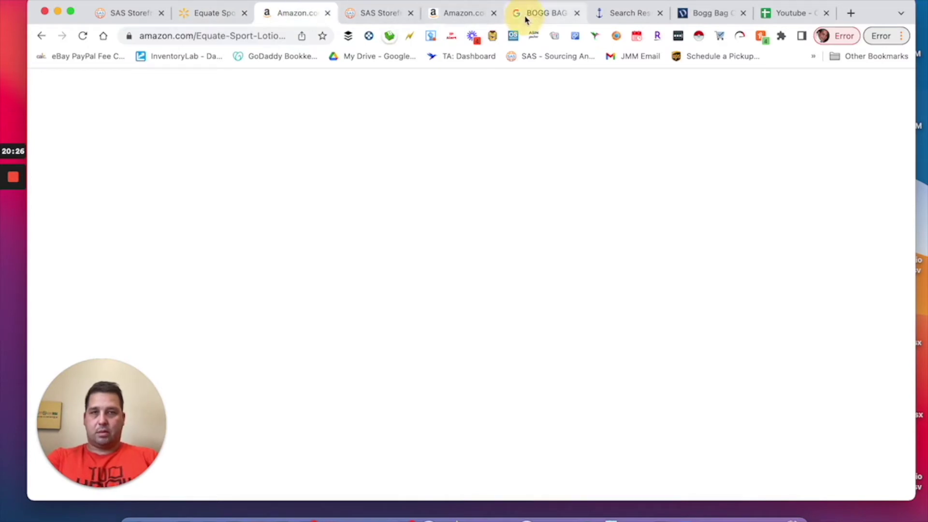
click(541, 13)
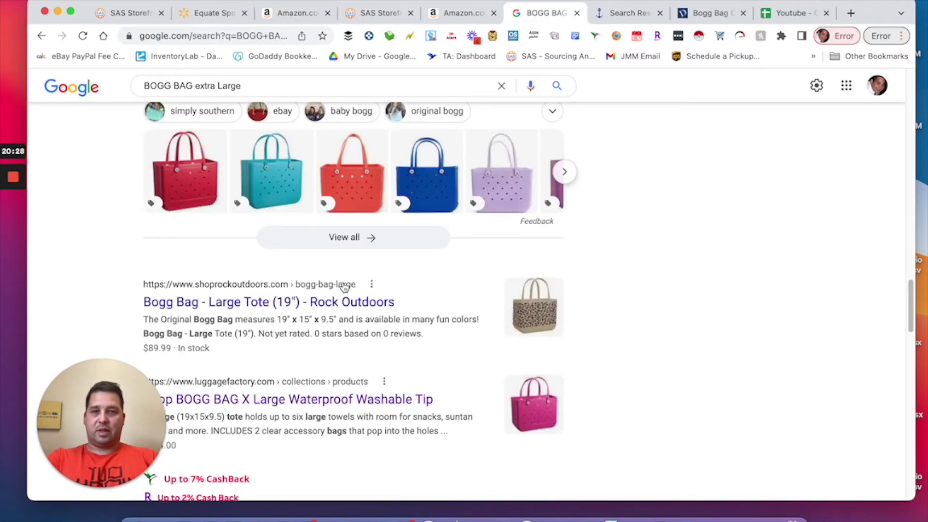
scroll(321, 289, down, 3)
scroll(321, 285, down, 2)
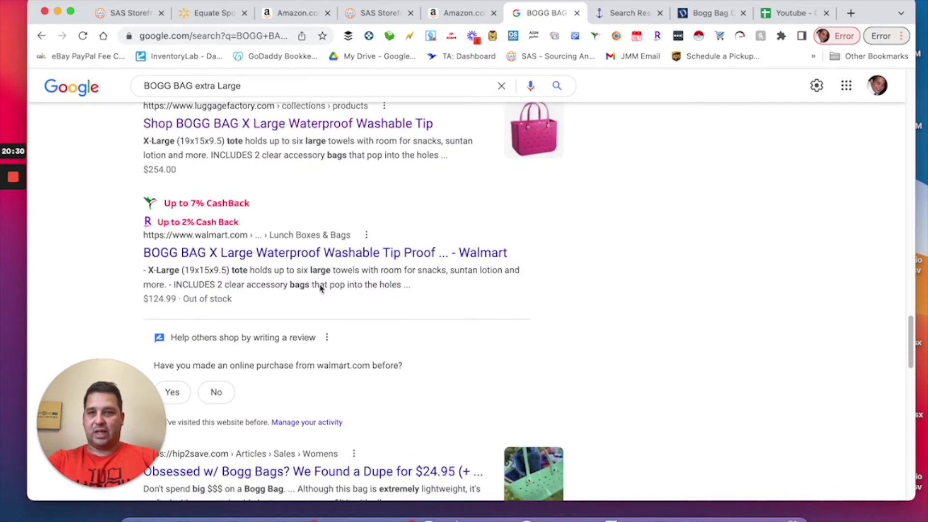
scroll(314, 288, up, 3)
scroll(315, 288, down, 8)
scroll(315, 290, down, 15)
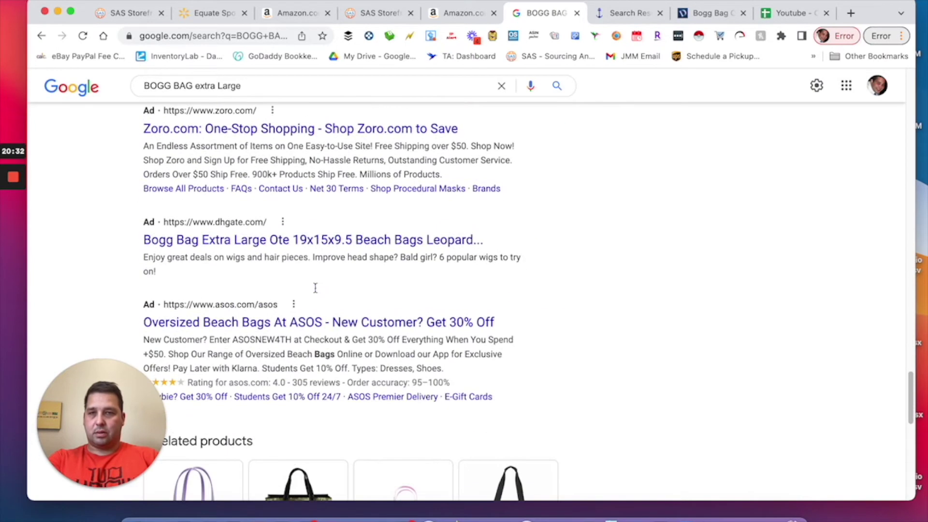
scroll(315, 295, down, 1)
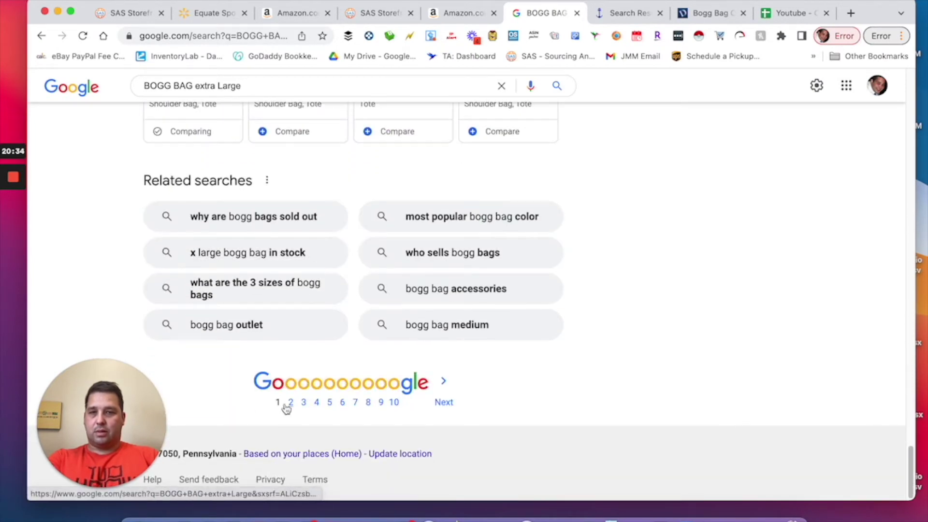
Open page 2 of the Google results and expand the shopping ads to compare more Bogg Bag offers.
click(291, 403)
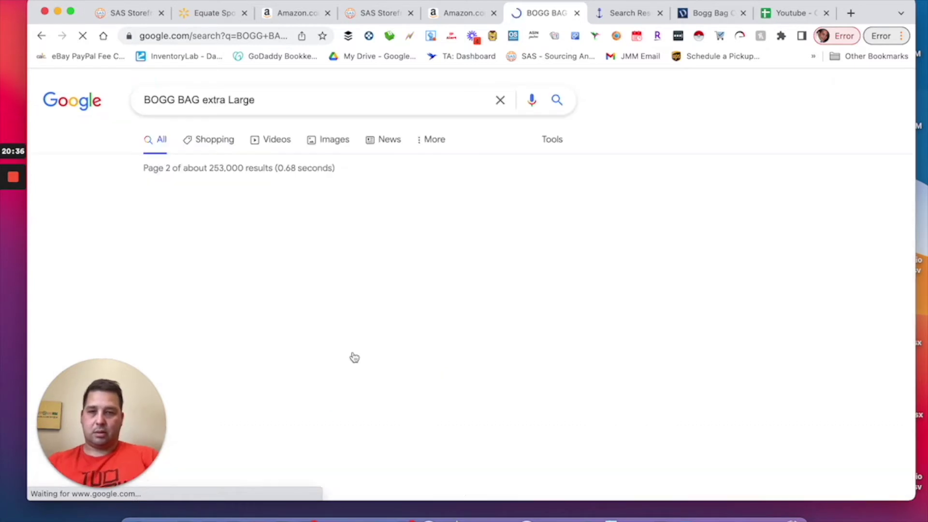
scroll(457, 229, down, 1)
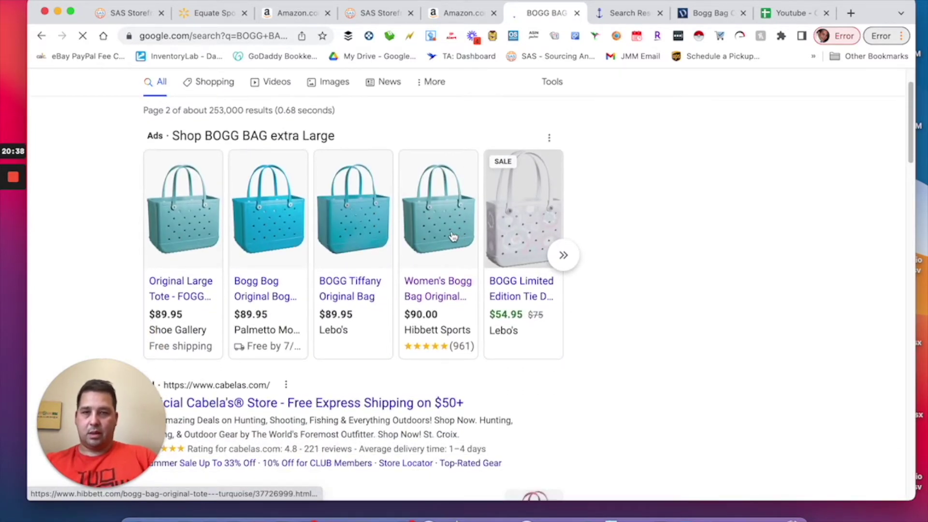
scroll(453, 237, down, 1)
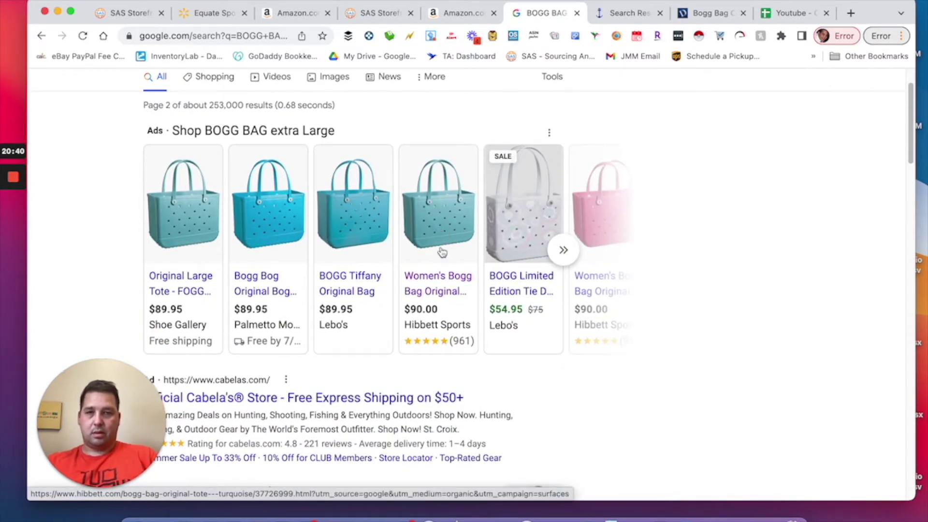
click(564, 249)
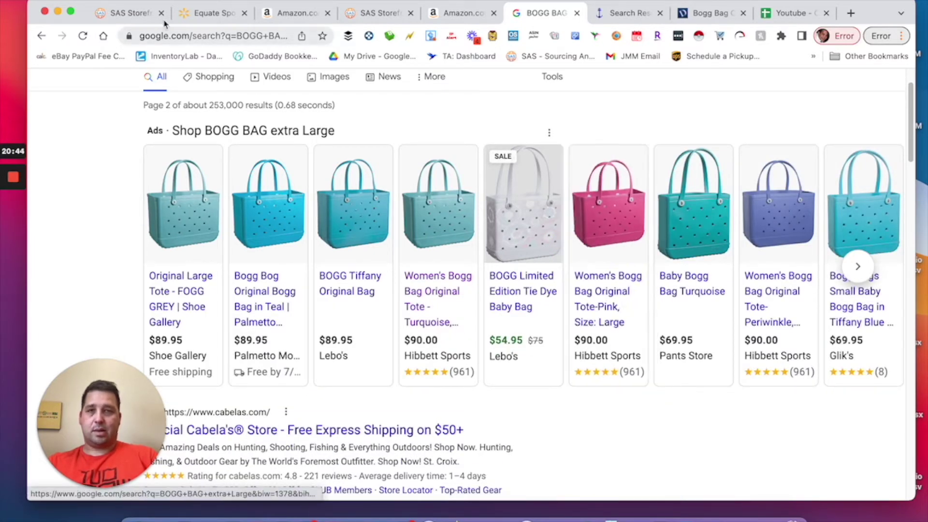
Examine the Amazon BOGG BAG X Large listing for its title, size, color options, price history and SellerAmp profit figures.
click(297, 11)
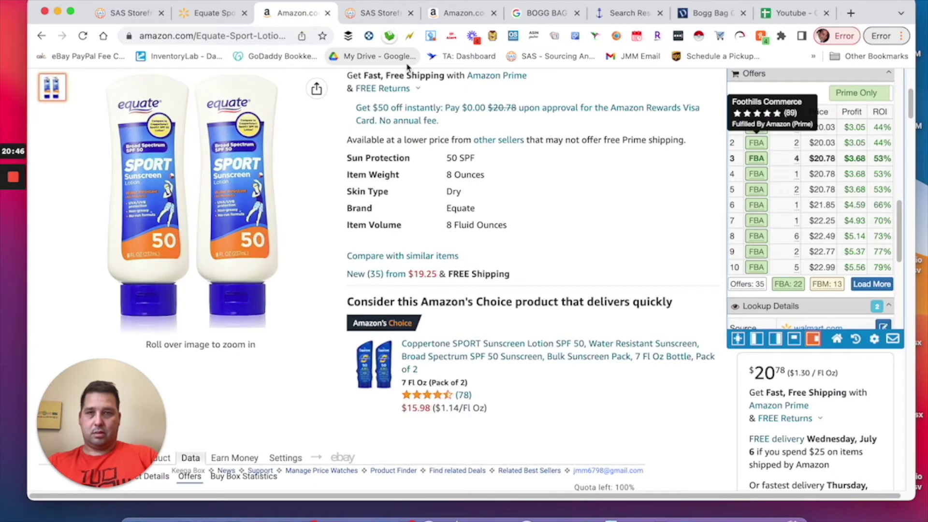
click(382, 14)
click(458, 15)
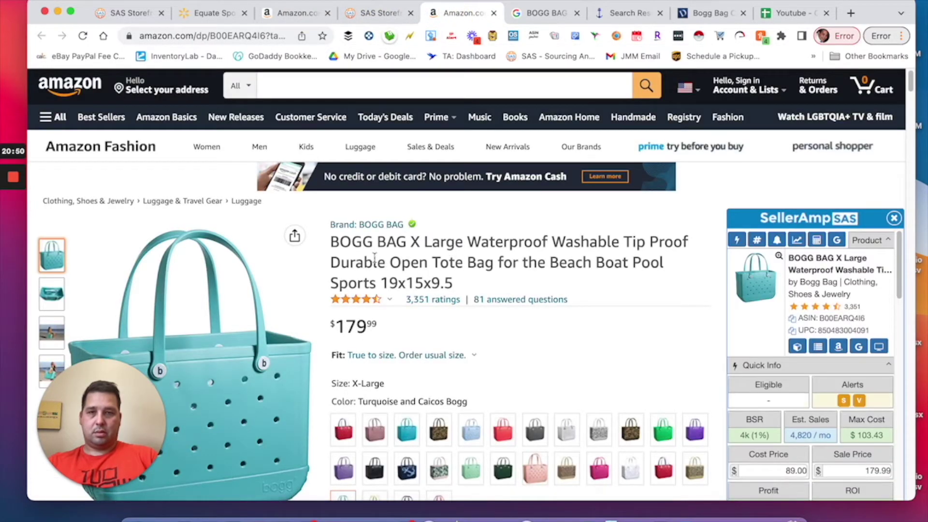
drag(351, 242, 440, 244)
scroll(448, 255, down, 3)
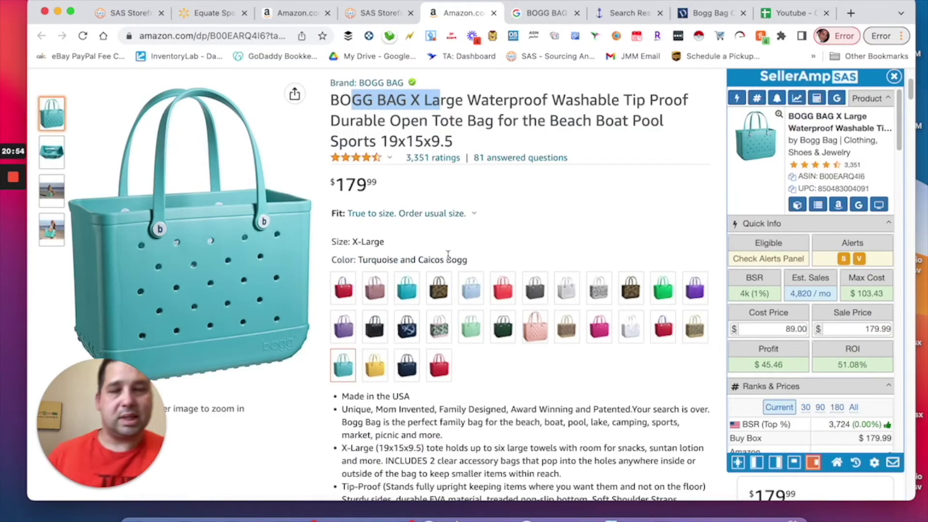
scroll(449, 185, down, 15)
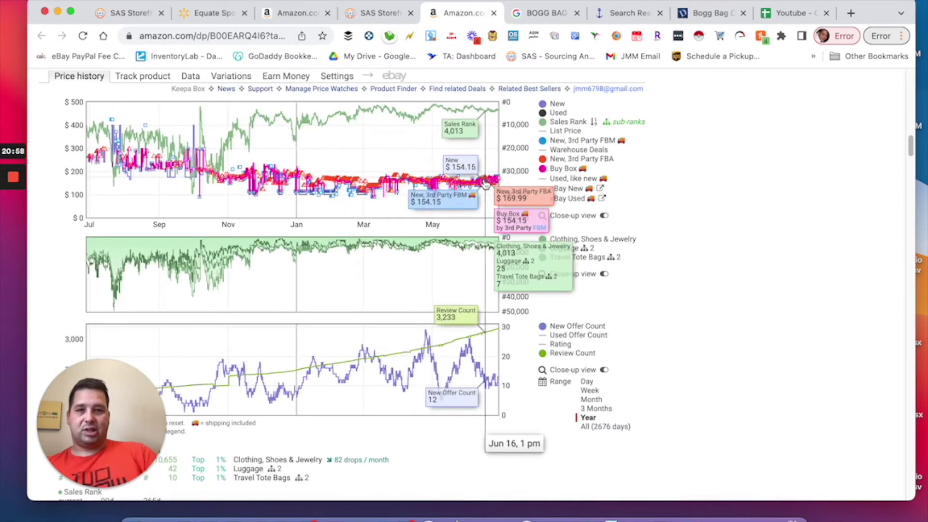
scroll(416, 217, up, 15)
click(426, 241)
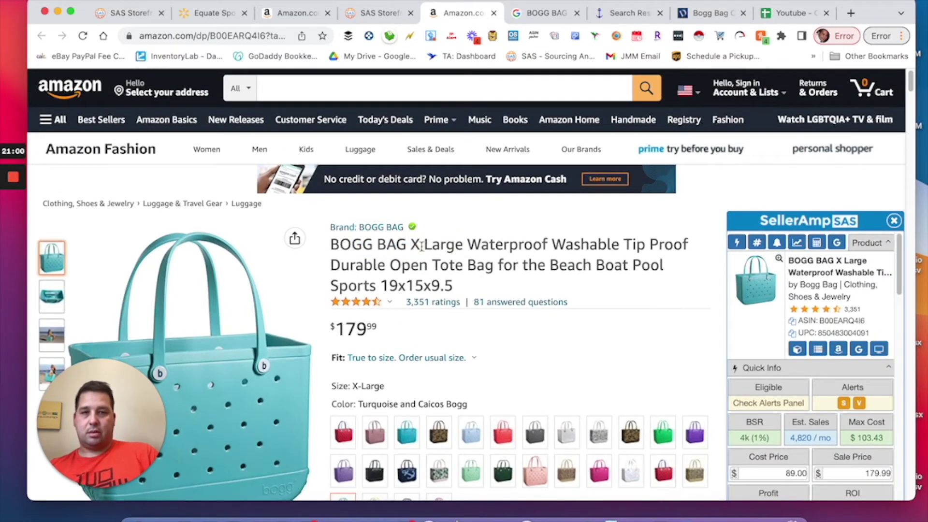
double_click(415, 244)
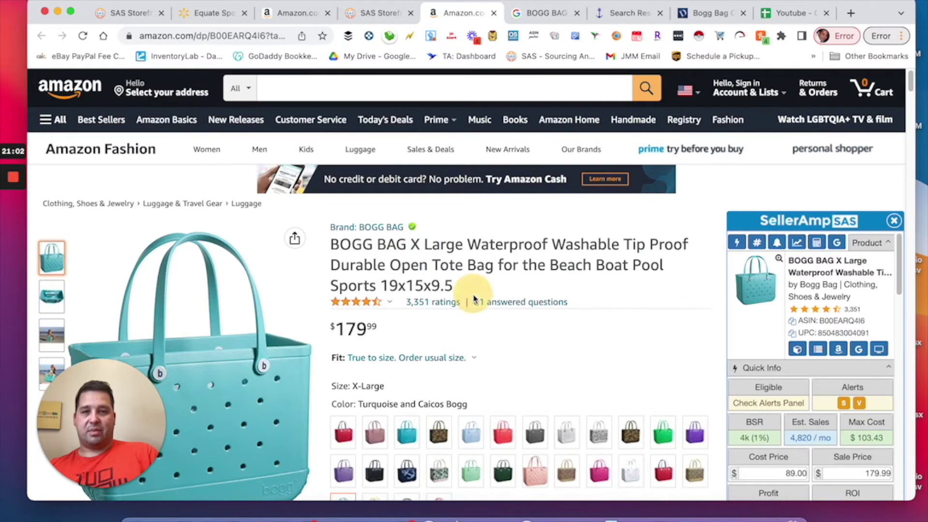
scroll(474, 271, down, 7)
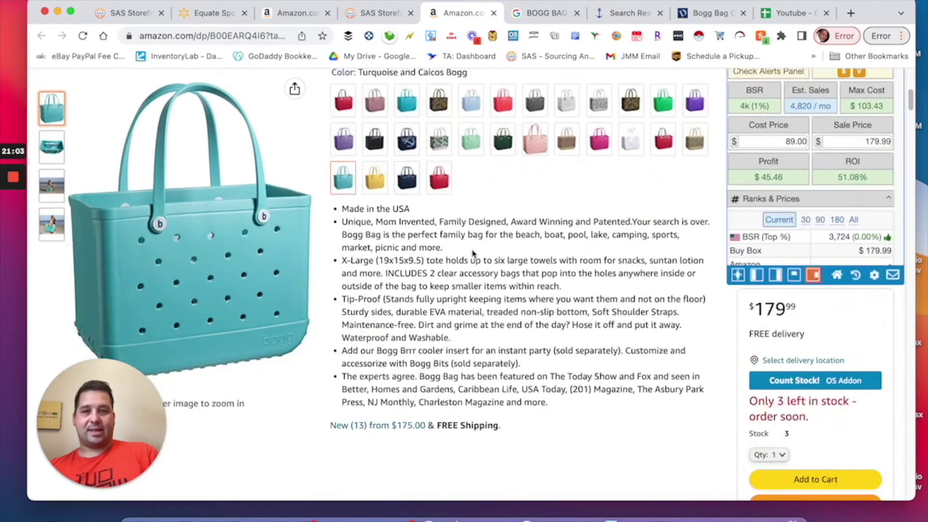
click(377, 13)
click(275, 17)
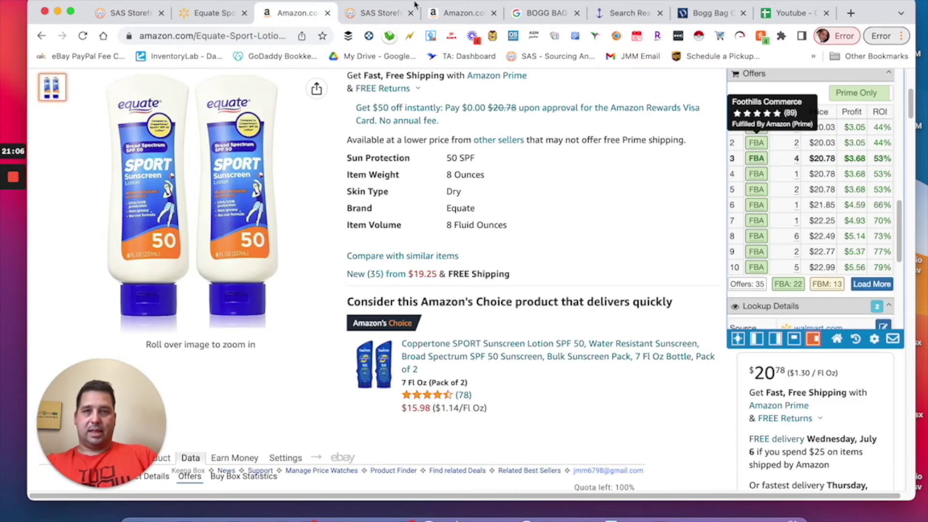
click(379, 13)
click(461, 13)
scroll(389, 191, up, 6)
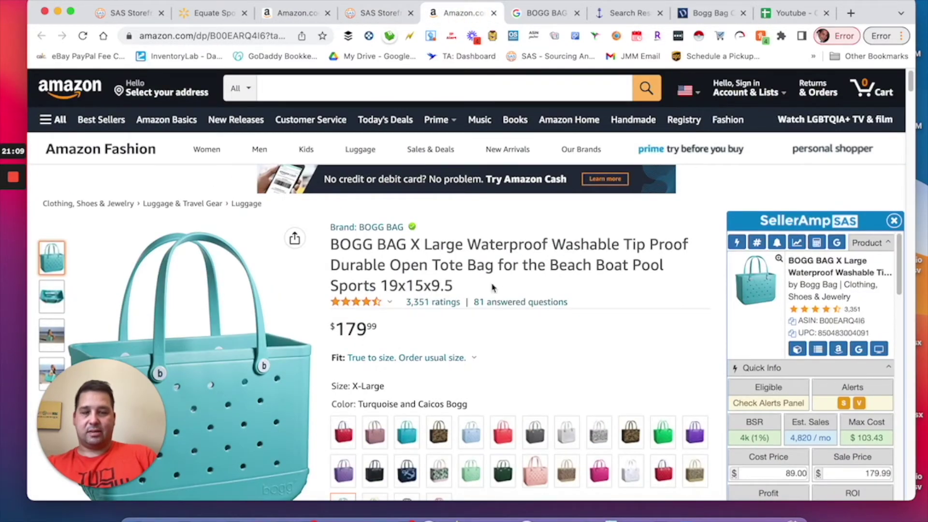
Close the boggbag.com search results page.
click(544, 15)
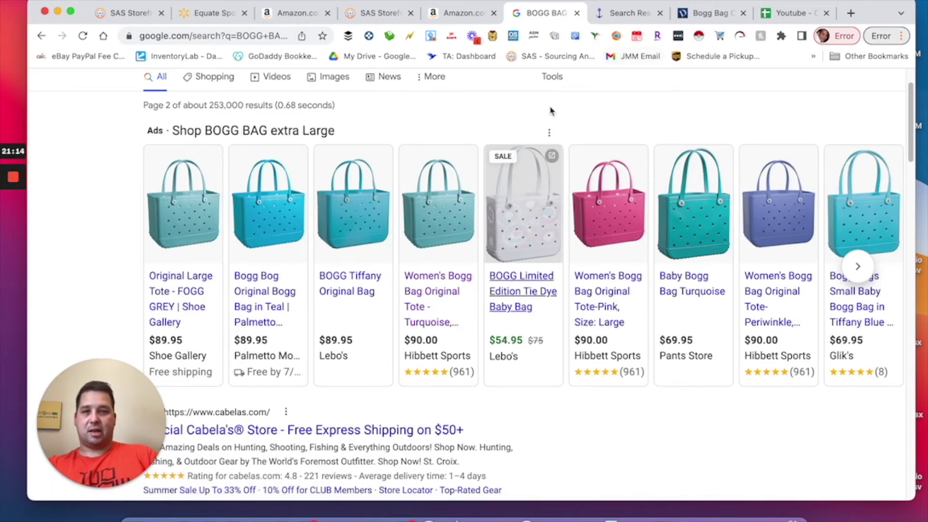
click(605, 15)
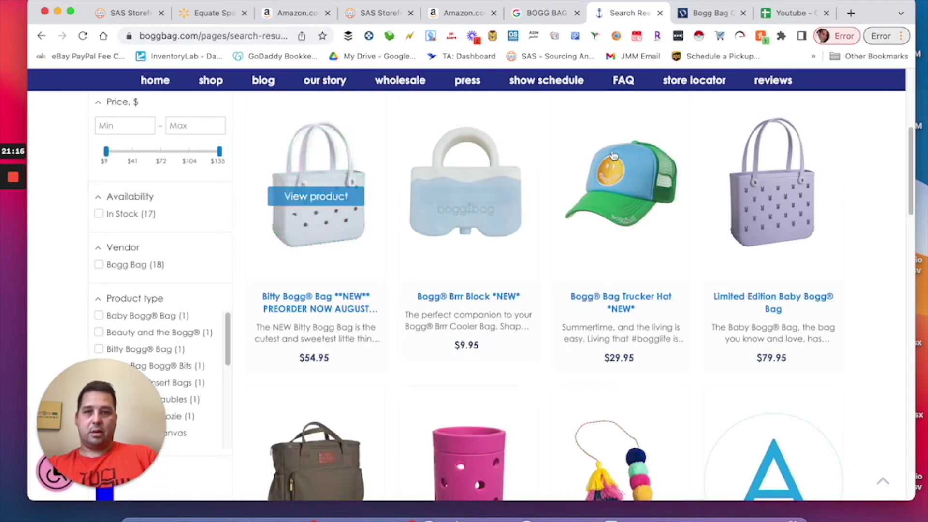
click(660, 15)
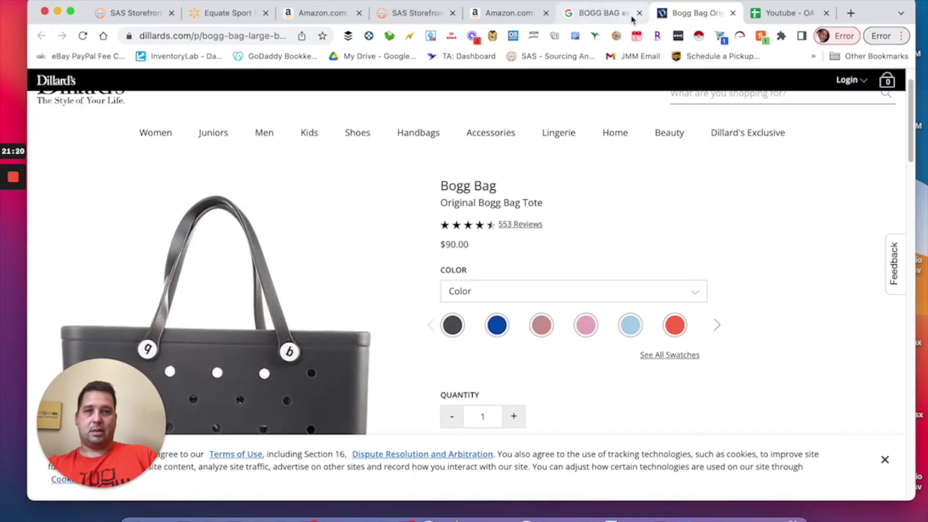
Change the Google query from the extra-large wording to "BOGG BAg X Large" and run the search.
click(604, 14)
scroll(265, 211, up, 2)
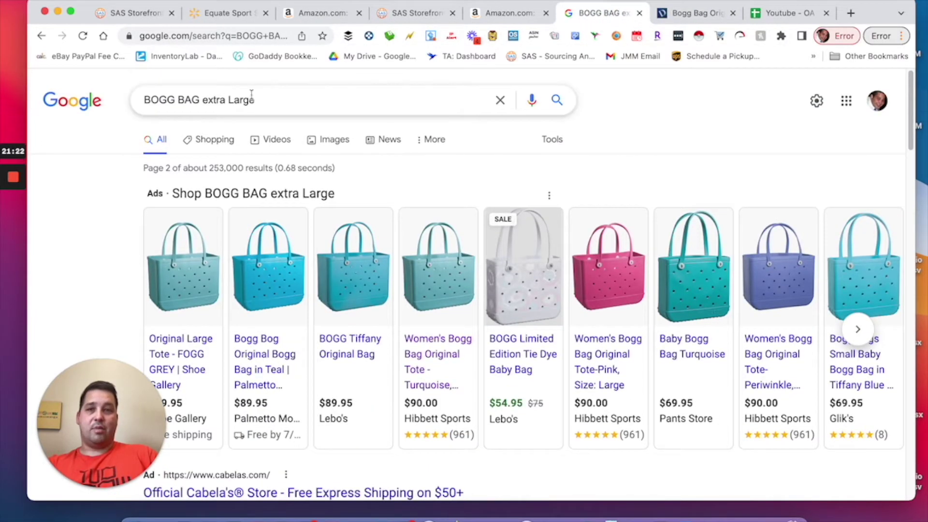
click(203, 100)
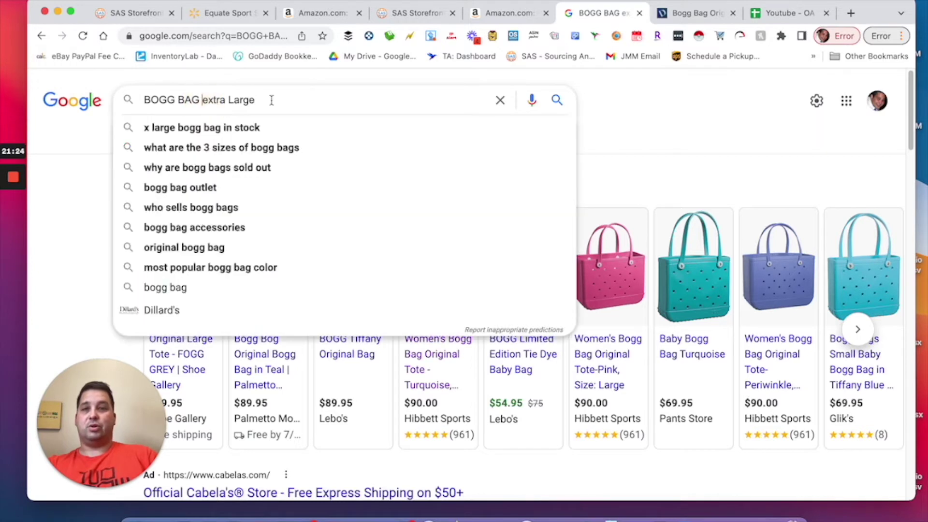
click(227, 99)
key(BackSpace)
key(BackSpace)
key(BackSpace)
key(BackSpace)
key(BackSpace)
key(BackSpace)
key(BackSpace)
key(BackSpace)
text(g)
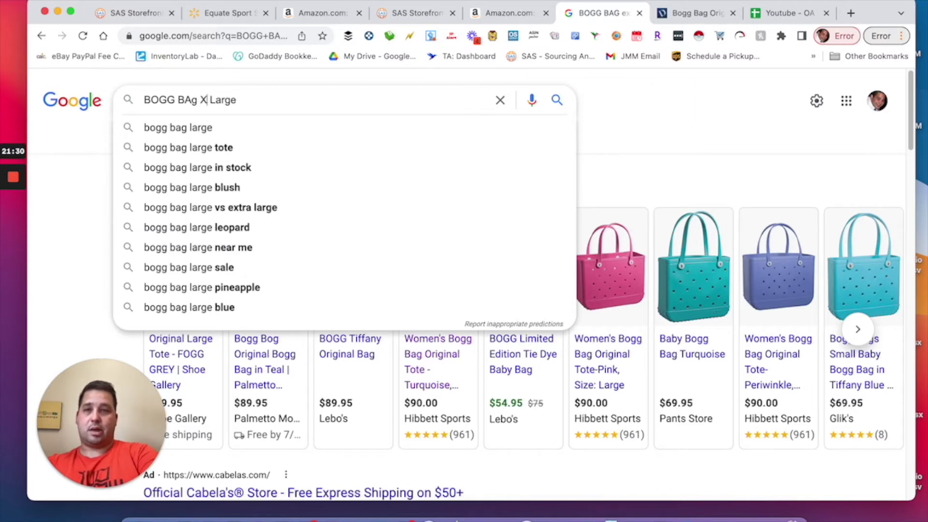
text( X)
key(Return)
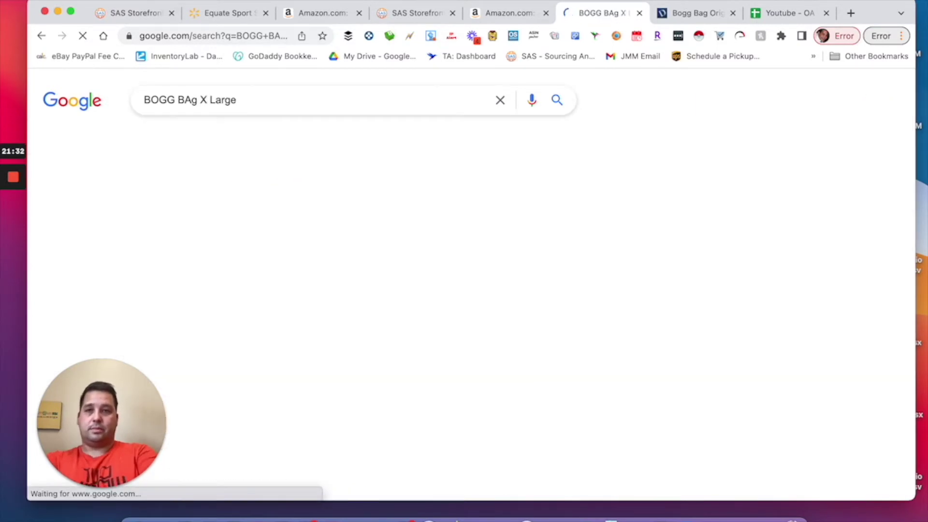
Open Hibbett's turquoise Bogg Bag Original Tote from the shopping ads in a new tab and check its dimensions in the product details.
scroll(151, 214, down, 2)
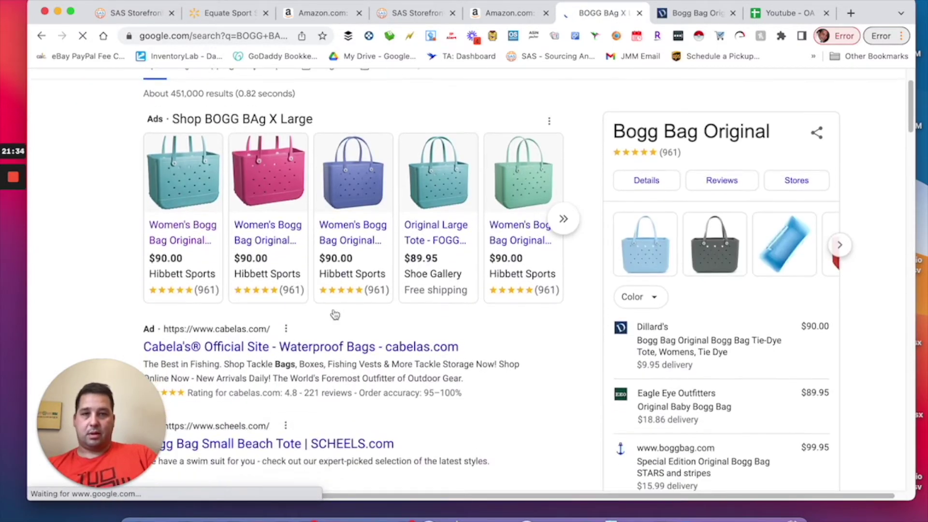
super+click(155, 225)
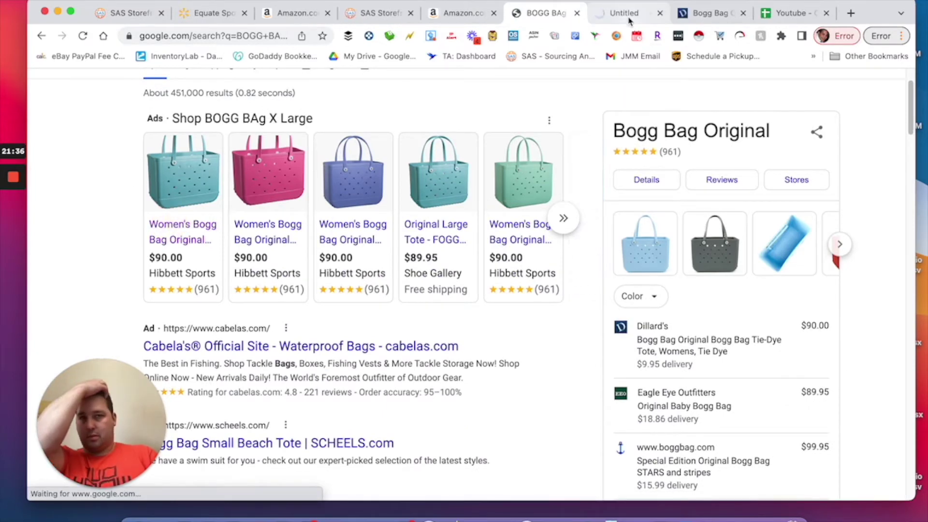
click(629, 19)
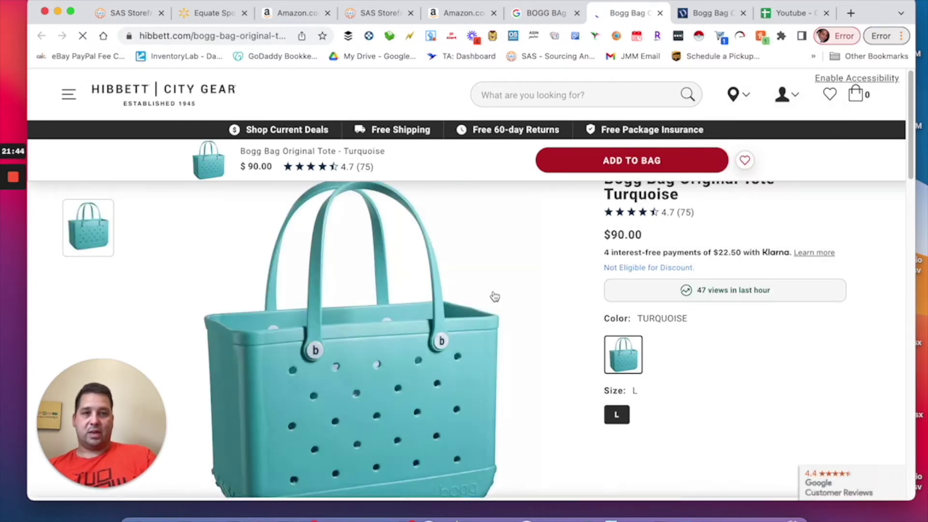
scroll(494, 298, down, 5)
scroll(492, 303, up, 5)
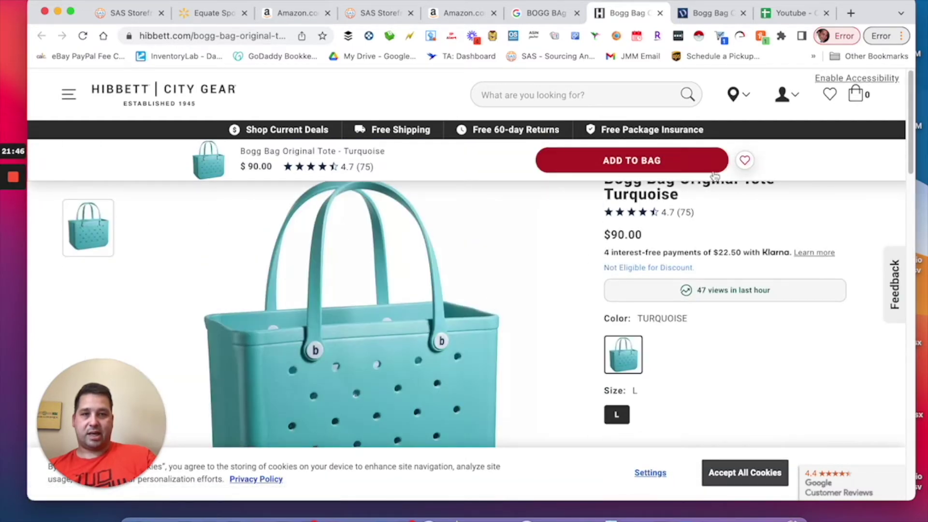
scroll(791, 240, down, 10)
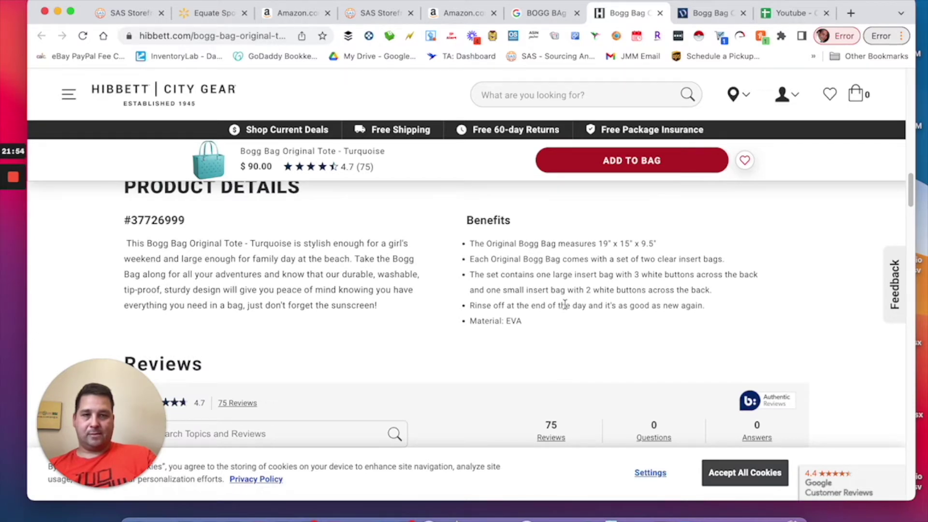
drag(676, 246, 598, 243)
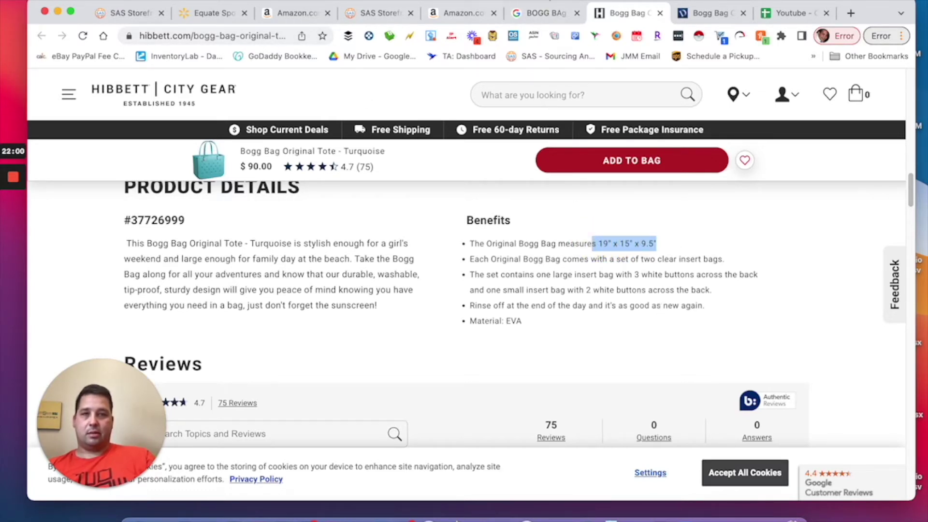
Compare the dimensions in the Amazon BOGG BAG listing's bullet points with those of the Hibbett tote.
click(447, 13)
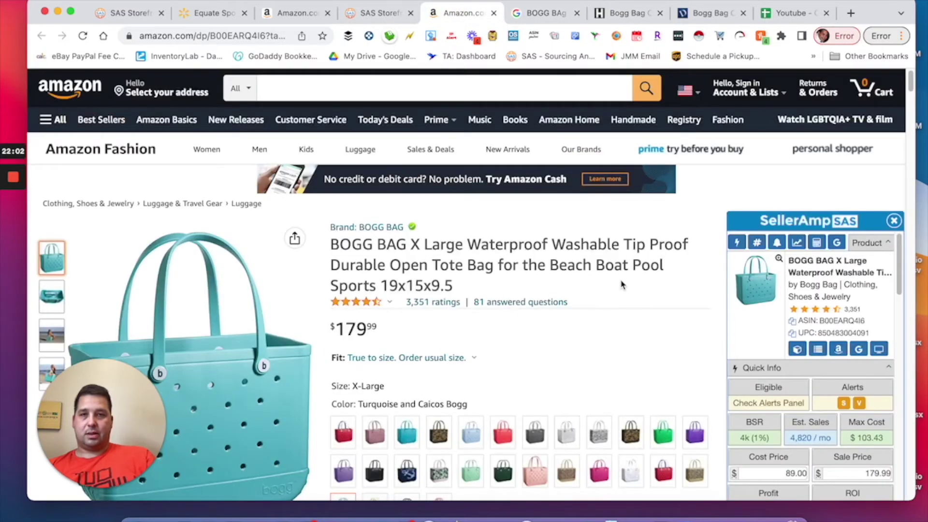
scroll(623, 284, down, 10)
scroll(595, 268, up, 1)
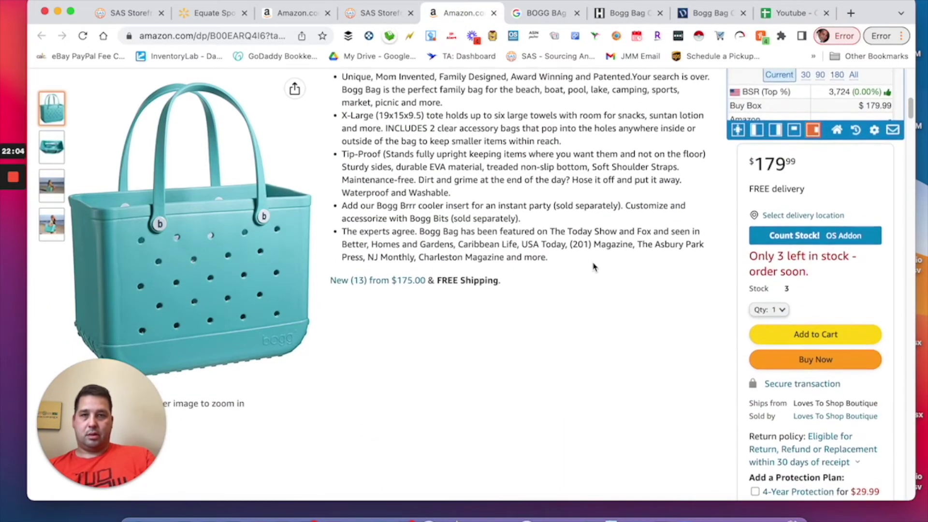
drag(424, 116, 377, 115)
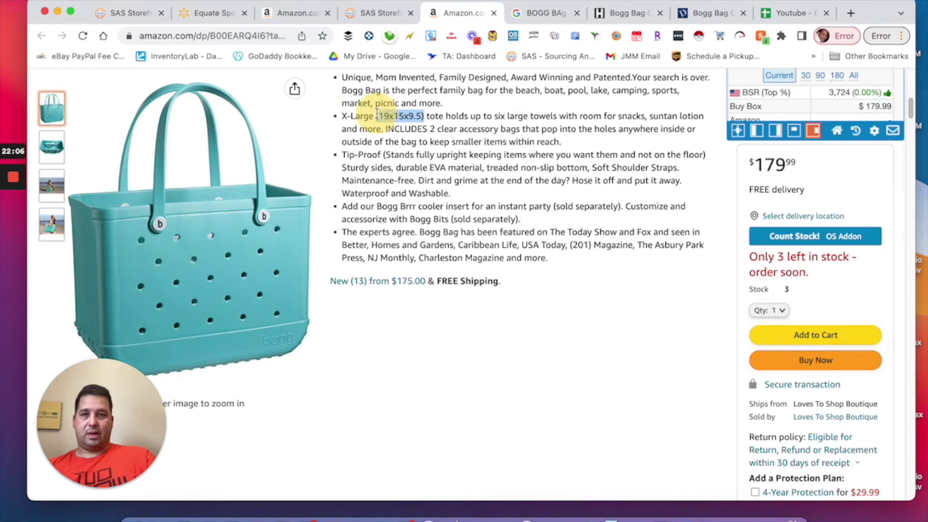
click(601, 307)
scroll(603, 308, up, 1)
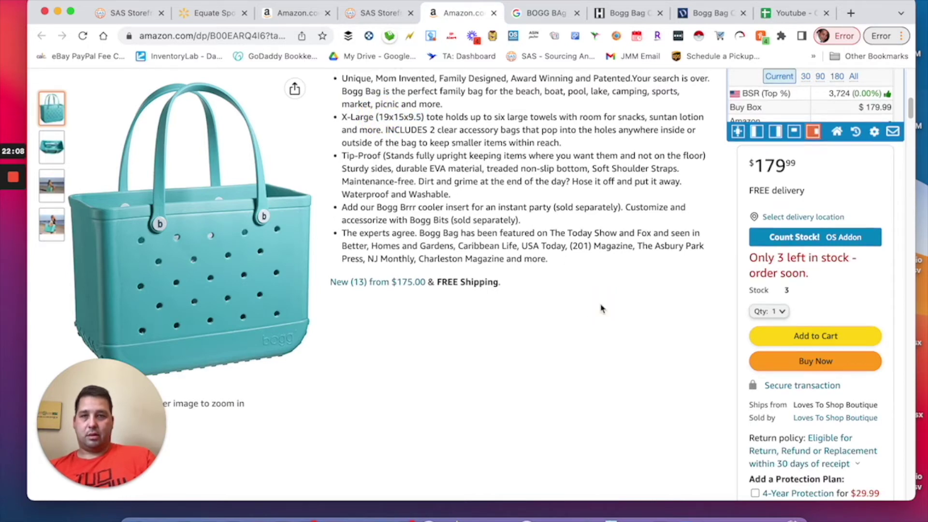
Examine the Amazon listing's X-Large size wording, title and color options.
scroll(602, 305, up, 3)
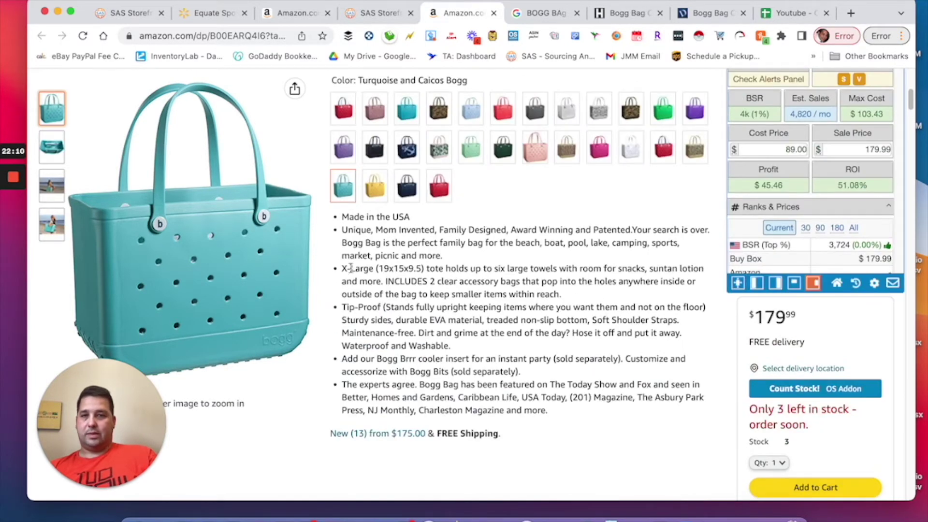
drag(342, 269, 373, 271)
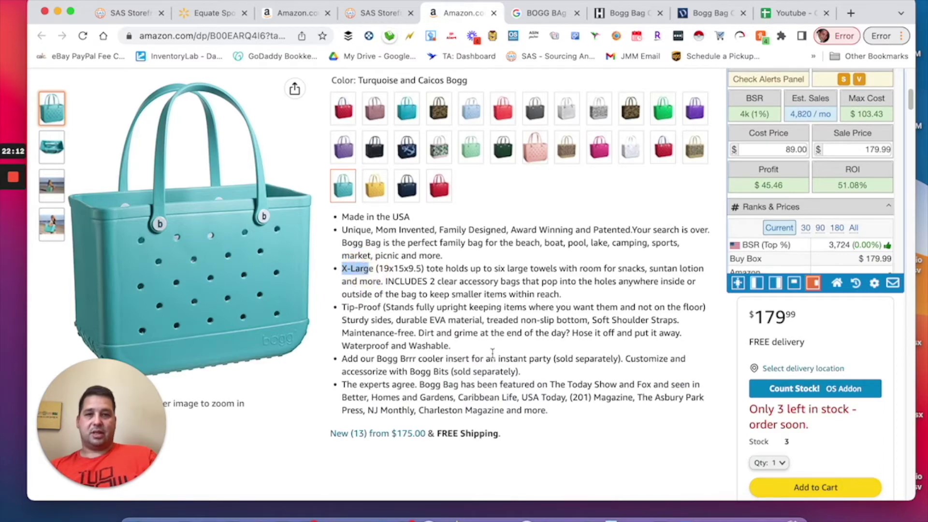
scroll(503, 358, up, 5)
scroll(507, 359, up, 4)
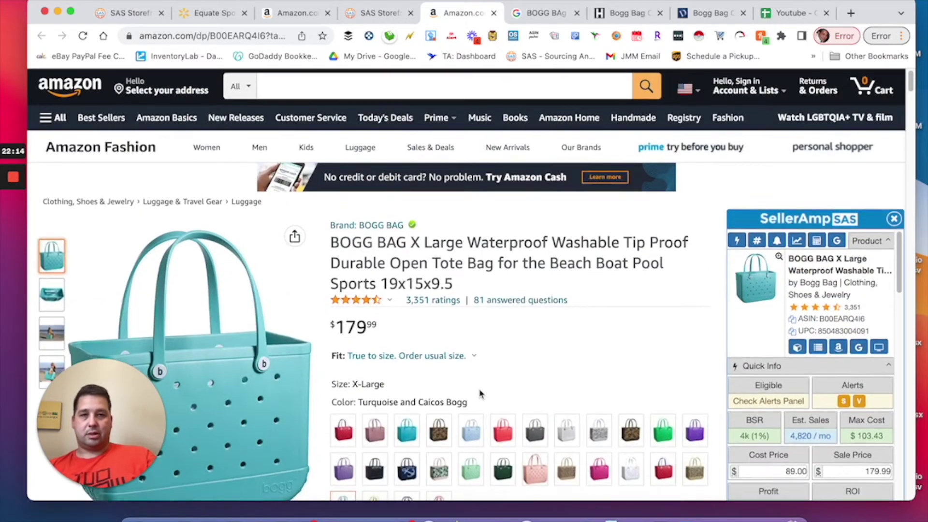
scroll(487, 398, down, 9)
scroll(491, 387, up, 8)
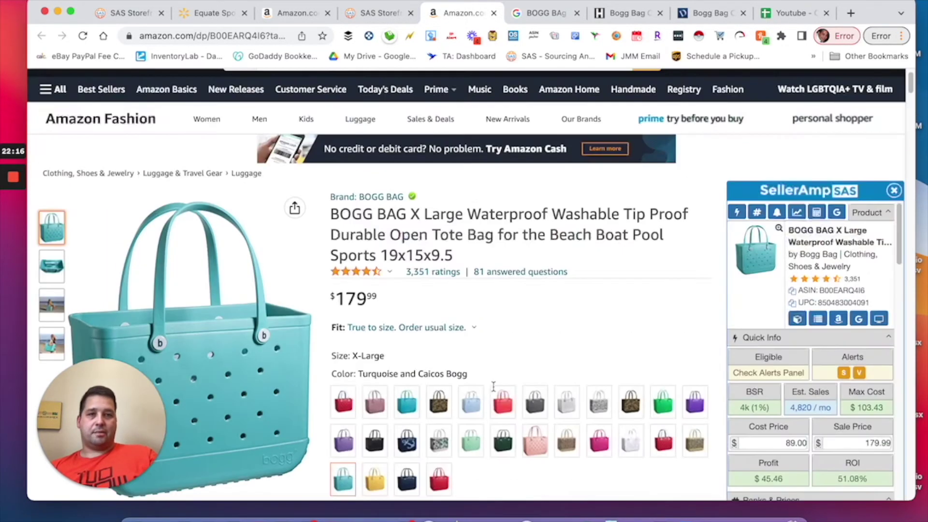
scroll(498, 387, down, 3)
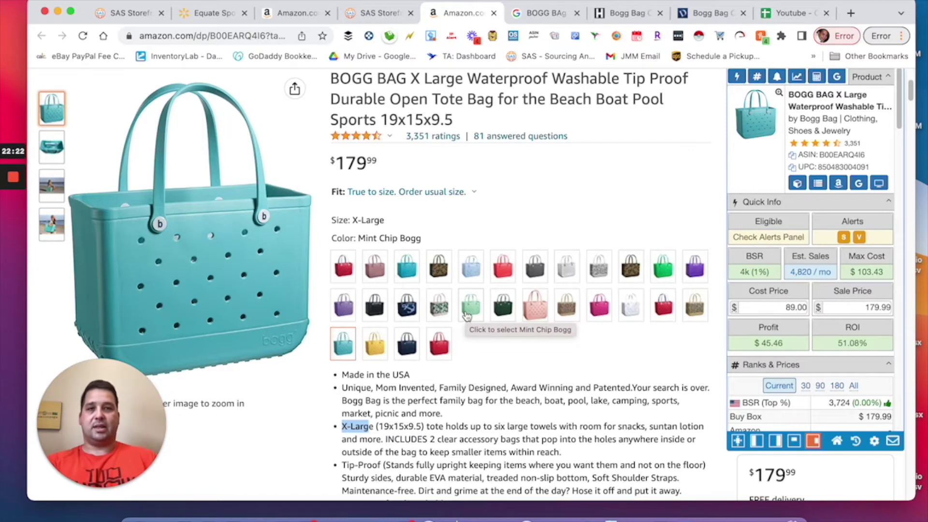
Return to the SellerAmp storefront results, close the Bogg Bag product details and load more products.
click(380, 15)
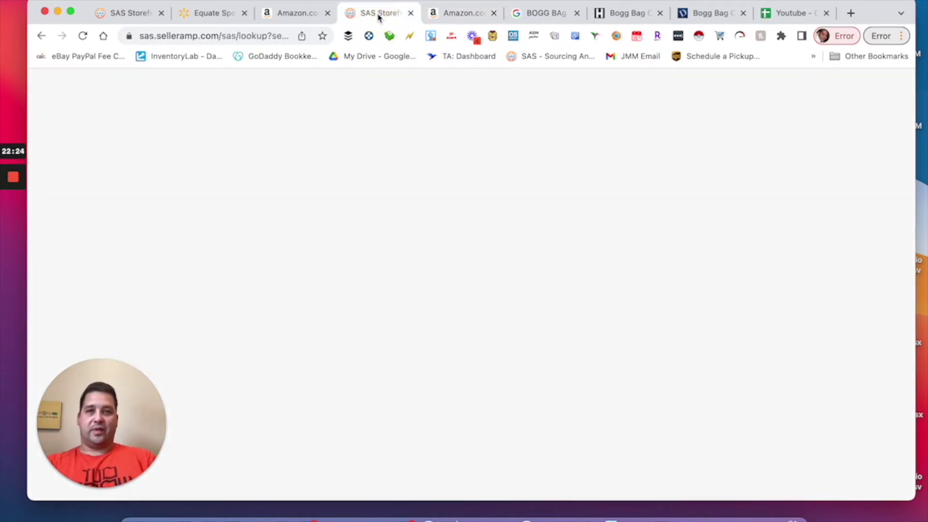
scroll(339, 172, down, 6)
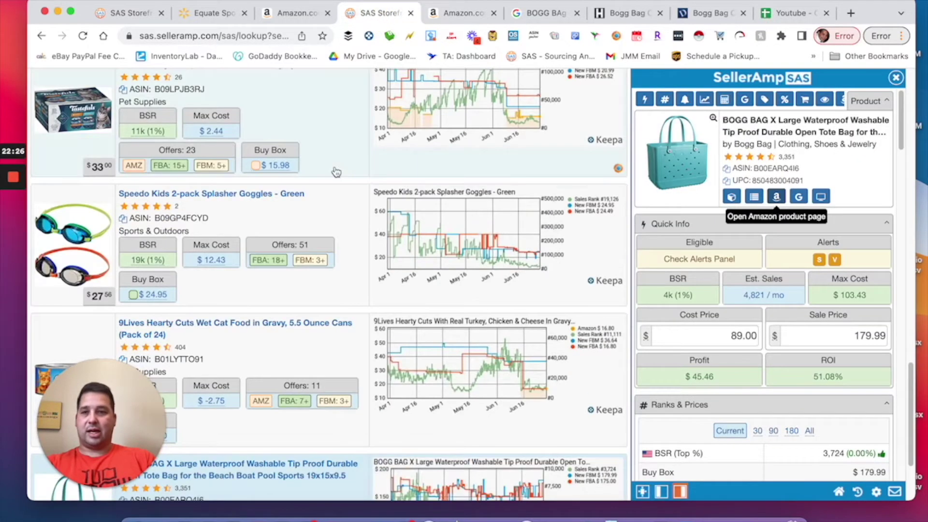
click(896, 79)
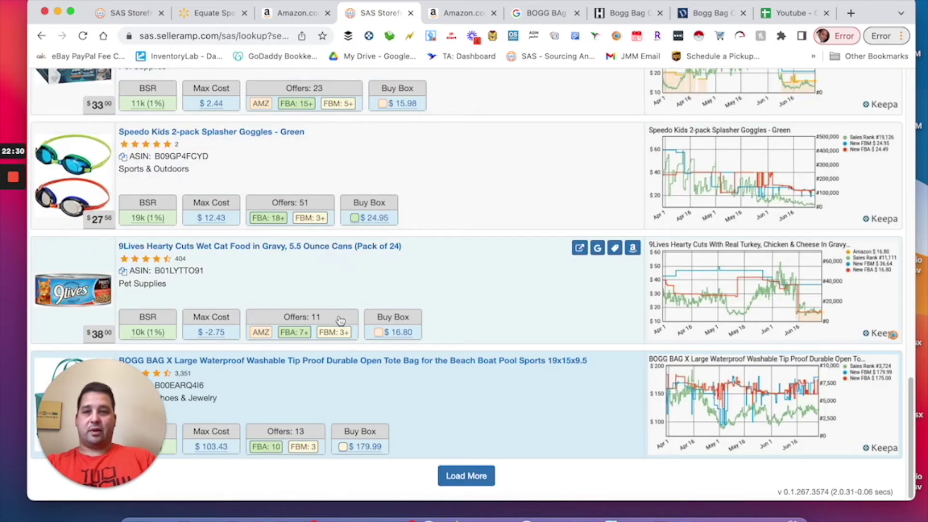
click(467, 475)
scroll(468, 387, down, 8)
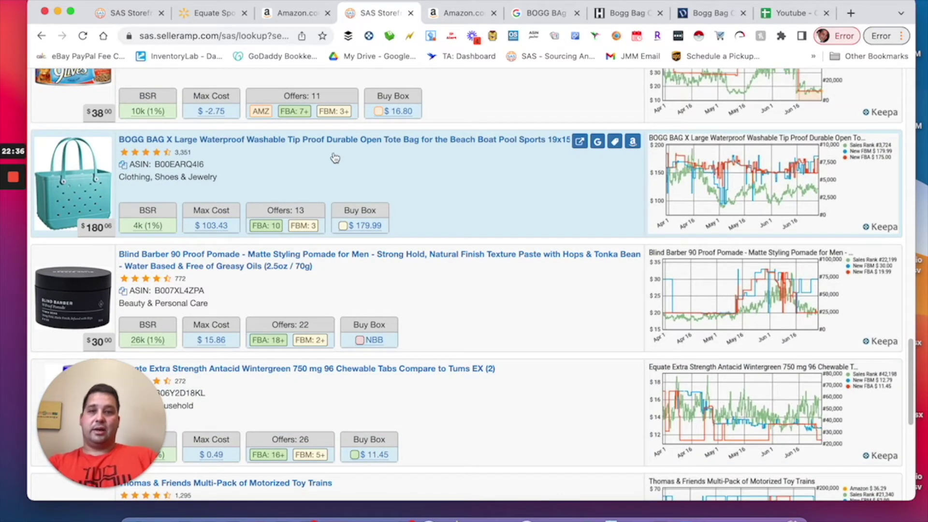
click(448, 13)
click(379, 13)
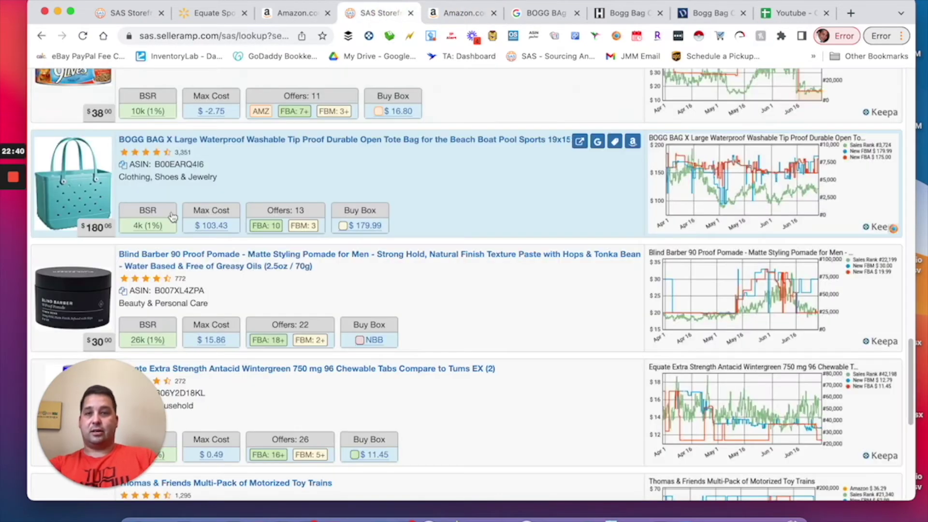
Open the SellerAmp details for the Blind Barber 90 Proof Pomade and examine its price history, sales estimate and profit figures.
scroll(421, 300, down, 5)
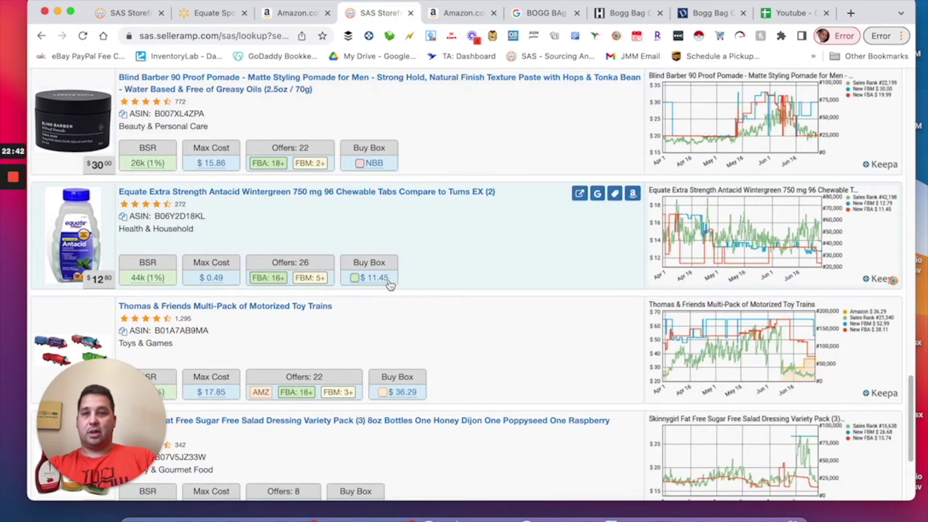
scroll(540, 171, up, 1)
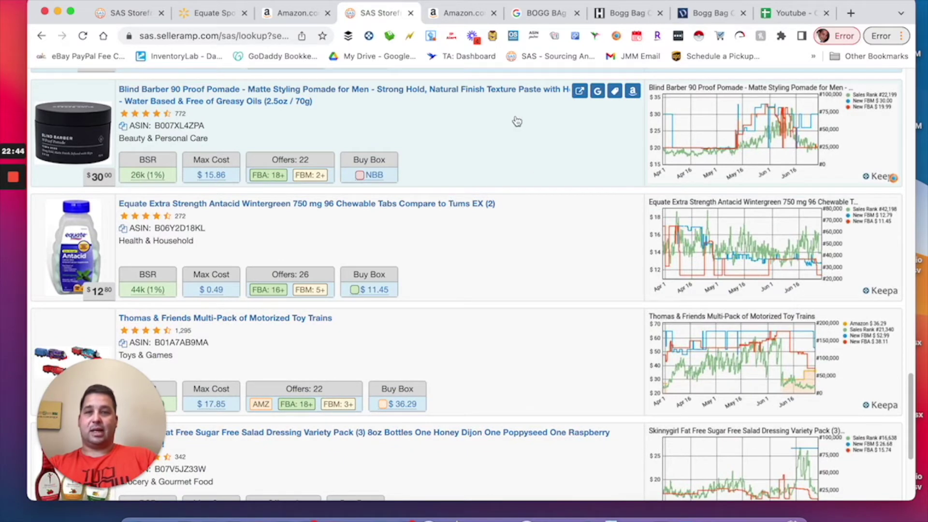
click(502, 131)
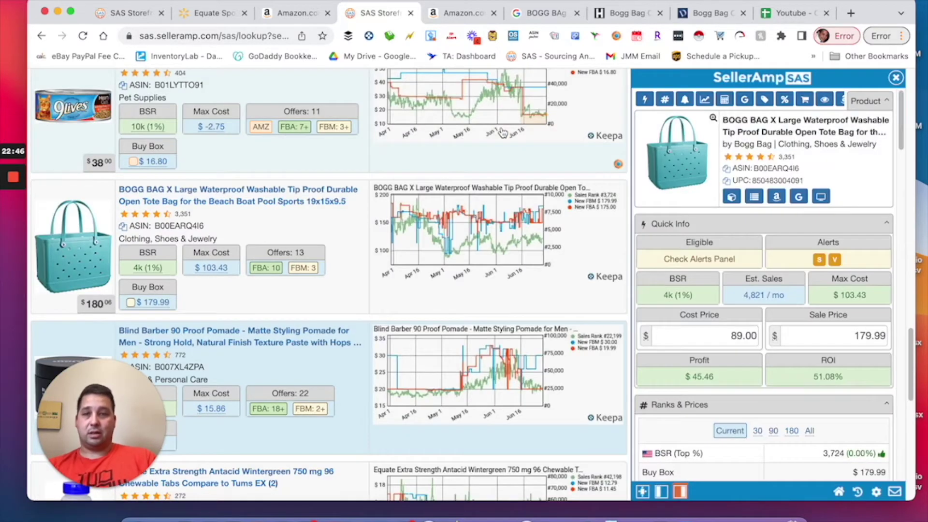
scroll(433, 307, down, 5)
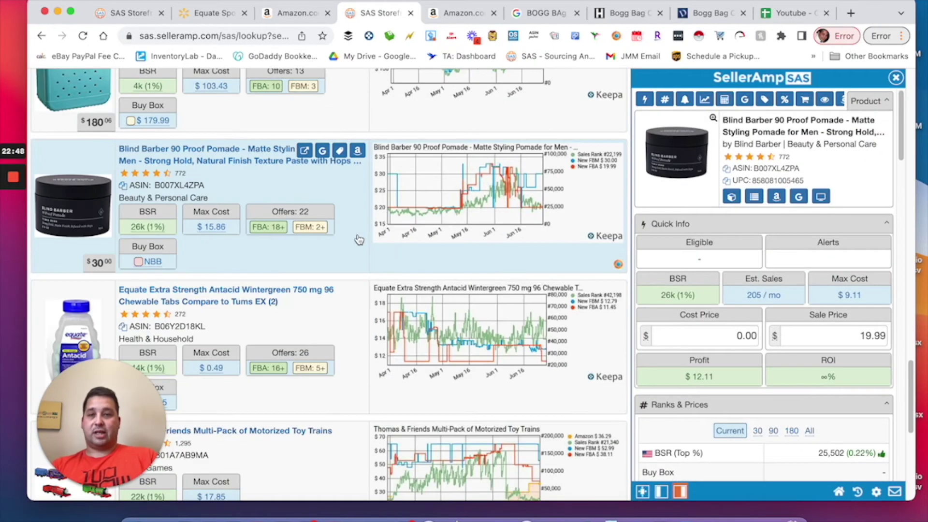
scroll(357, 240, down, 1)
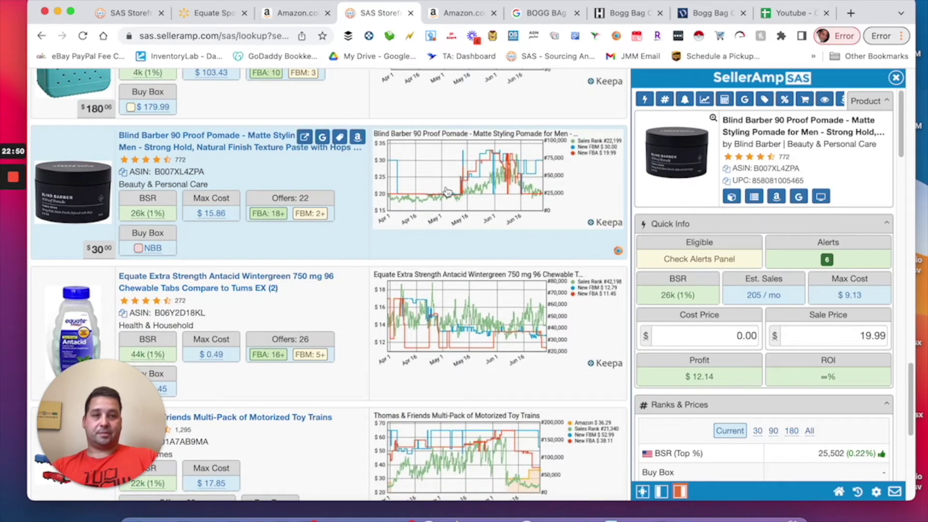
scroll(447, 190, down, 2)
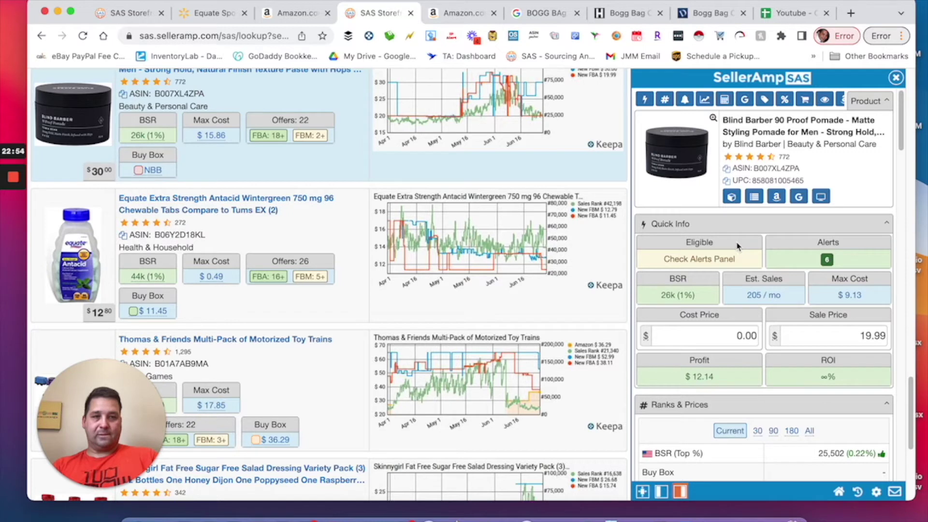
Review the Blind Barber pomade's ranks and prices, and search Google for its product title to compare retailer offers.
scroll(738, 246, down, 2)
scroll(738, 244, down, 2)
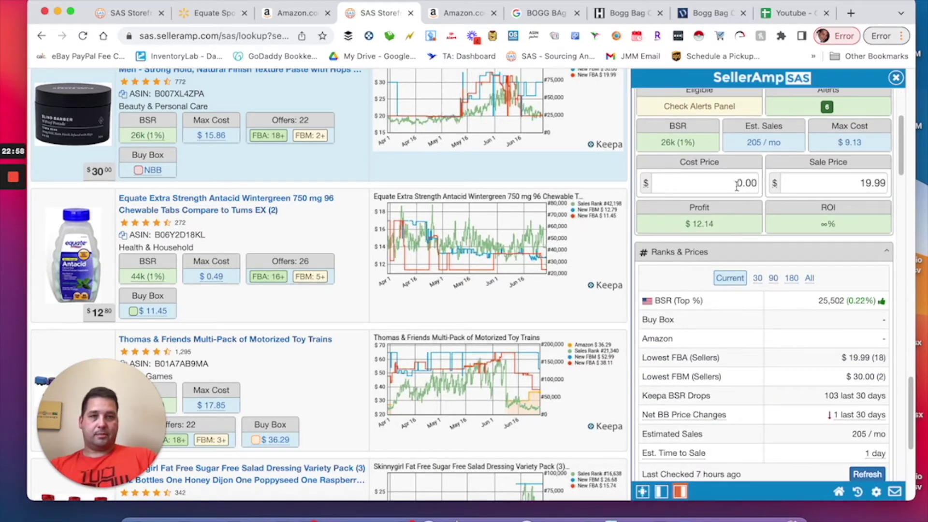
scroll(736, 186, down, 2)
scroll(745, 198, up, 4)
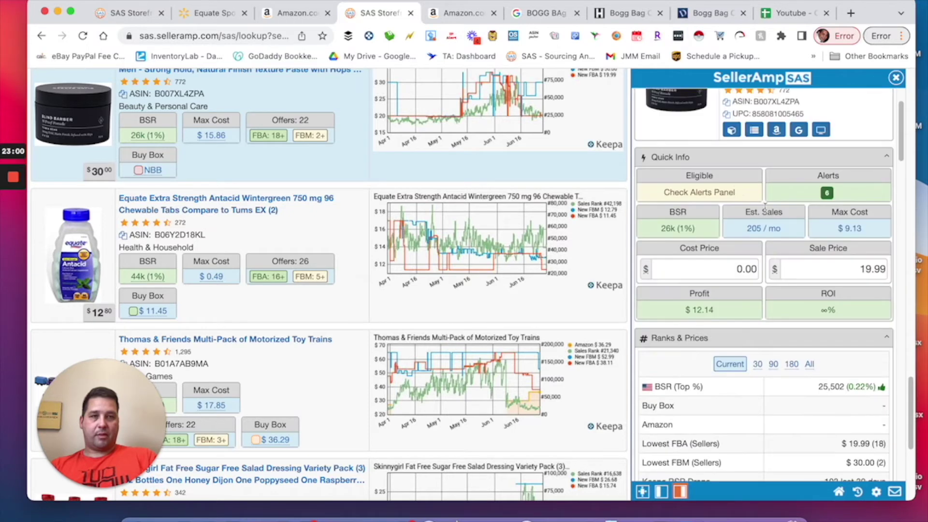
click(799, 130)
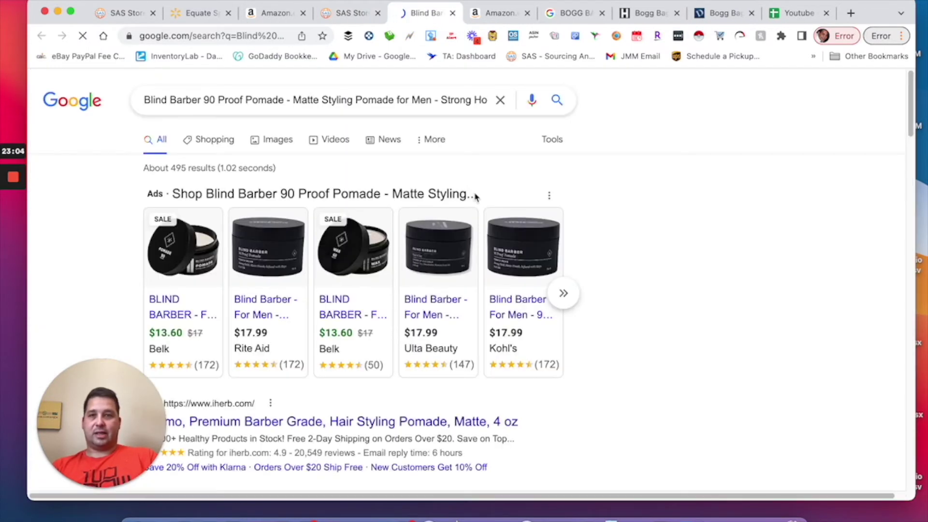
scroll(333, 213, down, 3)
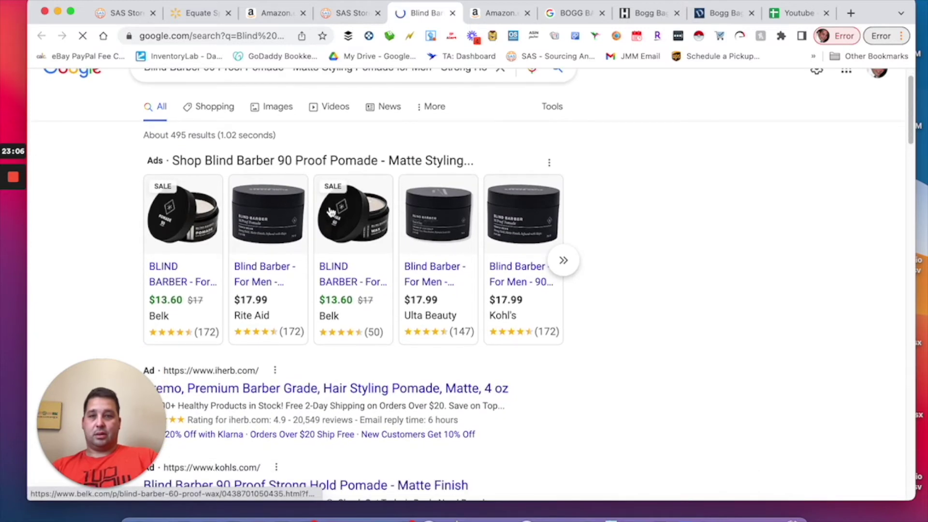
scroll(300, 244, down, 10)
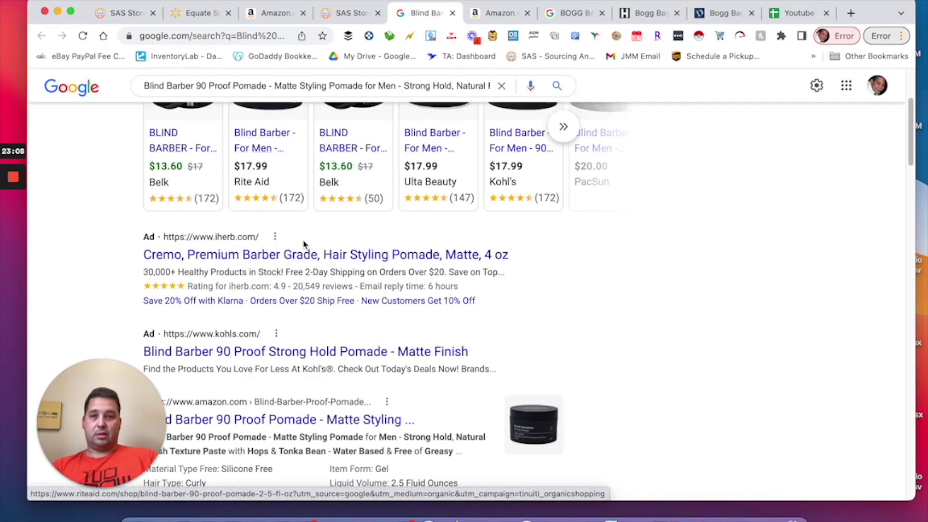
scroll(304, 247, down, 2)
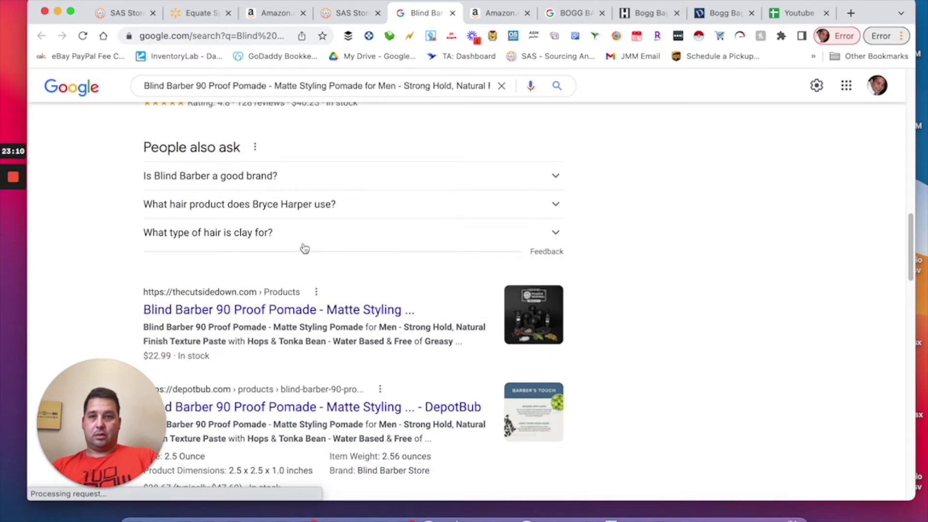
scroll(304, 246, up, 2)
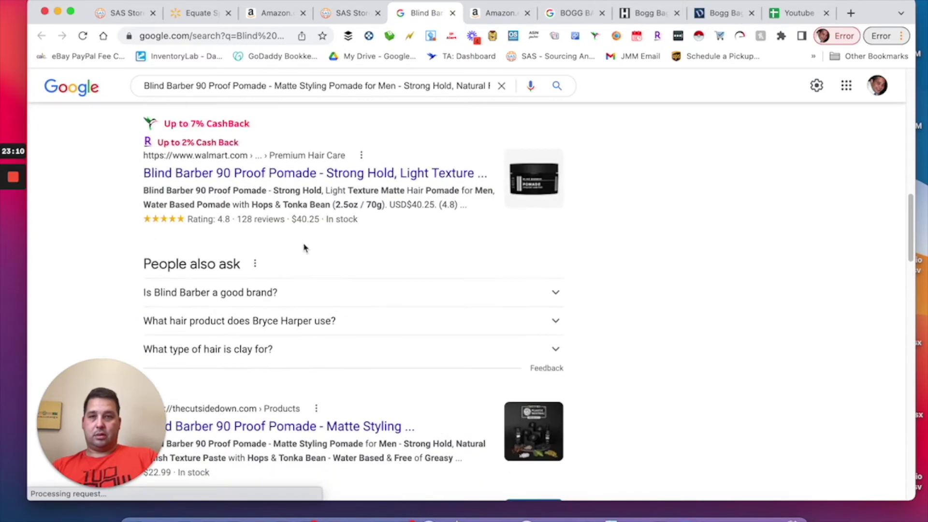
Return to the SellerAmp storefront, load more products and open the details for the Ban Powder Fresh roll-on deodorant.
click(347, 14)
scroll(206, 241, down, 3)
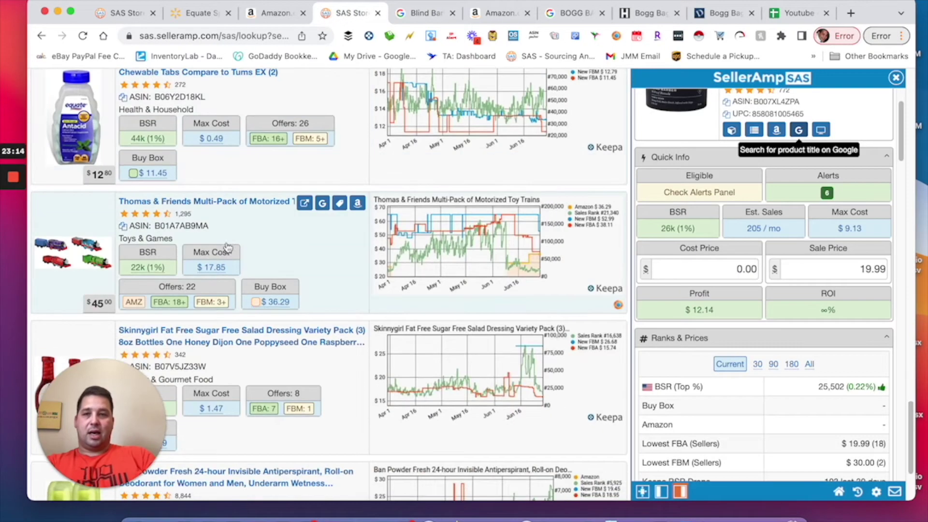
click(896, 79)
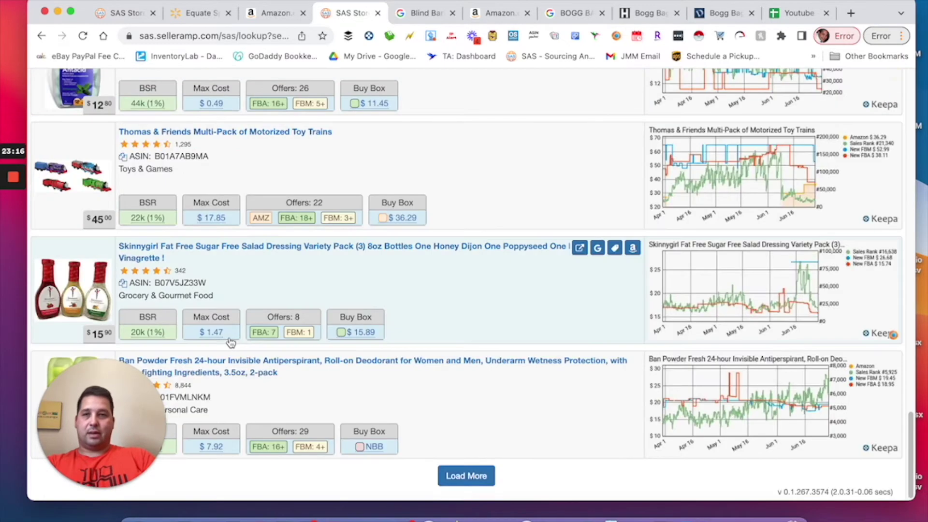
click(466, 476)
scroll(487, 284, down, 3)
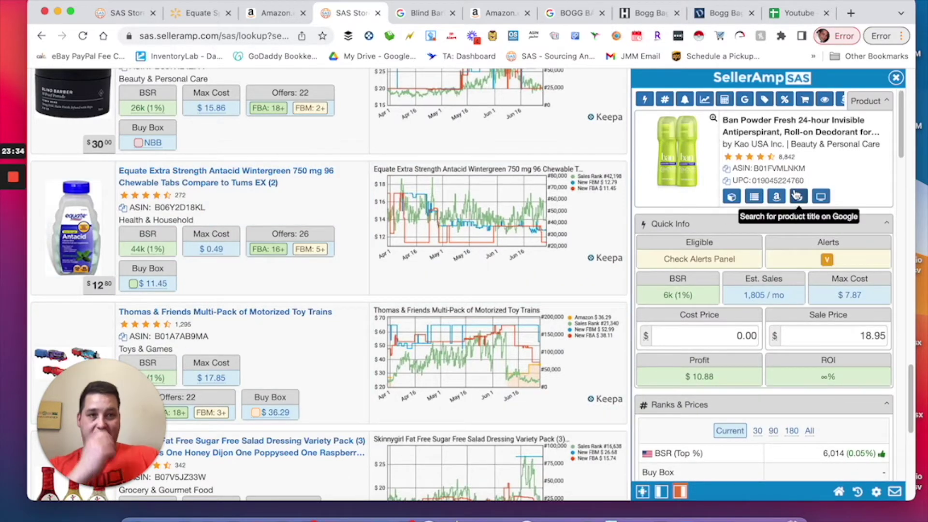
Search Google for the Ban Powder Fresh deodorant's title and compare the retailer prices in the shopping results.
click(798, 196)
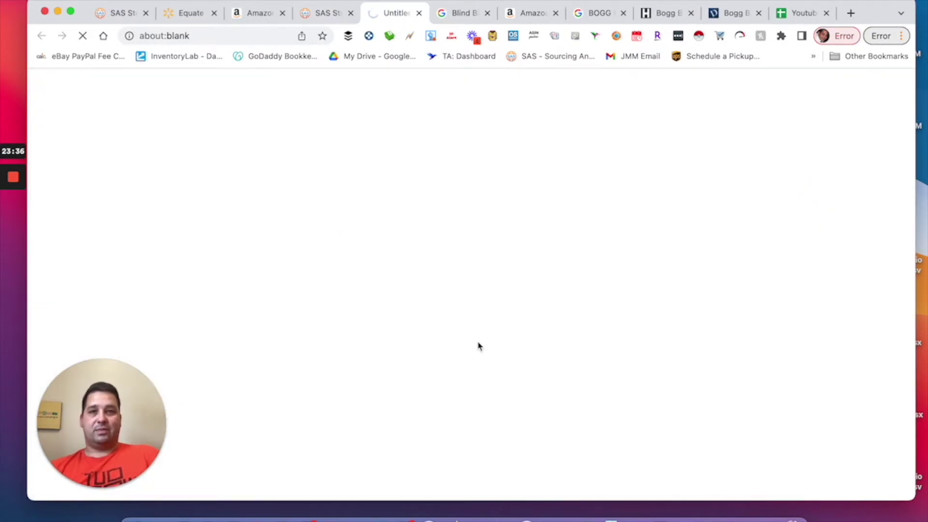
click(322, 12)
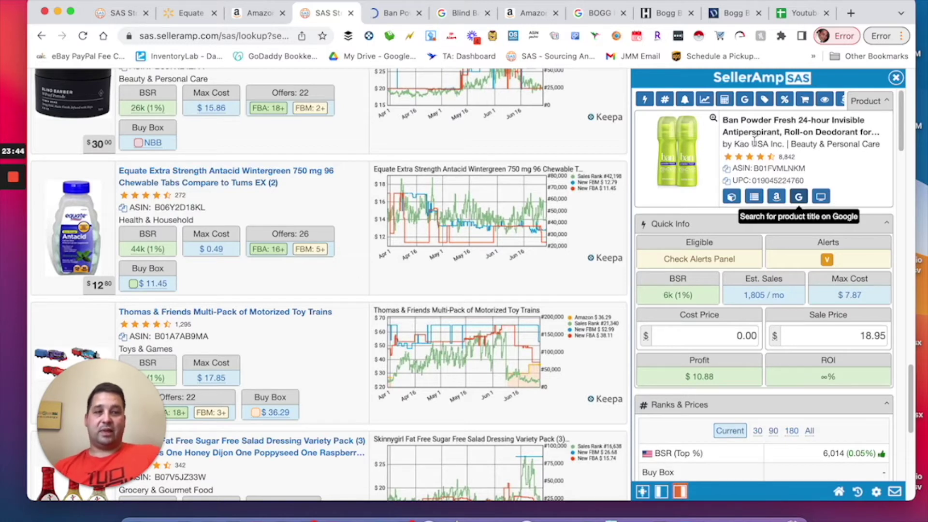
click(391, 13)
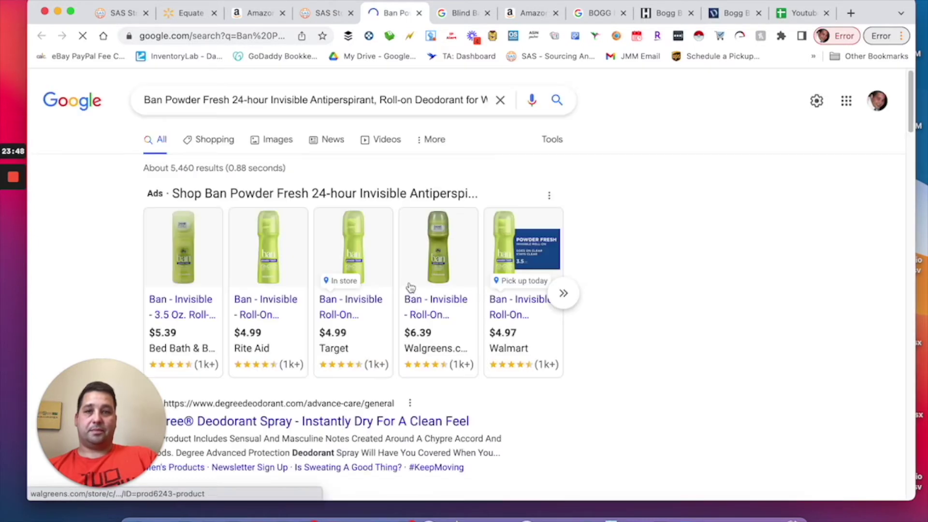
scroll(406, 293, down, 3)
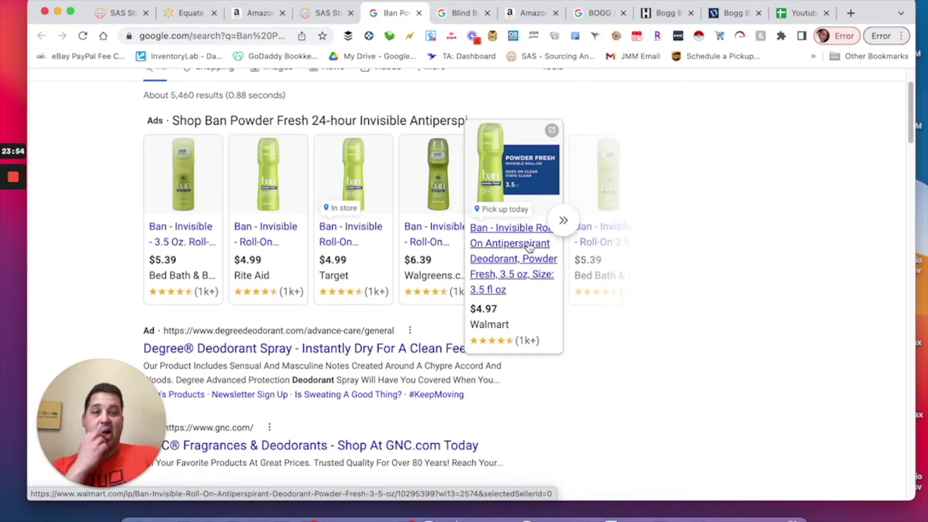
Open Walmart's listing for the 3.5 oz Ban Powder Fresh roll-on and check its price and availability.
click(529, 247)
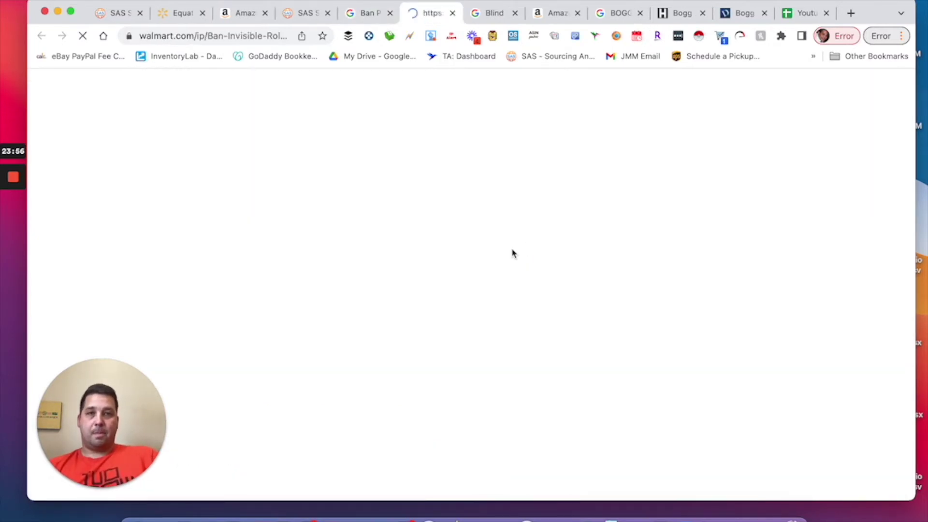
scroll(416, 251, down, 5)
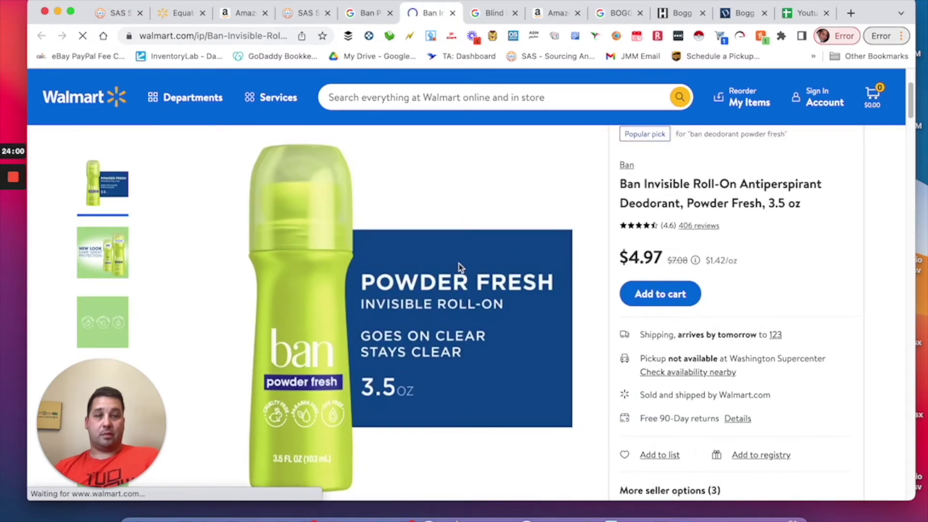
scroll(460, 267, down, 5)
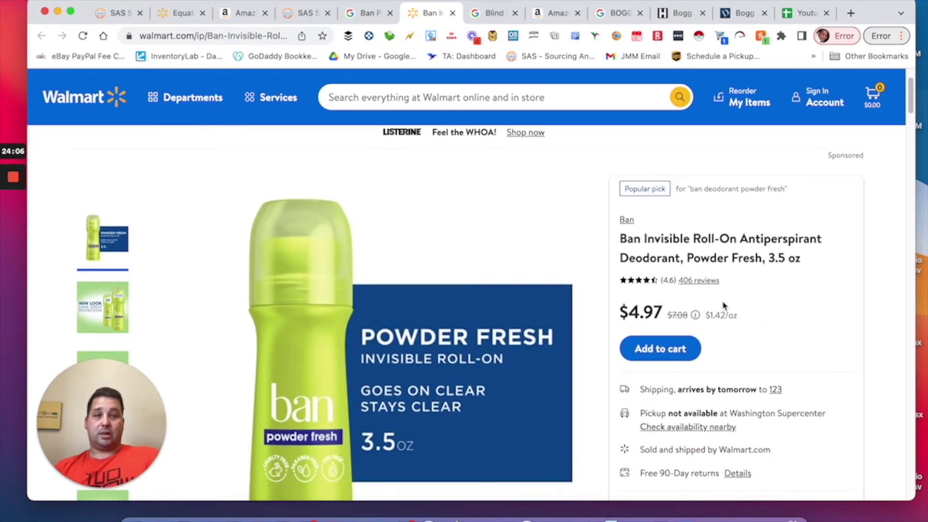
Return to the Ban deodorant's SellerAmp details and set the cost price to 10.00.
click(364, 14)
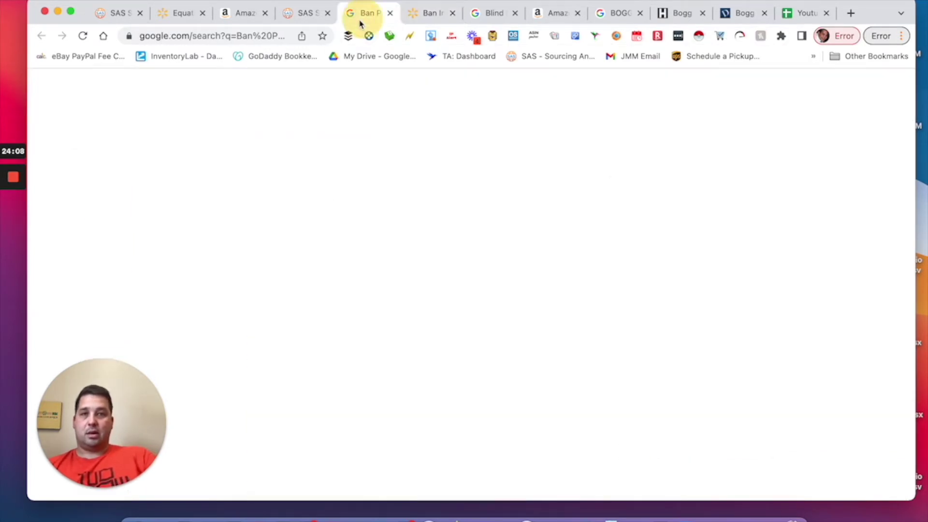
click(309, 11)
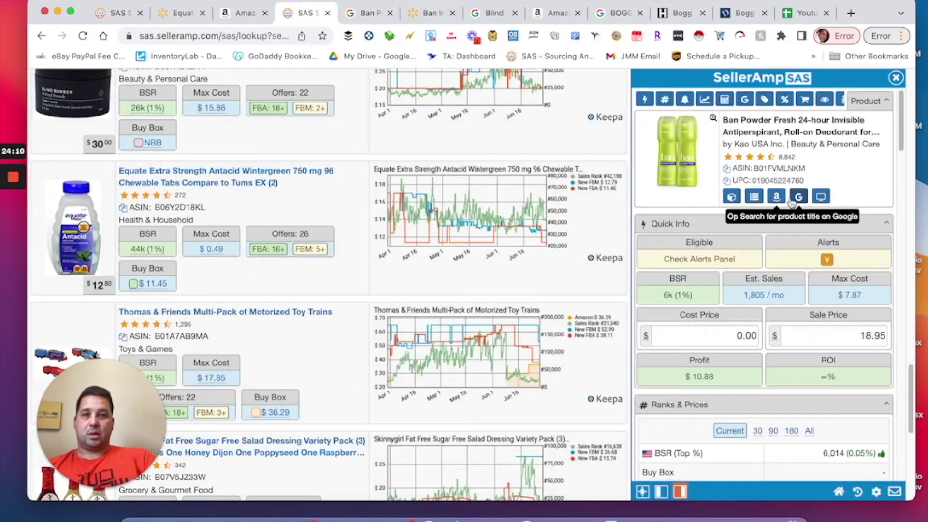
click(711, 337)
text(10.00)
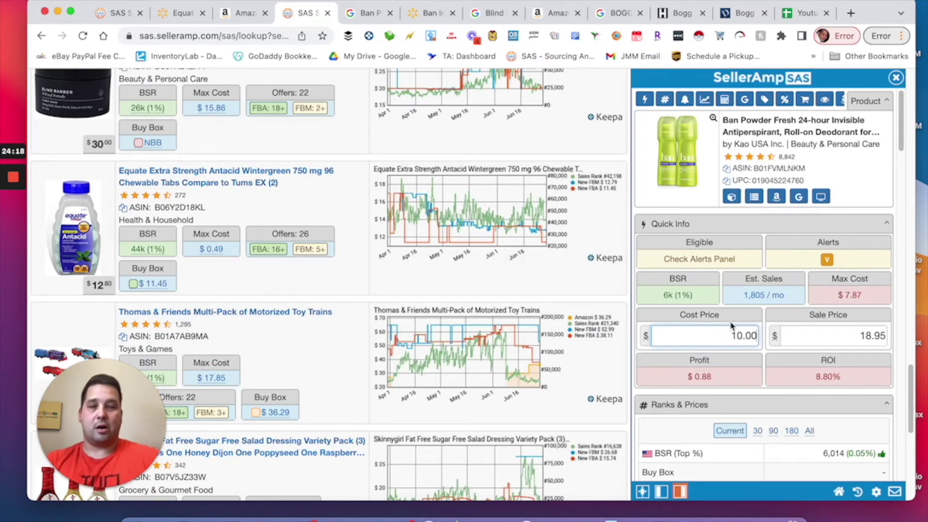
Recheck the Walmart listing and expand Google's shopping results to view more Ban deodorant offers.
click(421, 13)
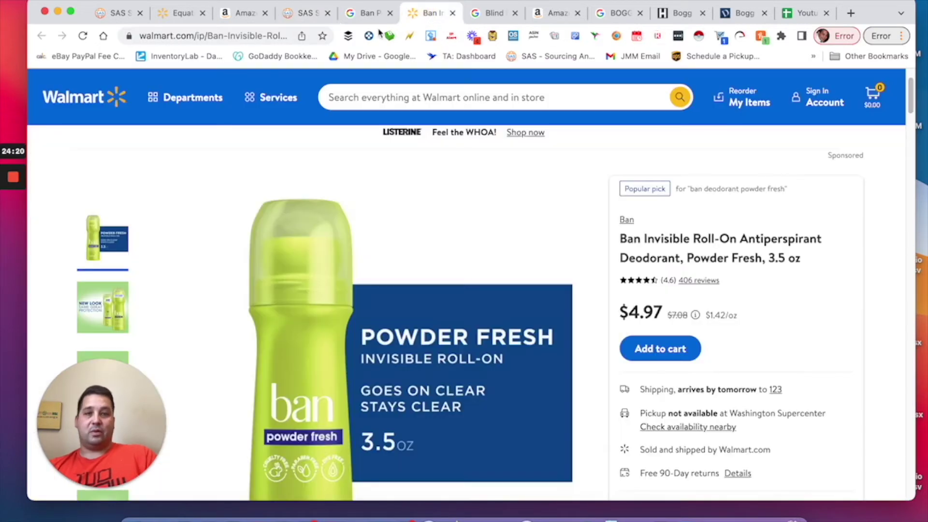
scroll(372, 187, down, 1)
click(367, 13)
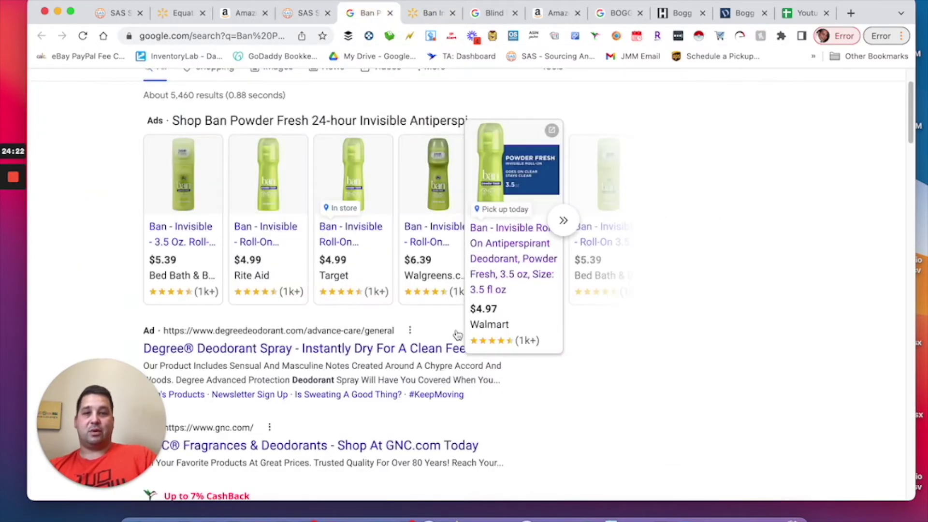
click(564, 220)
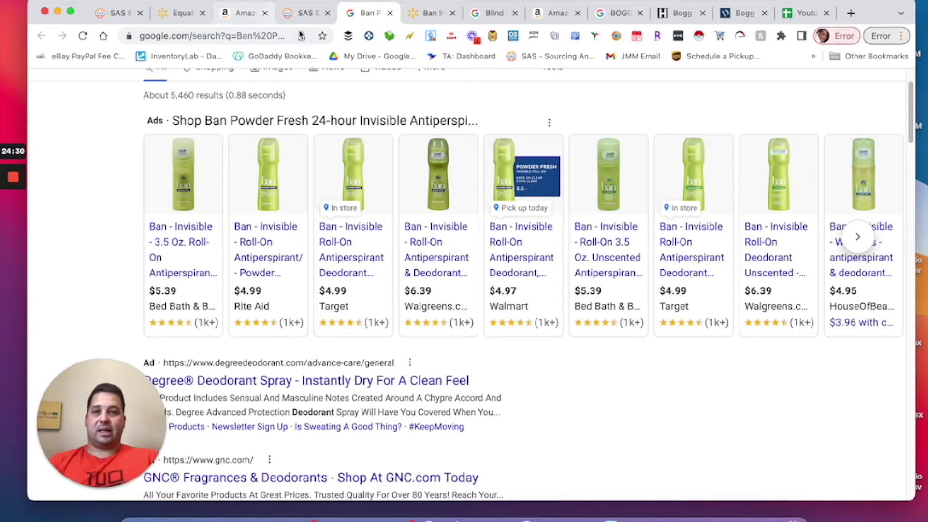
Switch the Ban deodorant's ranks and prices in SellerAmp to the 90-day averages and review the figures.
click(305, 13)
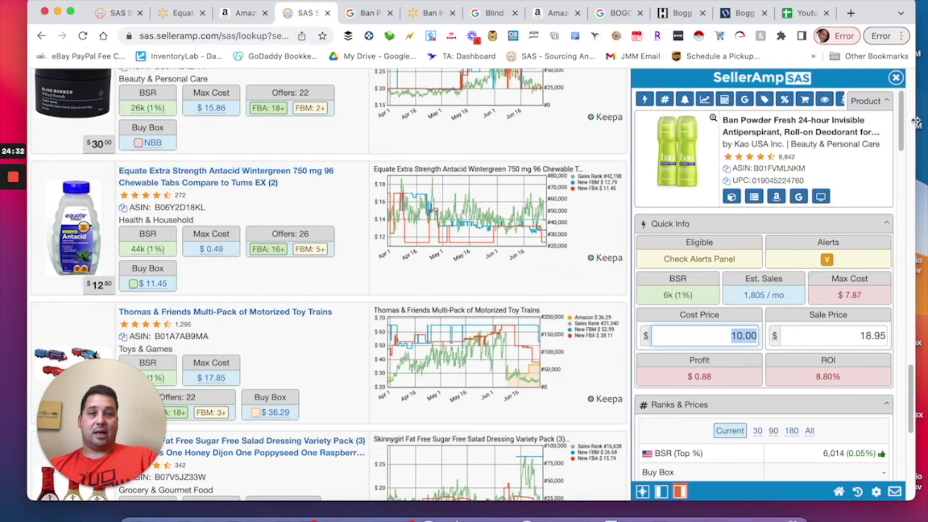
scroll(405, 276, down, 5)
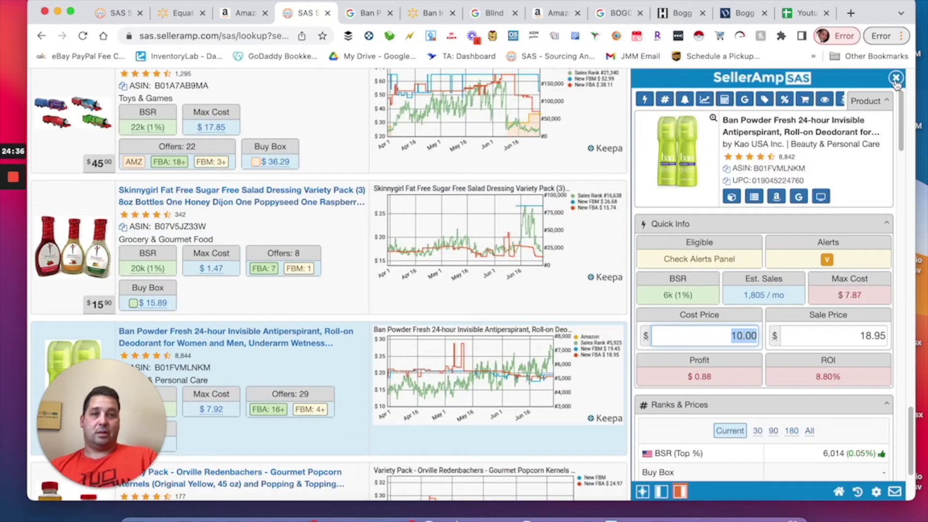
scroll(765, 393, down, 4)
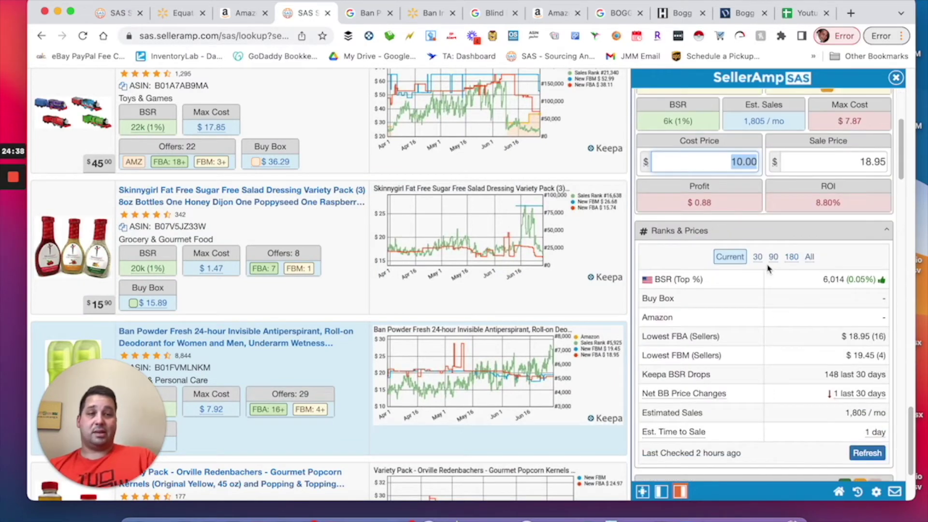
click(772, 257)
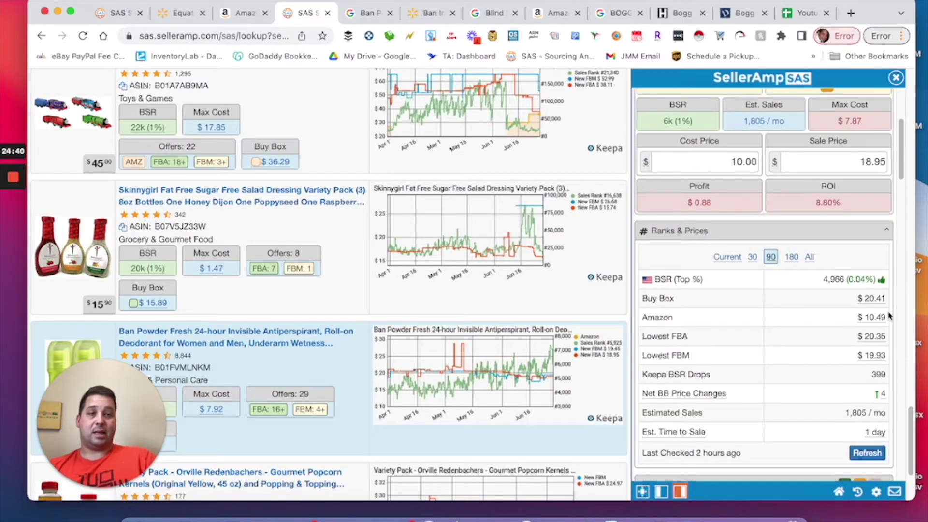
scroll(731, 195, up, 3)
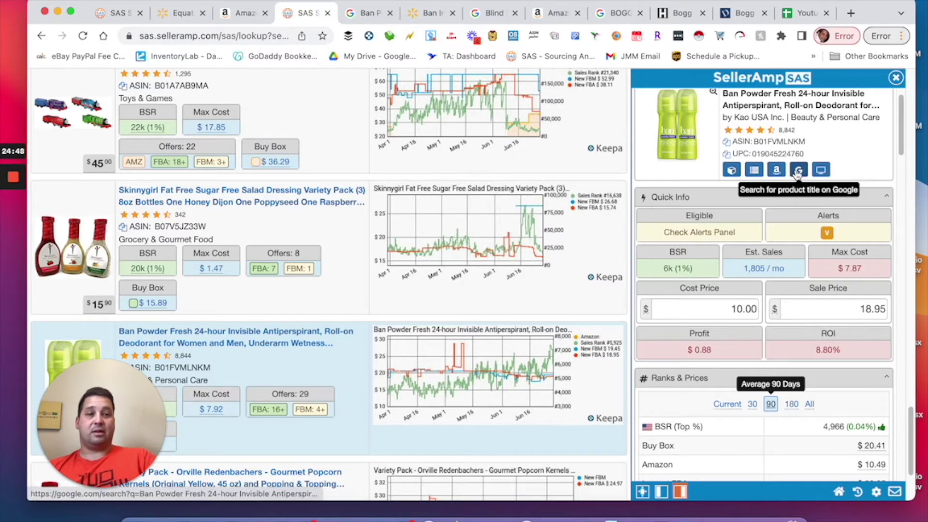
Open the Amazon listing for the Ban Powder Fresh 2-pack and examine its Keepa price history chart.
click(777, 171)
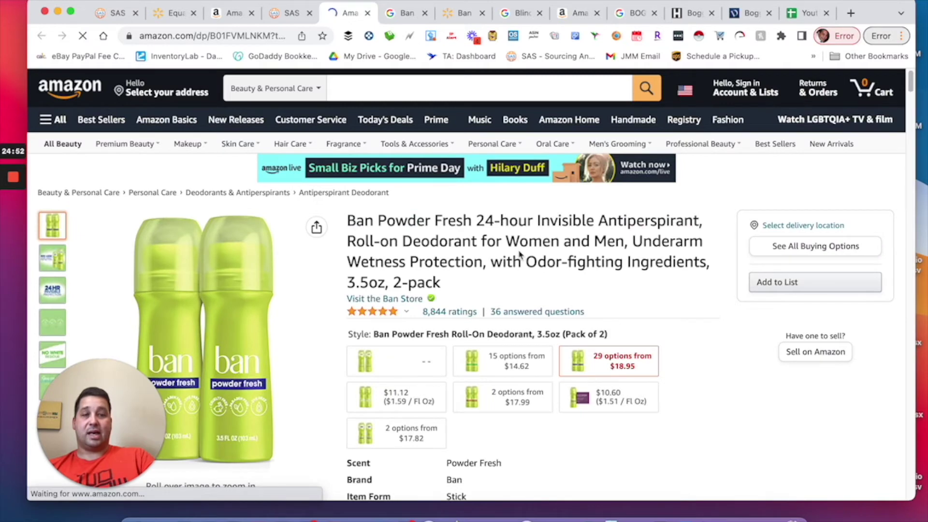
scroll(525, 256, down, 5)
scroll(496, 209, down, 8)
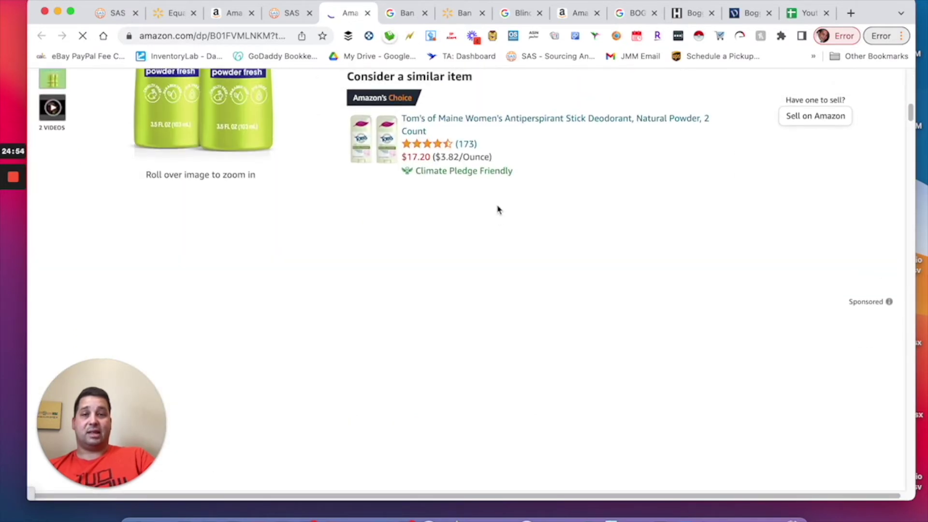
scroll(495, 211, up, 2)
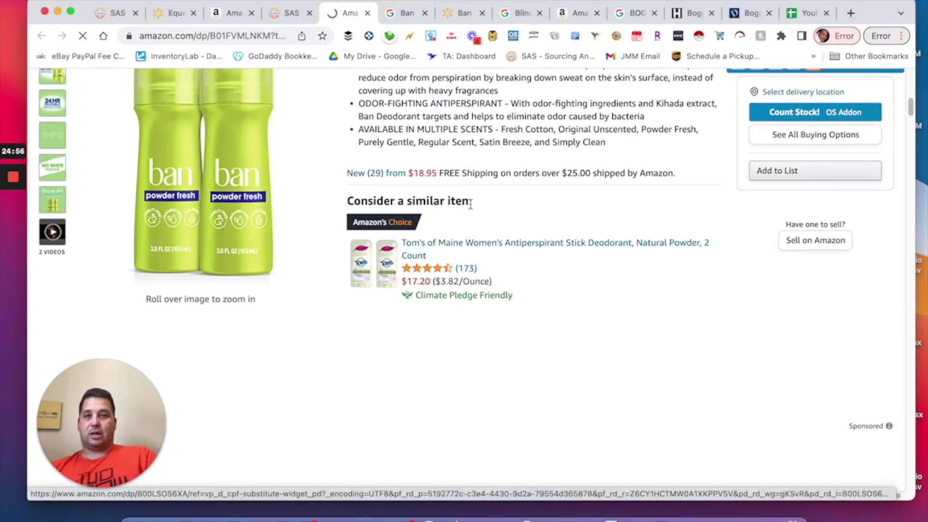
click(470, 204)
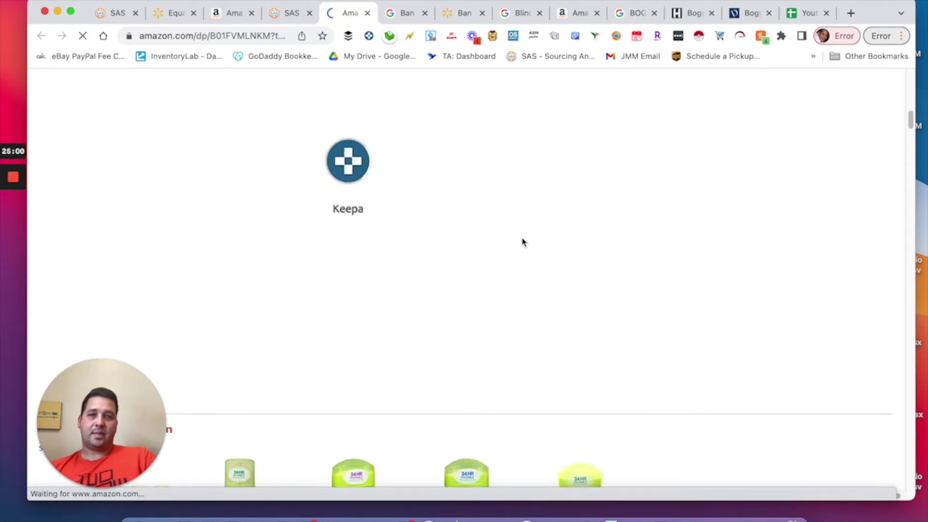
scroll(522, 238, up, 2)
scroll(518, 239, down, 2)
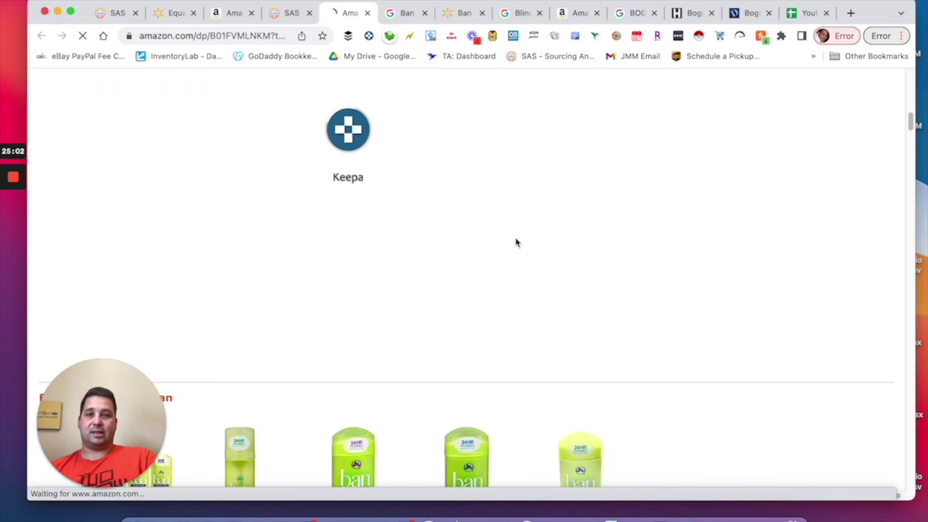
scroll(550, 247, down, 1)
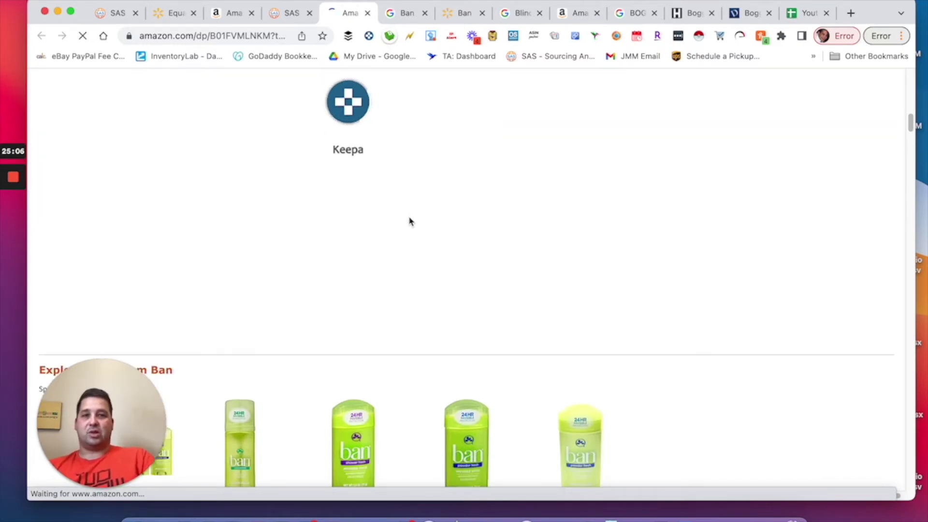
scroll(410, 221, up, 3)
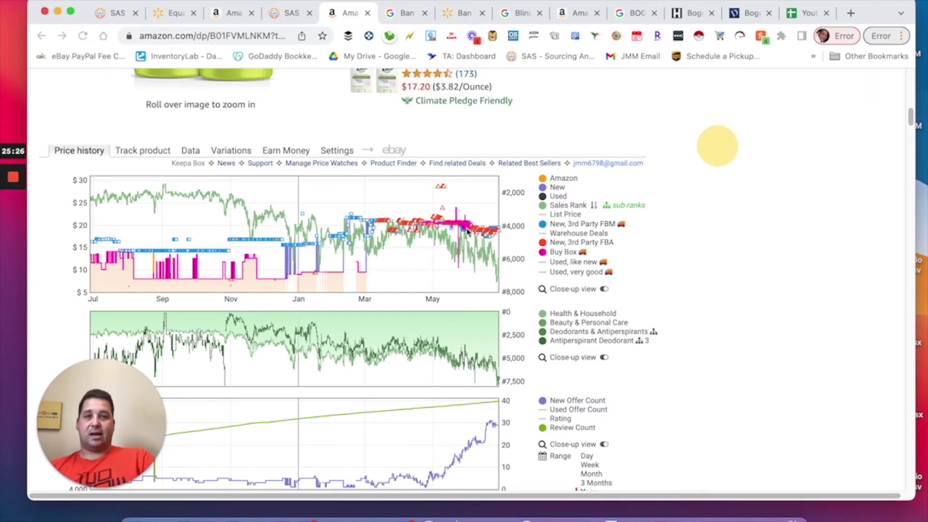
Examine the Ban deodorant's one-year Keepa history for price, sales rank and new offer count.
scroll(479, 235, down, 8)
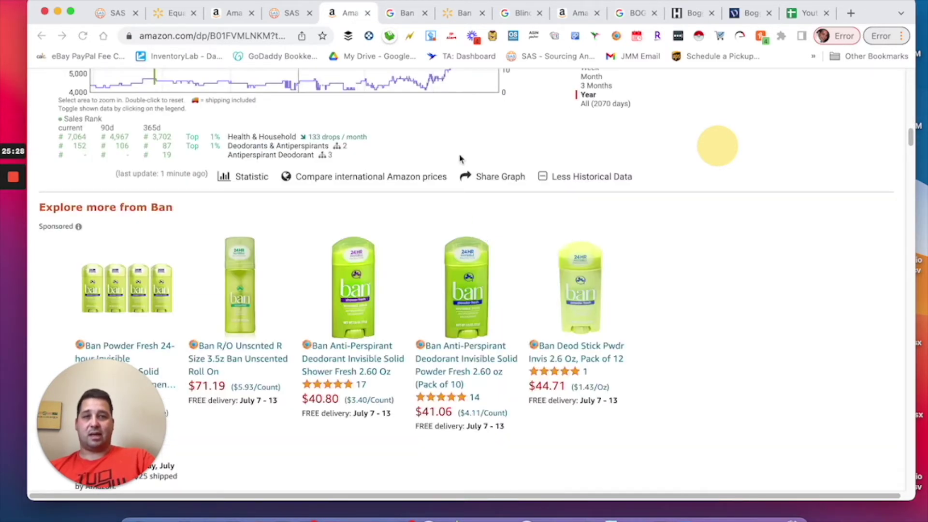
scroll(453, 161, up, 8)
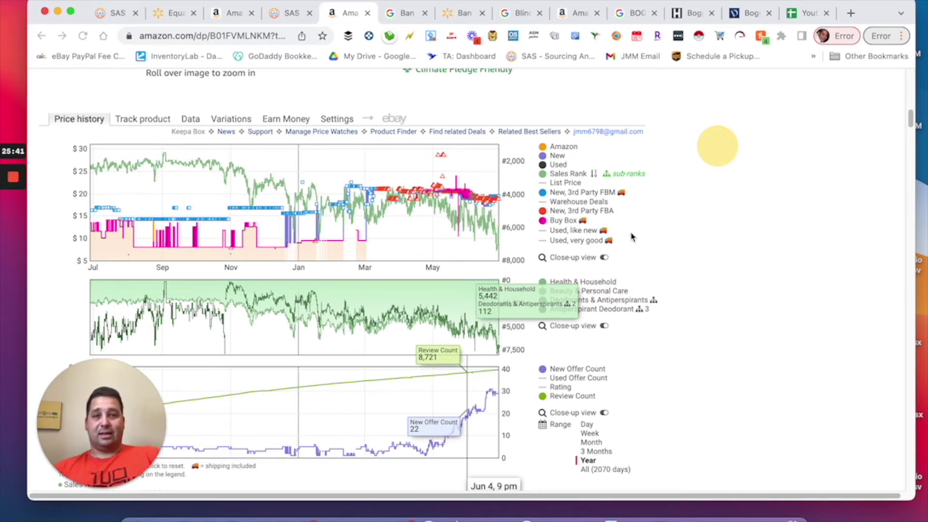
click(424, 191)
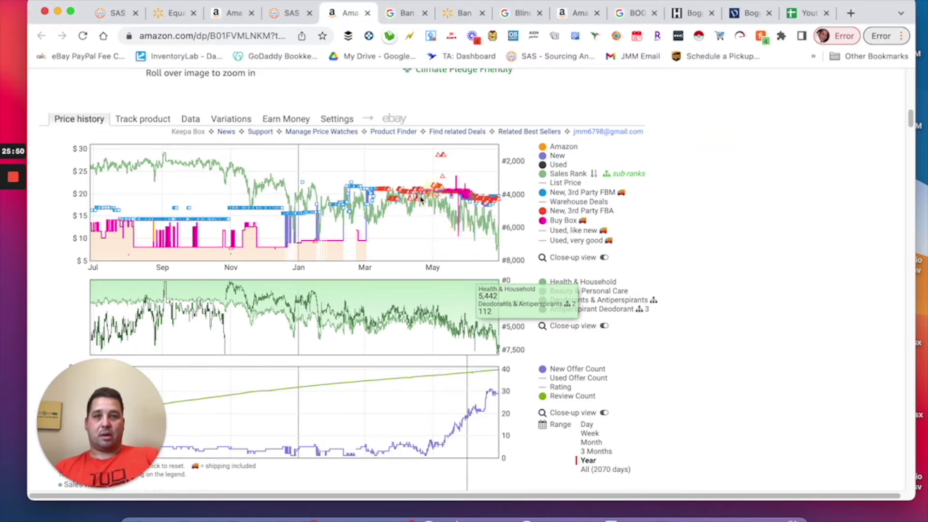
click(734, 245)
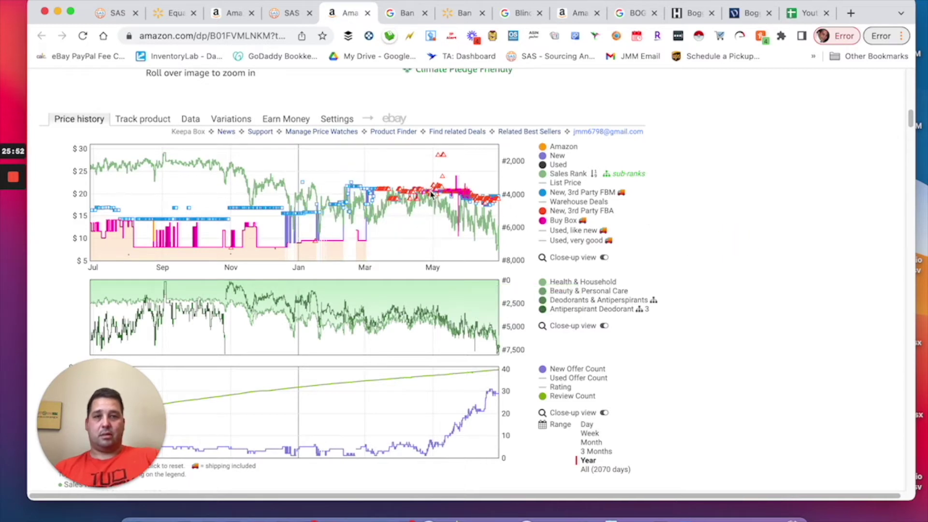
click(737, 195)
click(723, 198)
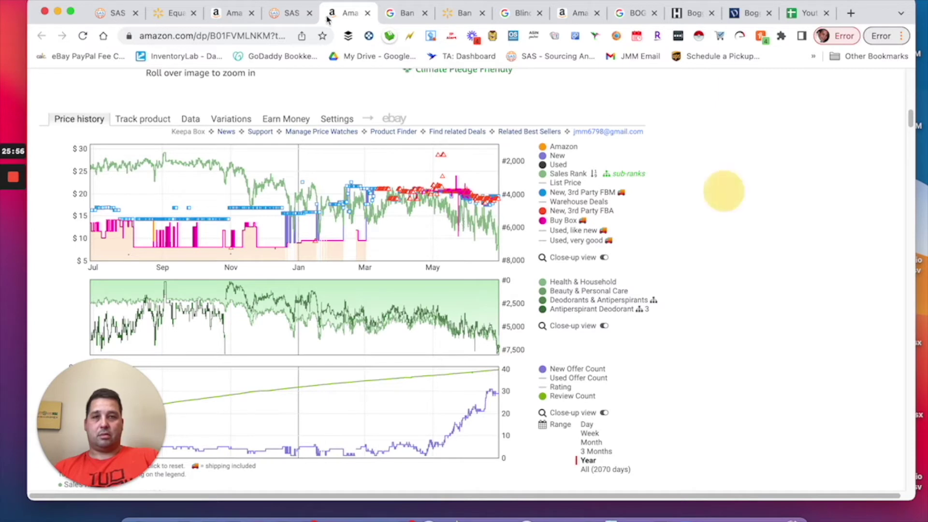
click(271, 35)
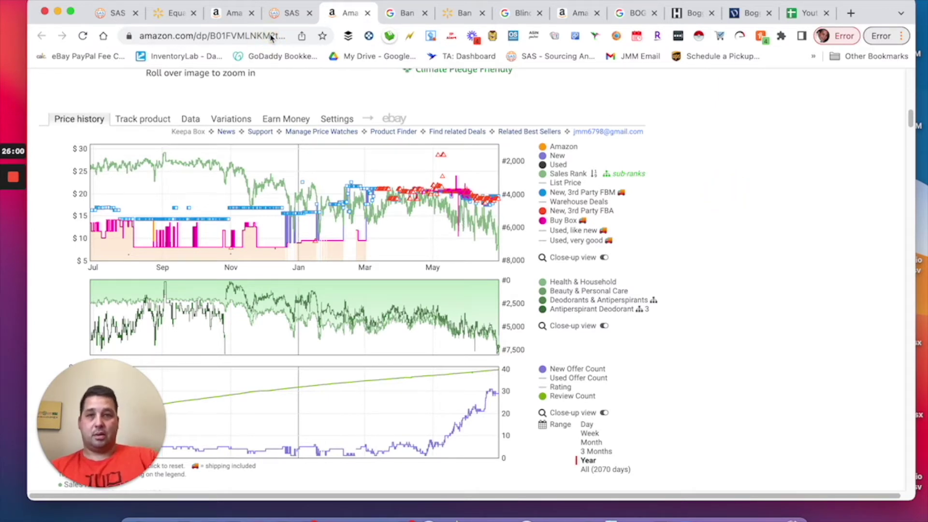
mouse_move(22, 189)
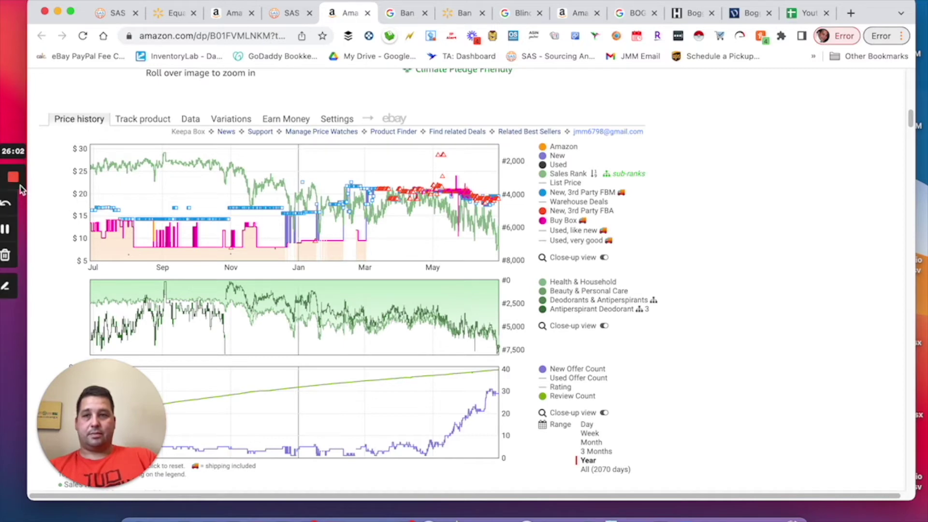
click(11, 230)
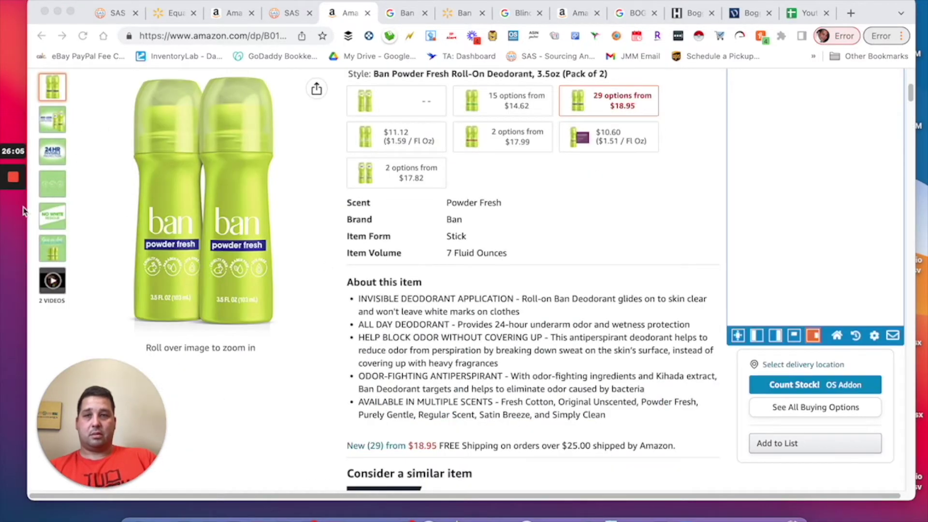
mouse_move(22, 203)
click(12, 230)
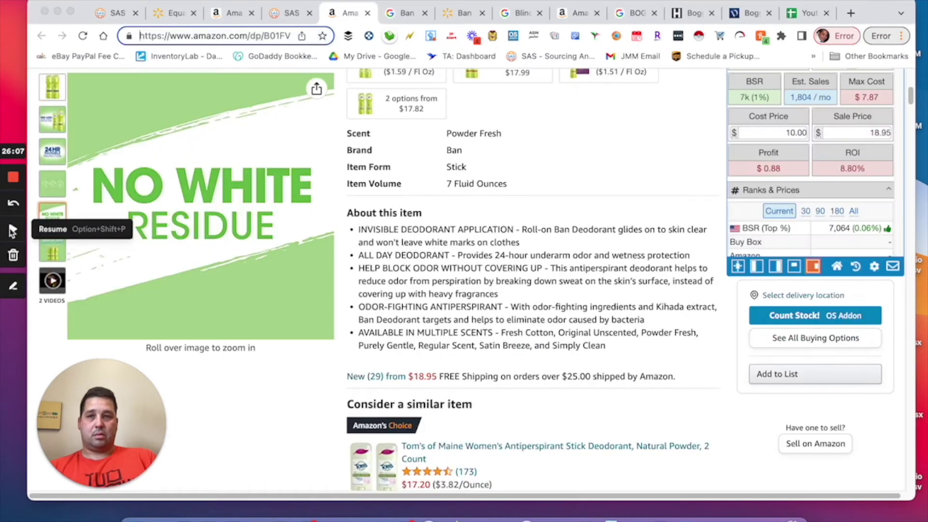
click(12, 231)
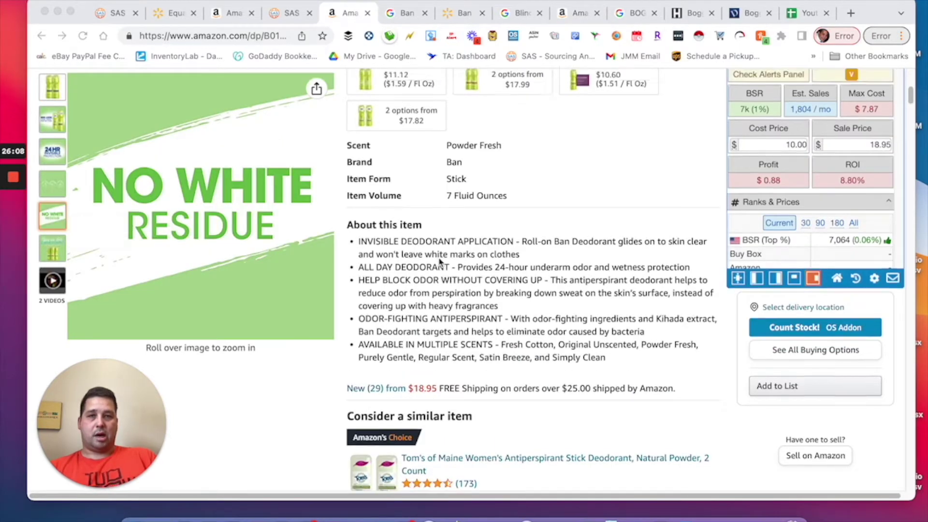
Inspect the Keepa offer details for the late-April Buy Box price, close them, and review the listing's SellerAmp figures.
scroll(439, 262, up, 7)
scroll(527, 275, down, 2)
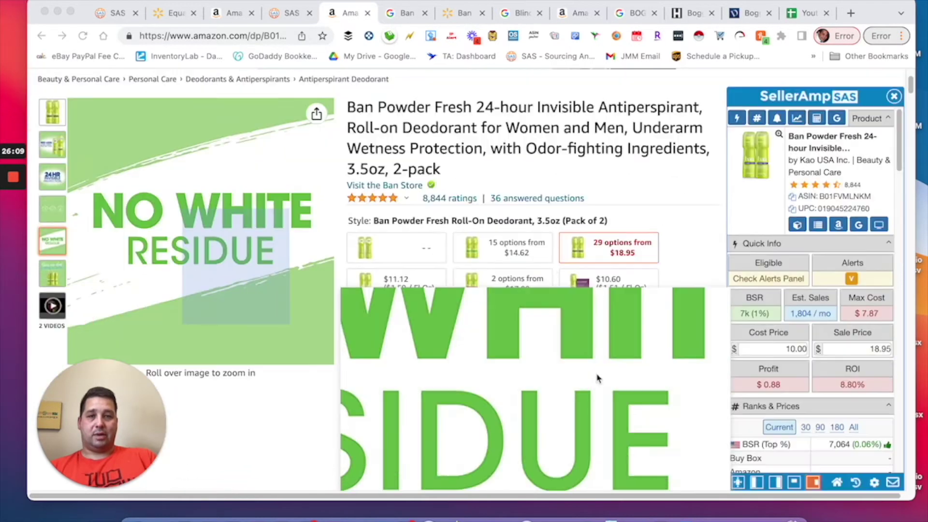
click(644, 203)
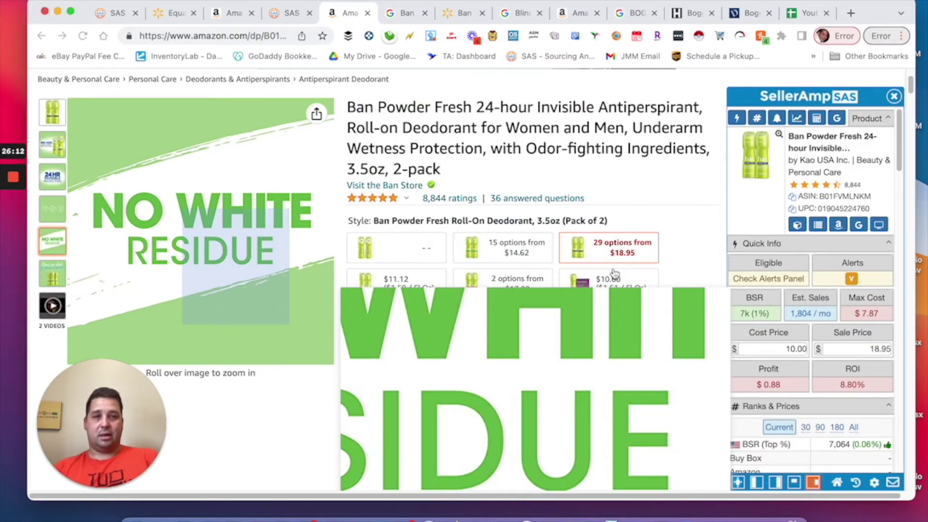
scroll(566, 232, down, 10)
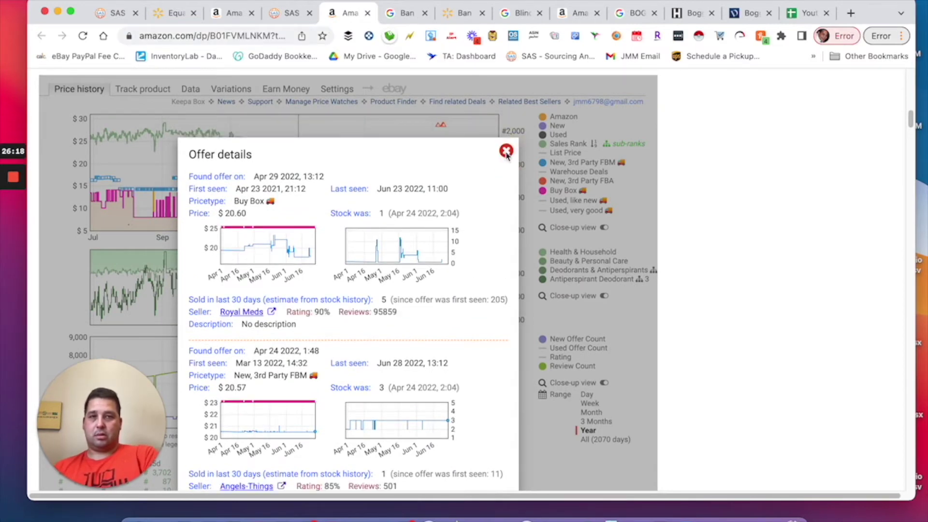
click(506, 153)
scroll(519, 153, up, 15)
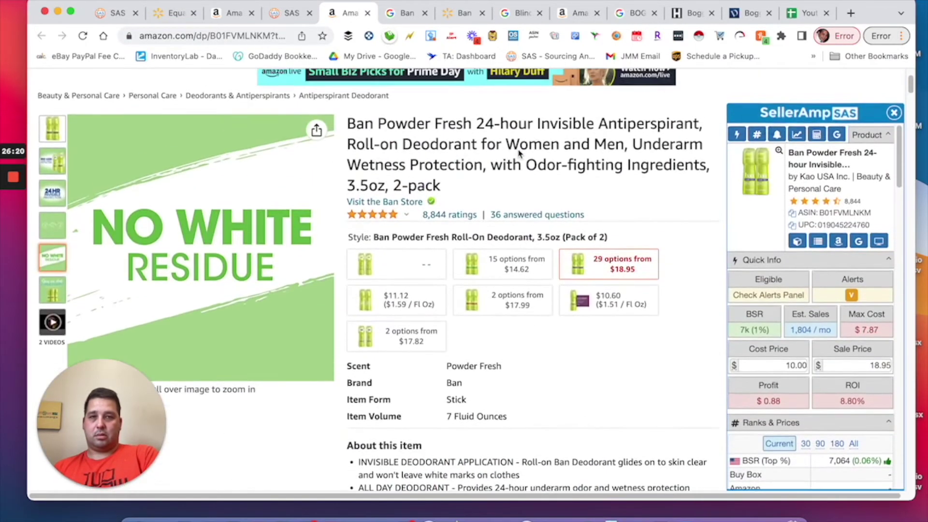
scroll(519, 153, down, 10)
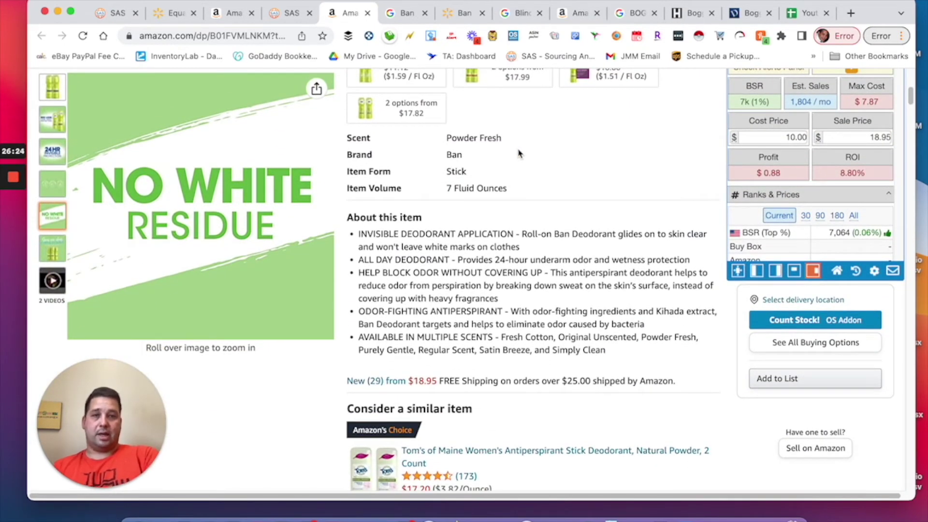
Check SellerAmp's storefront entry for the Ban deodorant, and compare recent prices with the new offer count in the listing's Keepa charts.
click(295, 13)
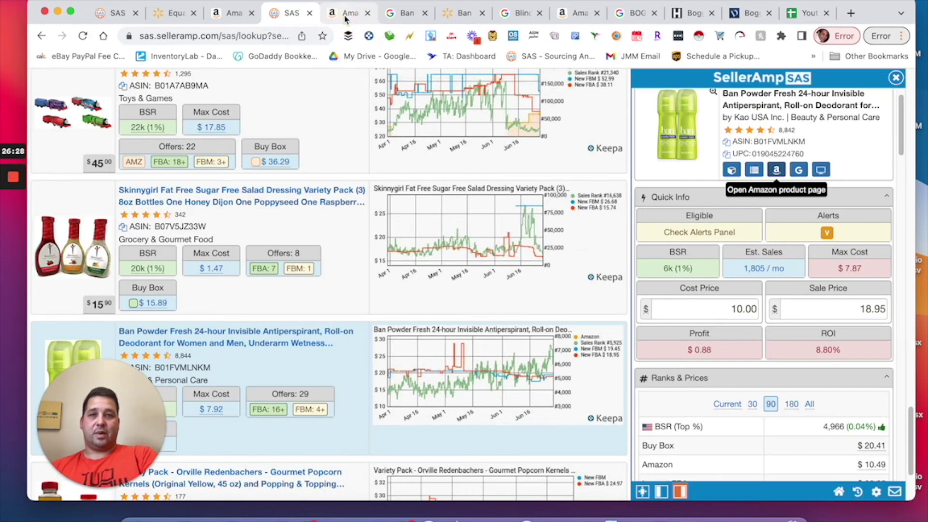
key(ctrl+Tab)
scroll(529, 163, up, 3)
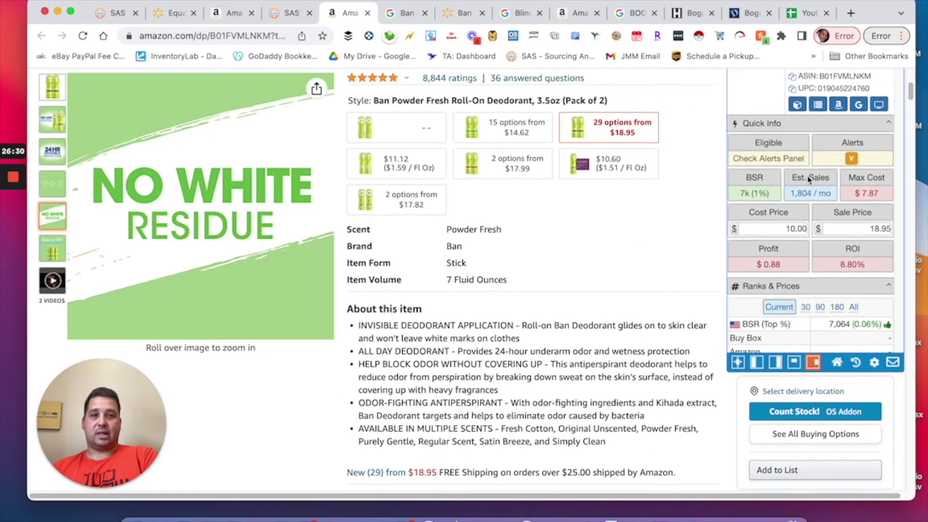
scroll(618, 257, down, 10)
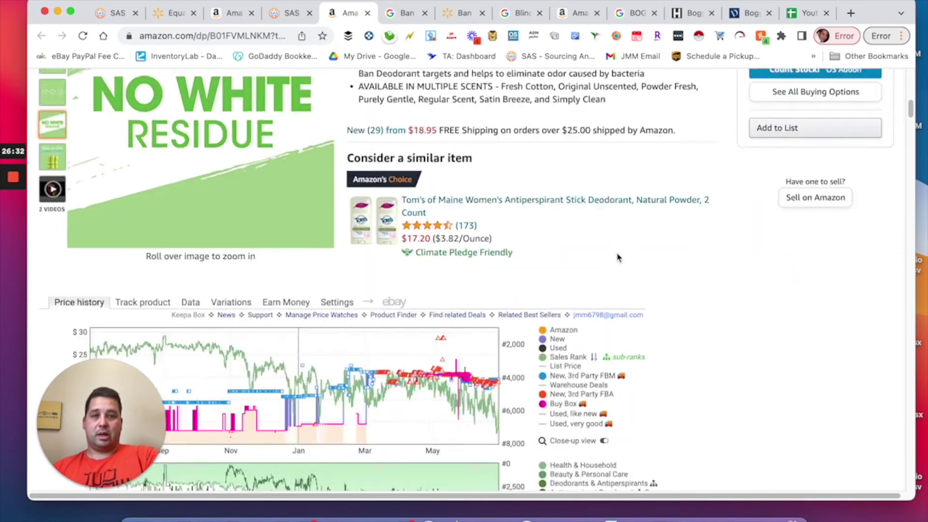
scroll(619, 258, up, 5)
scroll(327, 176, down, 3)
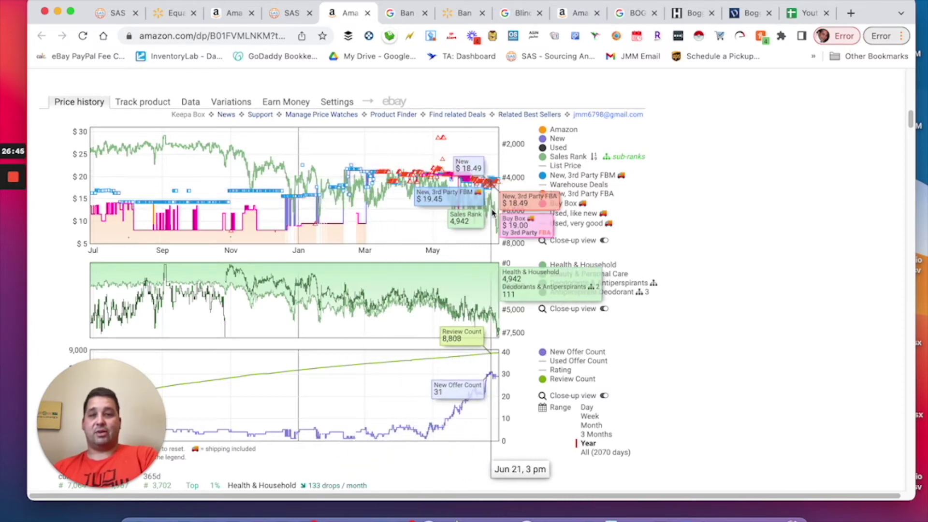
scroll(689, 379, down, 3)
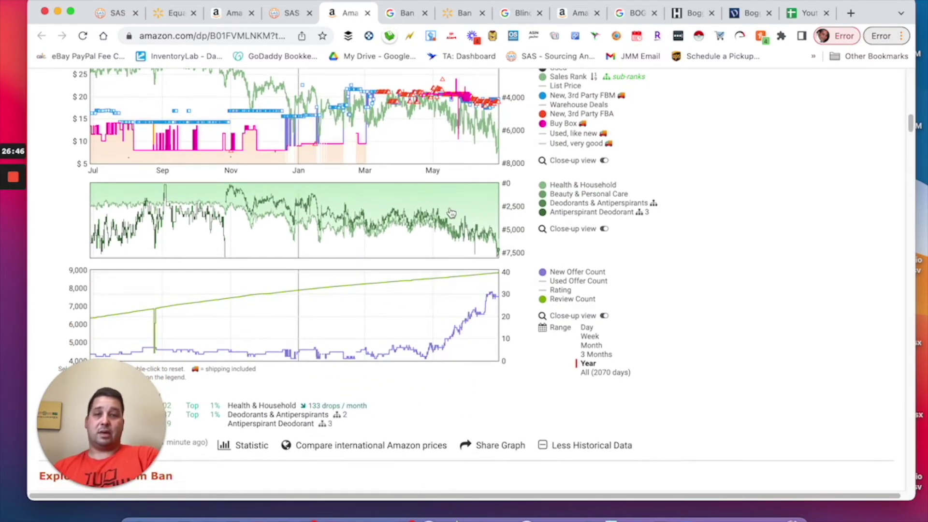
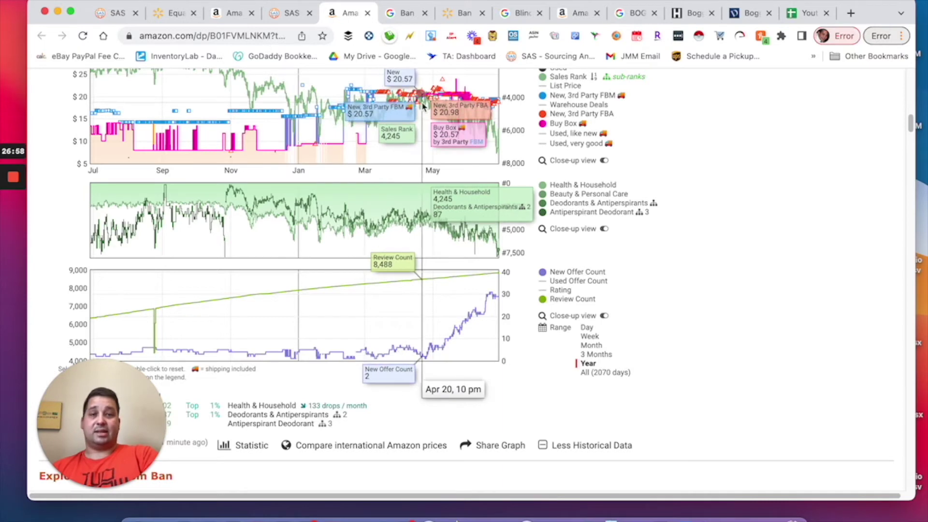
Cross-check the Amazon listing's style options, estimated sales and profit figures against its Keepa price and offer trends.
scroll(596, 154, up, 10)
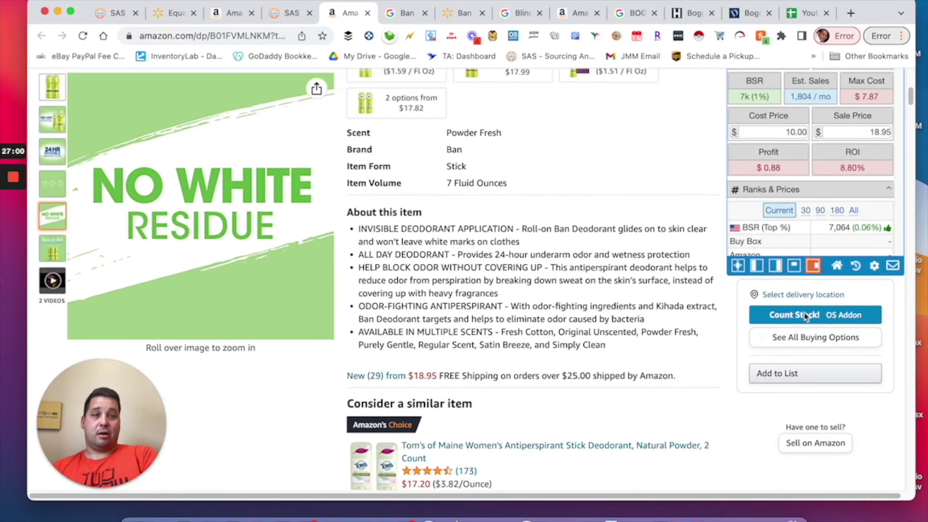
scroll(670, 394, down, 10)
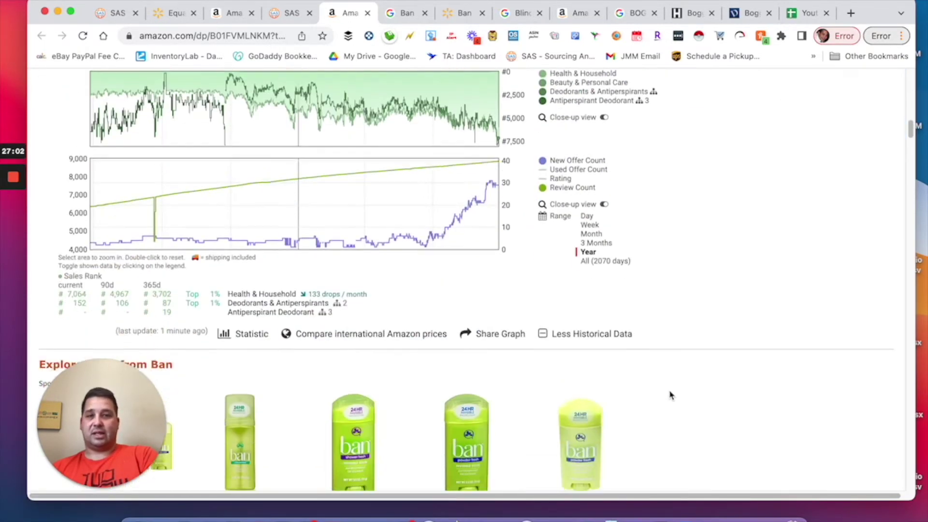
scroll(494, 269, up, 5)
scroll(494, 269, up, 8)
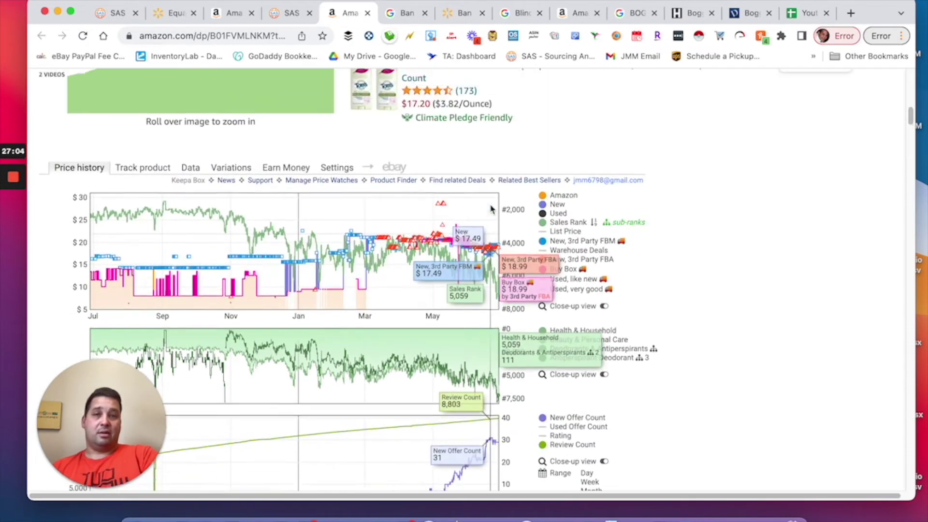
scroll(491, 208, up, 4)
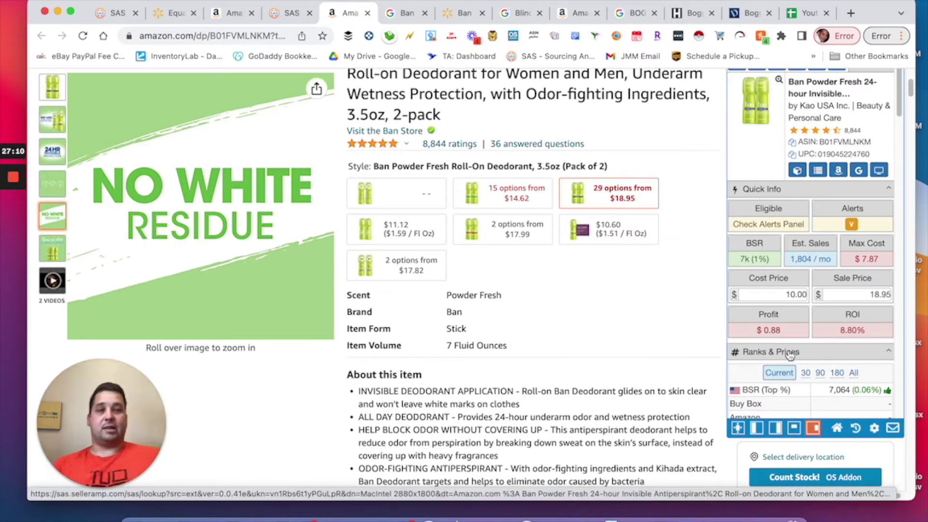
scroll(595, 319, down, 10)
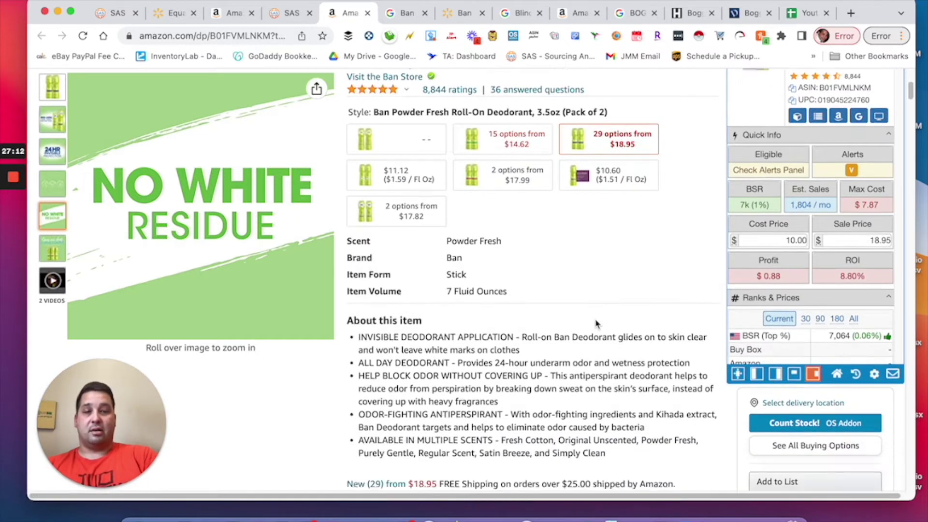
scroll(596, 319, down, 2)
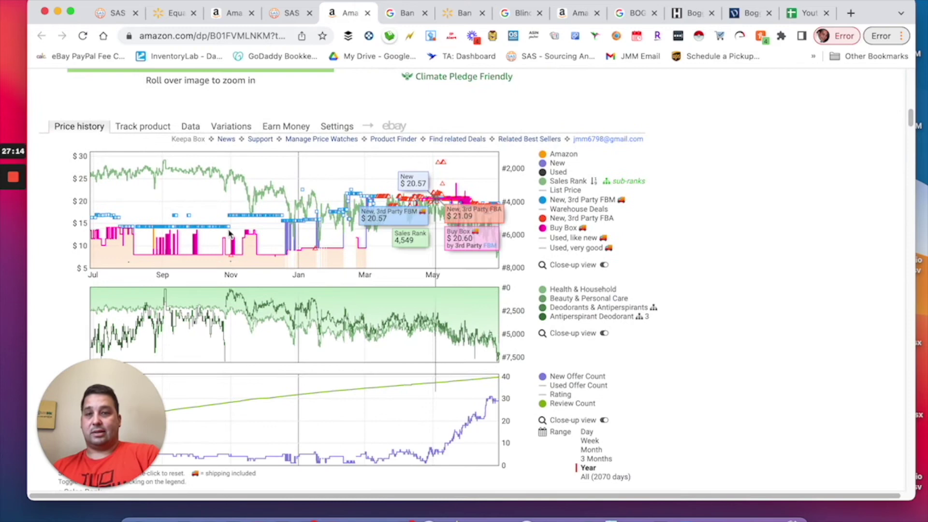
Show the listing's variations in Keepa, sort them by ratings from highest to lowest, and review each scent.
click(221, 126)
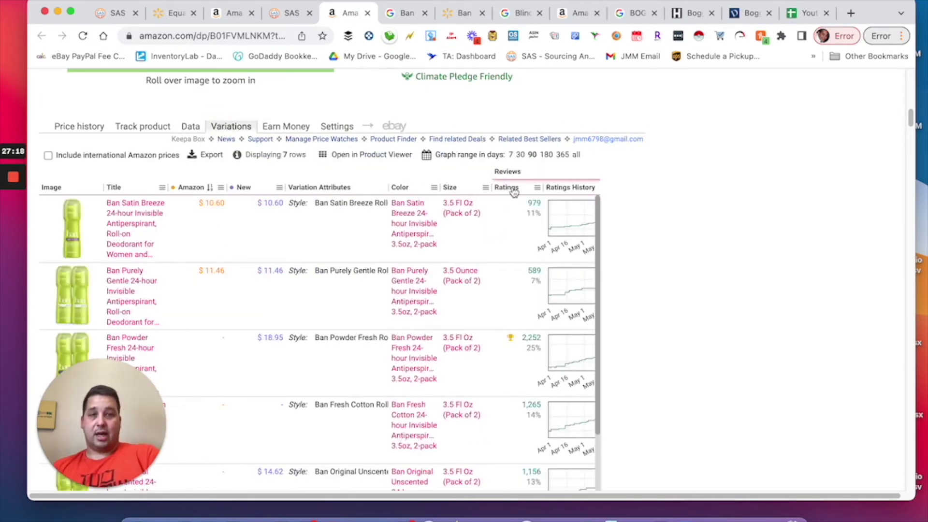
click(514, 191)
click(514, 191)
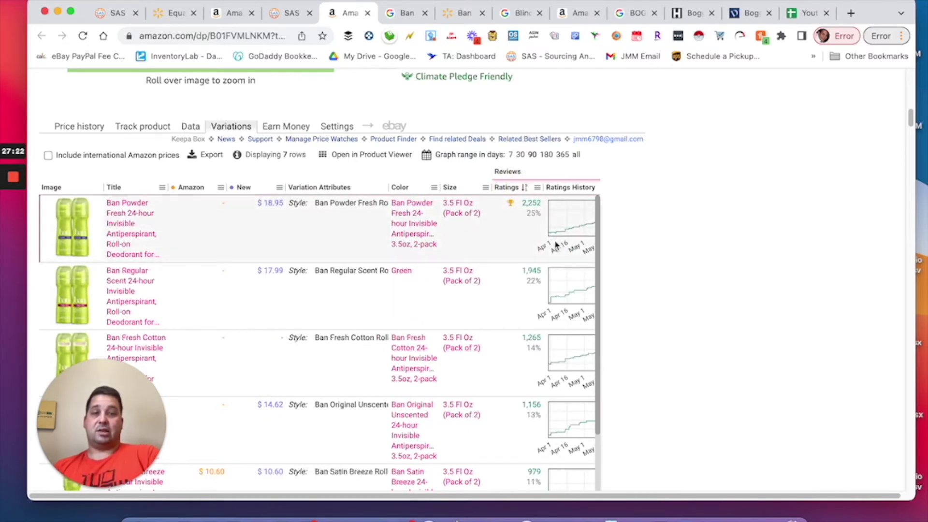
scroll(446, 223, right, 5)
scroll(446, 223, left, 5)
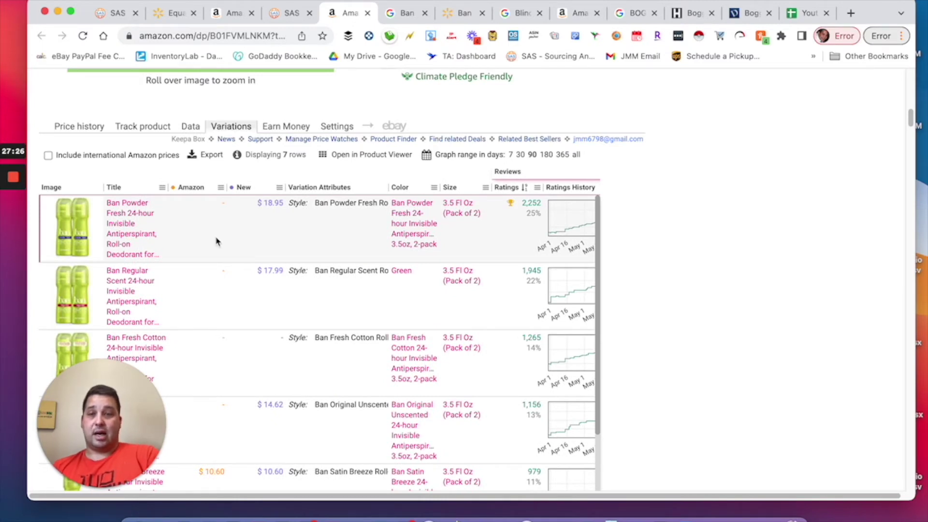
scroll(205, 235, down, 2)
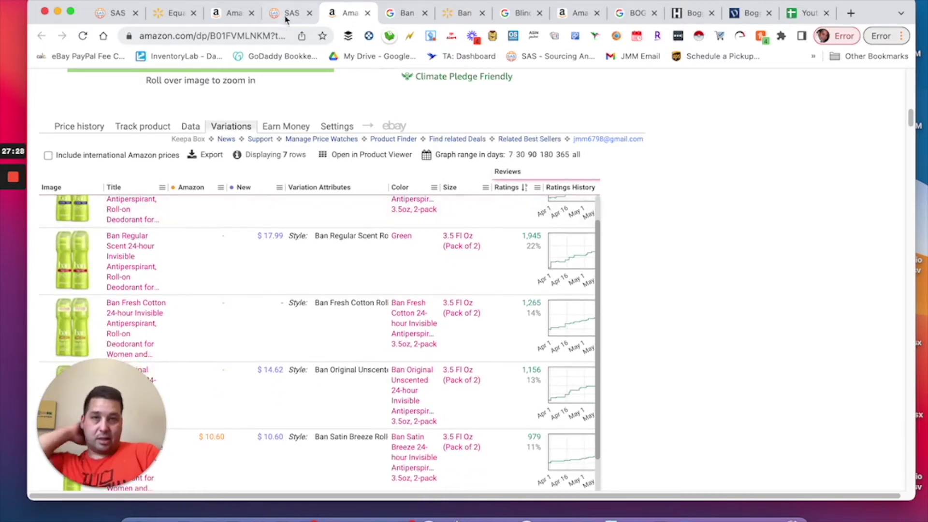
Revisit the SellerAmp storefront results, the Walmart listing for the Powder Fresh roll-on, and Google's shopping offers.
click(287, 15)
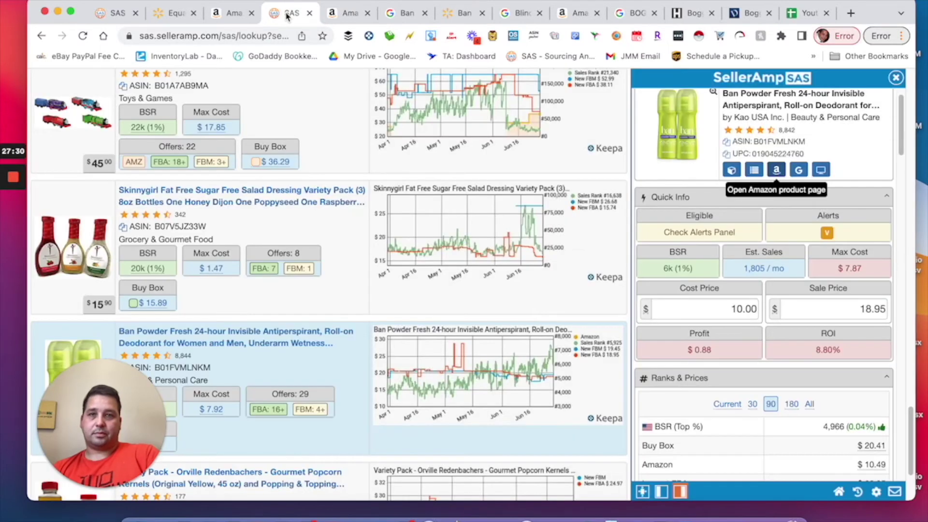
click(339, 13)
click(452, 14)
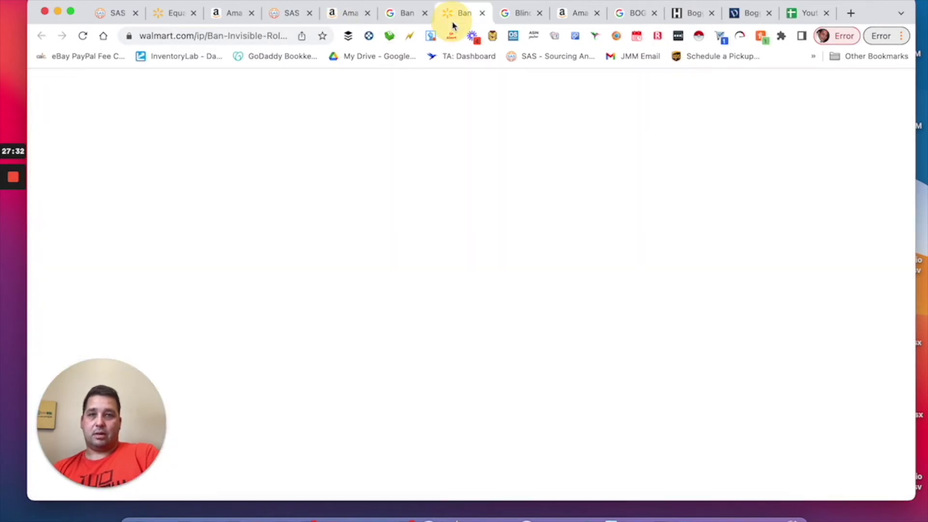
scroll(460, 263, down, 1)
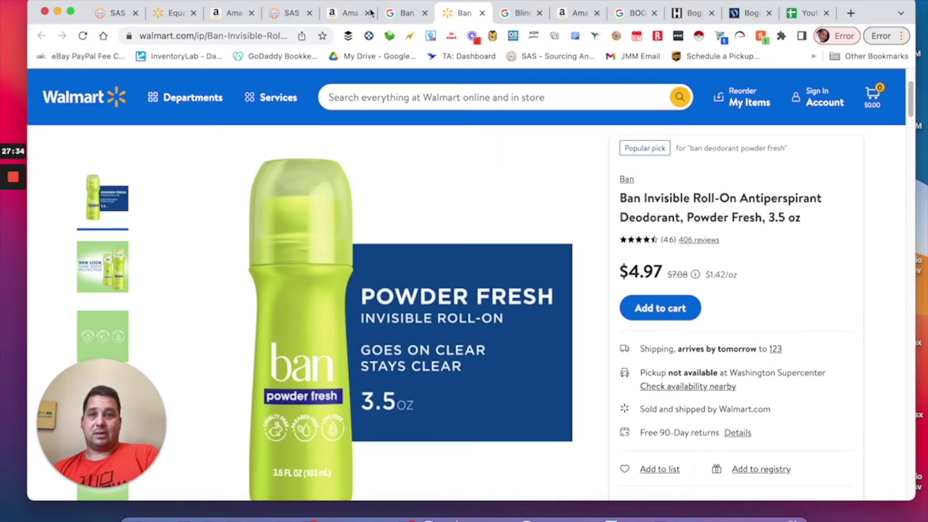
click(398, 14)
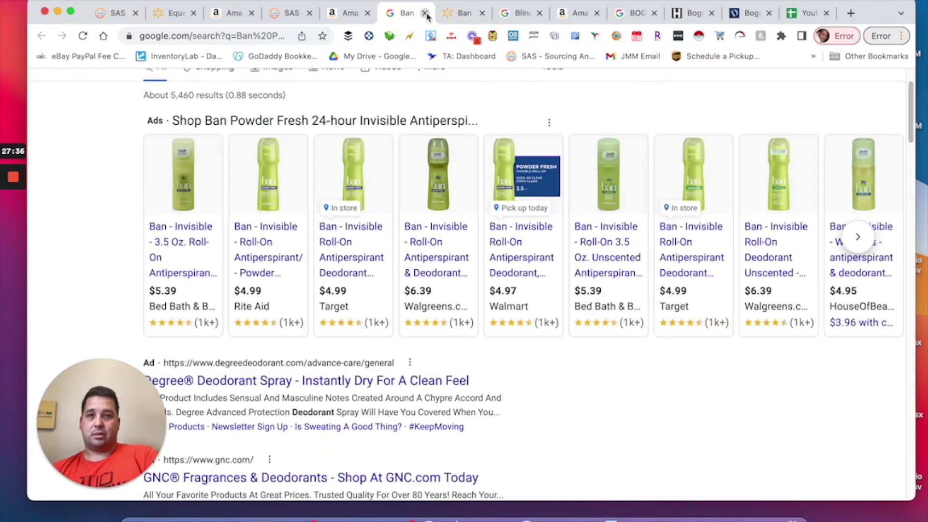
Re-examine the Ban deodorant's Keepa variations, comparing each scent's Amazon and new prices and rating share with the listing's sales and profit figures.
click(347, 13)
scroll(391, 207, down, 1)
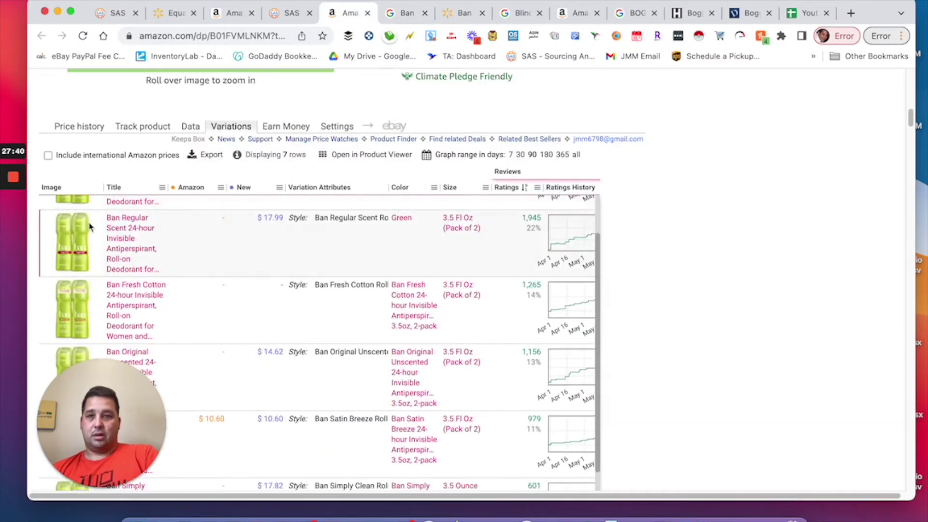
scroll(229, 256, down, 3)
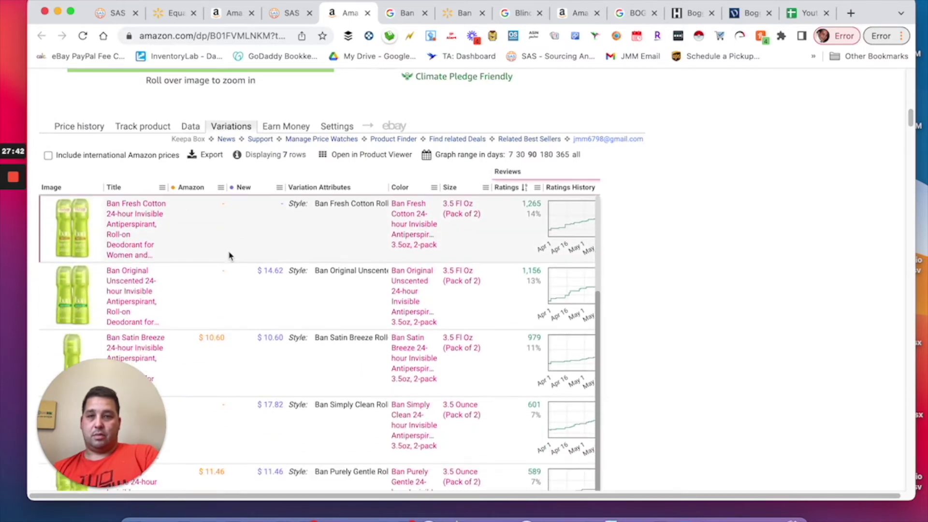
scroll(346, 360, down, 4)
scroll(345, 360, up, 8)
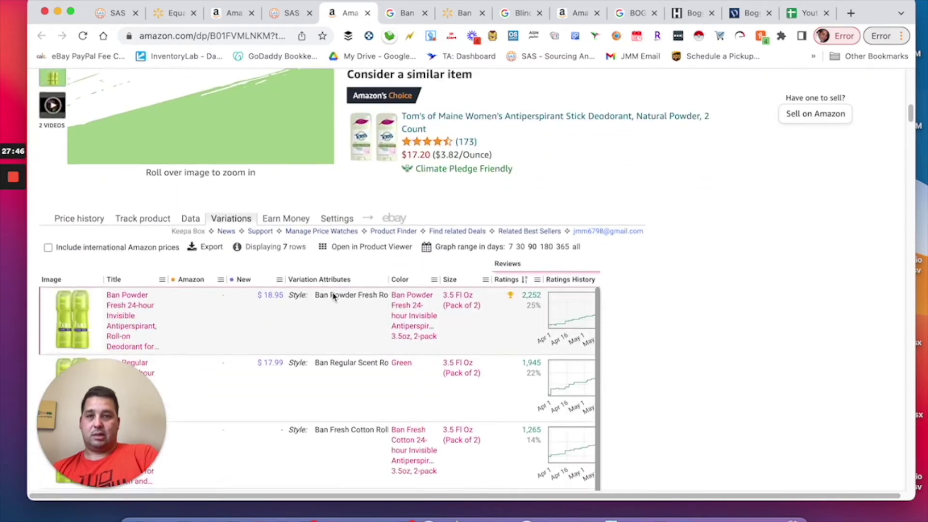
scroll(121, 193, down, 4)
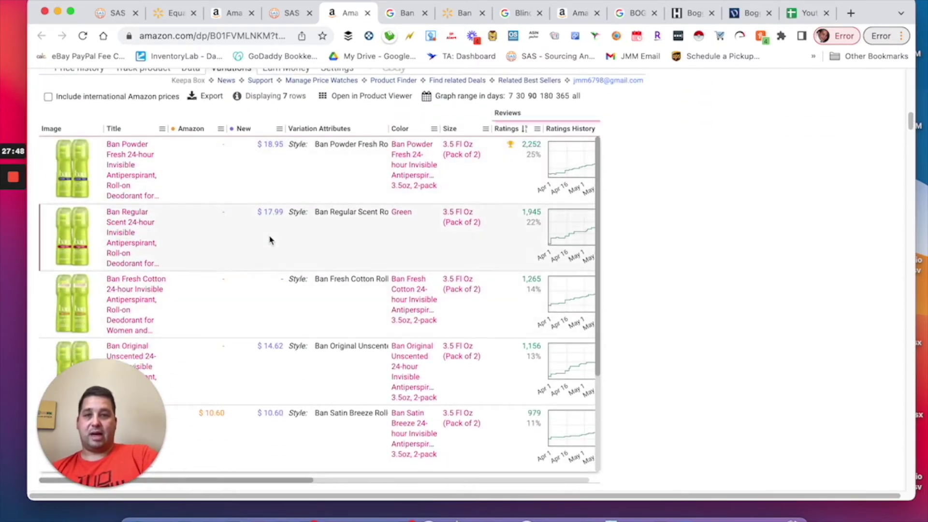
scroll(269, 238, down, 2)
scroll(293, 321, up, 8)
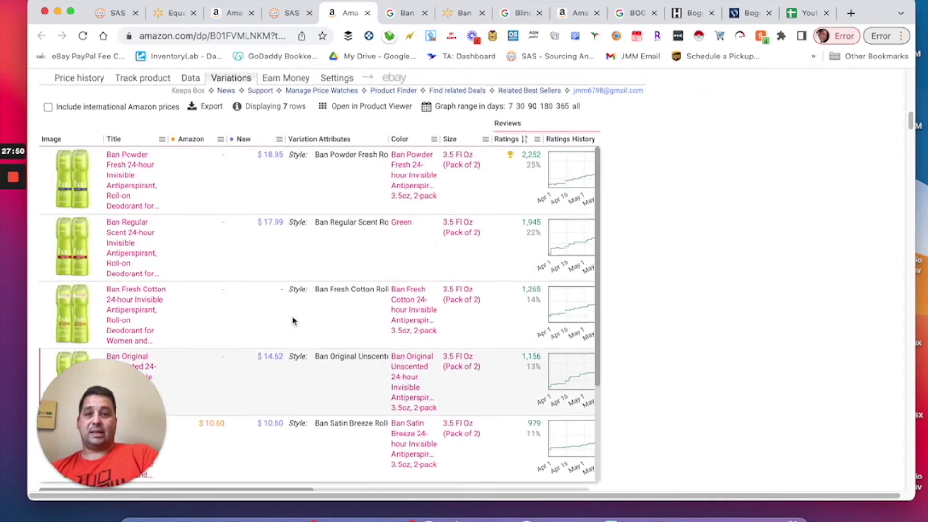
scroll(609, 270, up, 5)
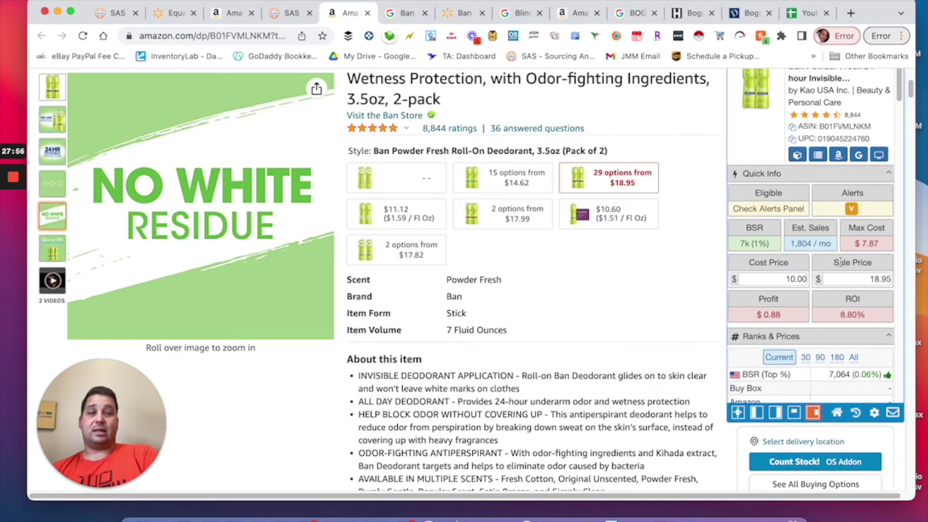
Review the ratings history of the Ban variations in Keepa and return to the listing's cost and profit figures.
scroll(412, 428, down, 12)
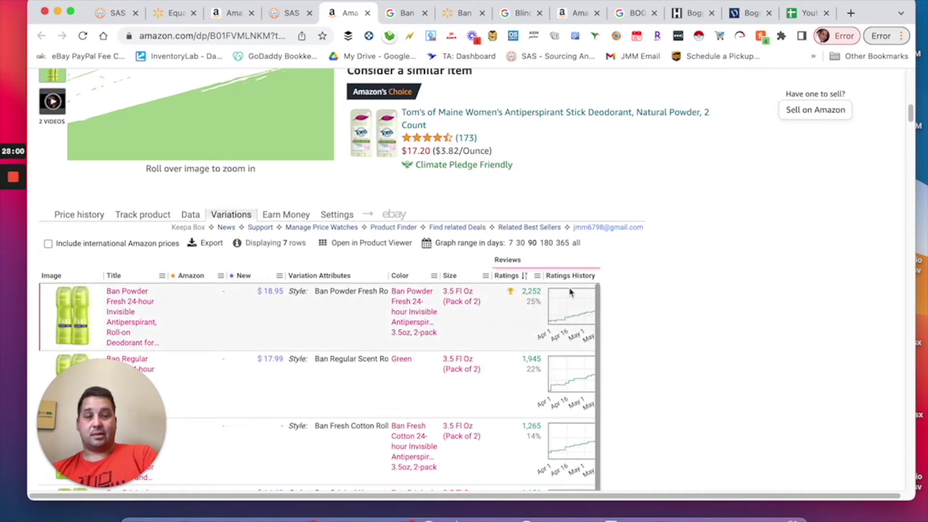
scroll(589, 284, up, 1)
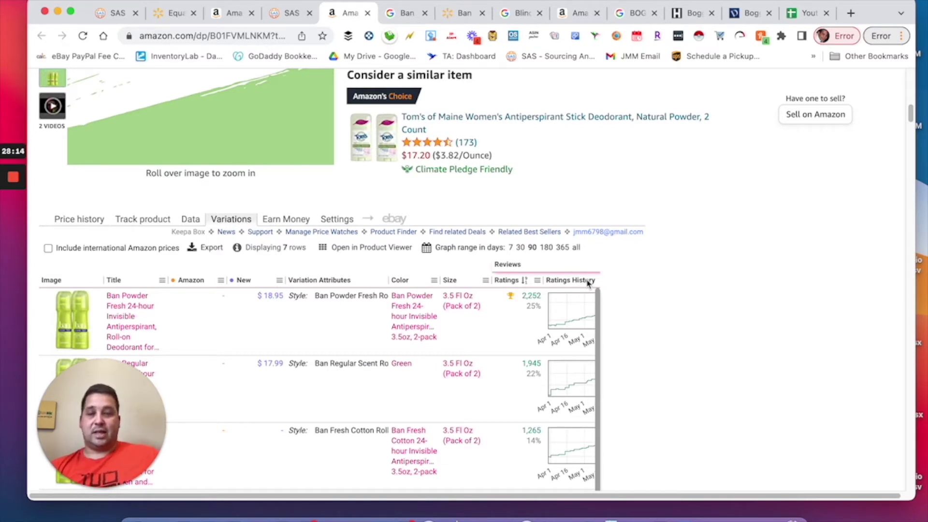
scroll(601, 359, down, 4)
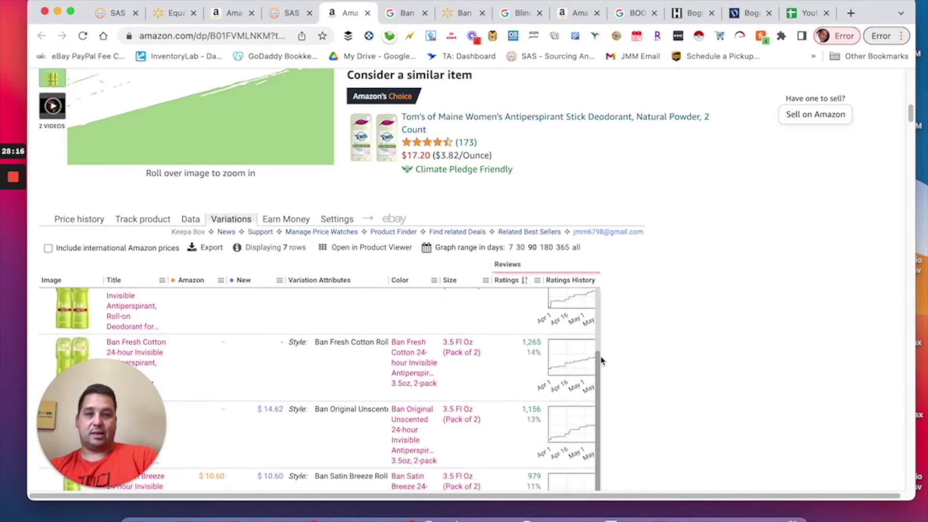
scroll(649, 340, down, 2)
scroll(406, 261, down, 2)
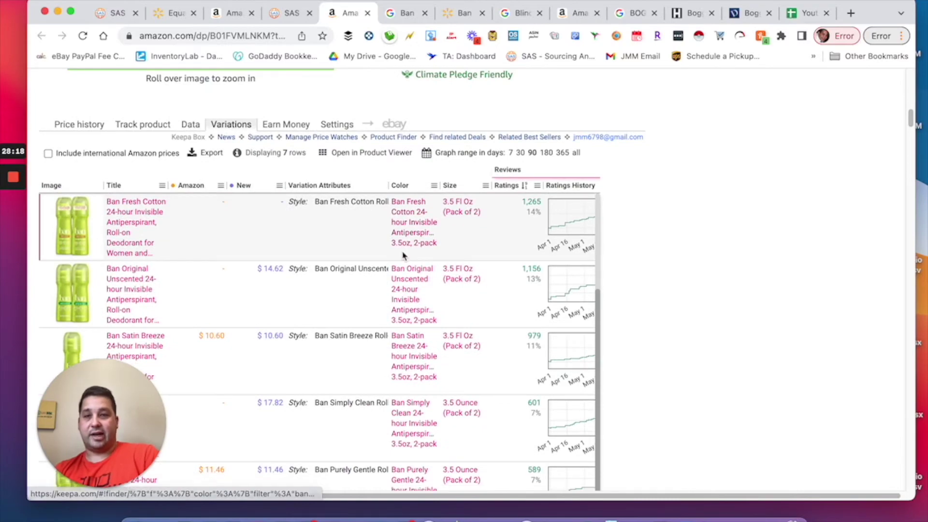
scroll(423, 338, up, 1)
scroll(422, 339, up, 15)
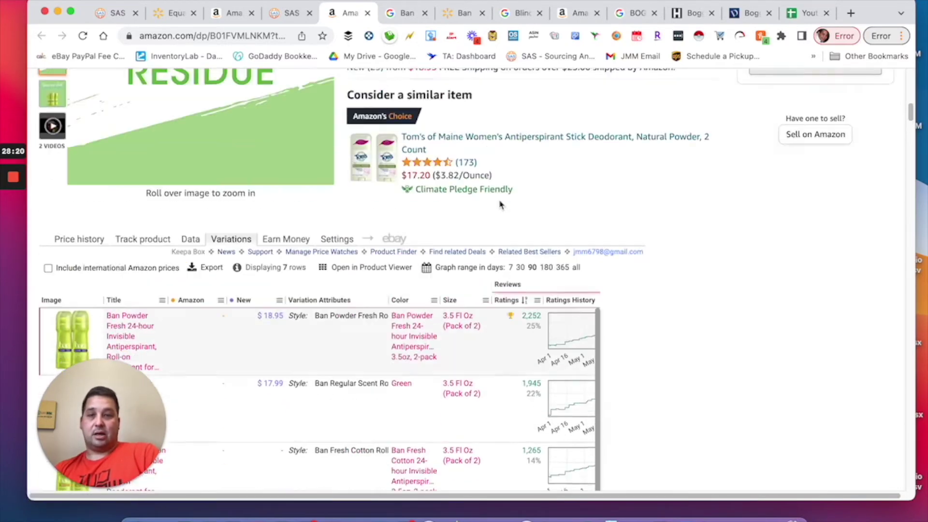
scroll(606, 219, down, 7)
scroll(606, 218, up, 3)
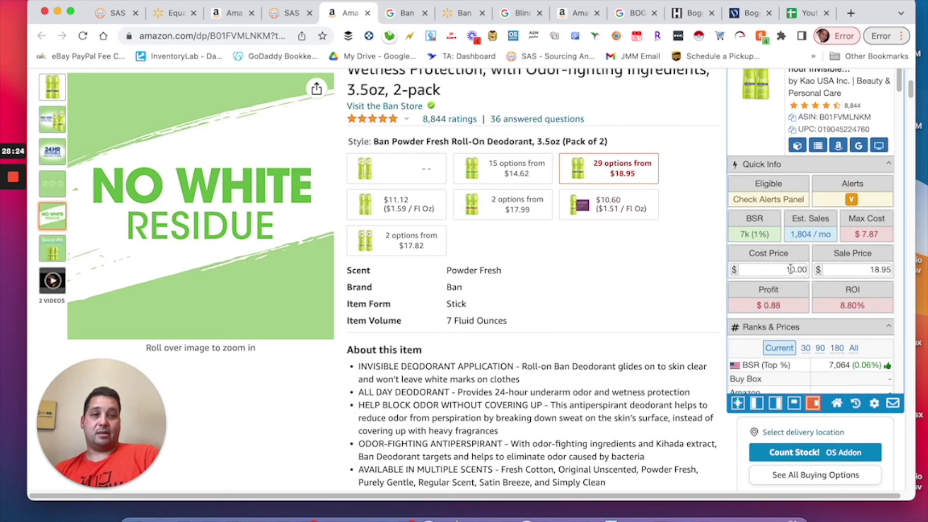
Try a cost price of $9.00 in the Ban deodorant's profit calculator and restore it to $10.00.
triple_click(794, 270)
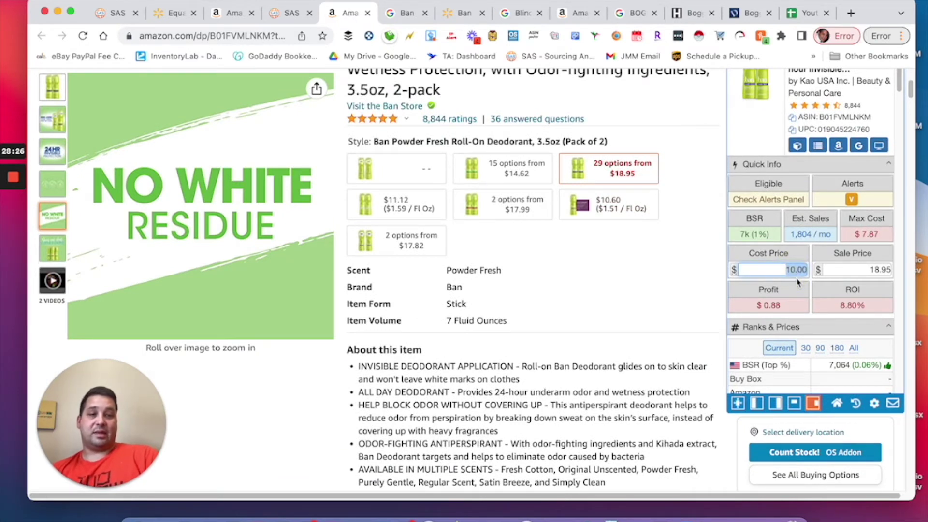
click(801, 272)
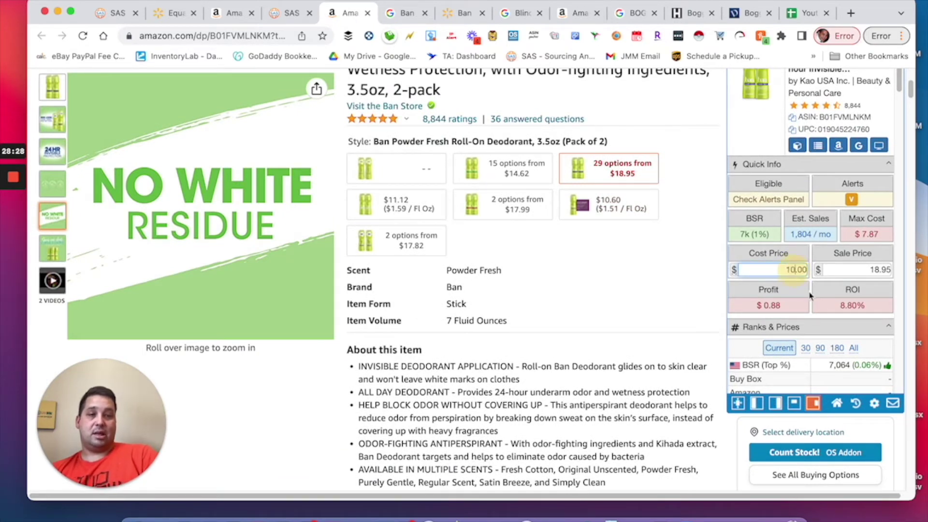
key(BackSpace)
key(BackSpace)
text(9)
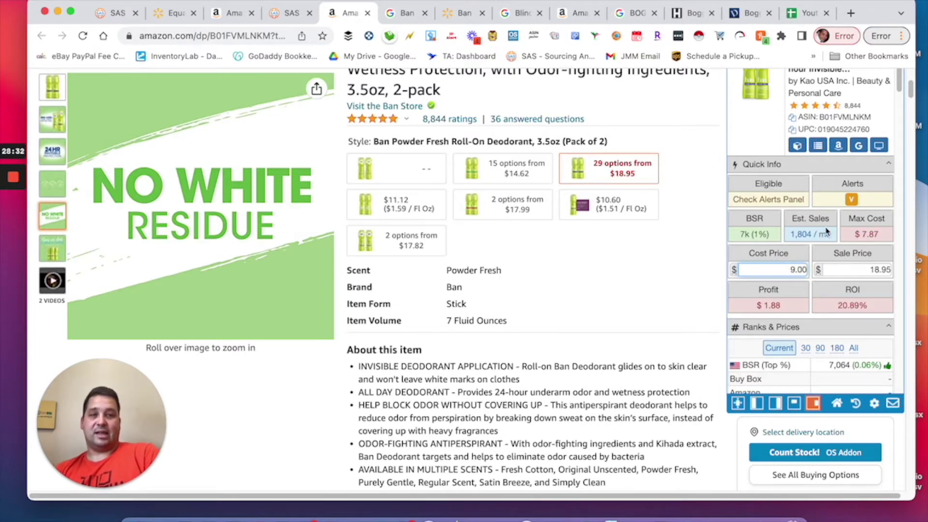
key(BackSpace)
text(10)
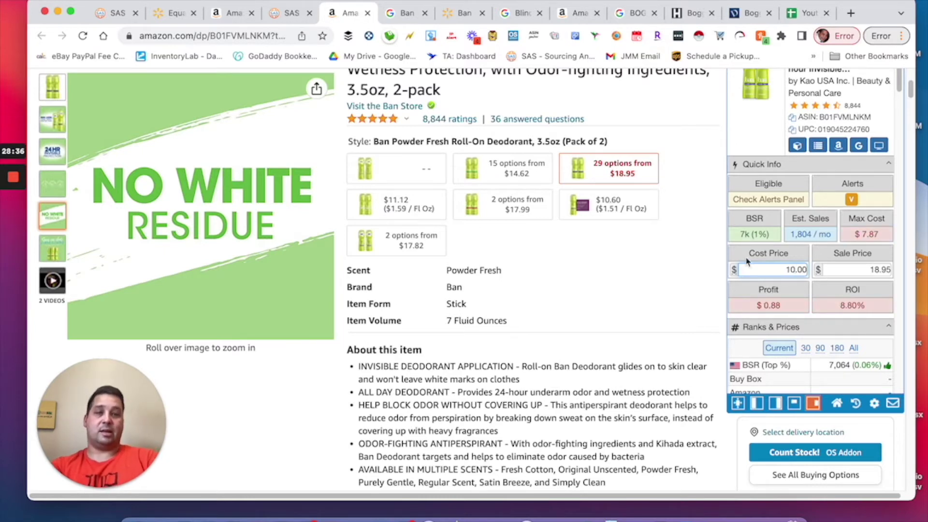
click(652, 284)
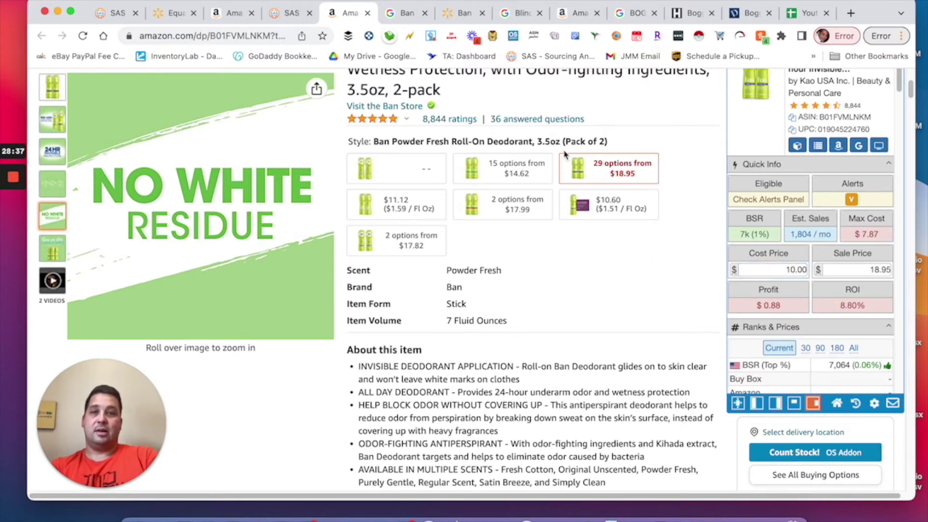
Close Walmart's Ban listing and the leftover Google, Amazon and Bogg Bag store tabs, keeping the Ban Google search and the spreadsheet.
click(405, 13)
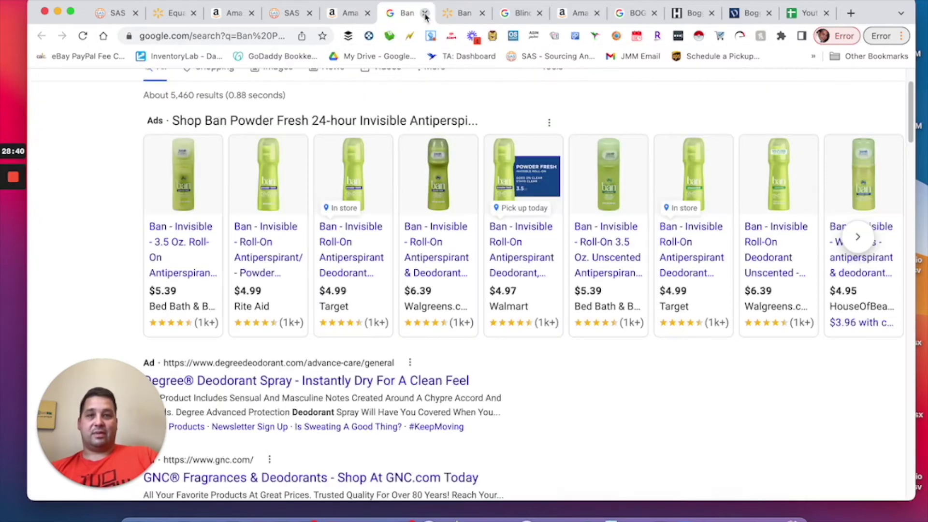
click(457, 14)
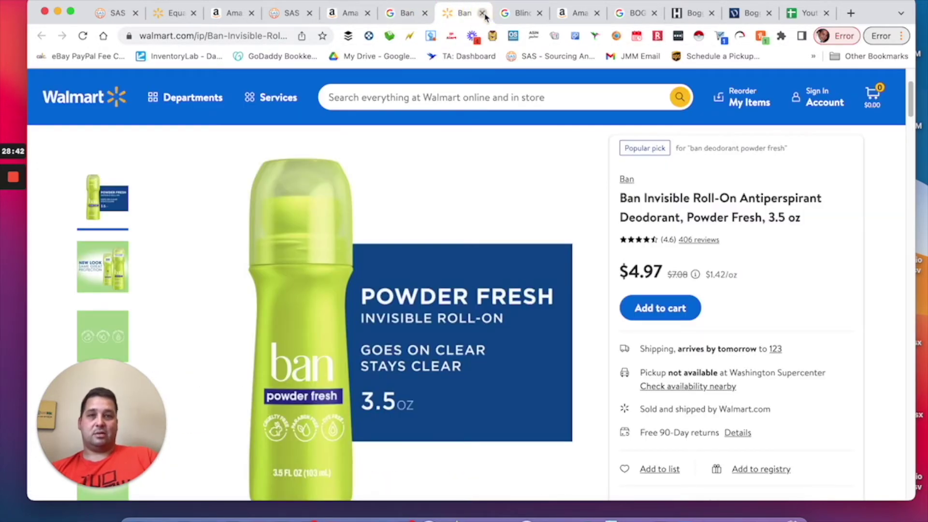
click(483, 14)
click(483, 13)
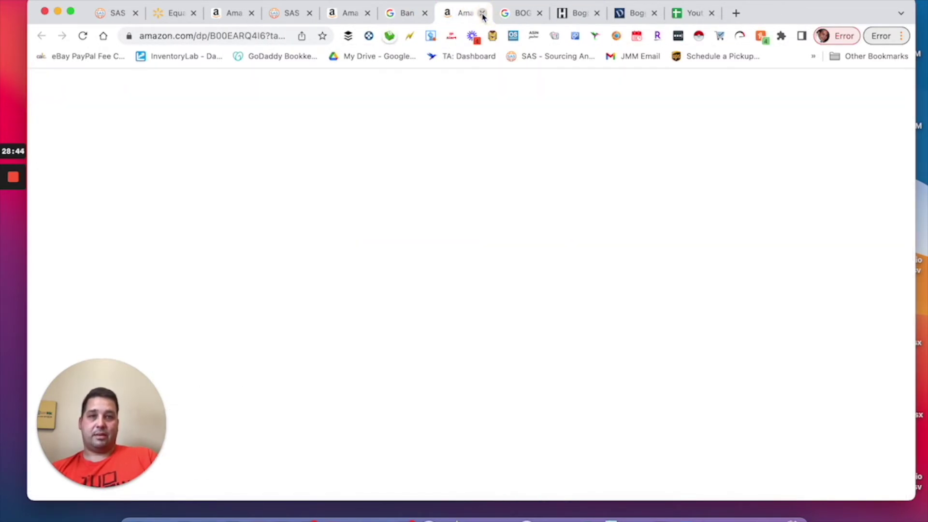
click(483, 13)
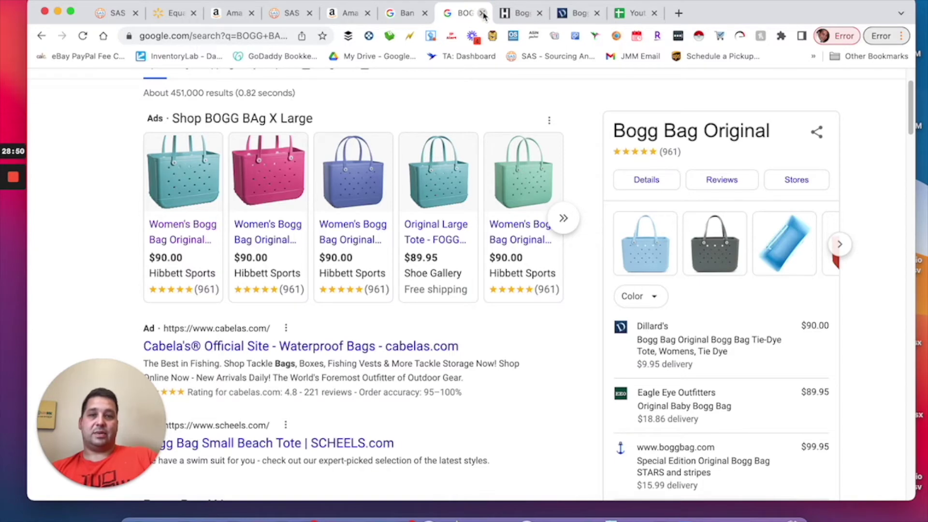
click(483, 14)
click(483, 13)
click(483, 13)
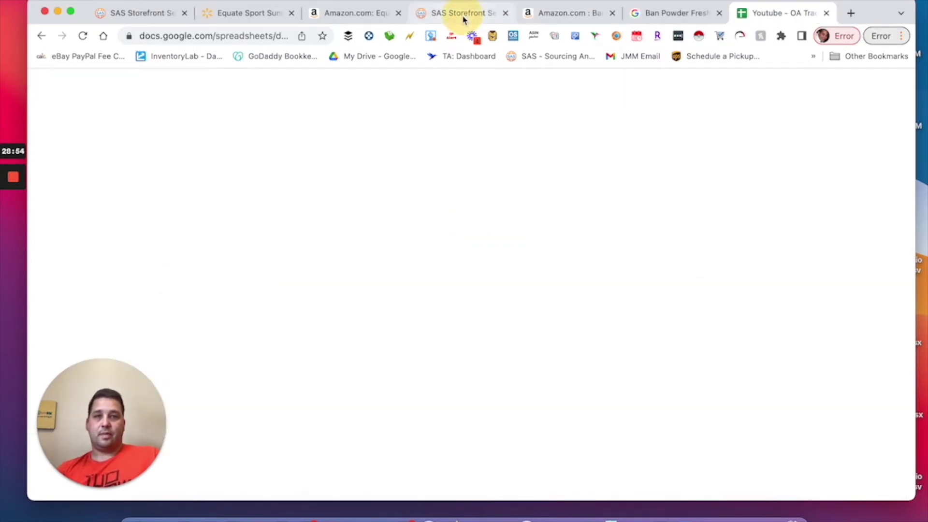
Return to the SellerAmp storefront results and open the details of the Skinnygirl salad dressing variety pack.
click(458, 18)
scroll(295, 297, down, 3)
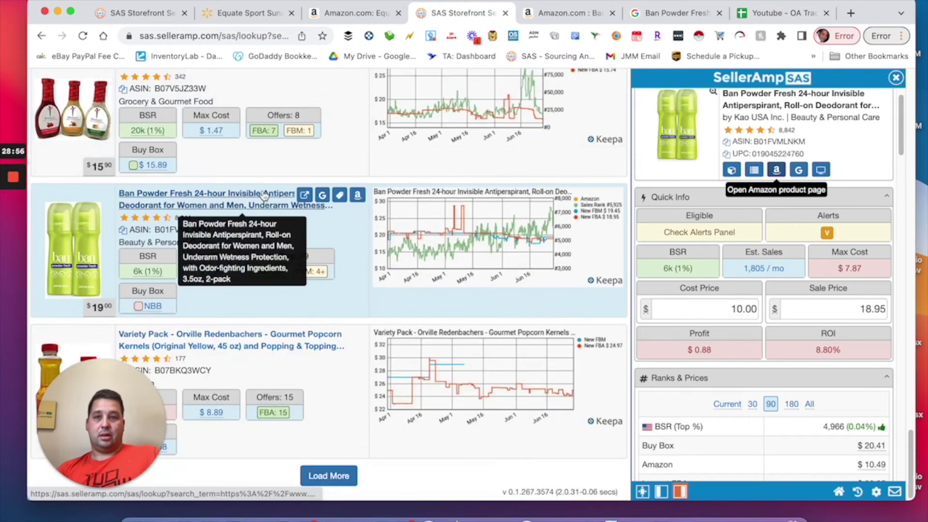
click(348, 170)
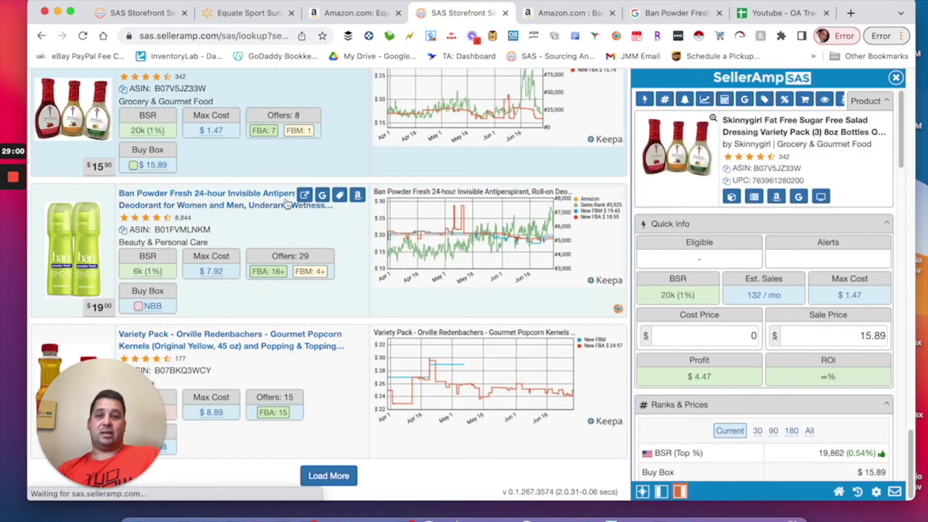
scroll(345, 145, up, 1)
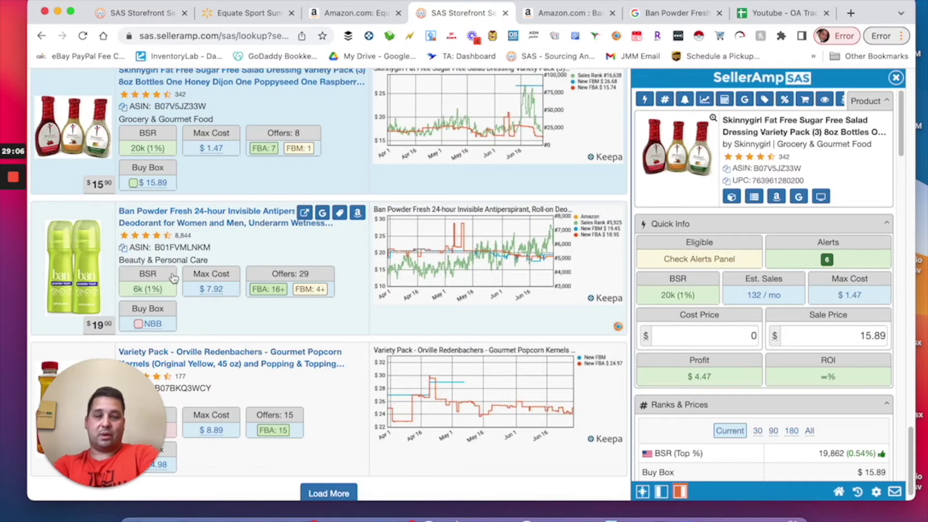
scroll(250, 201, up, 4)
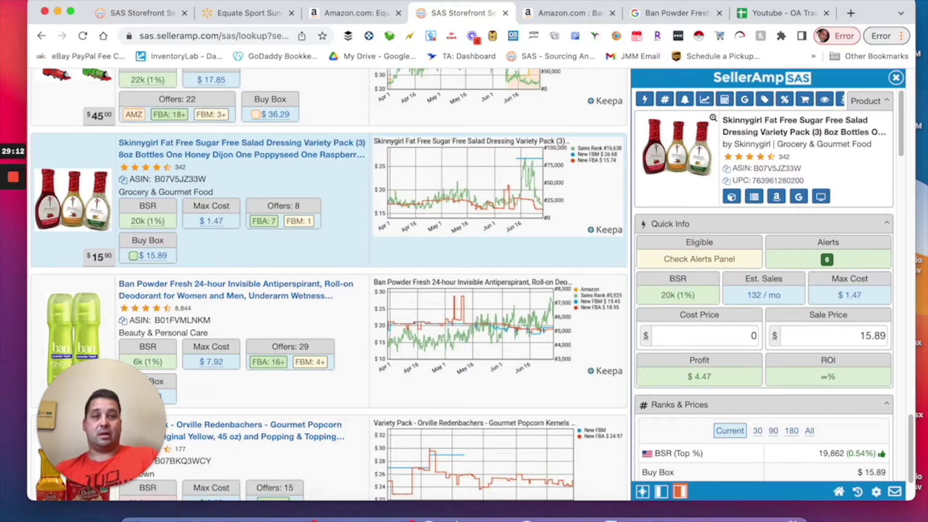
Check the Skinnygirl pack's ranks and prices over 90 and 180 days, leaving the 90-day averages shown.
scroll(660, 340, down, 3)
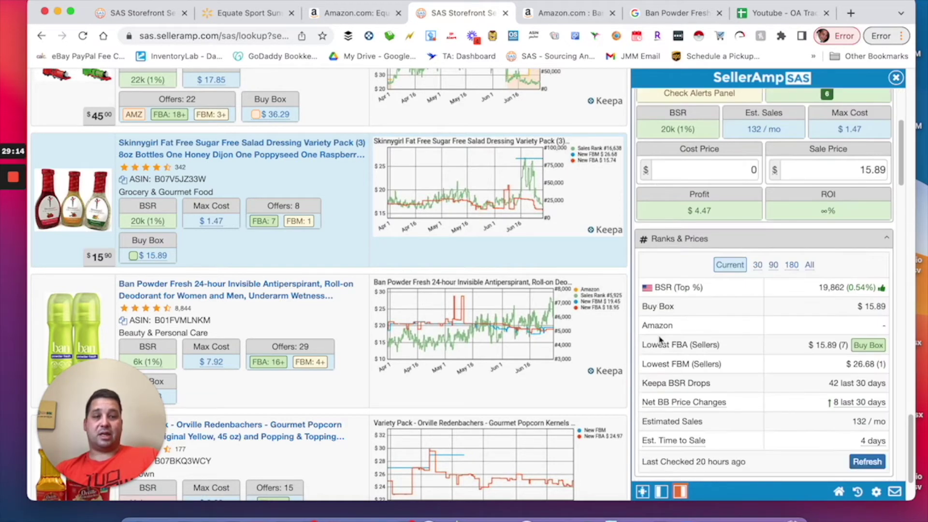
click(772, 265)
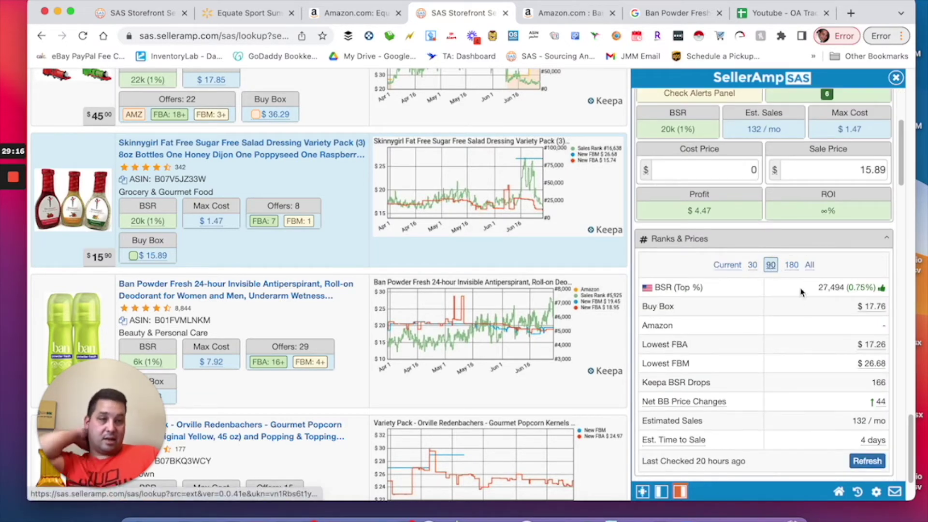
click(791, 266)
click(773, 266)
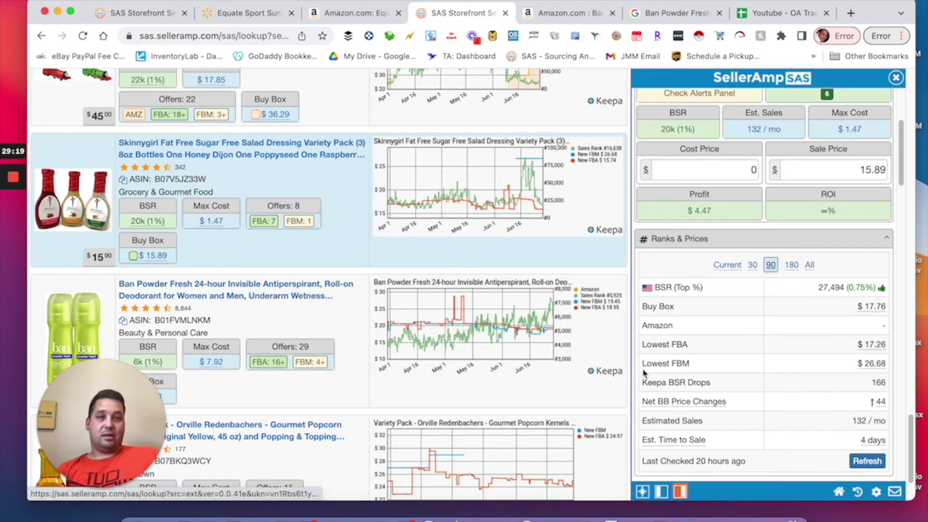
Close the Skinnygirl product details, load more storefront results, and review the added products from the Suave shampoo to the Maybelline pencils.
click(895, 78)
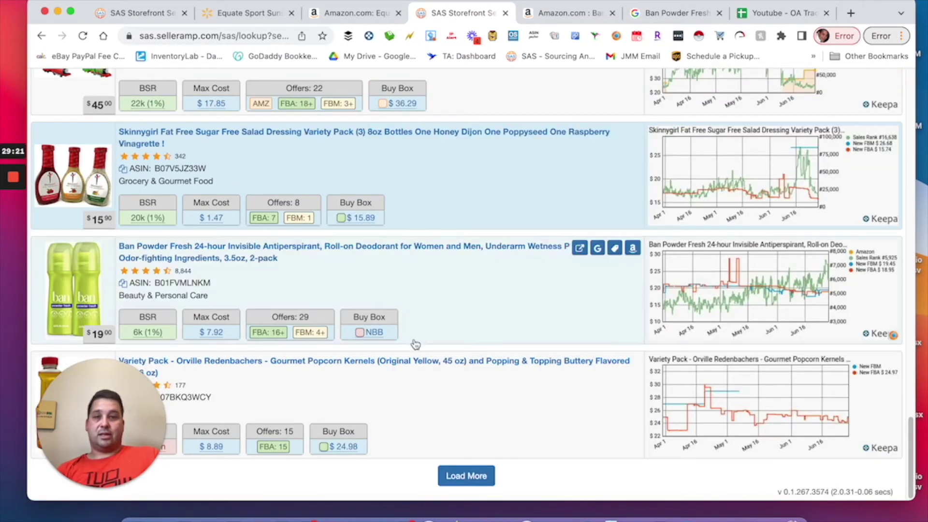
click(466, 476)
drag(129, 416, 631, 425)
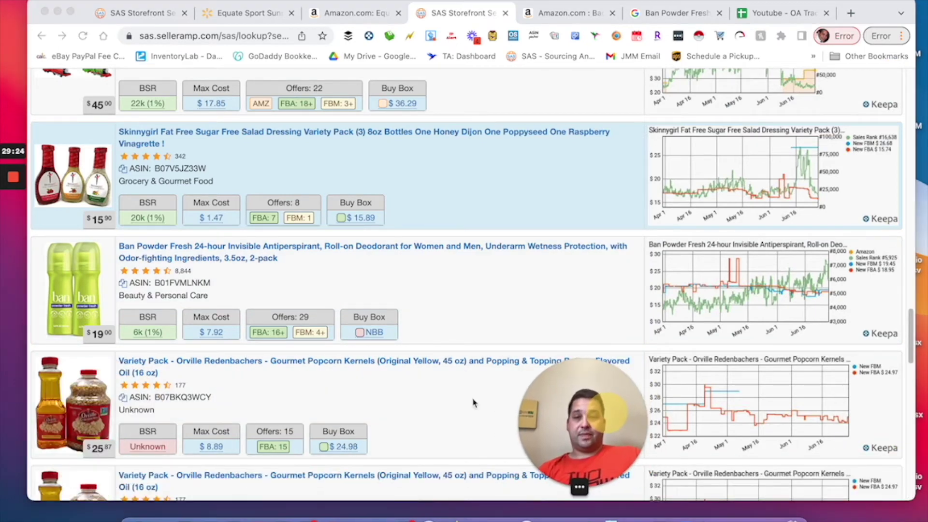
scroll(387, 353, down, 5)
scroll(395, 352, down, 5)
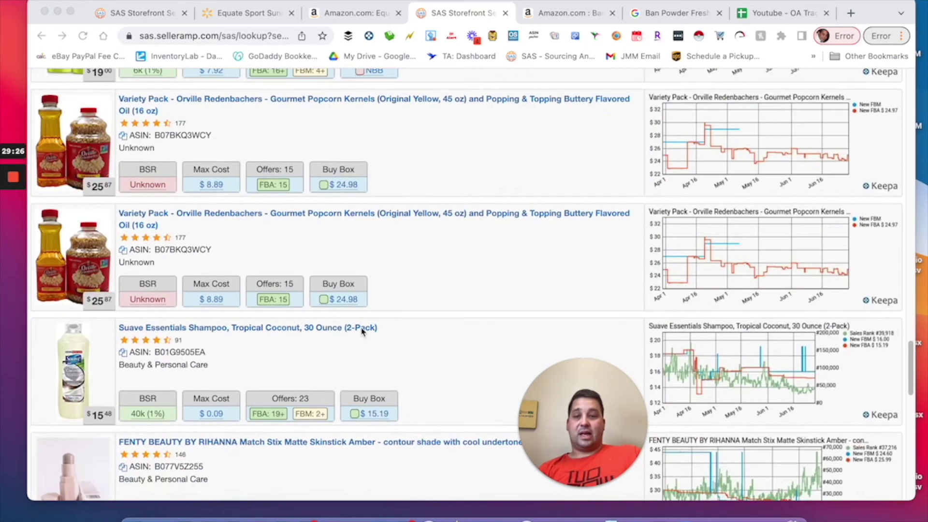
scroll(478, 162, up, 1)
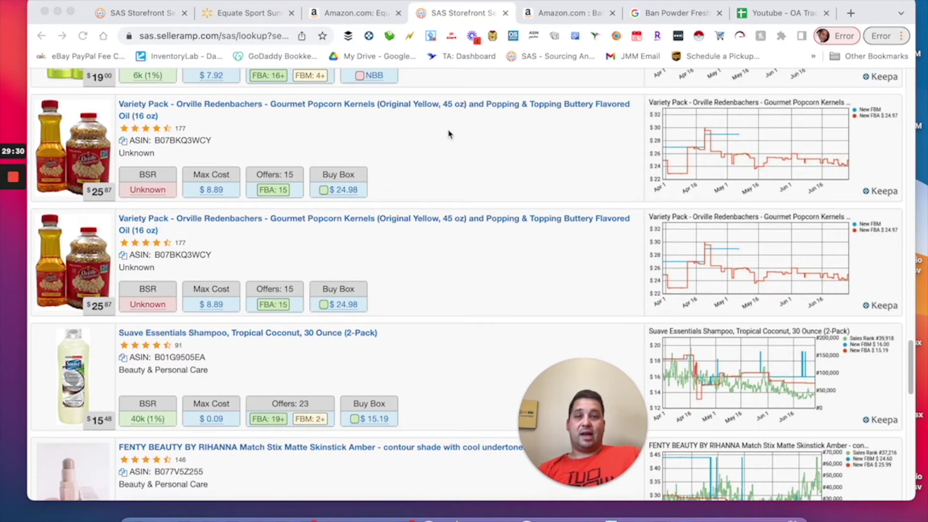
scroll(421, 212, down, 12)
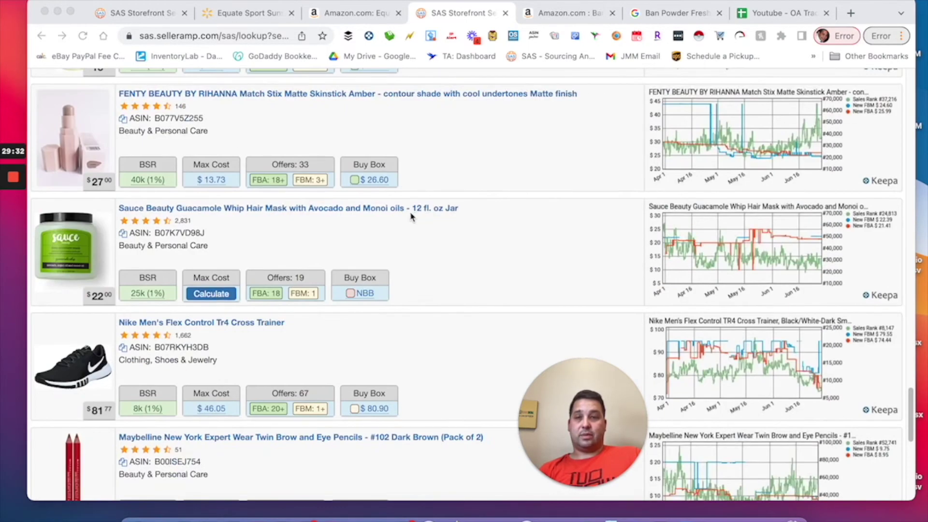
scroll(526, 184, up, 3)
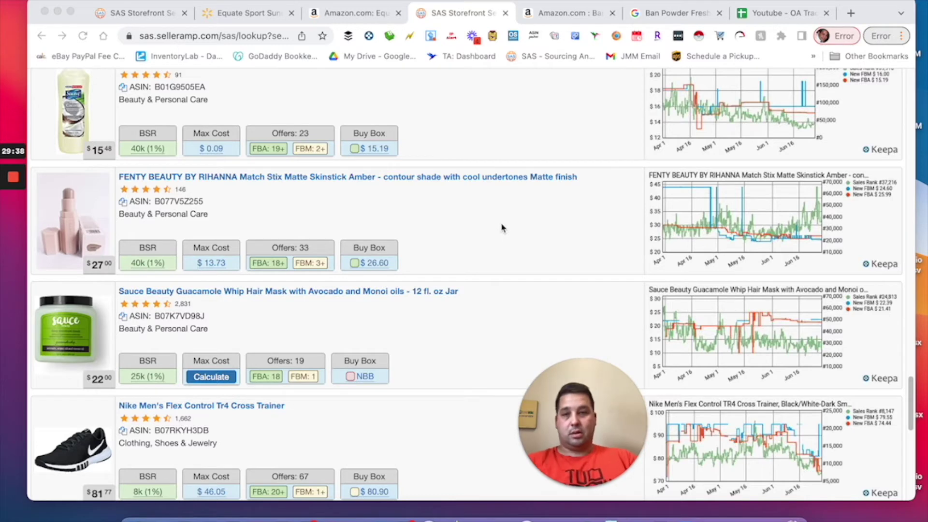
Open the details of the Fenty Beauty Match Stix and look over its surrounding storefront results down to the Maybelline pencils.
click(489, 226)
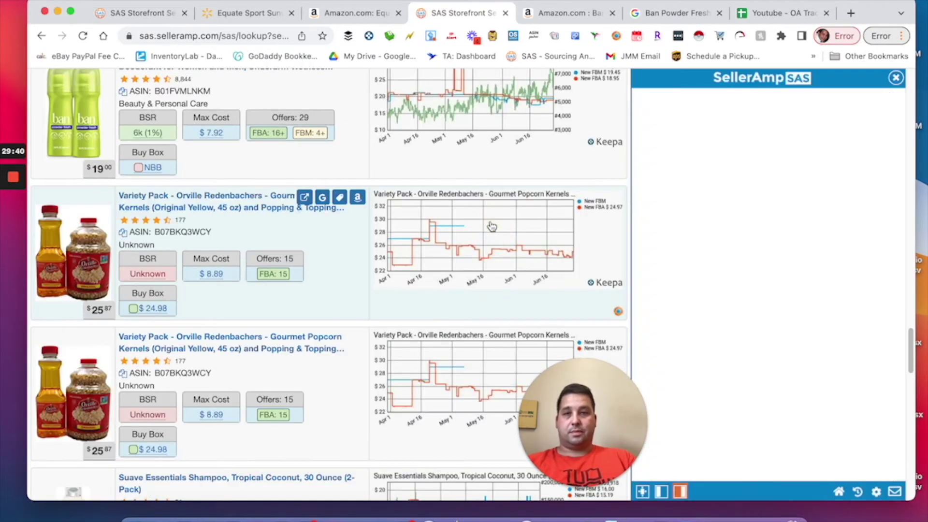
scroll(435, 242, down, 3)
scroll(376, 249, down, 4)
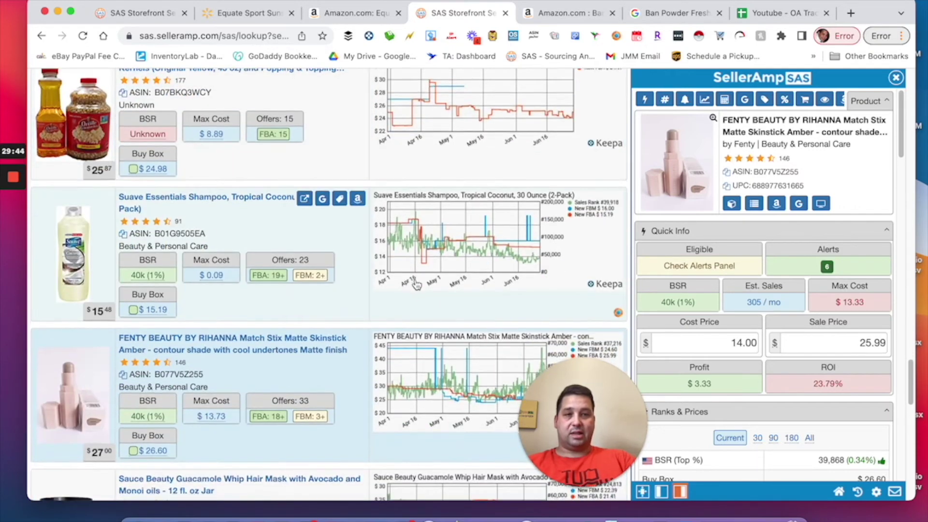
scroll(414, 287, down, 2)
scroll(413, 283, down, 3)
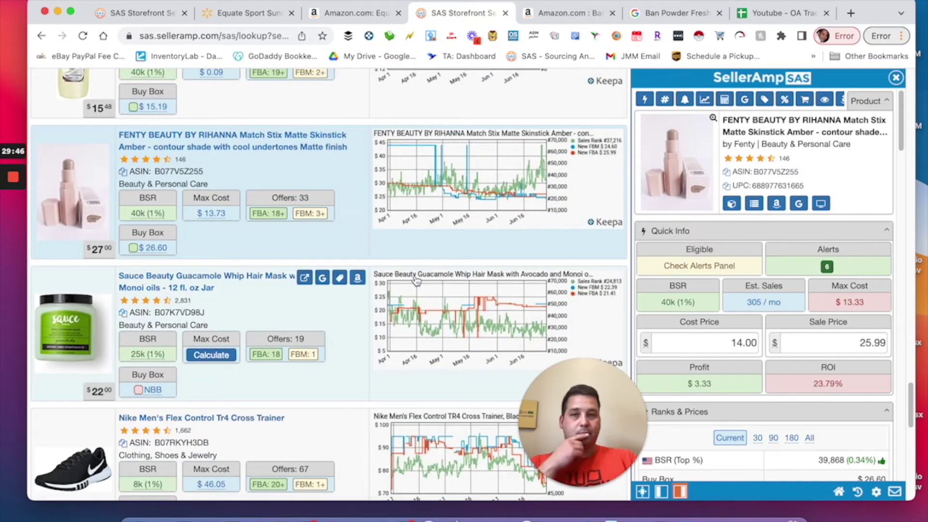
scroll(414, 283, down, 2)
drag(622, 390, 160, 361)
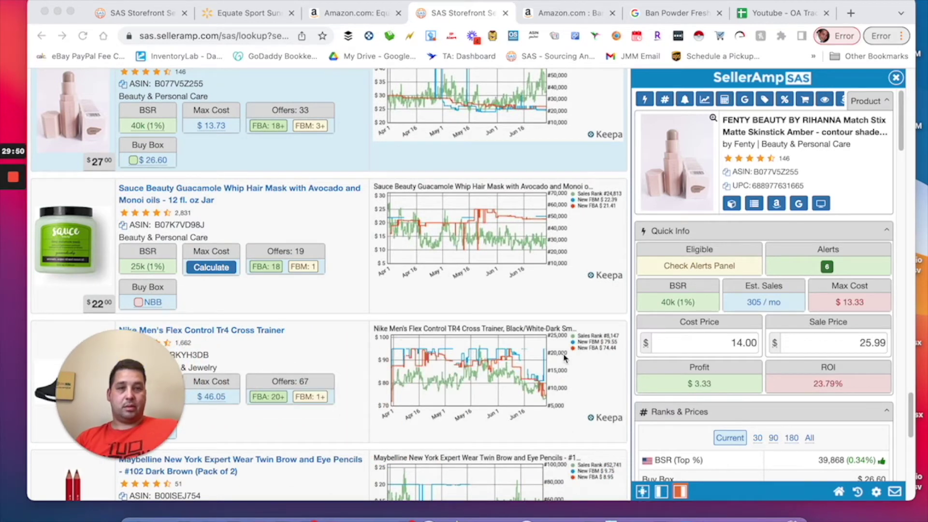
Check the Fenty stick's current ranks and prices, profit and ROI, and show its 90-day averages.
scroll(835, 370, down, 3)
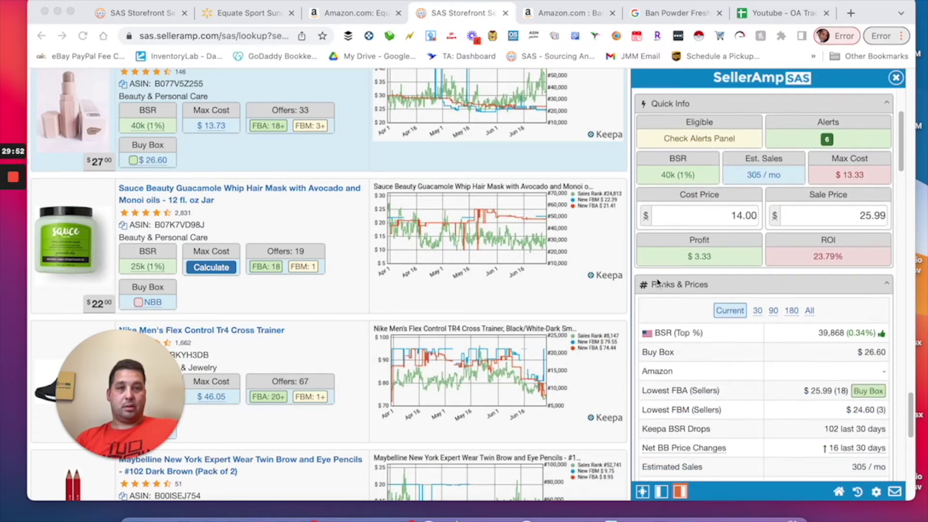
scroll(753, 258, up, 2)
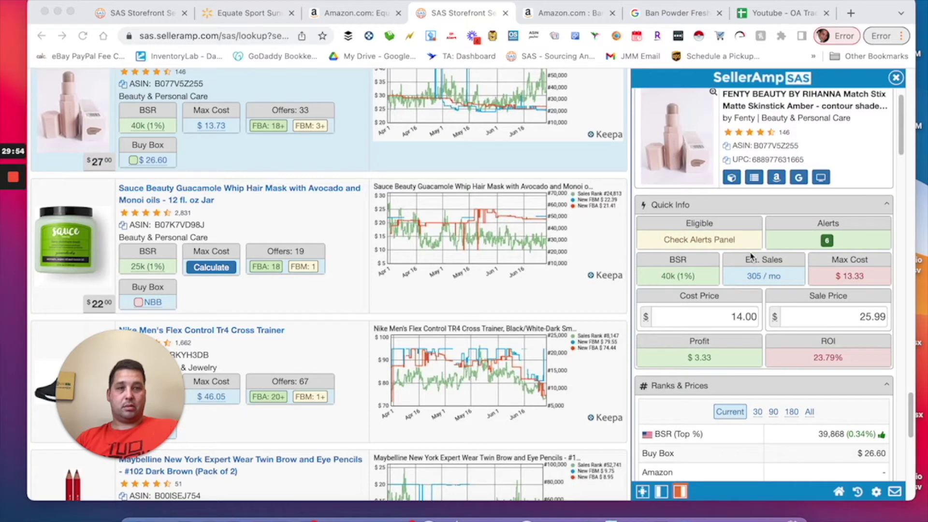
scroll(751, 256, down, 5)
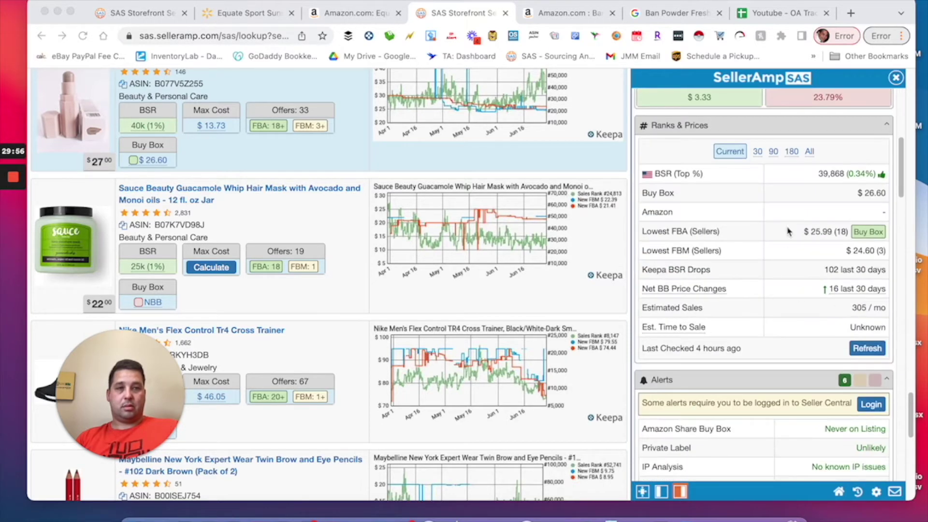
click(775, 152)
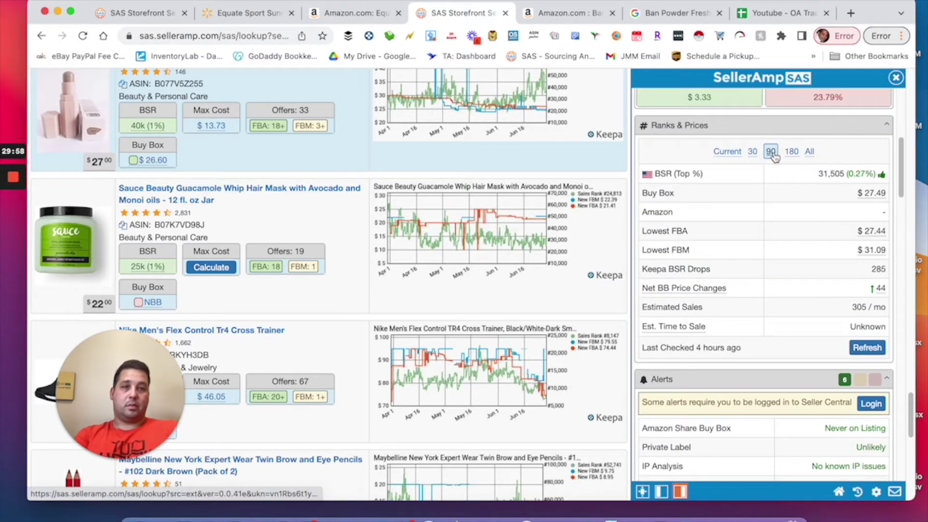
scroll(786, 220, up, 5)
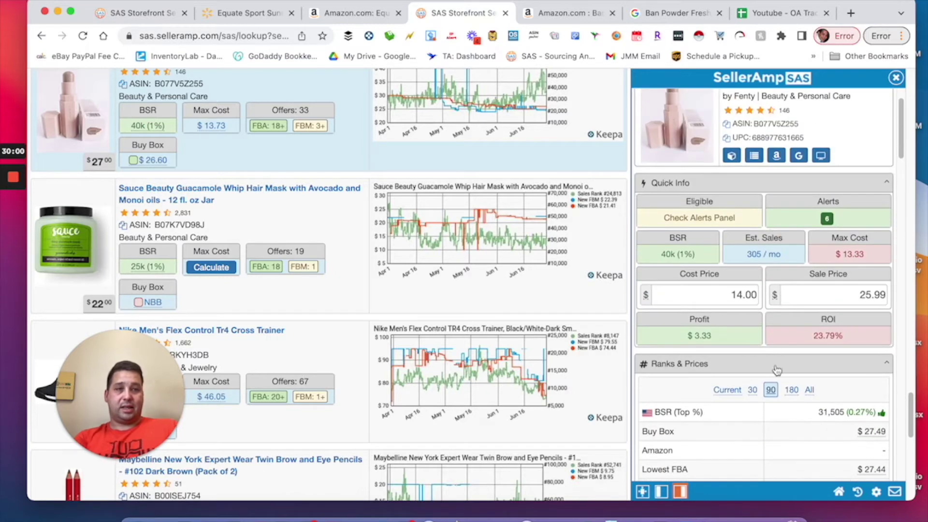
scroll(783, 362, down, 2)
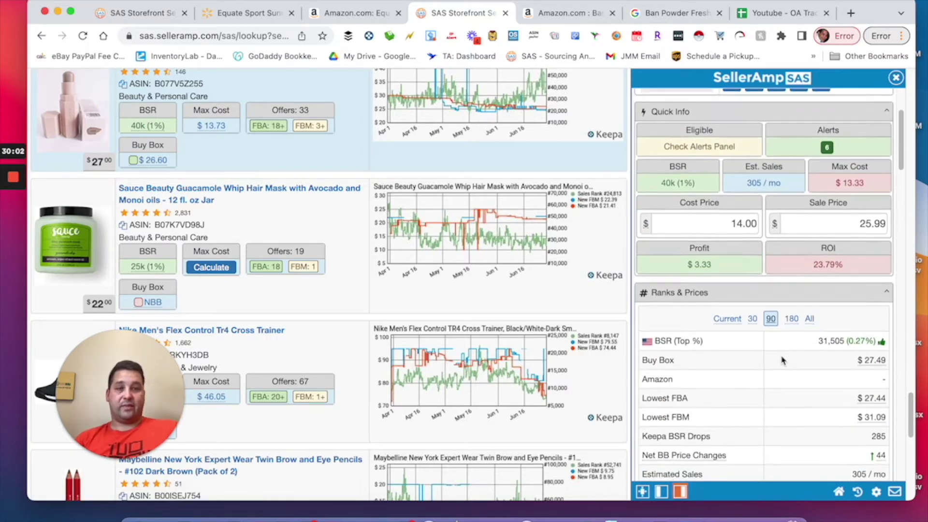
Review the Fenty stick's competing offers, past lookups and Keepa section, and return to its product summary.
scroll(783, 362, down, 15)
scroll(765, 331, down, 12)
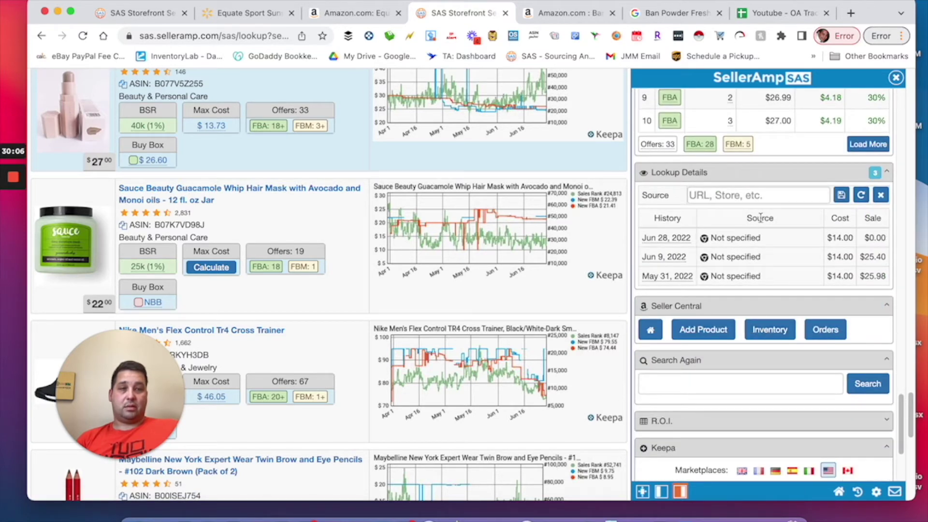
scroll(798, 254, down, 3)
scroll(795, 253, up, 12)
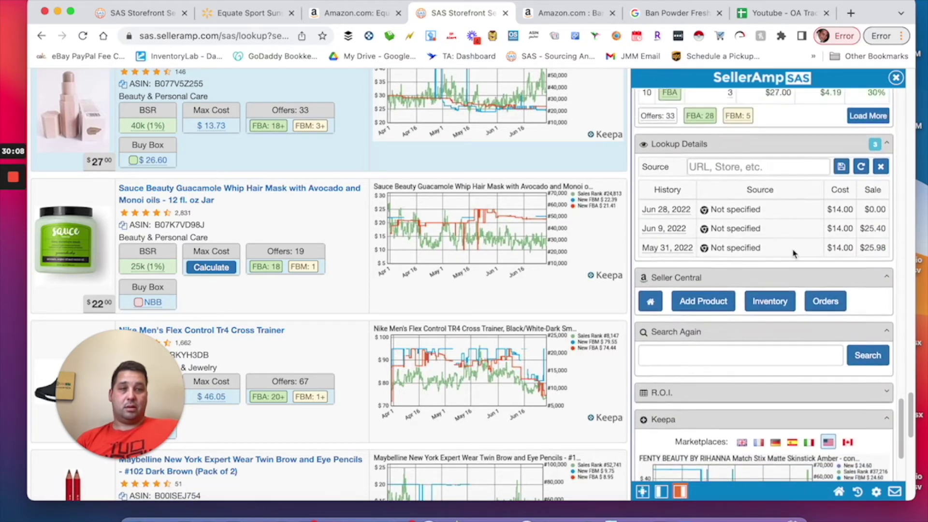
scroll(692, 403, down, 4)
scroll(756, 312, up, 15)
scroll(756, 309, up, 15)
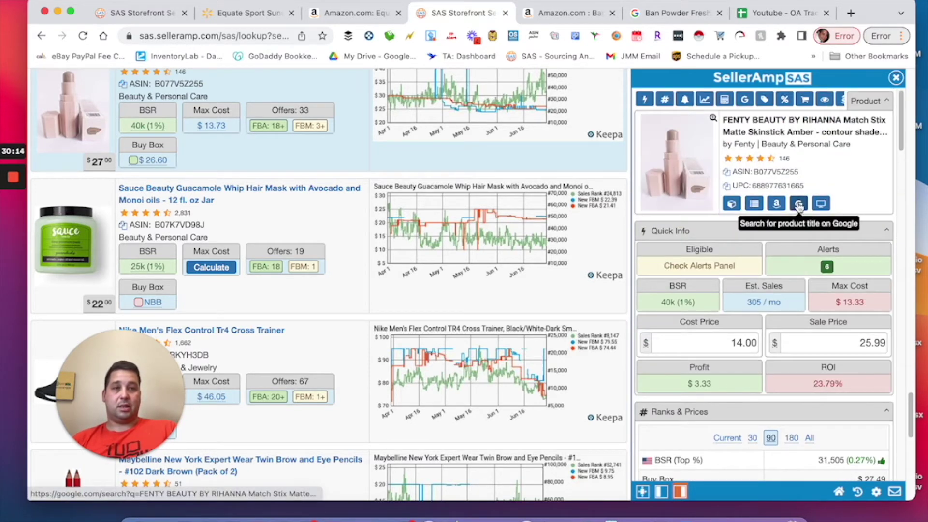
click(799, 205)
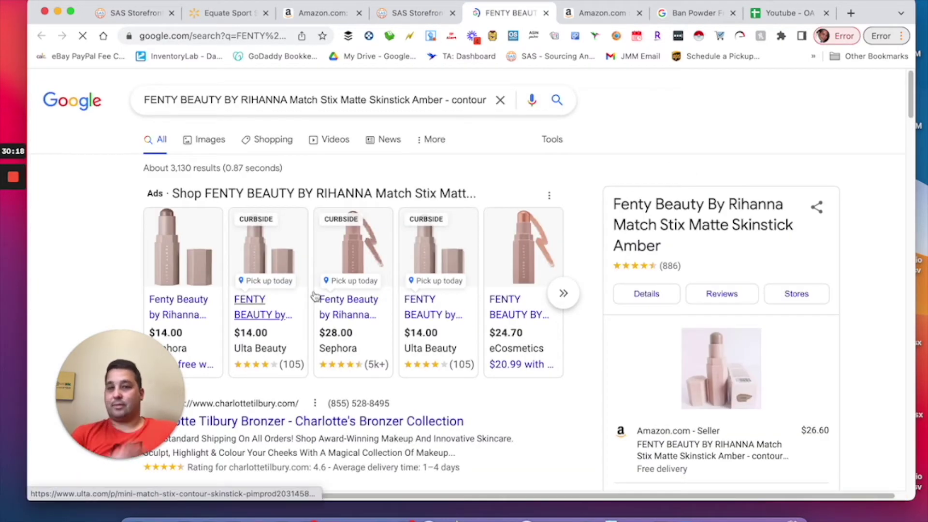
scroll(327, 297, down, 2)
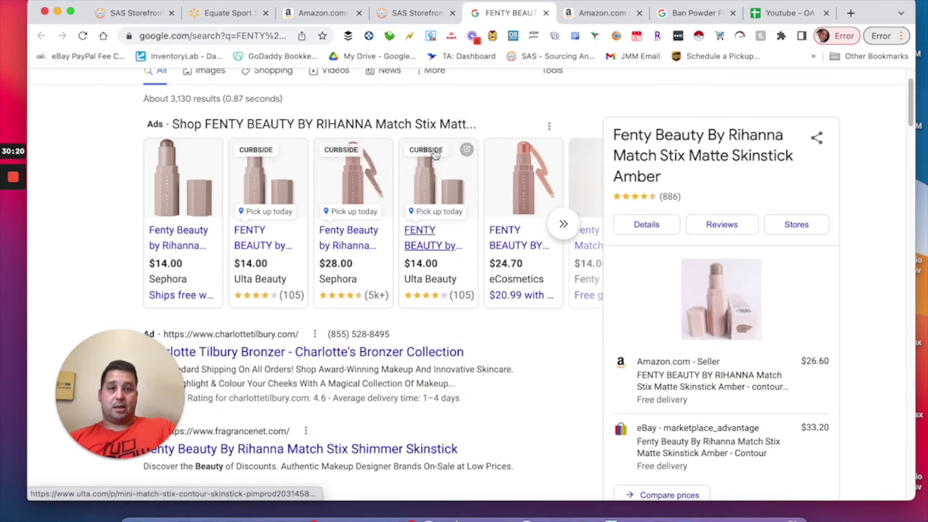
mouse_move(435, 154)
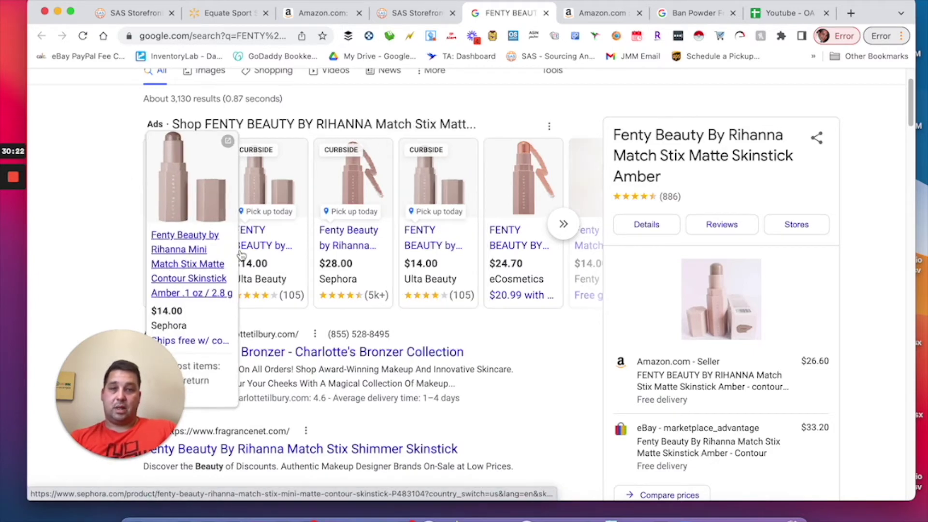
scroll(242, 217, down, 1)
click(172, 218)
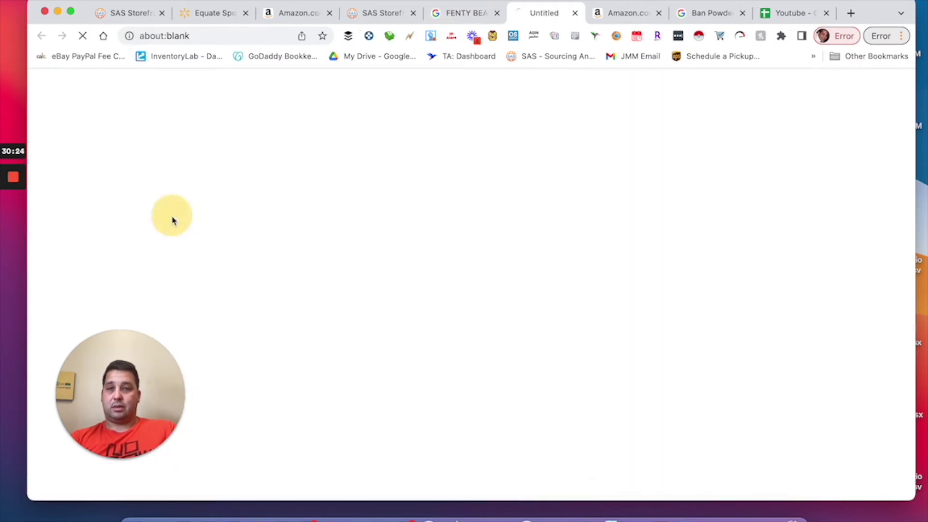
Return to the SellerAmp storefront results, open the Fenty stick's Amazon product page, and examine its Keepa price history chart.
click(440, 20)
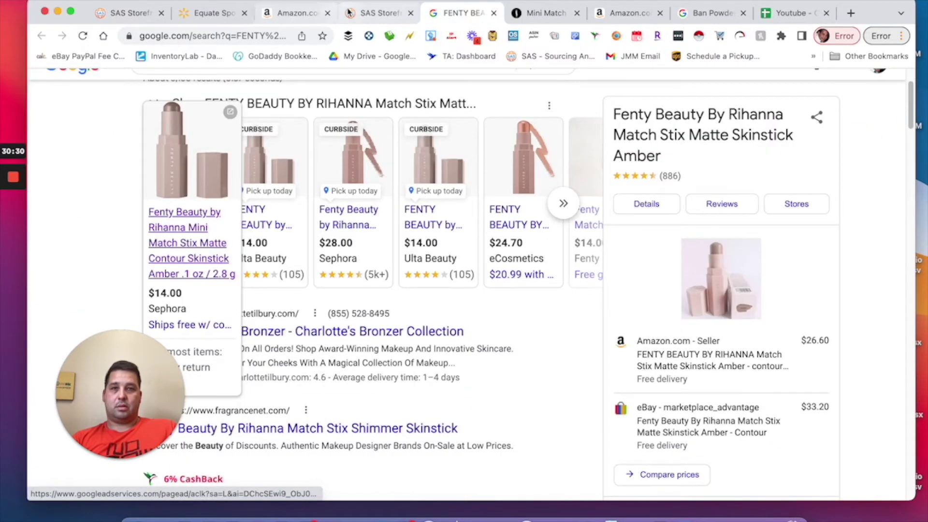
click(362, 16)
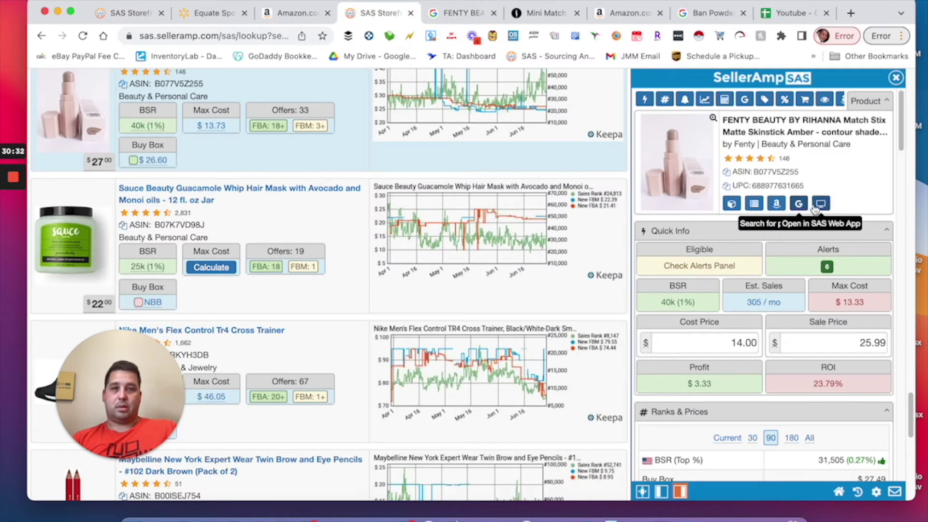
click(777, 204)
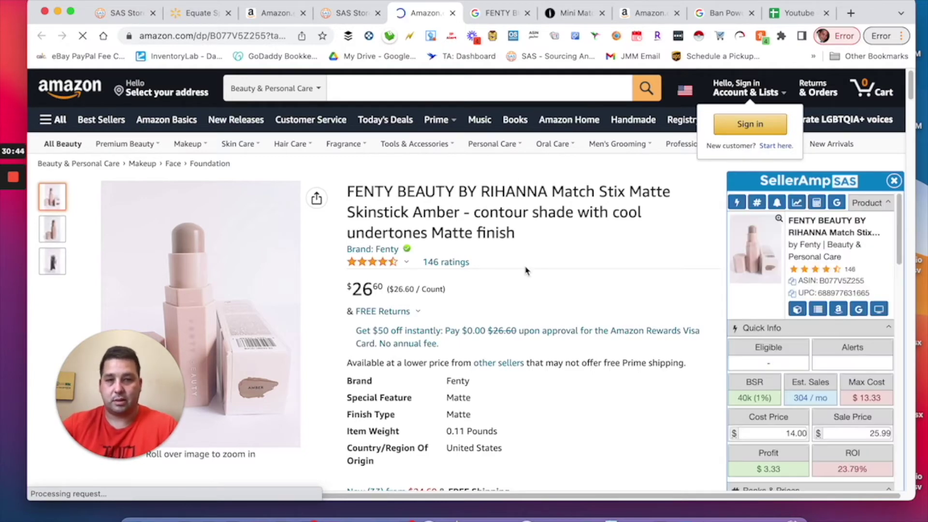
scroll(525, 241, down, 5)
scroll(527, 269, down, 6)
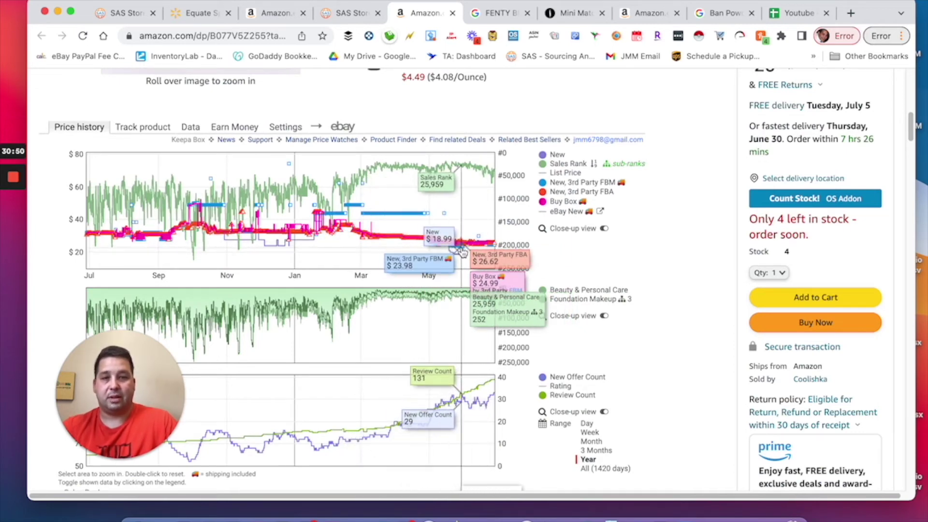
Examine the SellerAmp figures on the Fenty Amazon page, from estimated sales to notes, tags and past lookups.
scroll(655, 235, up, 6)
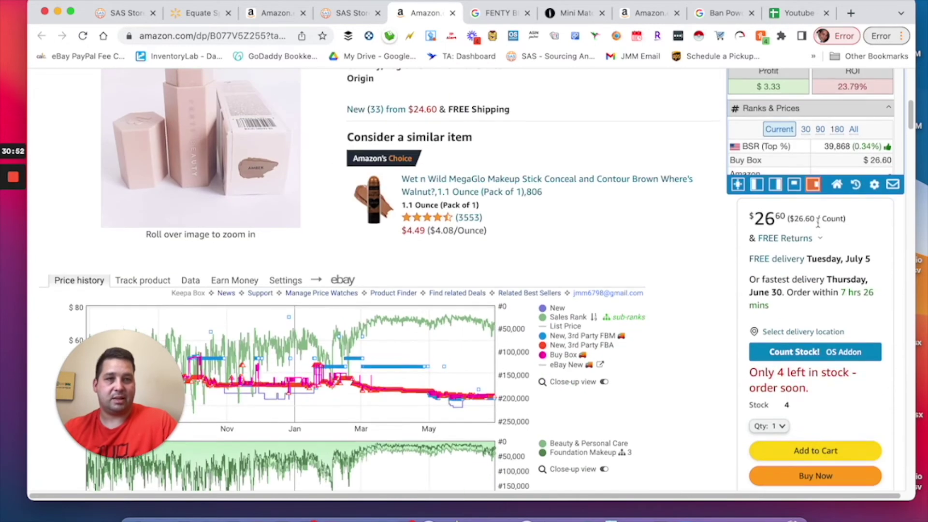
scroll(819, 234, down, 13)
scroll(819, 234, up, 10)
scroll(812, 140, down, 8)
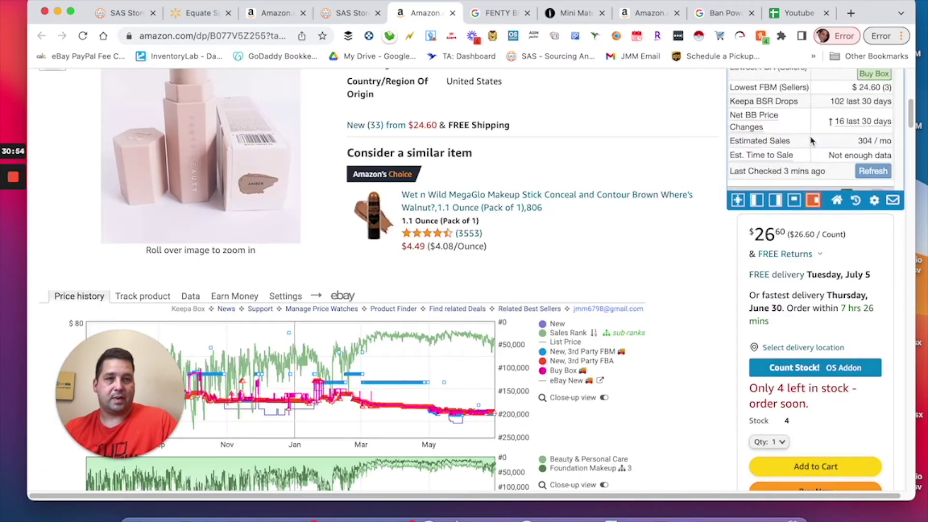
scroll(812, 140, down, 10)
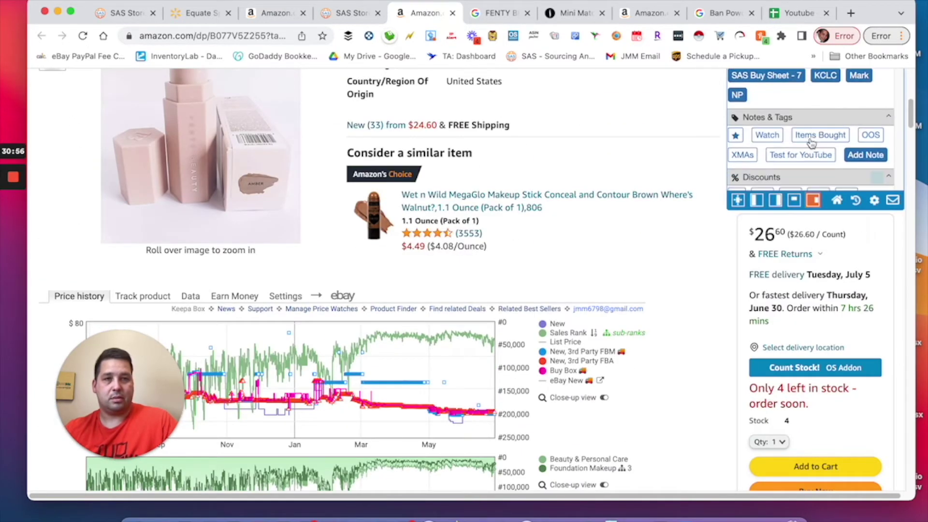
scroll(810, 144, up, 3)
scroll(811, 144, up, 5)
scroll(809, 143, down, 3)
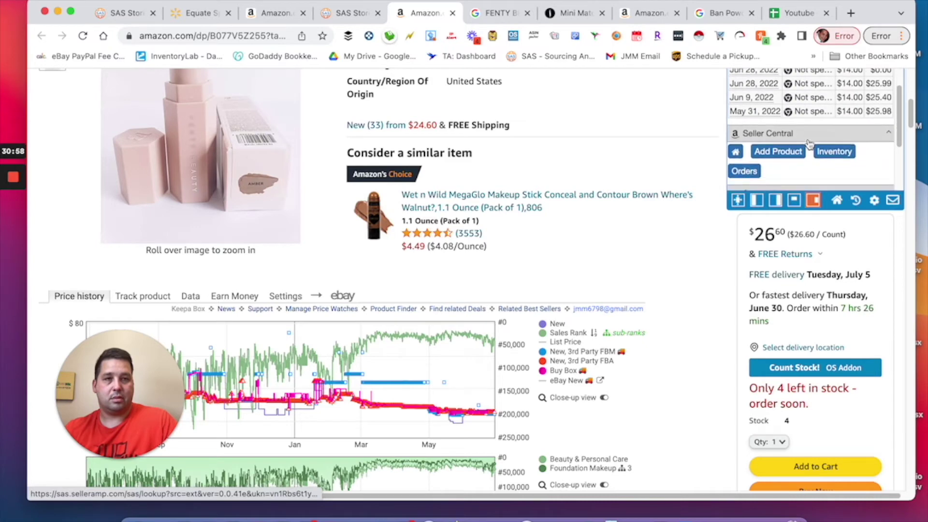
scroll(808, 144, up, 1)
scroll(809, 143, down, 1)
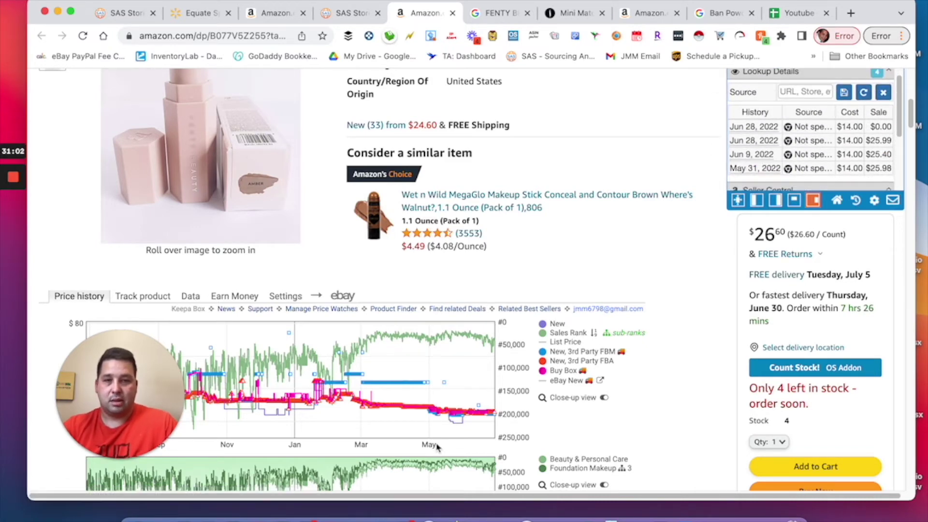
Examine the Fenty stick's year-long price and offer-count charts and compare the FBA sellers' stock, prices and ROI.
scroll(437, 447, down, 6)
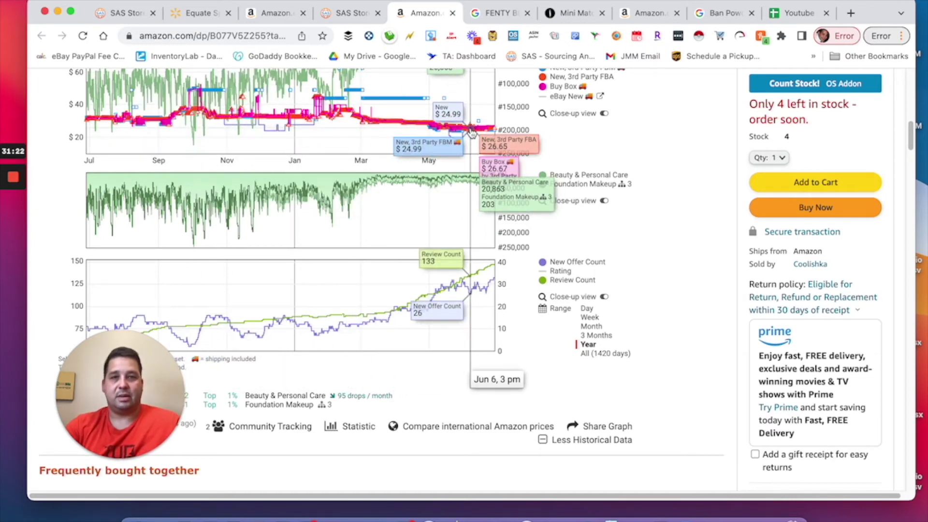
scroll(680, 257, up, 10)
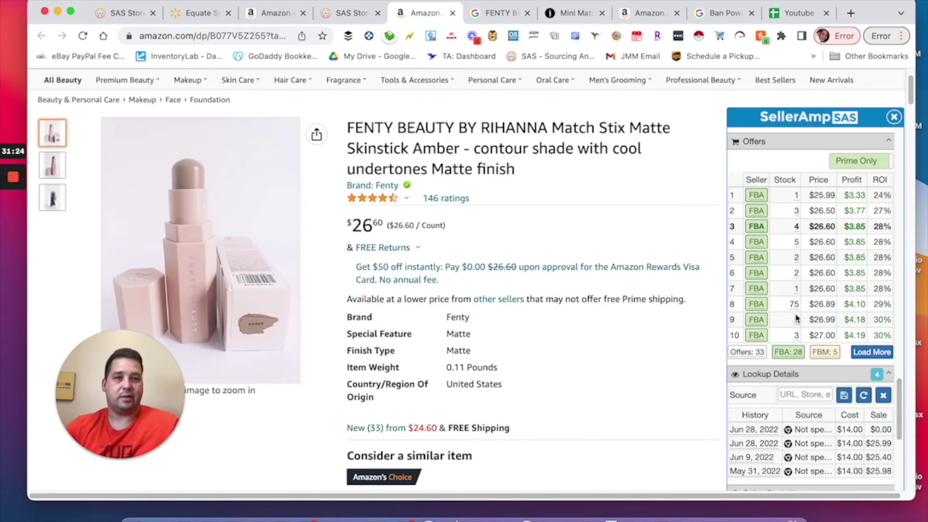
scroll(550, 255, down, 3)
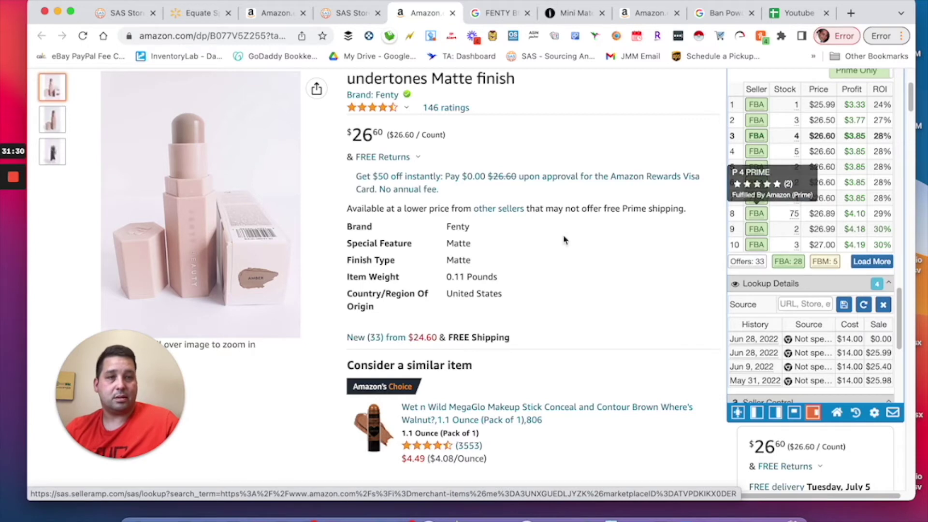
scroll(581, 240, down, 1)
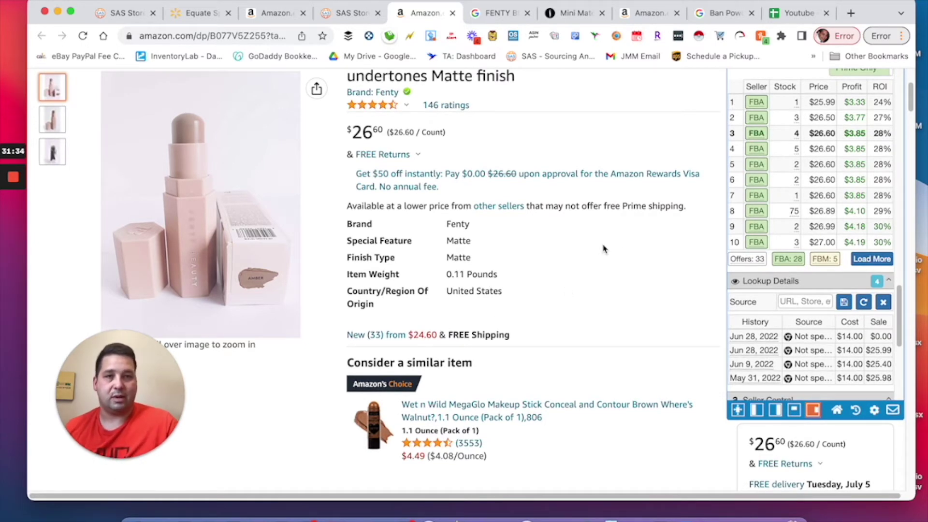
scroll(347, 309, down, 5)
scroll(356, 307, up, 10)
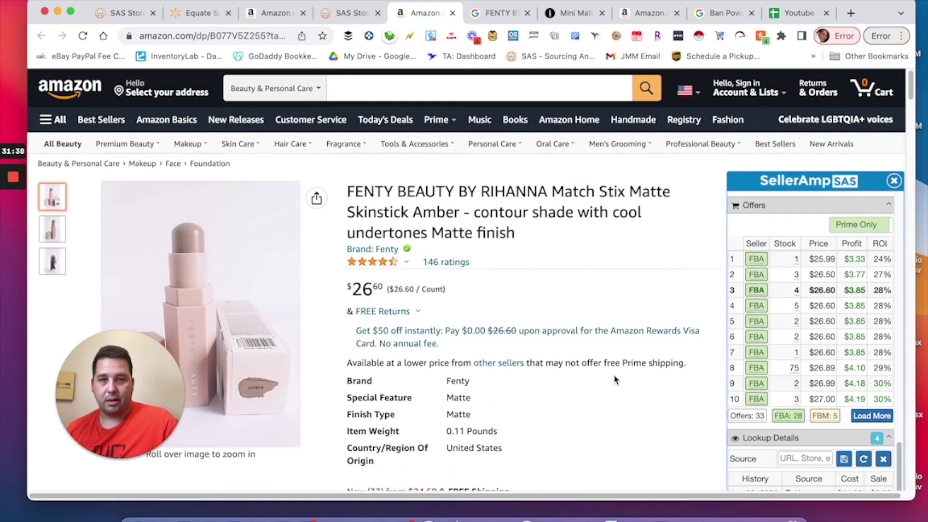
Return to the SellerAmp storefront results and set the Fenty stick's cost price to 13.00.
click(489, 15)
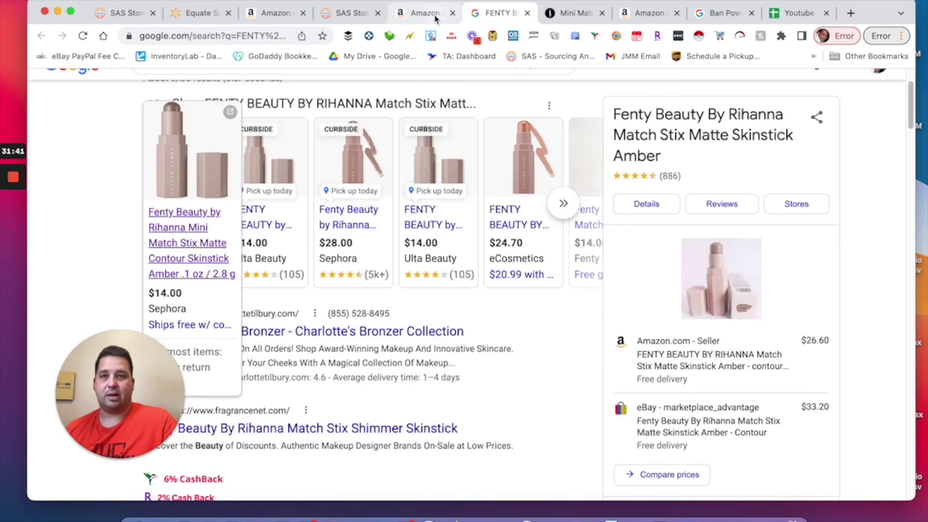
click(347, 15)
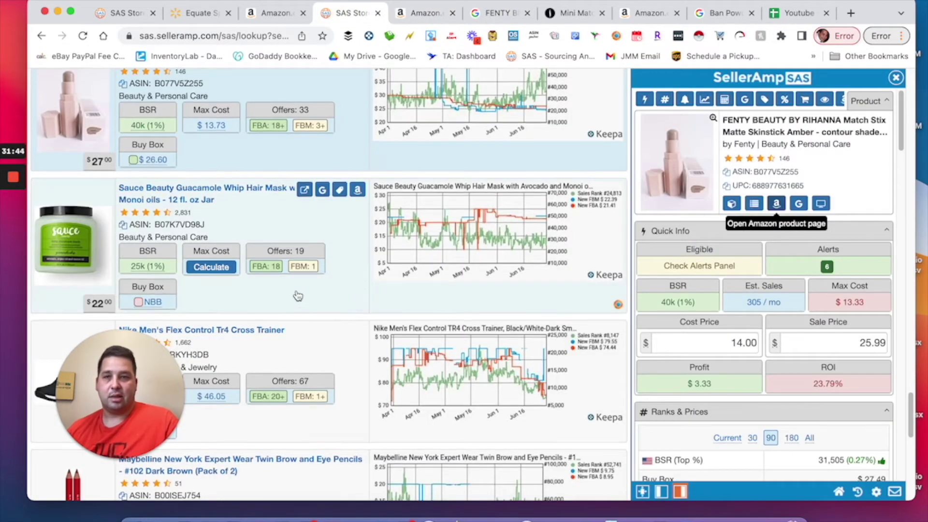
scroll(296, 297, down, 4)
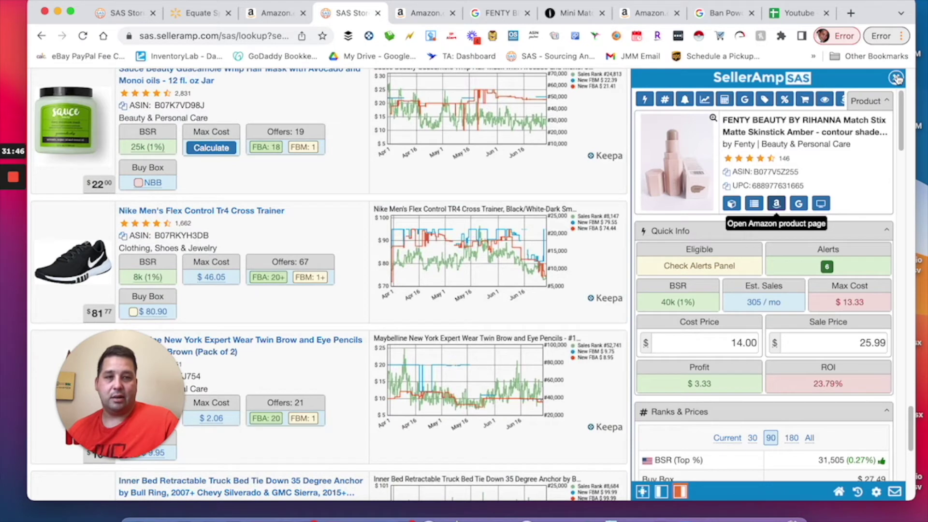
click(745, 342)
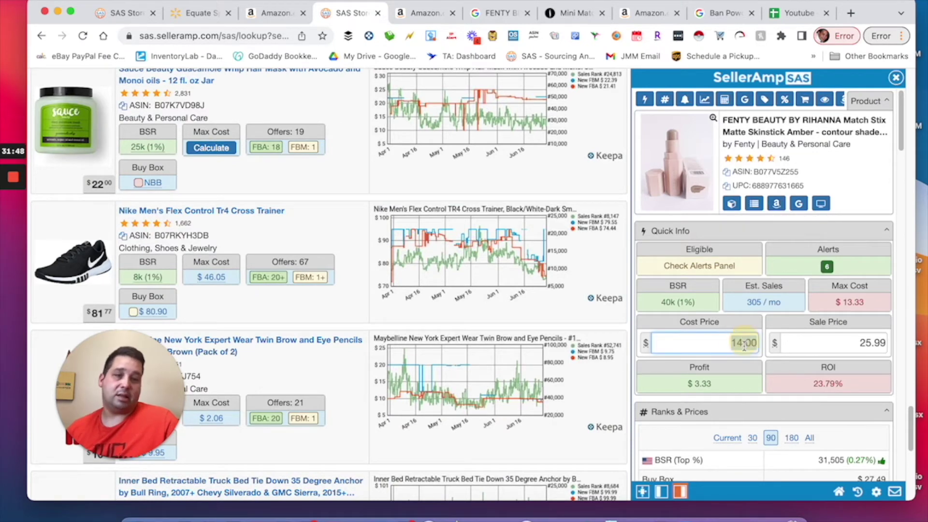
key(BackSpace)
text(3)
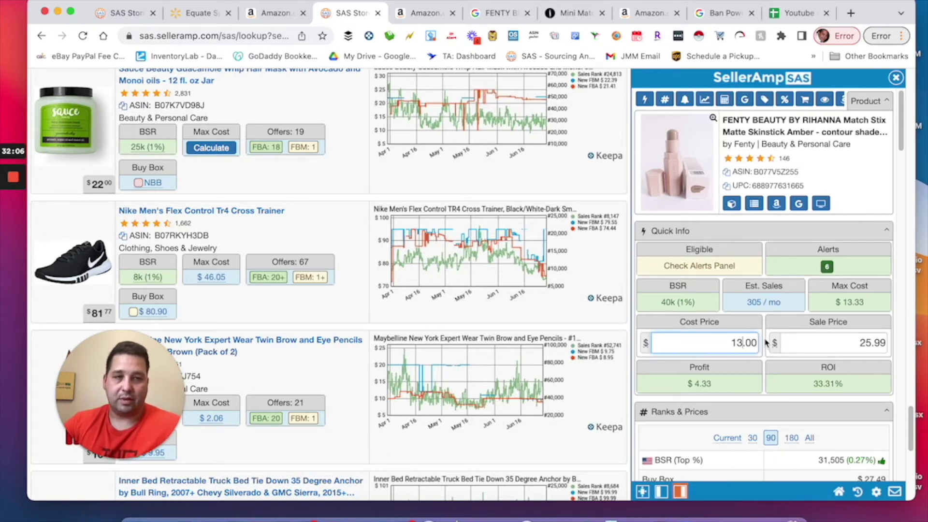
Re-examine the Fenty stick's year-long price, sales rank and offer-count history on its Amazon page.
scroll(364, 237, down, 3)
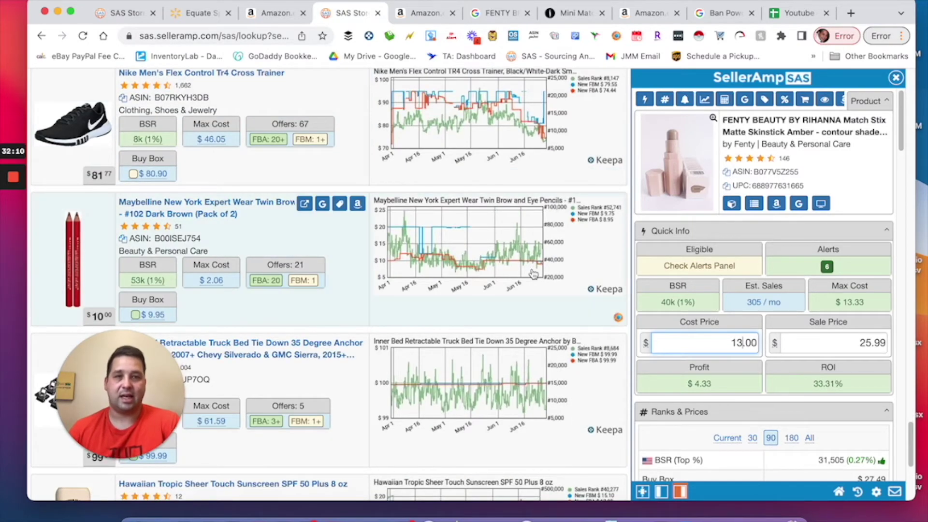
scroll(530, 257, up, 1)
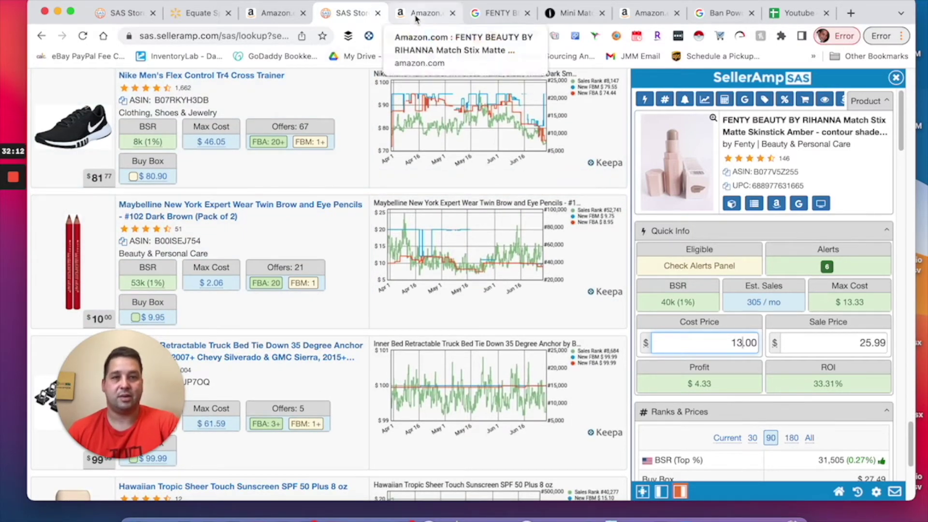
click(441, 12)
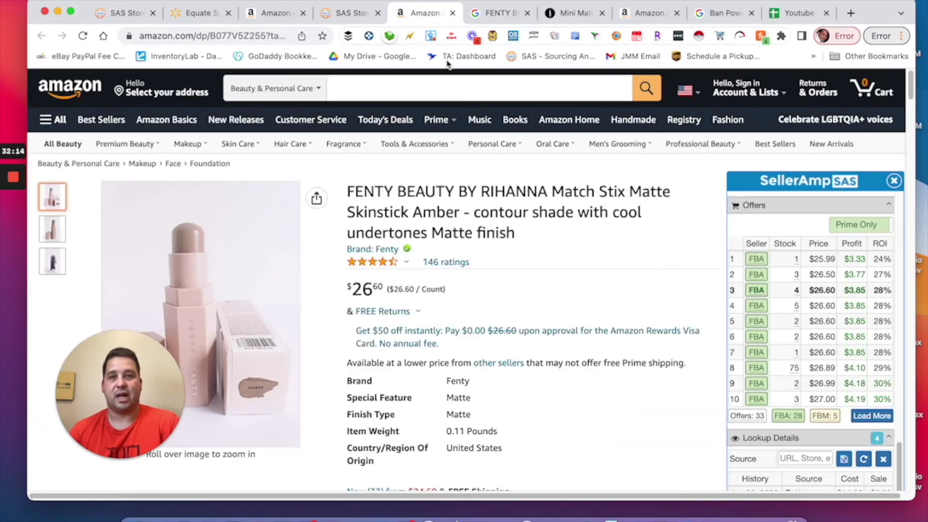
scroll(339, 416, down, 15)
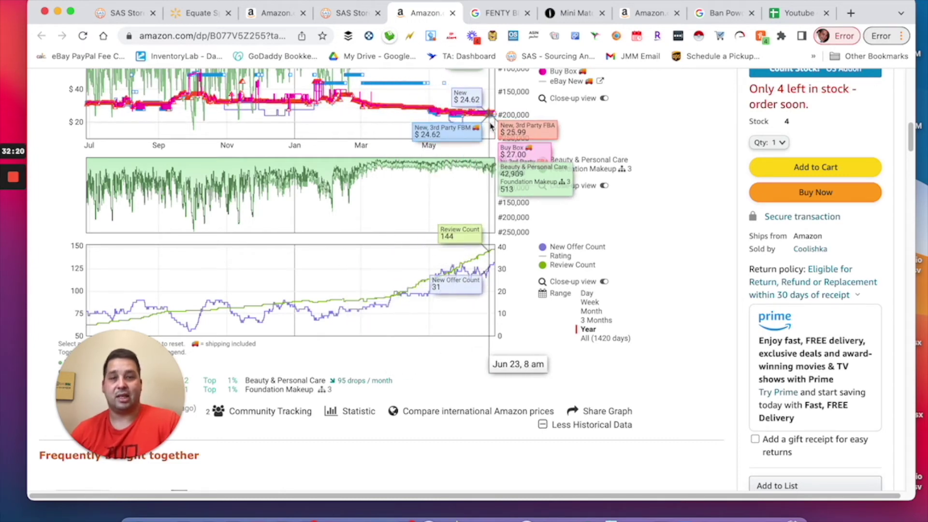
scroll(552, 319, up, 5)
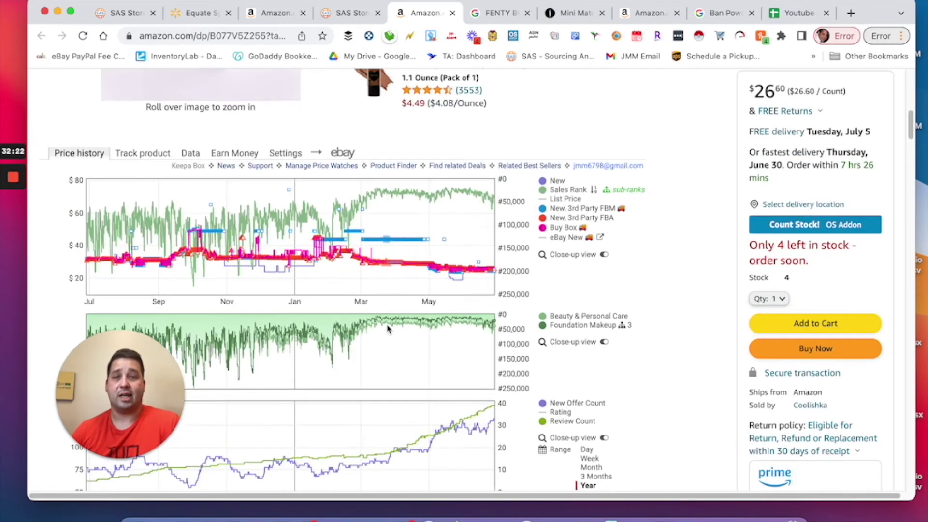
scroll(561, 312, down, 3)
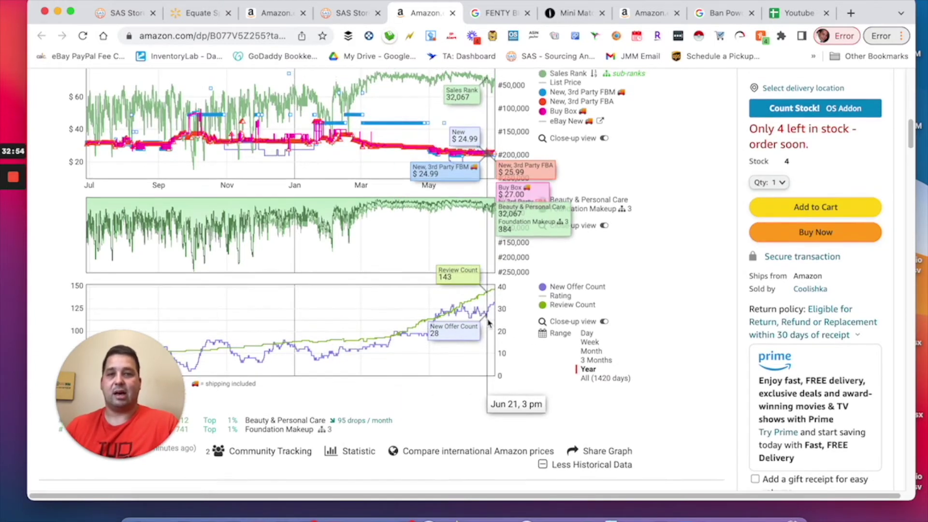
scroll(489, 311, up, 1)
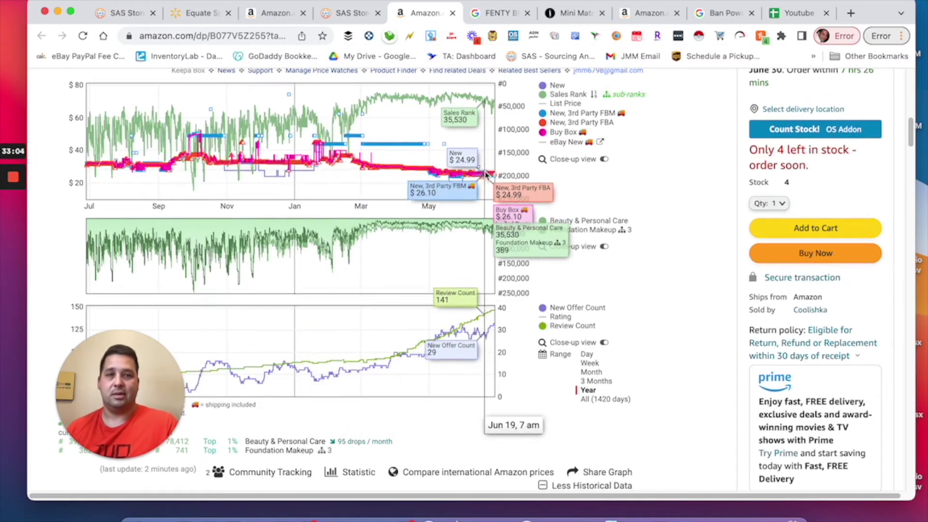
scroll(487, 175, down, 6)
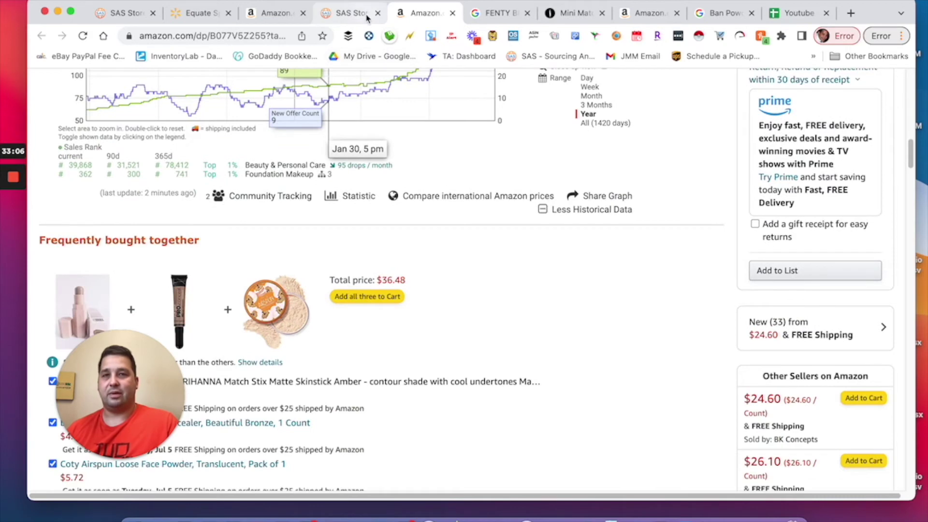
Return to the storefront results, close the Fenty product details and load more of the seller's items.
click(366, 17)
scroll(301, 269, down, 4)
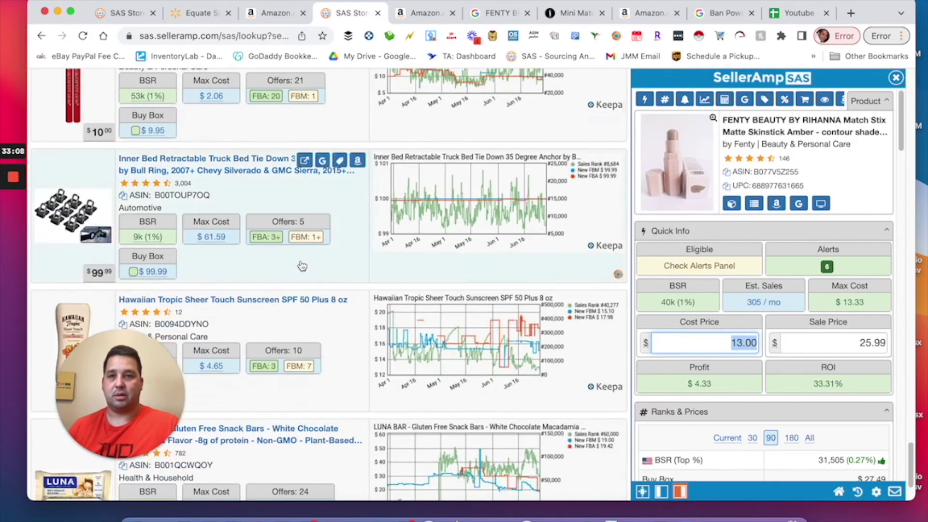
drag(109, 344, 70, 386)
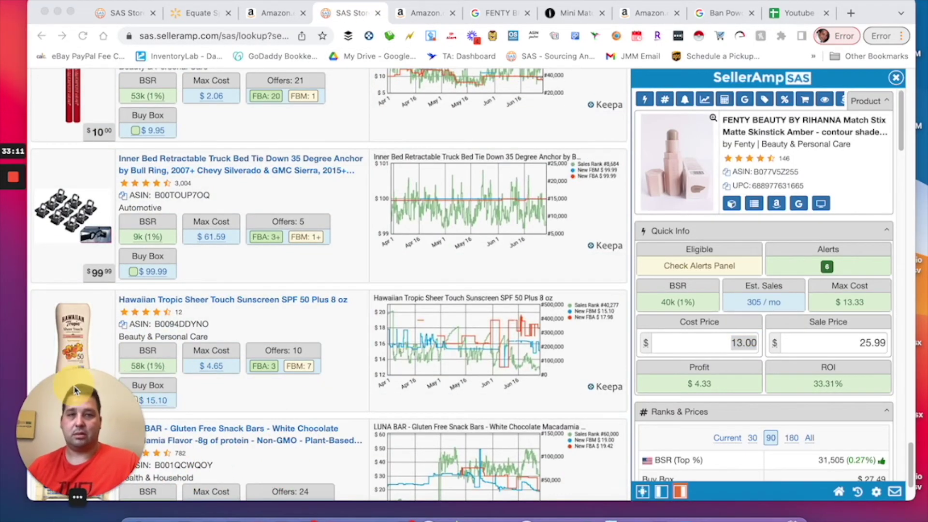
click(895, 81)
click(895, 78)
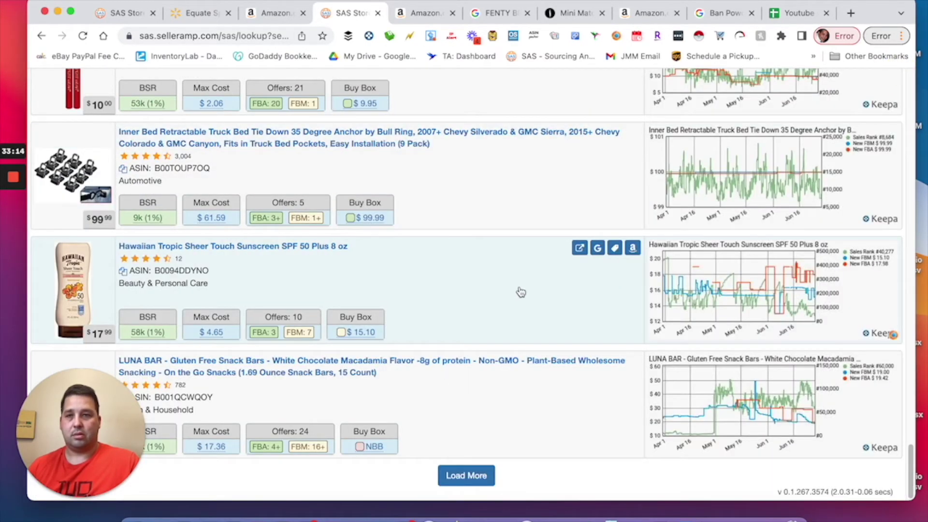
click(471, 476)
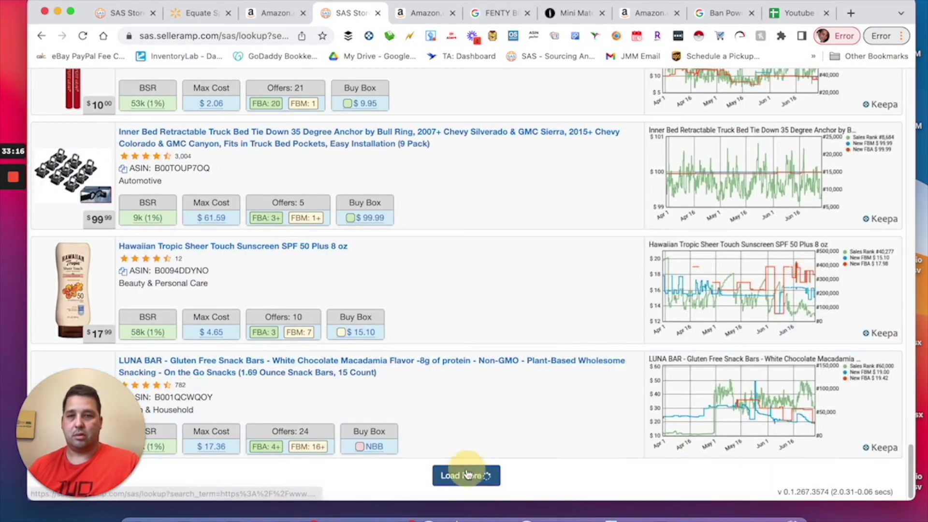
Open the LUNA Bar White Chocolate Macadamia's full SellerAmp analysis and review its charts, ranks and profit calculator.
scroll(489, 420, down, 5)
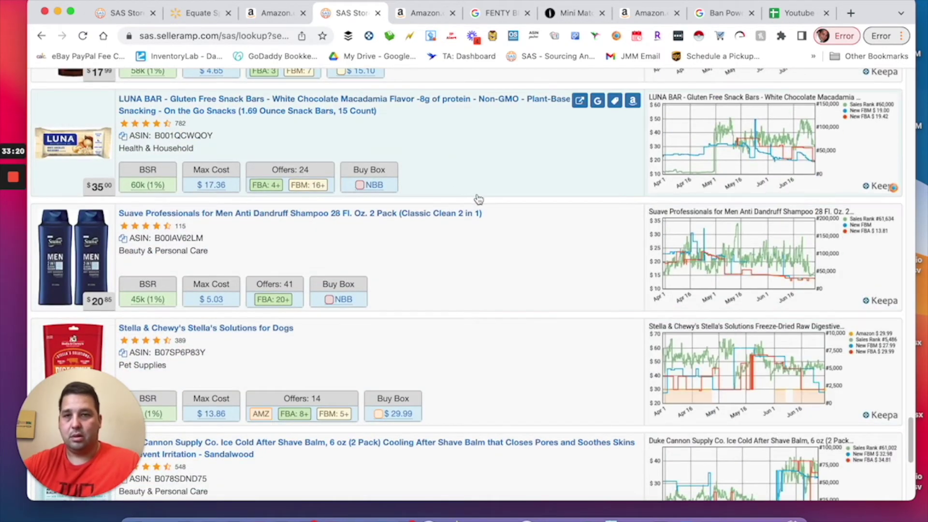
scroll(477, 146, up, 1)
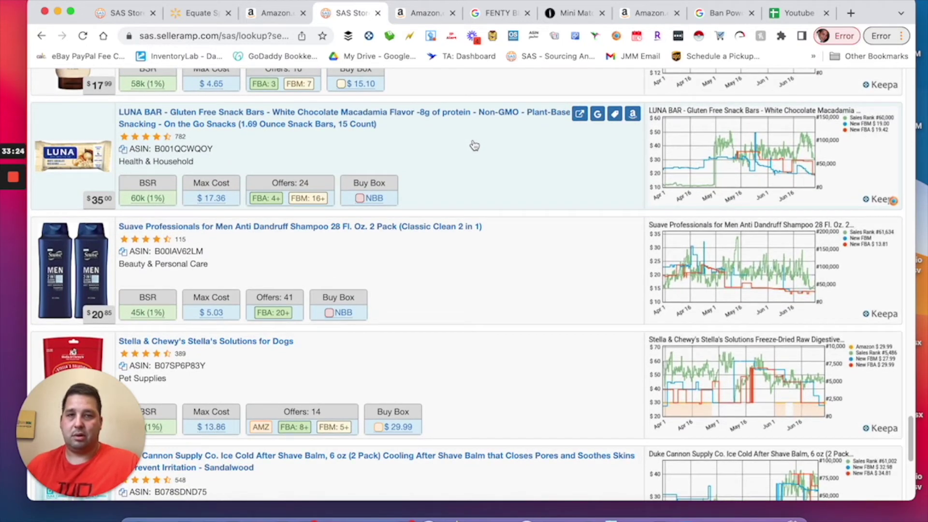
click(534, 116)
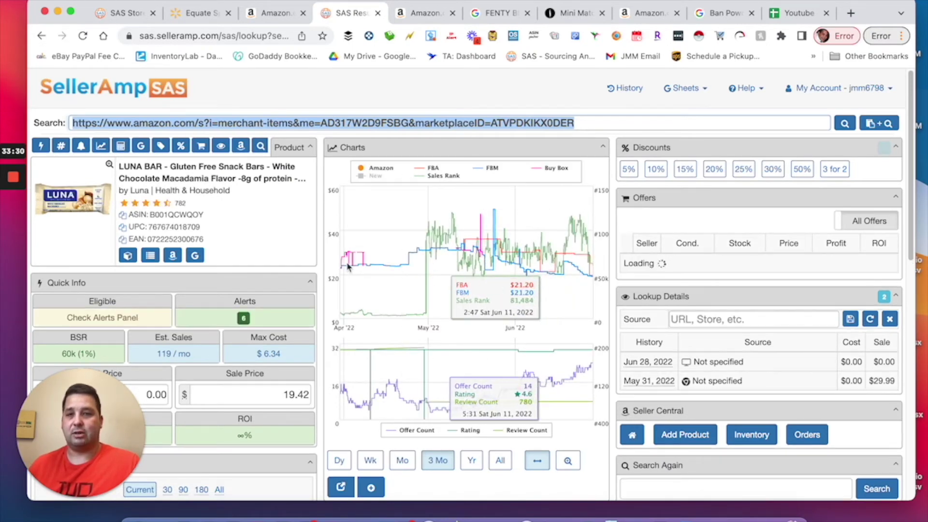
scroll(372, 224, down, 7)
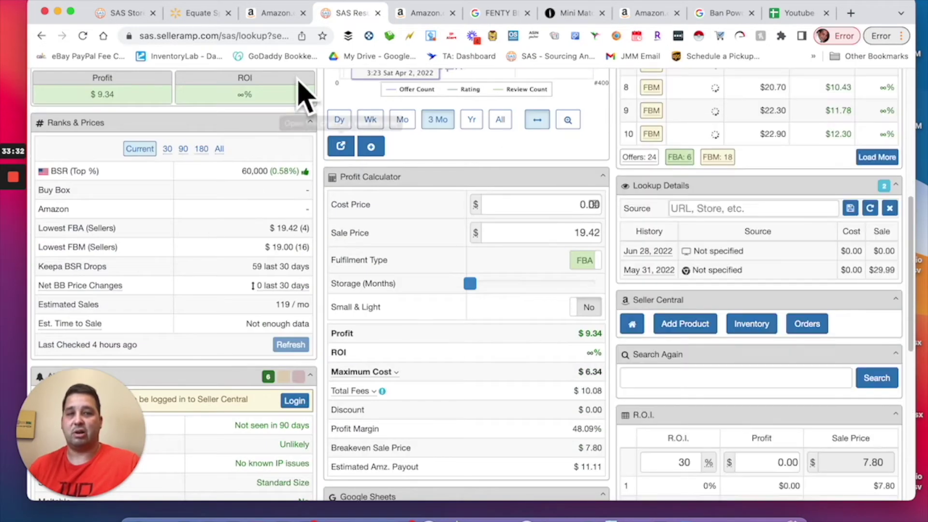
Go back to the storefront results, show the LUNA Bar's details alongside the list, and examine its alerts and ranks.
click(41, 35)
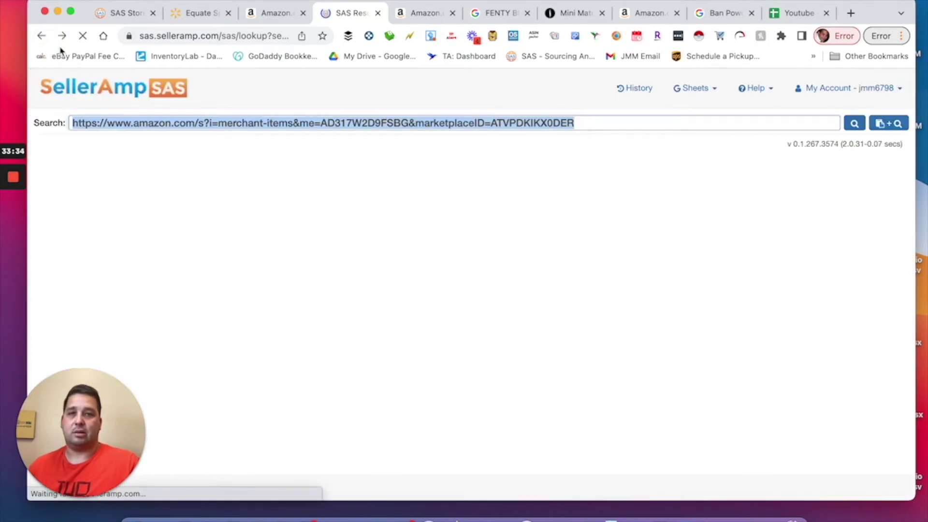
scroll(425, 288, down, 2)
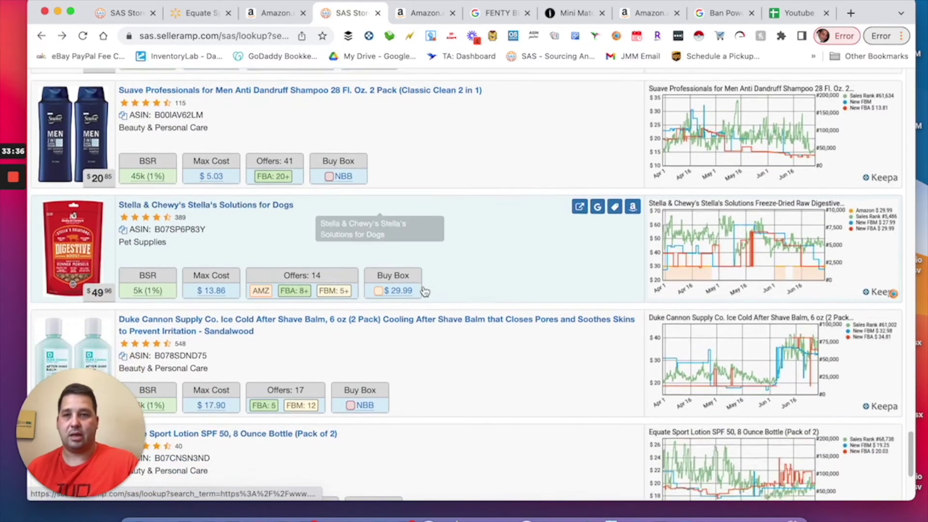
scroll(423, 289, up, 3)
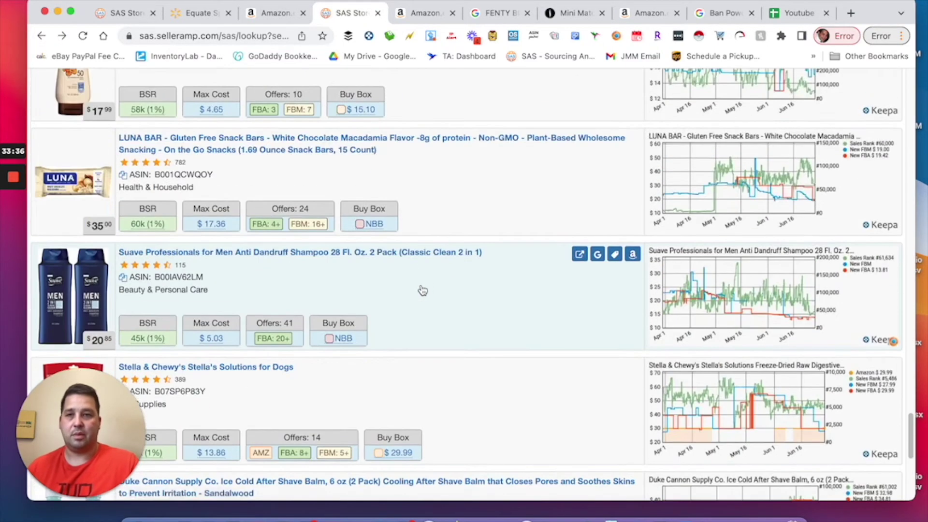
click(529, 210)
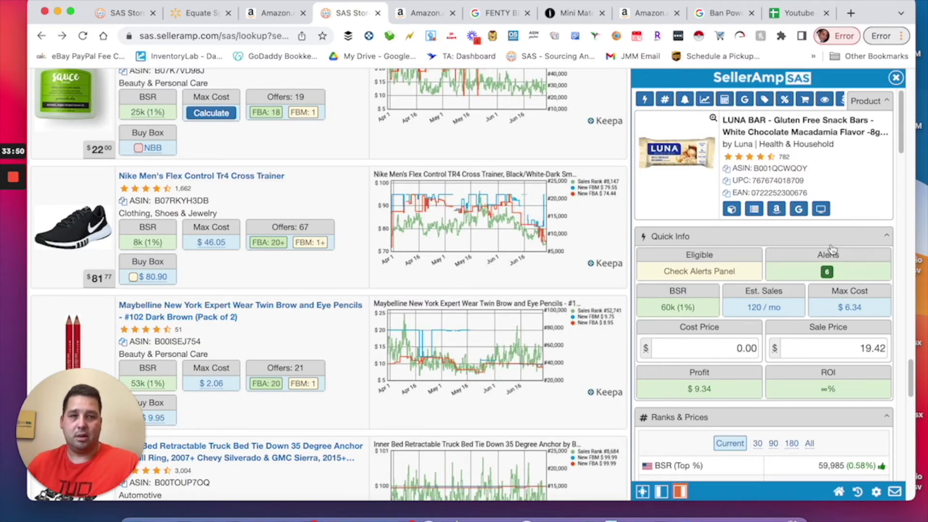
mouse_move(827, 273)
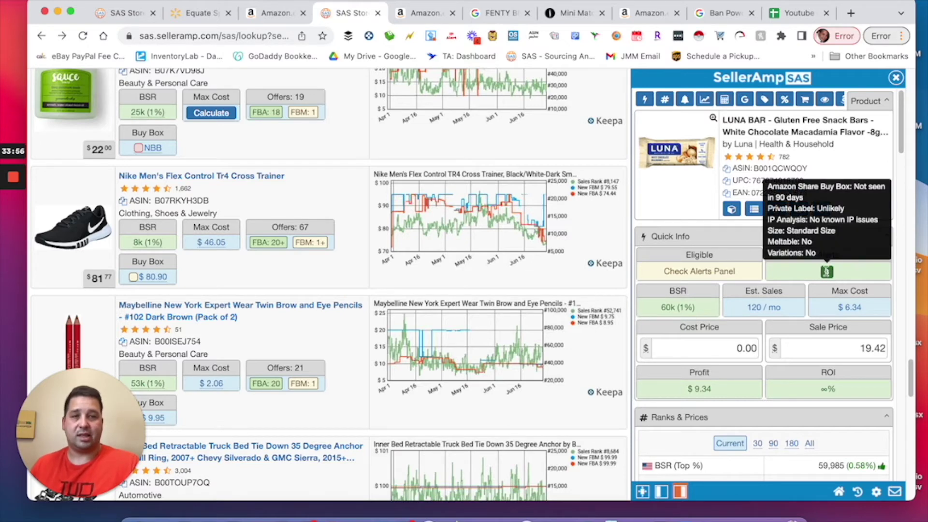
scroll(793, 250, down, 7)
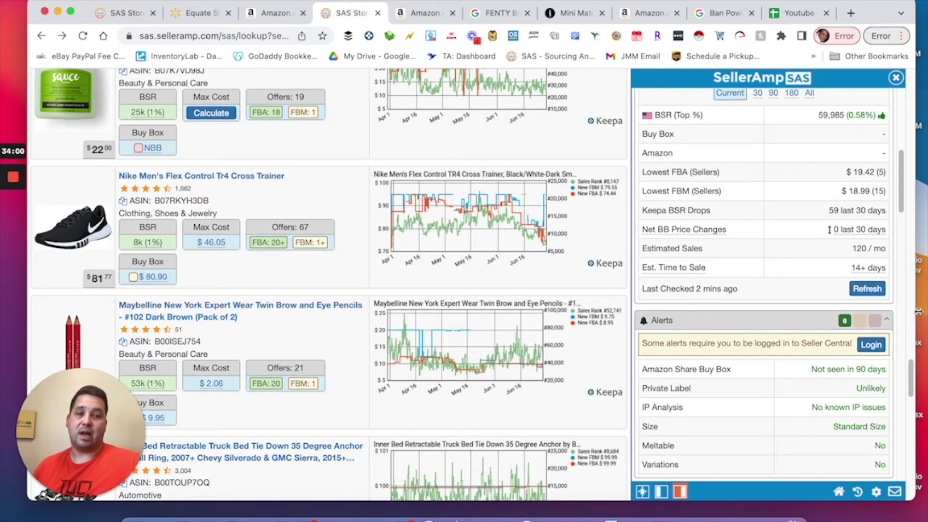
scroll(865, 290, up, 14)
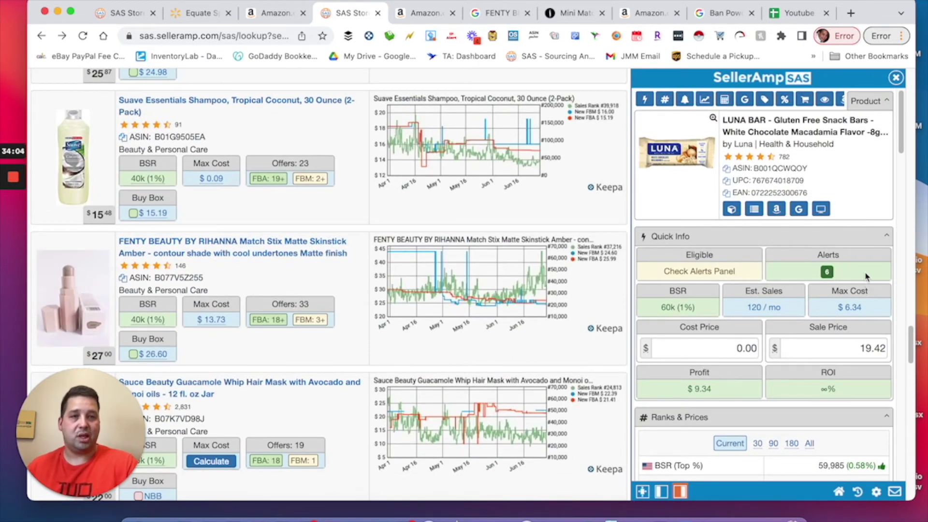
mouse_move(19, 217)
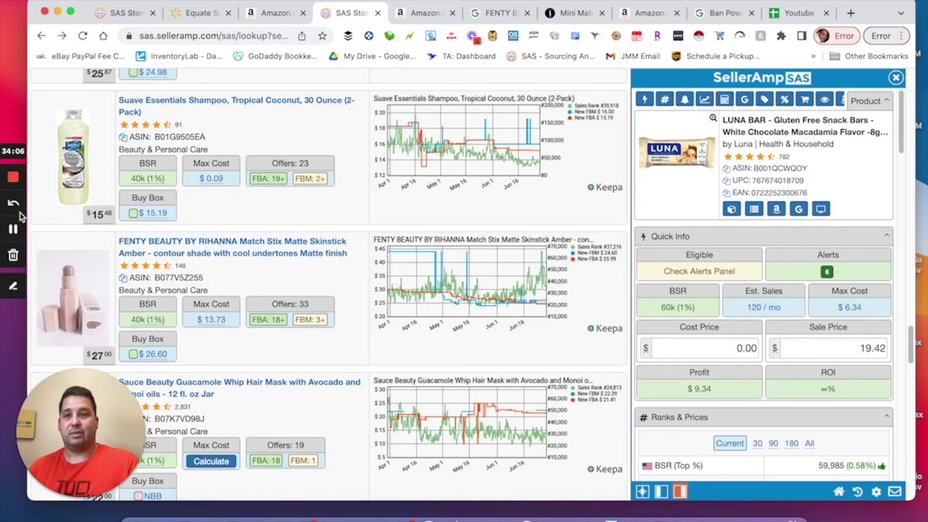
click(14, 231)
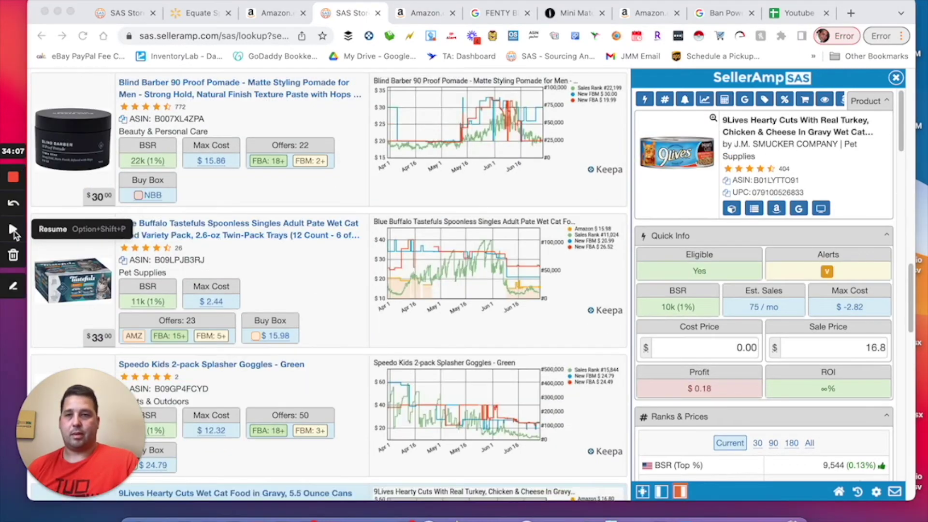
click(14, 231)
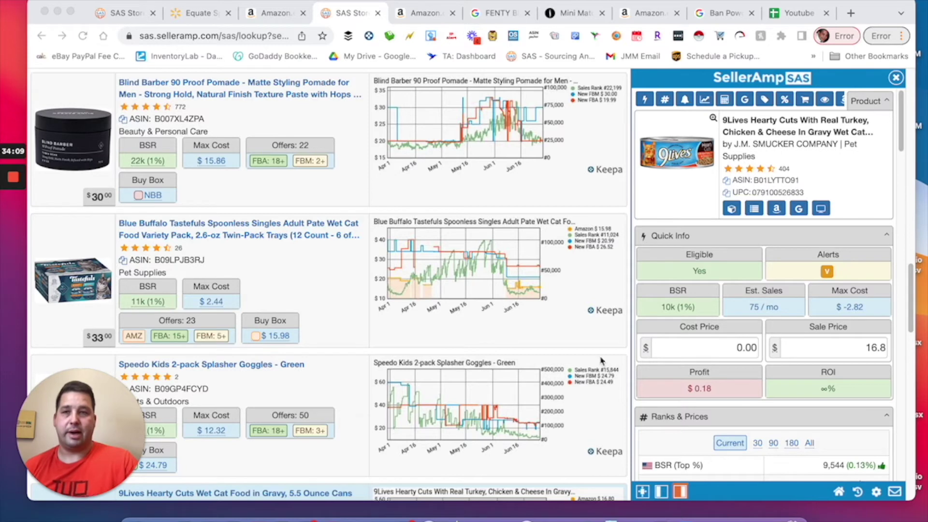
Examine the 9Lives Hearty Cuts cat food's variation alert, dimensions, ranks and prices, and selling eligibility.
scroll(817, 301, up, 2)
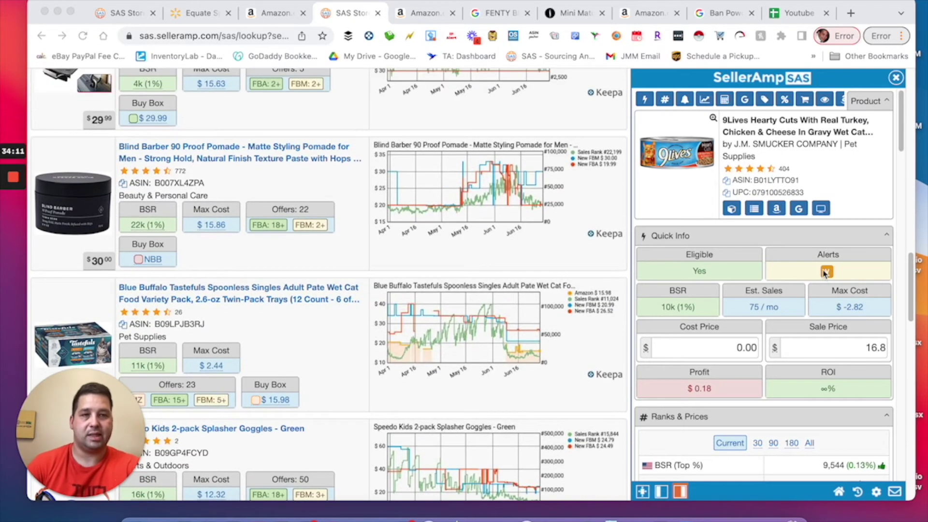
click(826, 273)
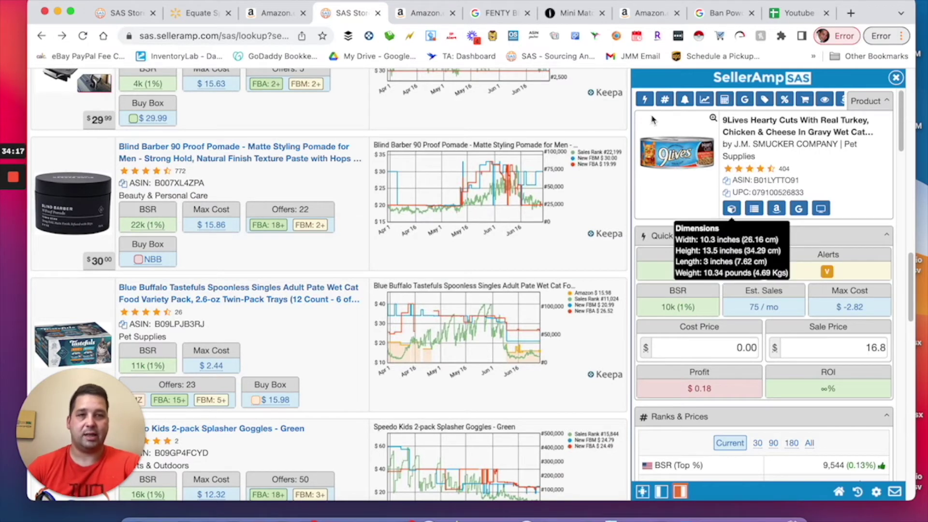
scroll(734, 294, down, 5)
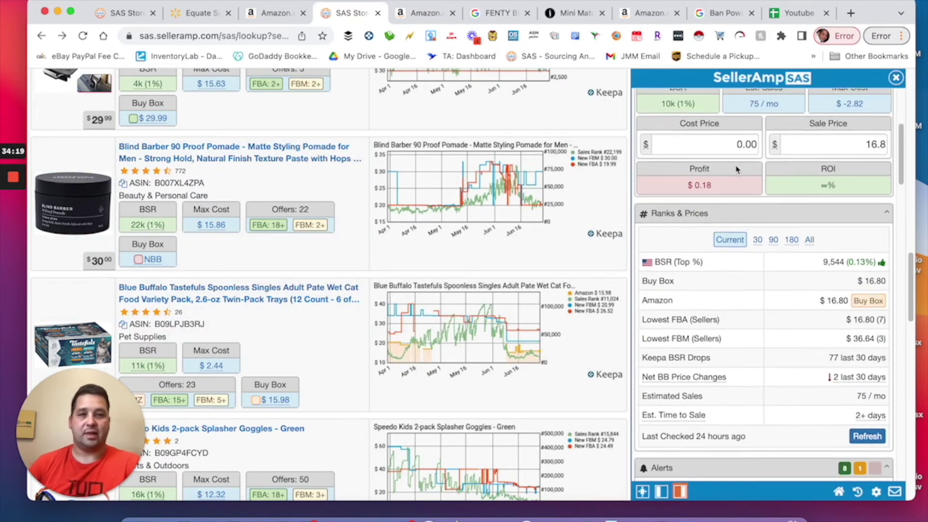
scroll(338, 290, down, 1)
scroll(790, 263, down, 8)
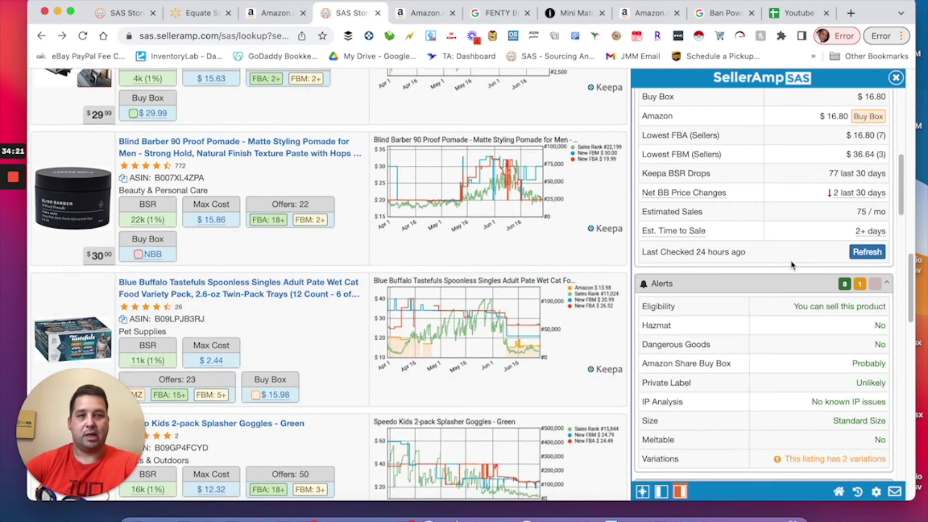
Examine the 9Lives Hearty Cuts cat food's alerts, ranks, prices and profit figures.
scroll(791, 266, down, 1)
scroll(795, 259, up, 10)
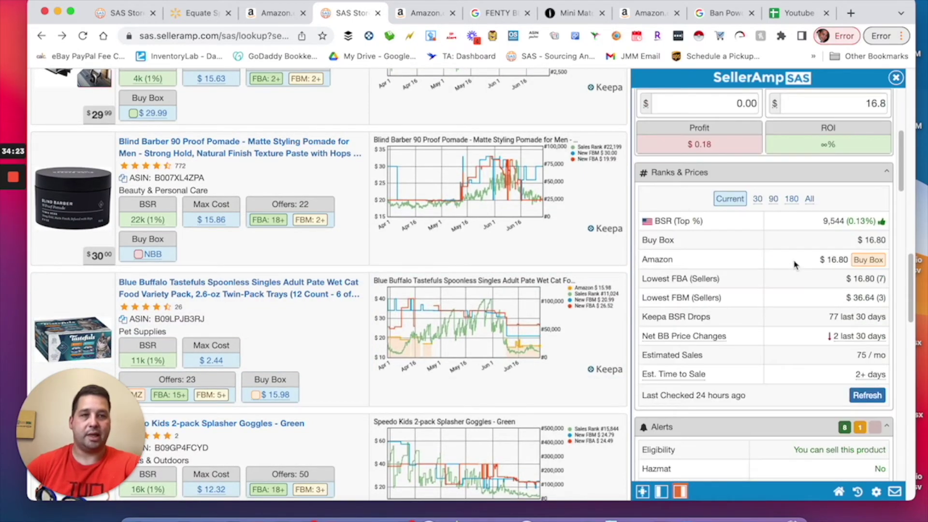
scroll(351, 366, down, 4)
Look further through the seller's items and show the NHL 22 - Xbox One details alongside the list.
scroll(351, 366, down, 10)
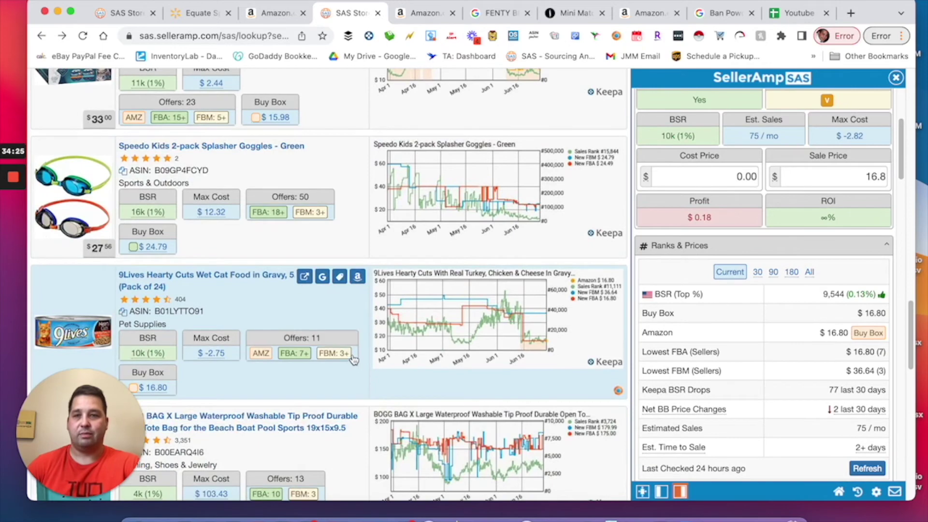
scroll(365, 357, down, 7)
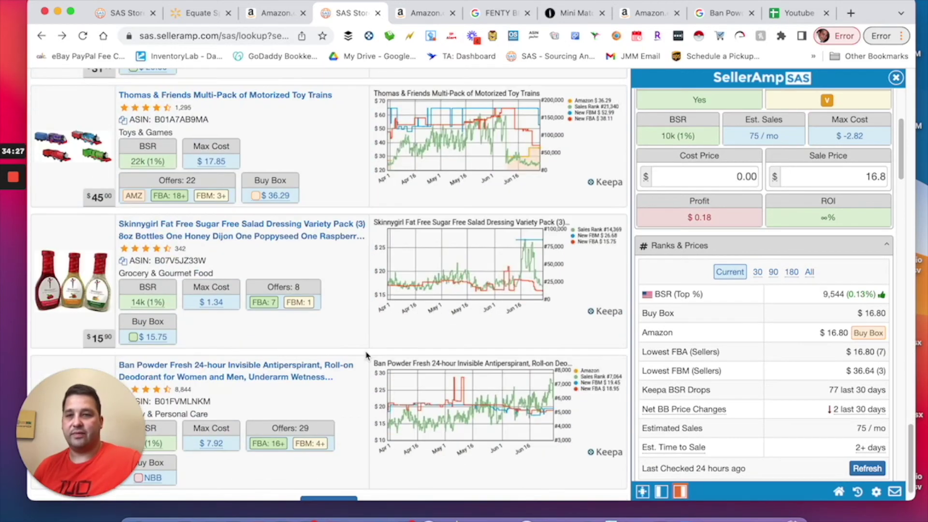
scroll(323, 194, up, 4)
click(356, 185)
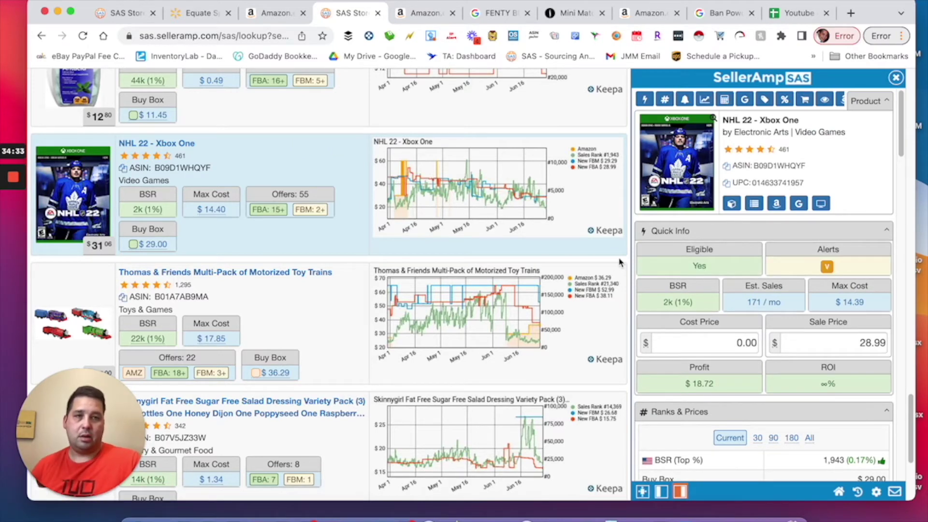
Search Google for the NHL 22 - Xbox One product title and compare the retailers' prices and stock in the results.
click(799, 202)
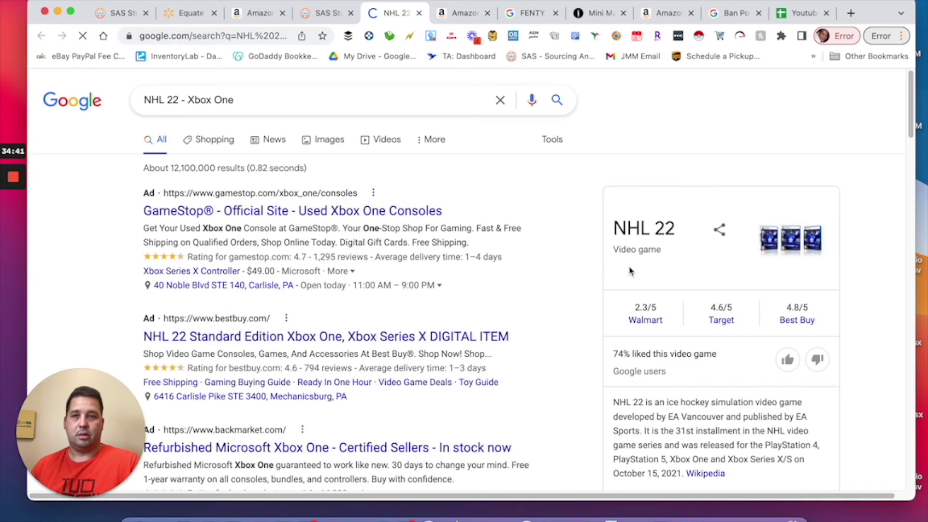
scroll(339, 286, down, 7)
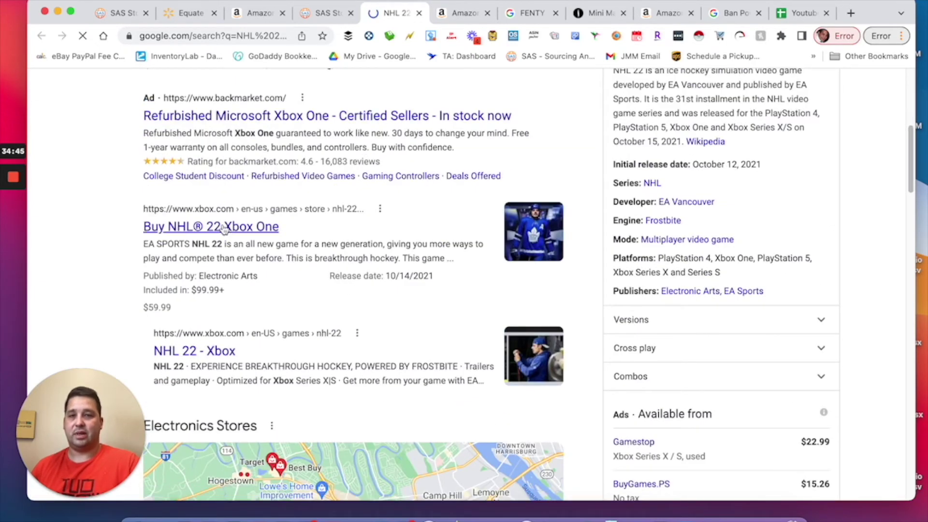
scroll(280, 255, down, 10)
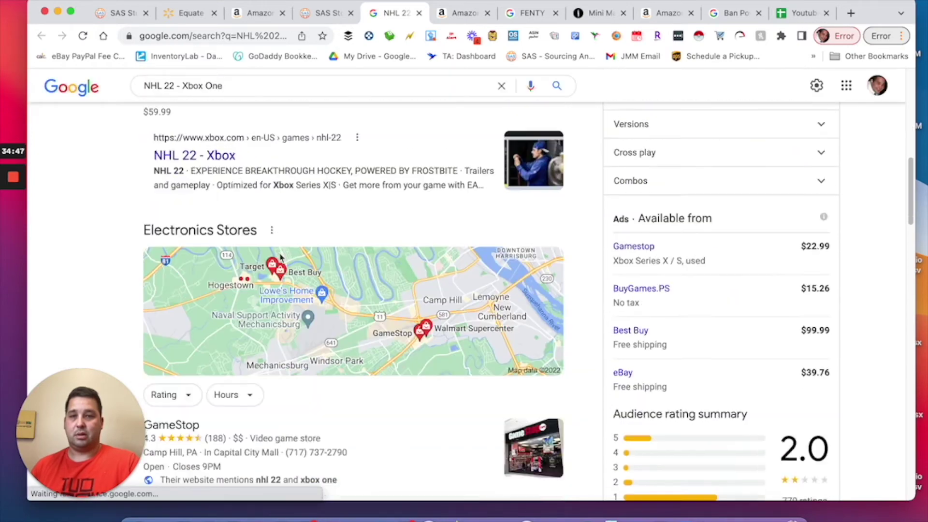
scroll(282, 259, down, 12)
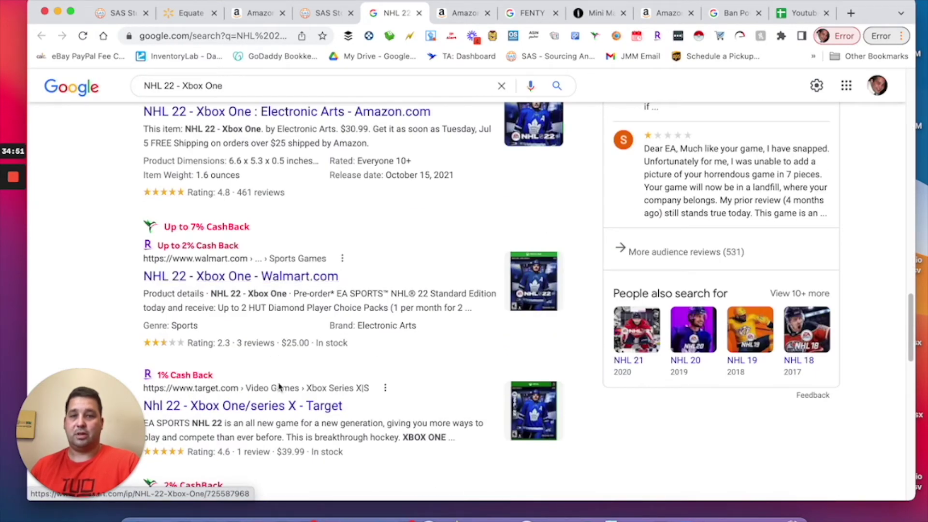
scroll(290, 358, down, 2)
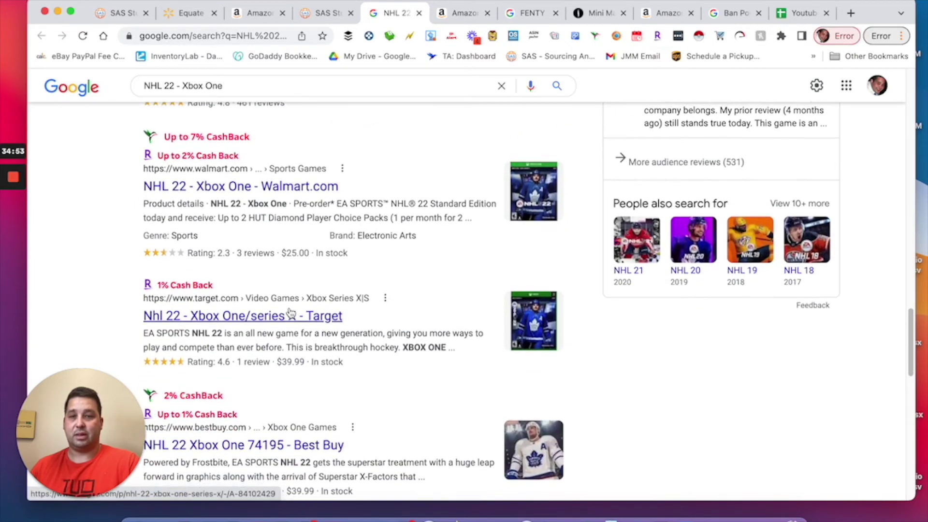
scroll(290, 312, down, 4)
scroll(304, 270, down, 1)
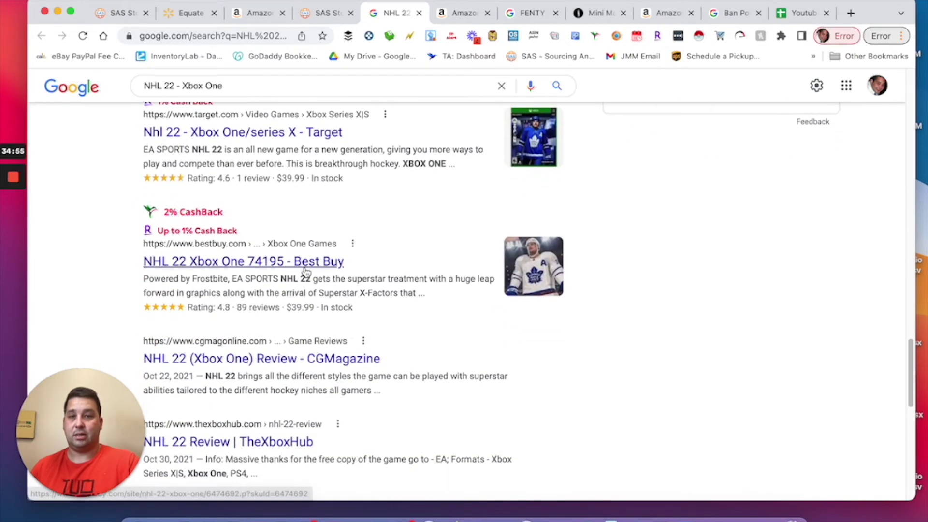
scroll(305, 270, down, 4)
scroll(333, 269, down, 4)
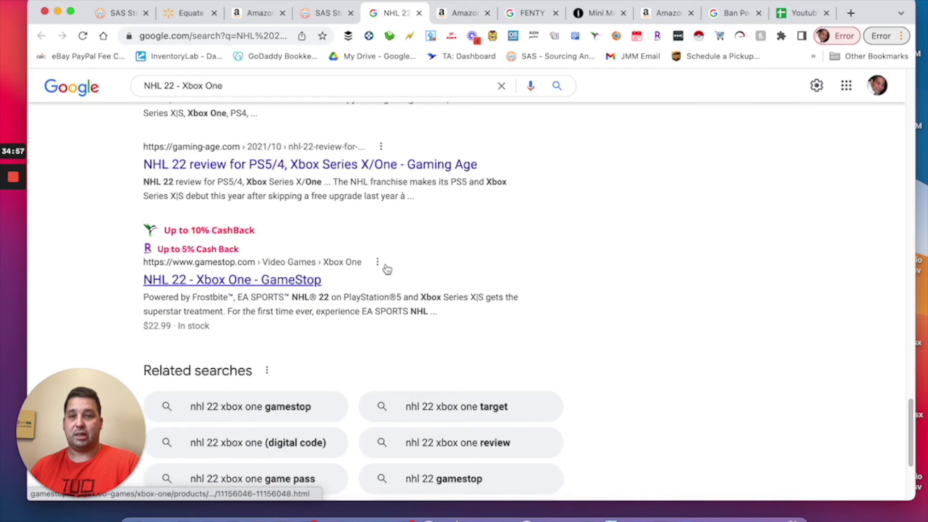
scroll(383, 284, up, 20)
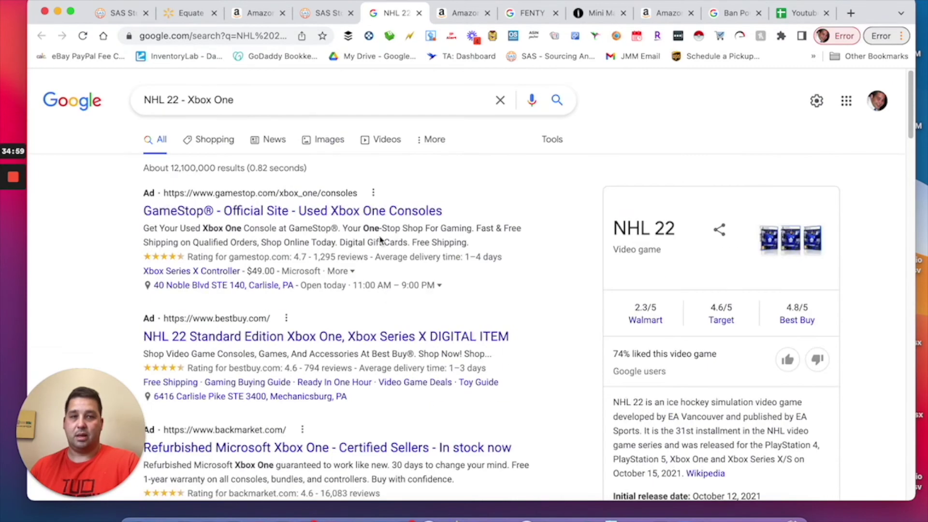
Return to the storefront results, close the NHL 22 details and load two more batches of the seller's items.
click(325, 13)
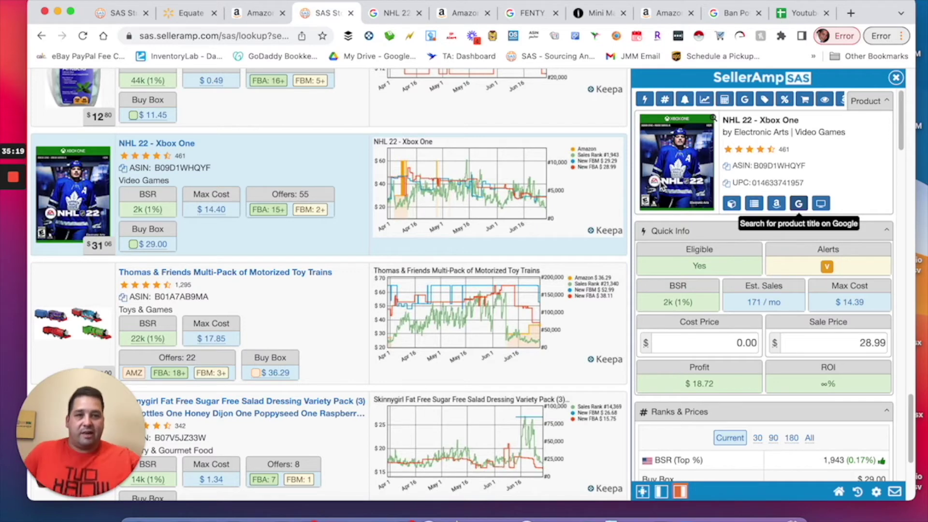
scroll(339, 295, down, 5)
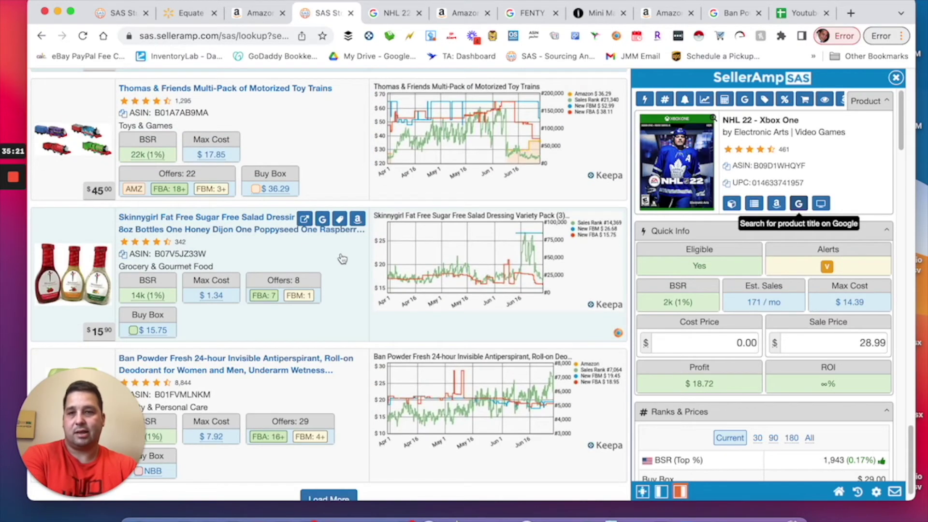
click(896, 78)
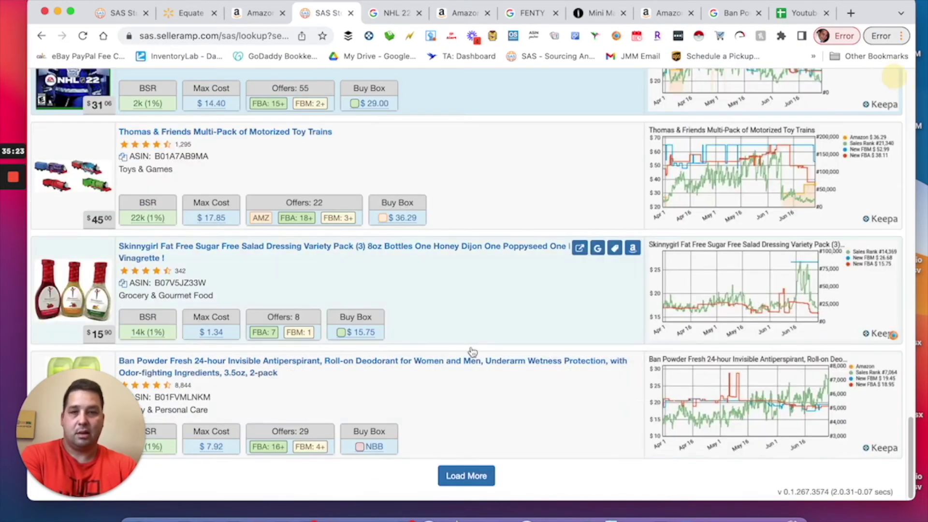
click(473, 475)
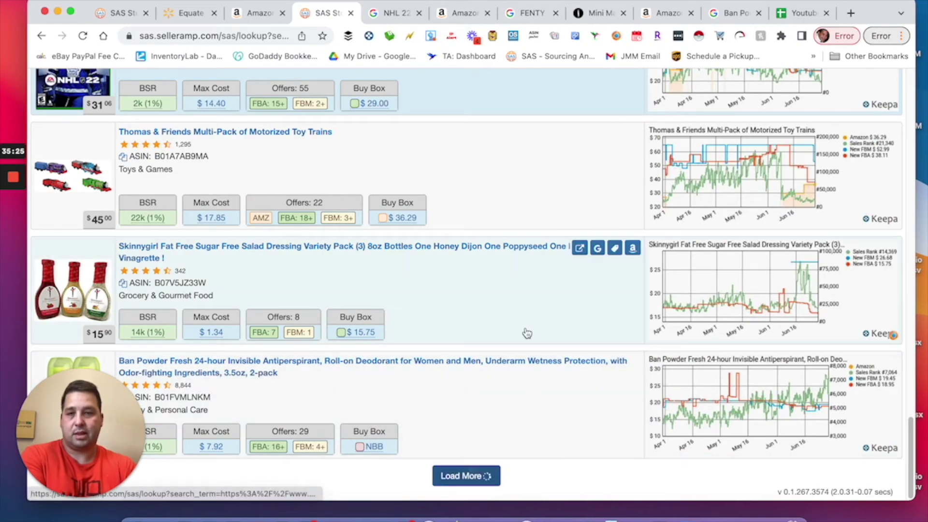
scroll(310, 353, down, 15)
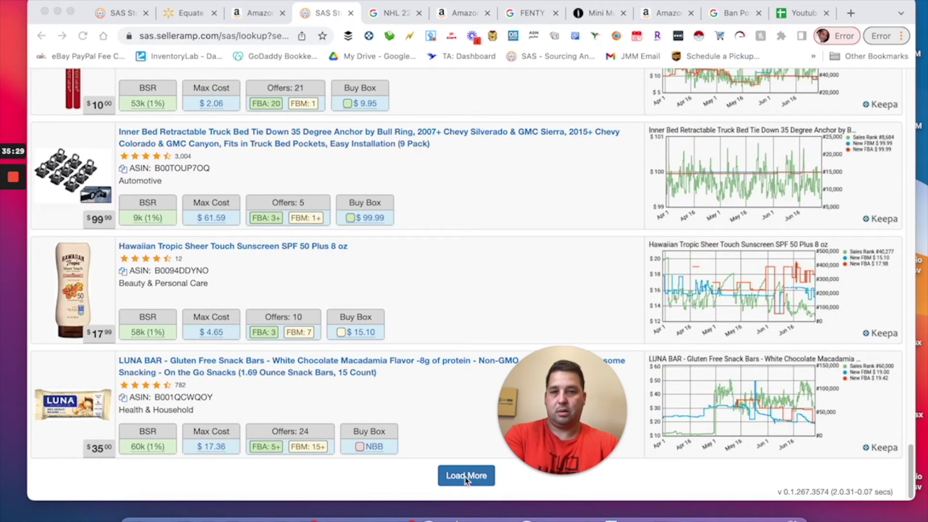
click(466, 476)
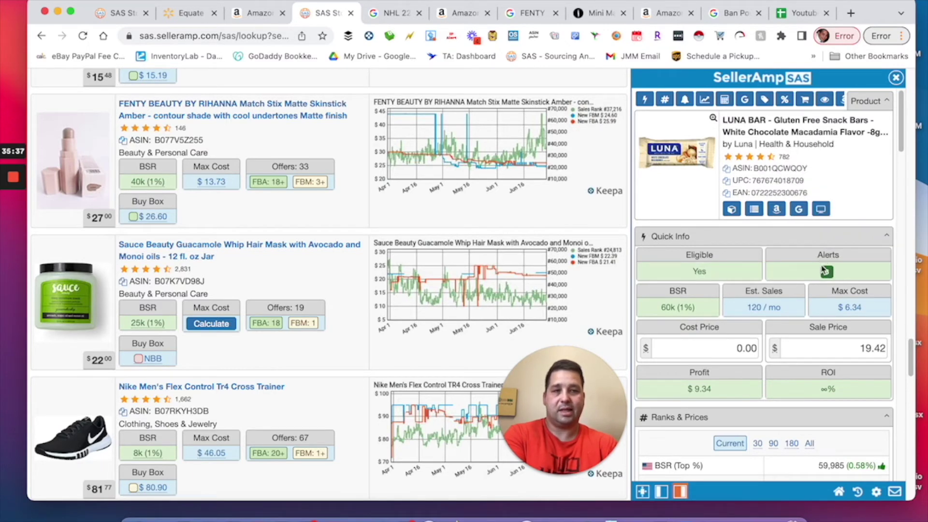
Close the LUNA Bar details and load another batch of items below the Lubriderm lotion.
scroll(427, 372, down, 3)
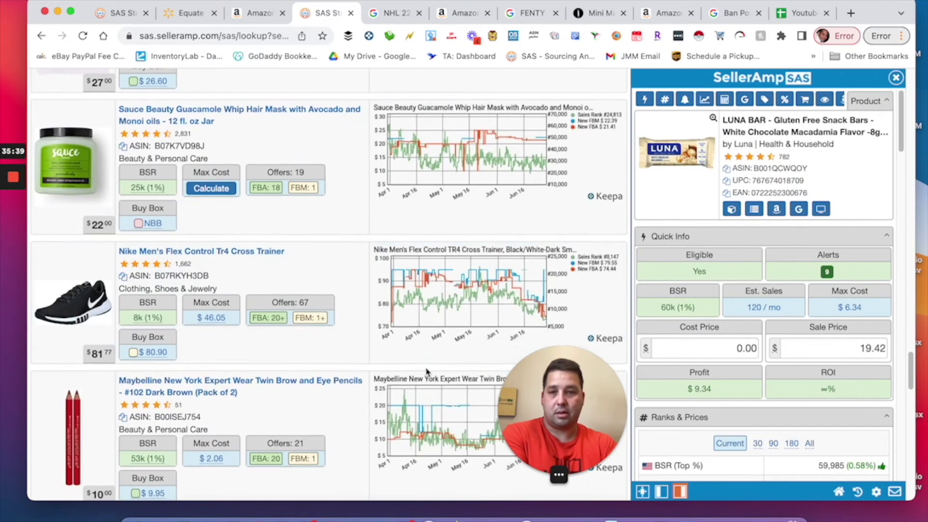
click(896, 77)
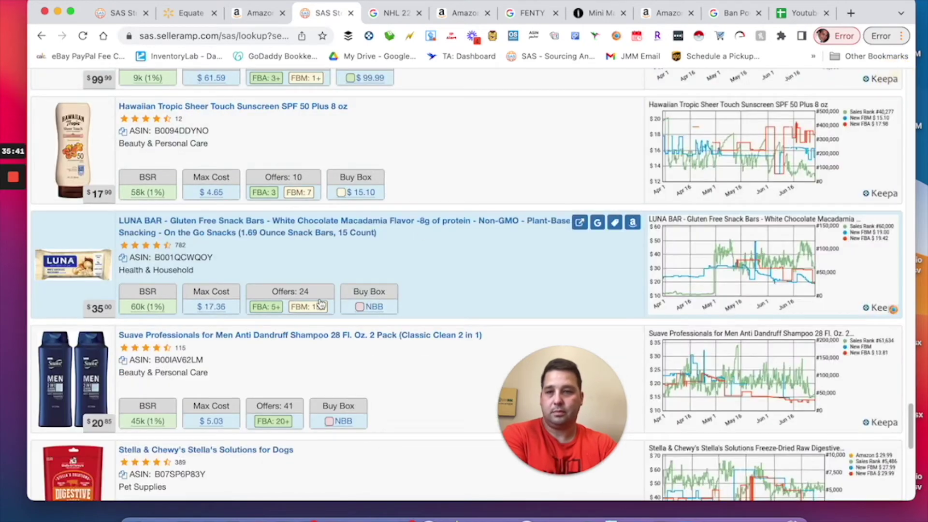
scroll(332, 290, down, 10)
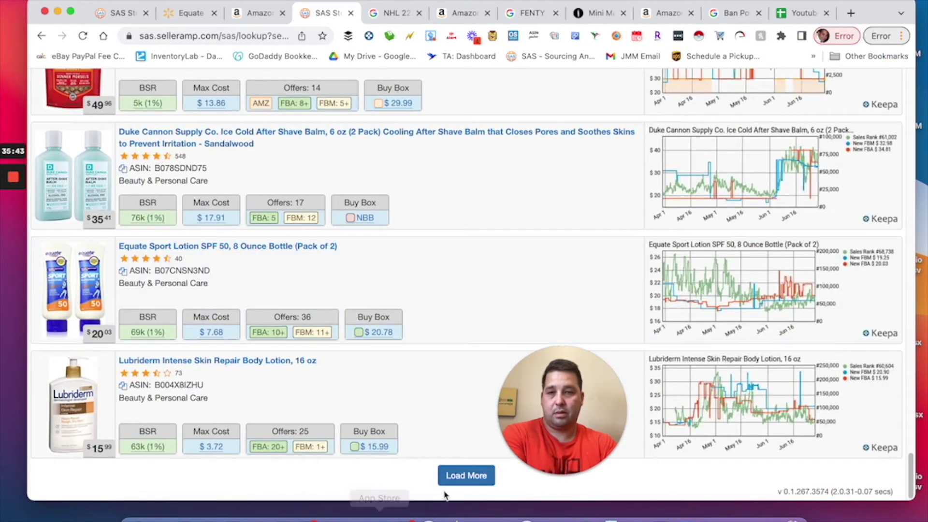
click(466, 476)
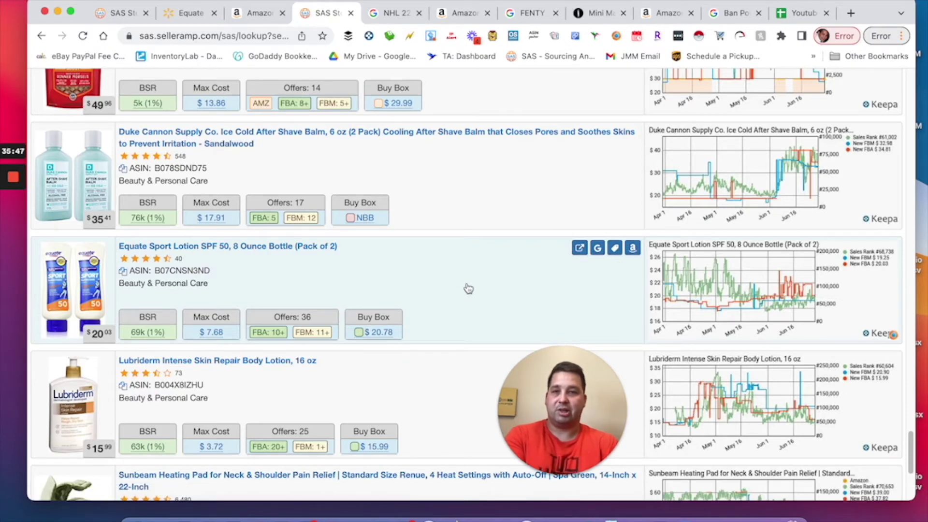
Browse the newly loaded items and show the details of the Duke Cannon Ice Cold After Shave Balm 2-pack.
scroll(464, 280, down, 4)
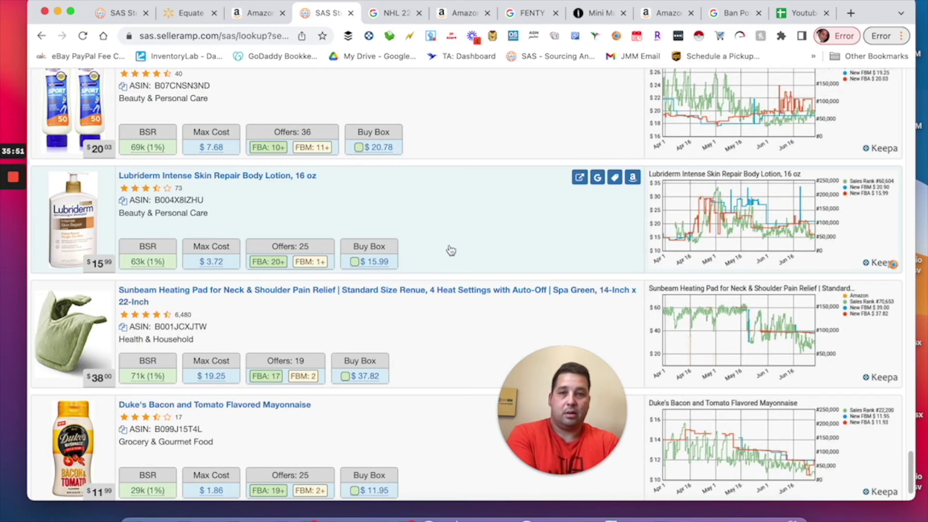
scroll(450, 249, up, 7)
click(391, 316)
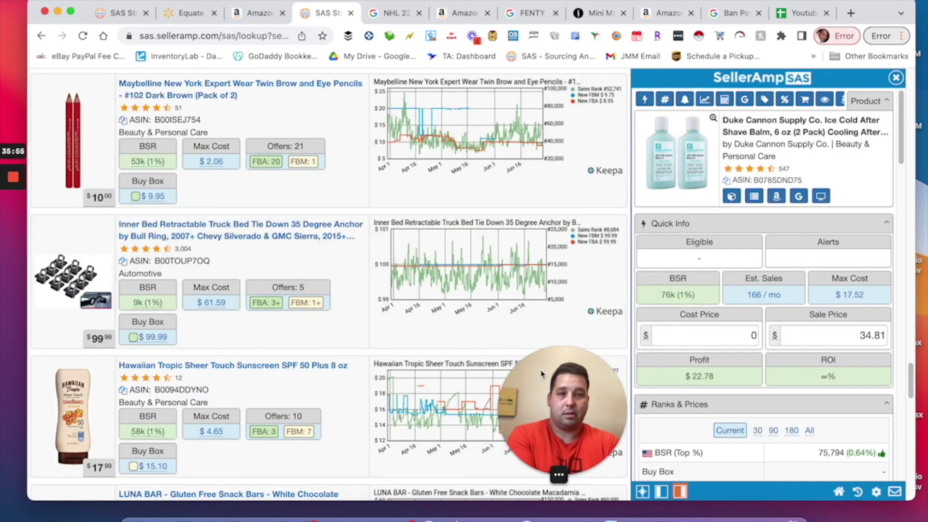
Search Google for the Duke Cannon Ice Cold After Shave Balm's product title and look over the shopping offers.
click(800, 200)
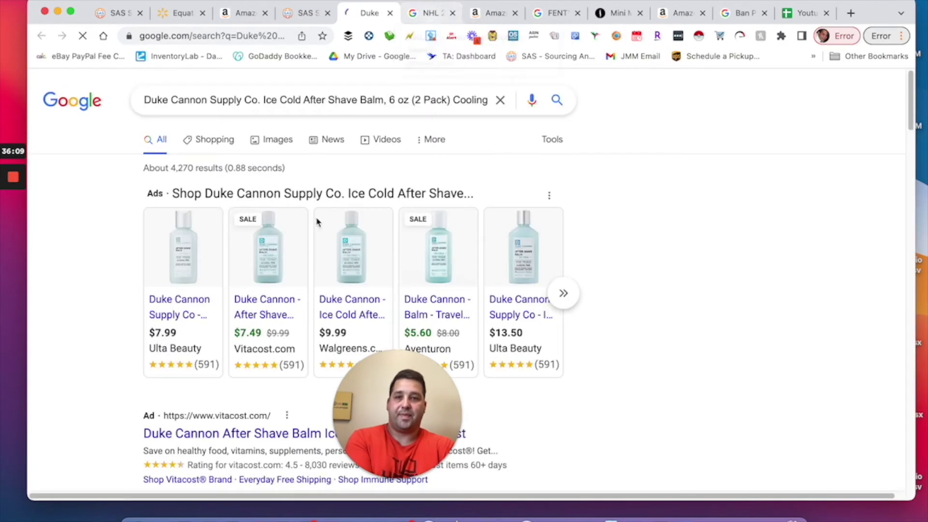
scroll(304, 302, down, 2)
mouse_move(274, 173)
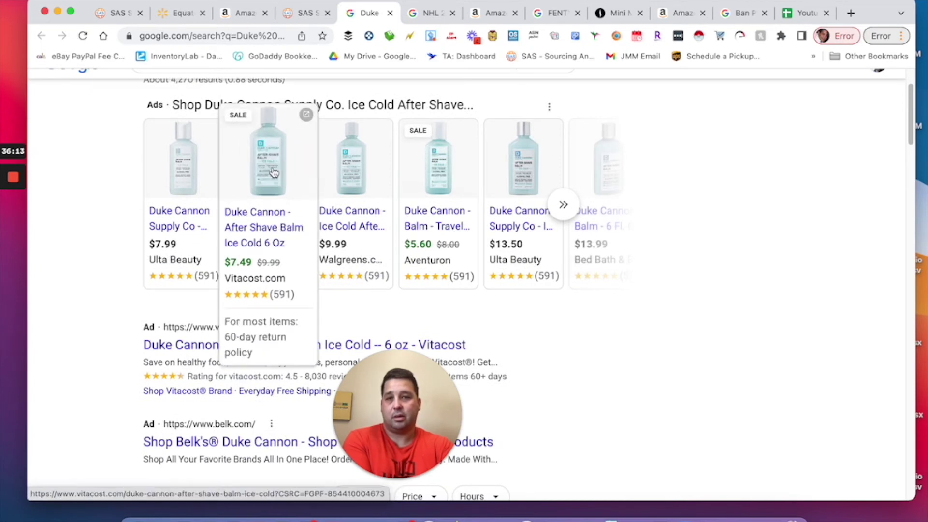
Check Vitacost's Duke Cannon After Shave Balm Ice Cold 6 oz page, dismissing the Rakuten cash-back offer, and return to the Google results.
click(261, 227)
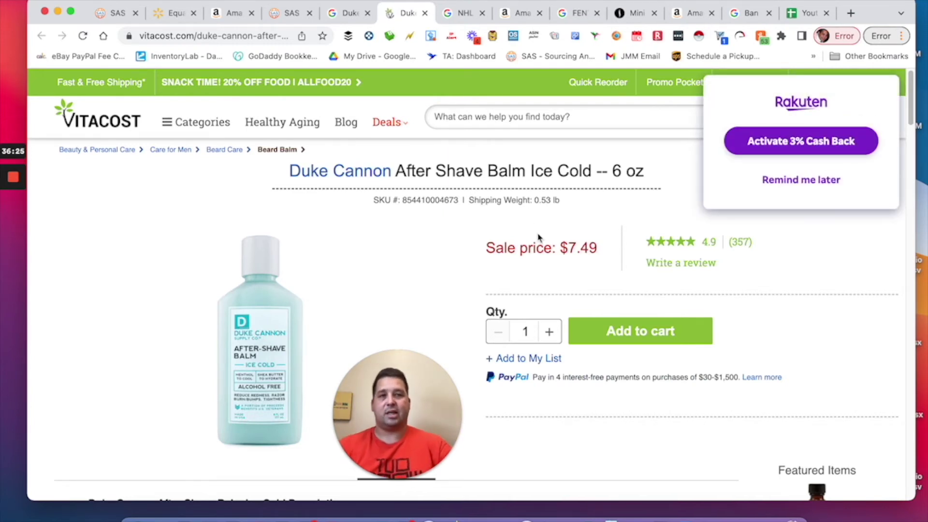
click(798, 181)
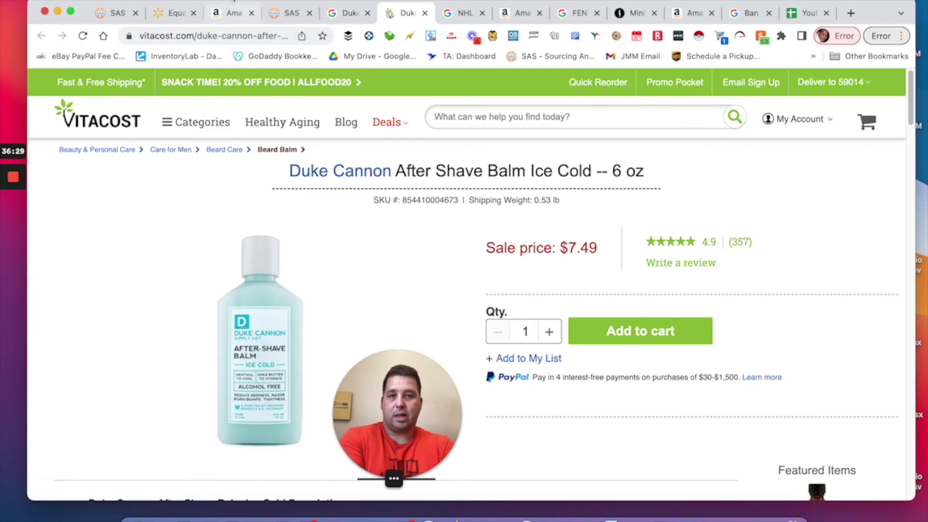
click(346, 13)
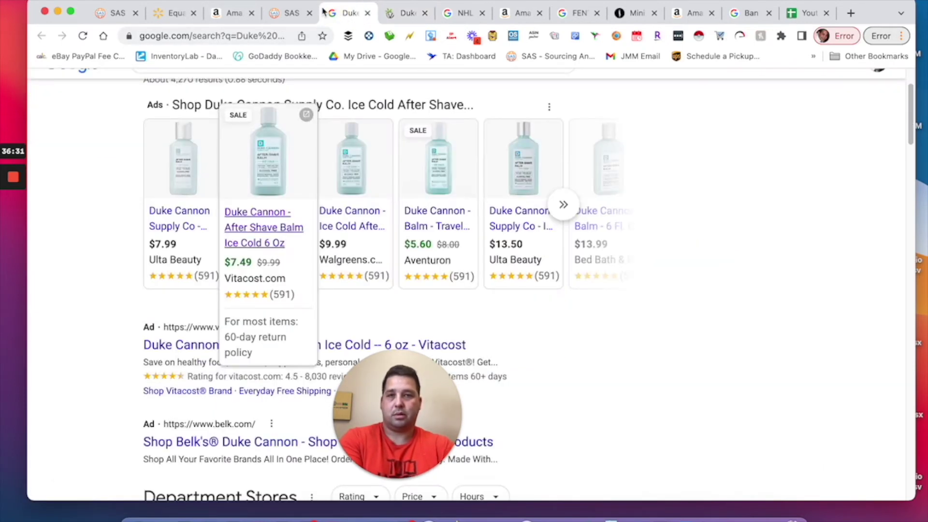
Open the Duke Cannon Ice Cold After Shave Balm 2 Pack from the SellerAmp storefront list and set its cost price to 15.
click(291, 14)
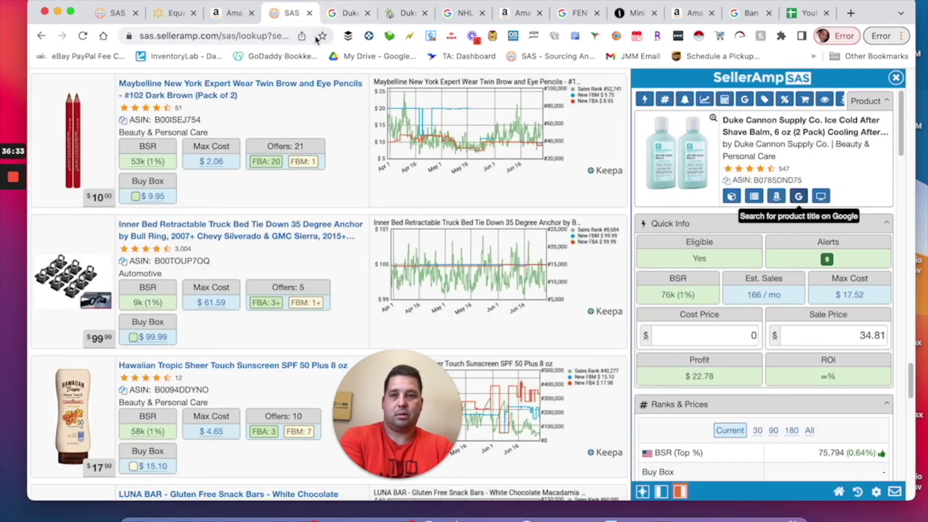
scroll(442, 203, down, 8)
scroll(481, 280, down, 7)
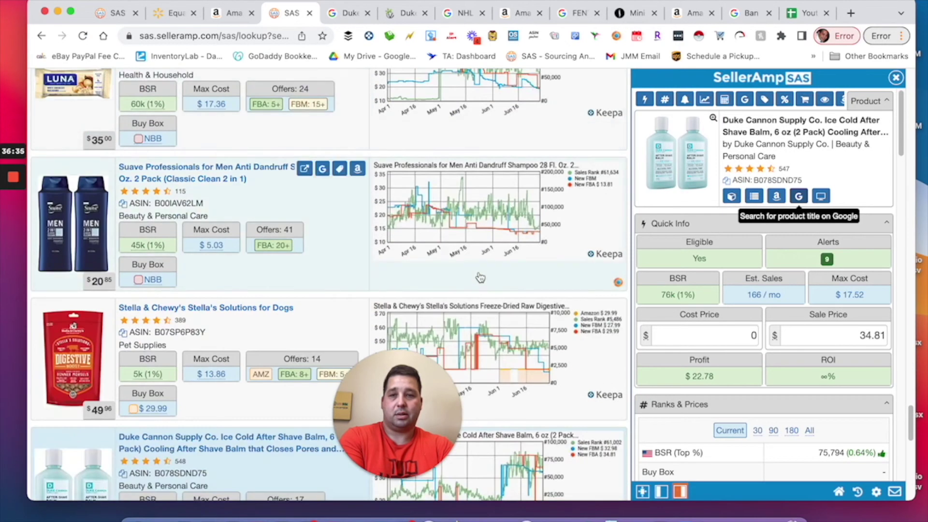
click(349, 191)
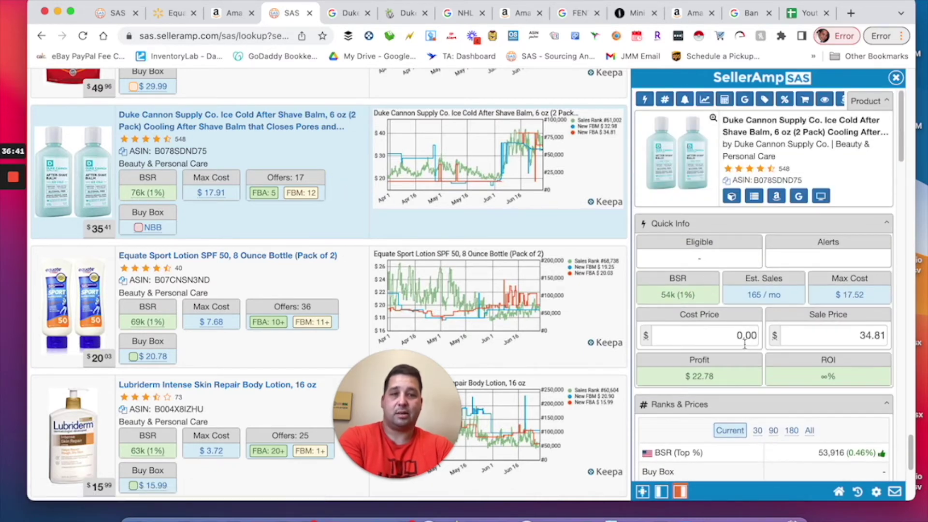
click(727, 337)
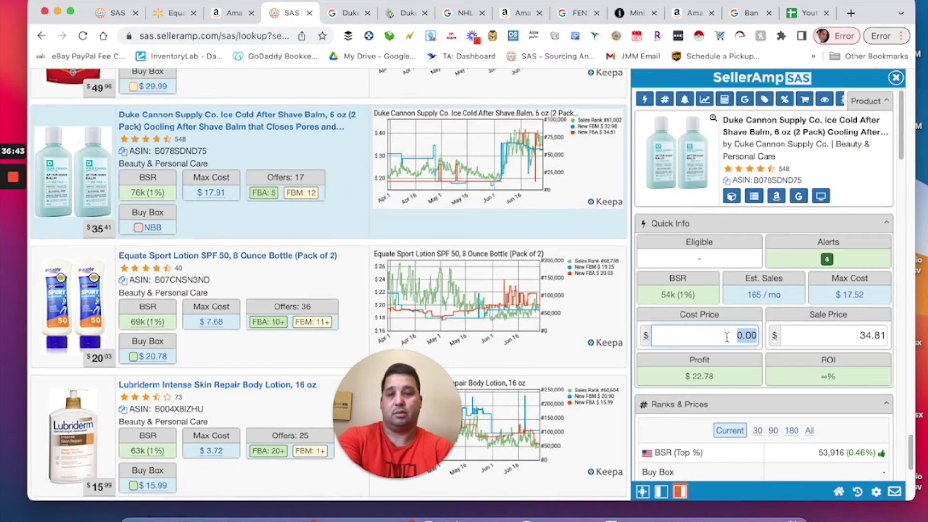
text(15)
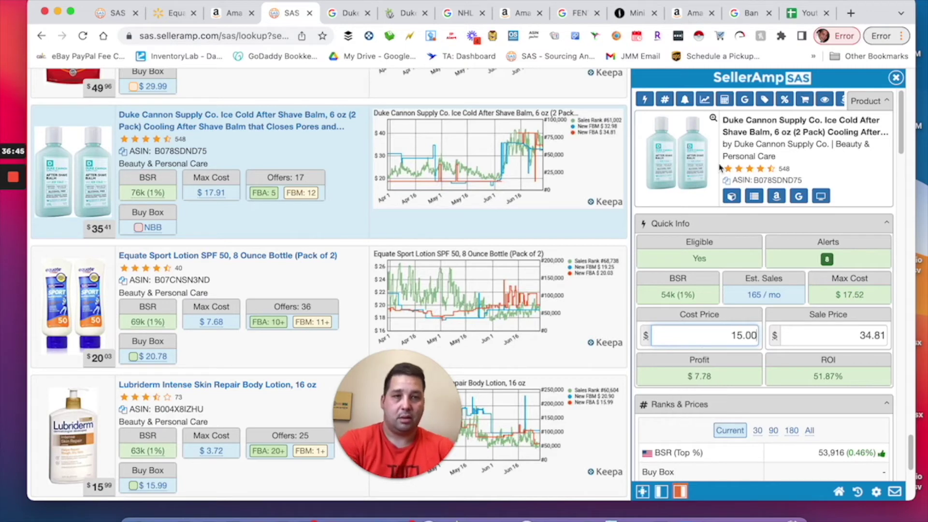
Open the balm two-pack's Amazon product page and close the leftover tabs from earlier product searches.
click(777, 196)
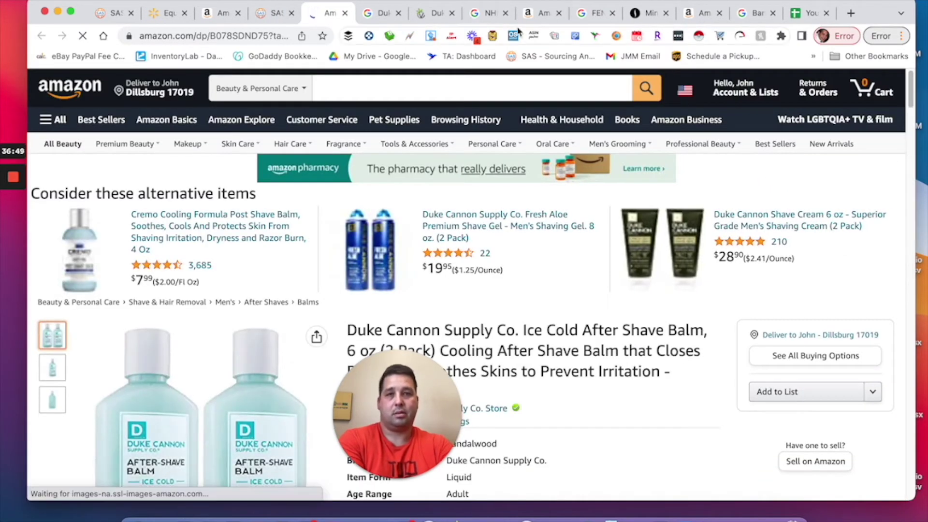
click(506, 13)
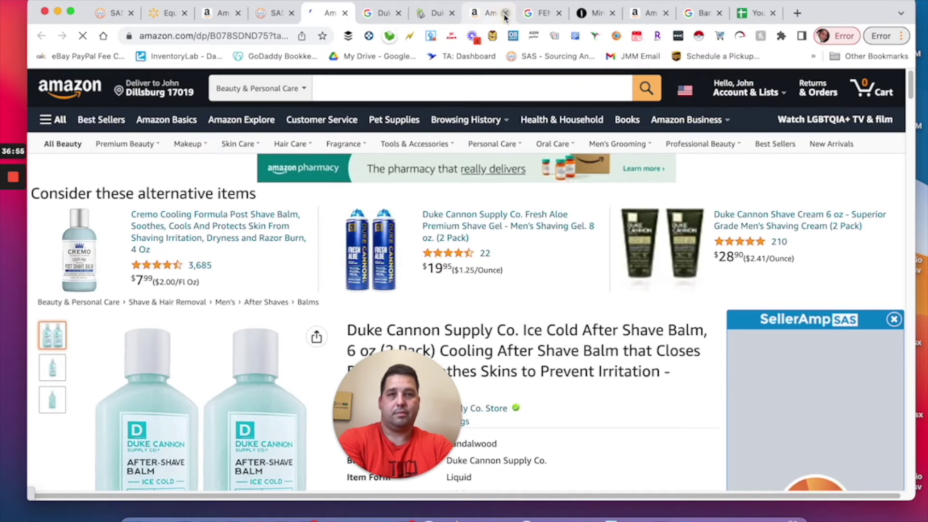
click(505, 17)
click(505, 17)
click(505, 17)
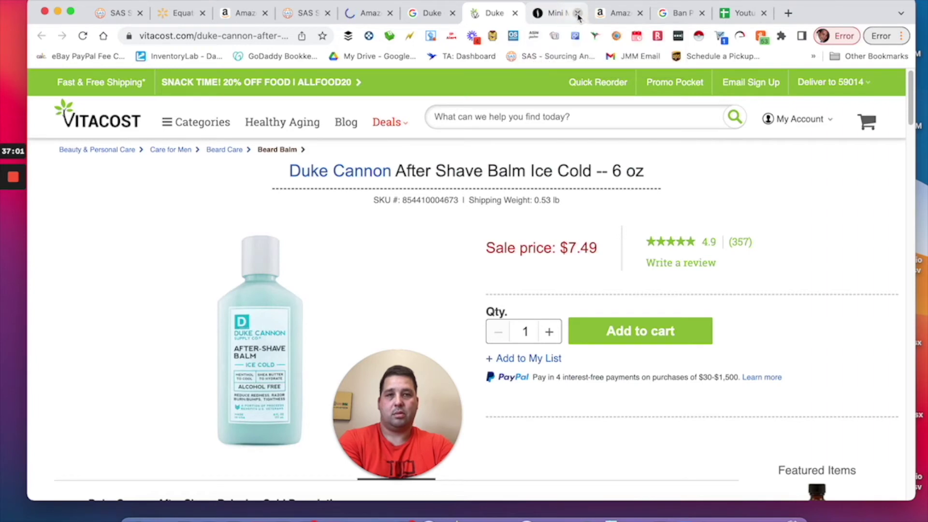
click(370, 19)
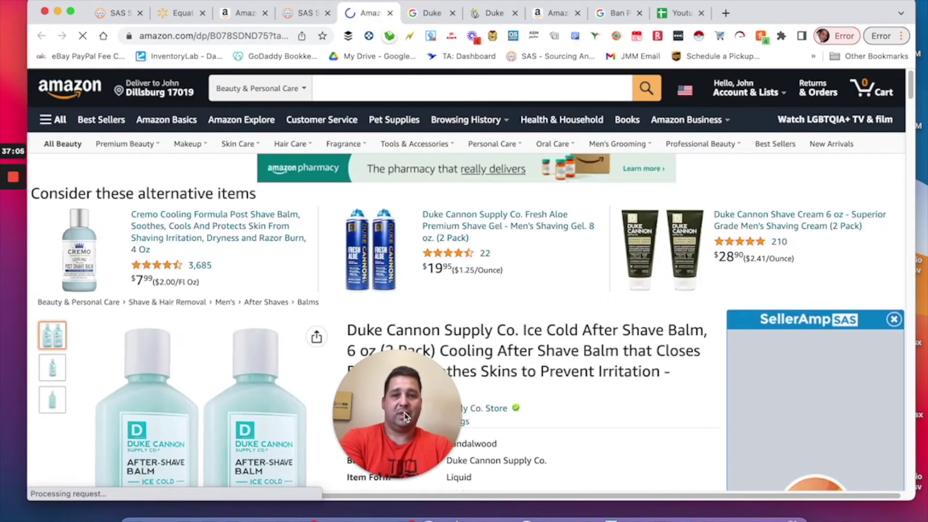
click(368, 382)
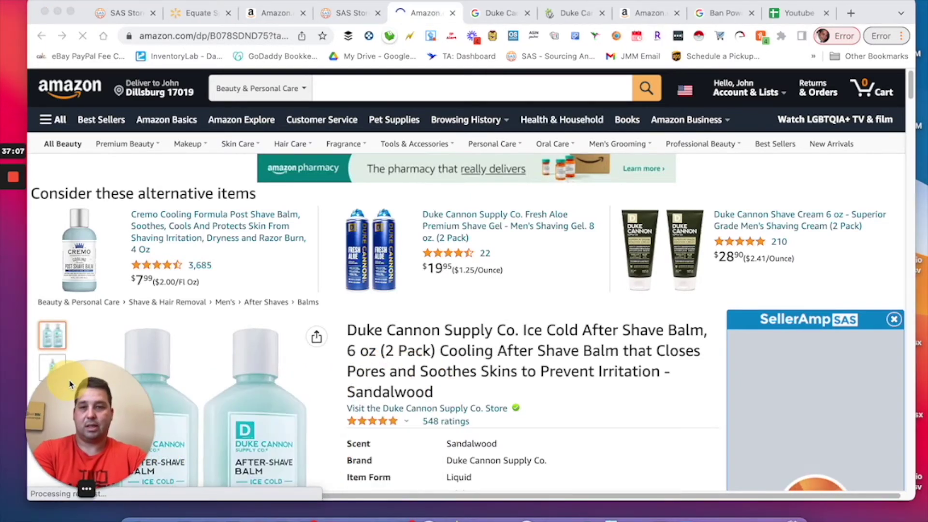
Review the balm's Amazon listing and show the 90-day figures in its Ranks & Prices data.
scroll(529, 335, down, 3)
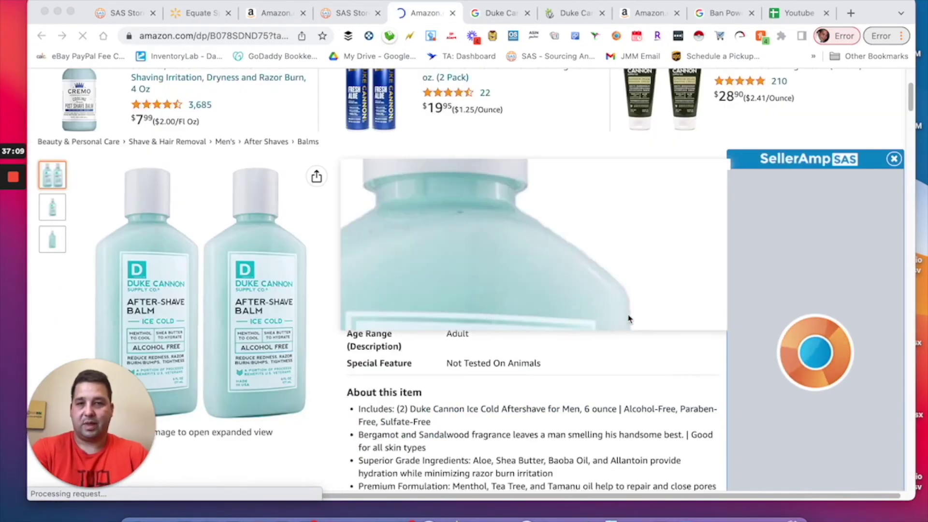
scroll(626, 338, down, 10)
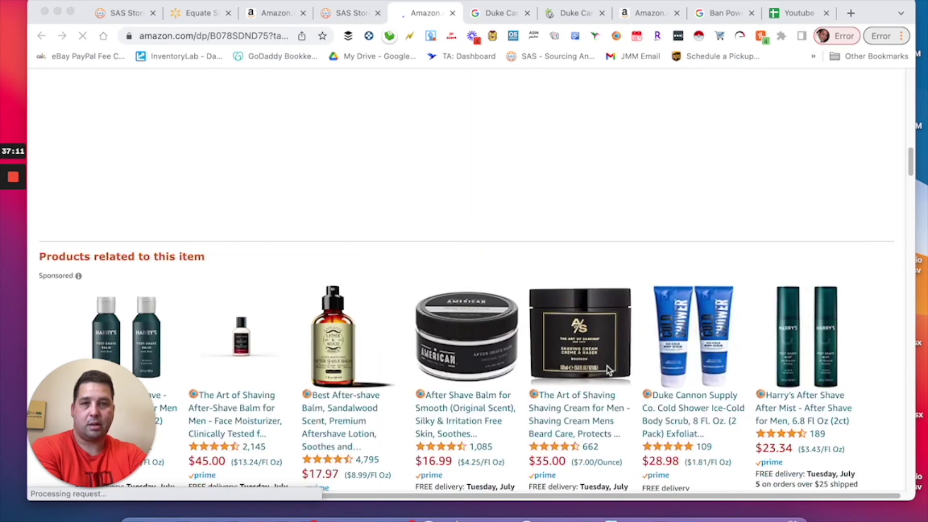
scroll(612, 362, up, 8)
scroll(697, 261, up, 3)
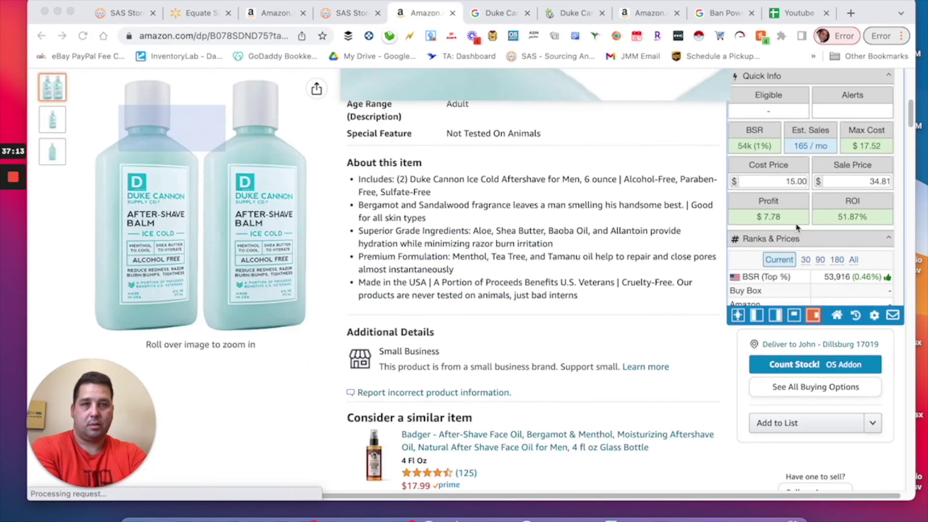
scroll(698, 261, down, 1)
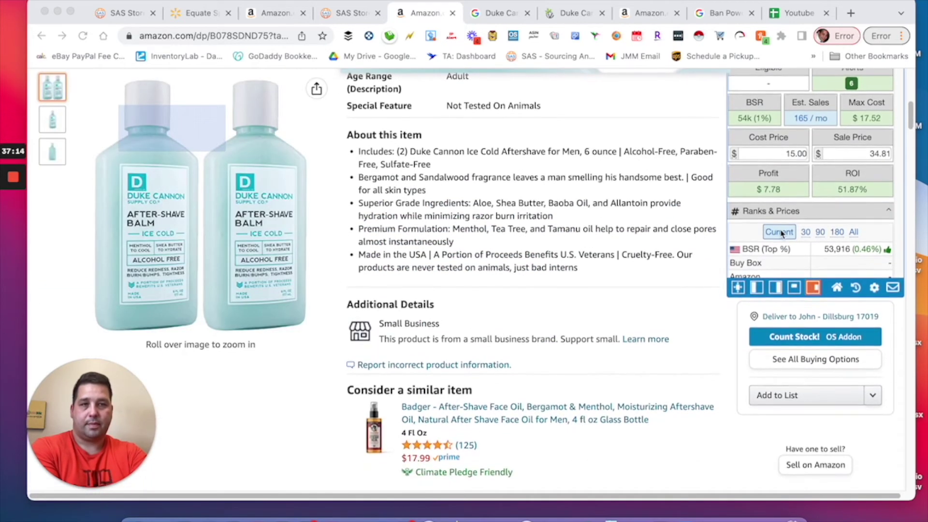
click(821, 232)
scroll(793, 193, down, 2)
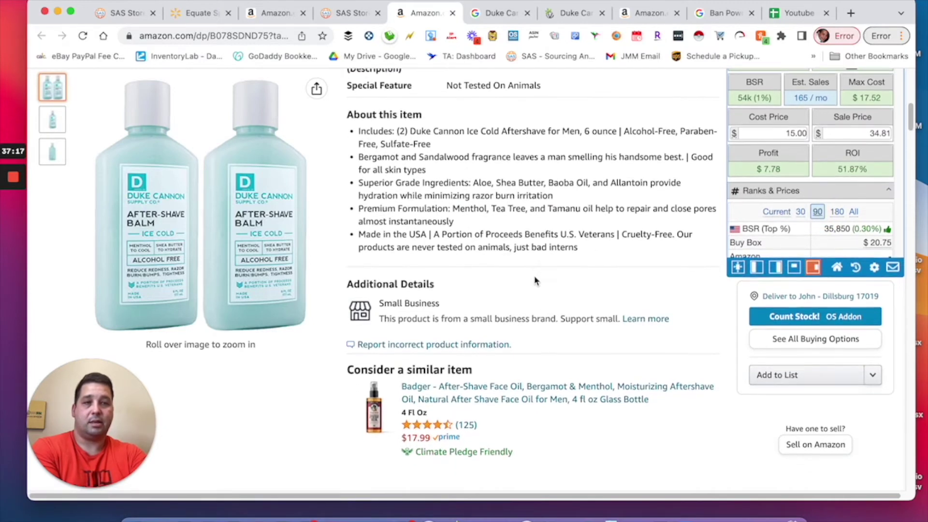
Examine the balm's Keepa price and sales rank history, extending the chart range from one year to All.
scroll(556, 256, up, 5)
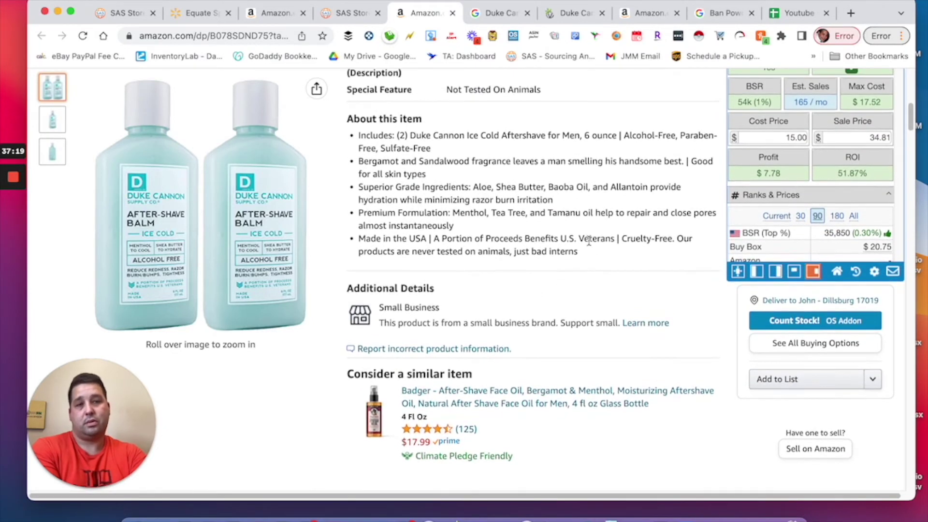
scroll(522, 280, down, 4)
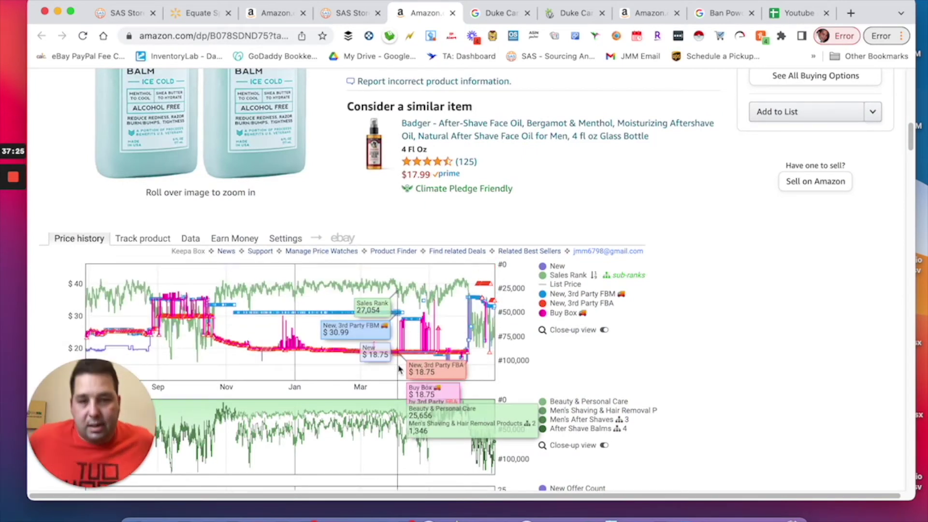
scroll(406, 364, down, 4)
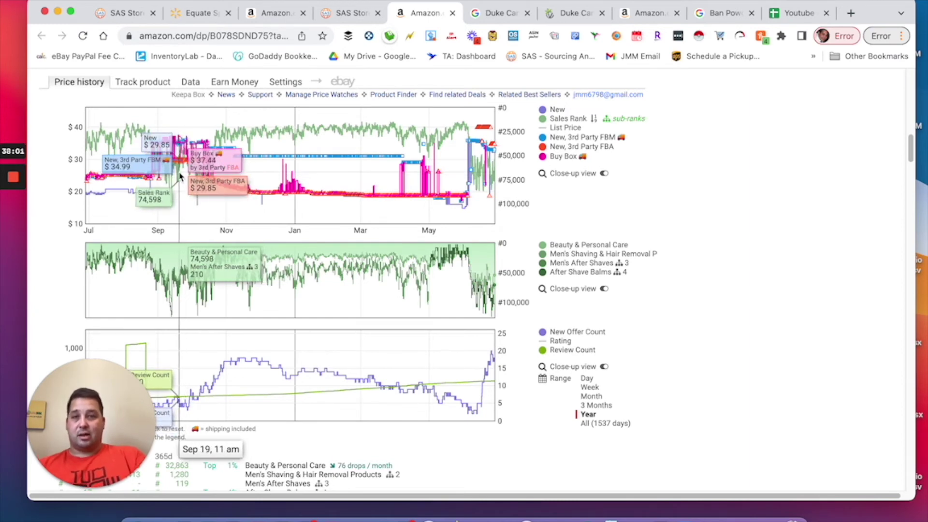
click(615, 427)
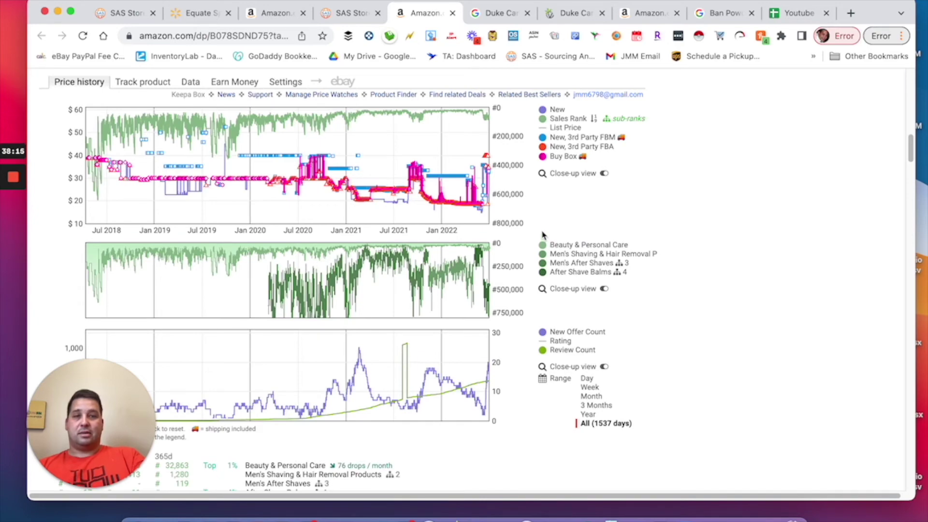
scroll(542, 235, up, 20)
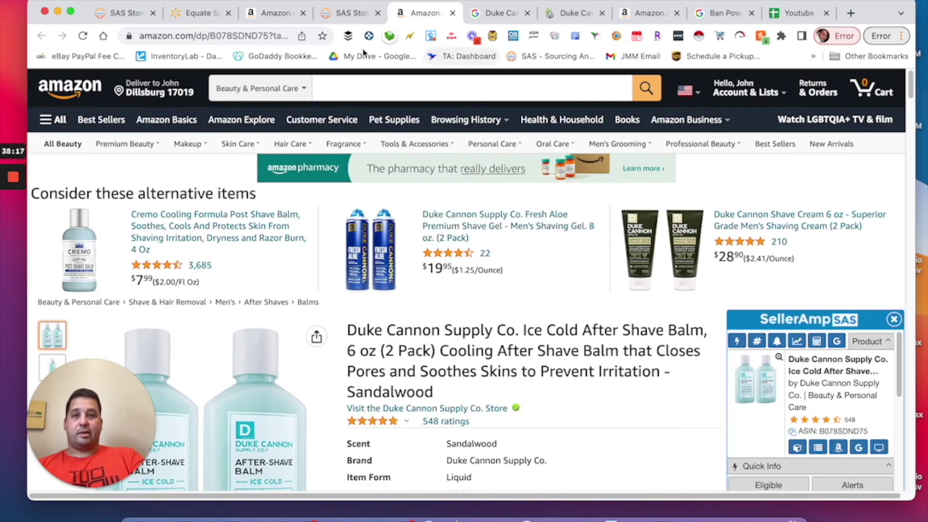
Return to the SellerAmp storefront list and review the balm's 90-day Ranks & Prices figures.
click(344, 13)
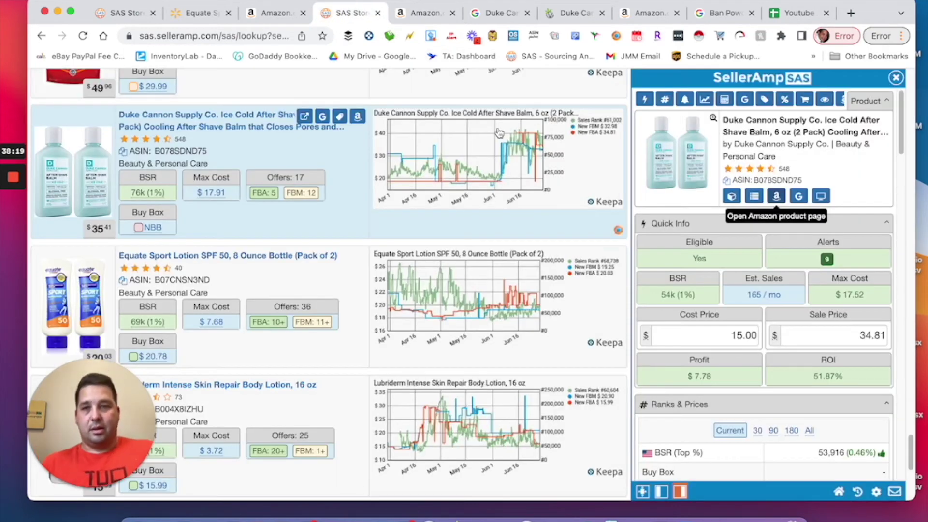
click(774, 410)
scroll(777, 404, down, 3)
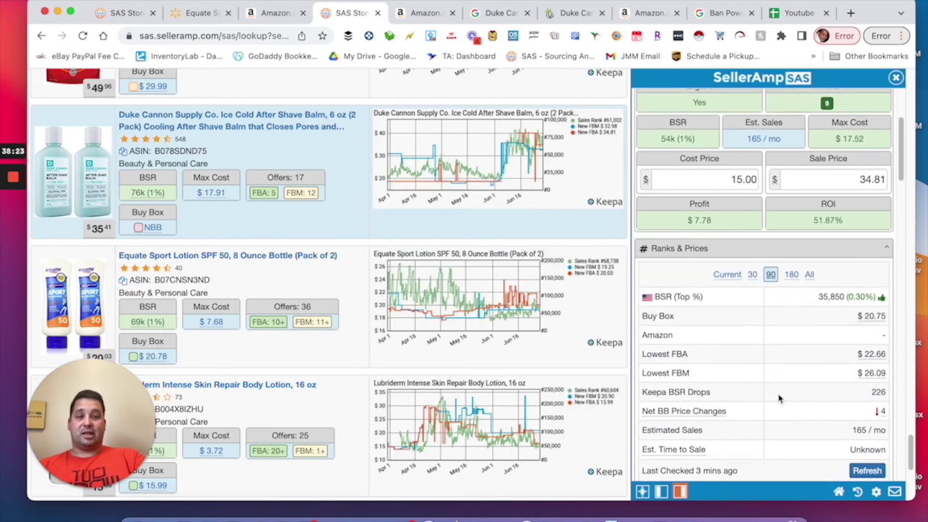
Close the balm's analysis and open the Lubriderm Intense Skin Repair Body Lotion, 16 oz, from the storefront list.
scroll(348, 279, down, 6)
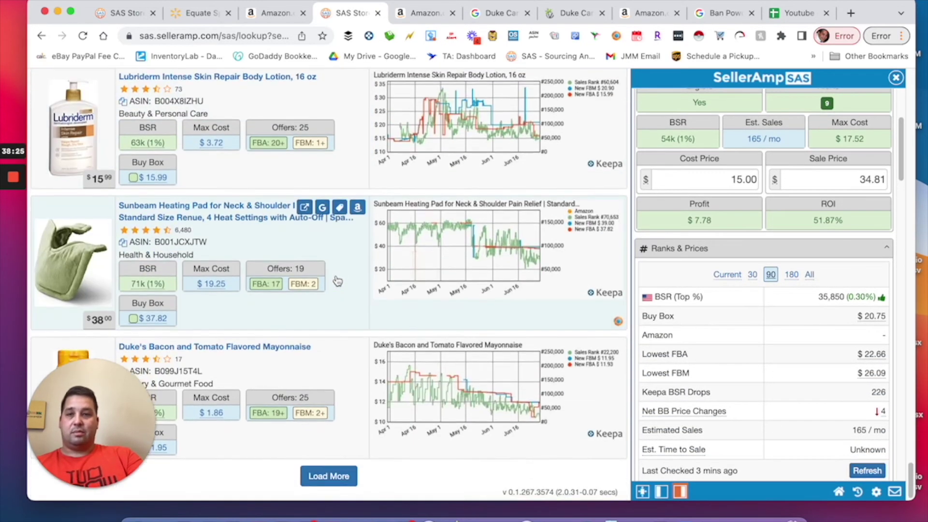
click(896, 78)
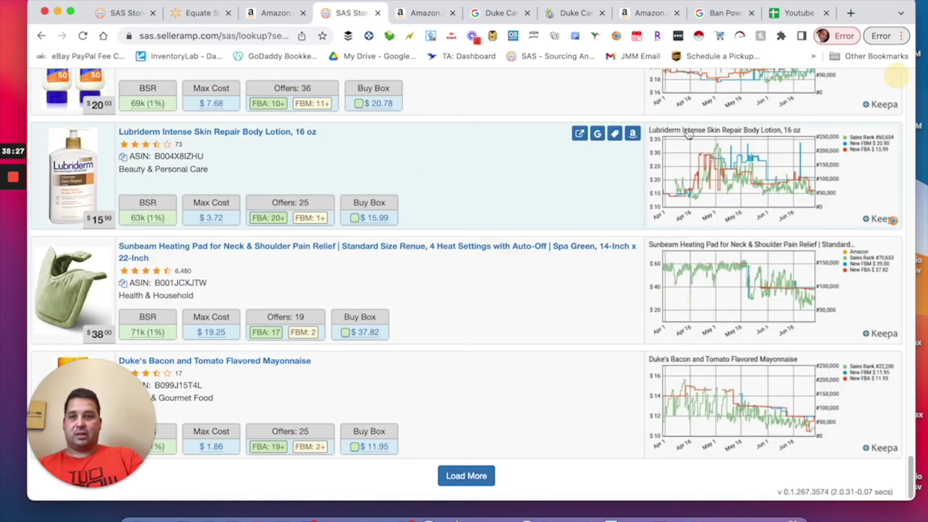
click(526, 210)
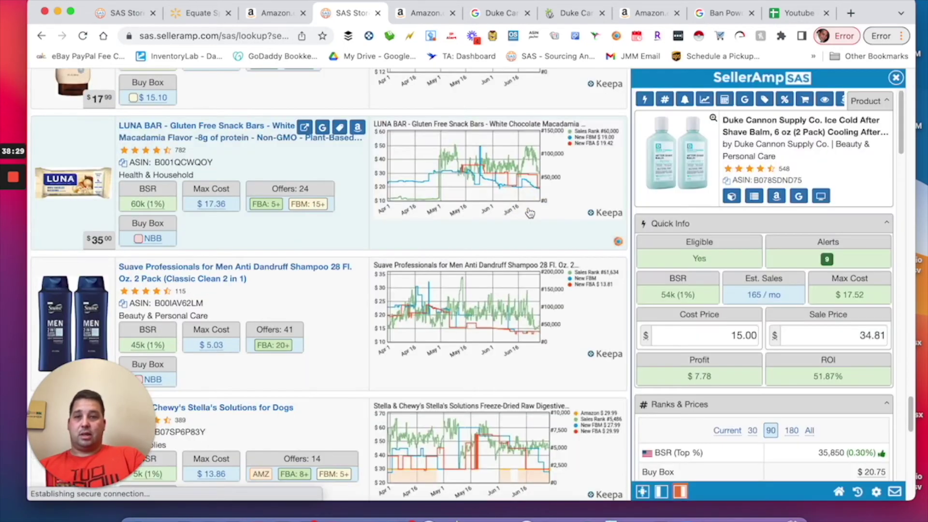
scroll(484, 276, down, 5)
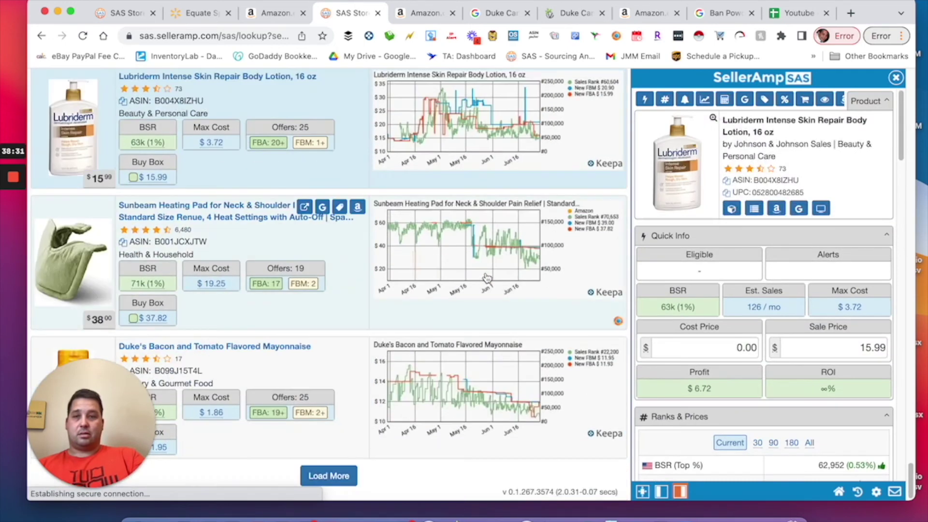
scroll(463, 267, up, 1)
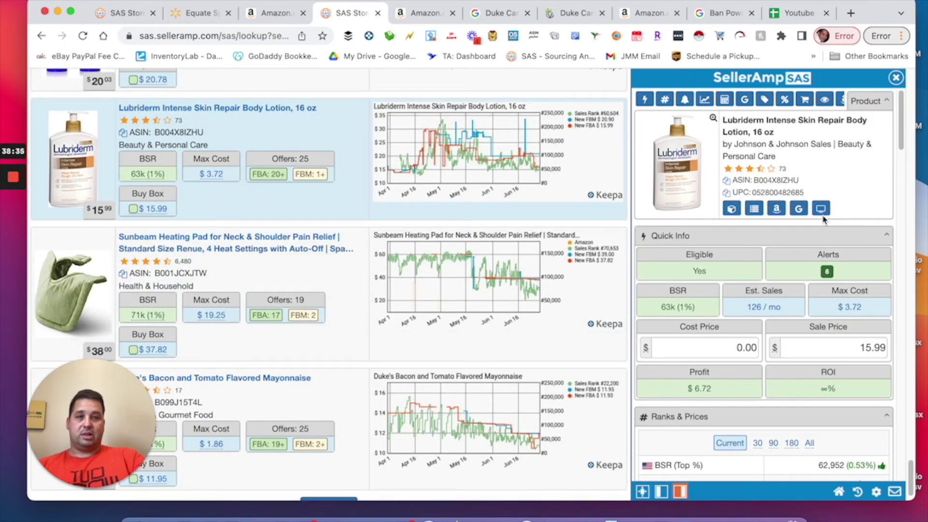
Search Google for the Lubriderm lotion's title and compare the retailers' prices in the results.
click(799, 209)
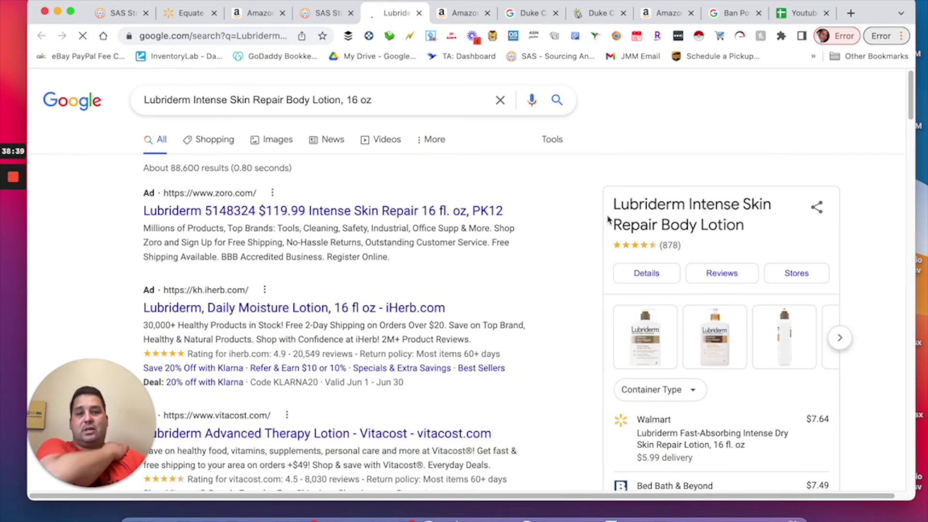
scroll(537, 228, down, 3)
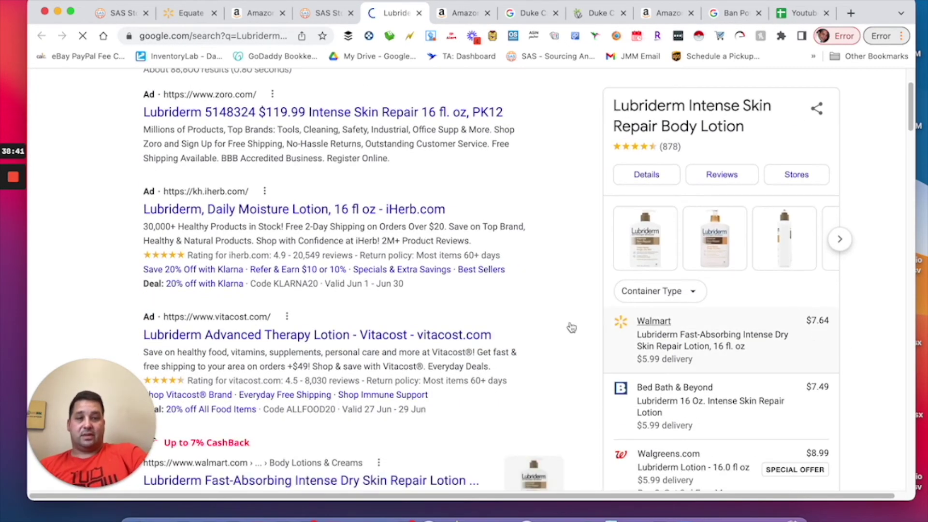
scroll(571, 328, down, 5)
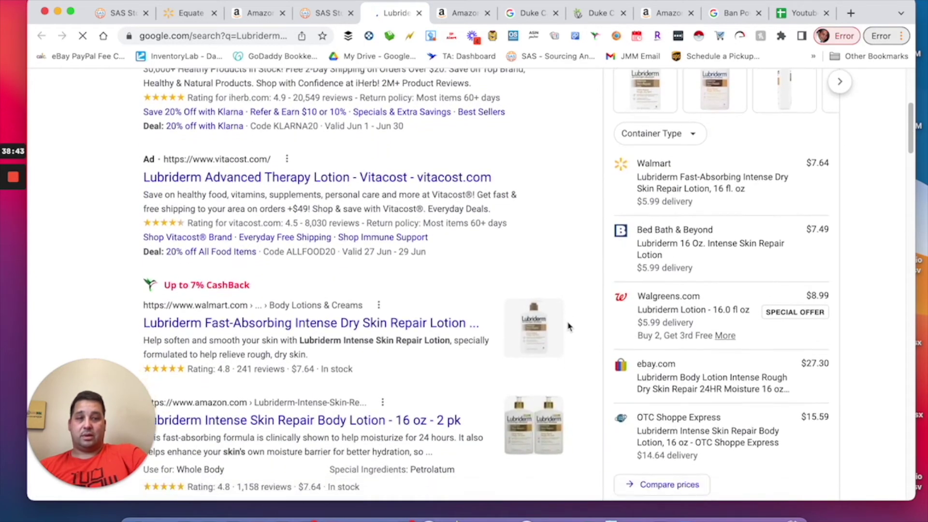
scroll(568, 327, down, 4)
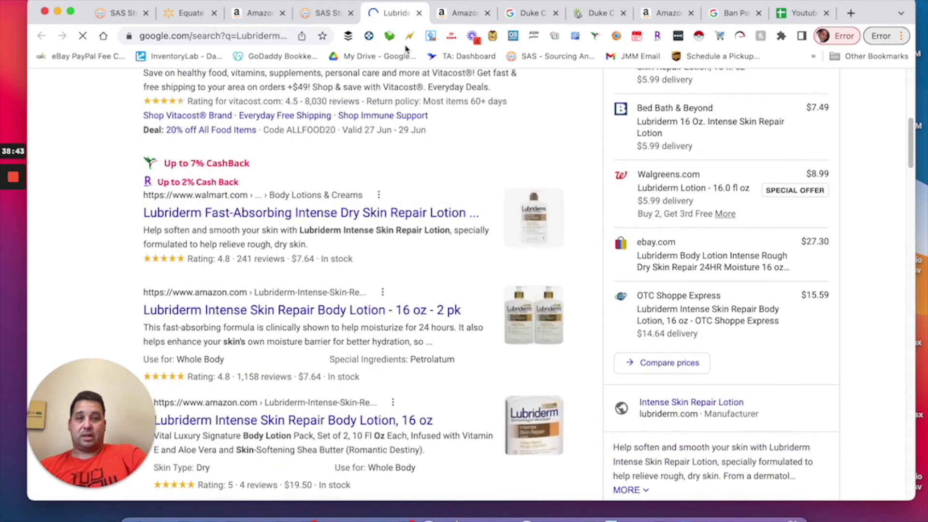
Close the Lubriderm search, the balm's Amazon page and the Duke Cannon search, keep the Vitacost page, and return to the storefront list.
click(419, 14)
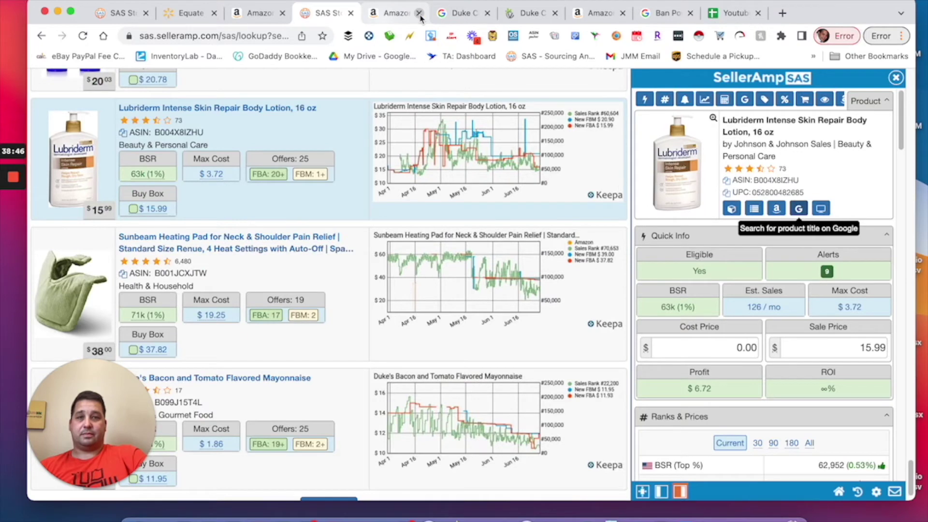
click(420, 14)
click(419, 14)
click(465, 14)
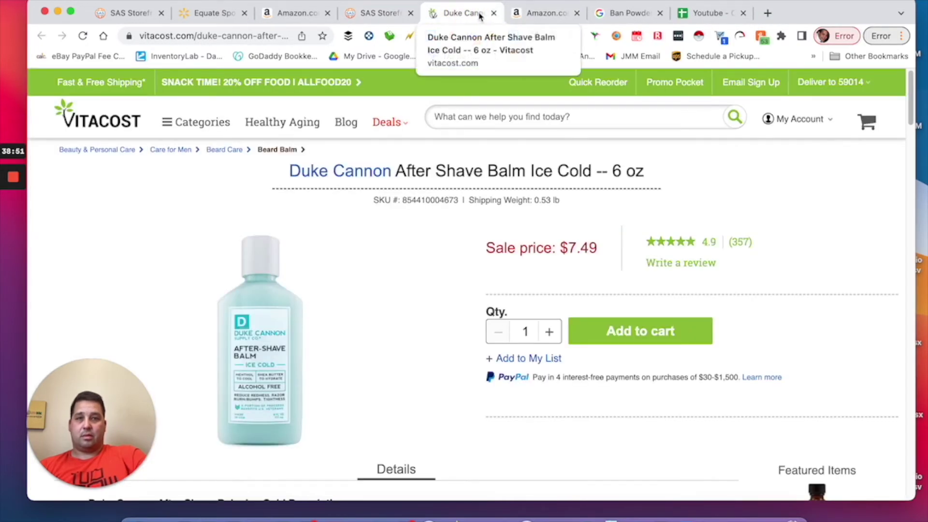
click(513, 14)
click(454, 15)
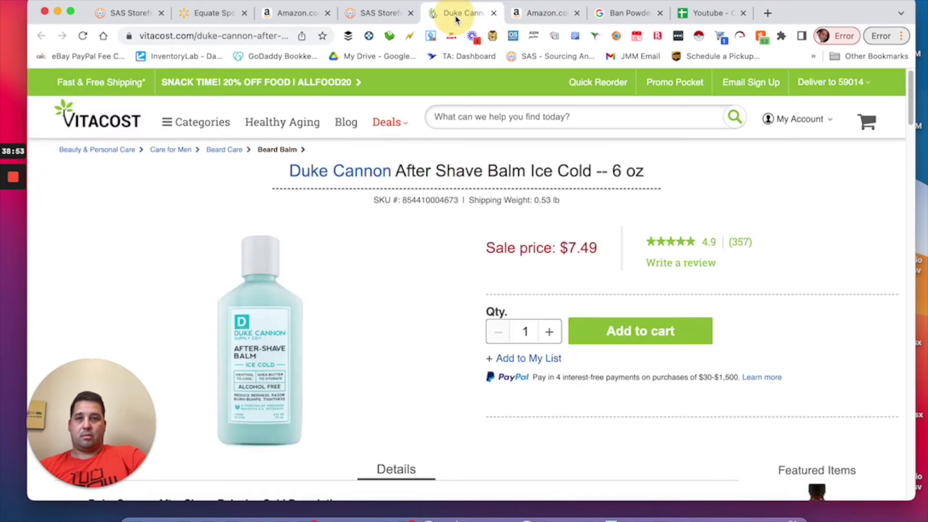
click(380, 14)
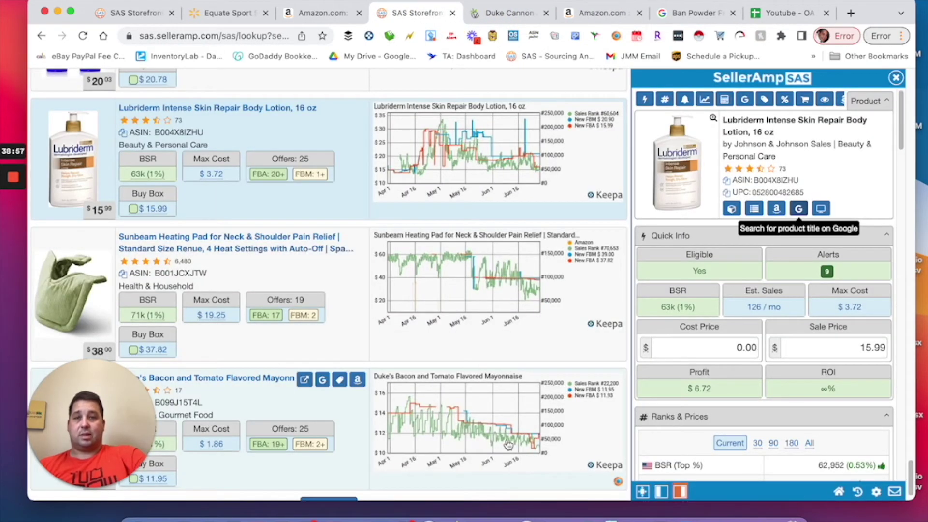
Open the Sunbeam Heating Pad for Neck & Shoulder Pain Relief from the storefront list and review its 90-day Ranks & Prices figures.
scroll(345, 337, down, 1)
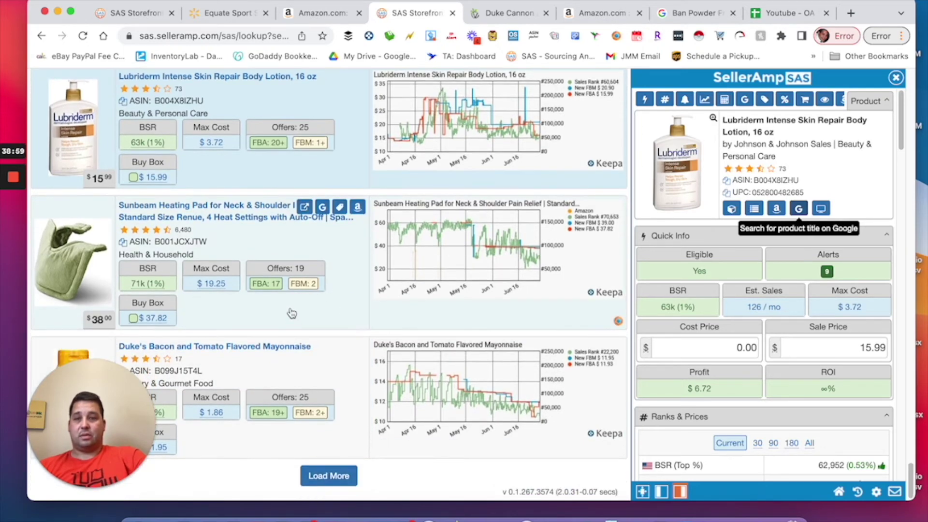
click(352, 320)
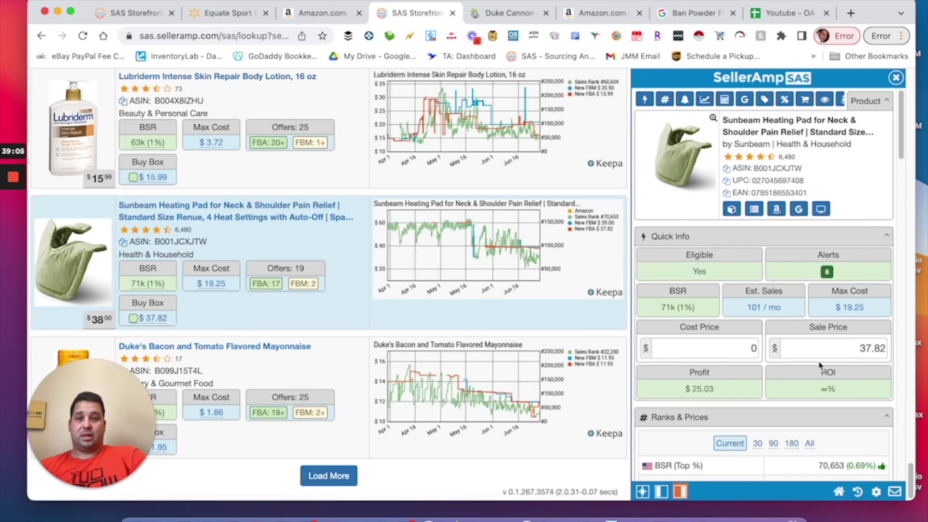
scroll(832, 368, down, 3)
scroll(821, 366, down, 5)
scroll(815, 355, up, 7)
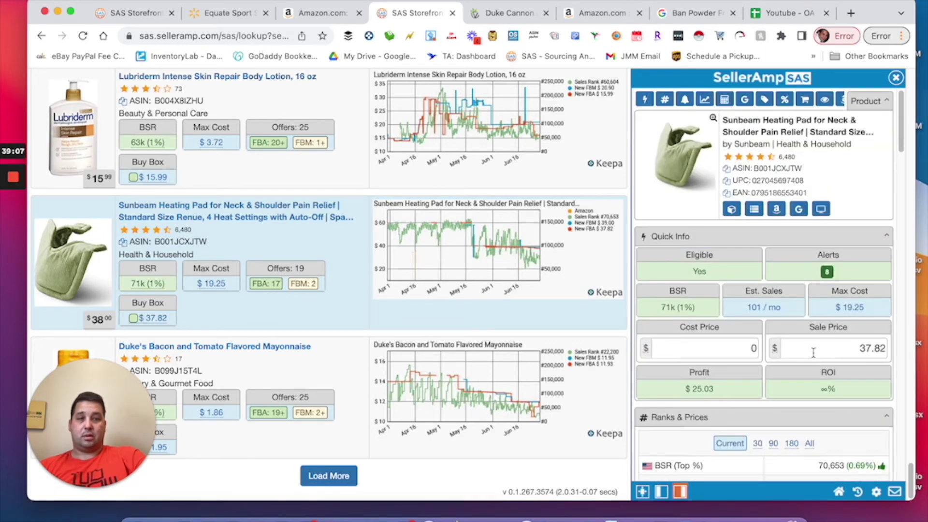
scroll(812, 349, down, 5)
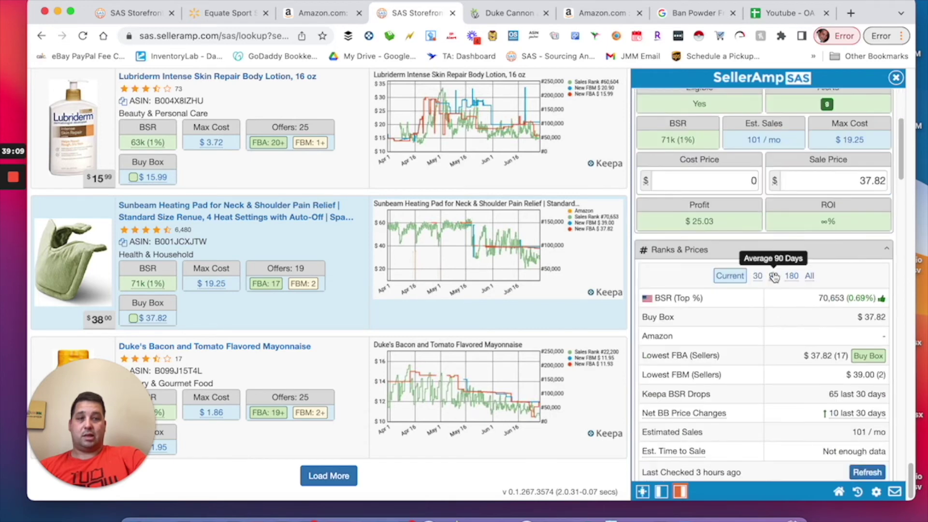
click(772, 276)
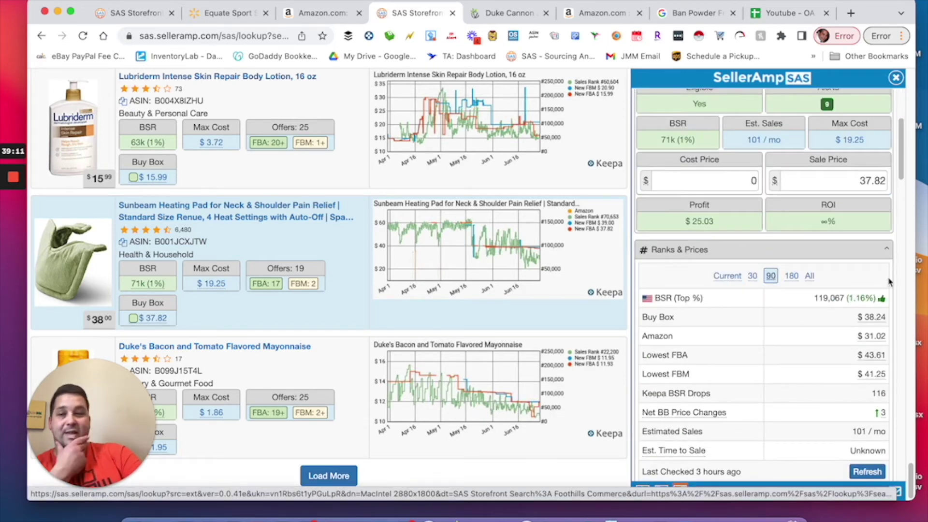
Search Google for the Sunbeam heating pad's title and look through the results for retailers and prices.
scroll(804, 234, up, 5)
click(799, 208)
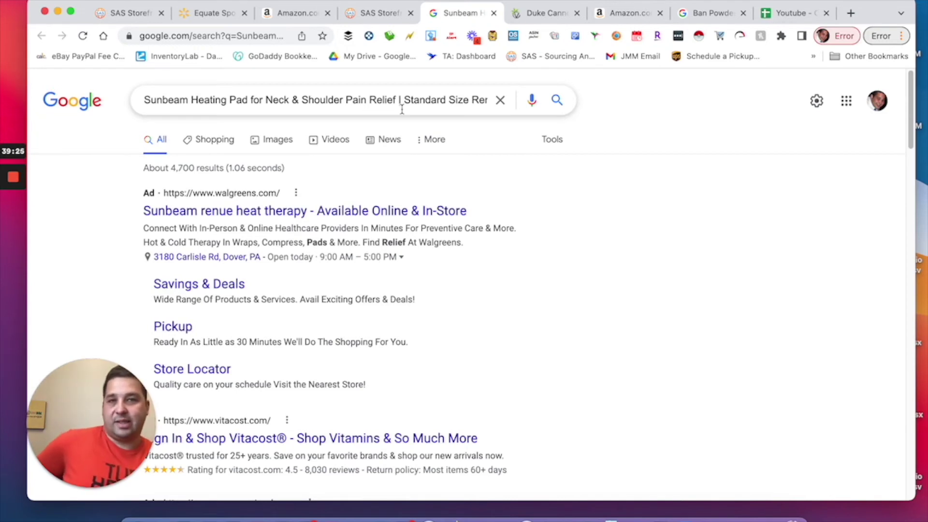
scroll(596, 237, down, 3)
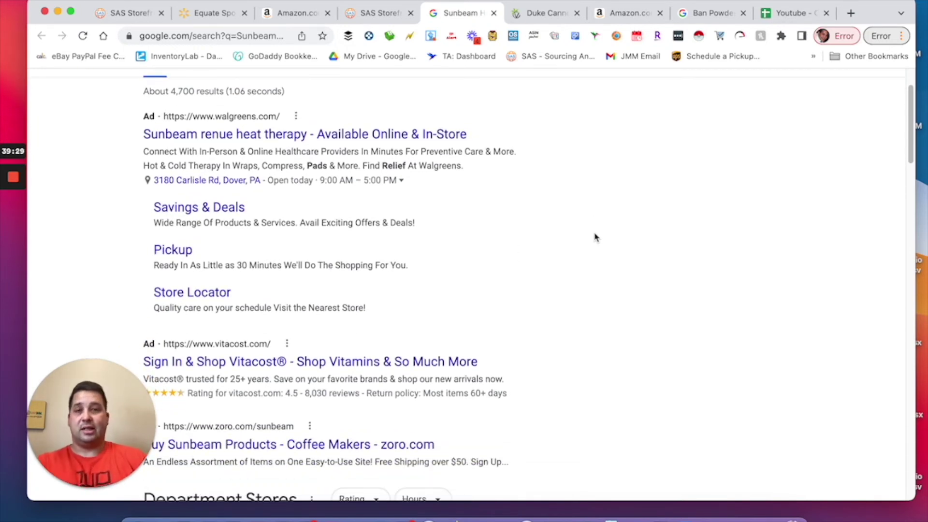
scroll(709, 225, down, 3)
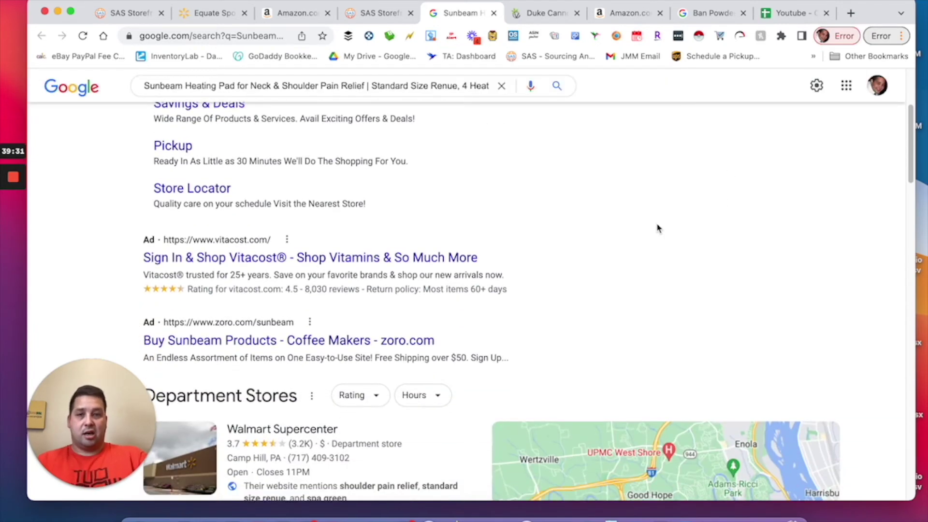
scroll(645, 233, down, 6)
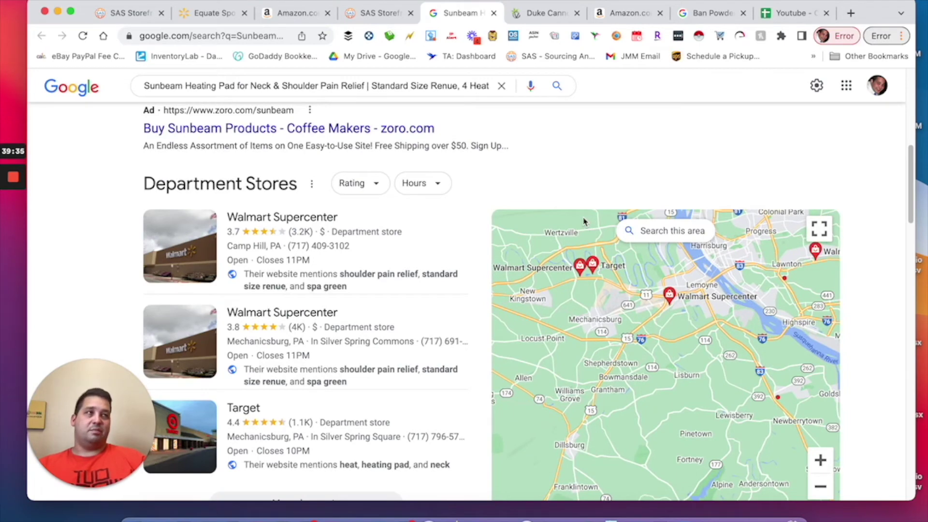
scroll(361, 172, down, 3)
scroll(361, 286, down, 7)
scroll(358, 286, up, 1)
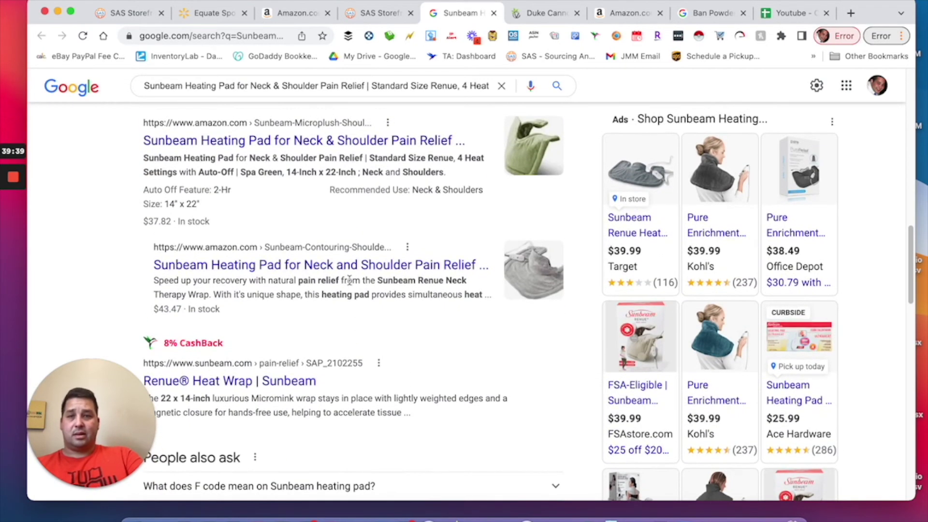
scroll(357, 286, down, 2)
scroll(355, 286, down, 10)
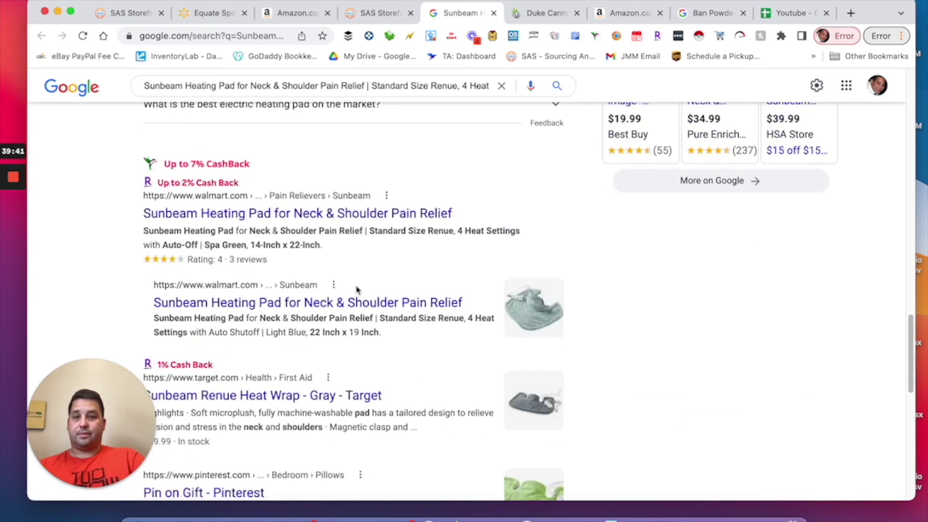
scroll(362, 290, up, 3)
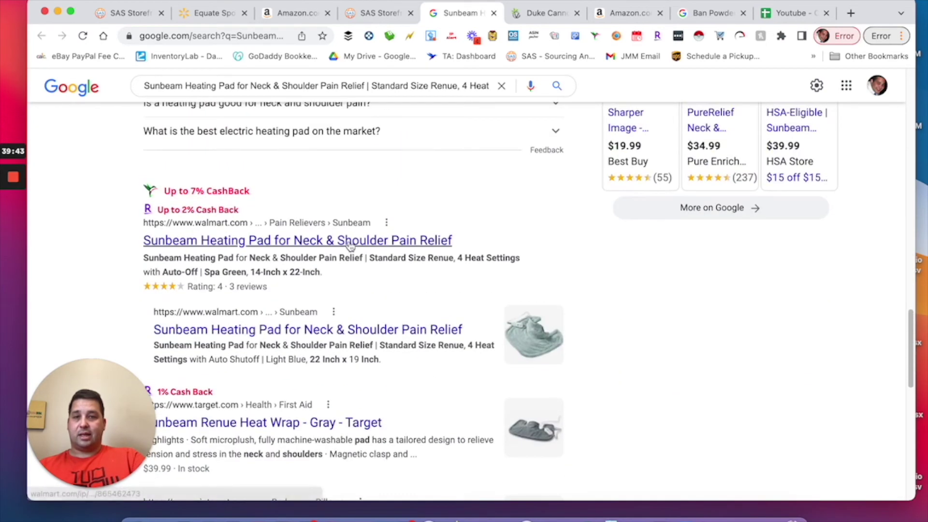
Open Walmart's listing for the Spa Green Sunbeam heating pad and check its price and availability.
click(327, 248)
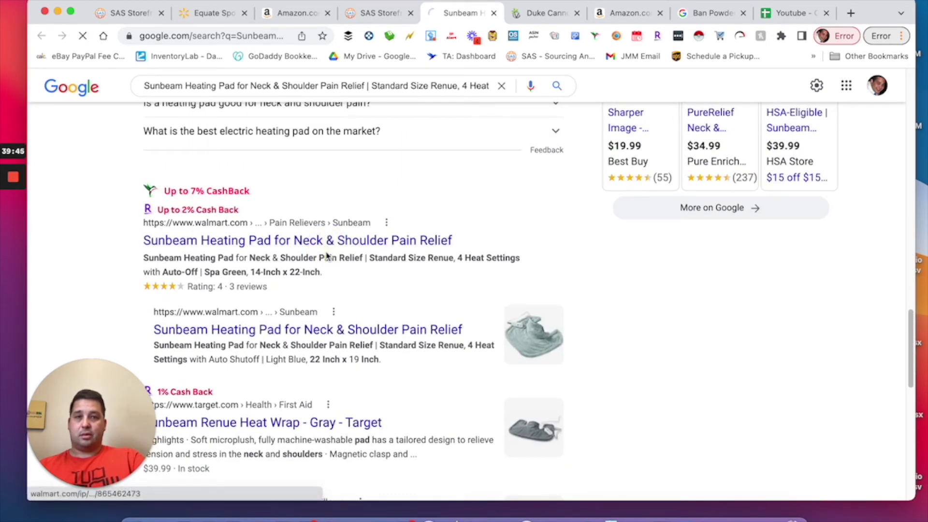
click(392, 15)
click(450, 14)
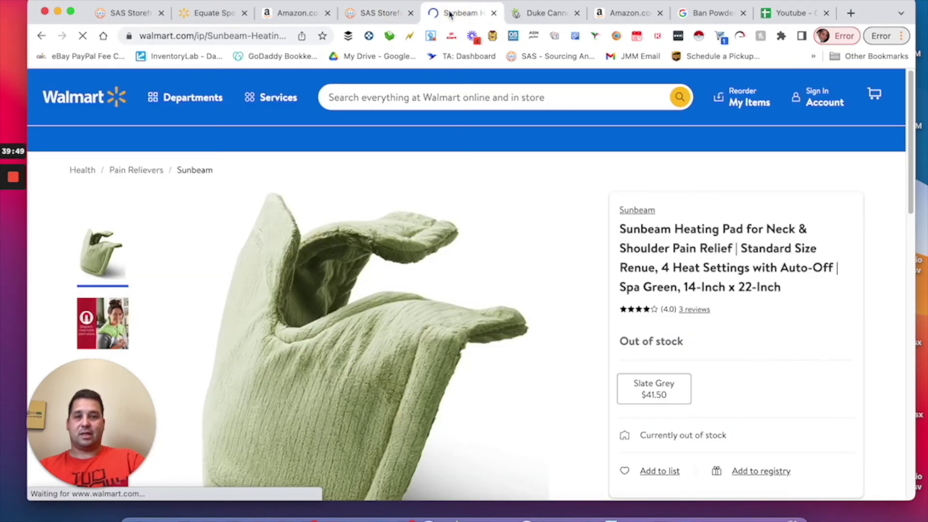
scroll(571, 261, down, 5)
scroll(604, 249, up, 1)
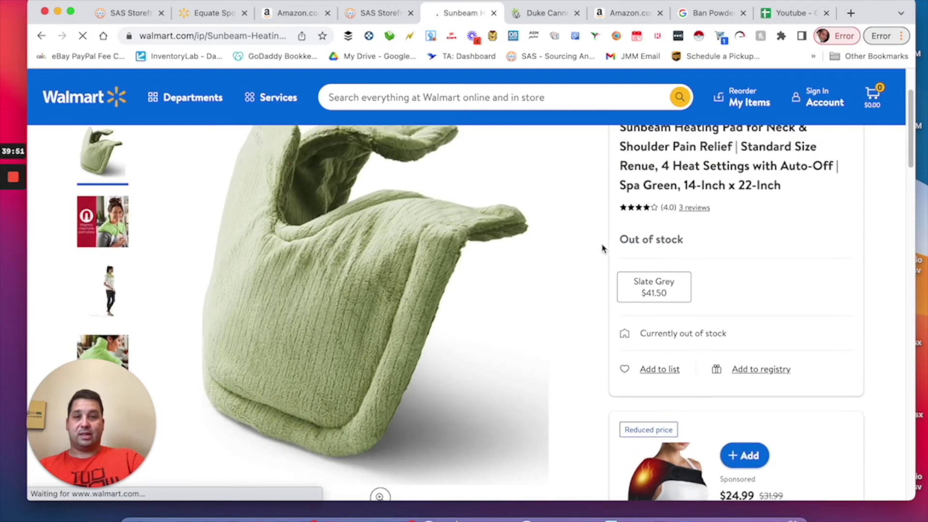
scroll(603, 249, up, 3)
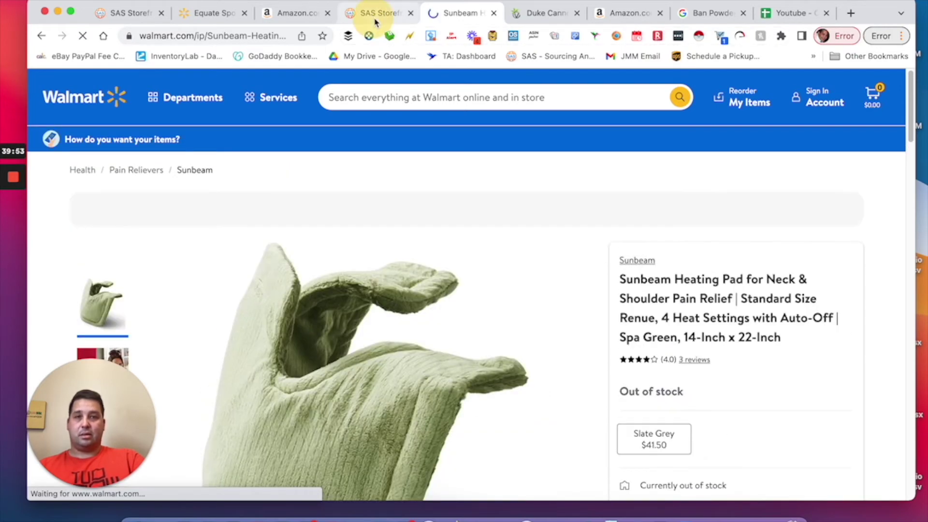
Return to the SellerAmp storefront list, close the heating pad's analysis and load more products.
click(377, 15)
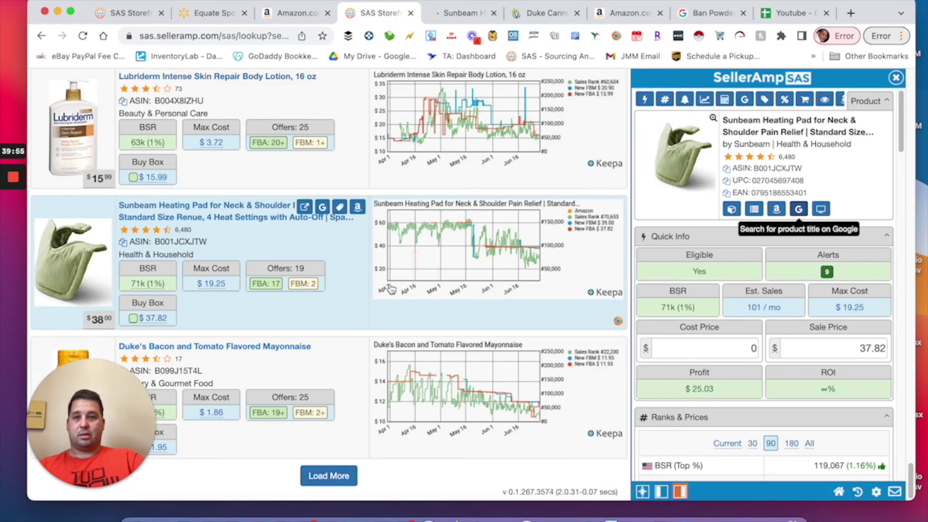
click(897, 78)
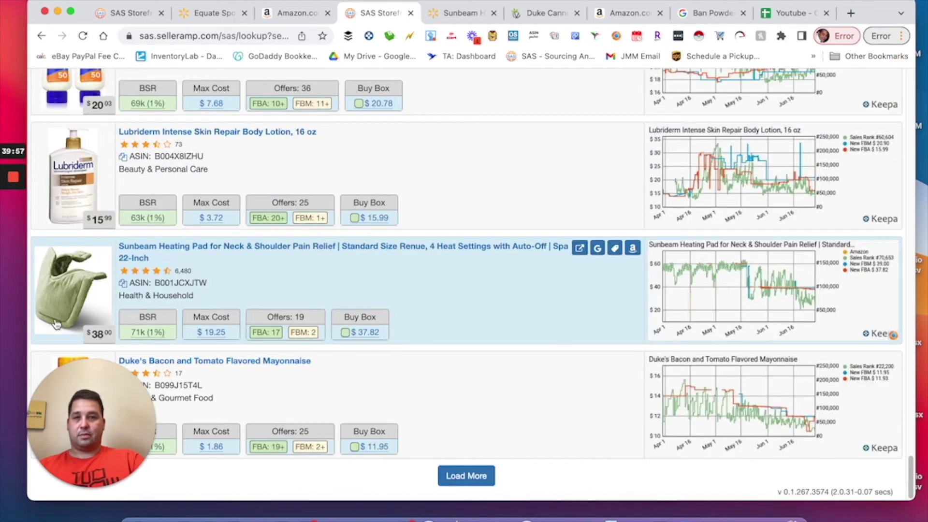
drag(70, 380, 541, 382)
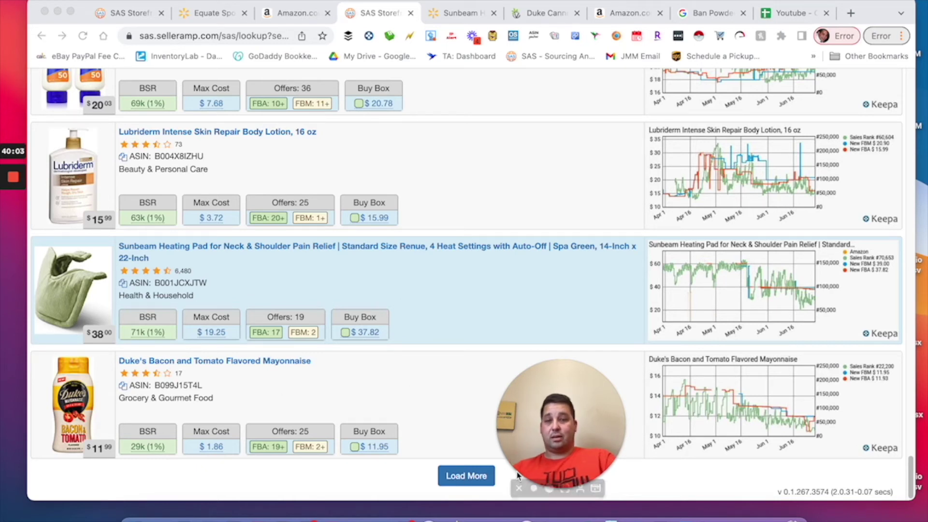
click(475, 475)
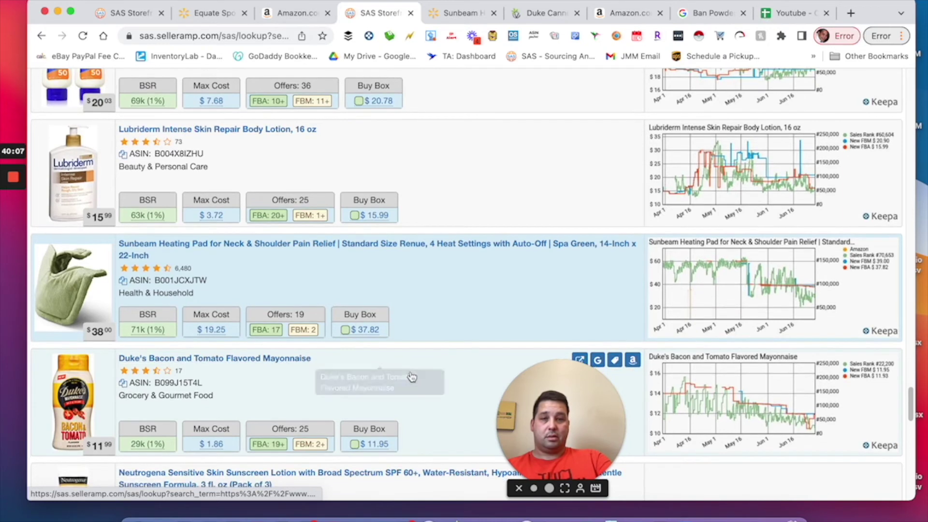
Open Duke's Bacon and Tomato Flavored Mayonnaise from the storefront list and review its Amazon page, including the other sellers' offers.
click(412, 370)
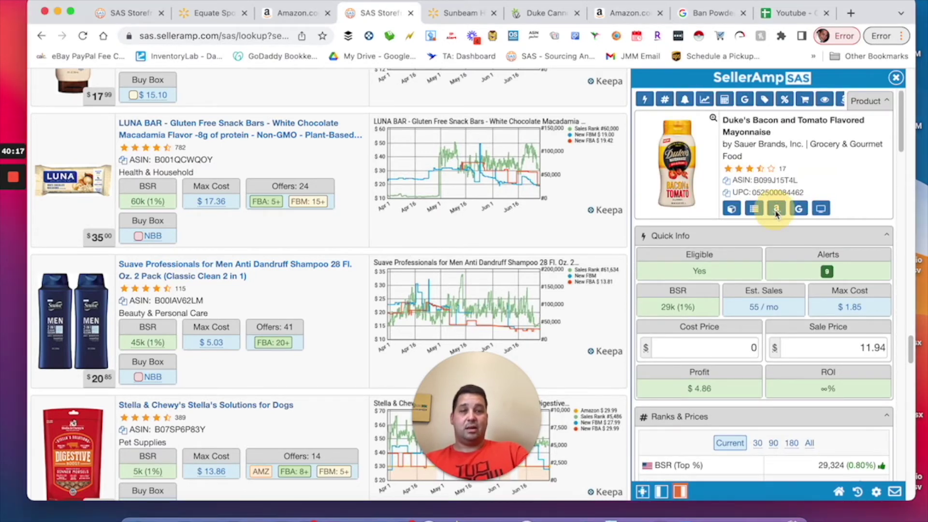
click(777, 209)
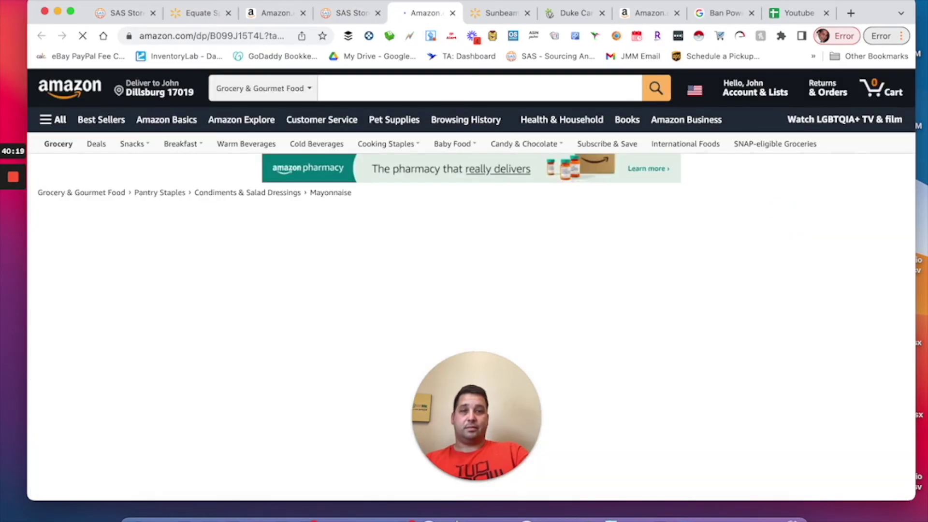
scroll(410, 188, down, 4)
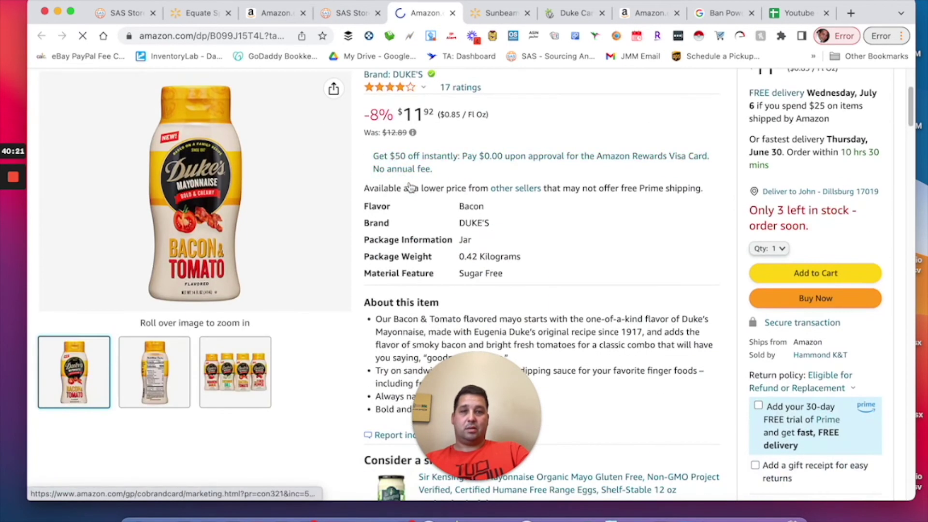
scroll(410, 188, down, 15)
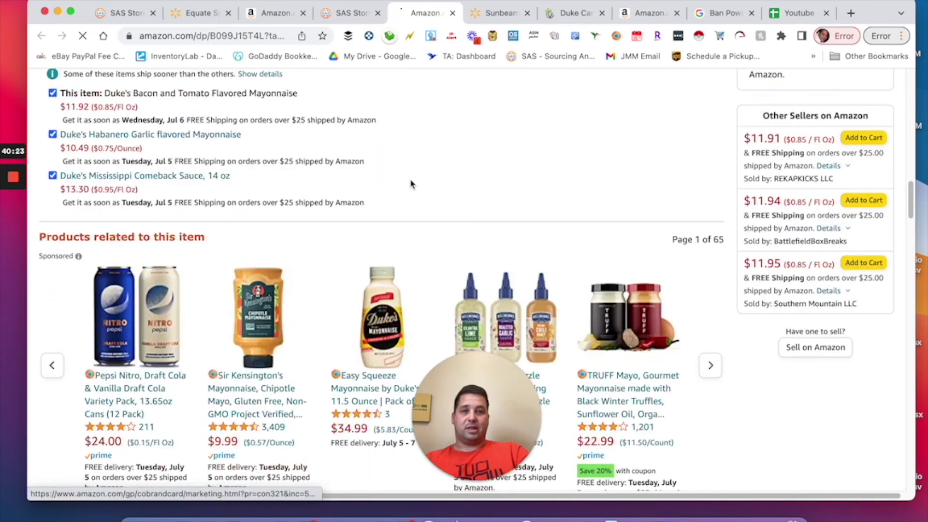
scroll(411, 183, down, 10)
scroll(410, 182, up, 12)
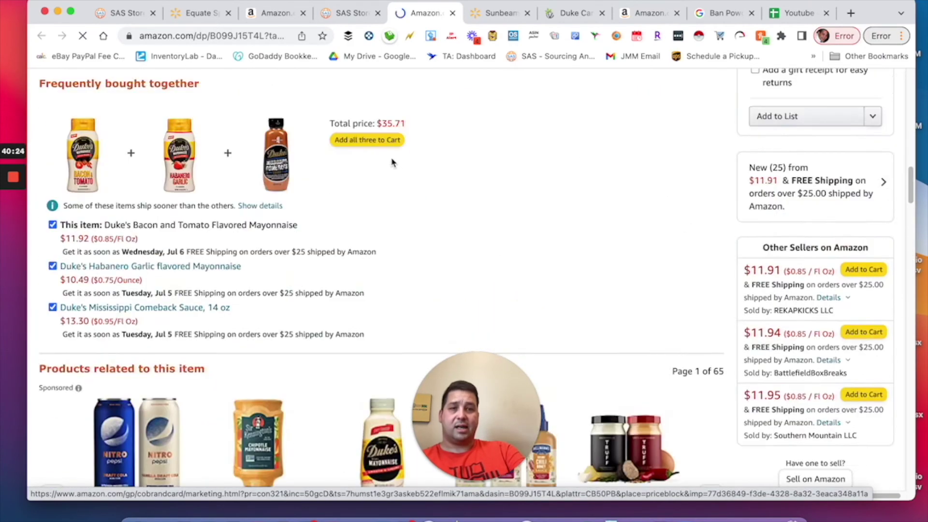
scroll(588, 234, up, 15)
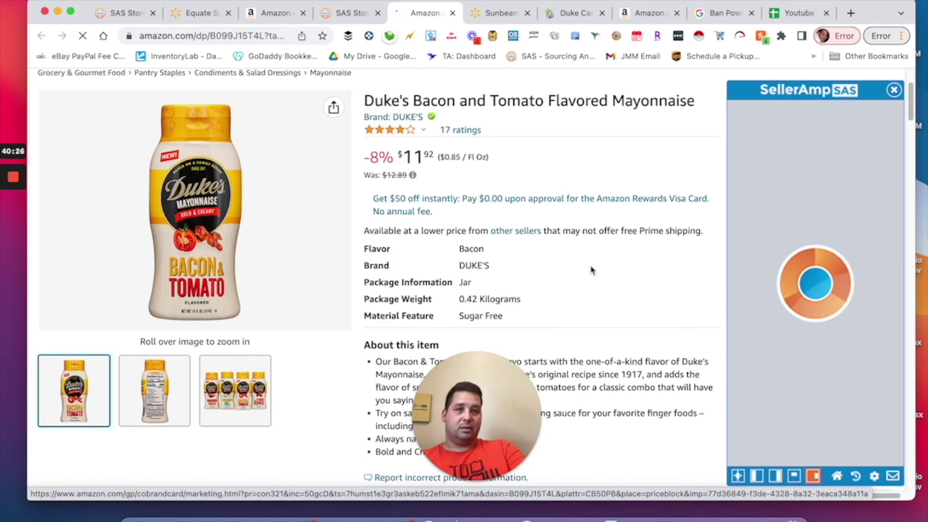
scroll(592, 270, down, 3)
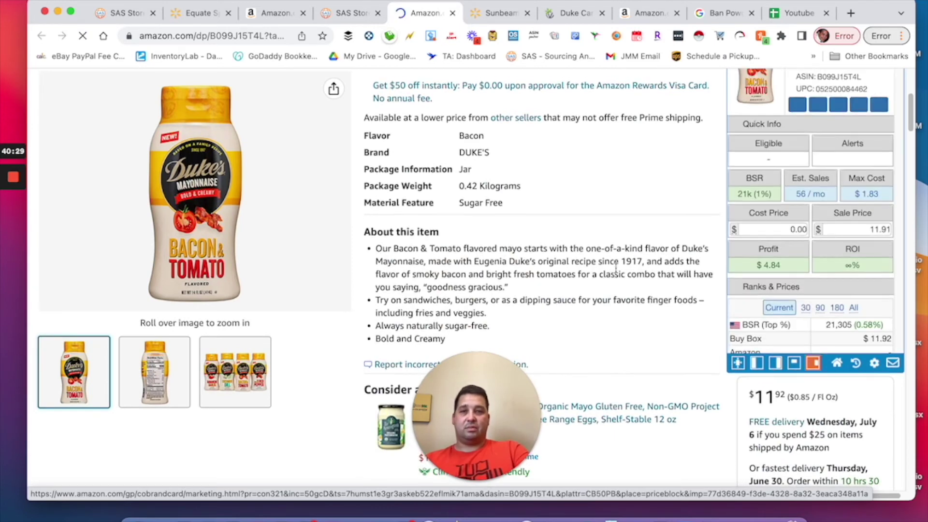
scroll(616, 269, up, 3)
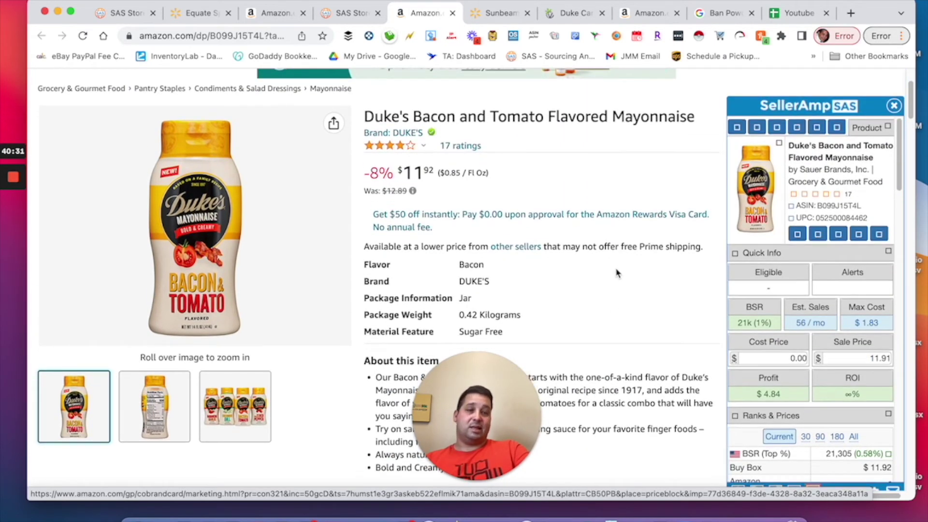
scroll(619, 272, down, 2)
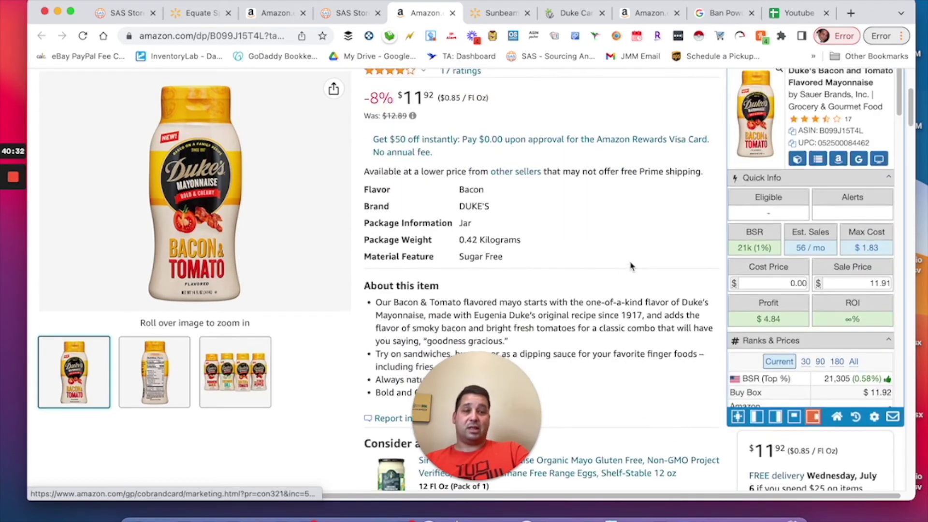
Search Google for the Duke's mayonnaise title and compare the retailers' prices in the results.
scroll(632, 264, down, 1)
click(859, 155)
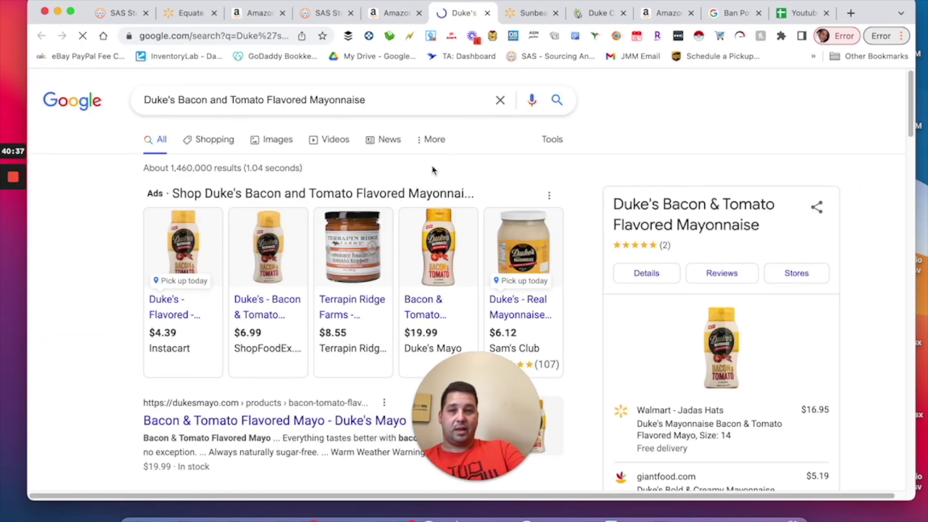
scroll(393, 208, down, 2)
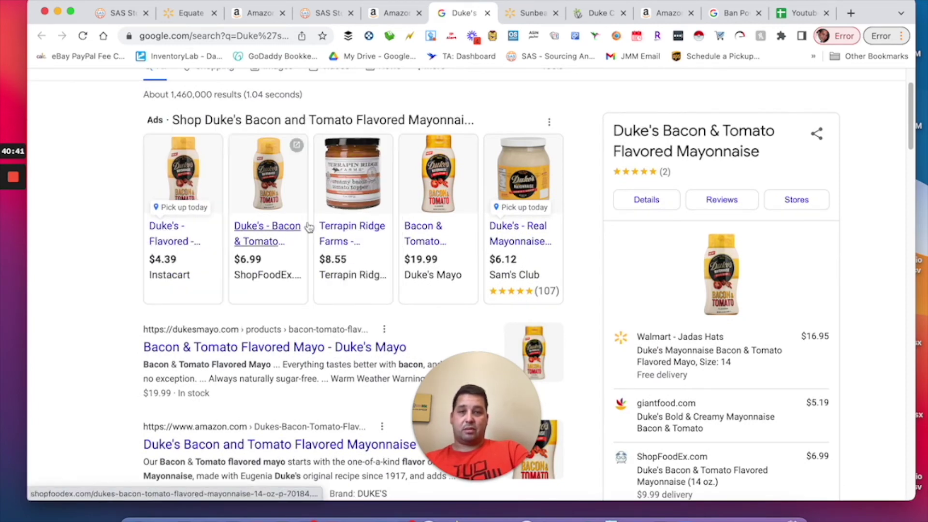
scroll(313, 231, down, 2)
scroll(313, 230, down, 2)
scroll(242, 363, down, 1)
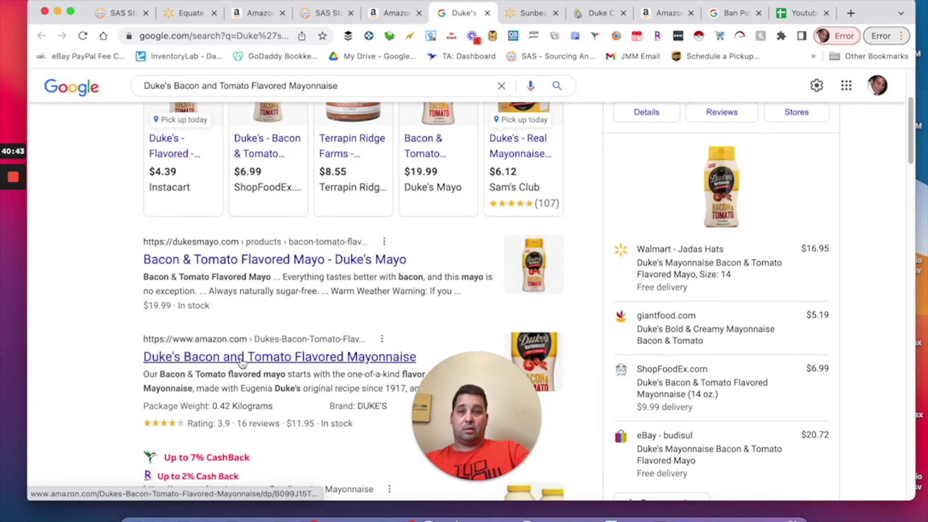
scroll(275, 270, down, 8)
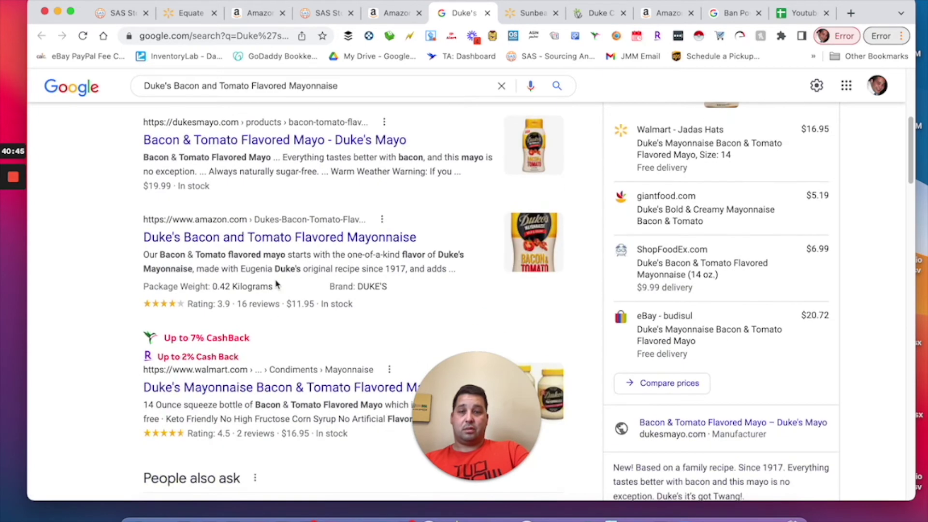
scroll(276, 283, down, 2)
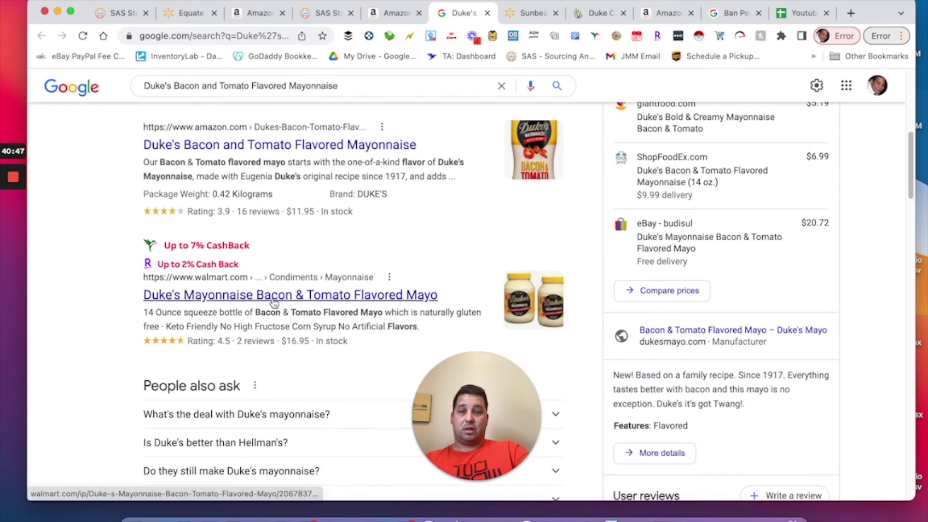
scroll(278, 303, down, 15)
scroll(279, 303, down, 20)
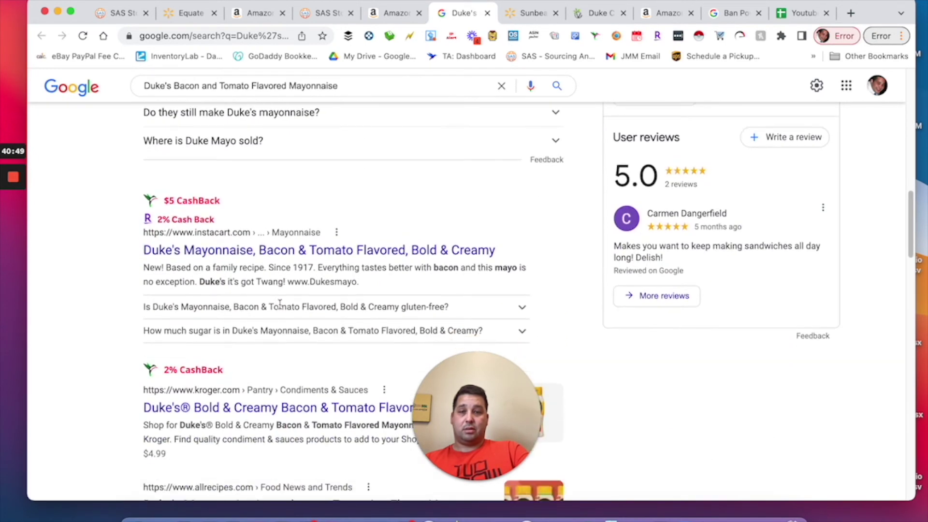
Open the Duke's Mayo store's listing for the bacon and tomato mayo from the search results and dismiss its newsletter sign-up.
scroll(281, 294, up, 3)
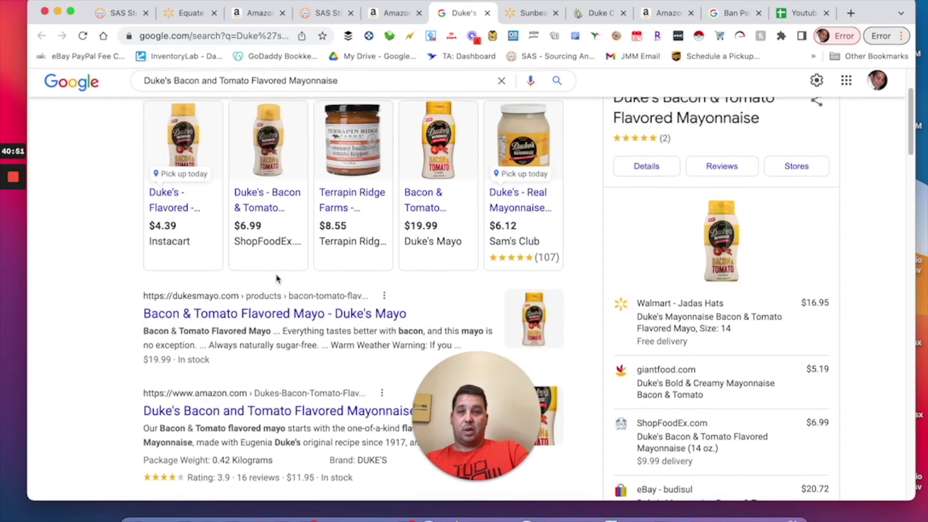
click(266, 364)
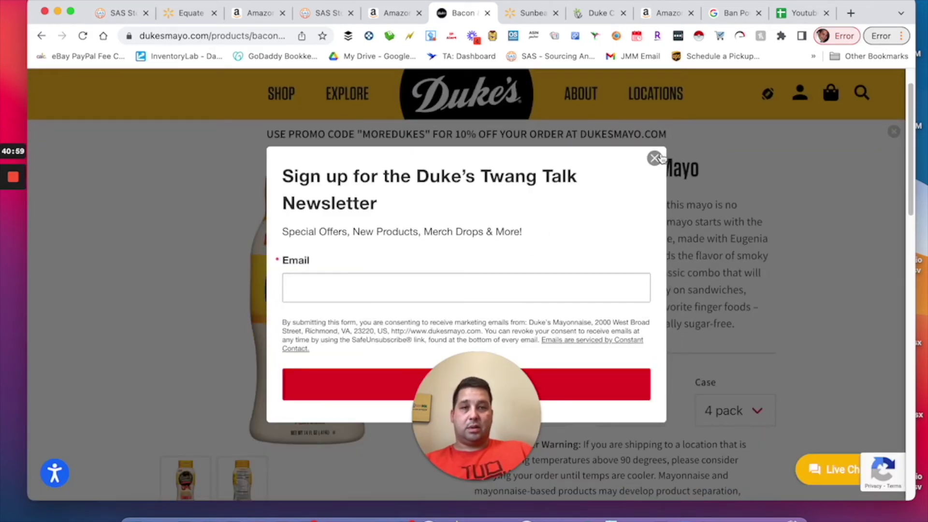
click(657, 158)
Check the packaging, bottle size, case pack and price of the mayo on the Duke's product page.
scroll(683, 187, down, 7)
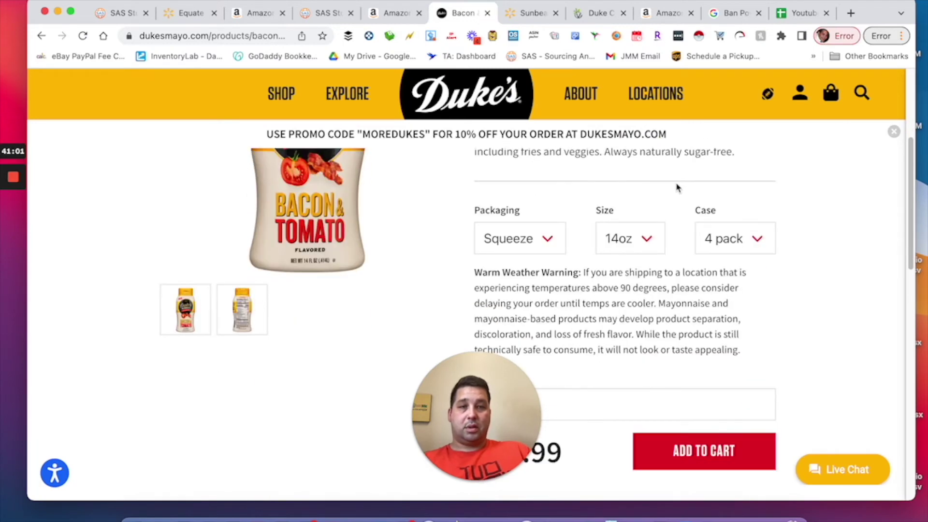
scroll(727, 276, down, 3)
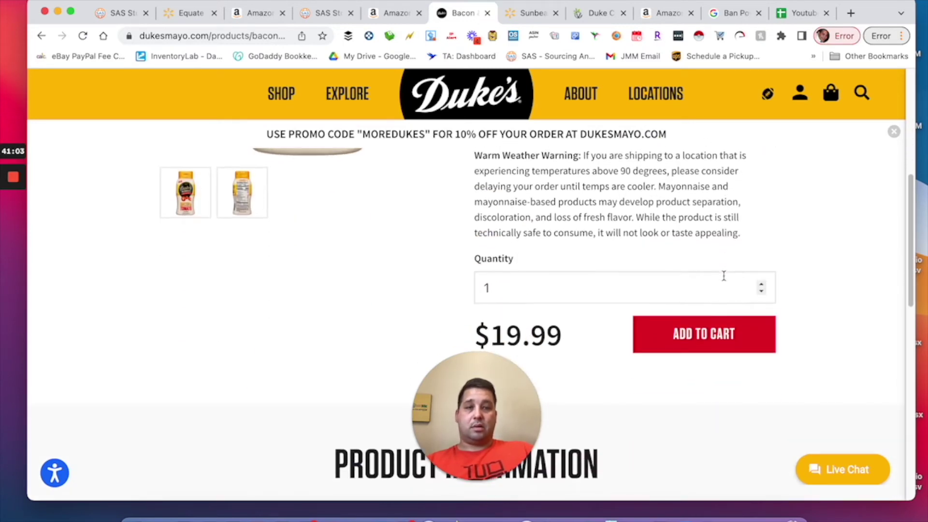
scroll(719, 278, up, 4)
scroll(644, 268, up, 2)
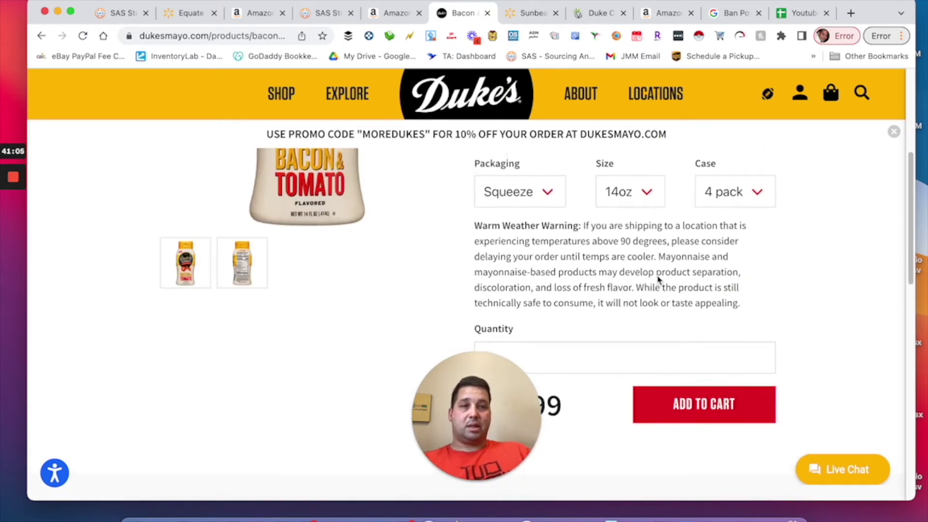
scroll(739, 284, up, 4)
scroll(730, 285, up, 2)
scroll(723, 287, down, 3)
scroll(721, 288, down, 4)
scroll(721, 290, up, 4)
scroll(721, 289, down, 4)
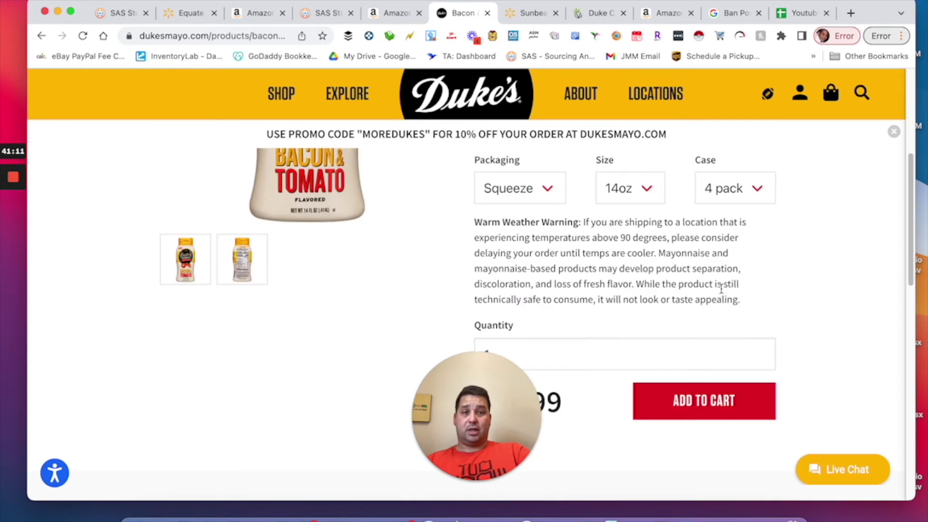
scroll(722, 292, down, 1)
scroll(707, 297, down, 1)
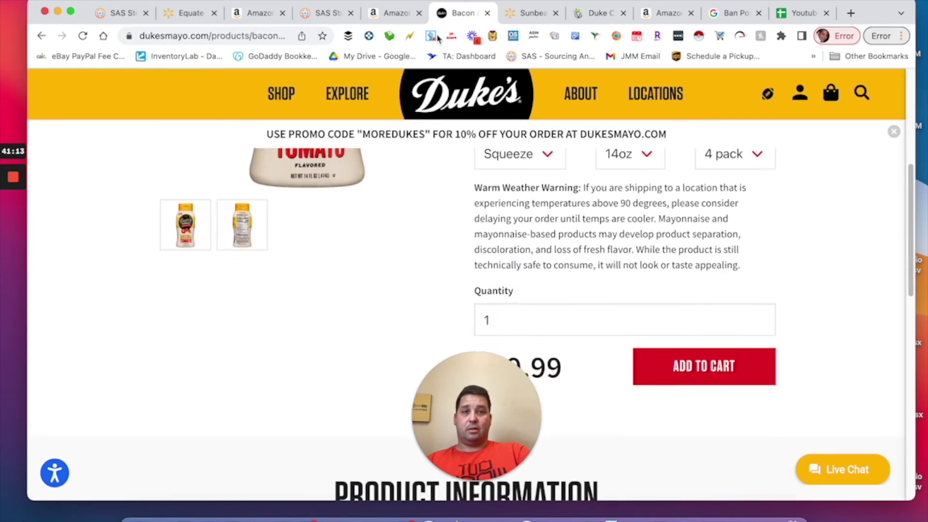
Return to the Duke's mayonnaise Amazon page and compare its product image and package details with the manufacturer's listing.
click(400, 15)
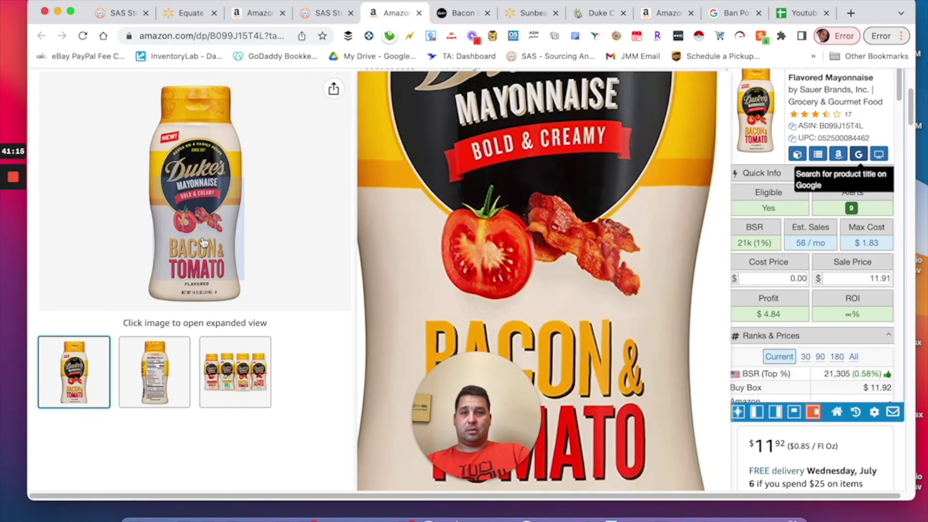
drag(502, 414, 816, 431)
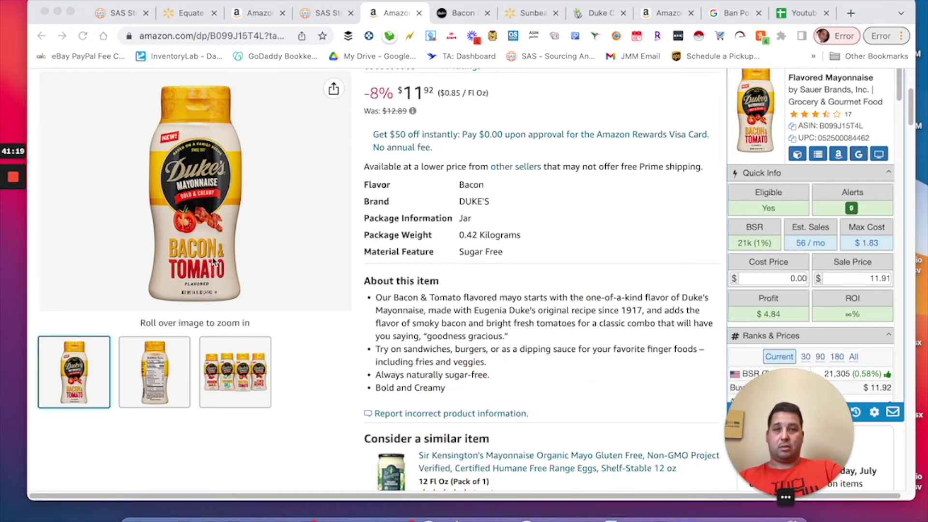
click(342, 334)
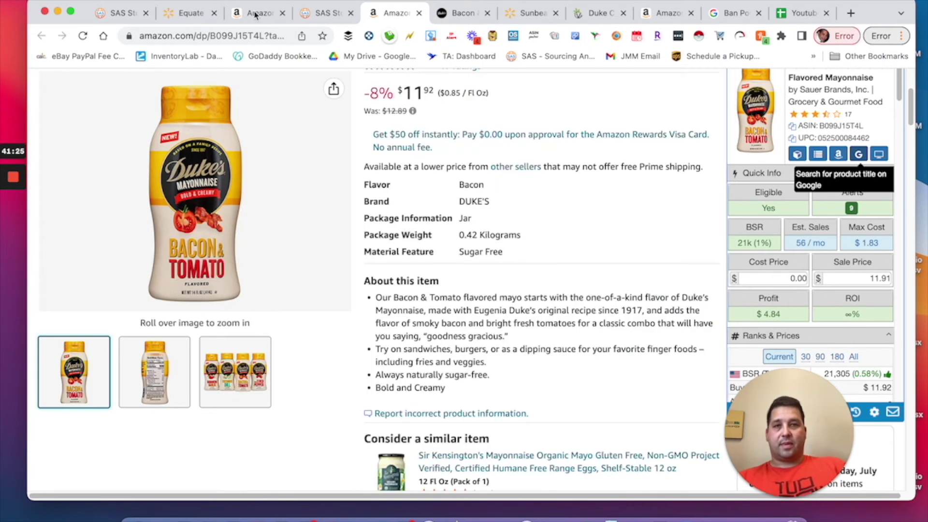
Return to the SellerAmp storefront list, move on past the checked products and close the mayonnaise's analysis.
click(306, 11)
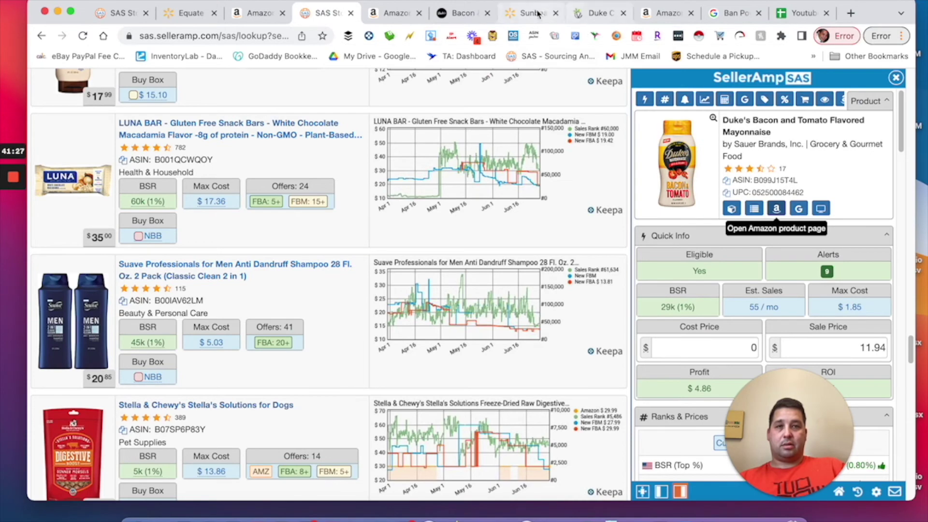
scroll(334, 272, down, 15)
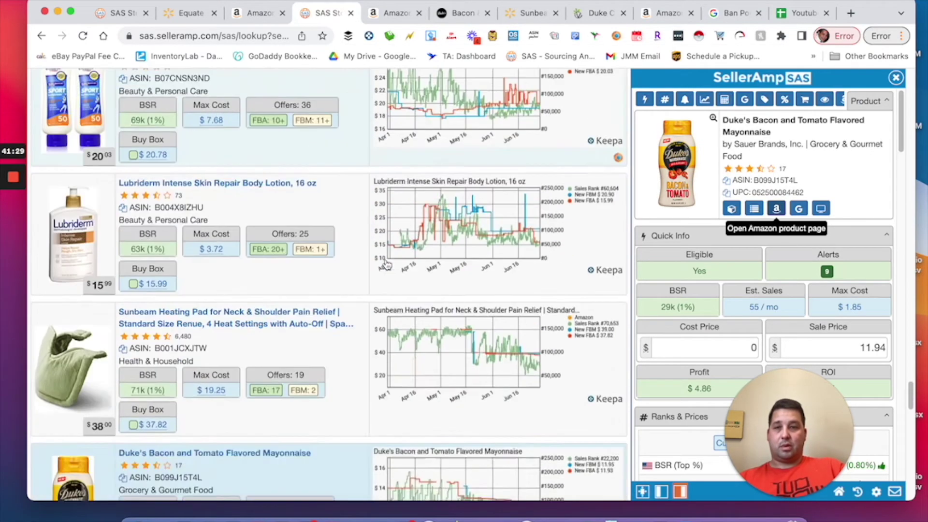
scroll(418, 324, down, 5)
scroll(418, 322, up, 3)
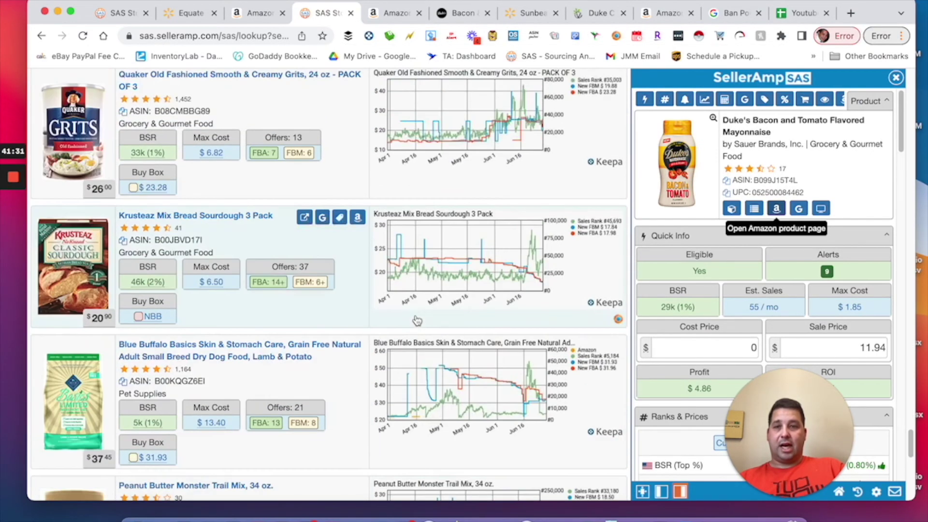
drag(805, 399, 321, 397)
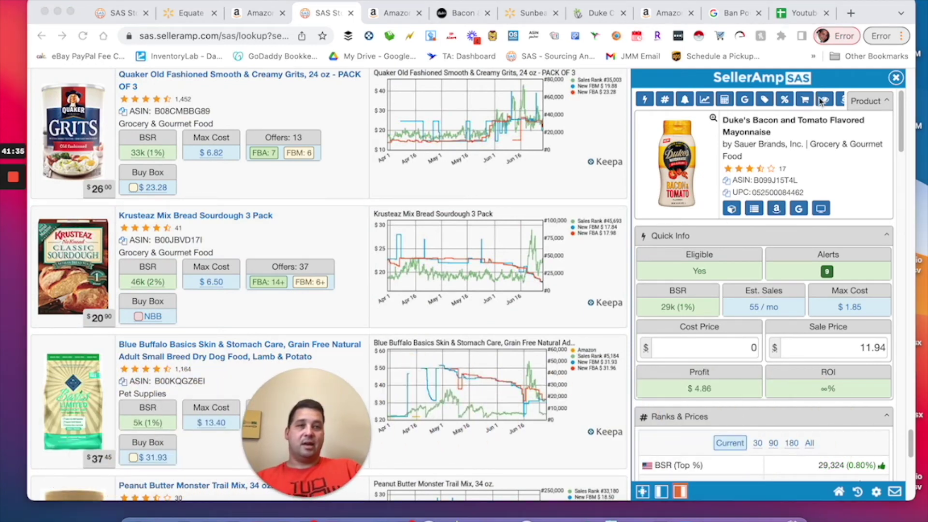
click(896, 81)
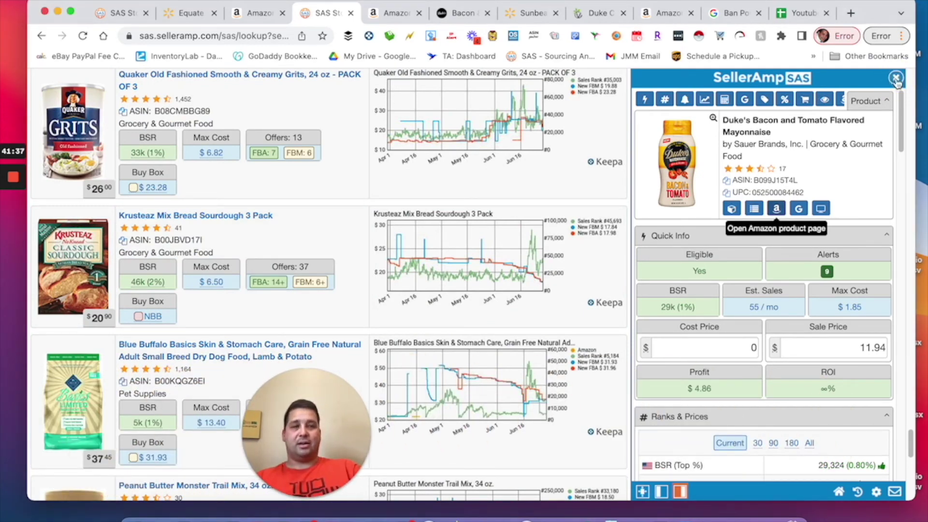
click(896, 78)
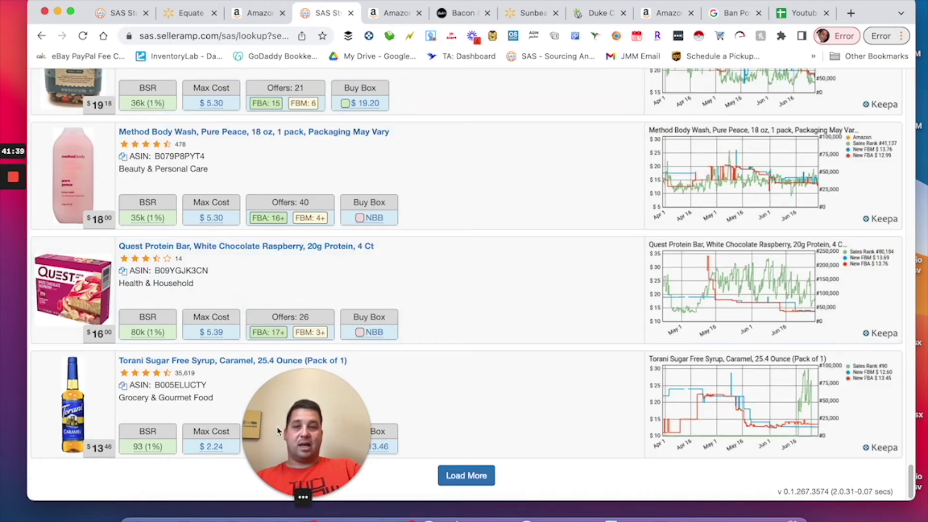
Open the analysis of Torani Sugar Free Caramel Syrup, 25.4 Ounce, and check its eligibility, sale price, profit and sales rank.
drag(319, 390, 224, 387)
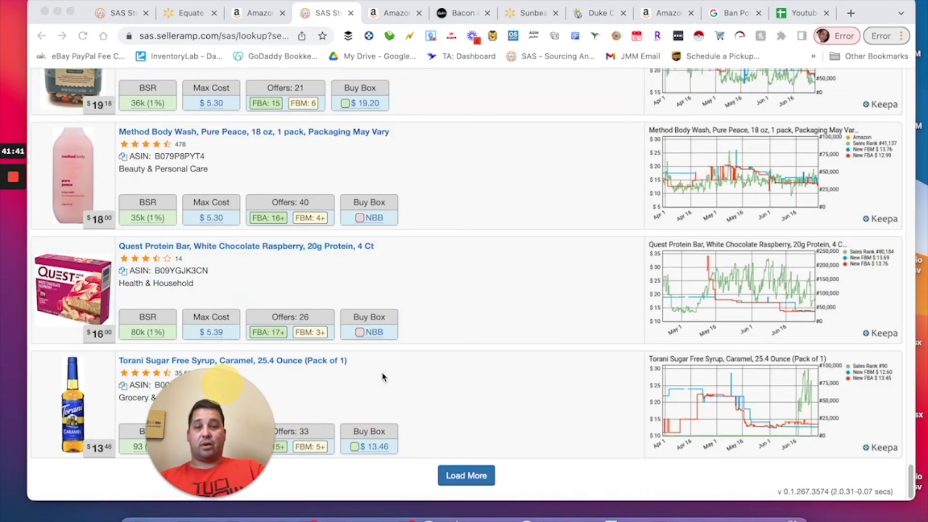
click(424, 376)
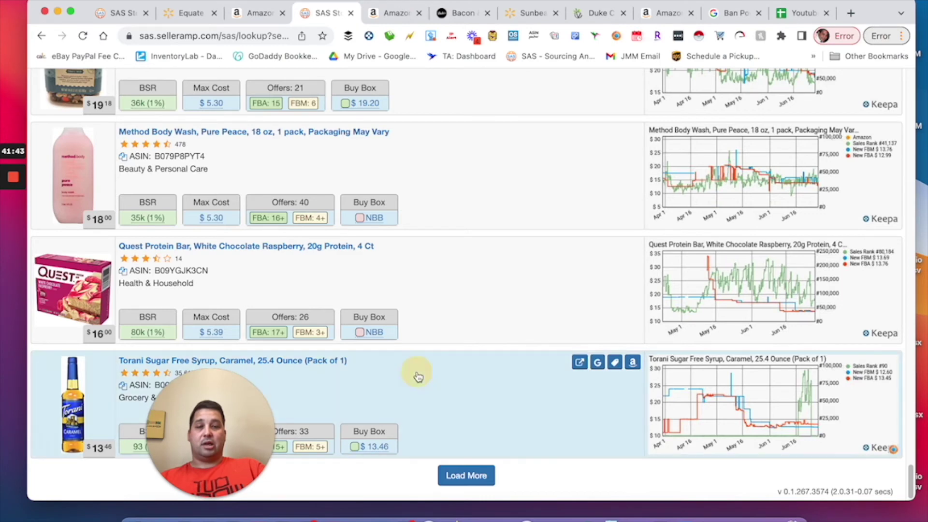
click(419, 376)
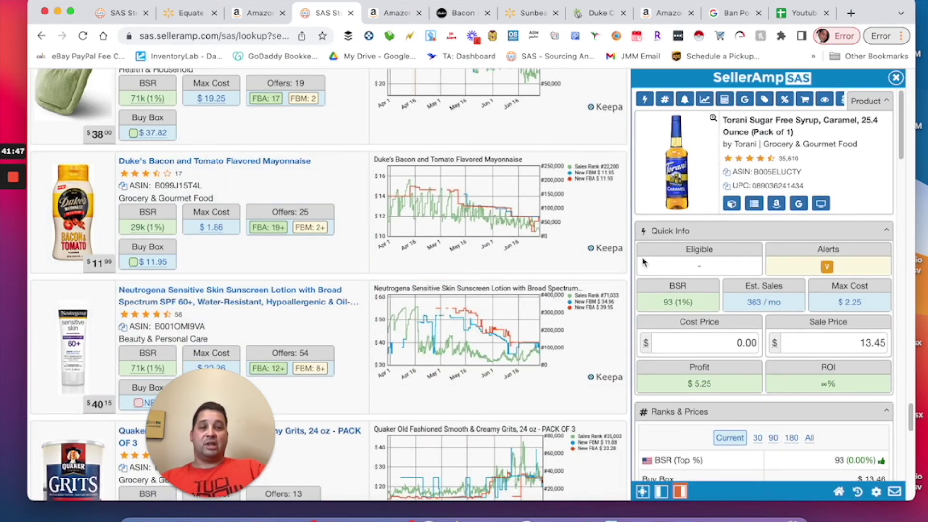
scroll(641, 257, down, 3)
Examine the price charts, max costs and offers of the neighbouring storefront products, from the sunscreen to the trail mix.
scroll(409, 276, up, 2)
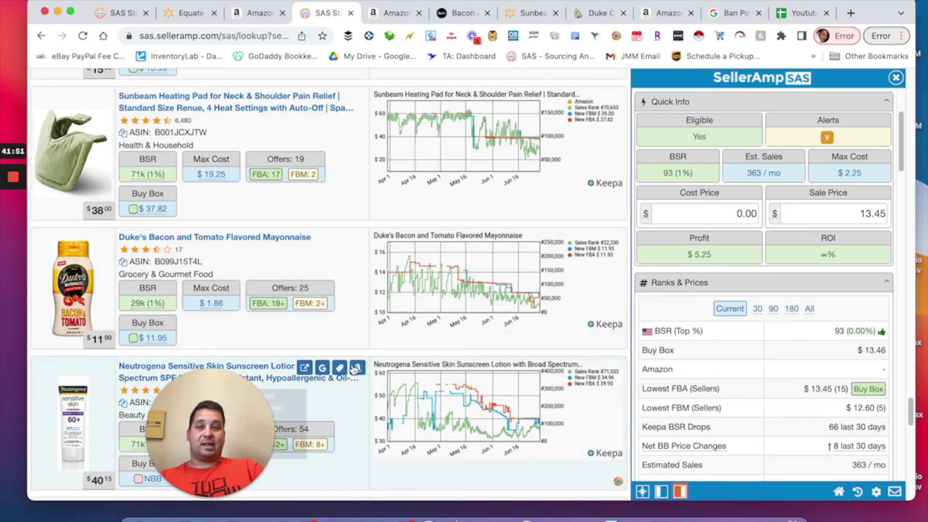
scroll(237, 317, down, 5)
scroll(267, 274, up, 1)
scroll(265, 276, up, 5)
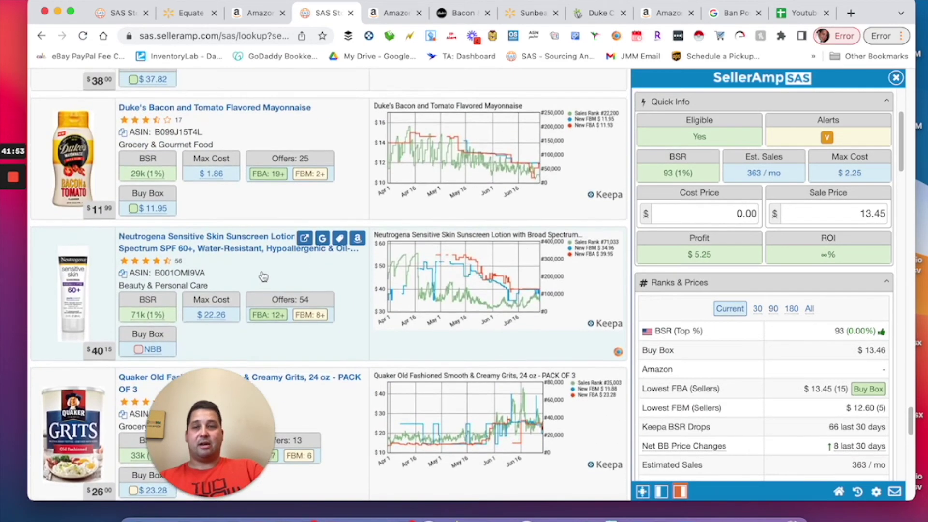
scroll(271, 242, down, 3)
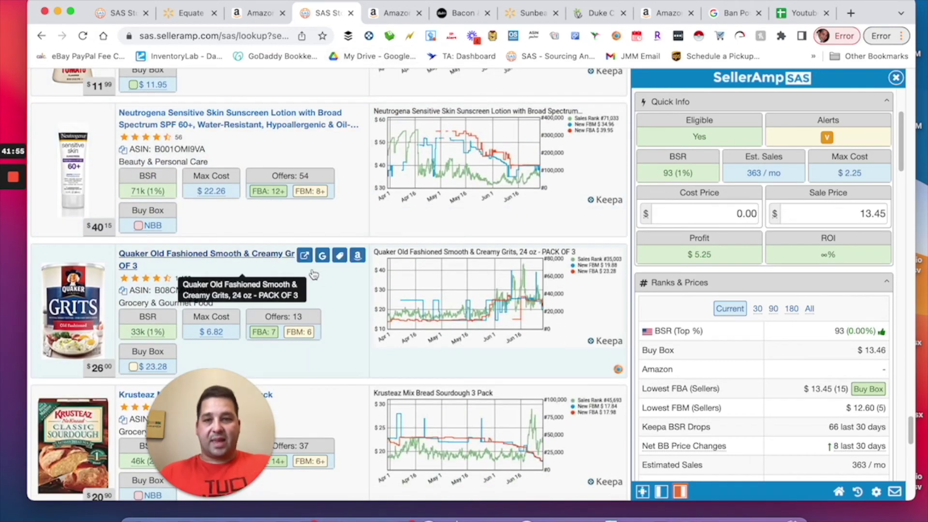
scroll(348, 290, down, 10)
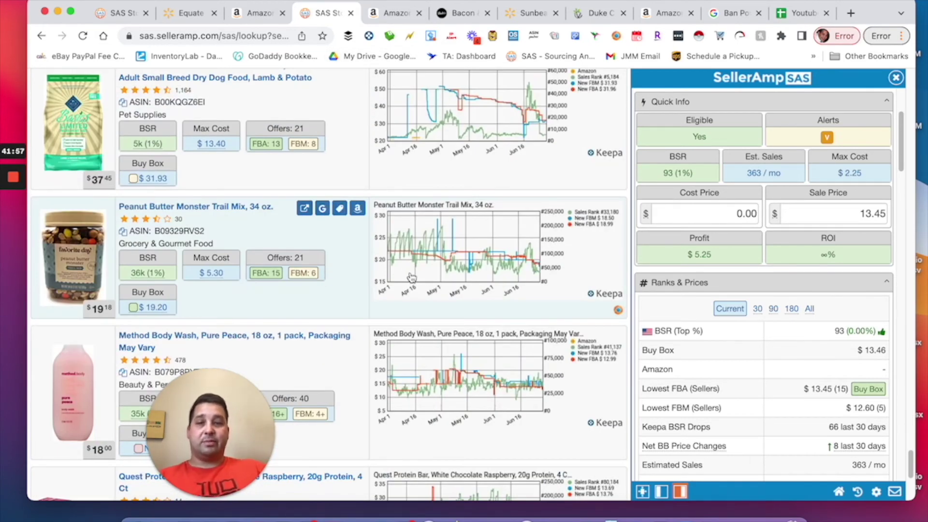
scroll(416, 277, up, 3)
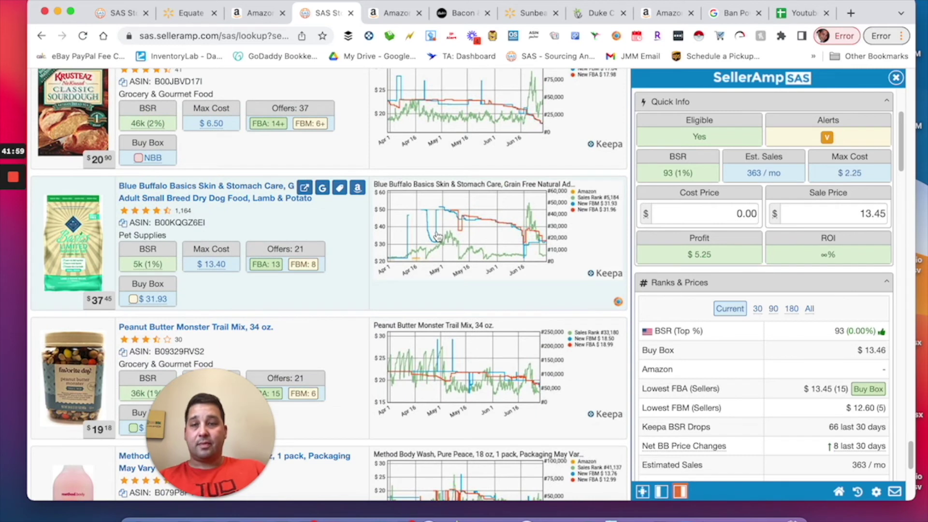
scroll(535, 253, up, 1)
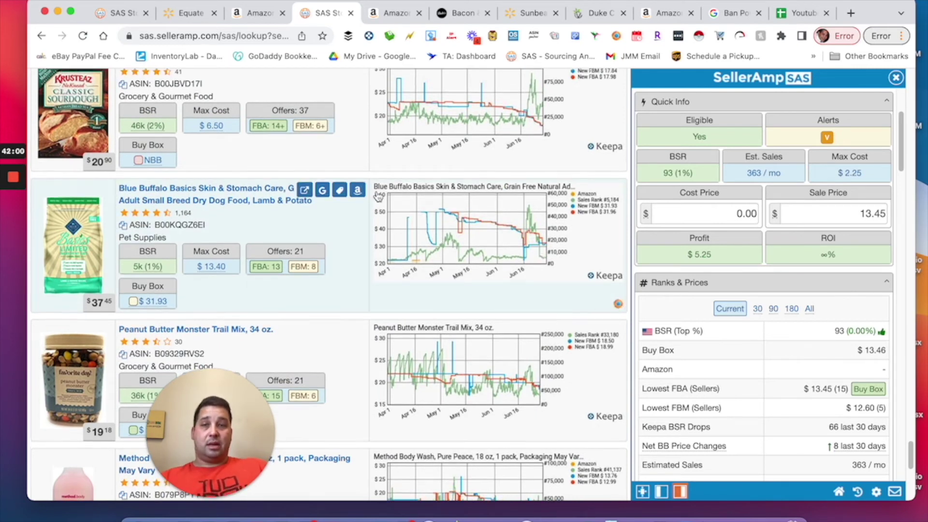
Open the analysis of Krusteaz Mix Bread Sourdough 3 Pack and check its cost, profit and price history chart.
click(349, 163)
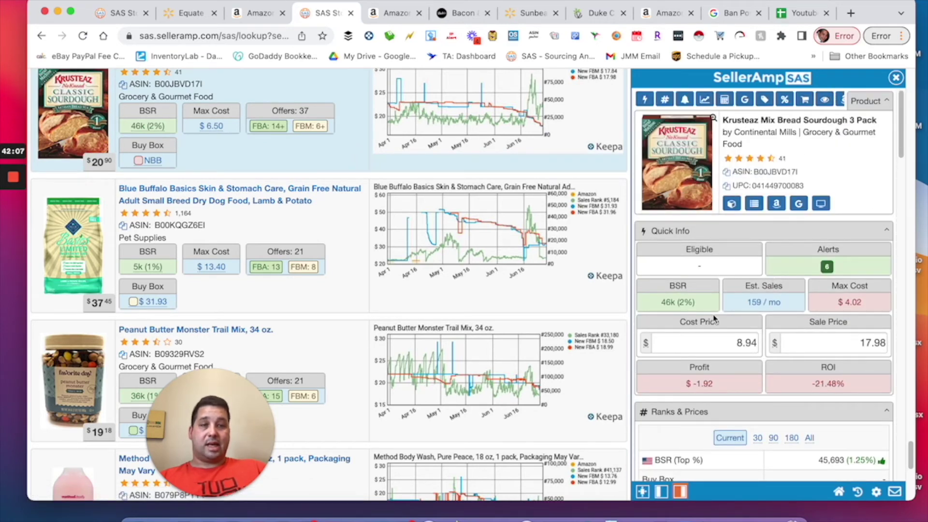
scroll(712, 320, down, 2)
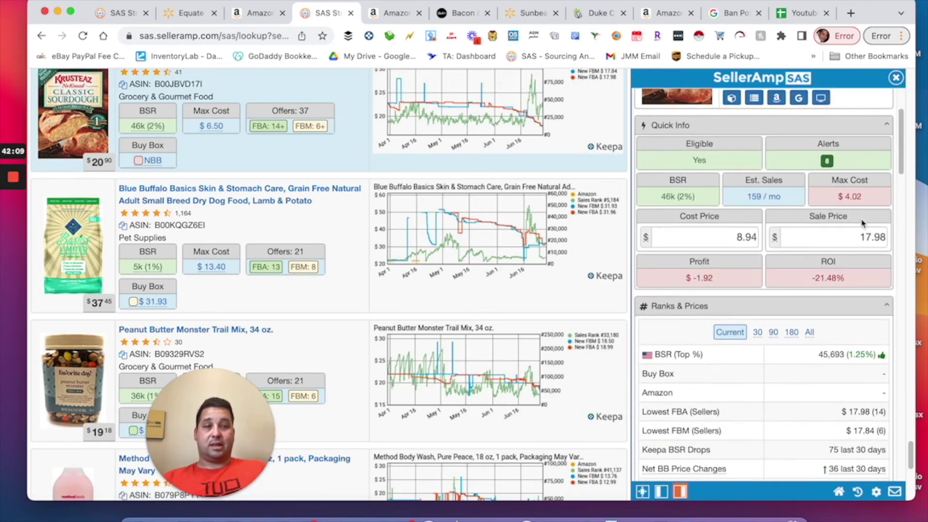
scroll(787, 305, down, 10)
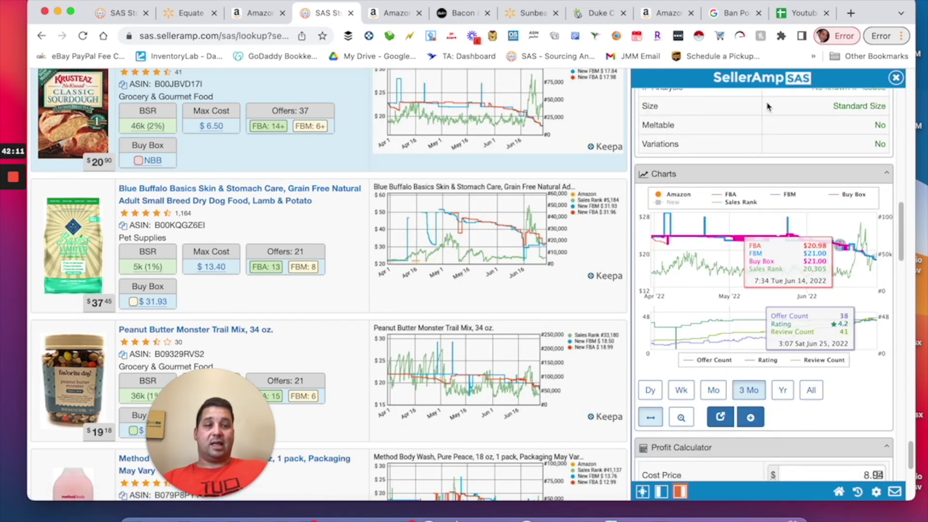
Review the Krusteaz sourdough mix's past lookup costs and sale prices along with the current seller offers.
scroll(676, 300, down, 7)
scroll(668, 287, down, 15)
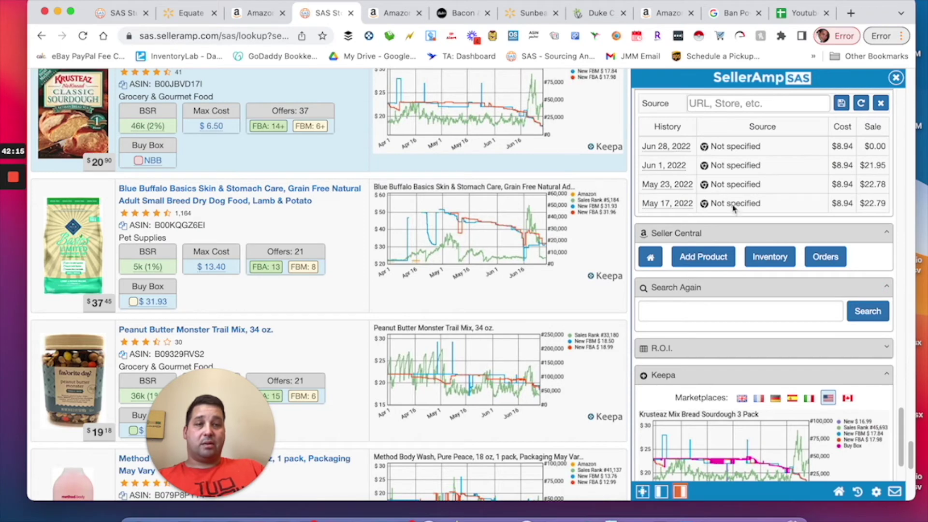
scroll(776, 175, up, 1)
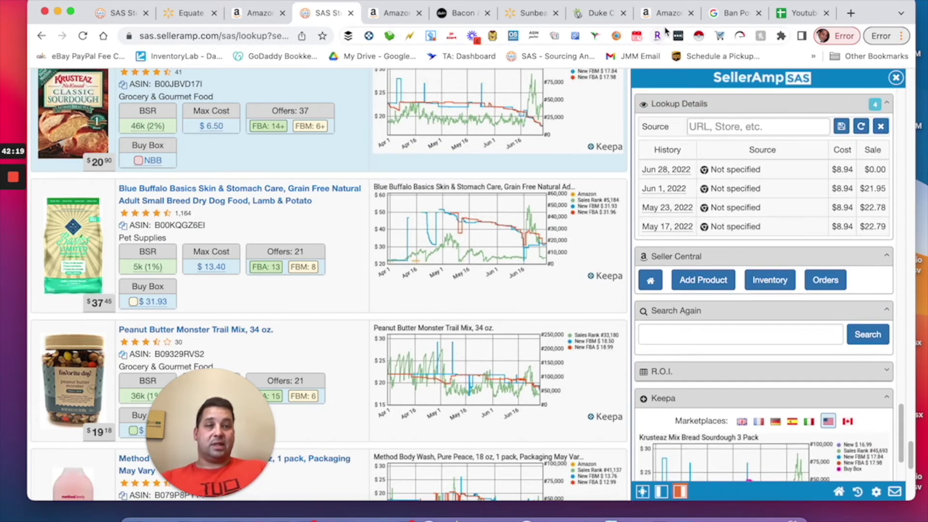
scroll(754, 242, up, 1)
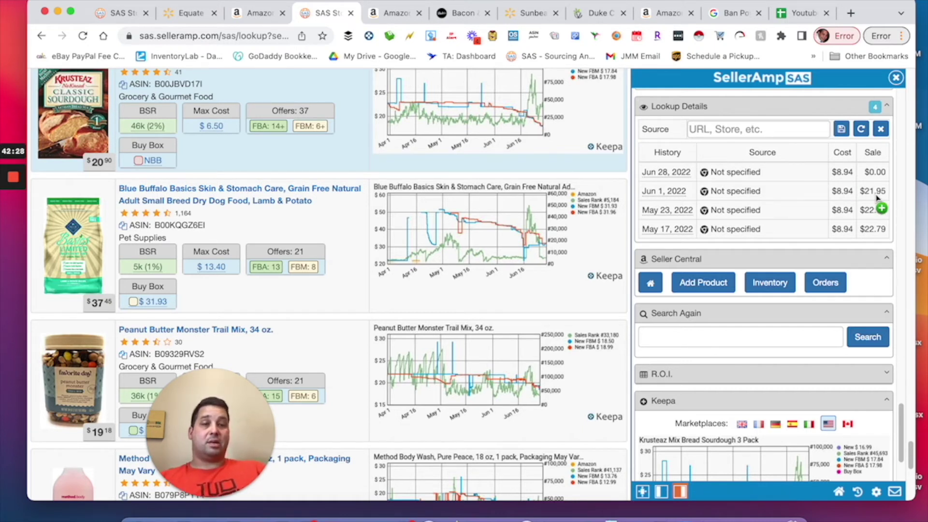
scroll(733, 225, down, 10)
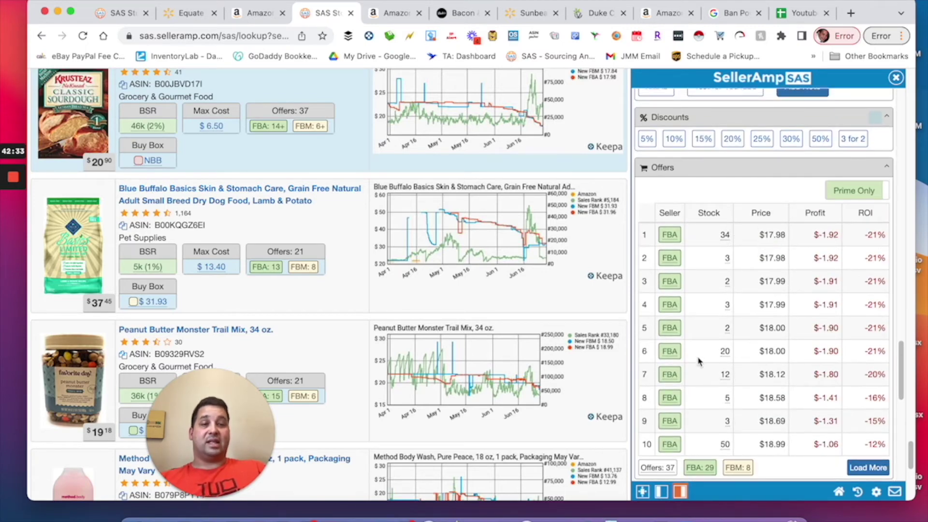
scroll(698, 361, down, 5)
Open the analysis of Method Body Wash, Pure Peace, 18 oz, from the list and check its eligibility, alerts and profit.
scroll(382, 334, down, 10)
scroll(387, 337, up, 3)
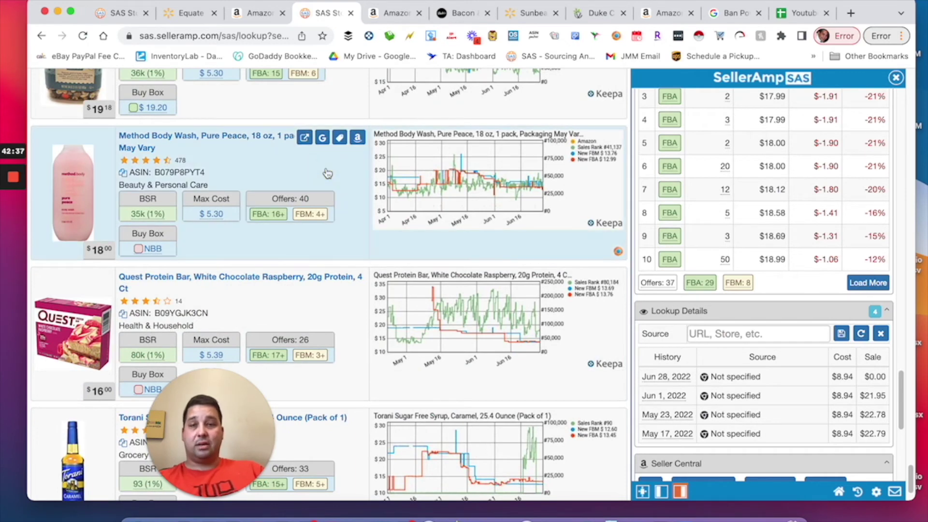
click(352, 172)
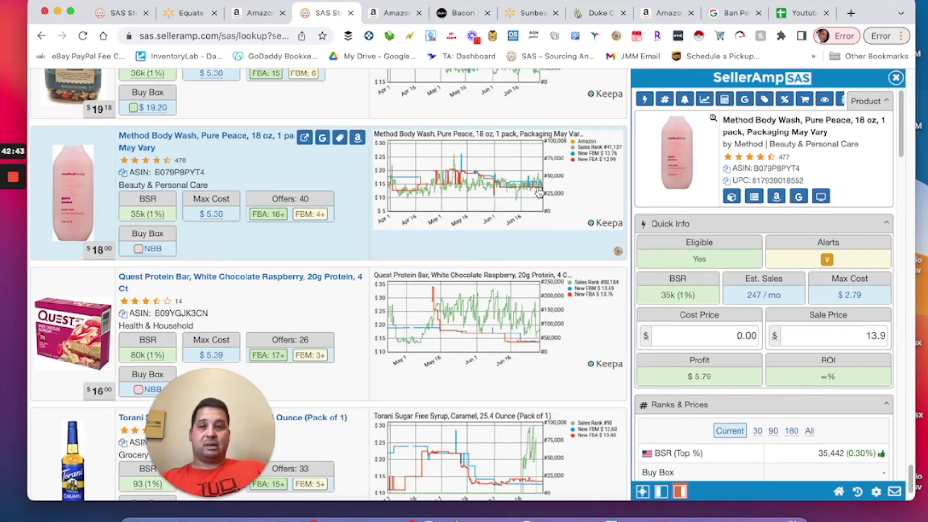
scroll(822, 193, down, 4)
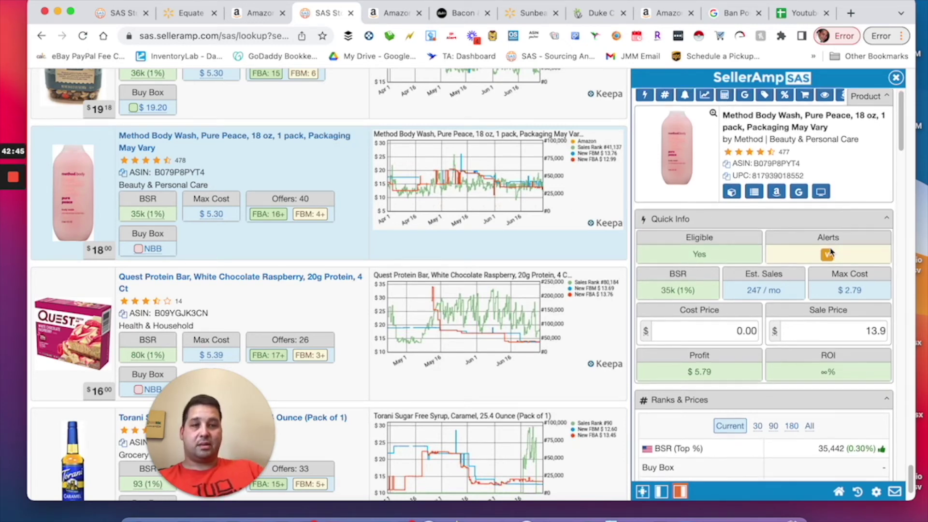
Compare the body wash's average rank and prices over 30, 90 and 180 days against its current profit figures.
scroll(777, 198, up, 3)
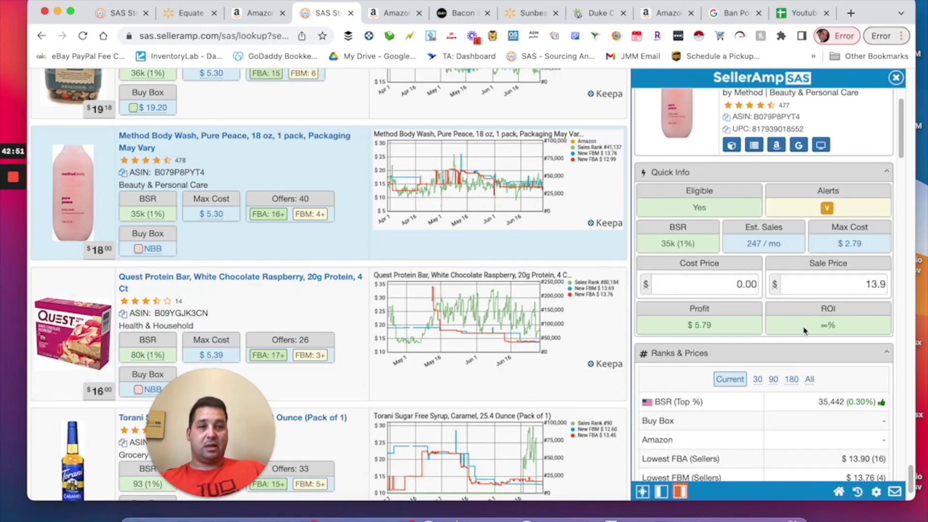
scroll(804, 331, down, 5)
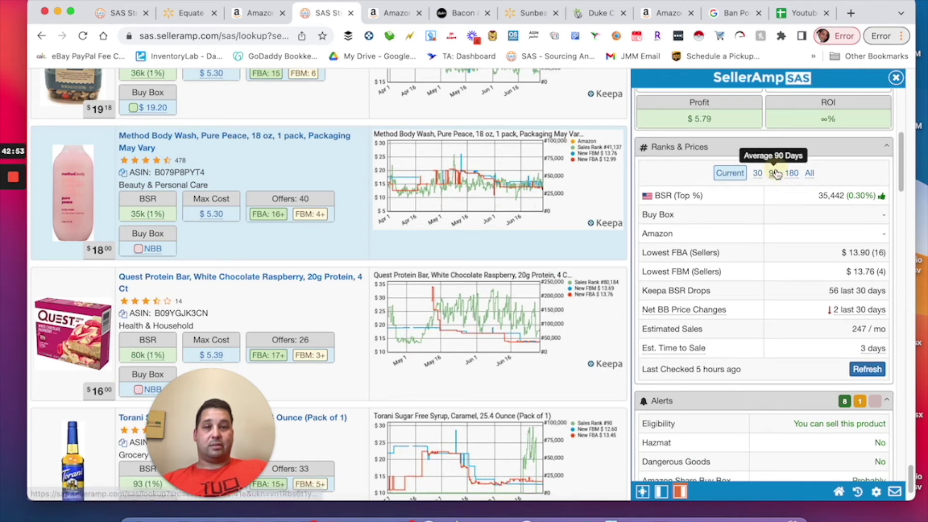
click(772, 173)
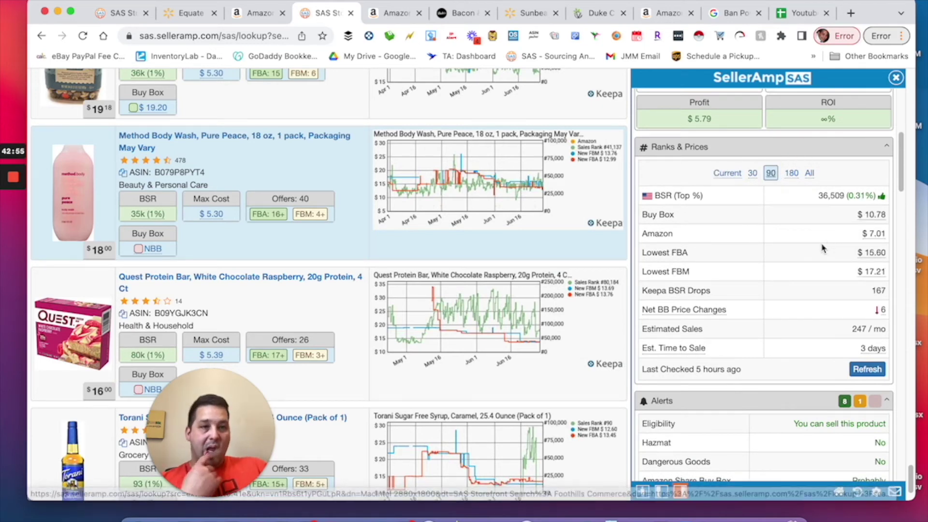
scroll(820, 248, up, 5)
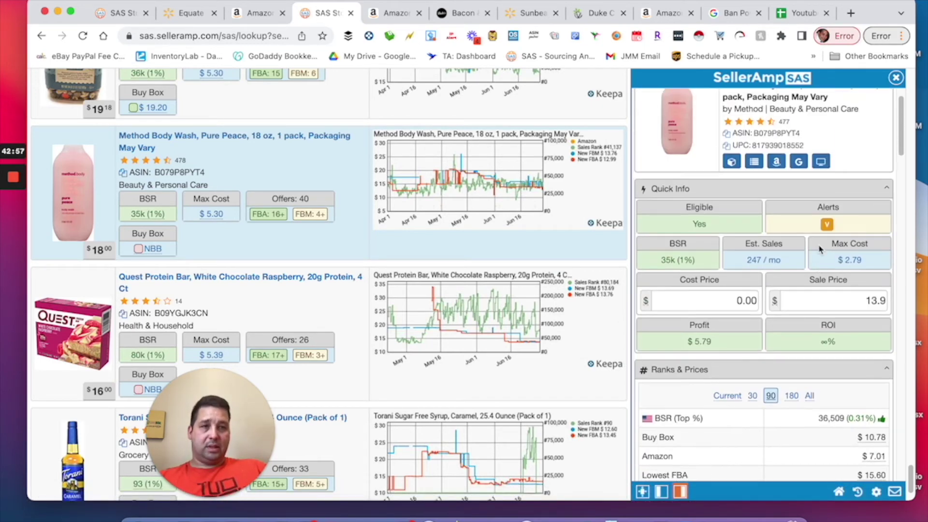
scroll(783, 271, down, 5)
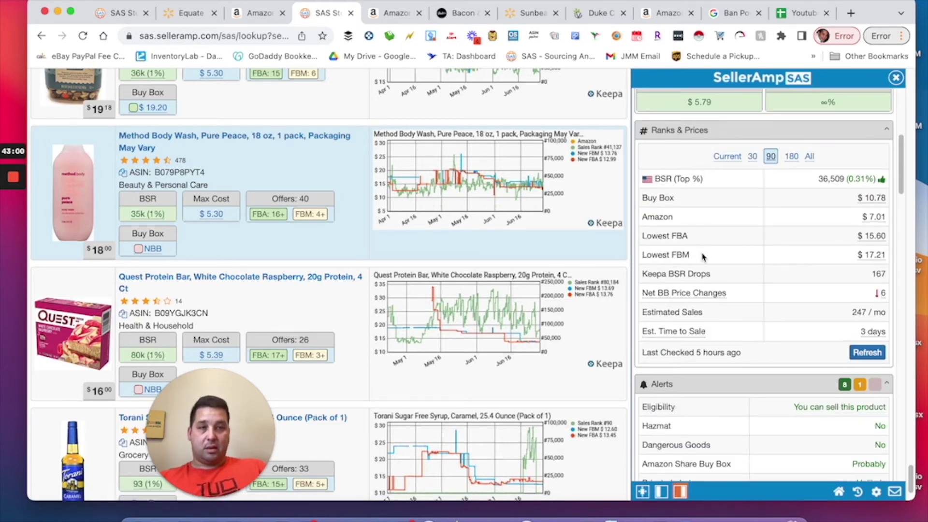
click(788, 158)
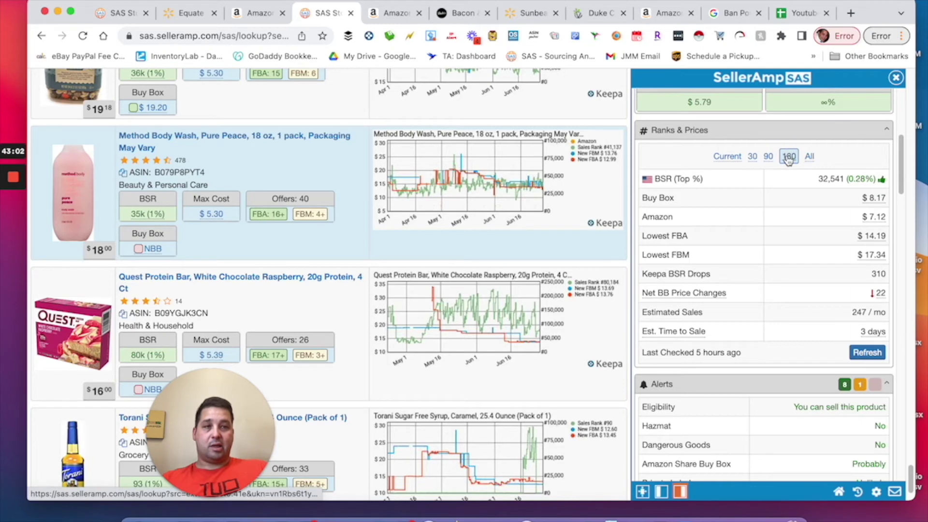
click(753, 157)
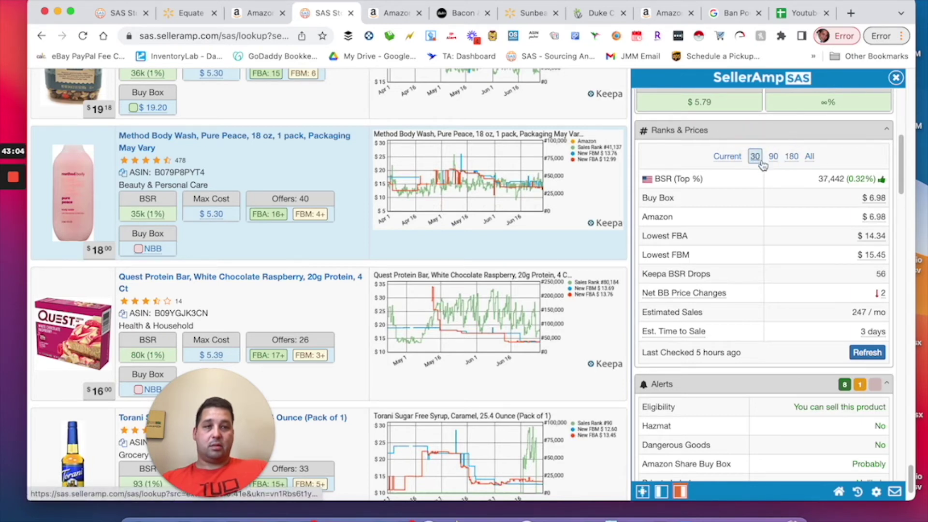
click(773, 157)
scroll(808, 261, up, 8)
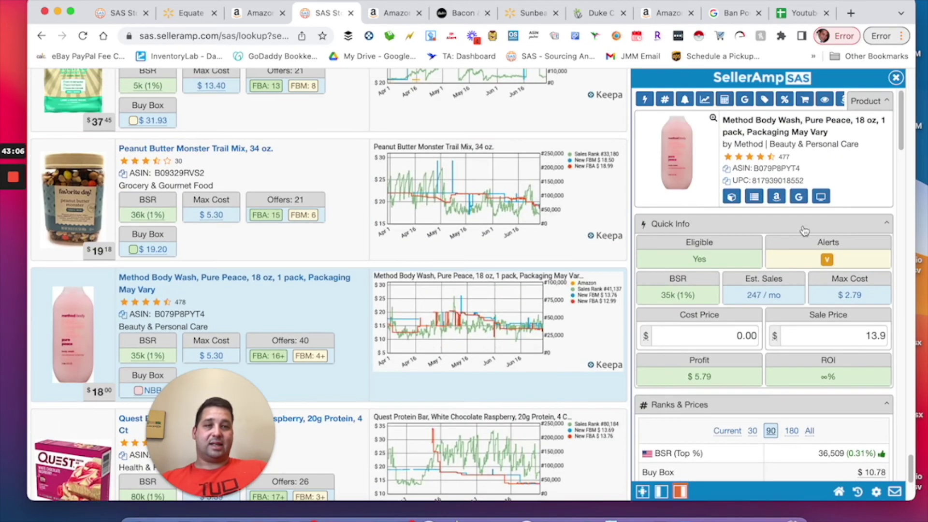
Open the body wash's Amazon listing and search Google for its product title to find retail suppliers.
click(800, 199)
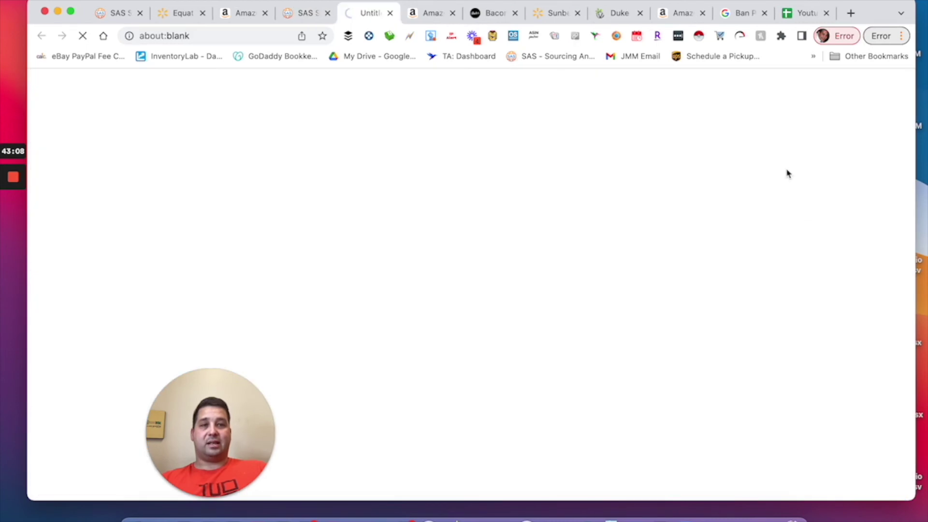
click(391, 13)
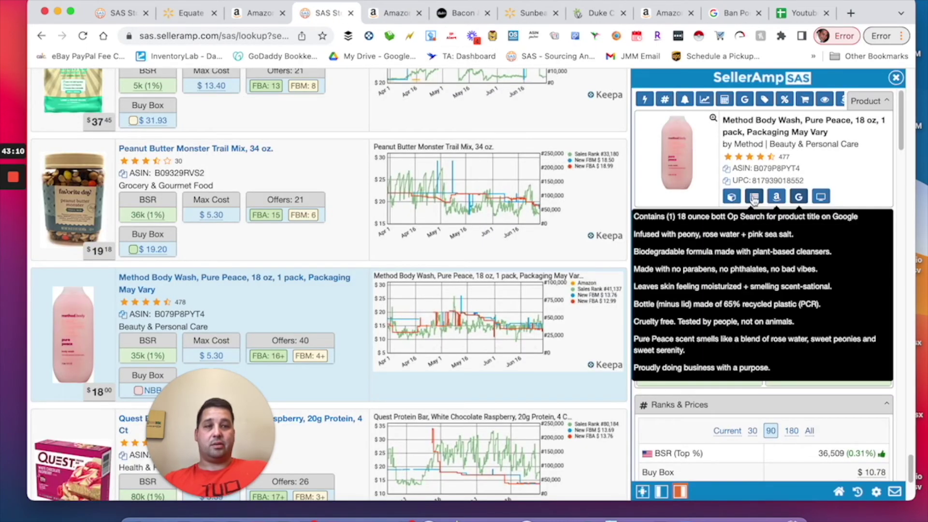
click(777, 196)
click(435, 15)
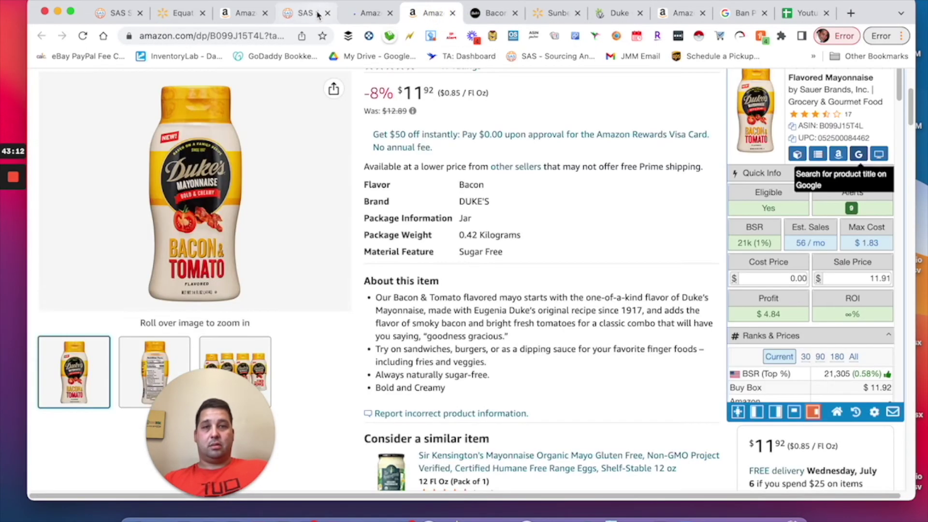
click(290, 14)
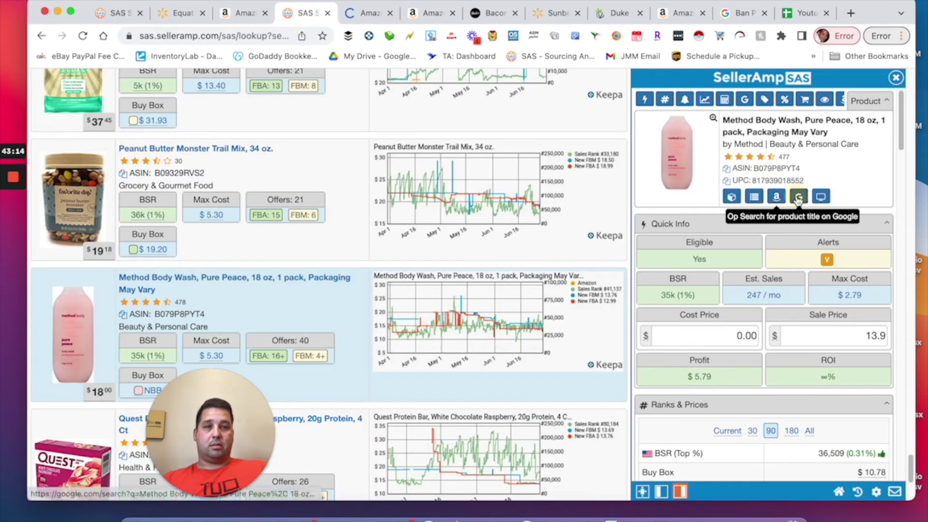
click(798, 196)
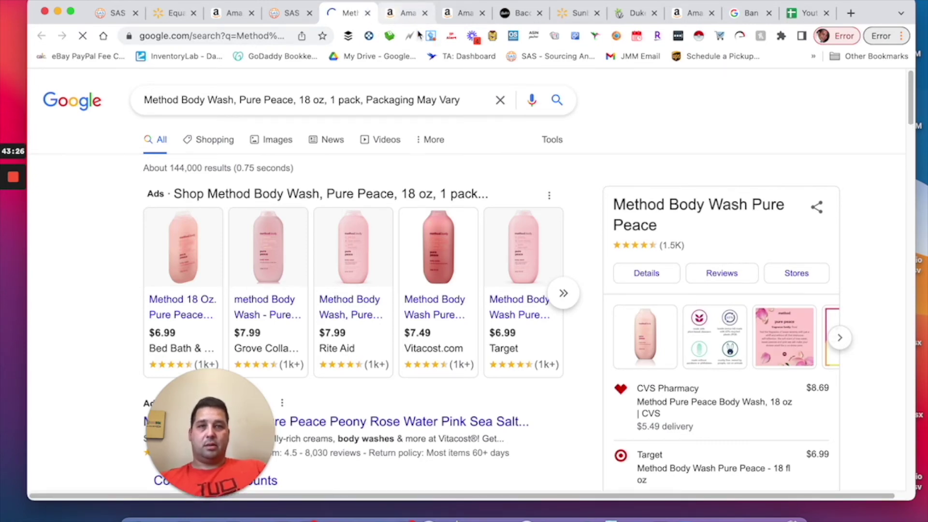
Go to the body wash's Amazon listing, bring up its Keepa price history and dismiss the IP alert.
key(ctrl+Tab)
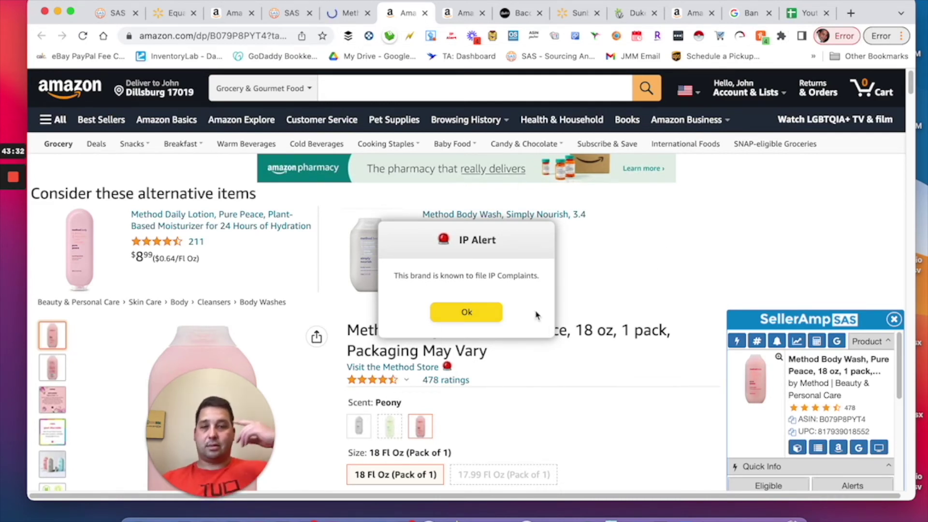
scroll(580, 377, down, 15)
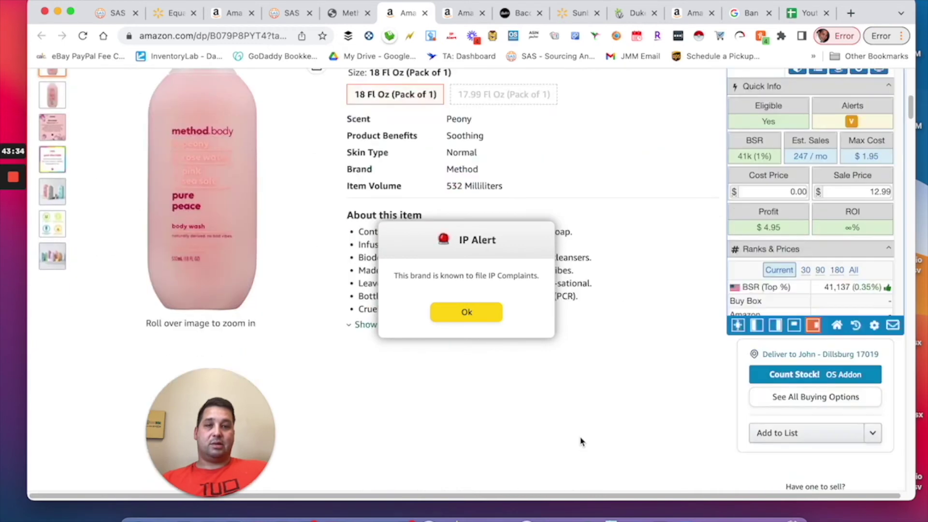
scroll(531, 367, up, 3)
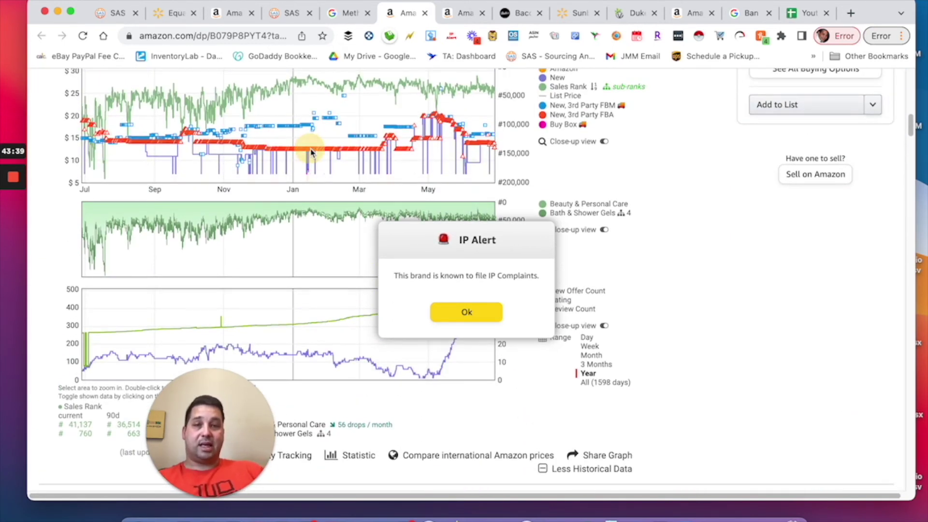
click(467, 312)
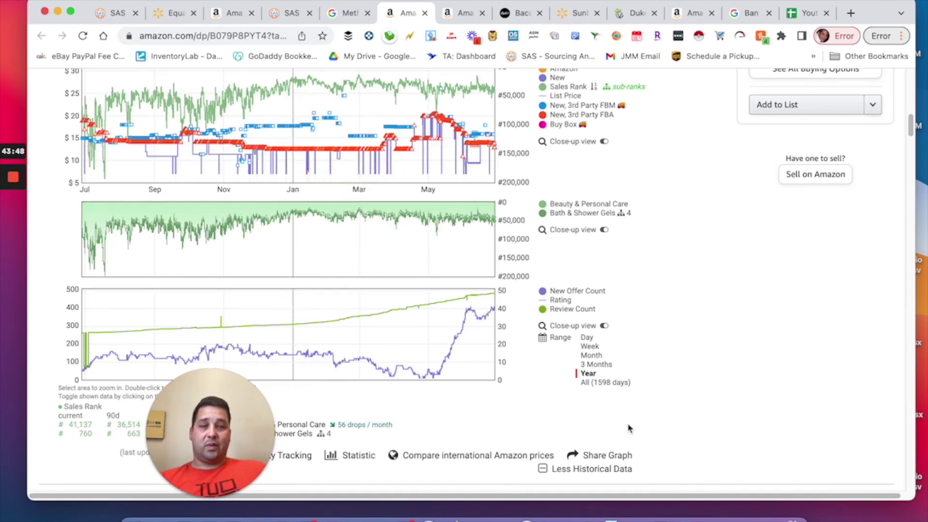
Compare the body wash's all-time and one-year Keepa charts for price, sales rank and offer count trends.
click(617, 385)
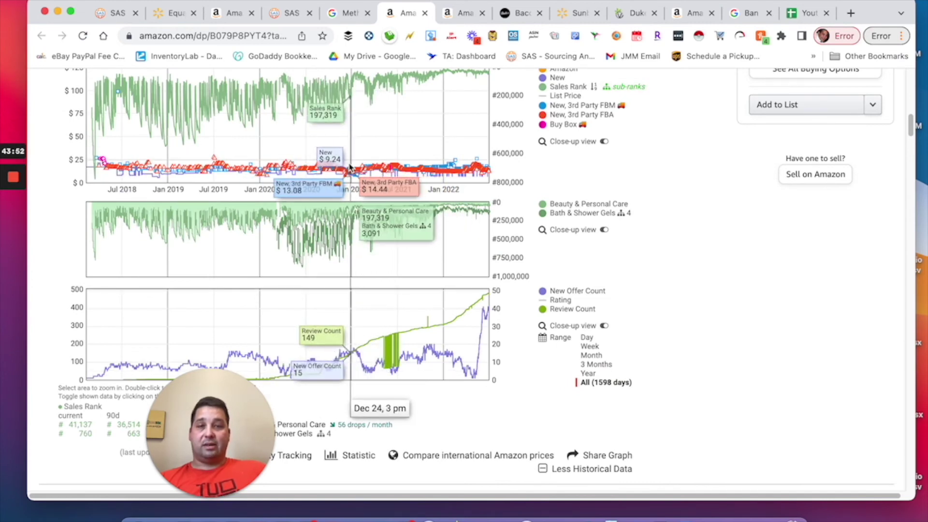
click(588, 373)
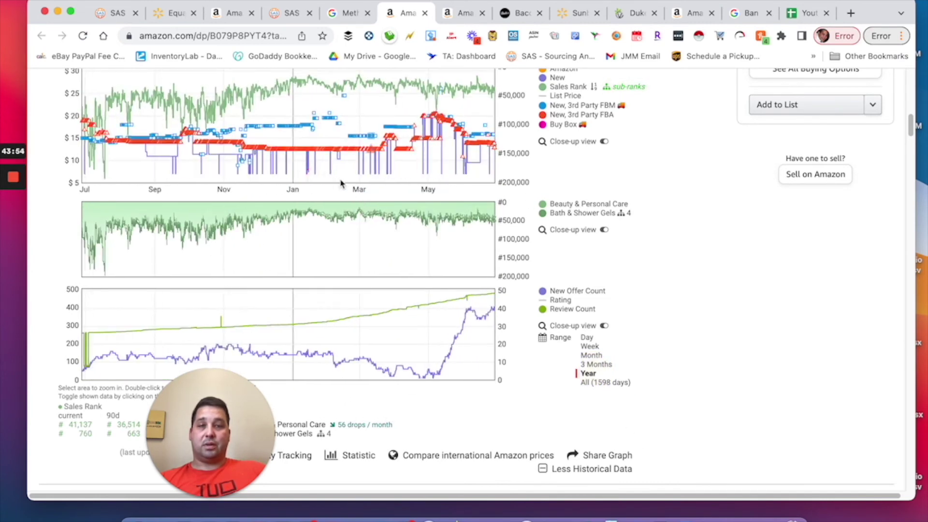
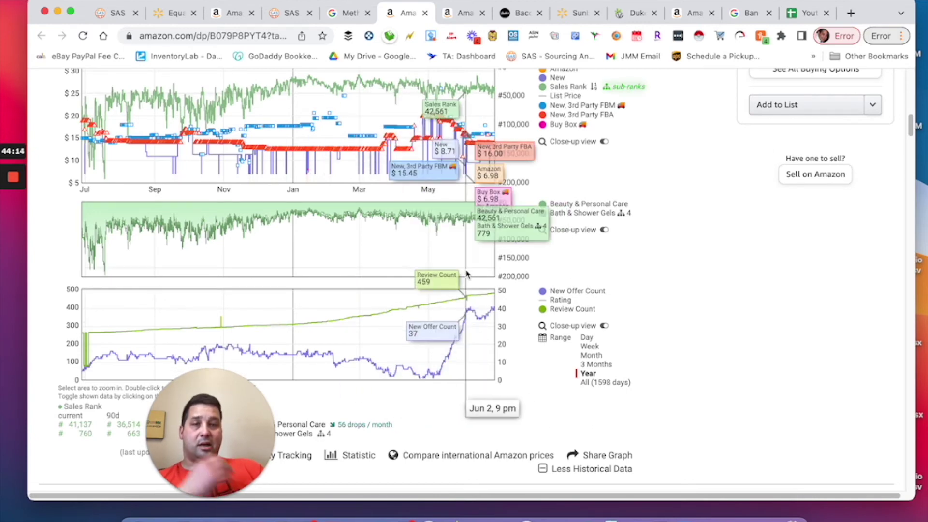
scroll(396, 270, down, 2)
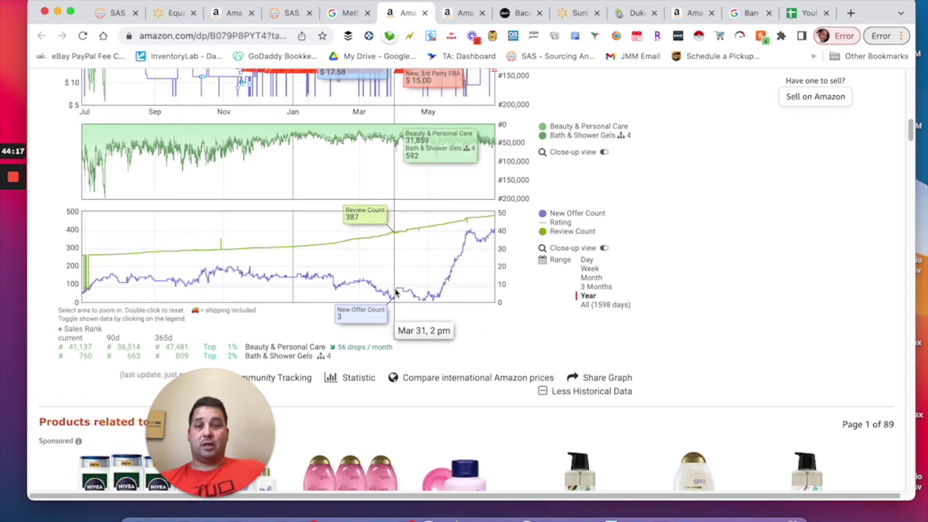
scroll(389, 283, up, 4)
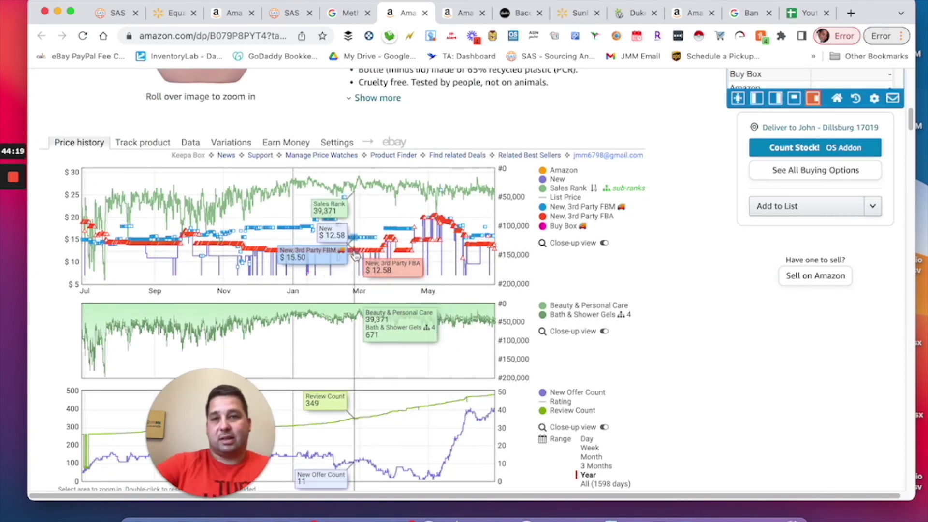
scroll(397, 271, down, 10)
scroll(429, 230, up, 15)
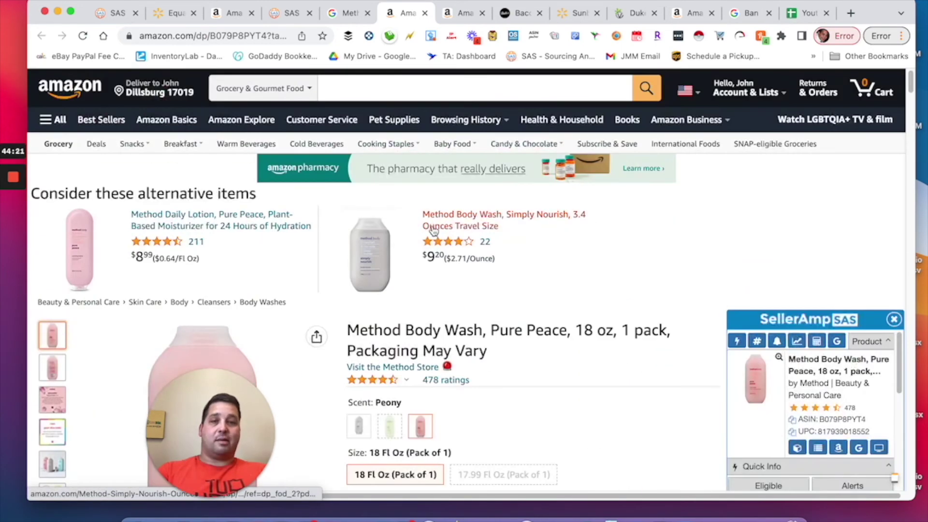
Copy "Method Body" from the product title for use as an Amazon search term.
mouse_move(359, 284)
scroll(358, 284, down, 1)
drag(347, 228, 443, 232)
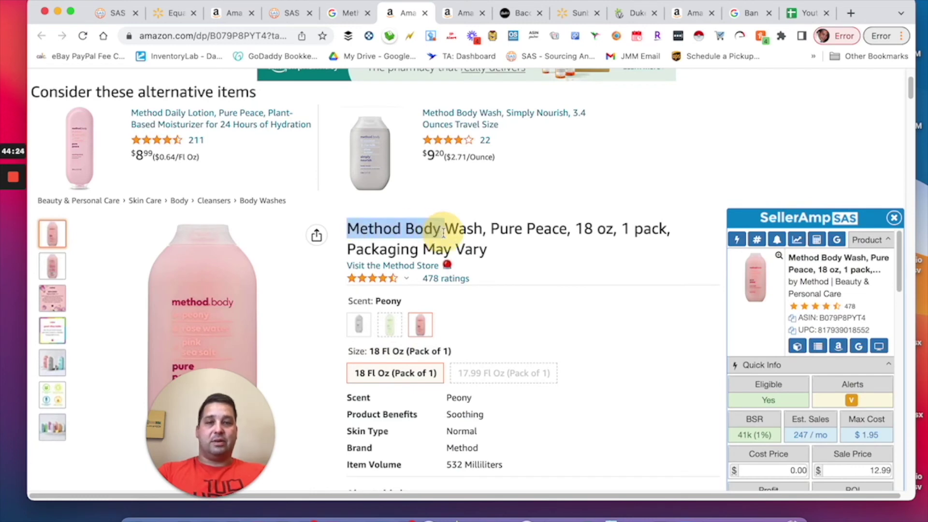
right_click(419, 223)
click(441, 253)
scroll(435, 241, up, 3)
click(350, 92)
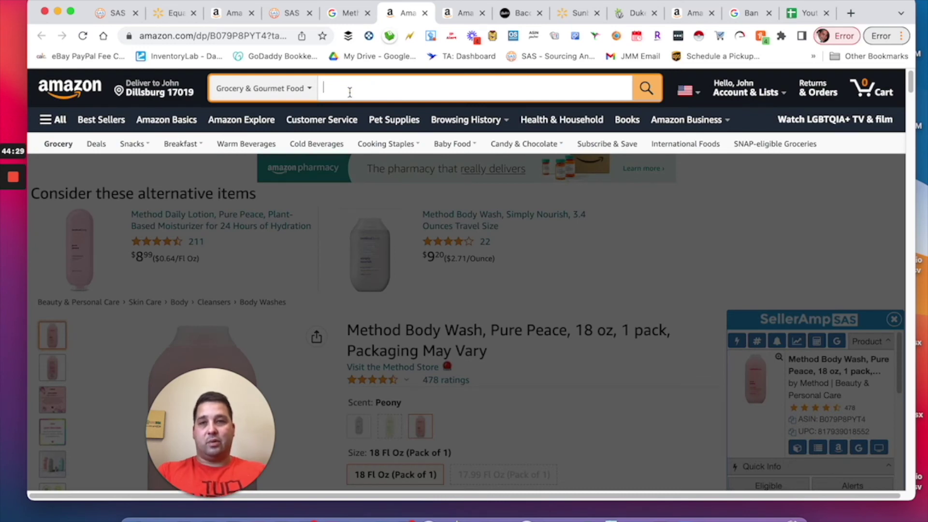
Search all Amazon departments for "method" from the Amazon homepage.
click(68, 88)
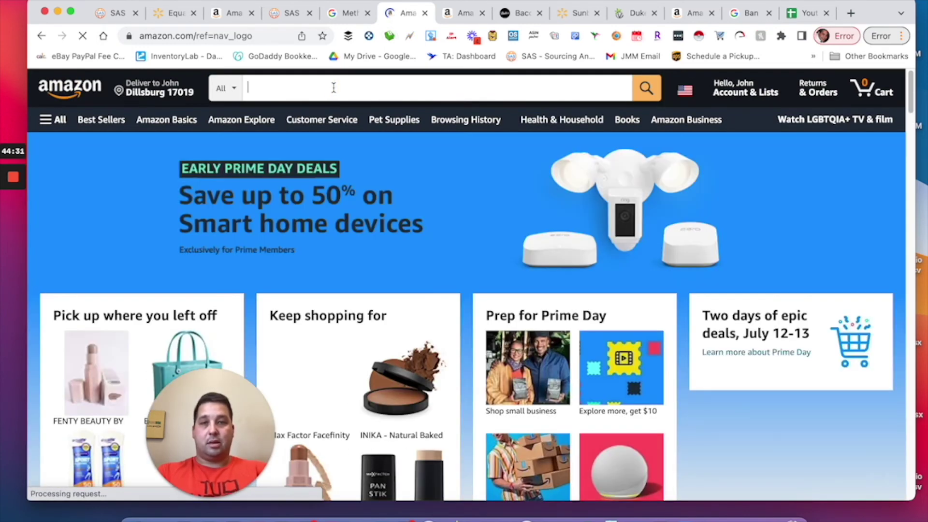
click(334, 87)
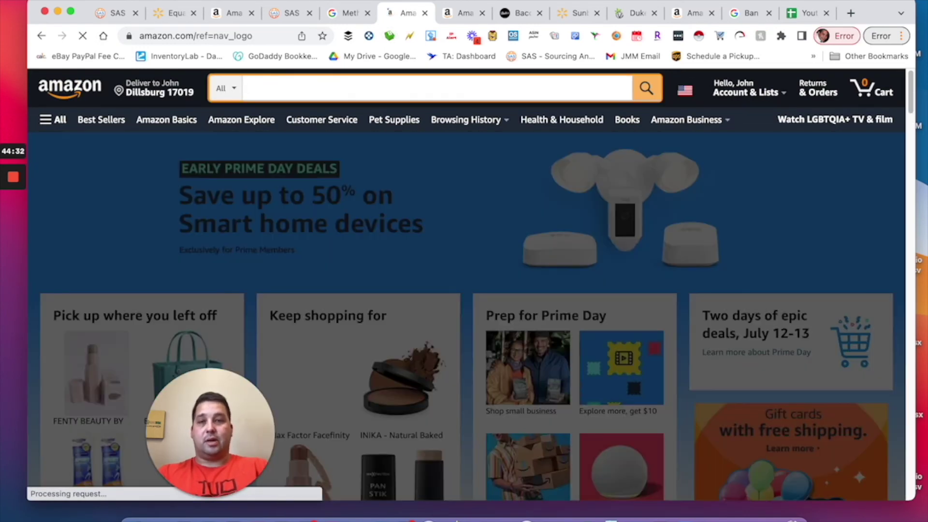
key(super+v)
key(Return)
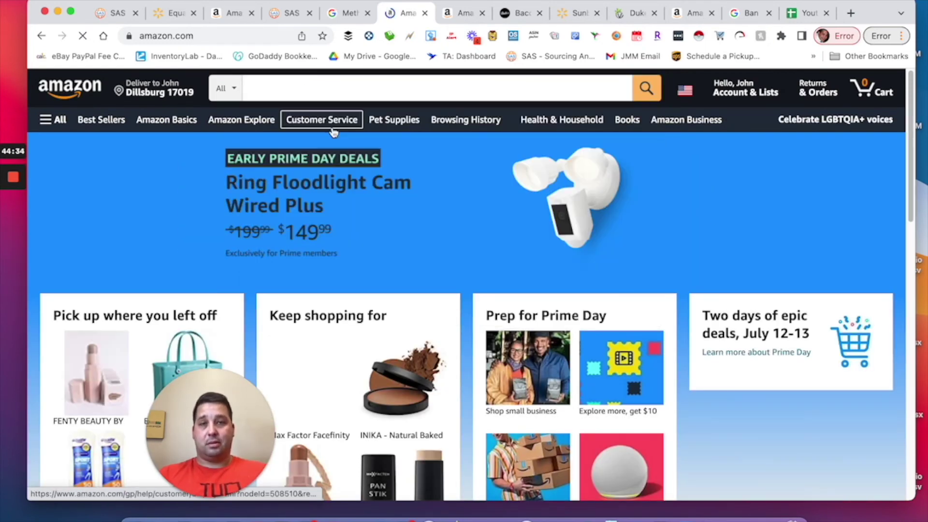
scroll(442, 355, down, 1)
scroll(387, 218, up, 1)
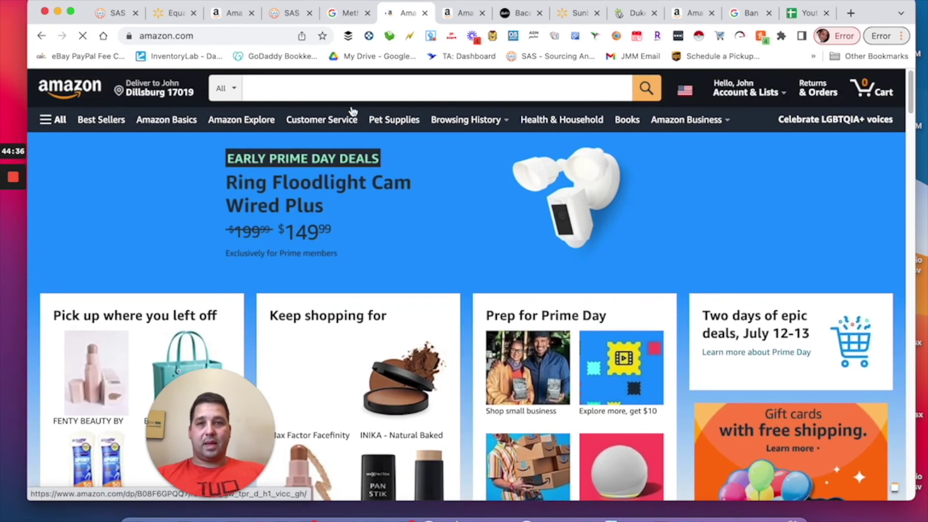
click(330, 87)
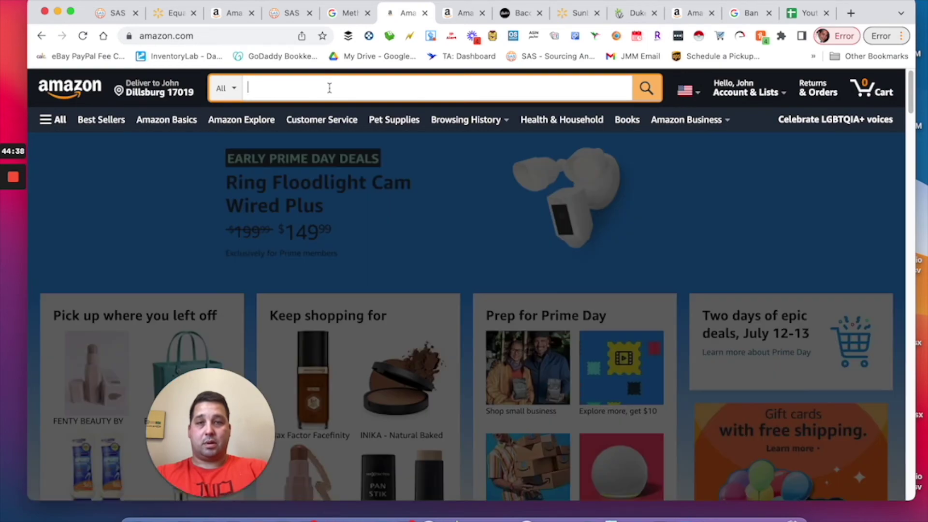
text(method)
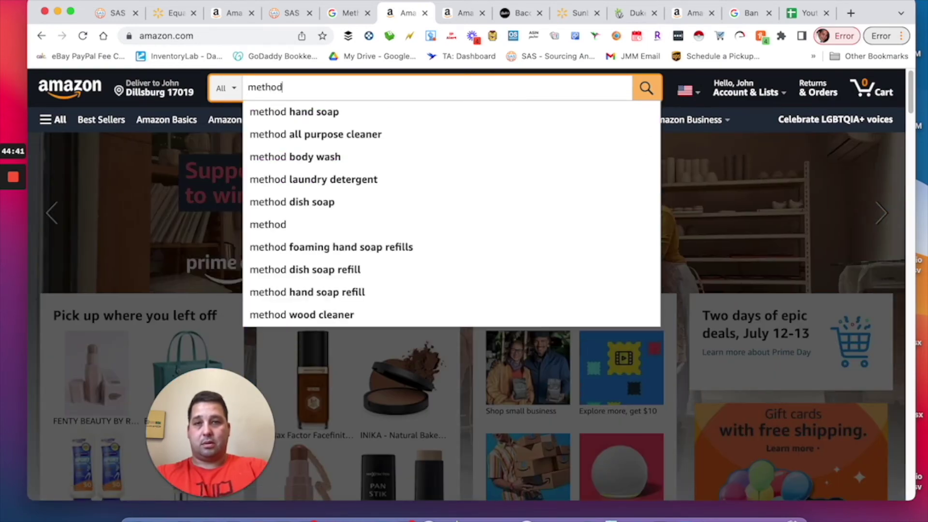
key(Return)
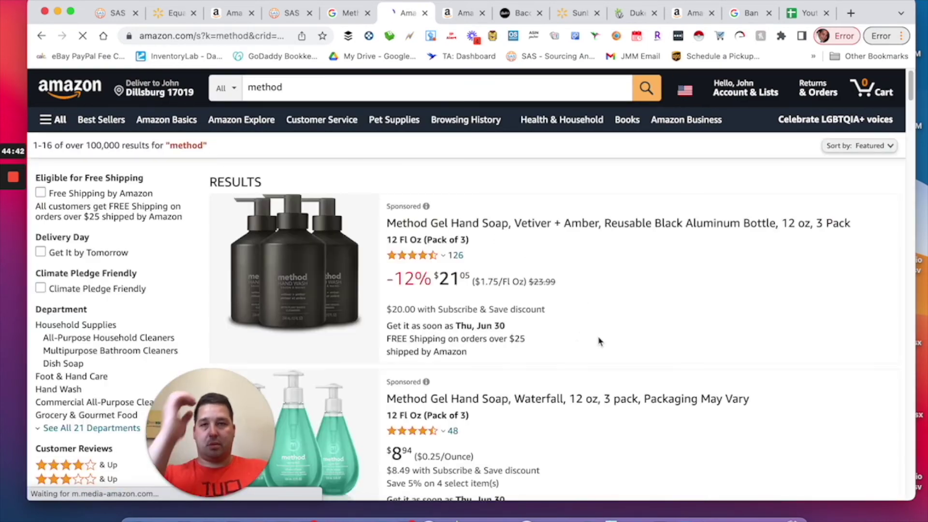
Open the Method All-Purpose Cleaner Spray, Pink Grapefruit, 28 oz, 4 Pack listing from the search results.
scroll(551, 306, down, 5)
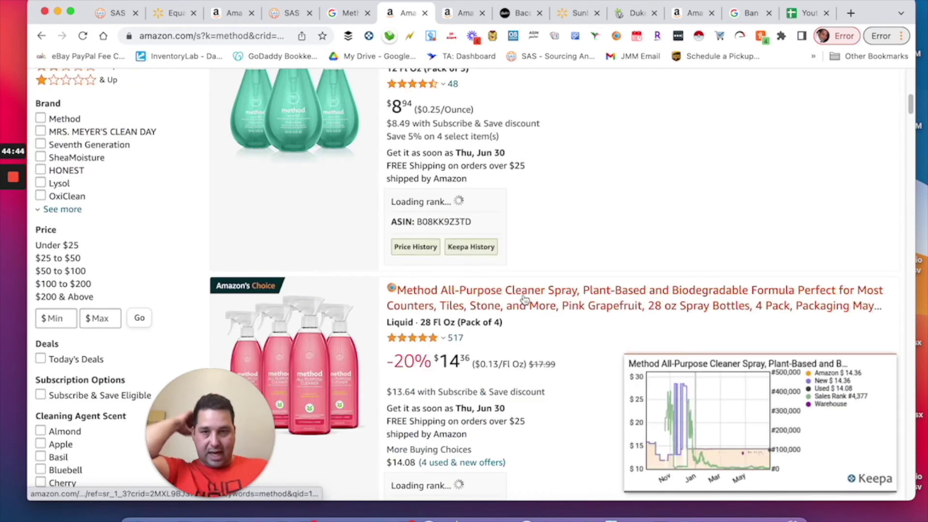
scroll(511, 261, down, 3)
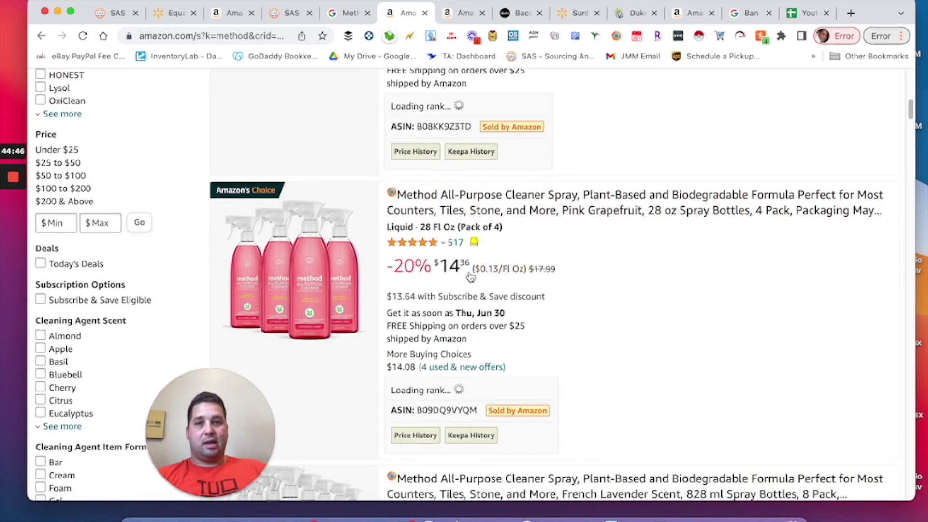
click(505, 207)
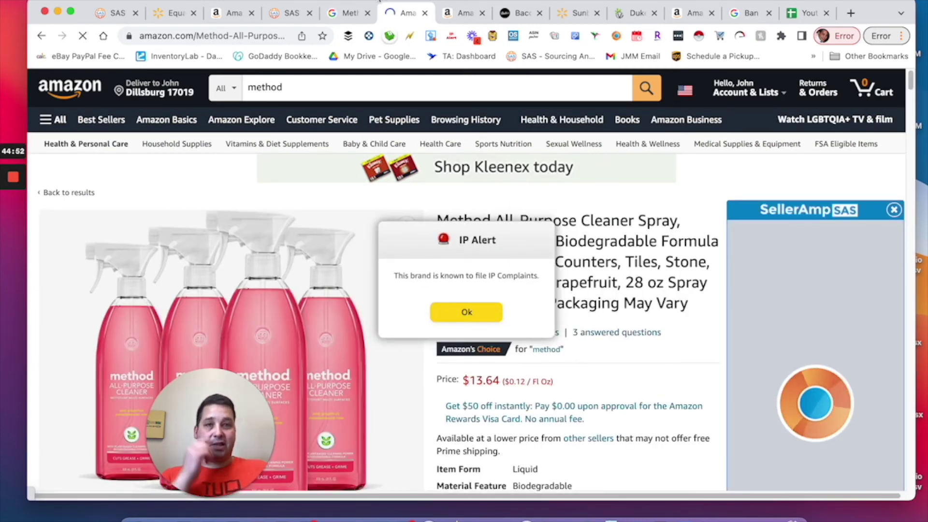
Close the Method cleaner listing, the Amazon Duke's mayonnaise listing and the Duke's store page, going back to the Method body wash search results.
click(348, 14)
click(411, 14)
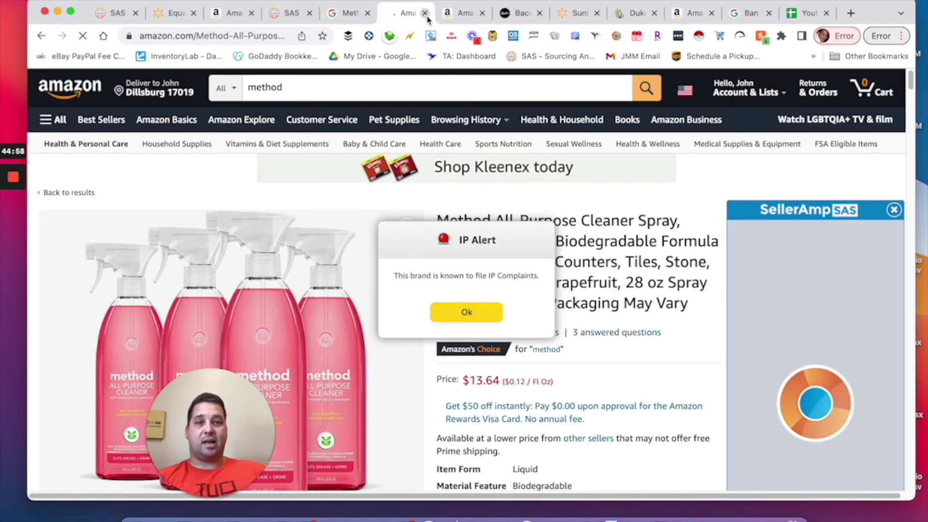
click(425, 14)
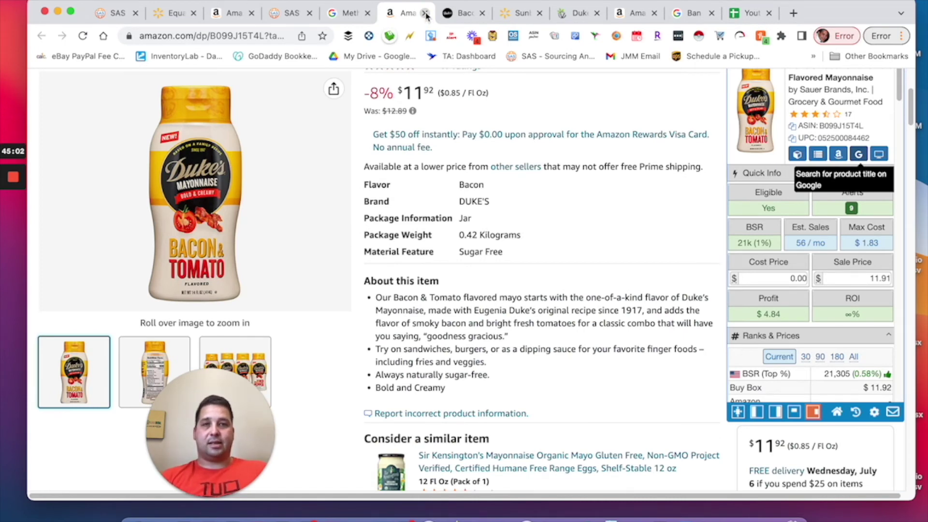
click(425, 14)
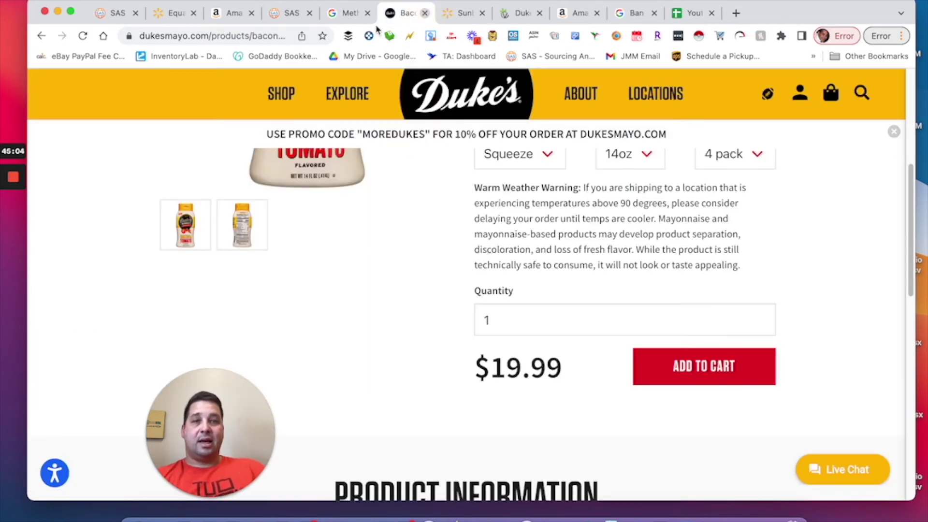
click(426, 14)
click(350, 16)
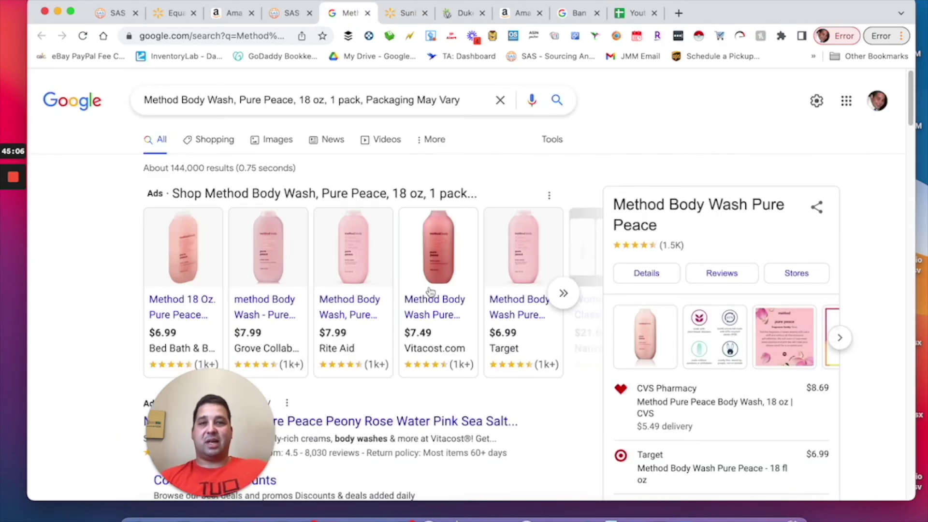
Return to the SellerAmp storefront list and load more products below the Torani Sugar Free Syrup.
scroll(425, 295, down, 10)
click(324, 13)
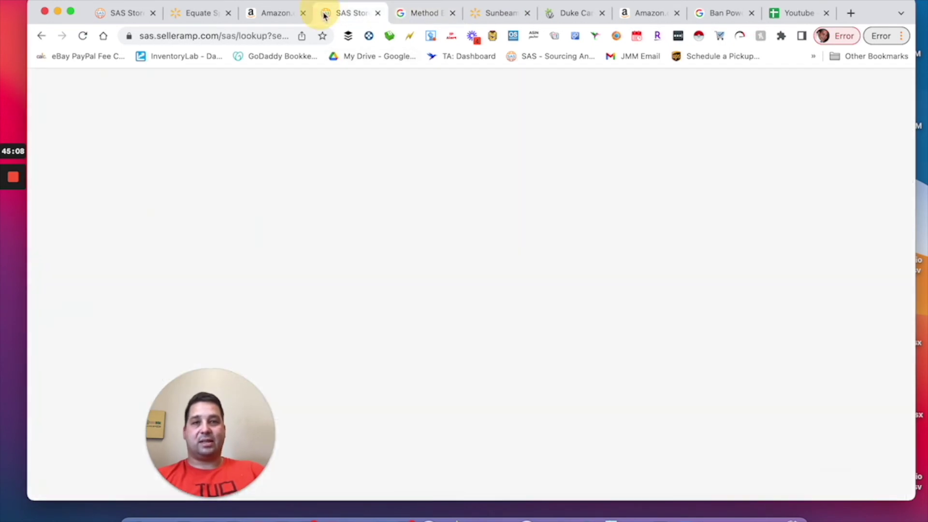
scroll(367, 300, down, 1)
scroll(369, 301, down, 2)
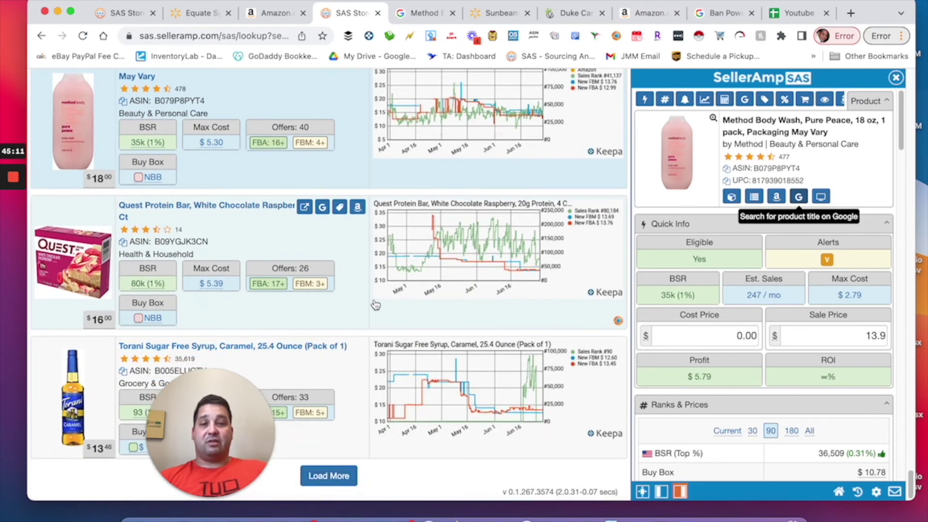
click(329, 477)
drag(252, 397, 454, 401)
scroll(528, 344, down, 10)
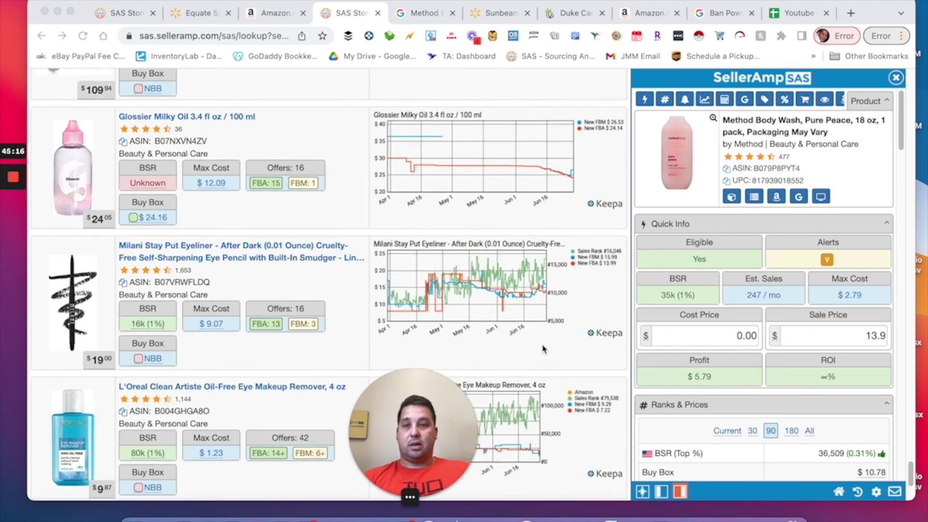
Look over the newly loaded eyeliner, makeup remover and sunscreen products, and load more below the thinkbaby Sunscreen Stick.
scroll(543, 347, down, 2)
scroll(528, 306, down, 3)
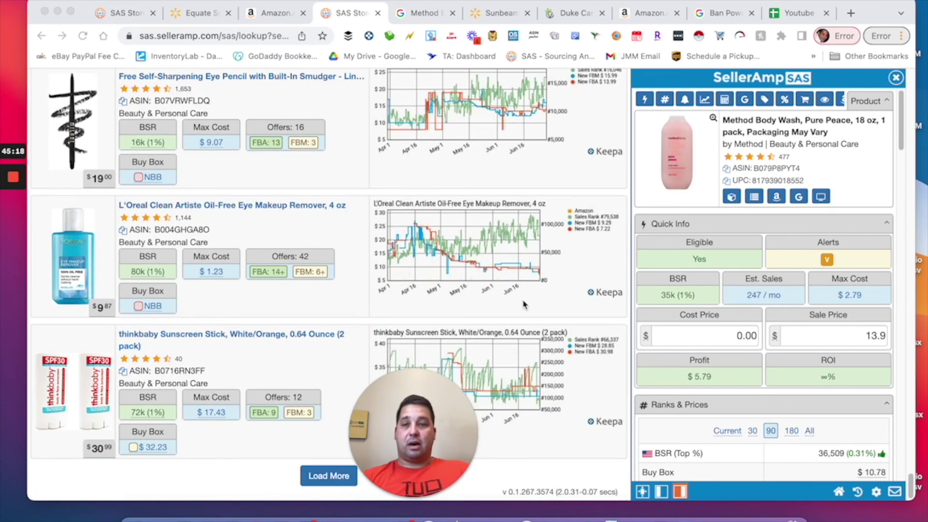
scroll(521, 302, up, 1)
scroll(521, 302, up, 4)
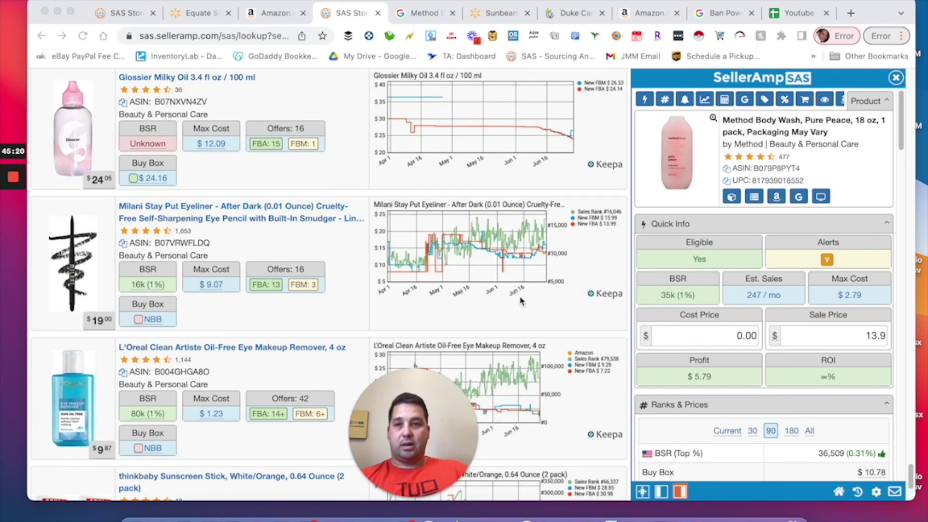
scroll(524, 301, down, 3)
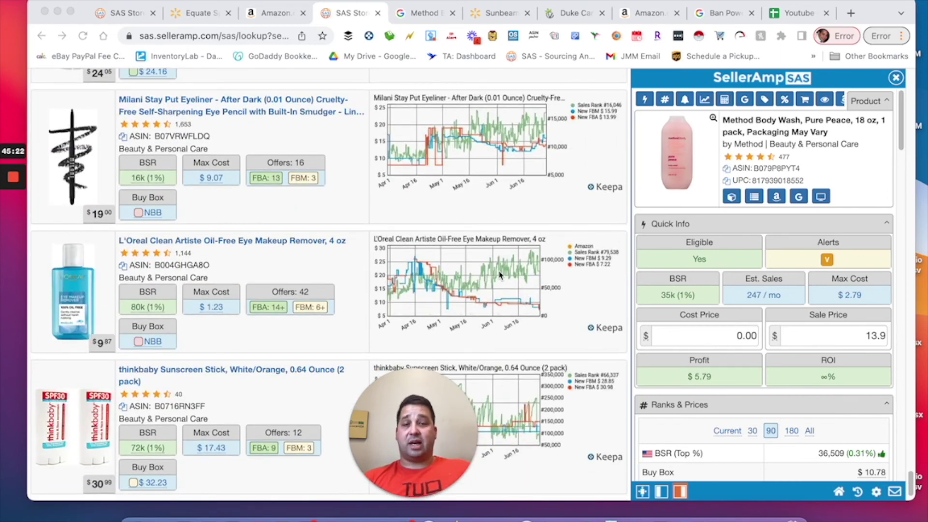
scroll(501, 275, down, 1)
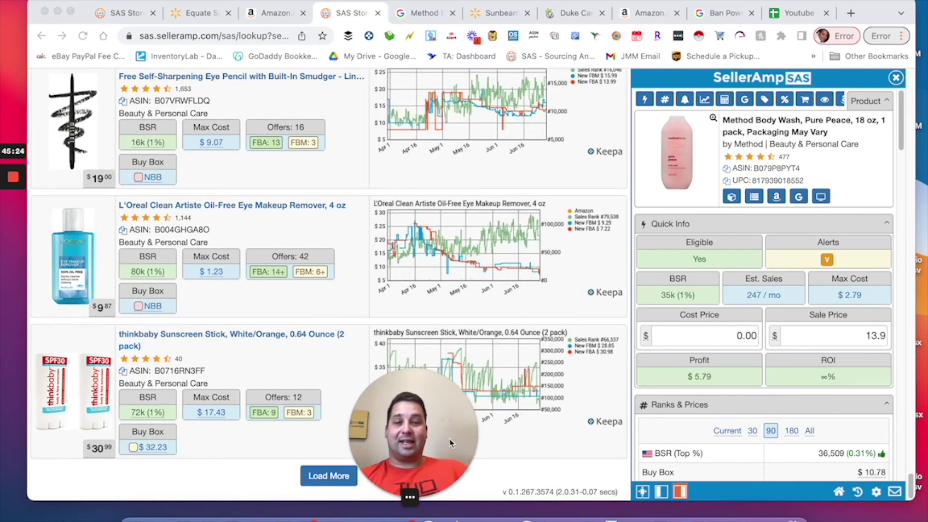
click(321, 478)
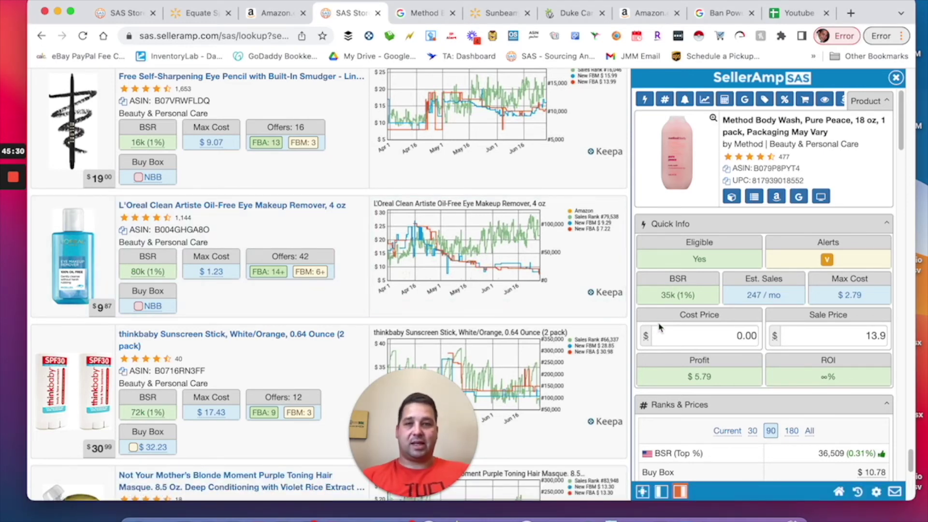
Open the thinkbaby Sunscreen Stick (2 pack) in the product analysis and show its 90-day average ranks and prices.
scroll(528, 281, down, 1)
scroll(528, 281, down, 6)
scroll(253, 241, up, 3)
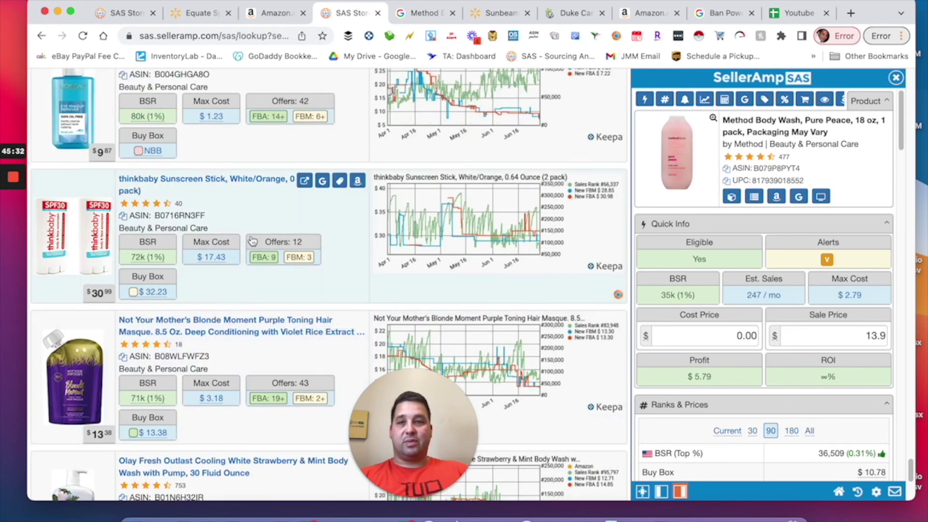
click(287, 220)
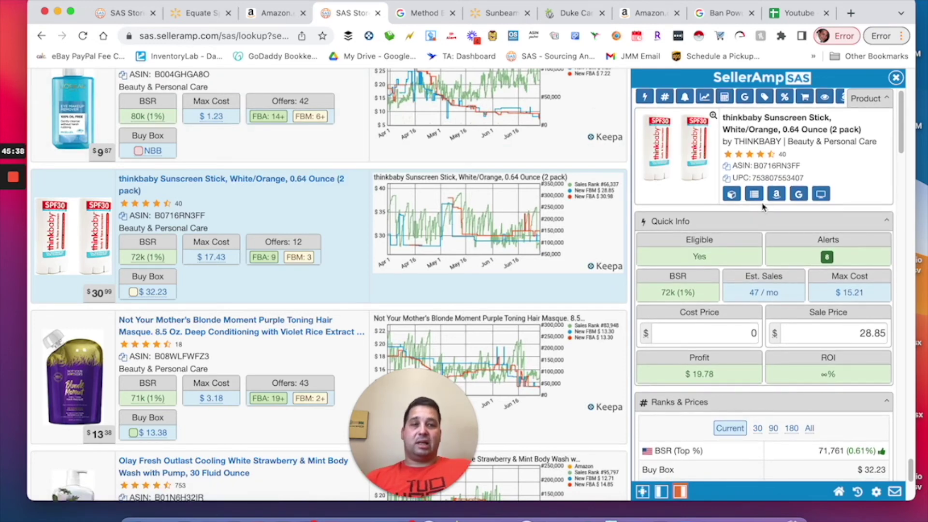
scroll(751, 339, down, 3)
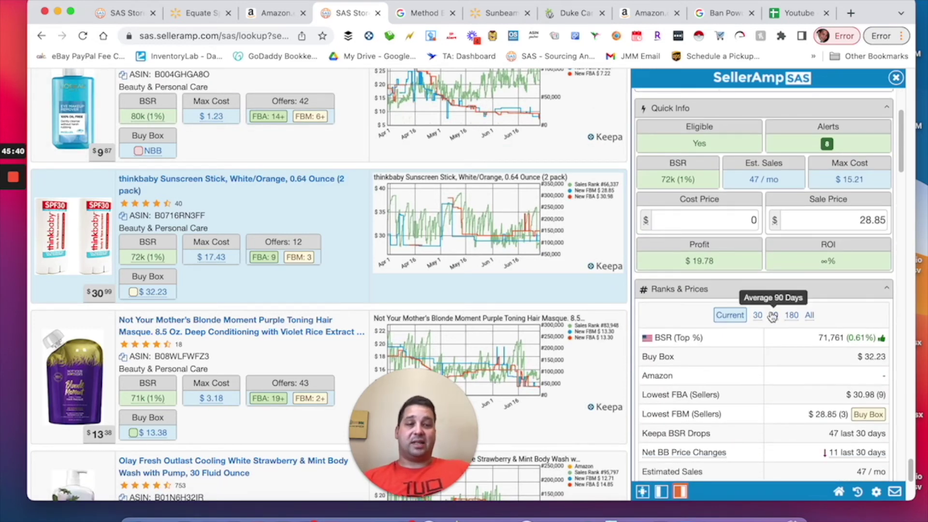
click(772, 316)
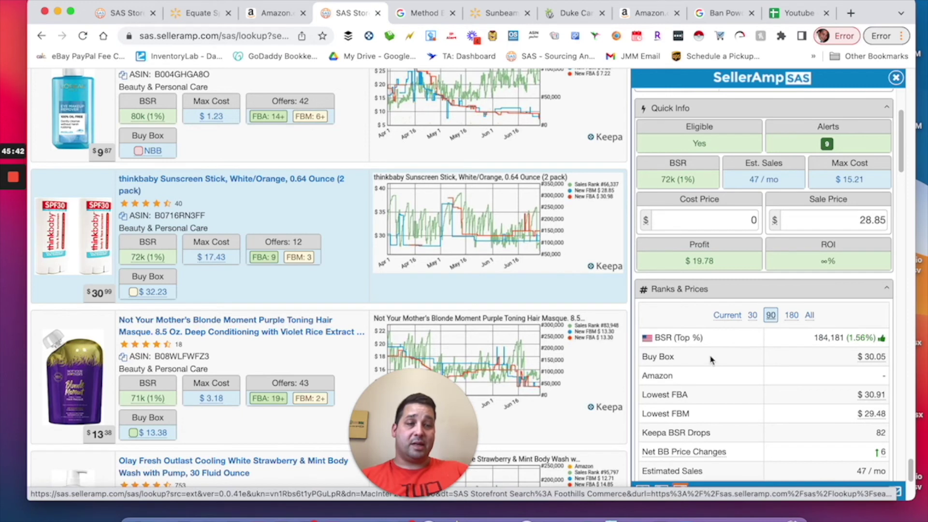
Examine the sunscreen stick's price chart, 90-day averages, estimated sales, alerts and profit figures.
mouse_move(301, 259)
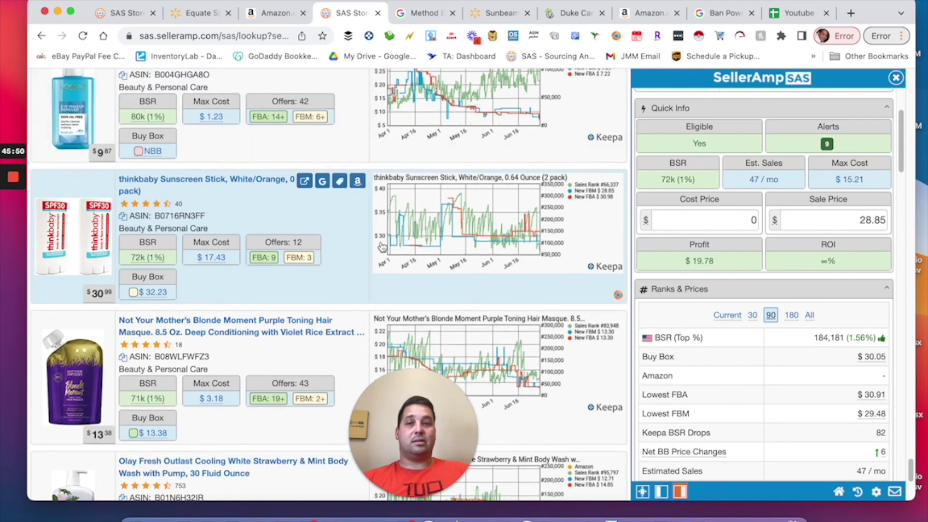
scroll(381, 243, up, 3)
mouse_move(341, 264)
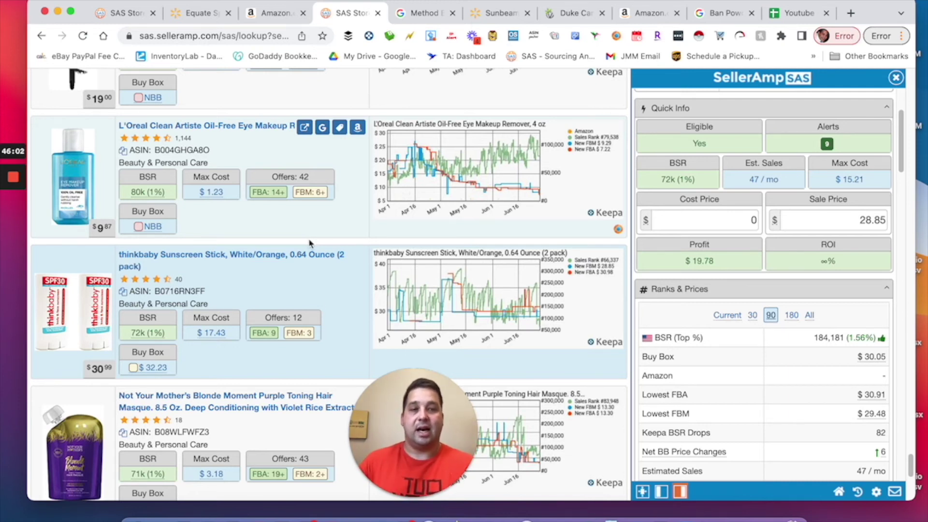
scroll(759, 408, down, 3)
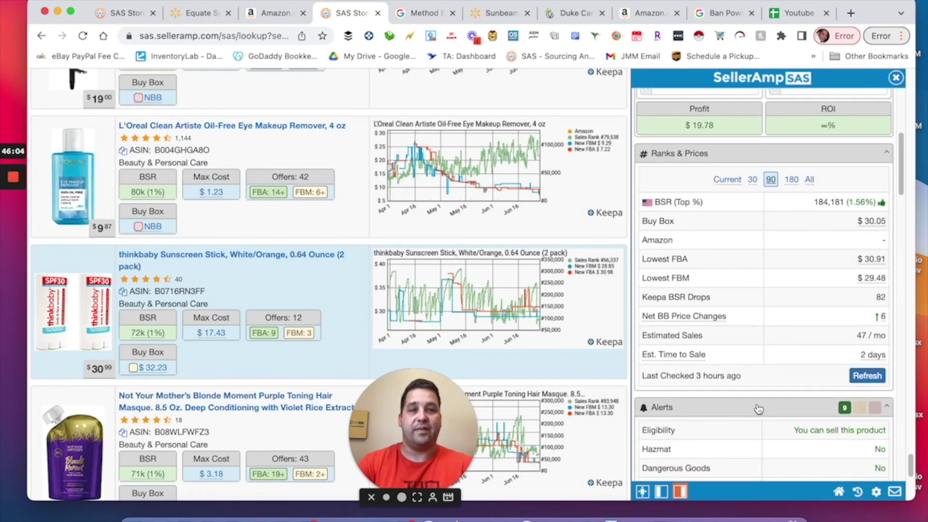
scroll(758, 396, up, 4)
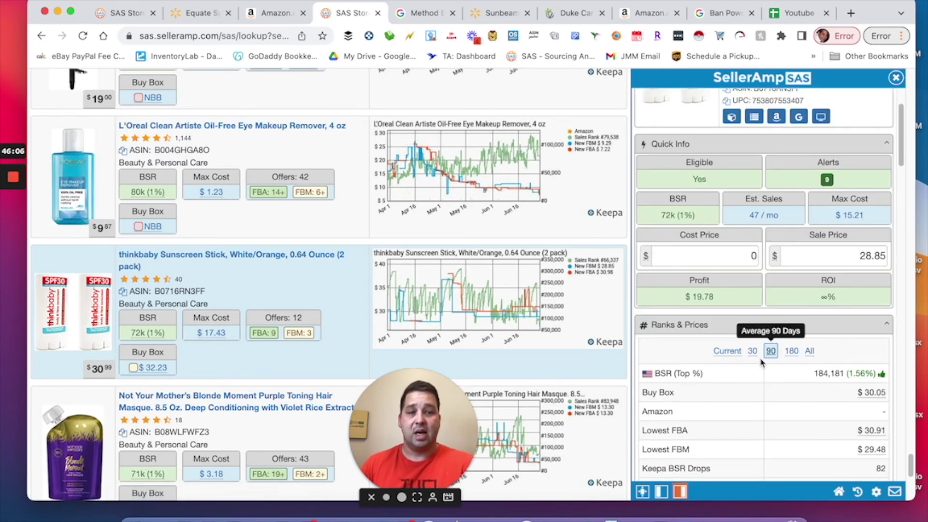
scroll(772, 372, down, 1)
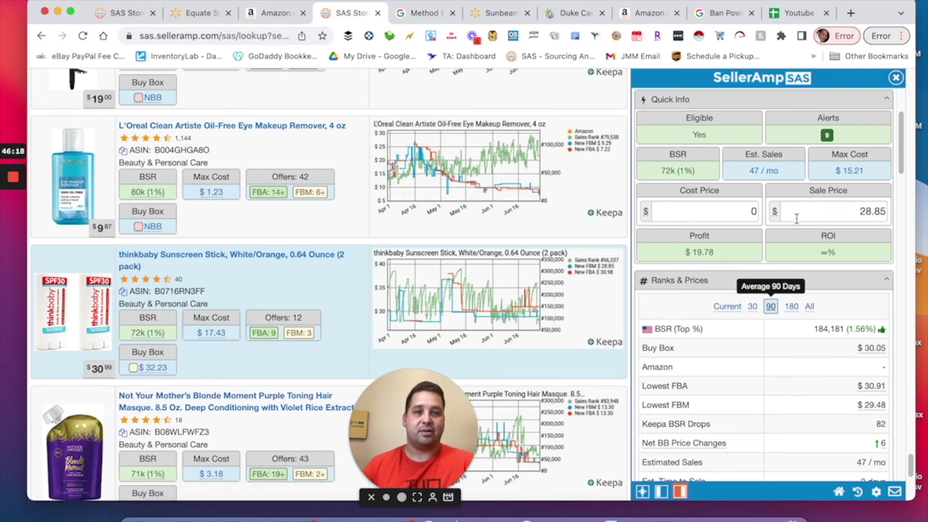
scroll(793, 246, down, 5)
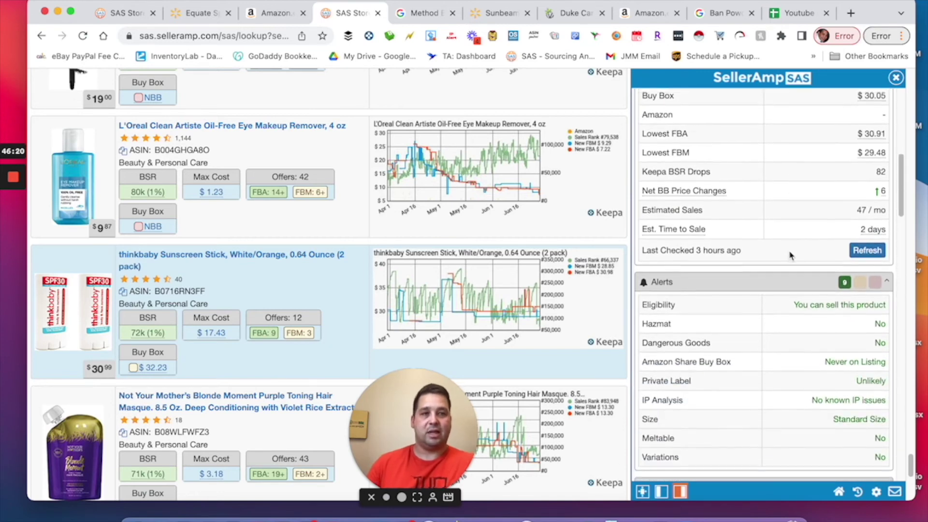
scroll(788, 258, up, 3)
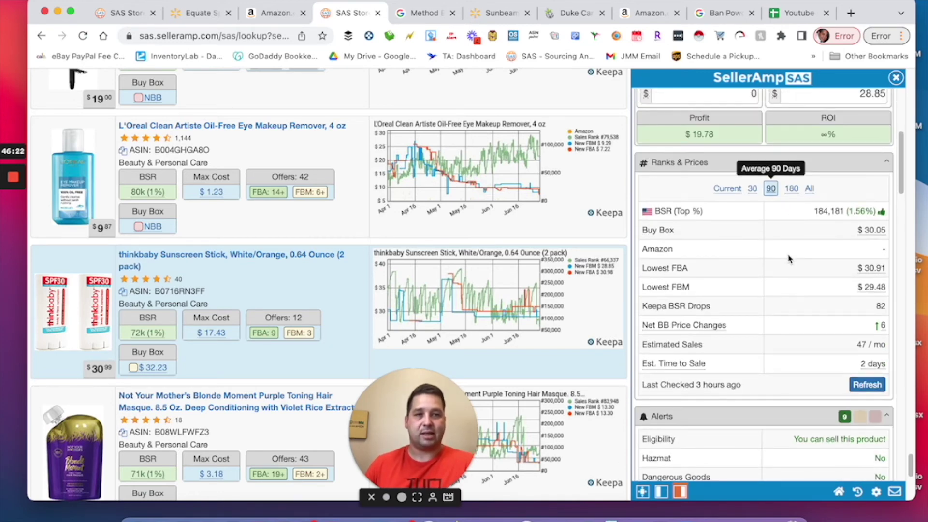
scroll(779, 267, up, 5)
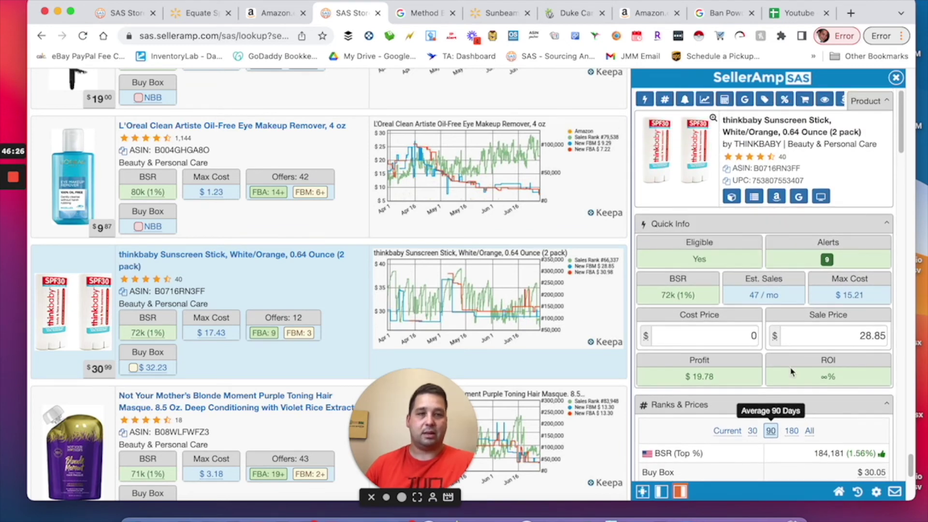
scroll(792, 371, down, 1)
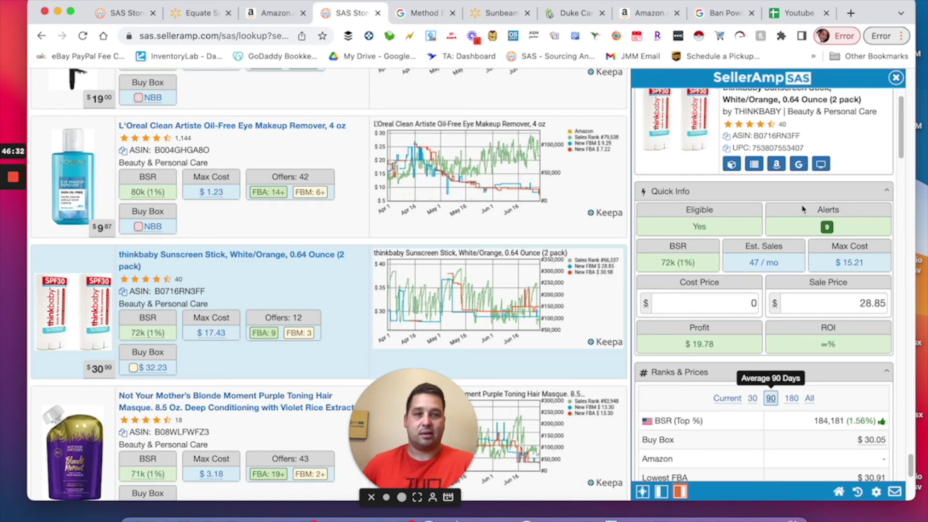
Search Google for the thinkbaby Sunscreen Stick's product title and examine the retailer results.
click(798, 165)
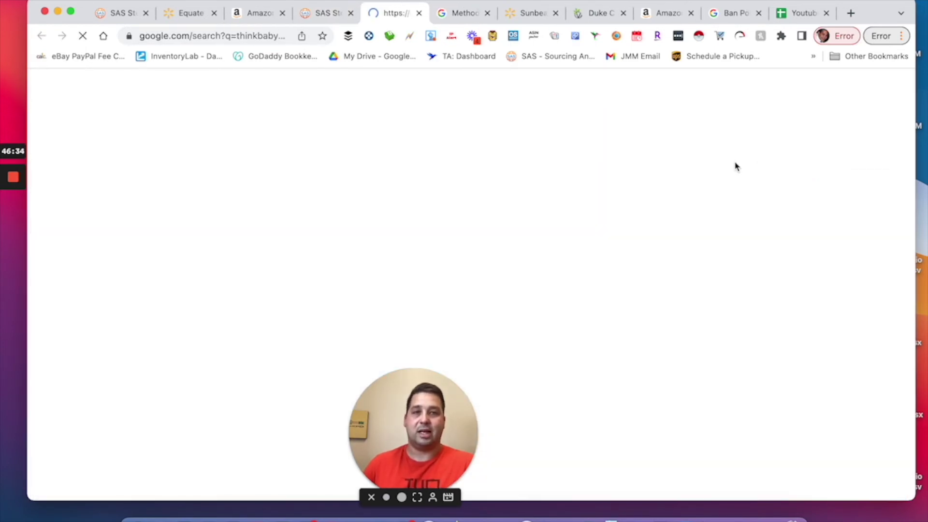
scroll(418, 196, down, 15)
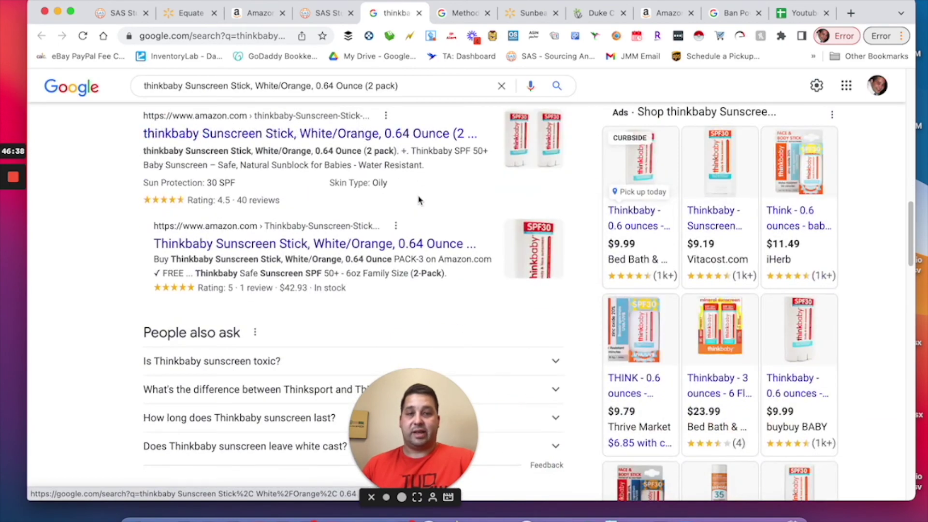
scroll(418, 200, up, 1)
scroll(416, 198, down, 5)
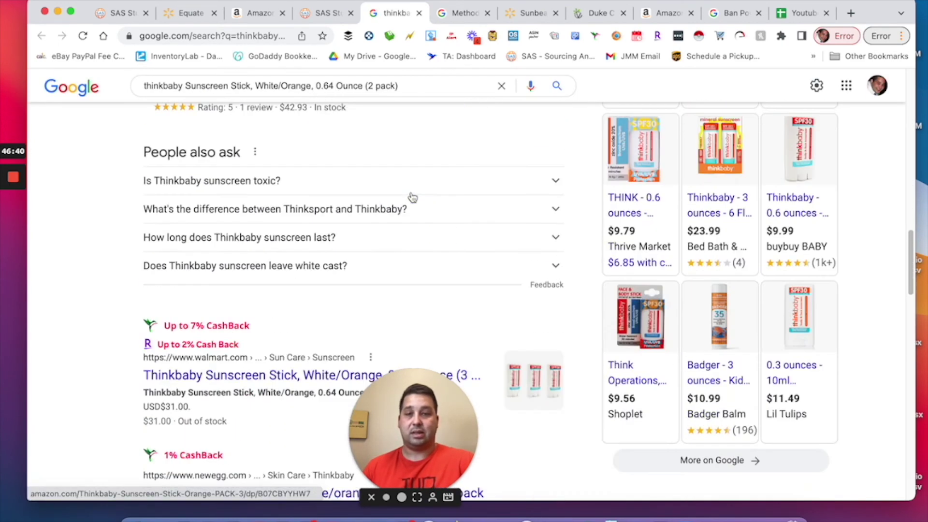
scroll(412, 199, down, 3)
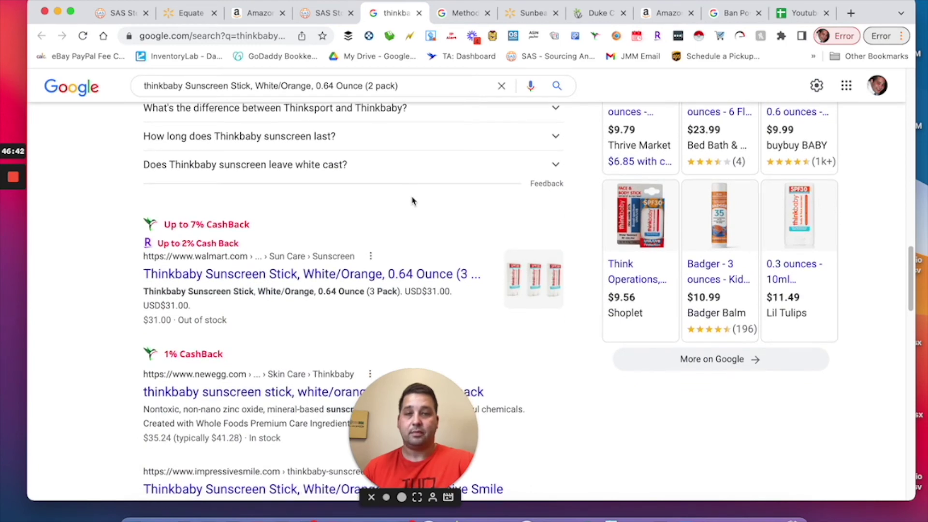
Remove "(2 pack)" from the Google query and search for "thinkbaby Sunscreen Stick, White/Orange, 0.64 Ounce".
scroll(412, 201, up, 20)
click(276, 99)
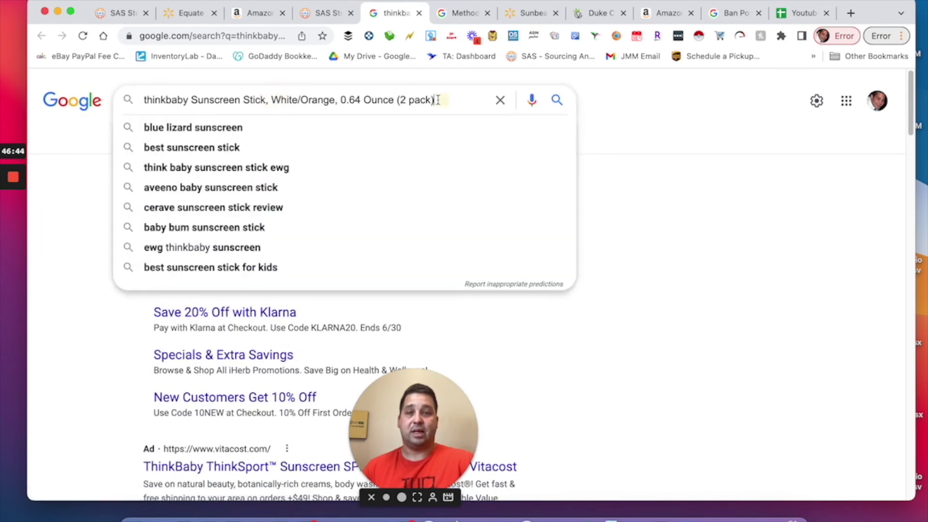
drag(443, 100, 408, 99)
key(BackSpace)
key(BackSpace)
key(BackSpace)
key(BackSpace)
key(BackSpace)
key(Return)
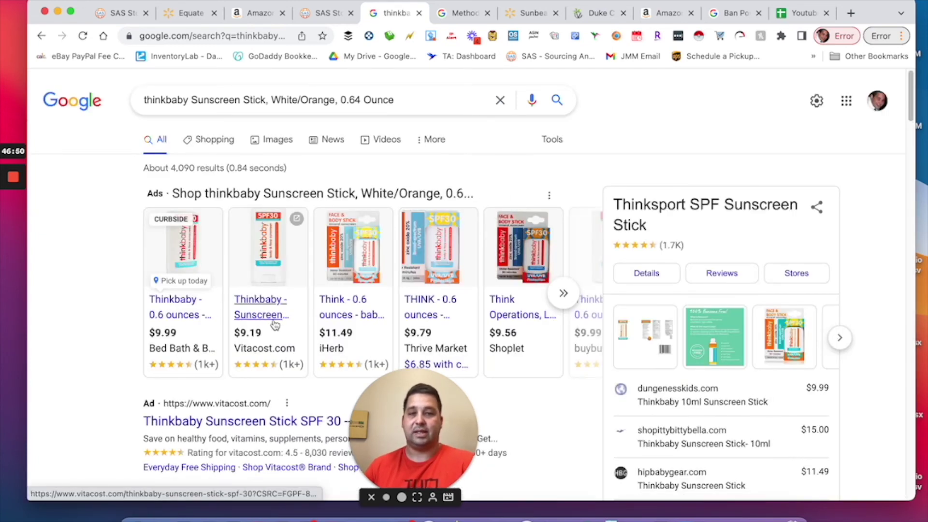
Compare retailer prices for the single sunscreen stick with the two-pack's sale price, maximum cost and profit in SellerAmp.
mouse_move(267, 317)
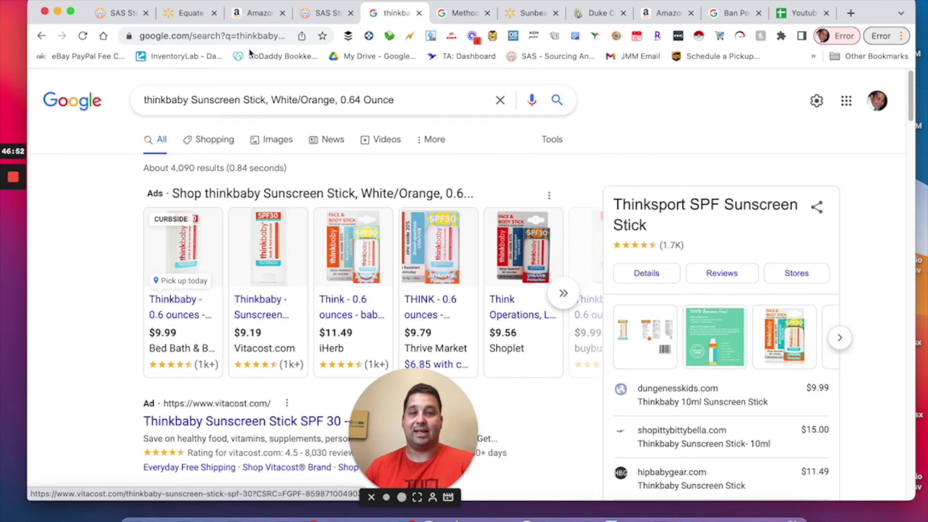
click(305, 20)
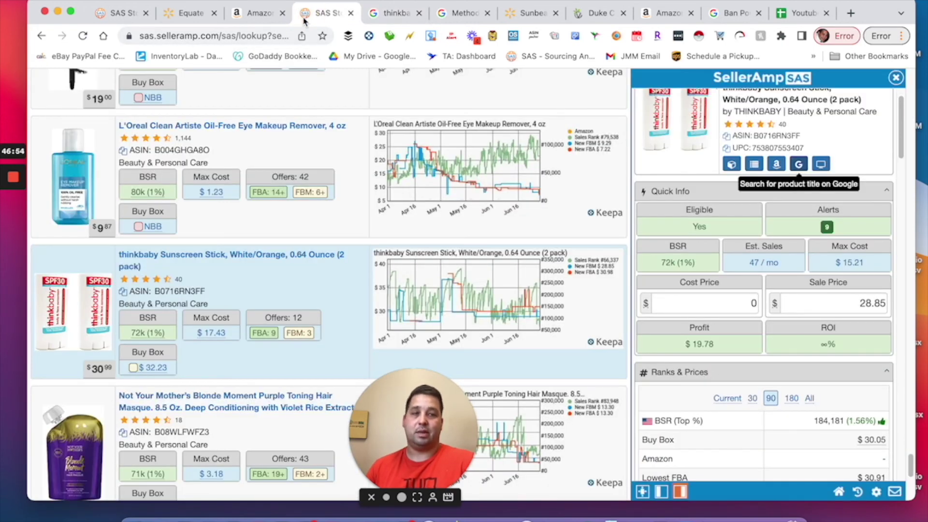
click(401, 13)
mouse_move(209, 310)
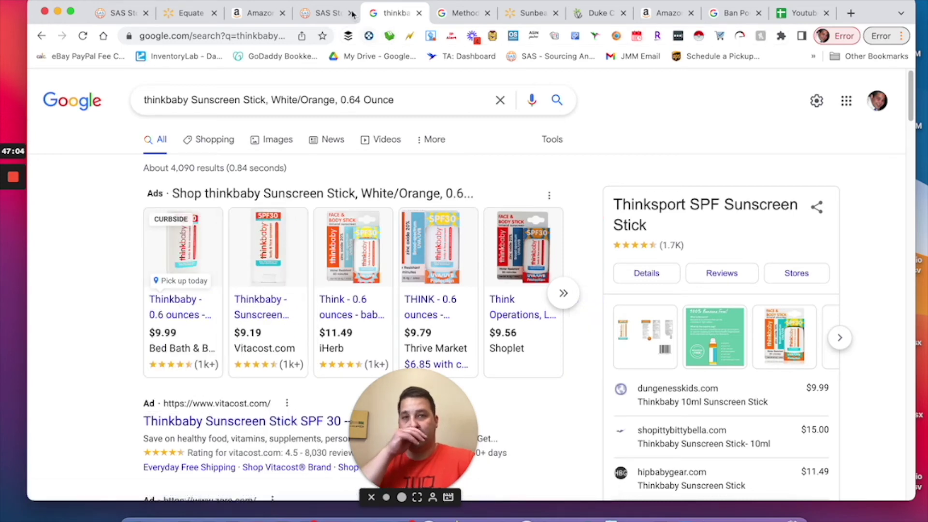
click(331, 14)
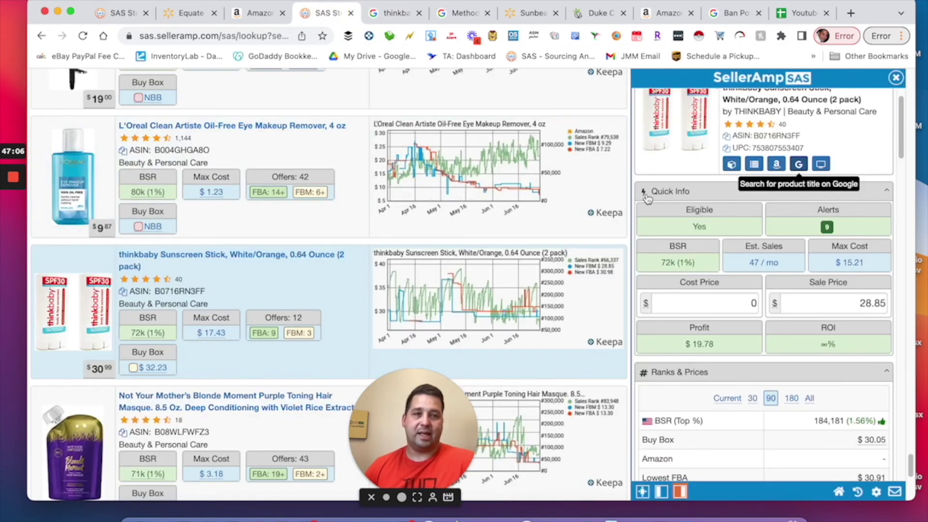
Recheck the single sunscreen stick's Google retailer prices and return to its two-pack entry in SellerAmp.
click(255, 19)
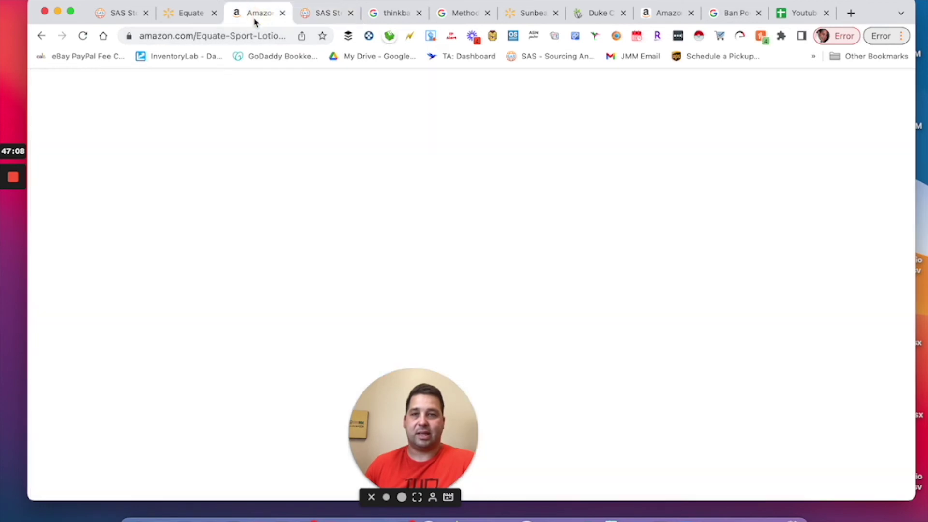
click(328, 14)
click(367, 14)
mouse_move(274, 338)
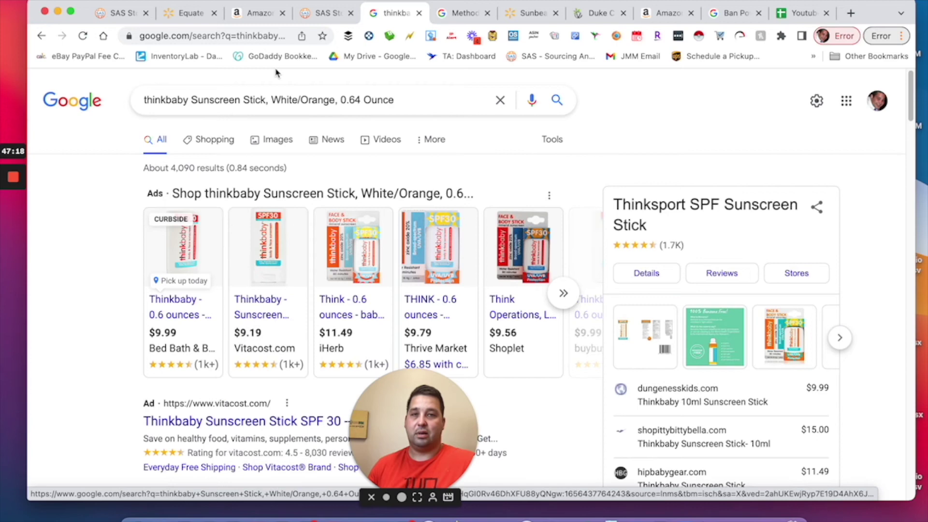
click(319, 17)
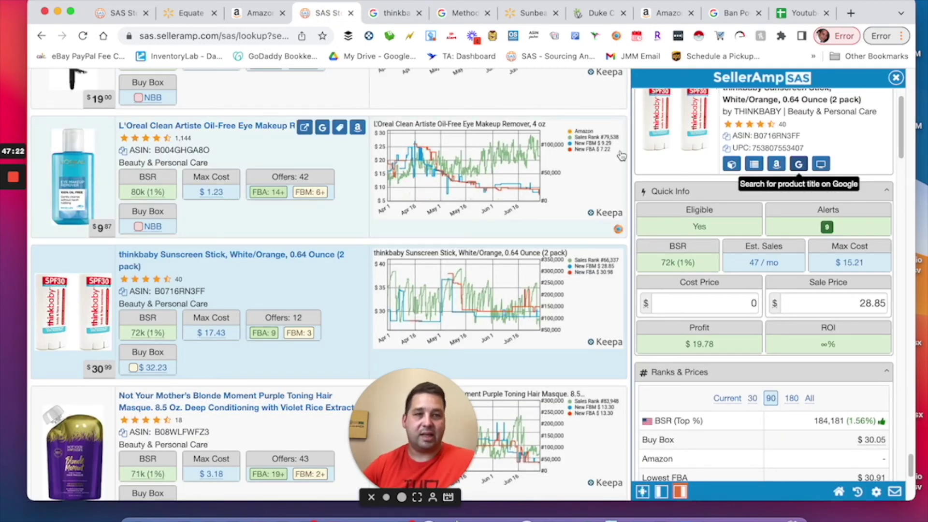
Open the sunscreen two-pack's Amazon page and examine its one-year Keepa price, rank and offer history and SellerAmp profit figures.
click(777, 165)
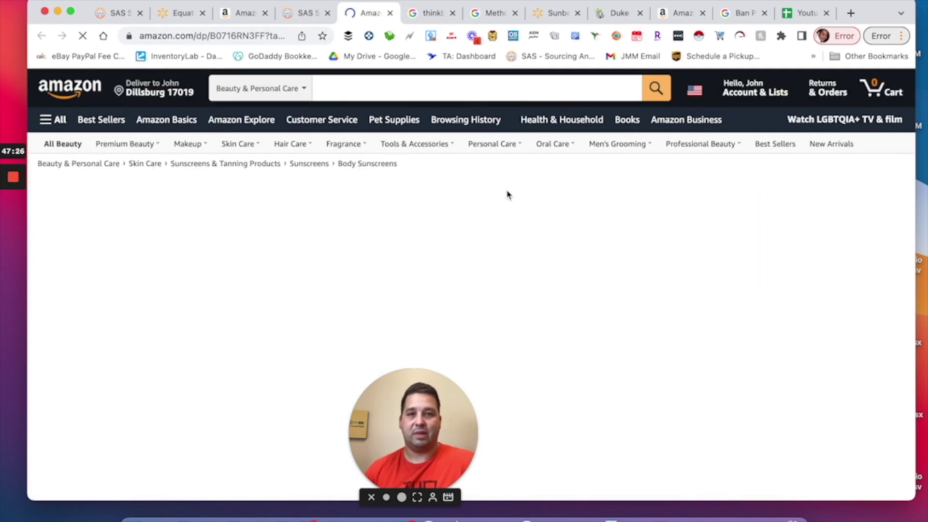
scroll(518, 209, down, 1)
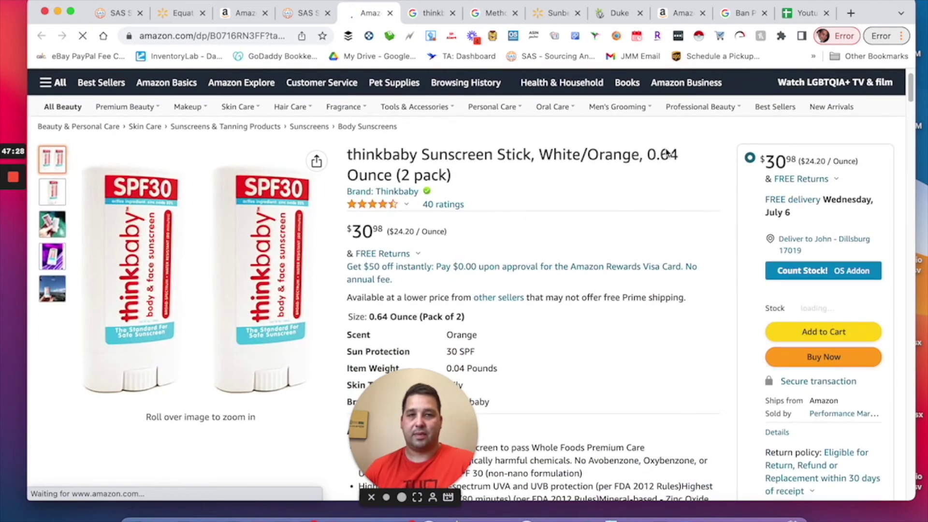
scroll(449, 253, down, 4)
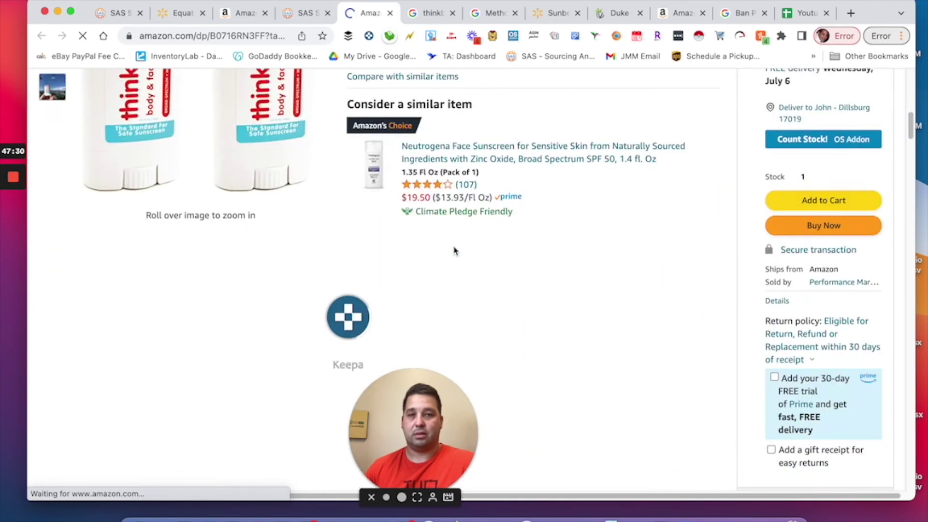
scroll(454, 251, down, 3)
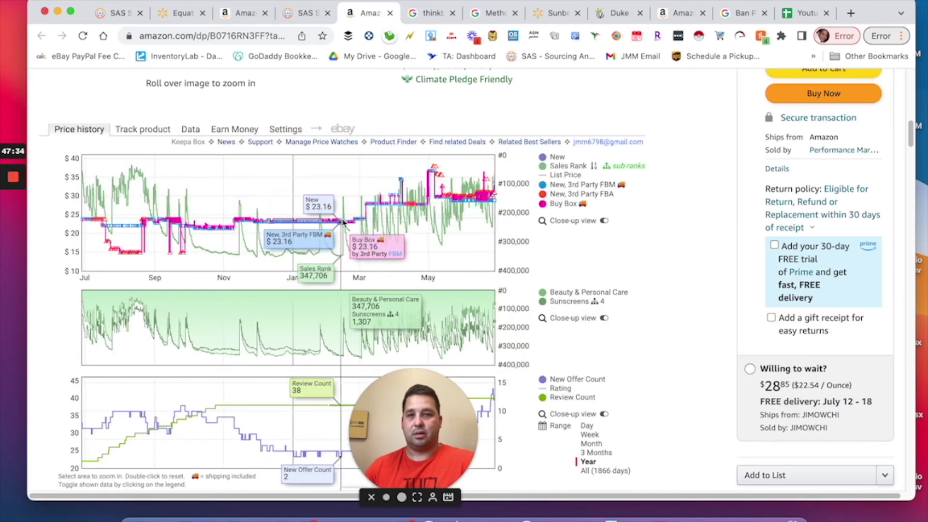
scroll(449, 234, down, 2)
scroll(449, 234, down, 1)
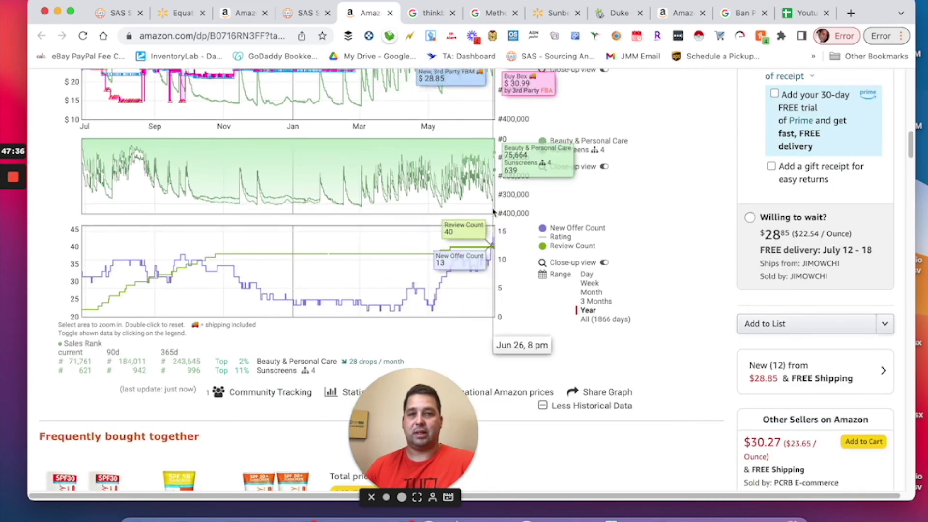
scroll(444, 271, up, 1)
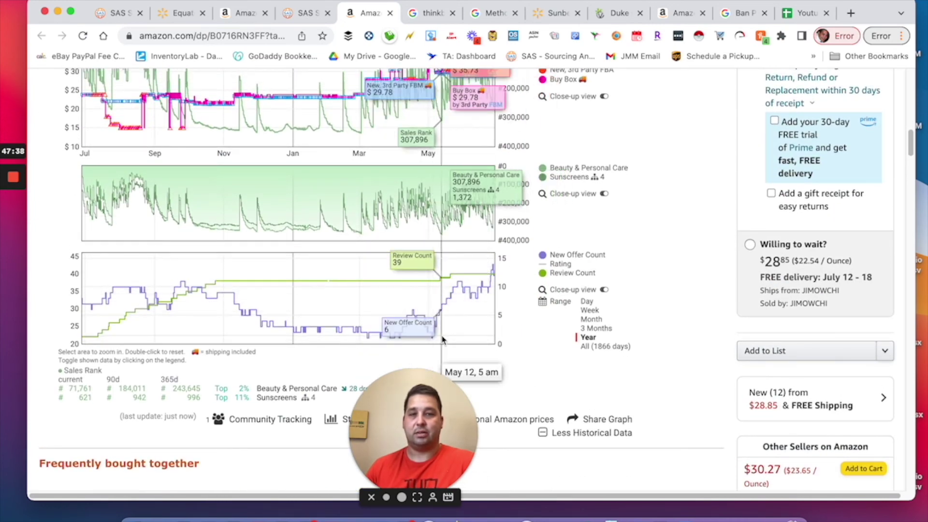
scroll(441, 336, up, 1)
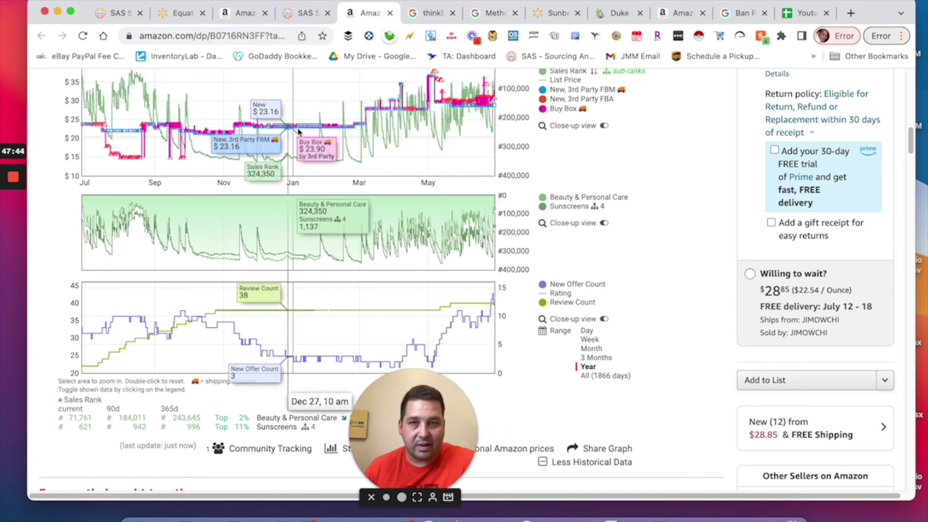
scroll(494, 111, up, 1)
scroll(406, 102, up, 3)
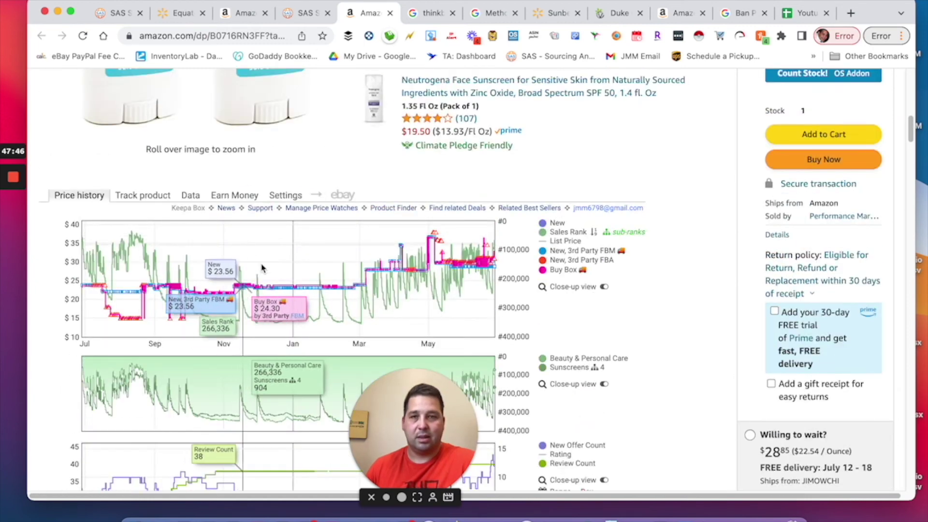
scroll(678, 221, up, 5)
scroll(679, 220, up, 8)
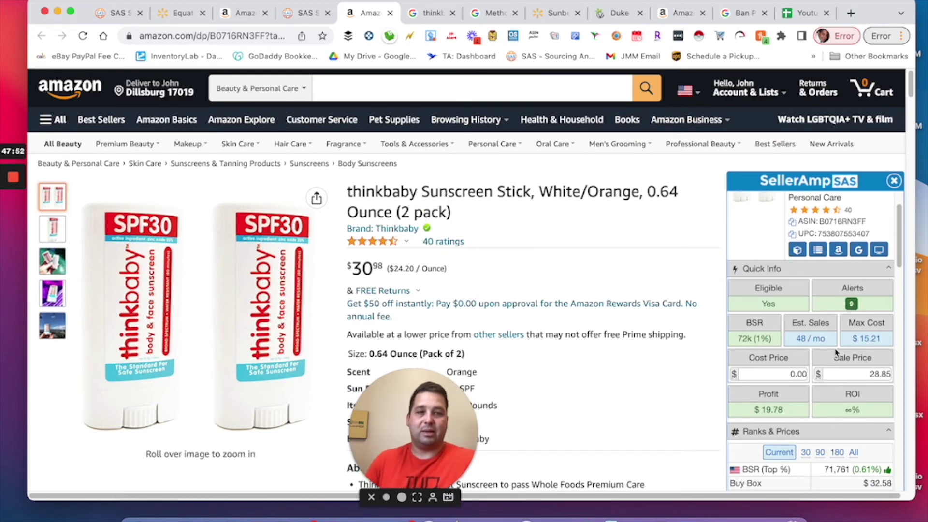
Return to the SellerAmp storefront list, close the sunscreen stick's product details and load more products.
click(319, 18)
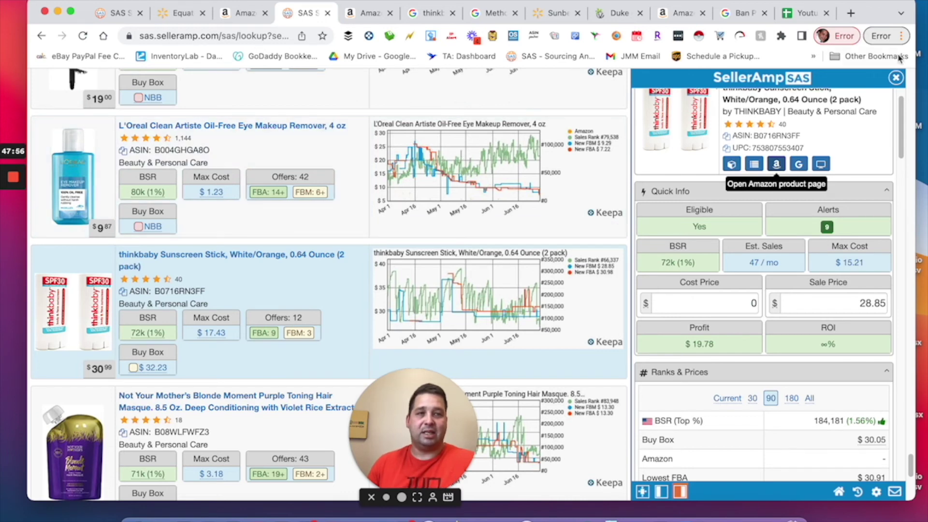
click(896, 79)
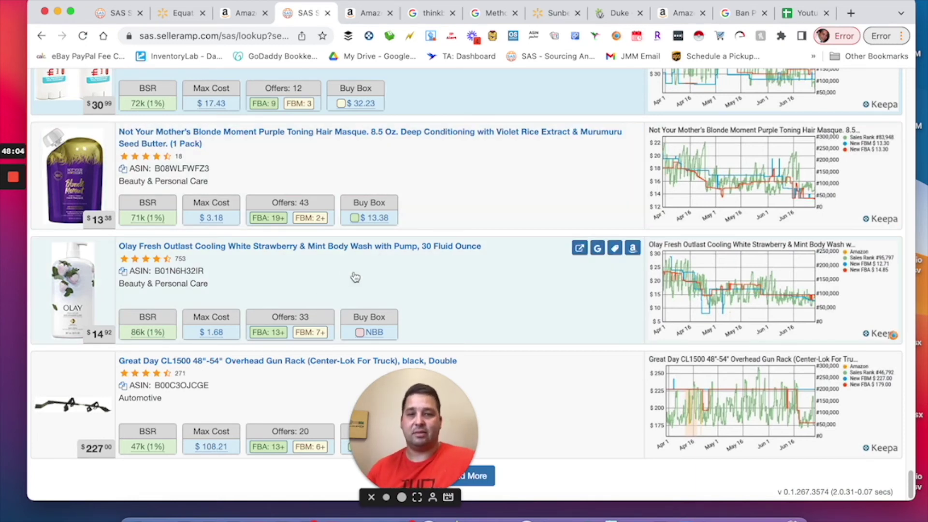
drag(456, 402, 140, 397)
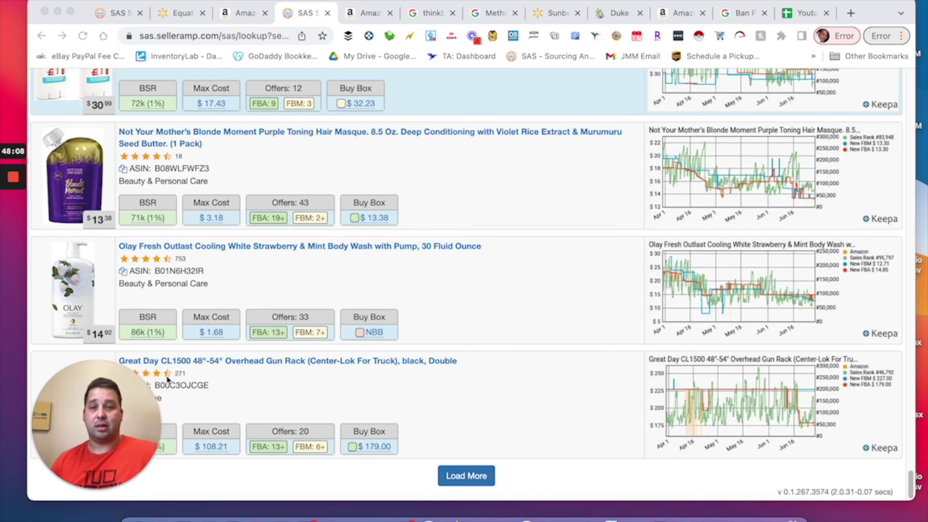
click(460, 475)
click(460, 475)
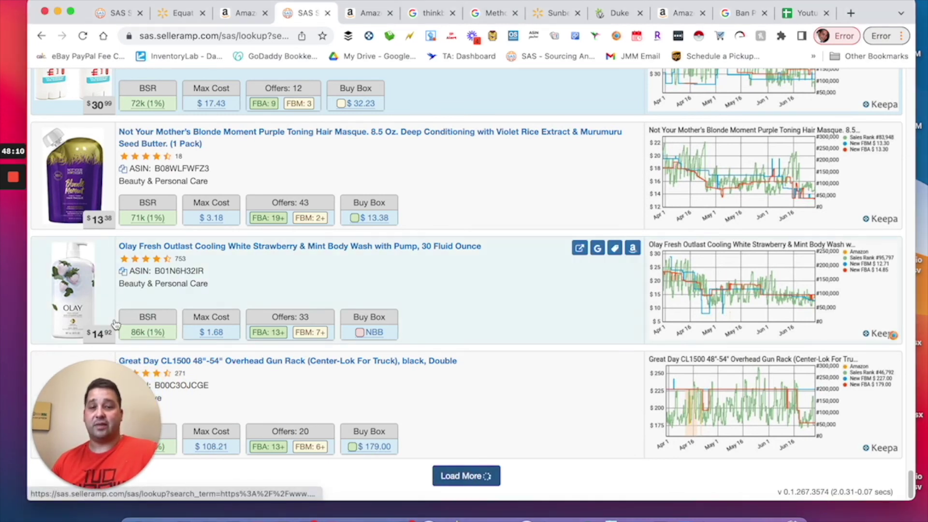
drag(133, 397, 691, 410)
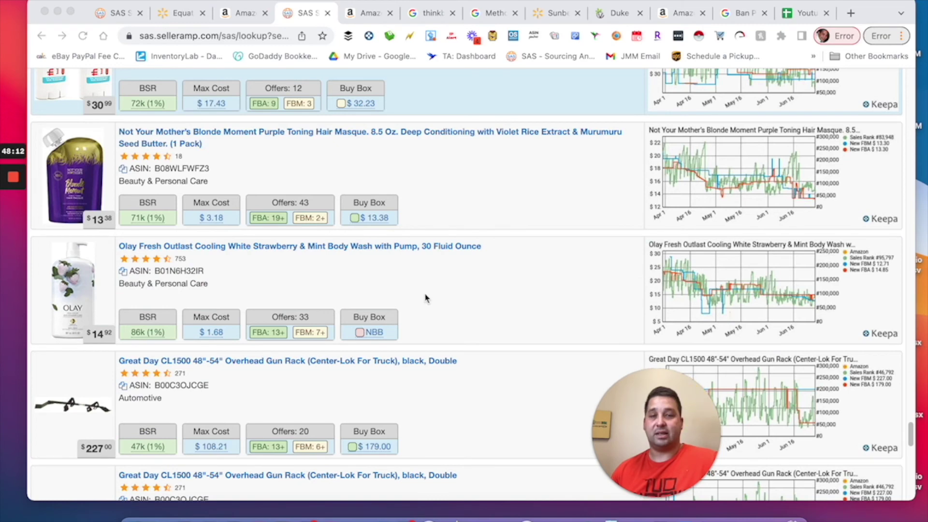
Review the newly loaded storefront products for ranks, maximum costs, offers and price charts.
scroll(426, 298, down, 5)
scroll(442, 295, down, 2)
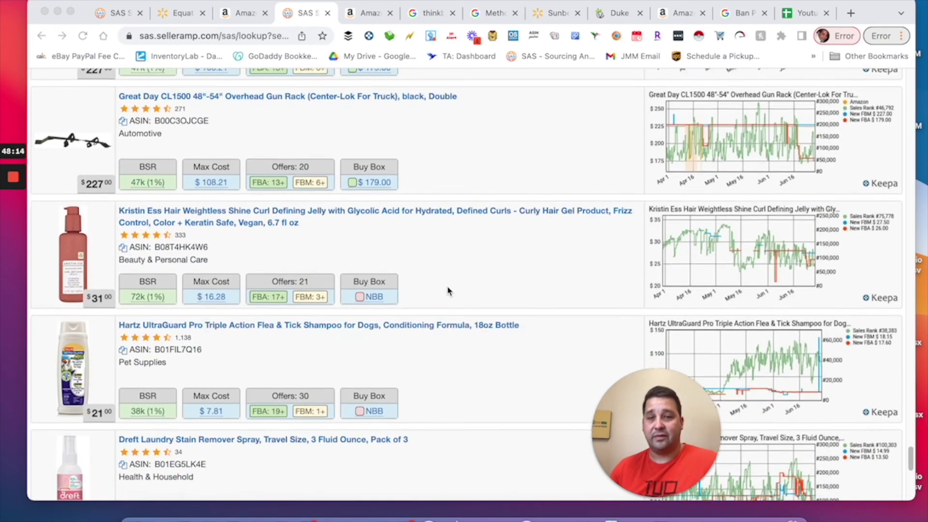
scroll(447, 291, down, 1)
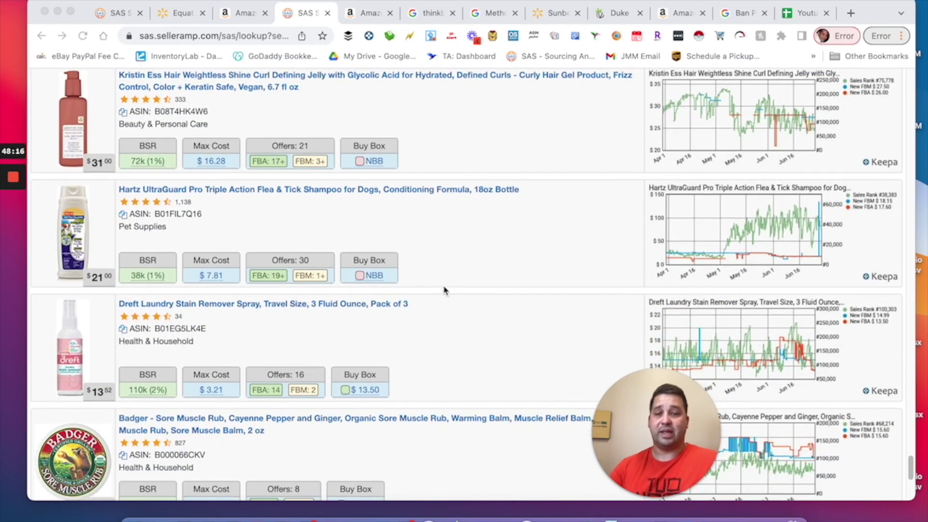
scroll(450, 282, down, 2)
scroll(462, 285, down, 4)
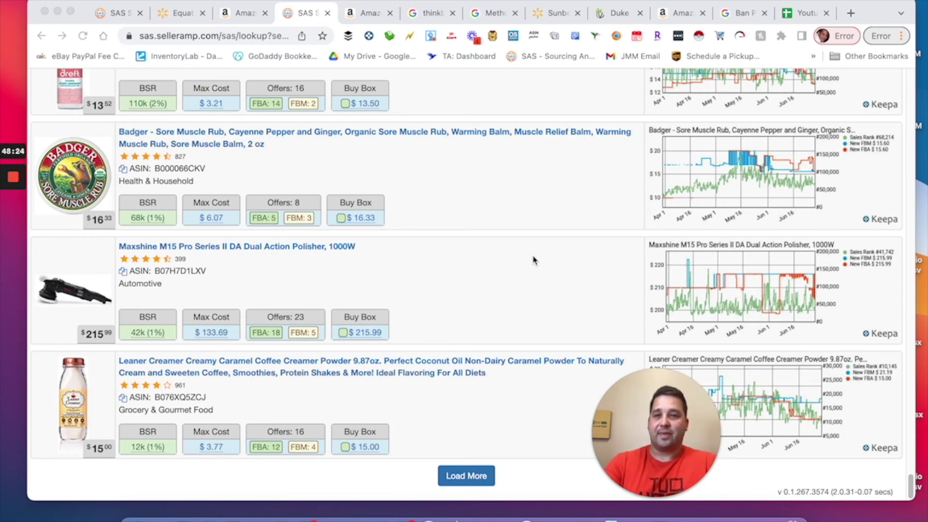
Open the Badger Sore Muscle Rub's SellerAmp details and check its eligibility, alerts, estimated sales and profit.
click(533, 183)
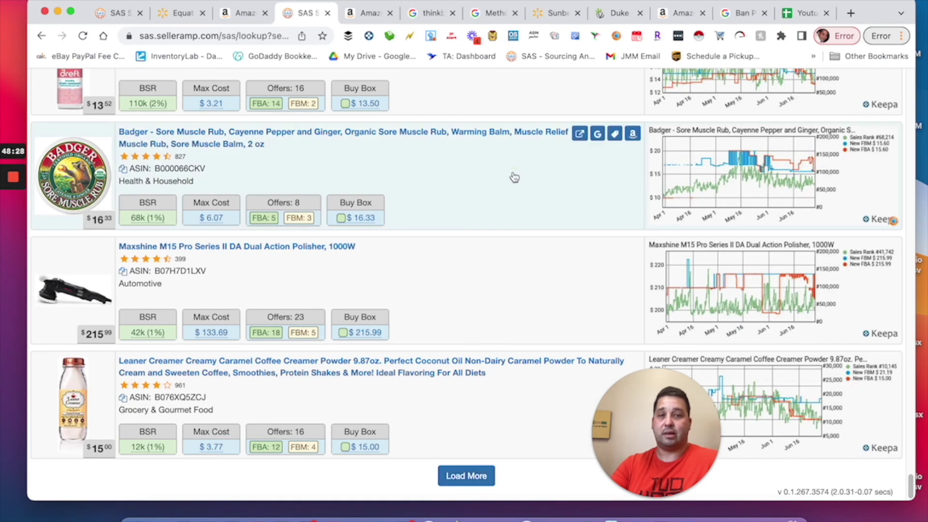
click(514, 176)
drag(657, 389, 436, 371)
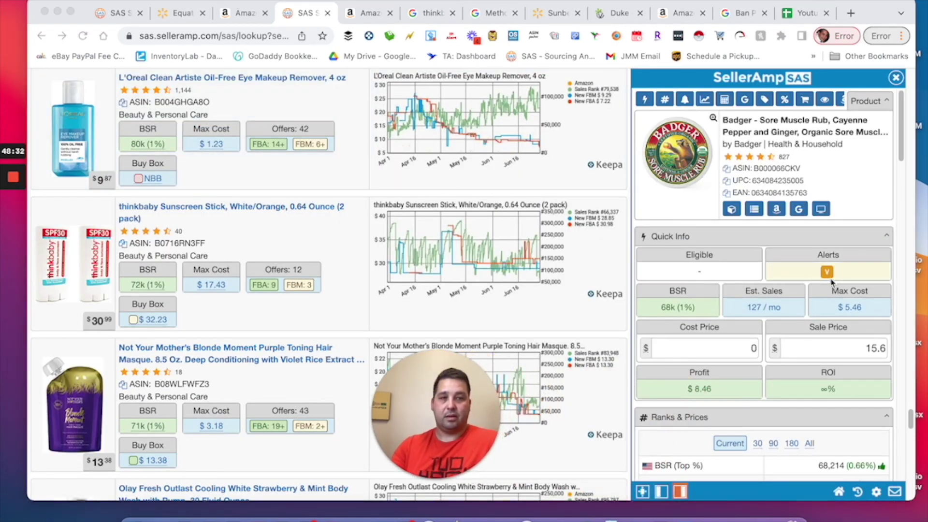
Search Google for the Badger Sore Muscle Rub's product title, compare retailer prices and open iHerb's 2 oz listing.
click(800, 211)
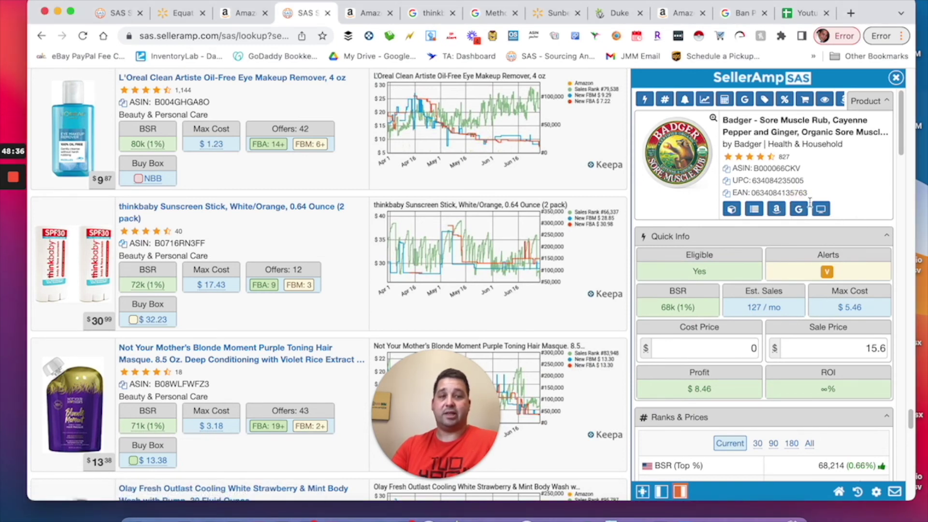
click(799, 211)
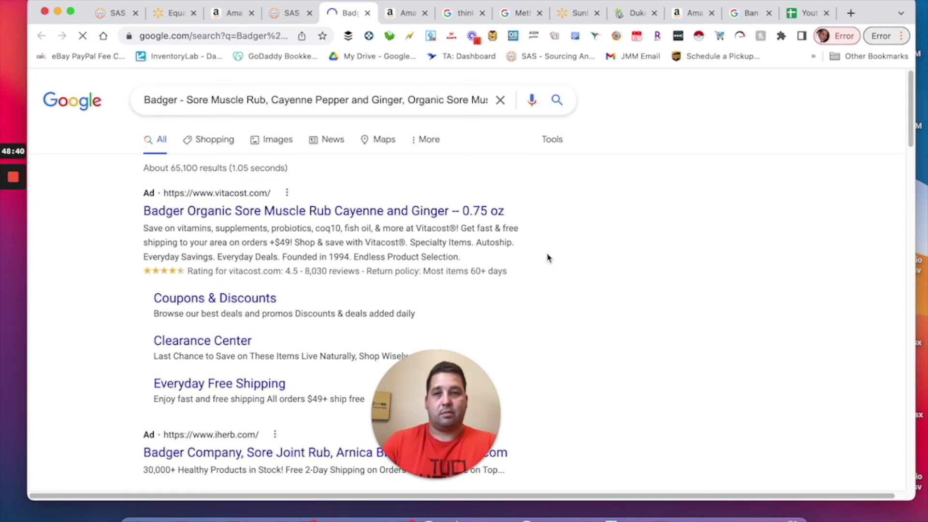
scroll(560, 259, down, 3)
scroll(565, 260, down, 12)
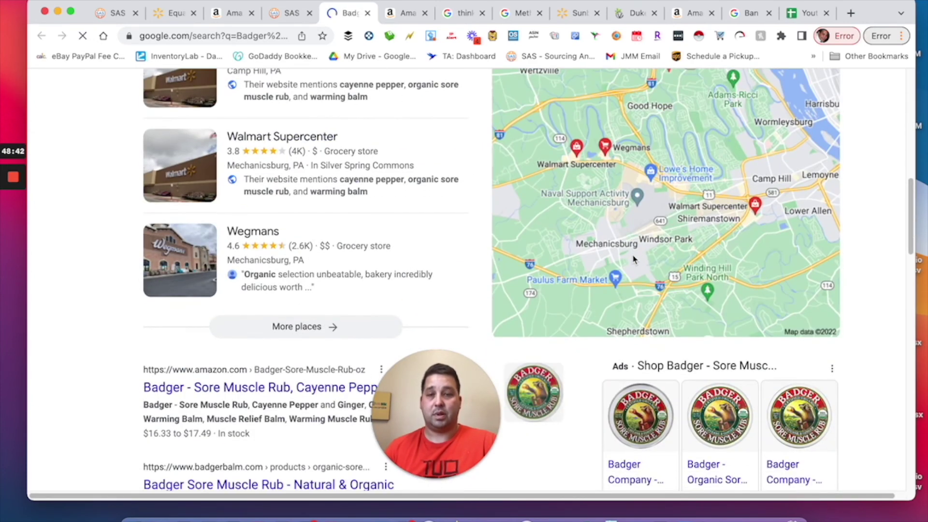
scroll(633, 260, down, 5)
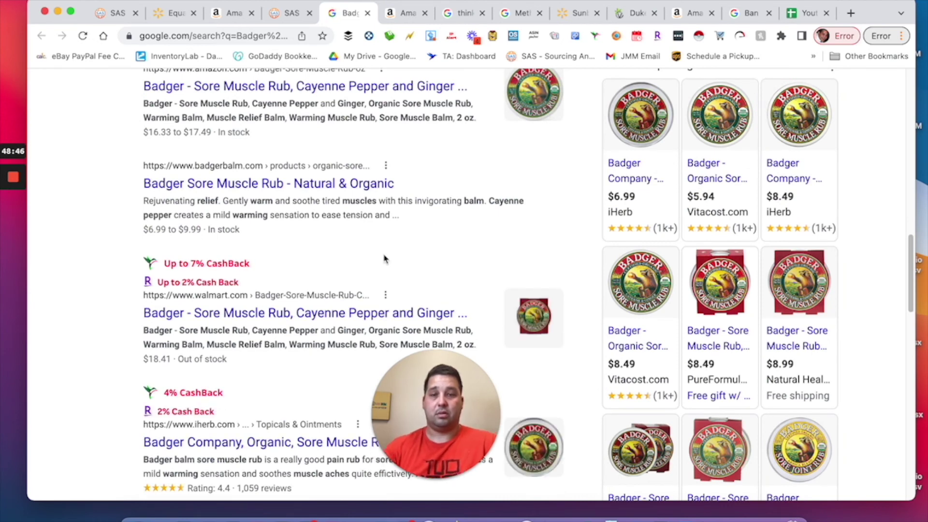
scroll(377, 264, down, 5)
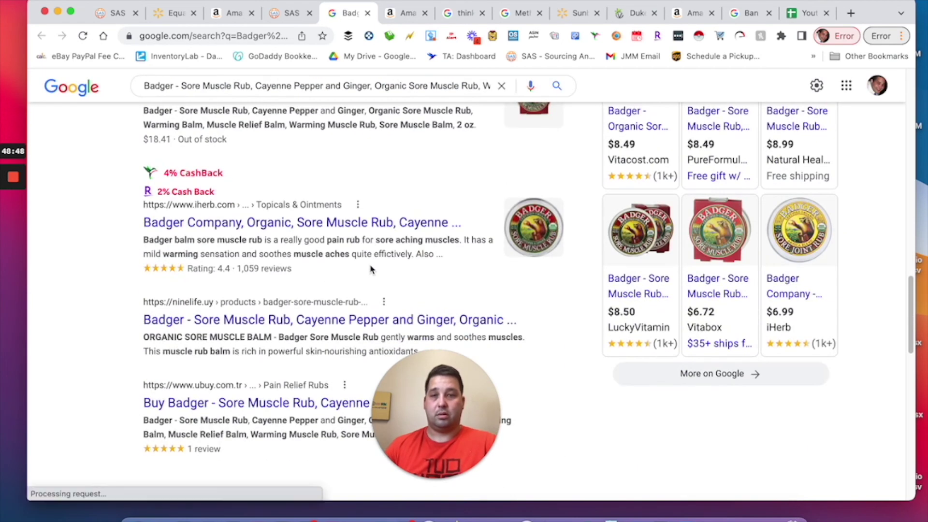
scroll(371, 270, down, 1)
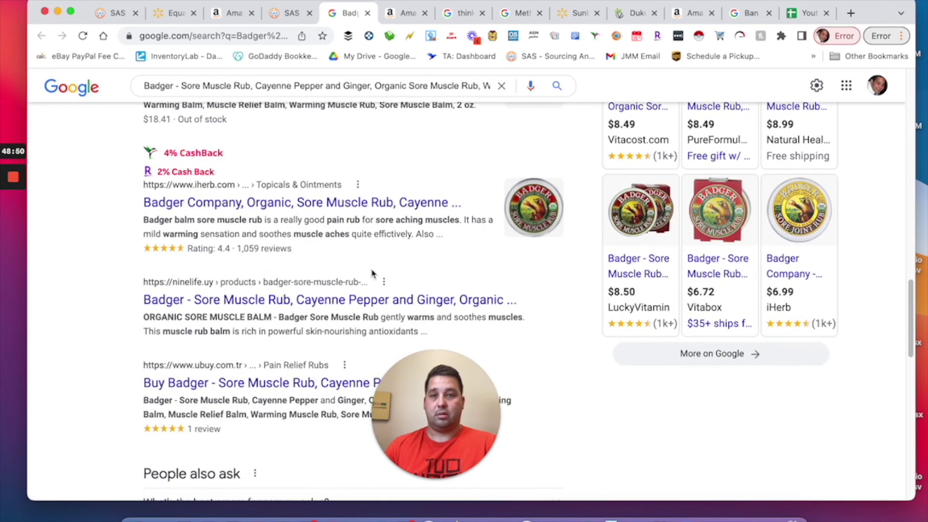
click(293, 205)
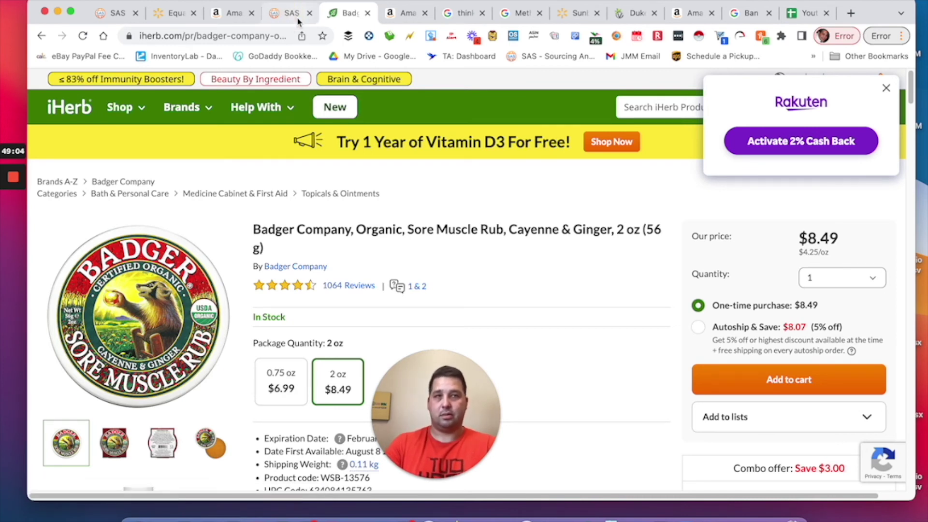
Compare iHerb's price with the muscle rub's SellerAmp figures and rerun its Google title search to recheck retailers.
click(300, 14)
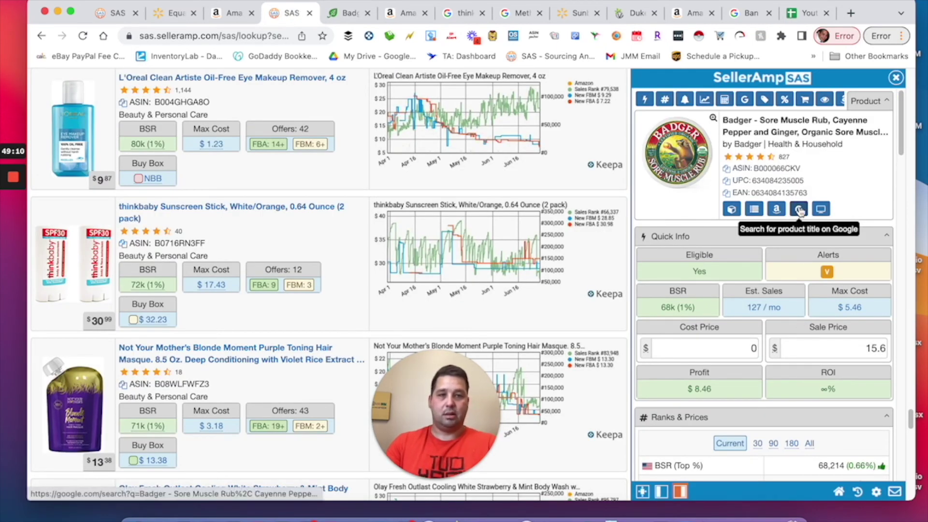
click(800, 210)
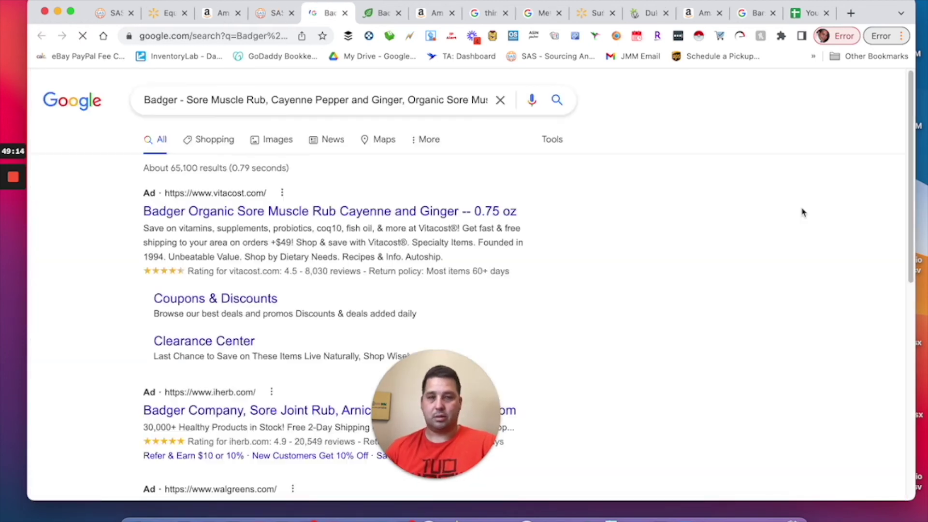
scroll(378, 251, down, 5)
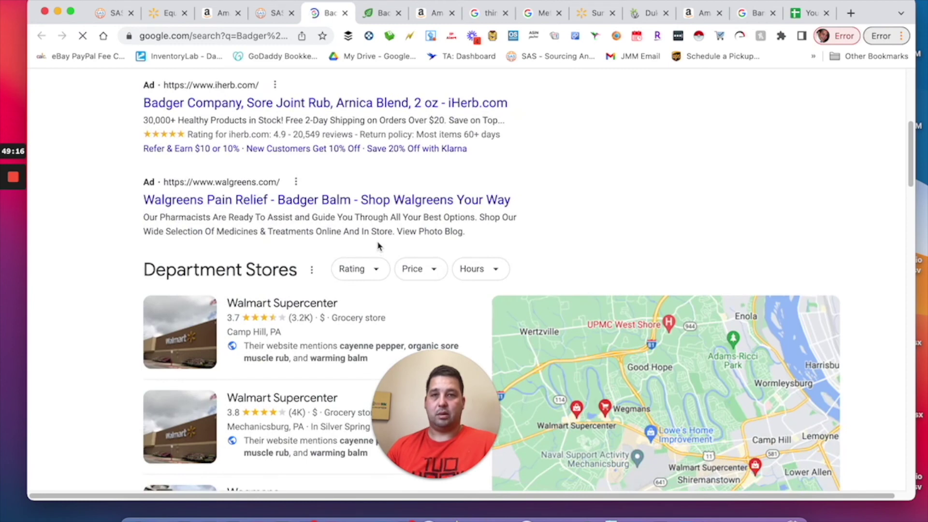
click(279, 14)
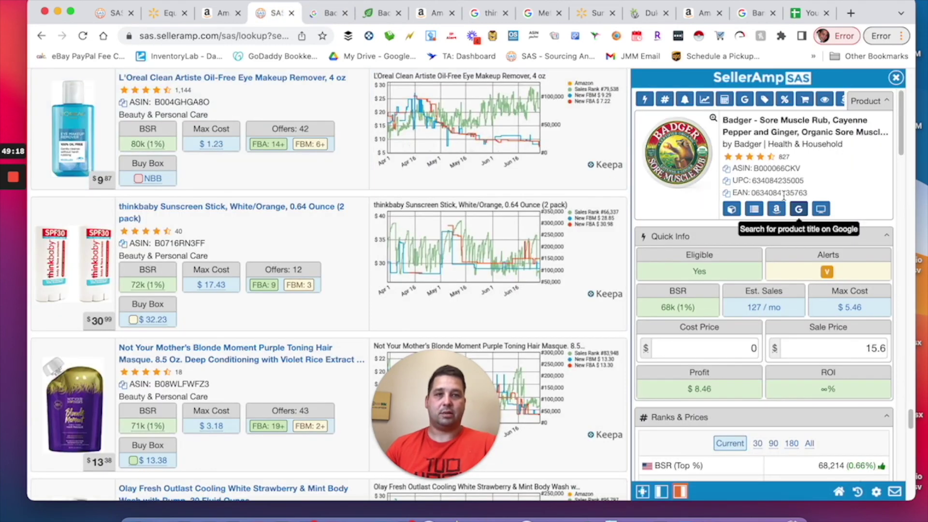
Open the Badger Sore Muscle Rub's Amazon listing, check its current sellers and offers, and dismiss the Vitacost savings offer.
click(777, 210)
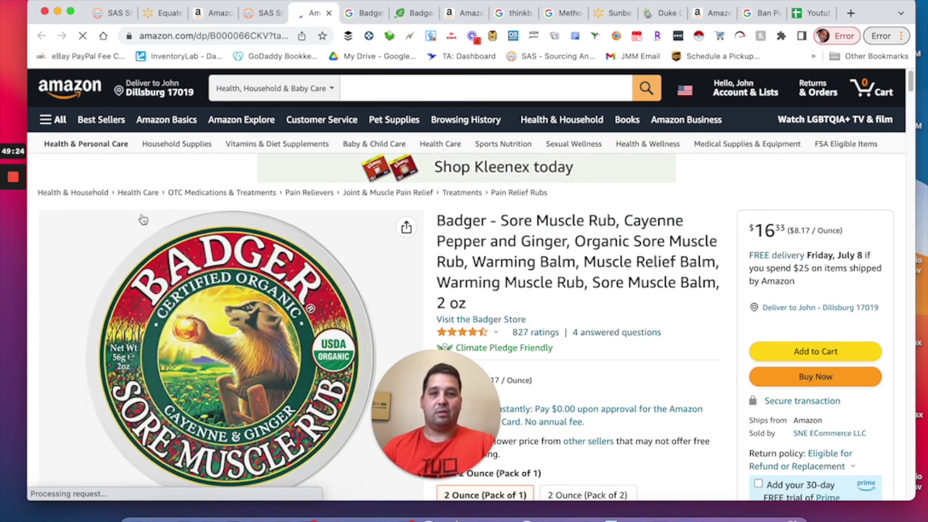
scroll(396, 269, down, 10)
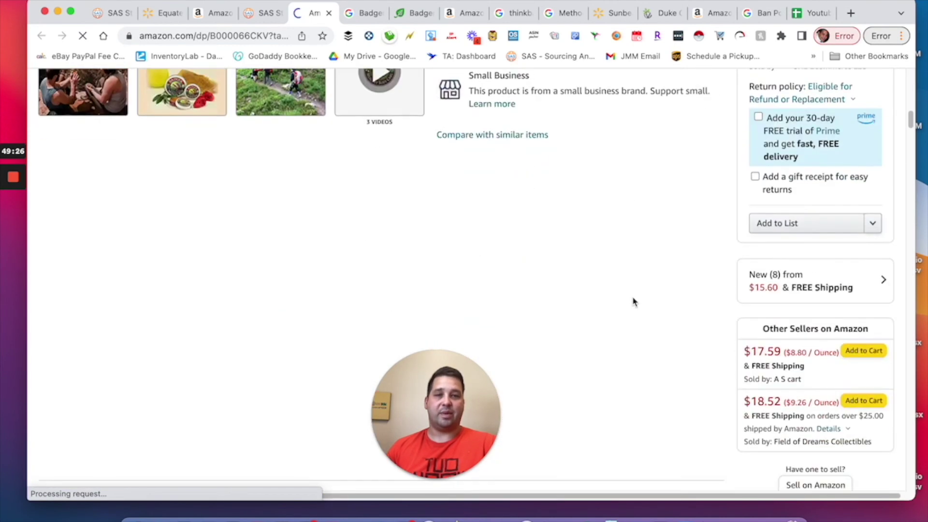
scroll(565, 310, up, 3)
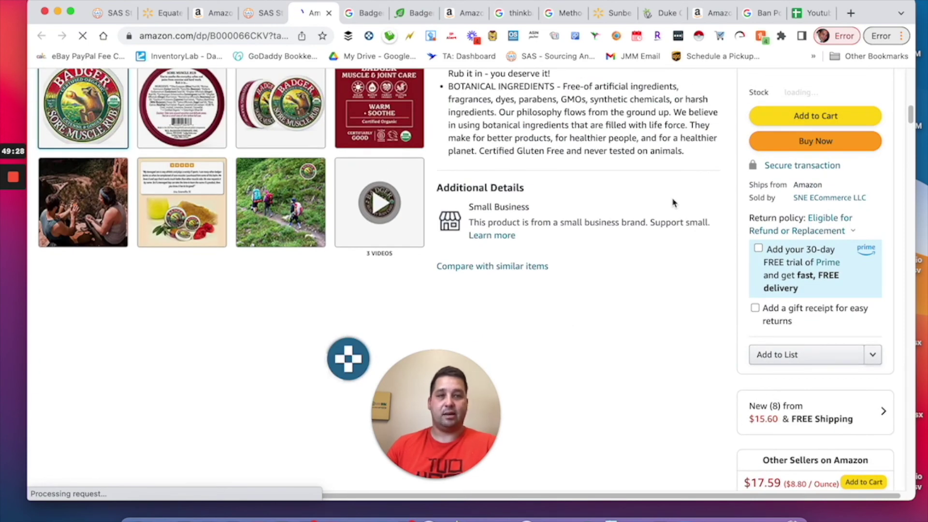
scroll(624, 218, up, 3)
scroll(555, 227, down, 6)
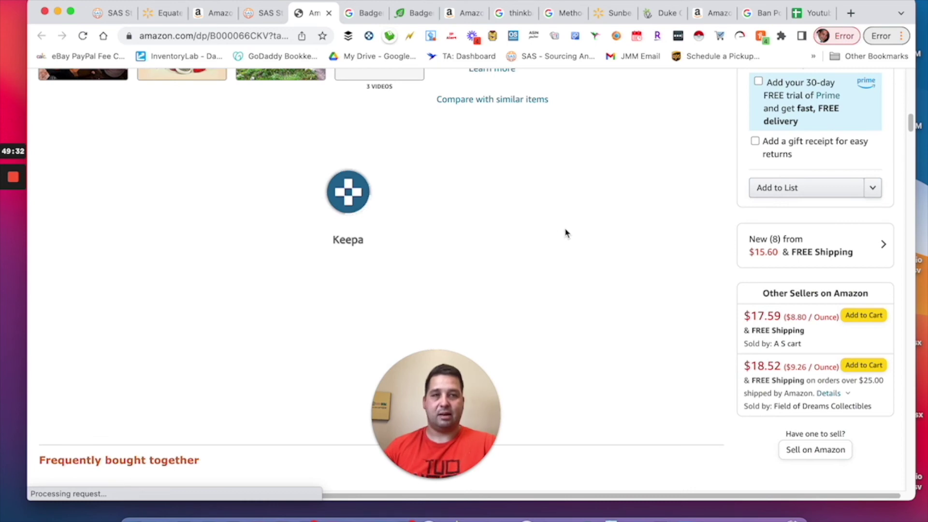
scroll(566, 231, down, 3)
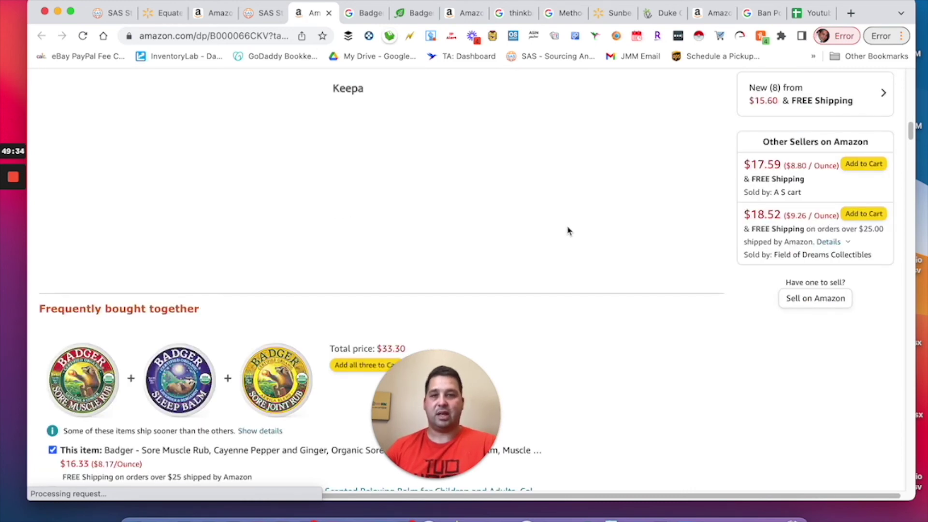
scroll(646, 224, up, 7)
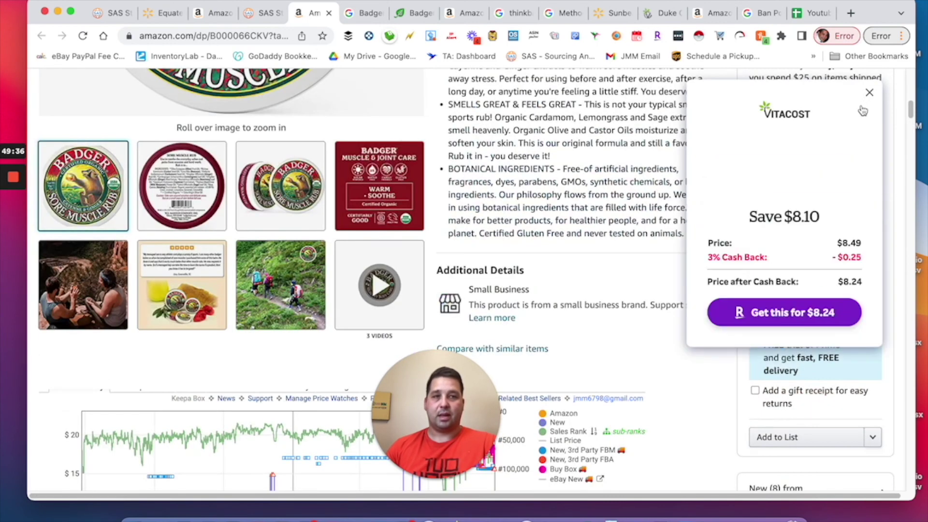
click(869, 92)
Examine the Badger listing's Keepa history for price, sales rank and offer count, and close the listing.
scroll(550, 302, down, 7)
scroll(549, 303, down, 1)
scroll(386, 169, up, 2)
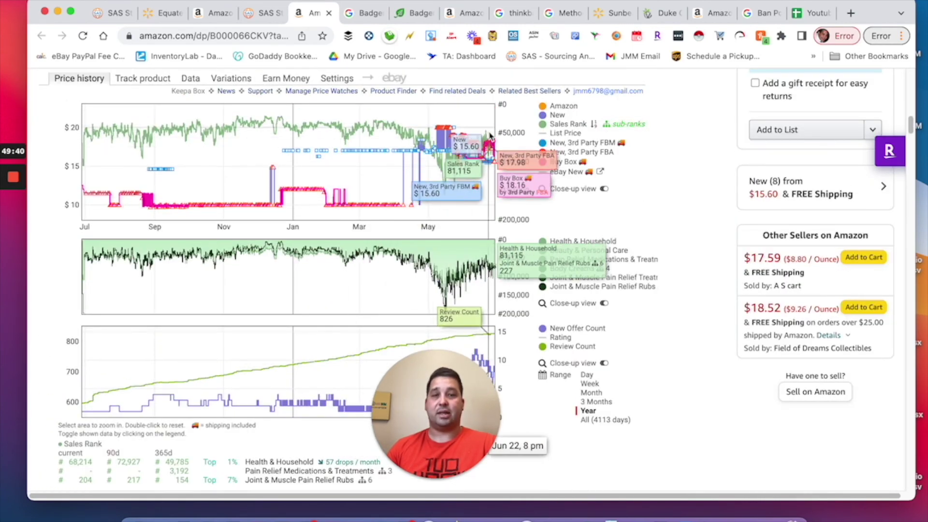
scroll(425, 203, down, 3)
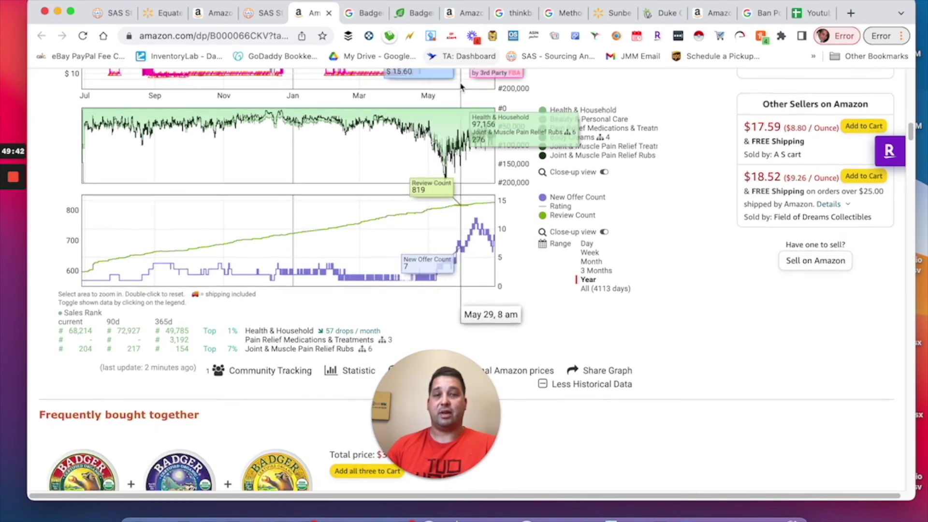
scroll(461, 86, up, 9)
click(330, 14)
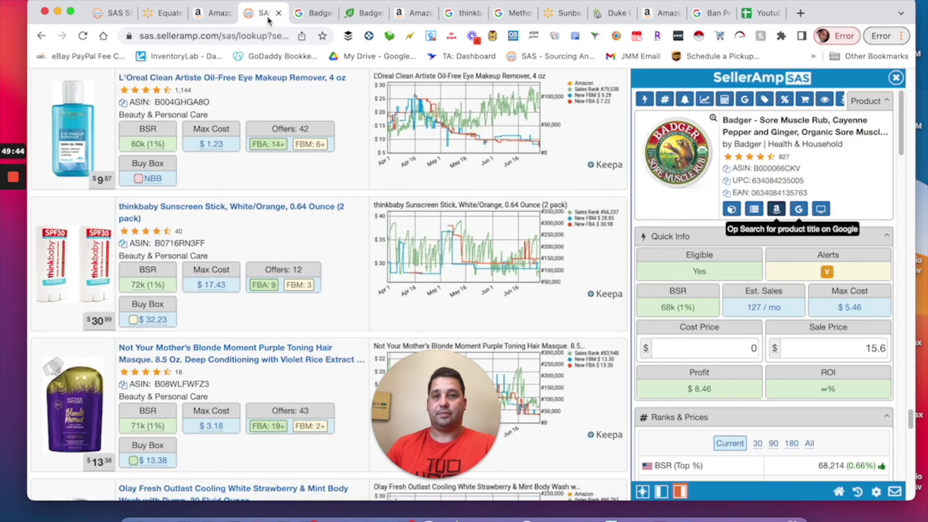
Review the storefront products after the Badger search and close the SellerAmp product details to widen the list.
scroll(324, 330, down, 8)
drag(467, 378, 124, 376)
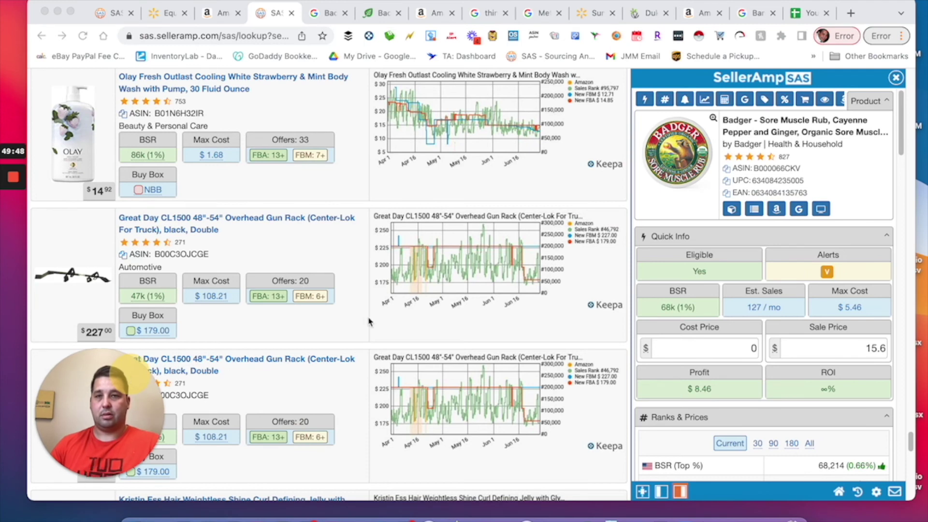
scroll(380, 322, down, 8)
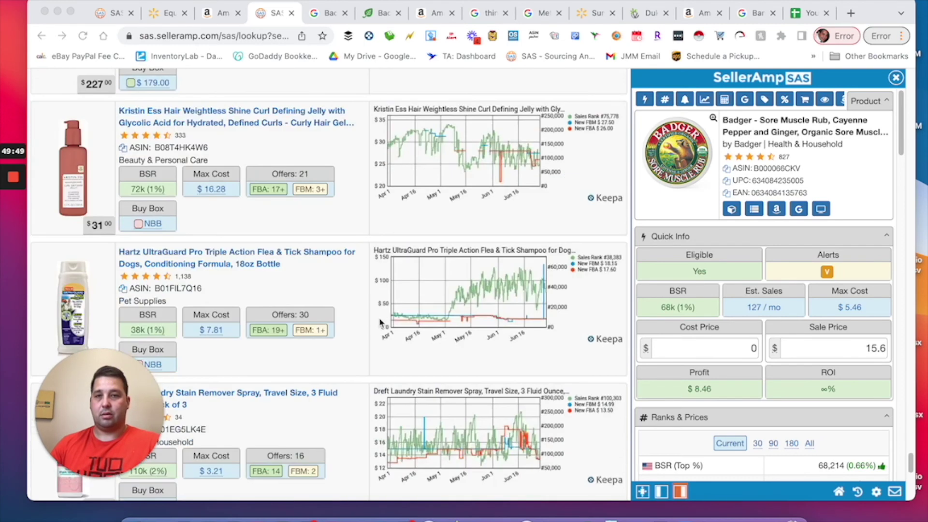
click(896, 77)
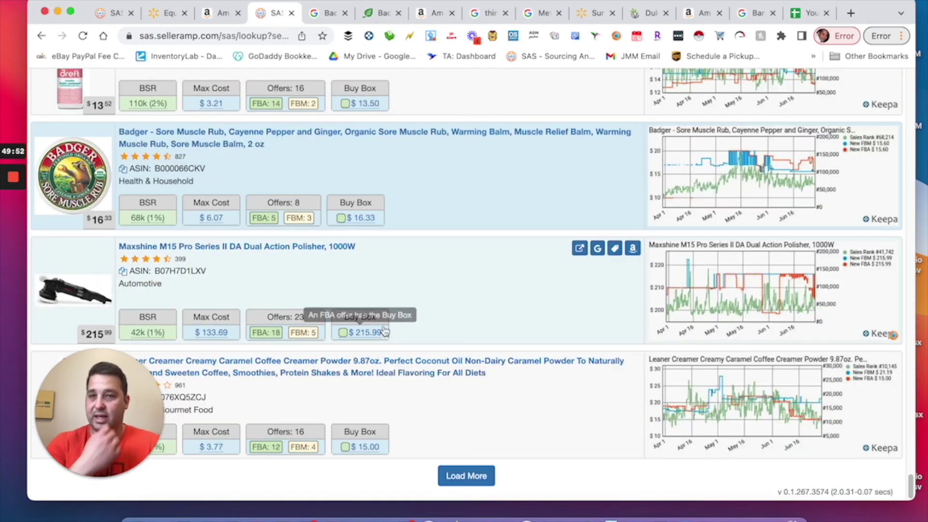
Open the Maxshine M15 Pro polisher's SellerAmp details, compare its retailer prices through a Google title search and close the search.
click(415, 284)
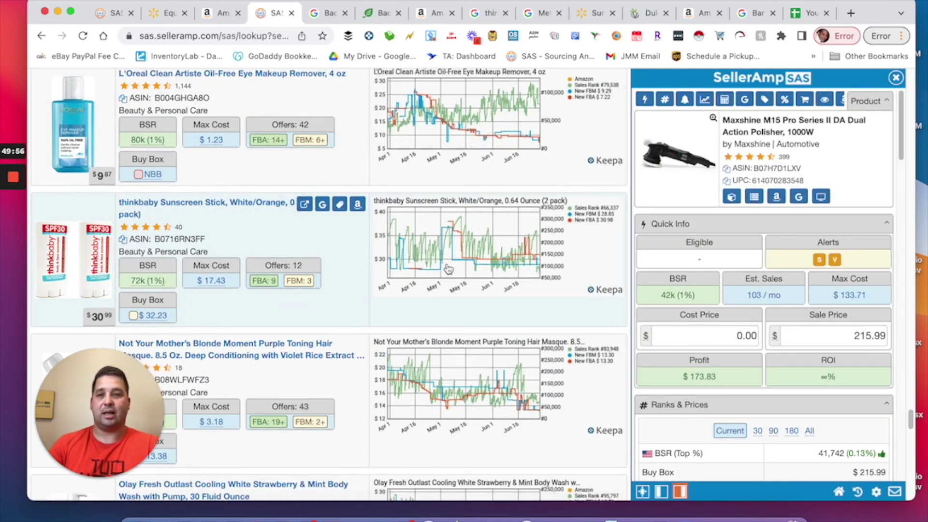
scroll(411, 262, down, 10)
scroll(455, 271, down, 5)
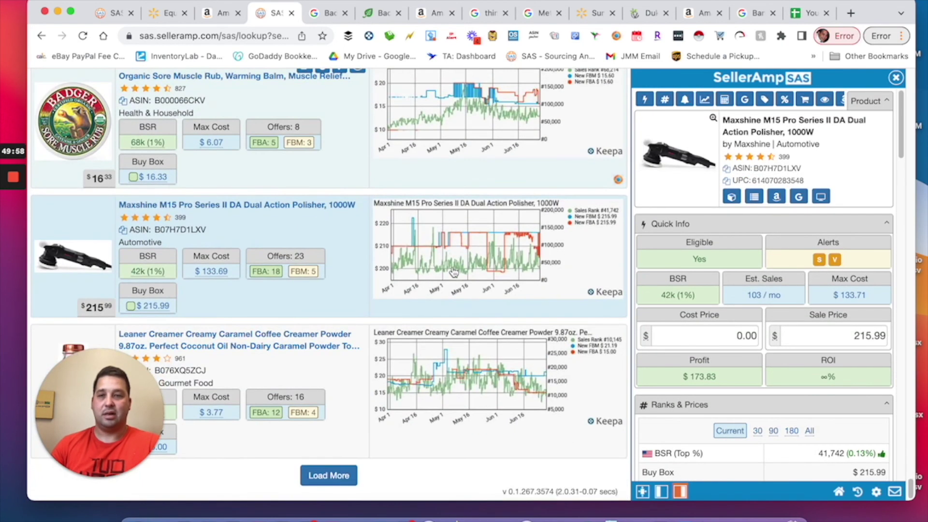
scroll(440, 290, up, 4)
scroll(440, 290, down, 5)
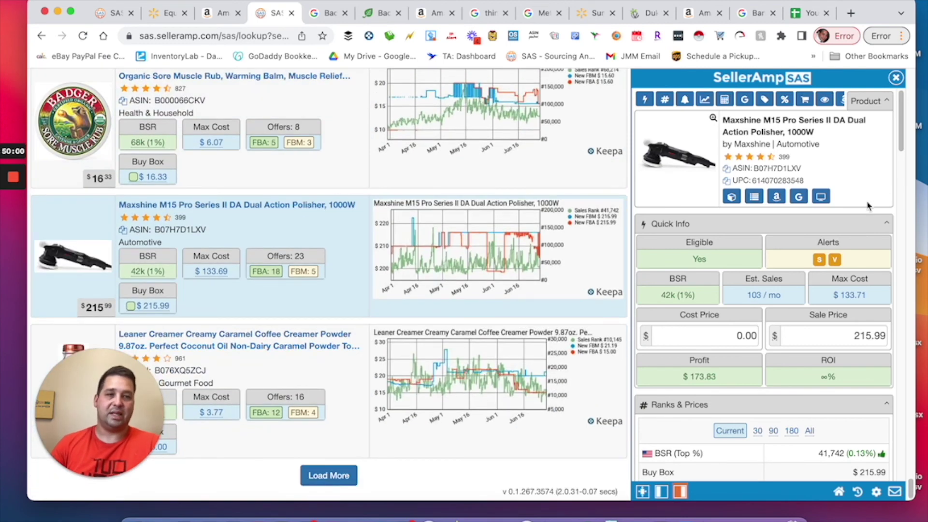
click(801, 204)
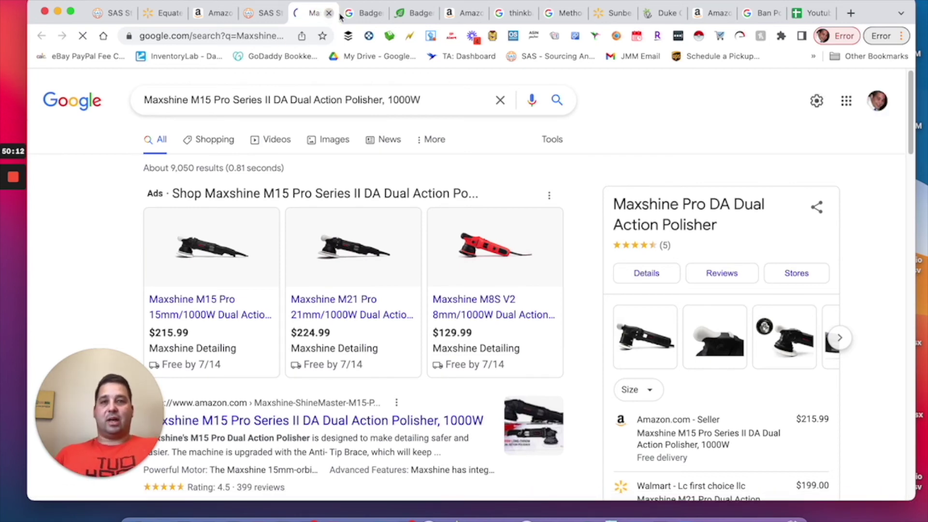
key(super+w)
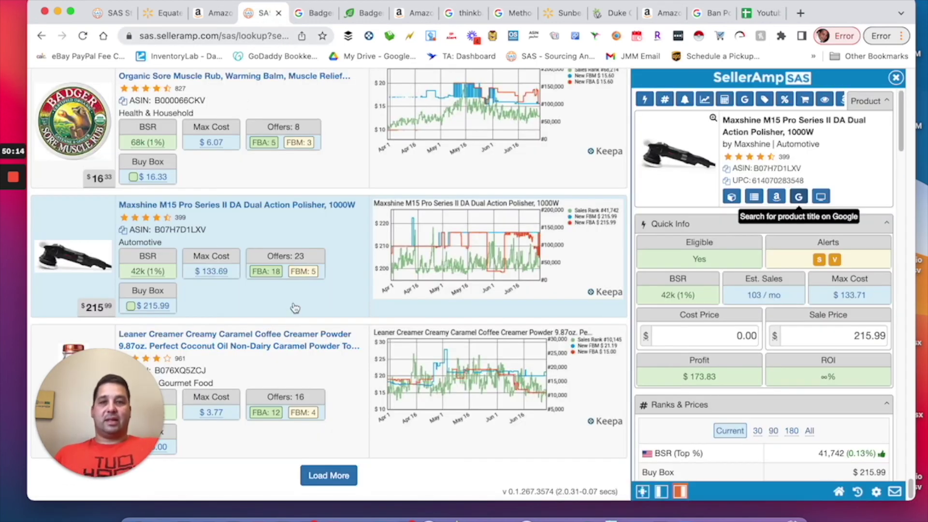
Load more storefront products and review the batch from Certo Liquid Fruit Pectin to Duke Cannon Charcoal Deodorant.
click(349, 475)
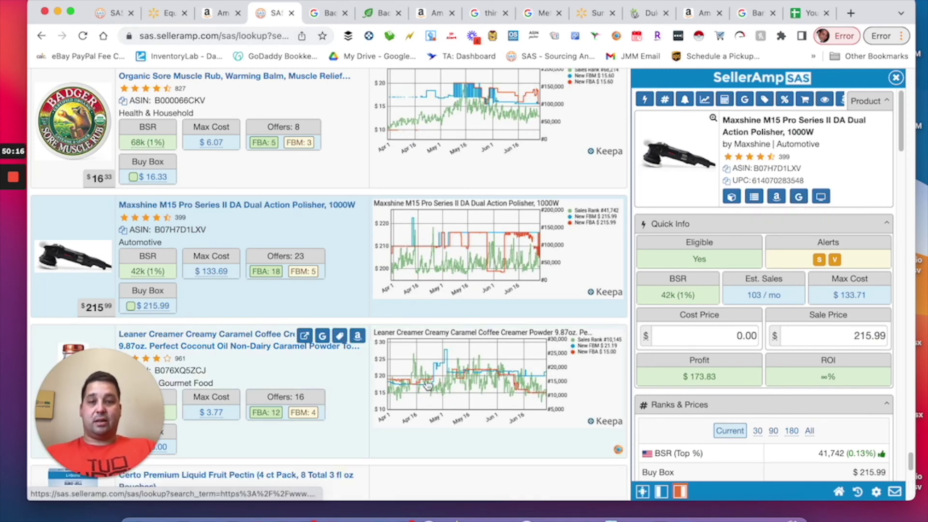
scroll(428, 386, down, 7)
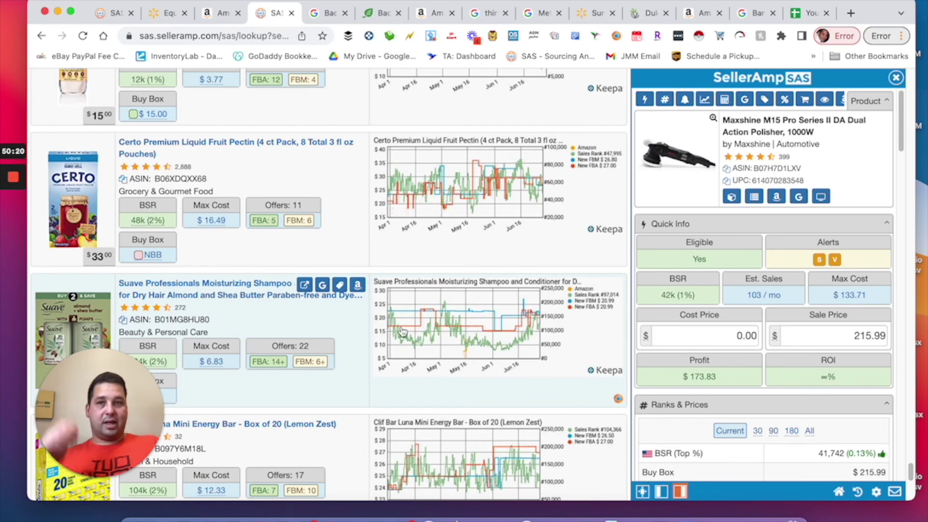
scroll(403, 331, up, 3)
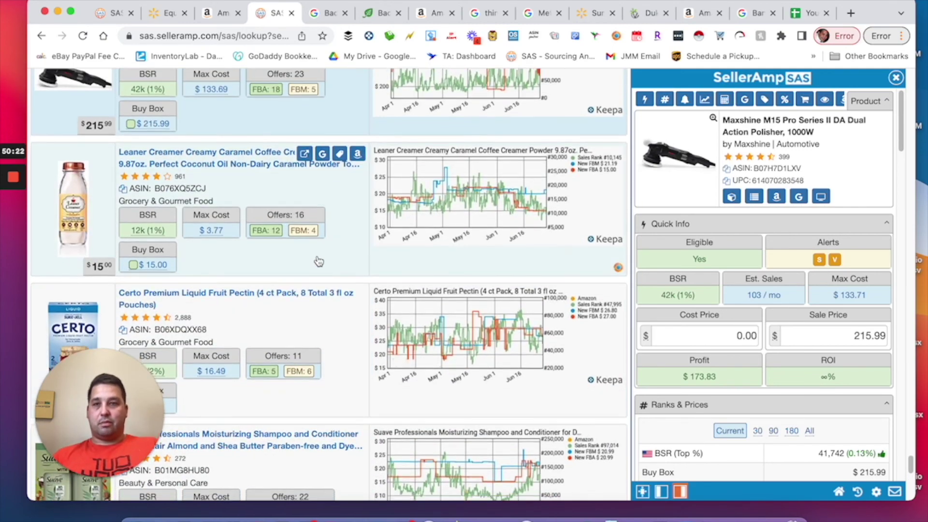
scroll(336, 226, down, 7)
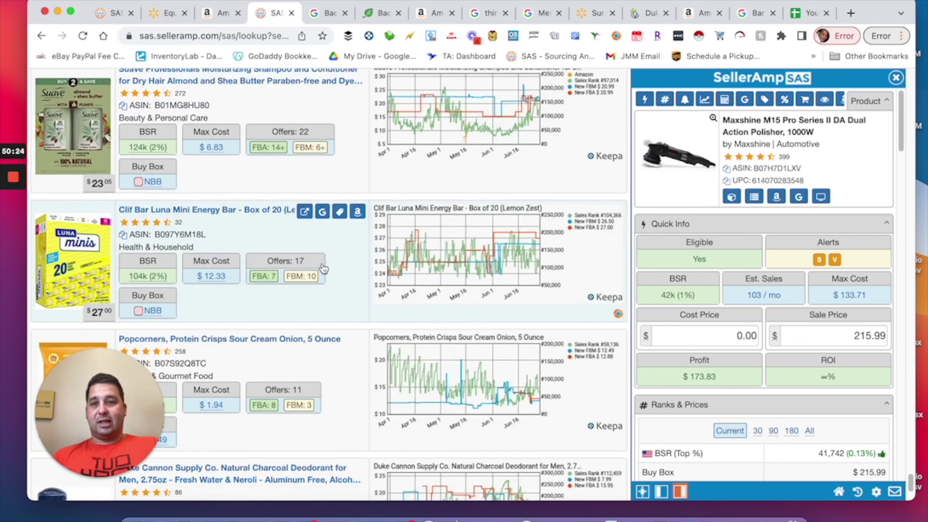
scroll(323, 269, down, 3)
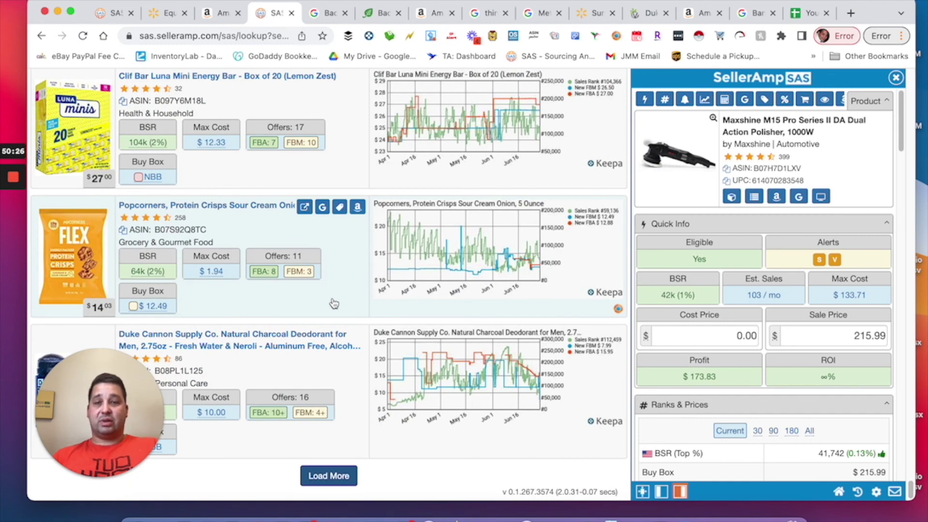
Load the next storefront batch and review ranks, maximum costs and charts from the Clinique Quickliner to the Tanologist Blending Brush.
click(325, 476)
scroll(381, 375, down, 6)
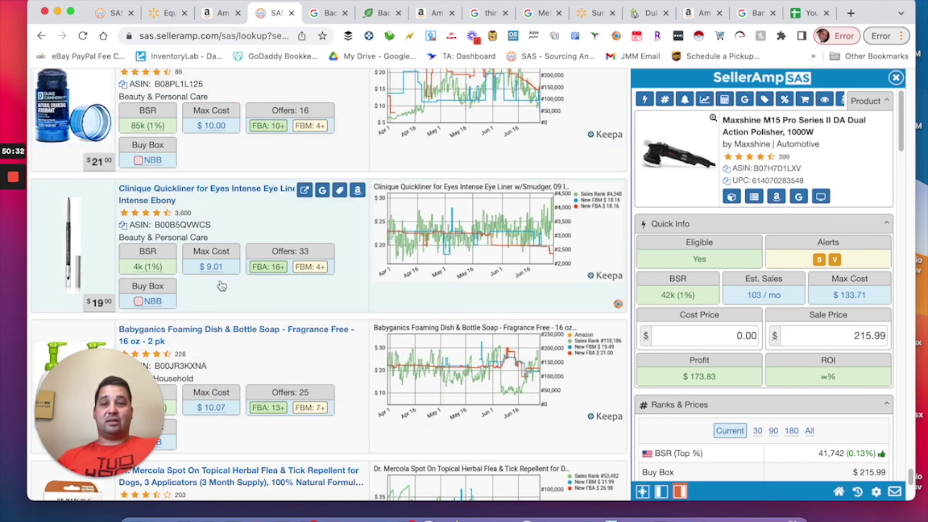
scroll(203, 138, down, 5)
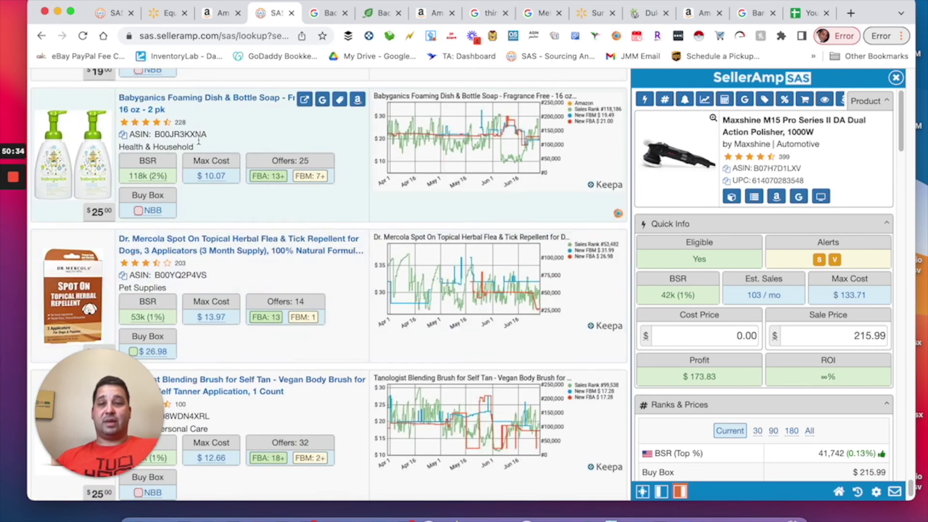
scroll(232, 382, up, 4)
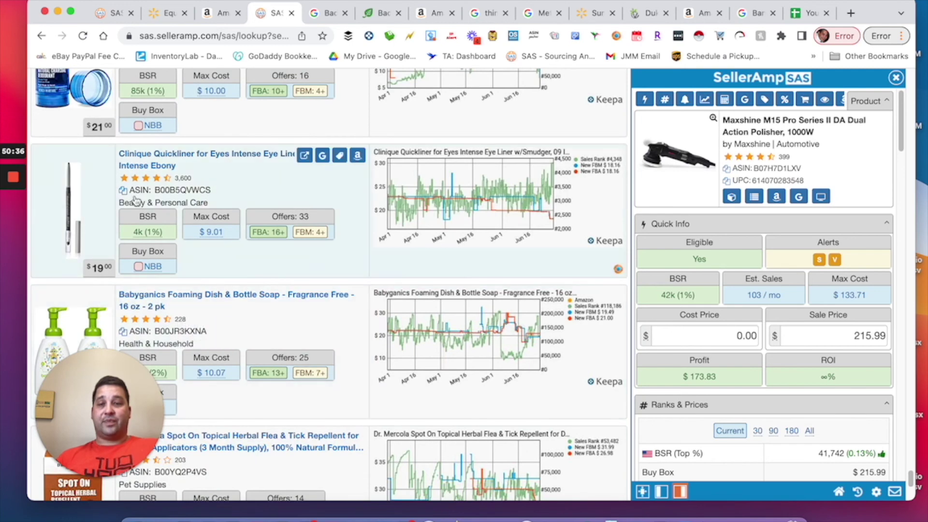
scroll(241, 270, down, 3)
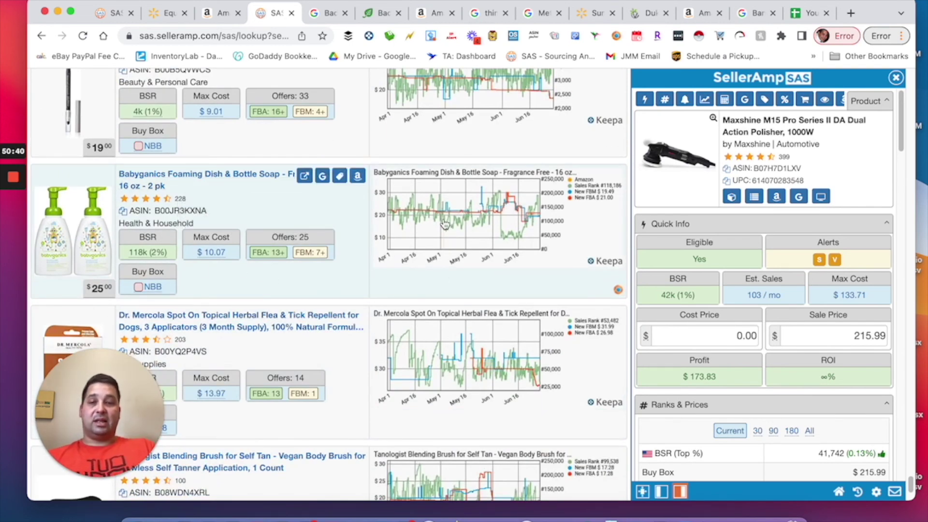
scroll(445, 224, down, 3)
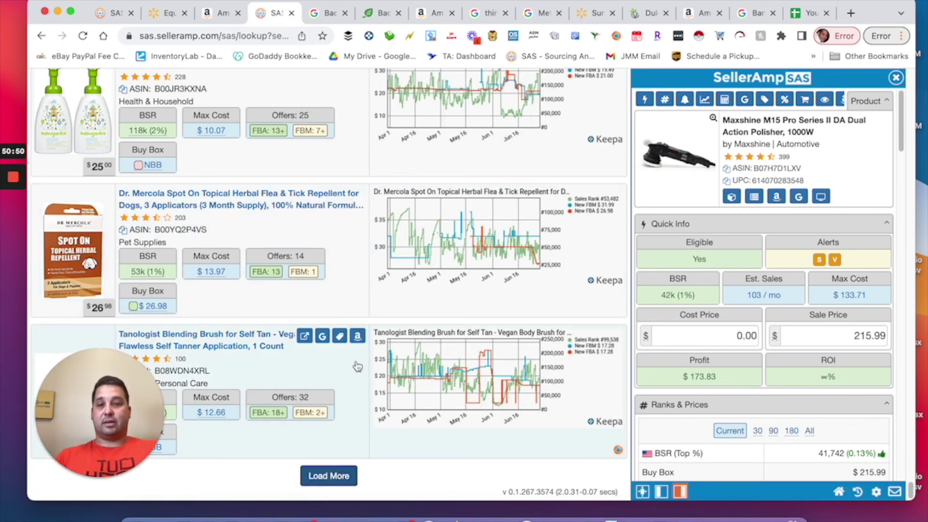
Open the Babyganics Foaming Dish & Bottle Soap's SellerAmp details, check its eligibility, estimated sales and profit, and recheck the neighbouring products.
scroll(294, 161, up, 2)
click(341, 151)
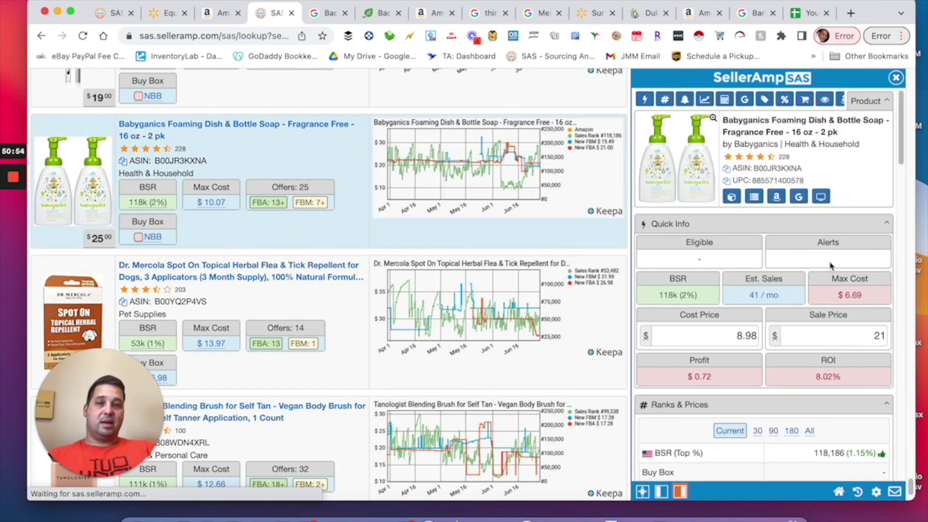
scroll(343, 152, up, 10)
scroll(387, 242, down, 10)
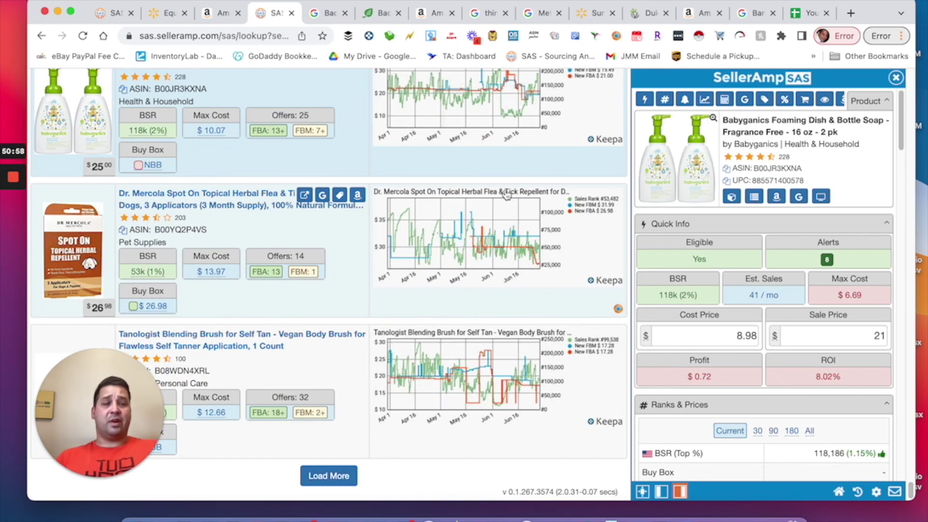
scroll(516, 222, up, 3)
scroll(484, 252, down, 2)
scroll(459, 276, up, 7)
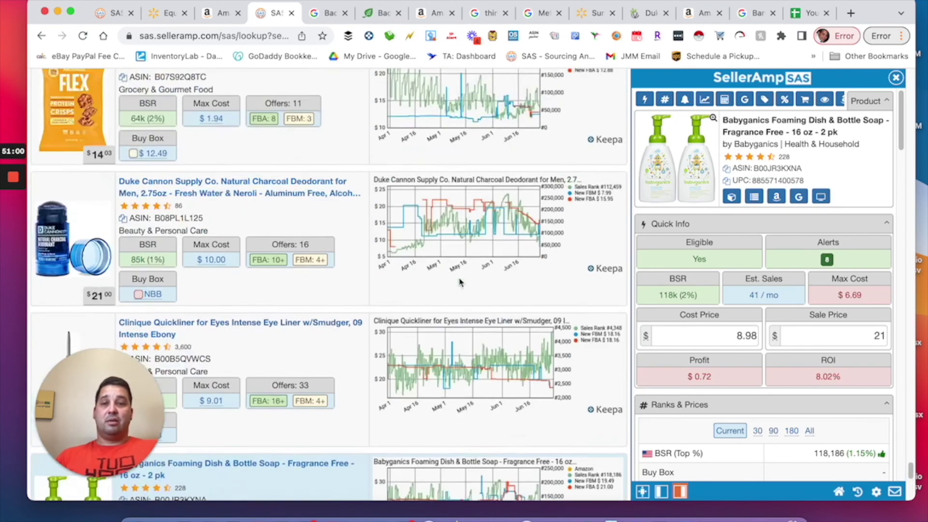
scroll(460, 278, down, 7)
Load another storefront batch and review the products from the Nike Air Monarch IV shoes to the Pokémon Glaceon plush.
click(342, 478)
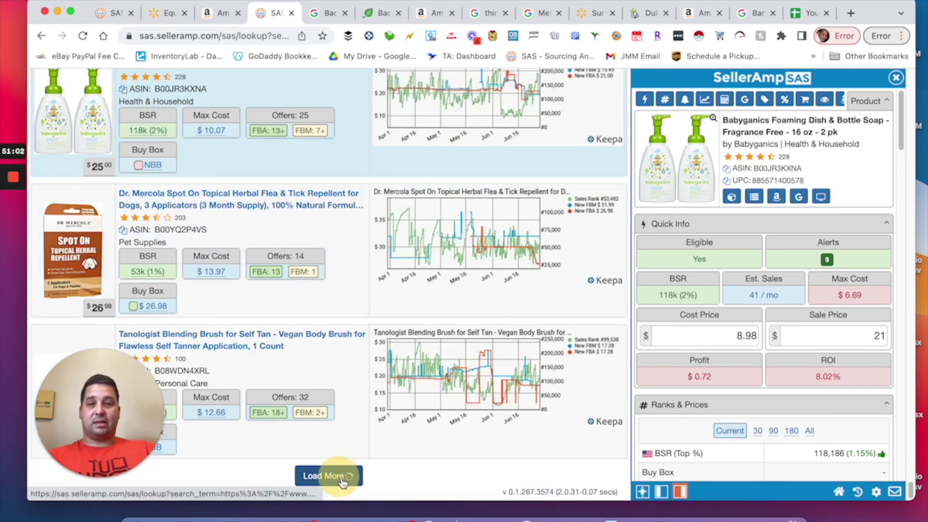
scroll(497, 366, down, 5)
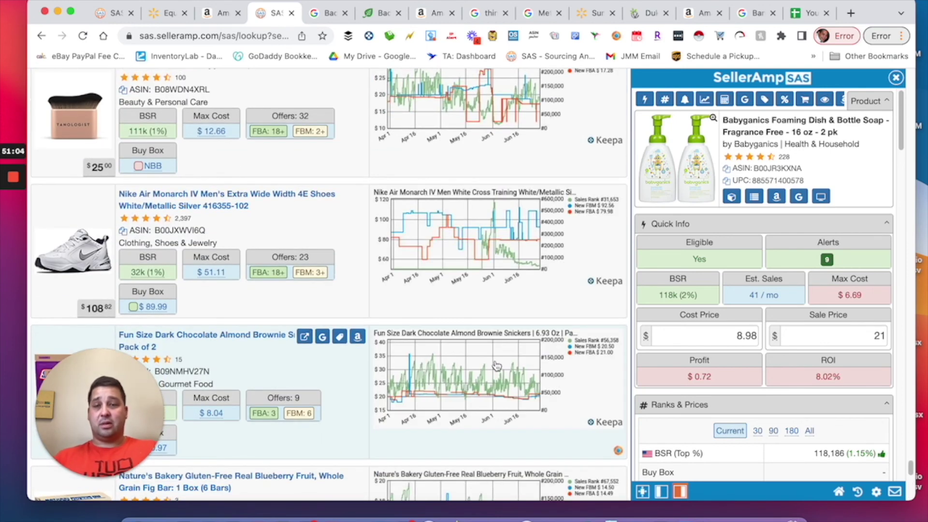
scroll(500, 368, up, 3)
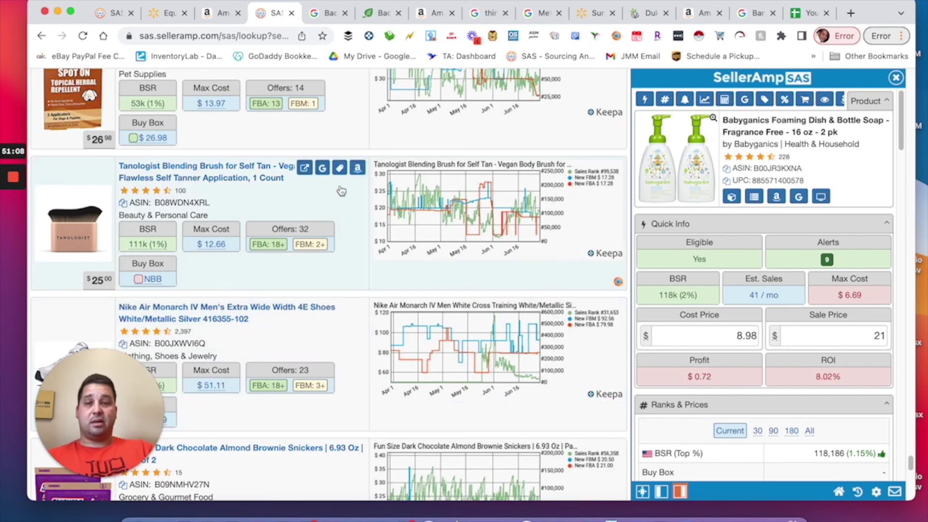
scroll(346, 245, up, 4)
scroll(351, 249, down, 10)
scroll(358, 251, down, 7)
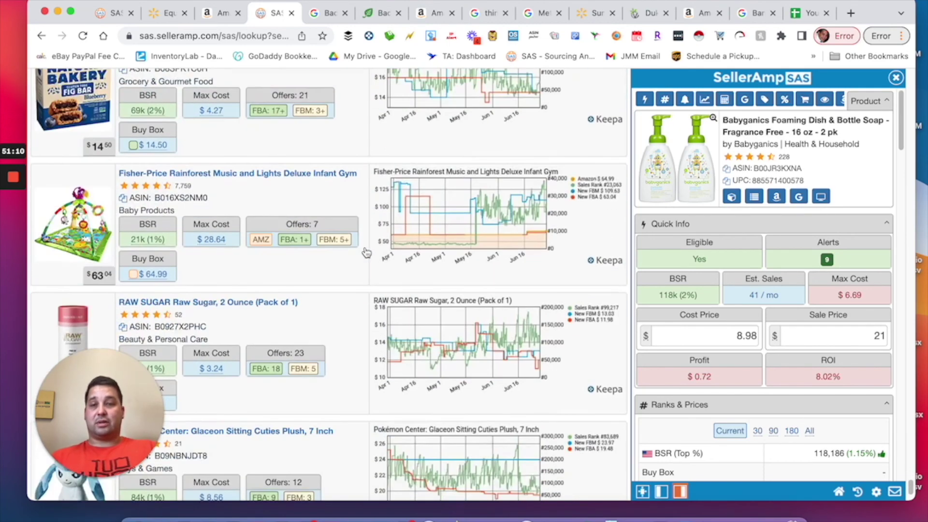
scroll(364, 251, up, 4)
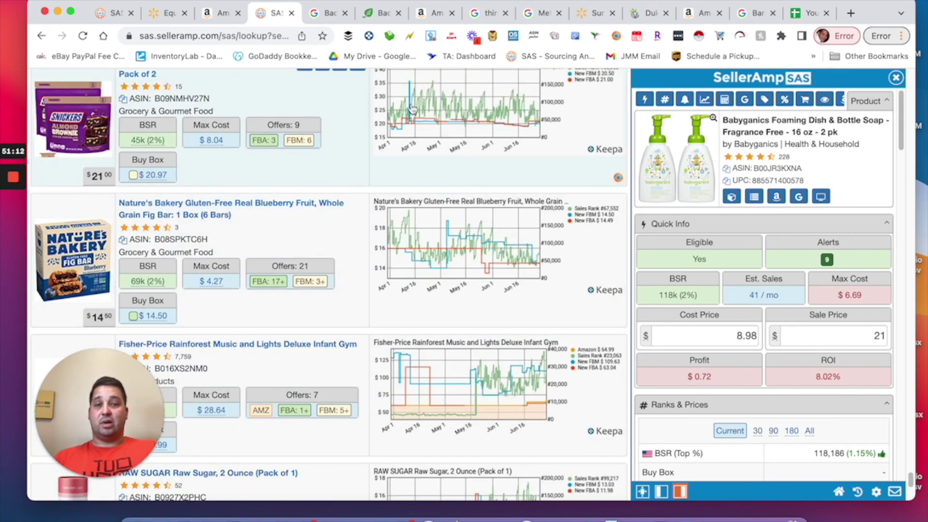
Open the Almond Brownie Snickers 2-pack's full SellerAmp lookup, review its eligibility, profit and lookup history, and show only Prime offers.
click(382, 149)
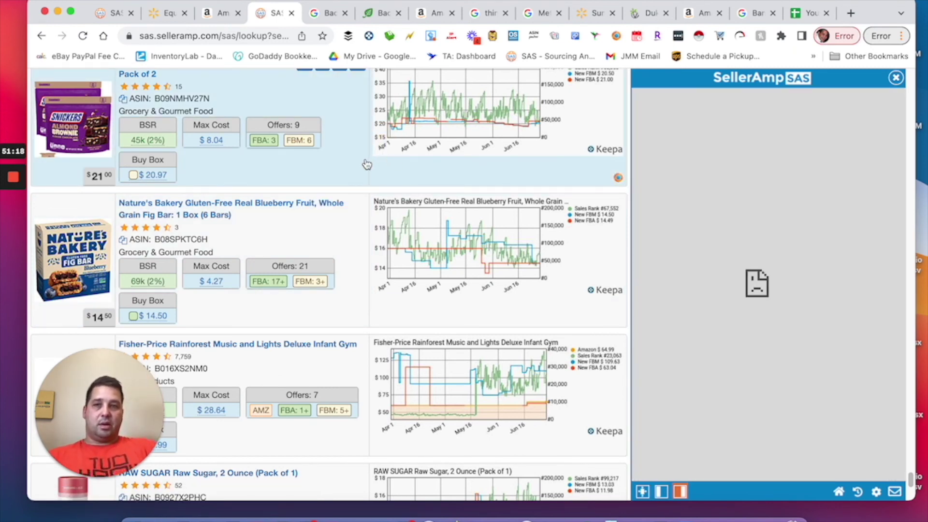
scroll(420, 234, up, 2)
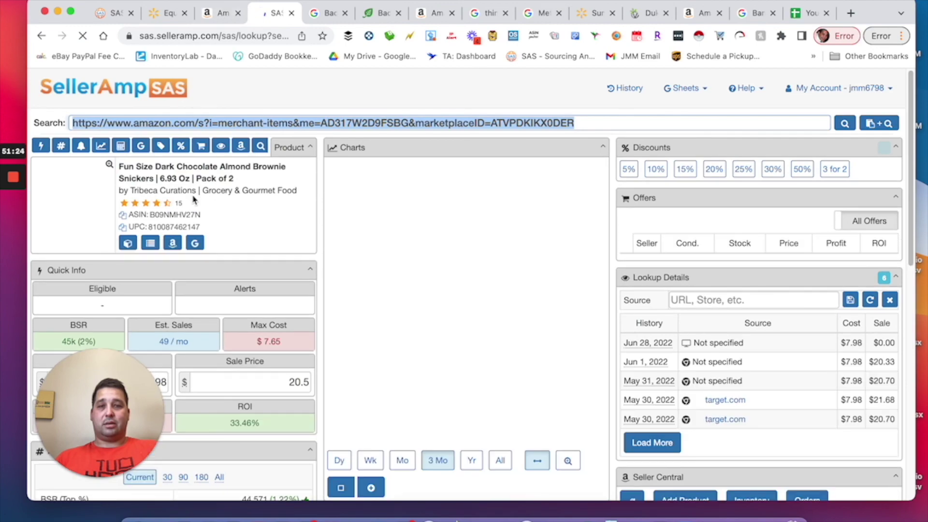
scroll(195, 192, down, 5)
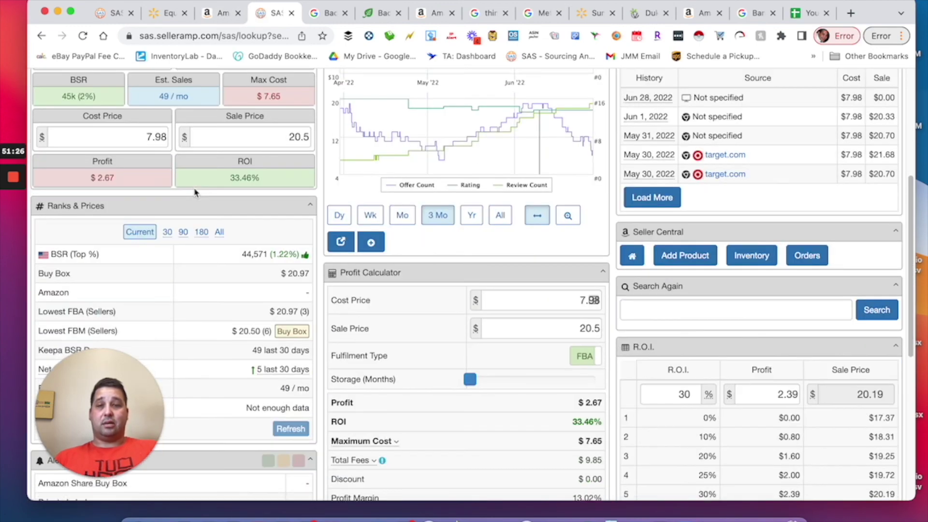
scroll(195, 192, down, 5)
scroll(174, 191, up, 6)
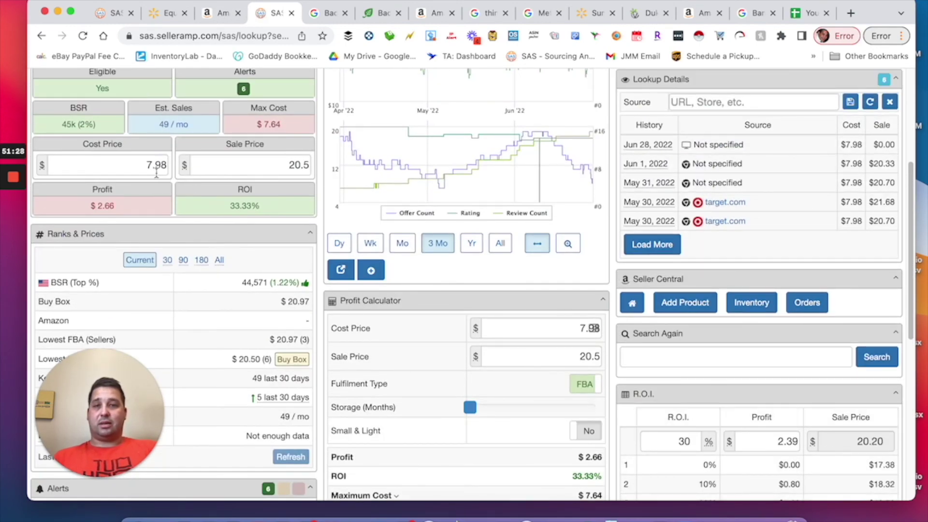
scroll(154, 186, up, 5)
scroll(187, 180, down, 3)
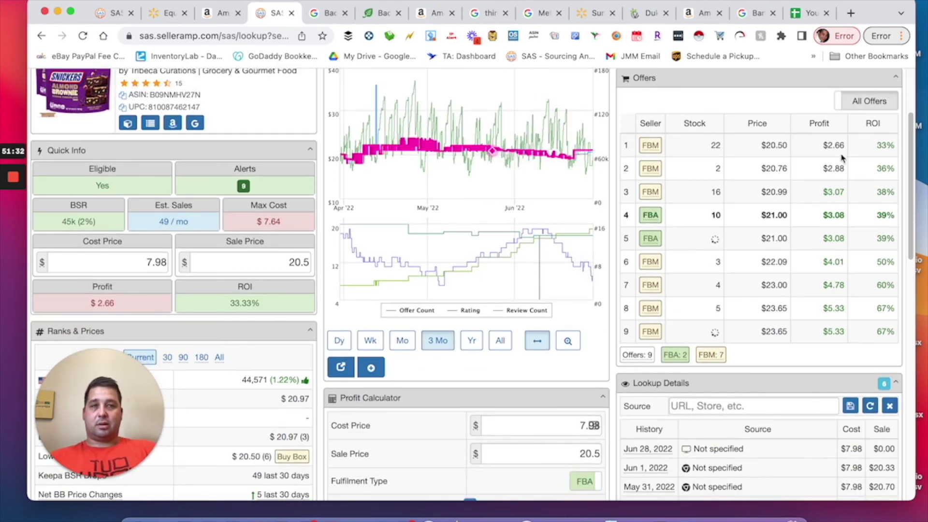
click(864, 100)
scroll(631, 222, up, 3)
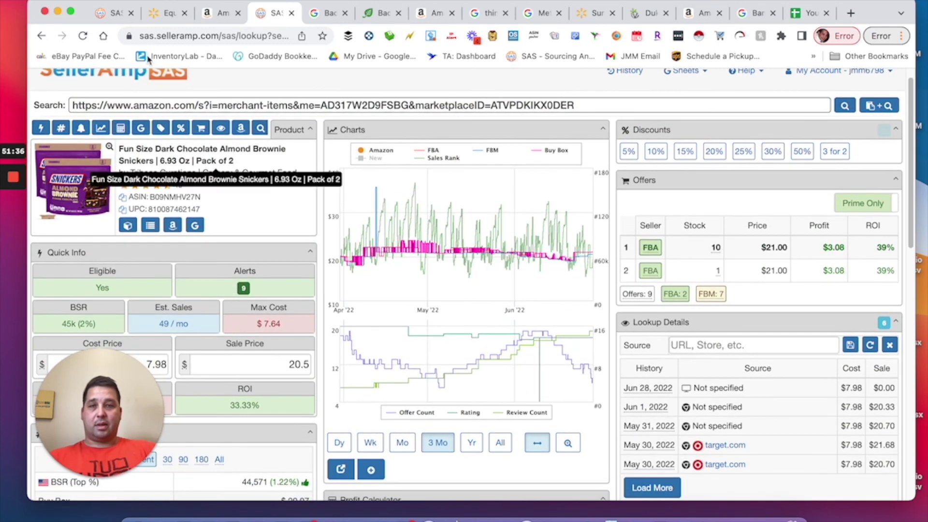
Return to the storefront results, reopen the Snickers 2-pack's SellerAmp details and open its Amazon listing in a new tab.
click(218, 13)
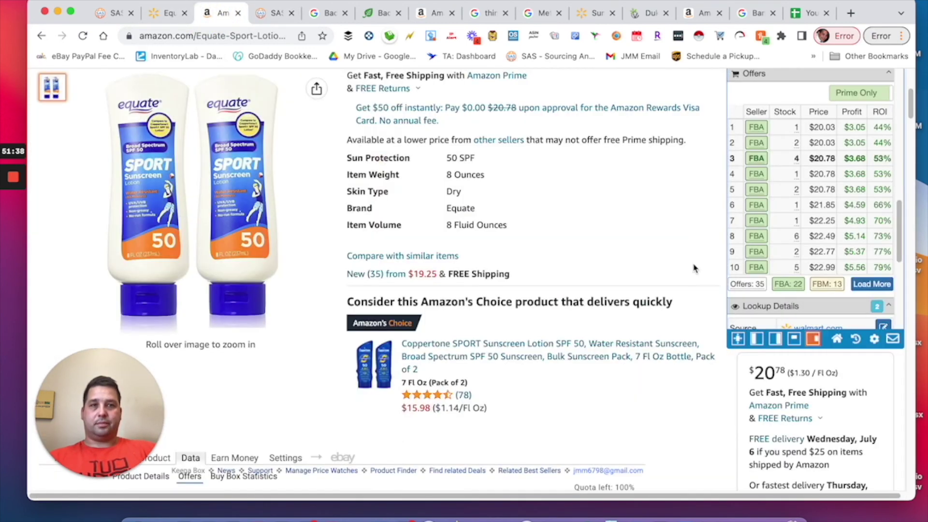
click(276, 13)
click(41, 37)
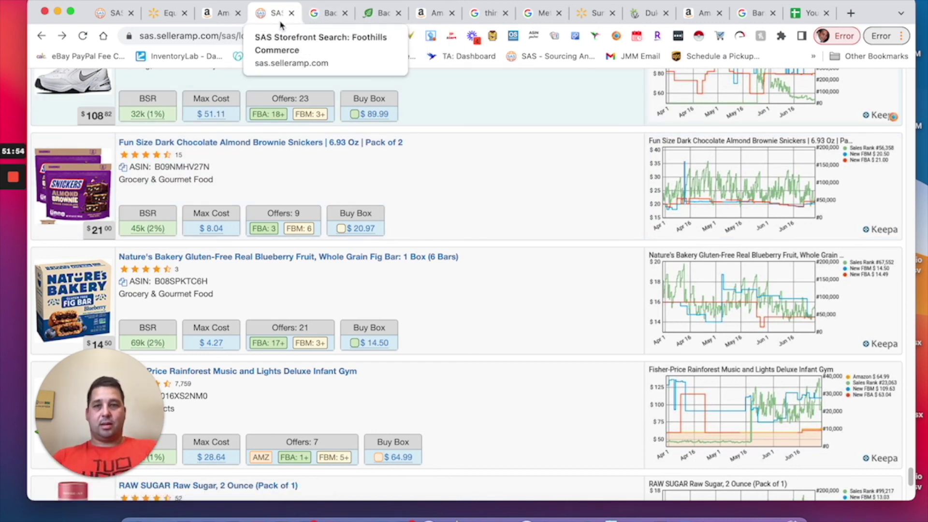
click(537, 191)
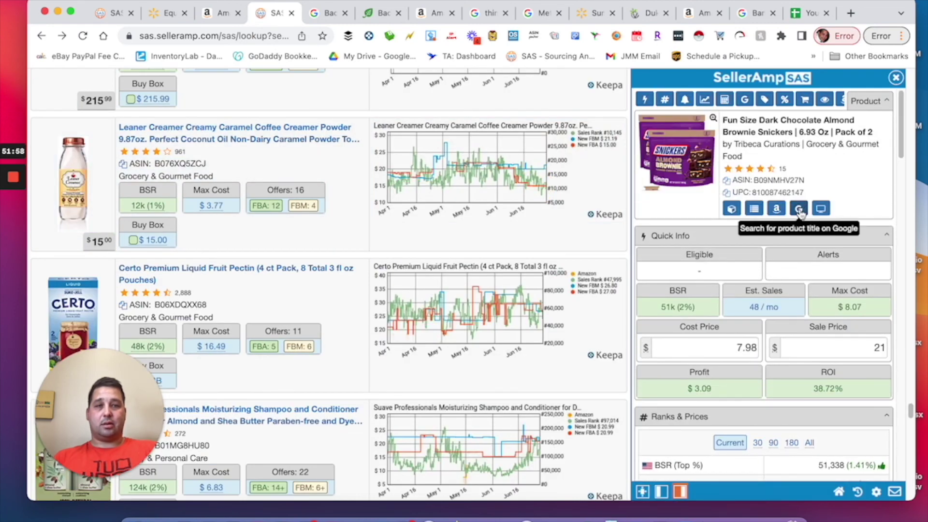
click(776, 208)
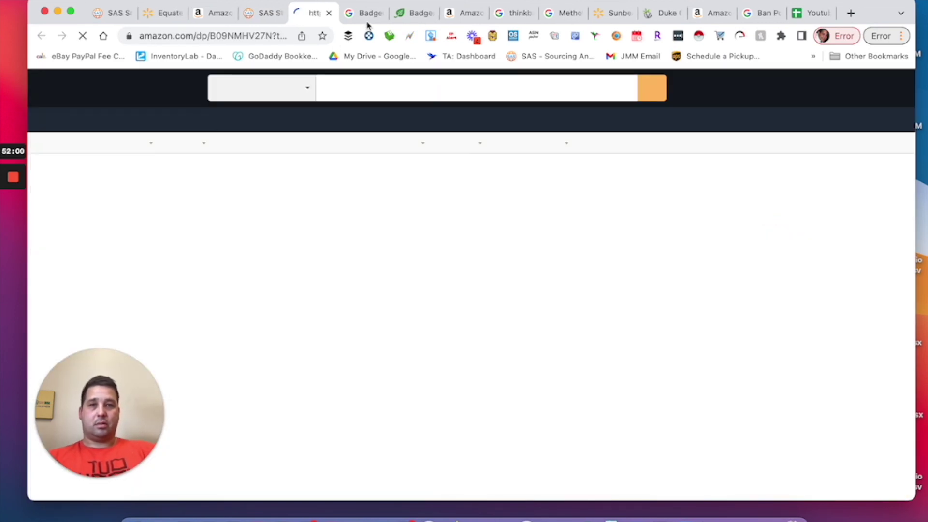
Close the leftover research pages for the Badger rub, thinkbaby sunscreen, Method body wash and Sunbeam heating product.
click(380, 18)
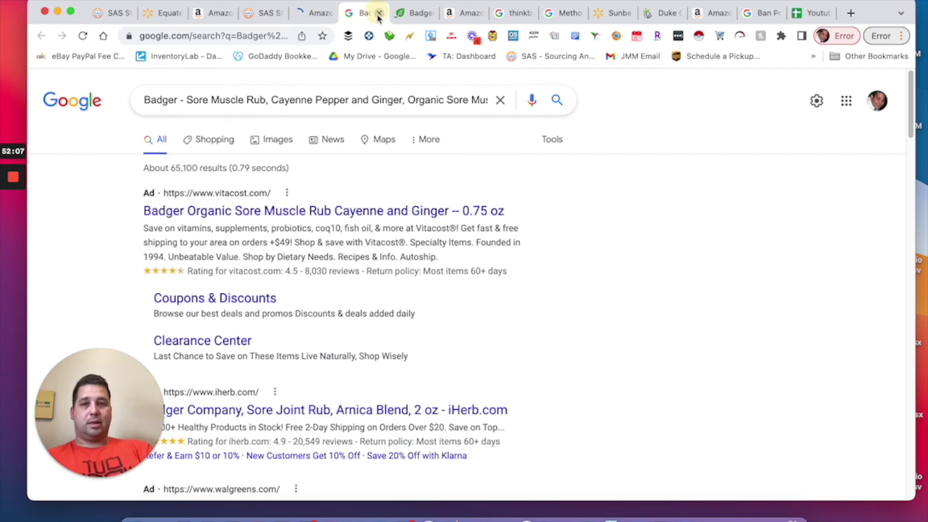
click(379, 14)
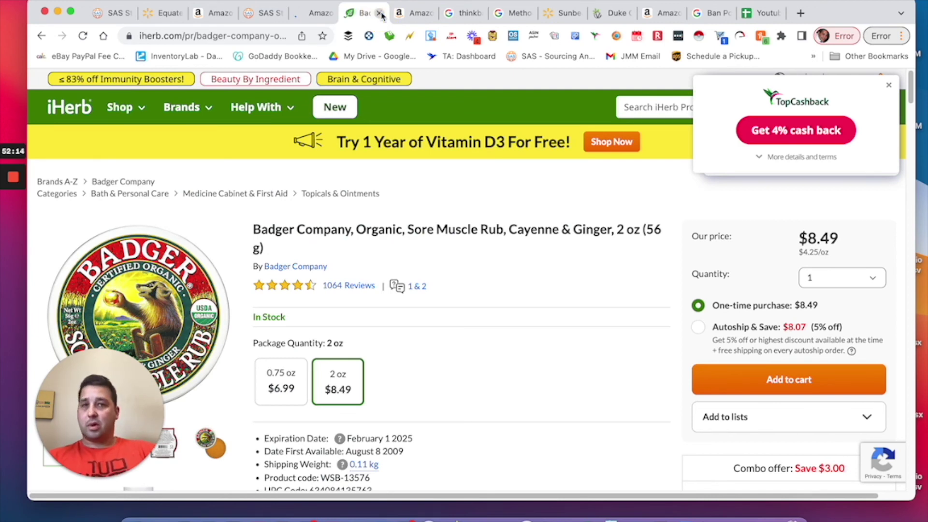
click(380, 14)
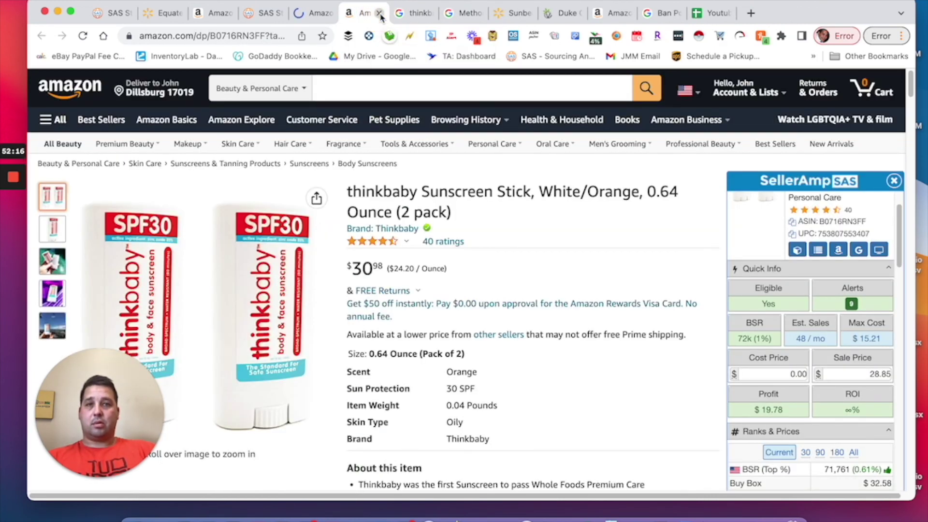
click(381, 16)
click(381, 16)
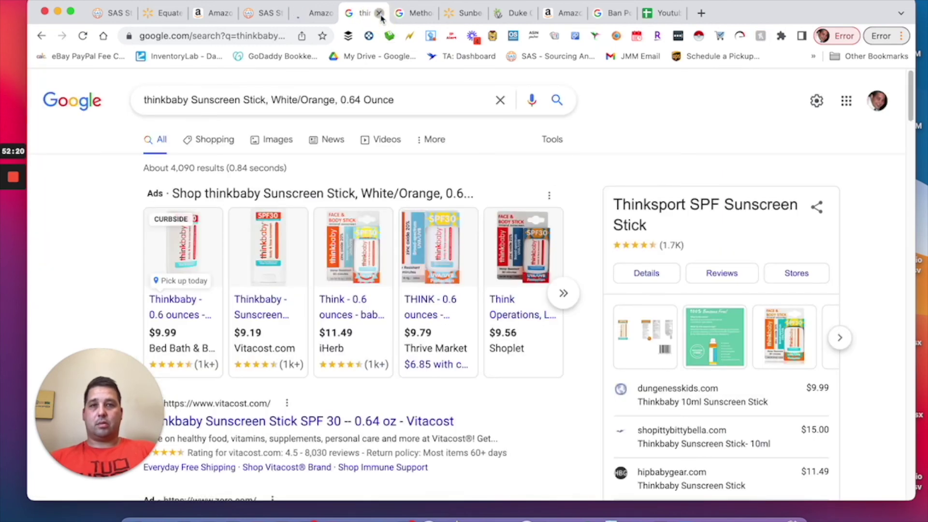
click(380, 14)
click(380, 15)
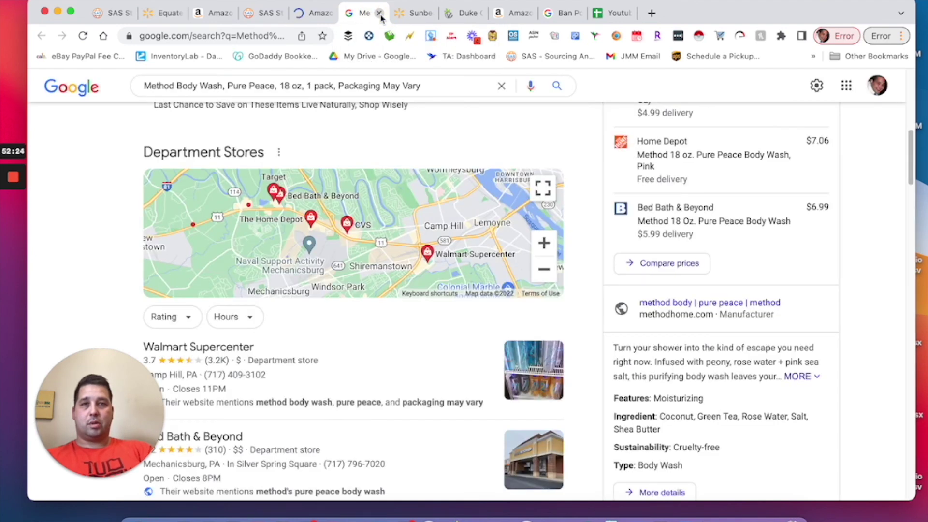
click(380, 14)
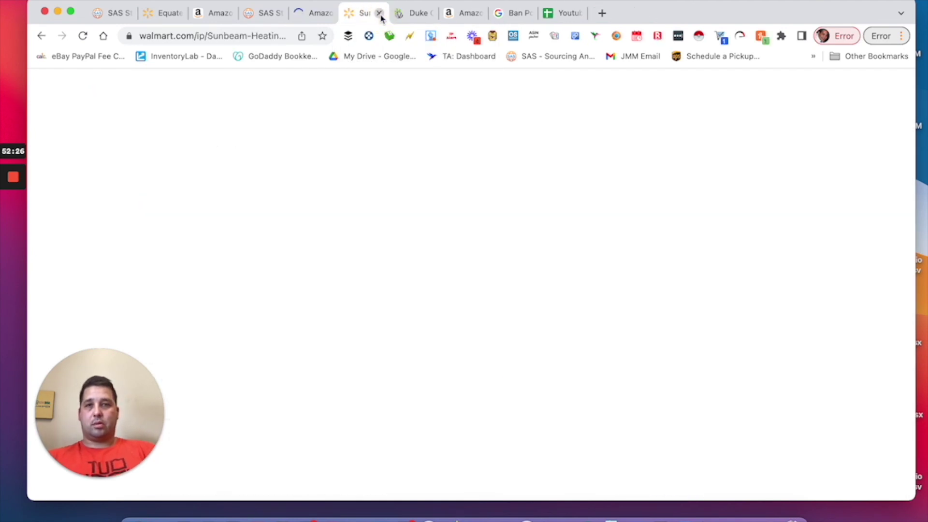
key(super+w)
Review the Snickers 2-pack's Amazon listing details and its Keepa price, sales rank and offer count history.
click(307, 13)
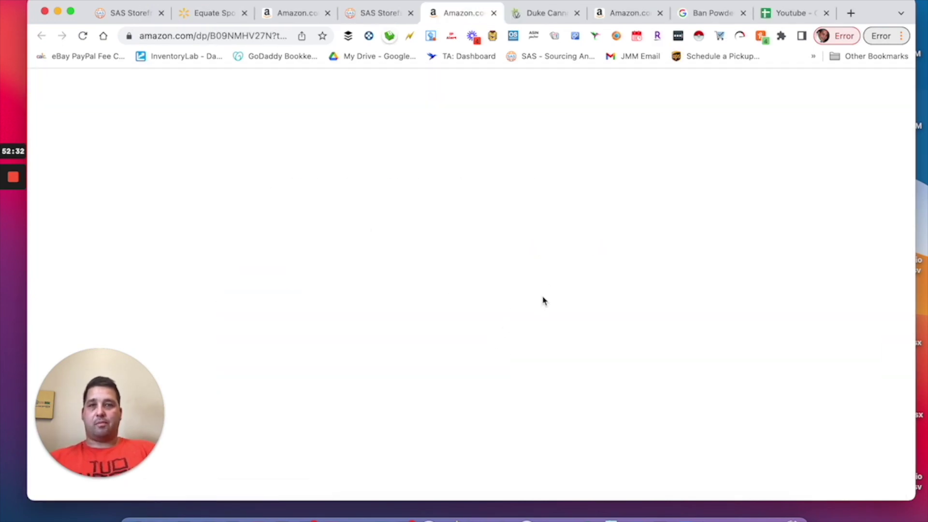
scroll(545, 301, down, 1)
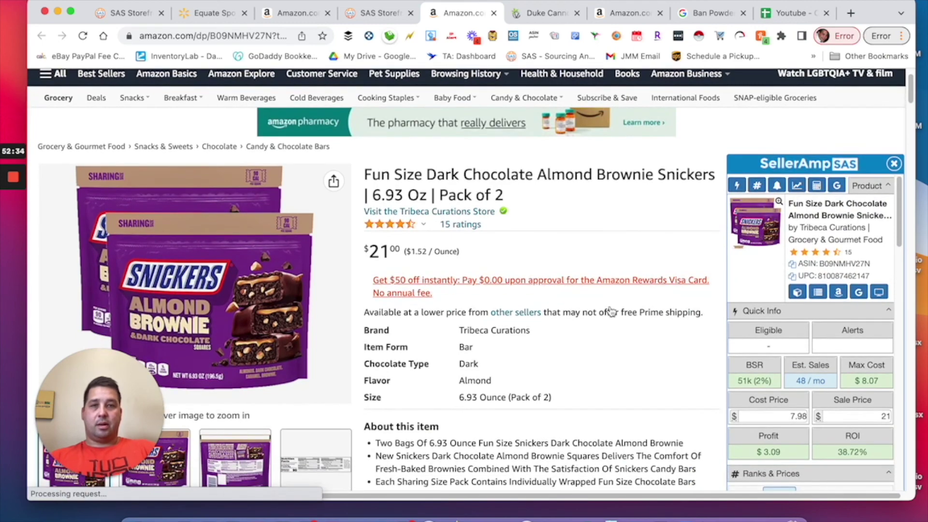
scroll(610, 310, down, 3)
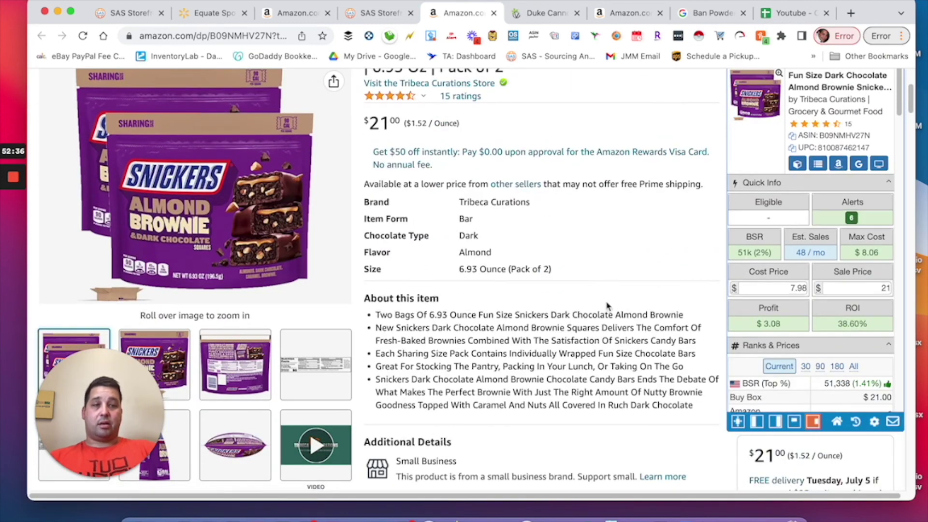
scroll(608, 305, down, 7)
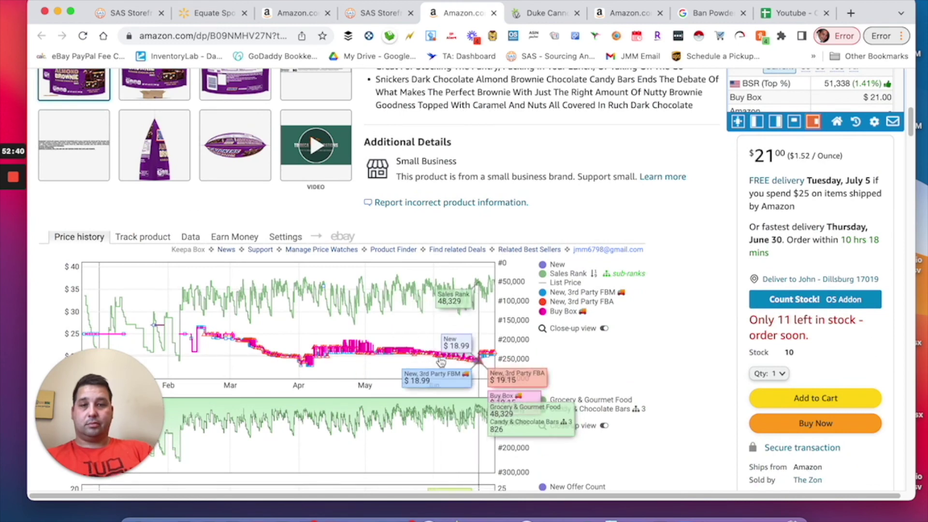
scroll(414, 300, down, 3)
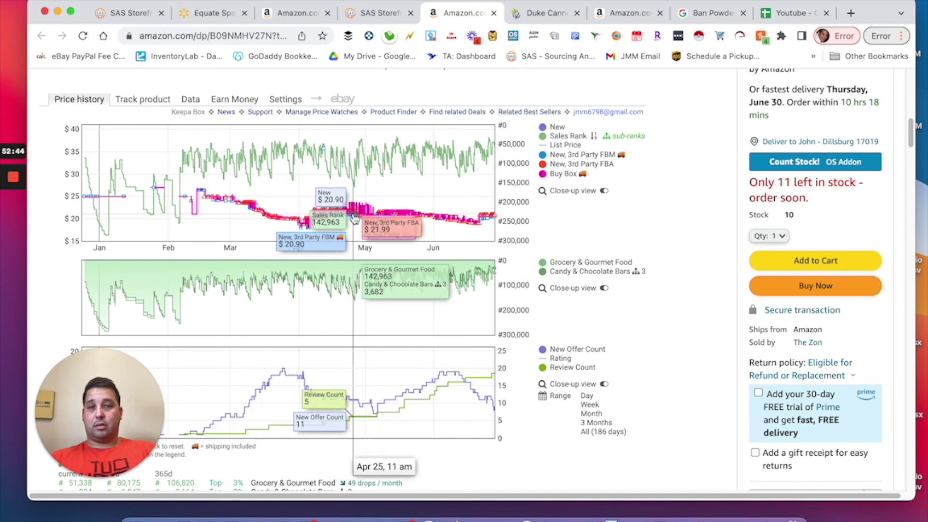
scroll(665, 216, up, 2)
scroll(666, 216, up, 5)
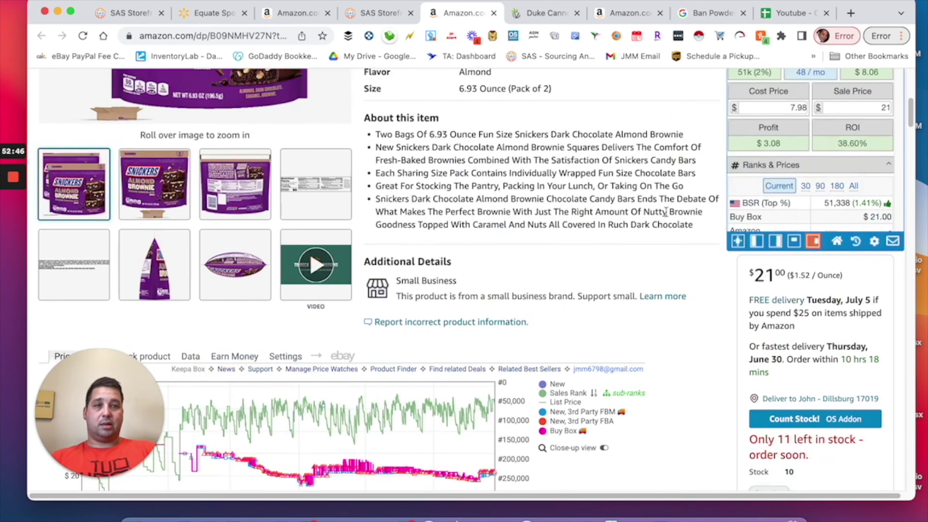
Show the Snickers pack's 90-day average rank and prices, and compare them with its estimated sales, profit and Keepa charts.
click(819, 187)
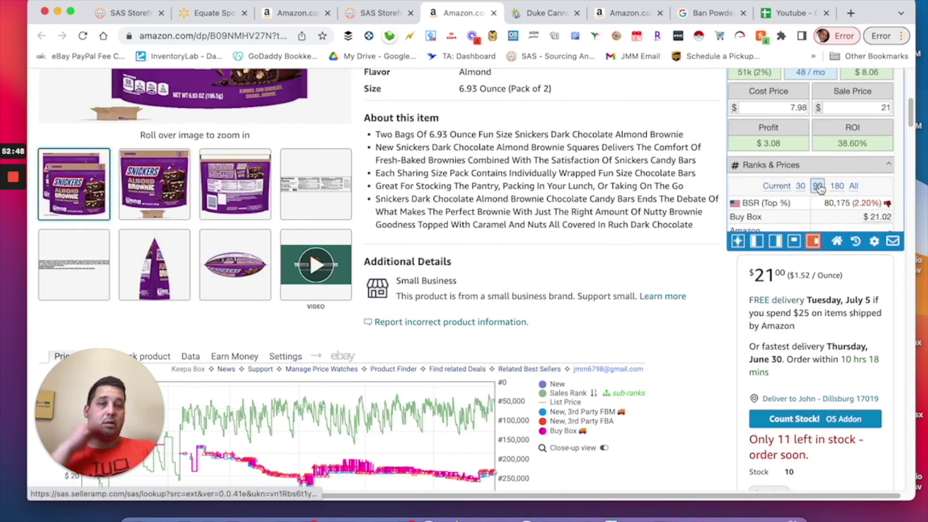
scroll(633, 216, up, 7)
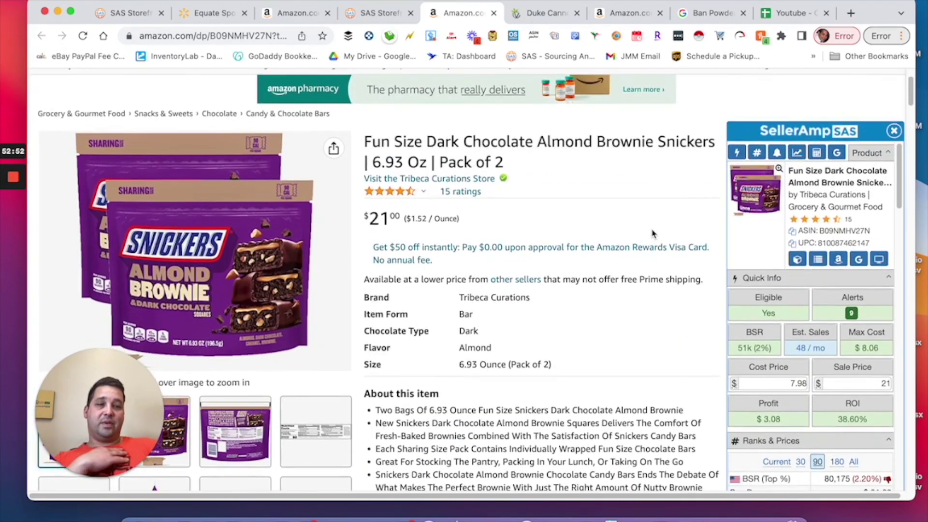
scroll(655, 234, down, 3)
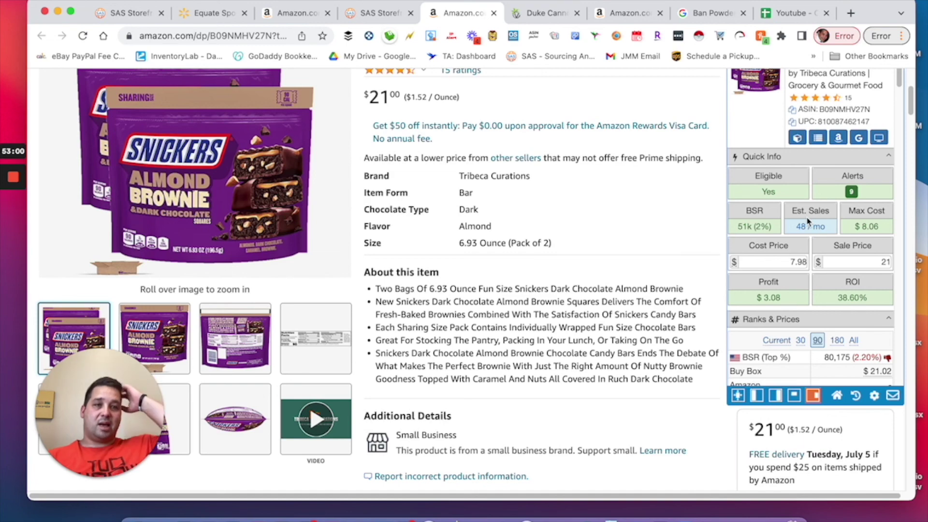
scroll(452, 301, down, 8)
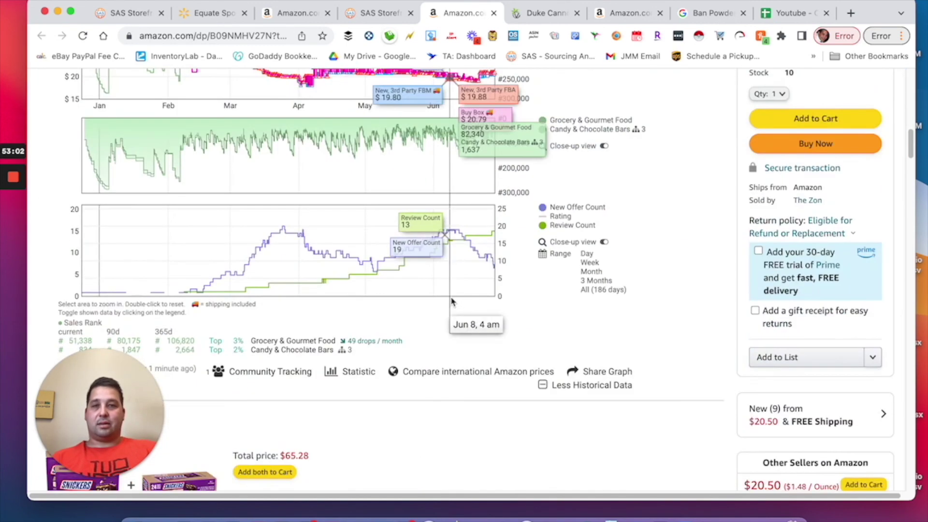
Open the Snickers pack's Keepa Buy Box statistics, sort the sellers by most recent win and examine their shares and average prices.
click(189, 117)
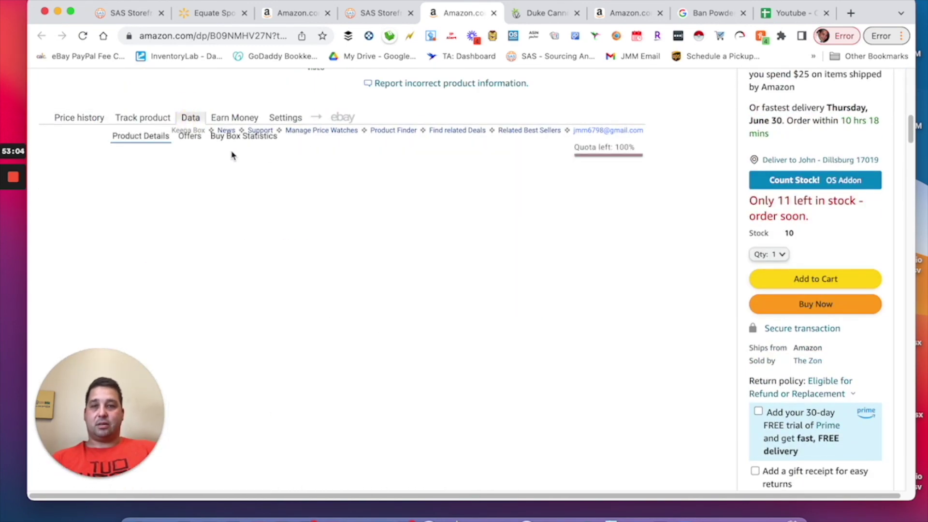
click(215, 137)
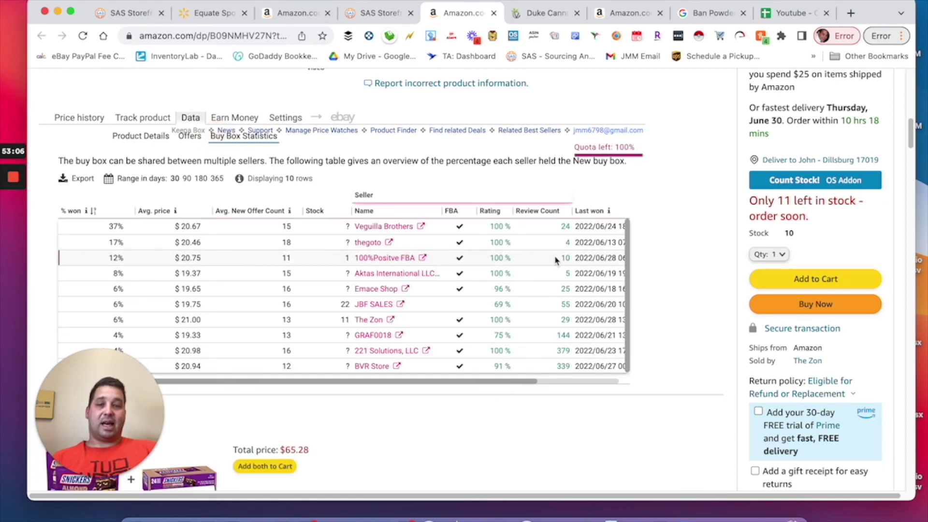
click(585, 211)
click(585, 212)
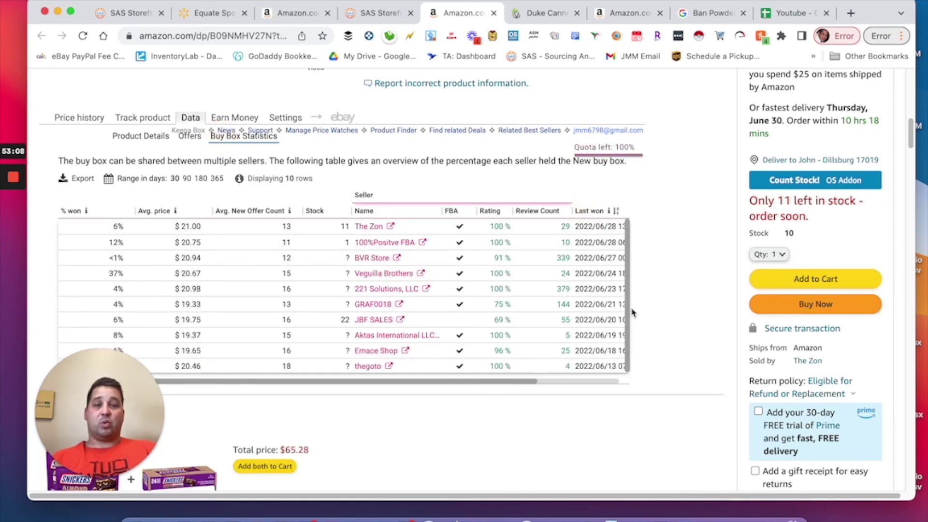
scroll(689, 292, down, 1)
scroll(689, 292, down, 6)
scroll(560, 253, up, 5)
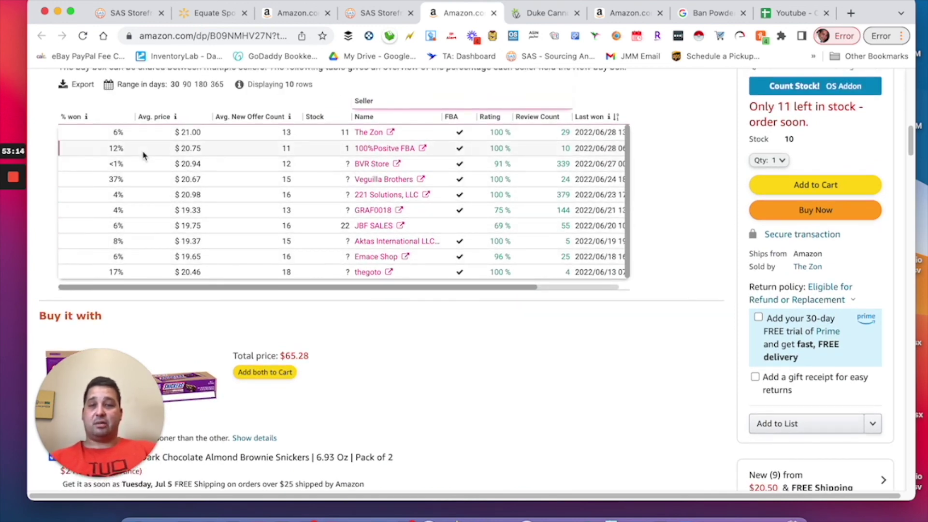
scroll(142, 154, up, 1)
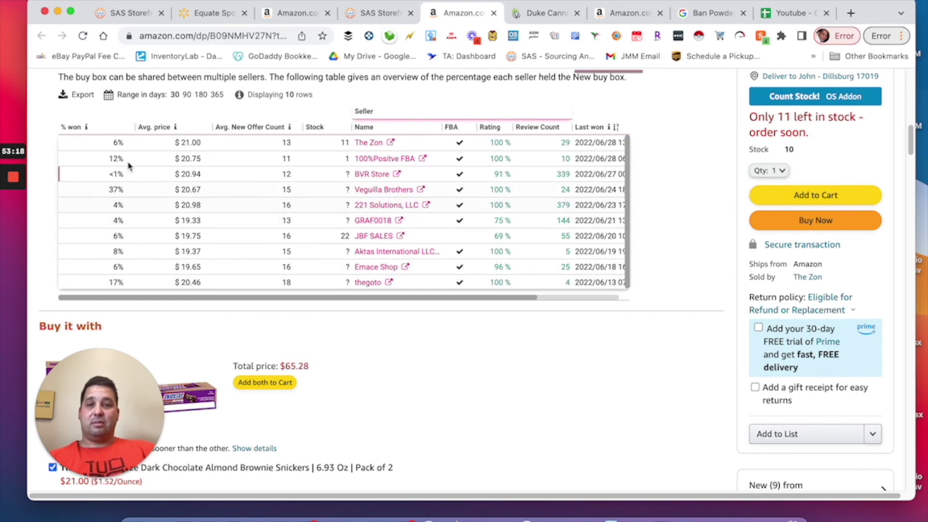
scroll(310, 171, up, 7)
scroll(326, 260, down, 8)
scroll(208, 131, up, 2)
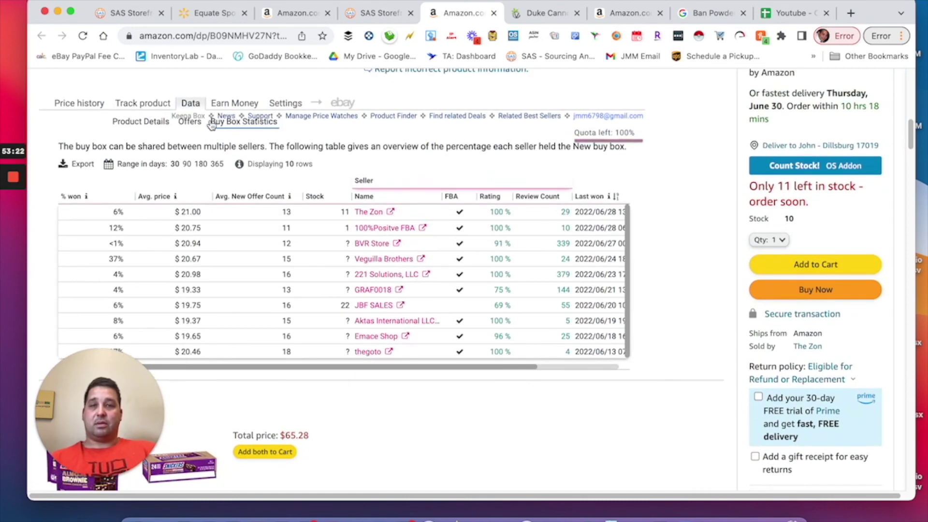
Examine the price history, stock and 30-day sales of each seller in the Snickers pack's Keepa offers data.
click(190, 122)
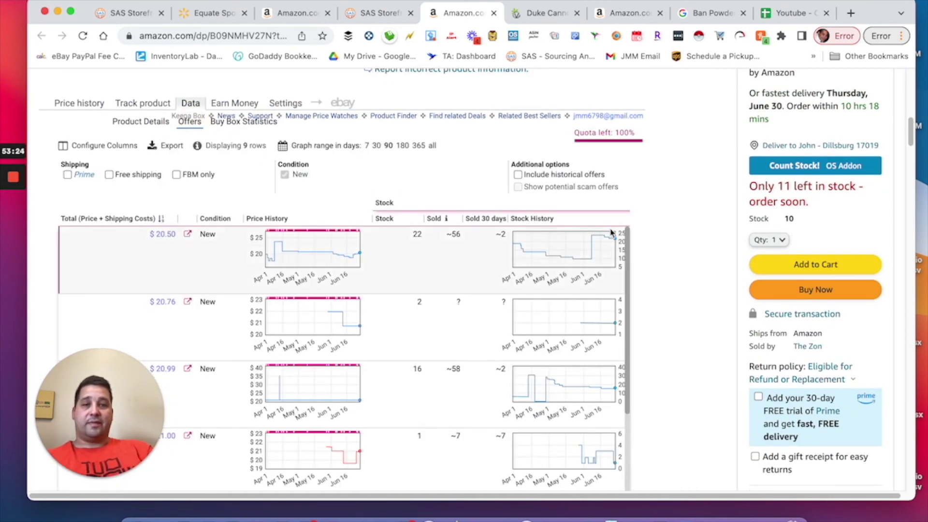
scroll(705, 230, down, 5)
scroll(518, 282, up, 1)
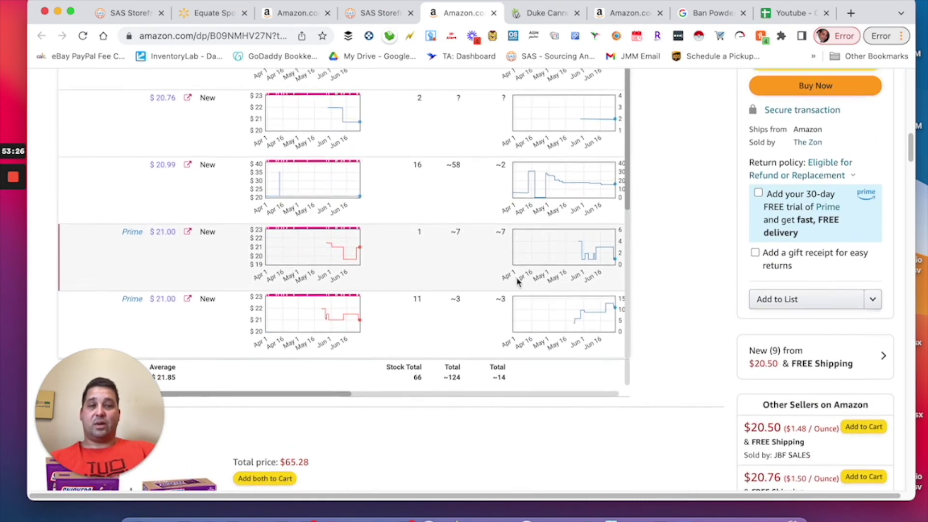
scroll(517, 282, up, 10)
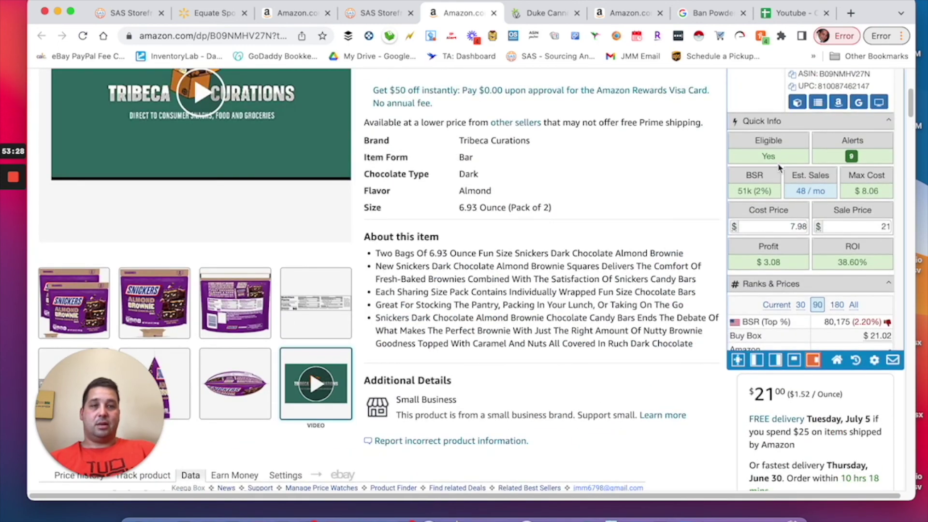
Return to the Snickers pack's Keepa price history and zoom in on late May through June 28 to examine recent prices.
scroll(385, 243, up, 4)
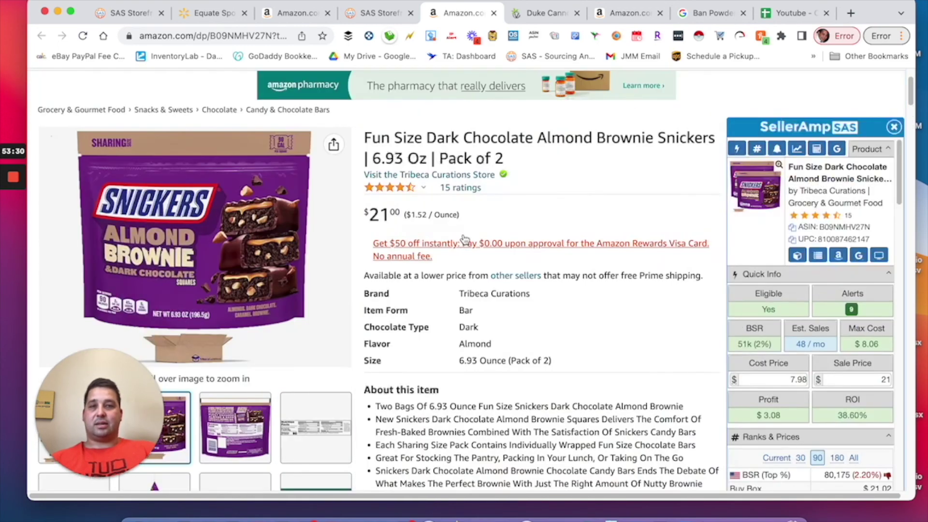
scroll(385, 243, down, 15)
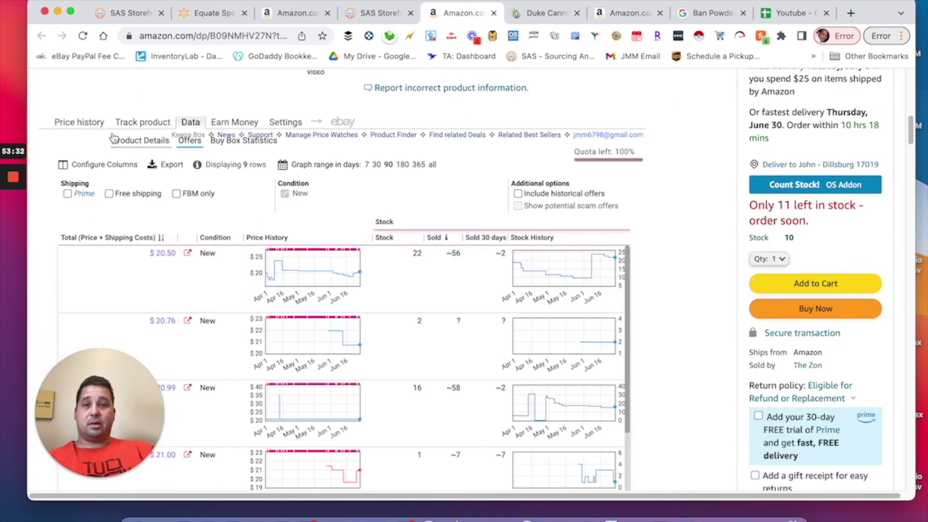
click(96, 121)
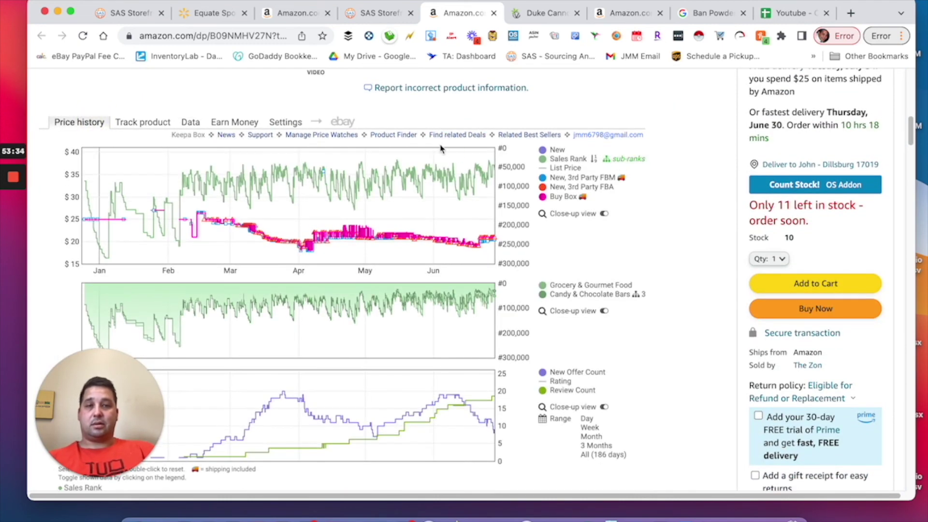
drag(416, 213, 530, 216)
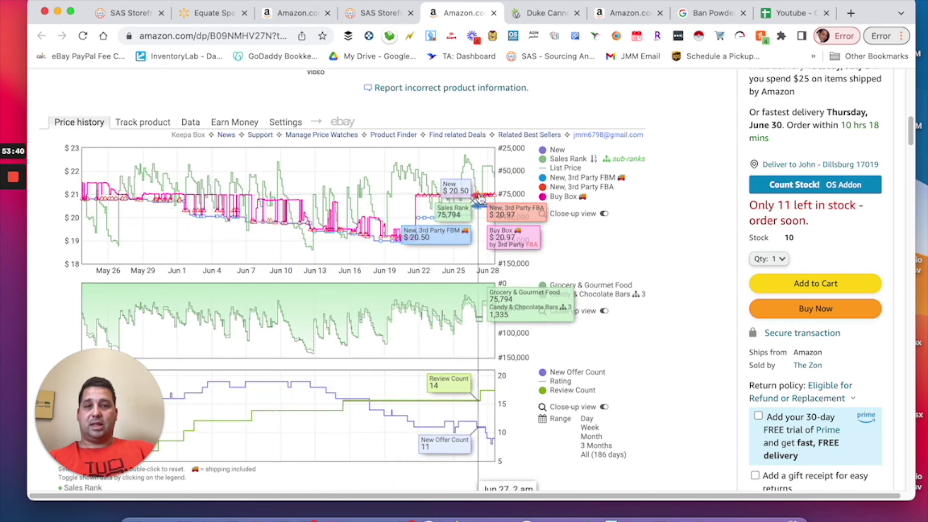
scroll(480, 197, up, 1)
scroll(481, 197, up, 7)
scroll(168, 151, down, 6)
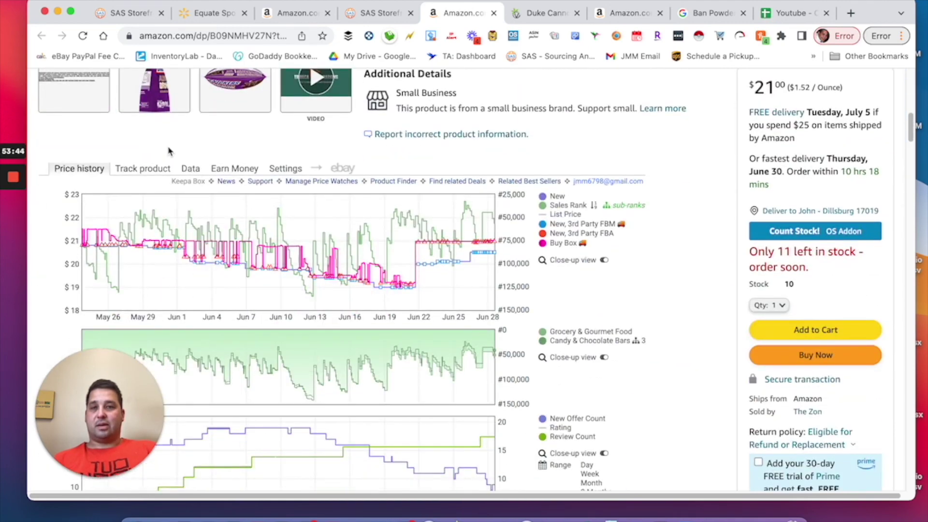
Search Google for the Snickers pack's product title and open Walmart's listing for the single 6.93 oz bag.
scroll(168, 151, up, 10)
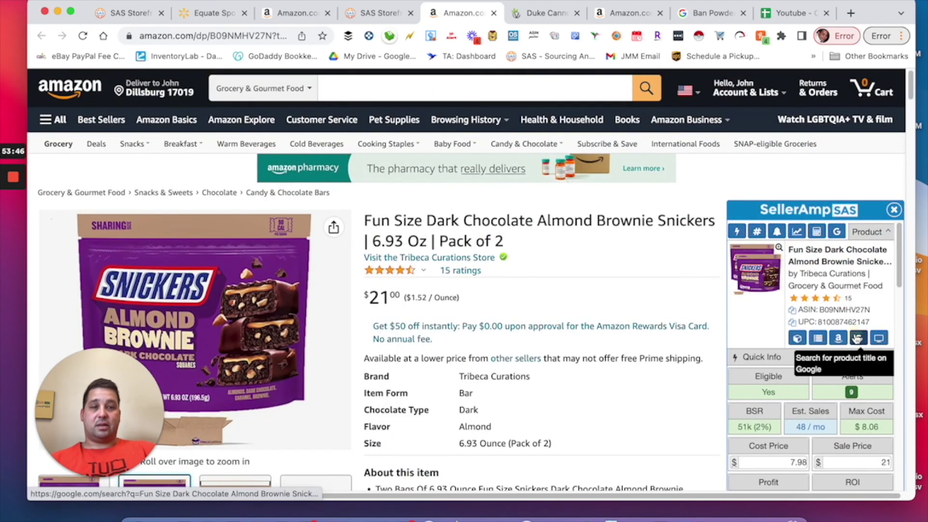
click(858, 338)
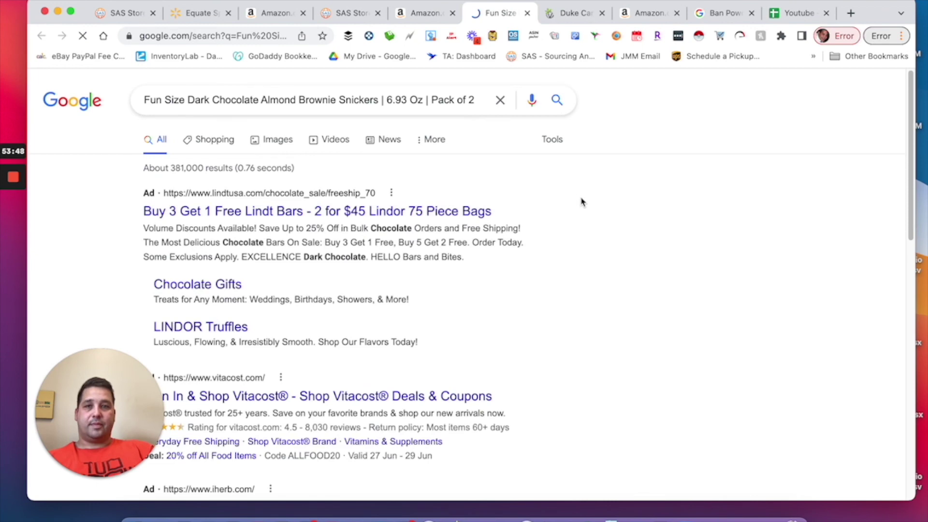
scroll(539, 166, down, 3)
scroll(431, 190, down, 3)
scroll(426, 192, down, 4)
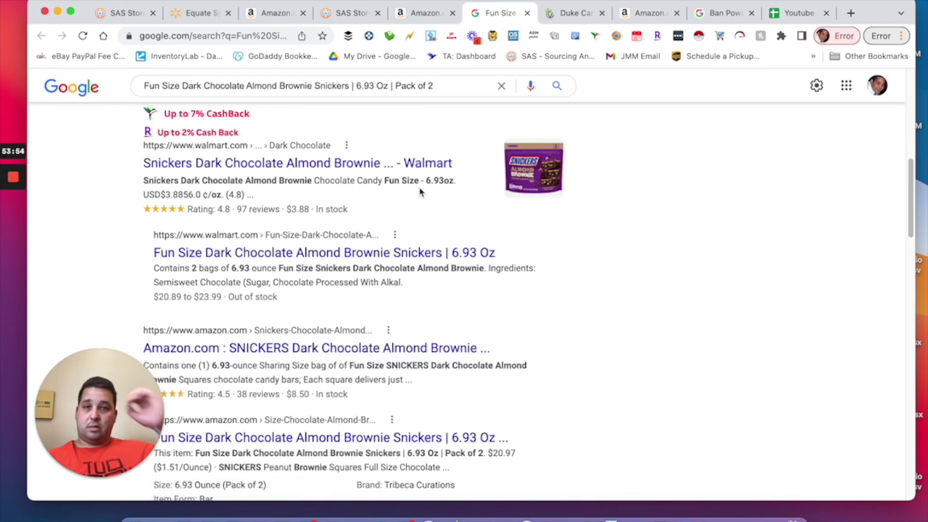
click(251, 162)
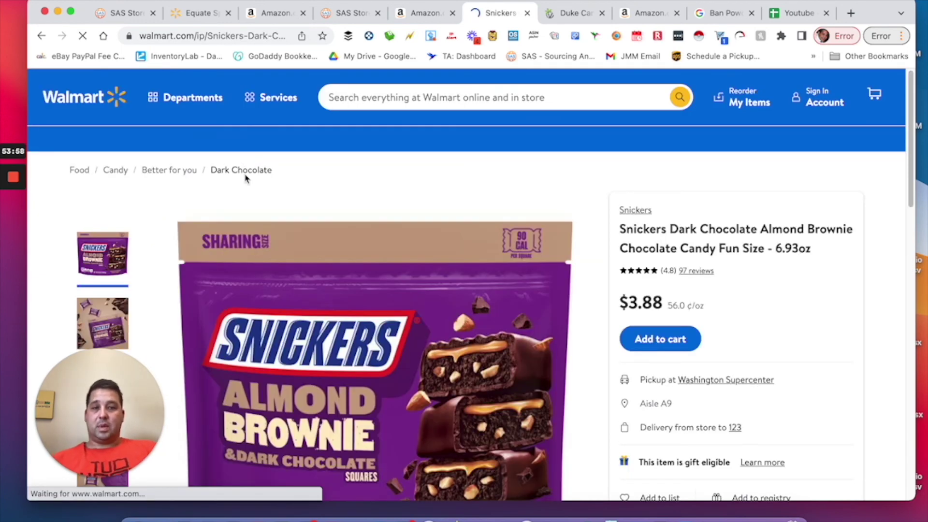
Check the Walmart Snickers listing's price, package size, pickup availability and other seller options.
scroll(474, 264, down, 3)
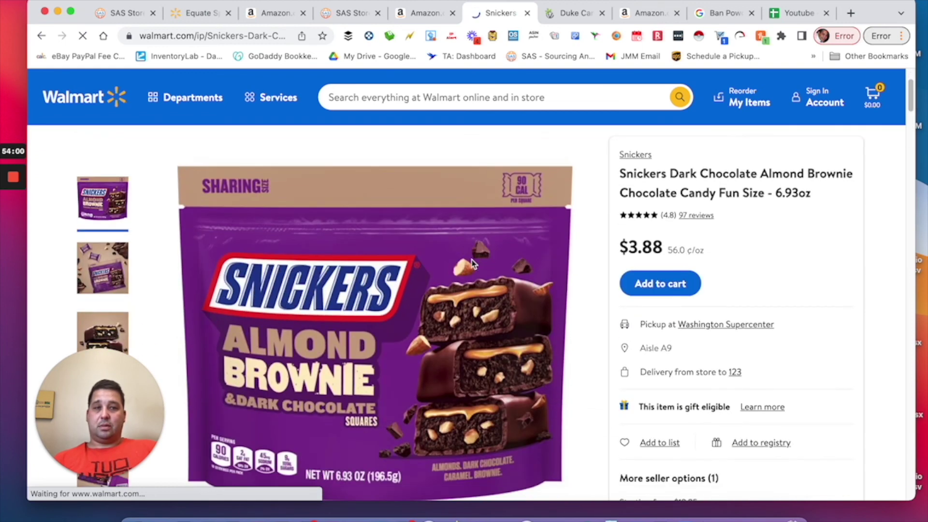
scroll(474, 262, down, 1)
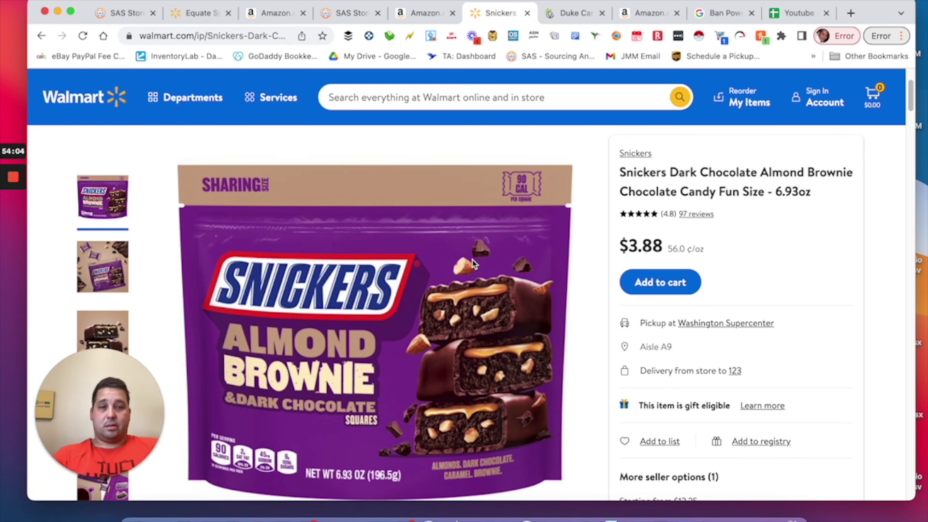
scroll(580, 362, down, 5)
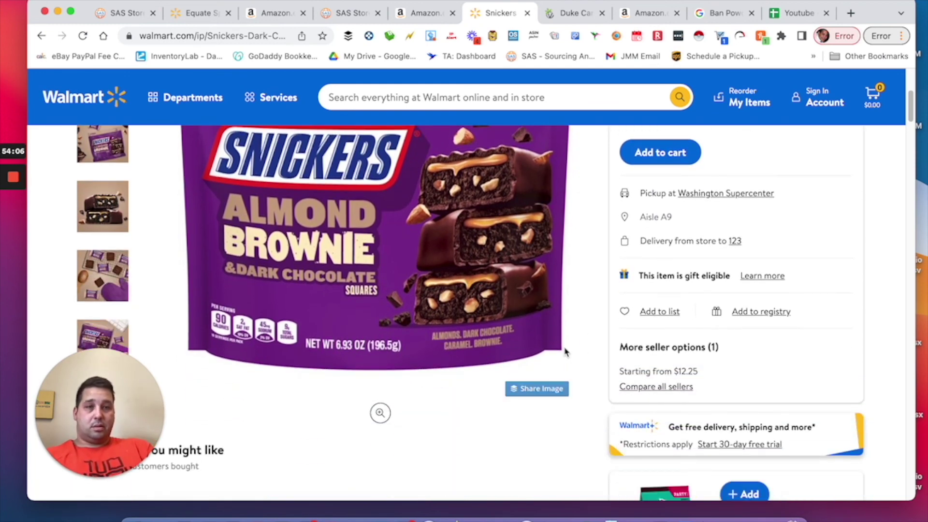
Return to the Snickers pack's Amazon listing, set the Keepa chart range to 3 Months and compare prices, sales rank and offer counts.
click(421, 20)
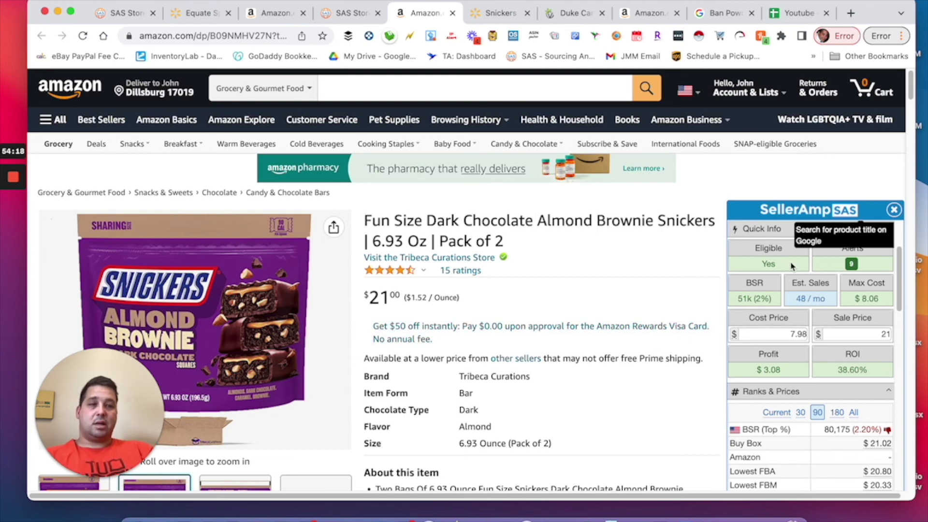
scroll(822, 357, down, 5)
scroll(614, 356, down, 7)
scroll(615, 355, down, 3)
scroll(608, 391, down, 1)
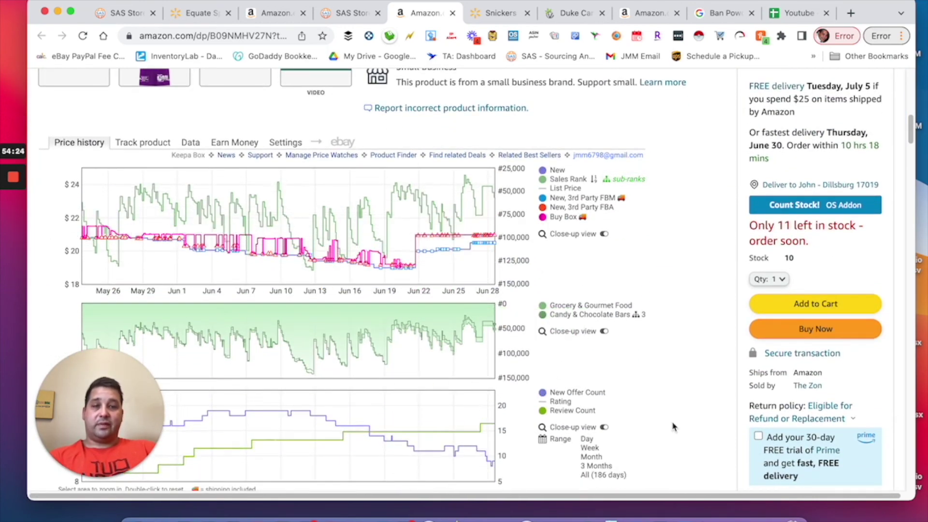
scroll(612, 411, down, 5)
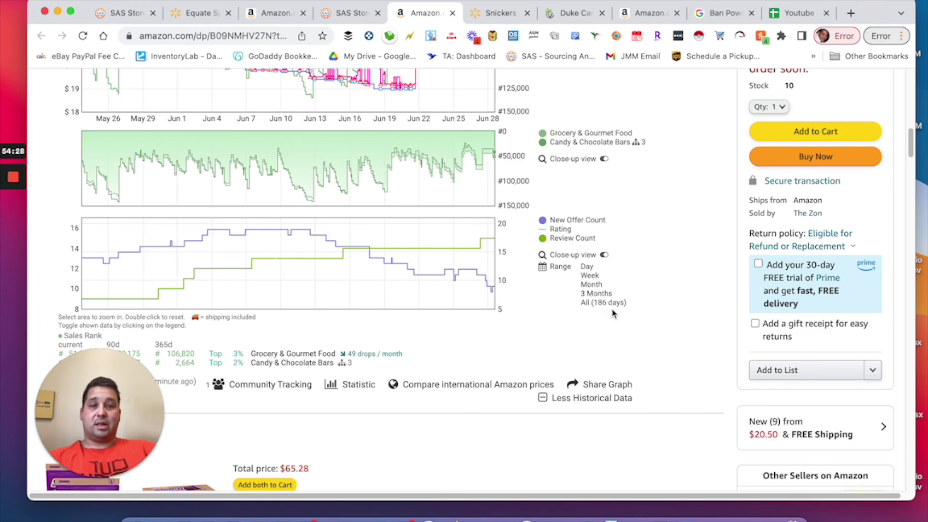
click(602, 296)
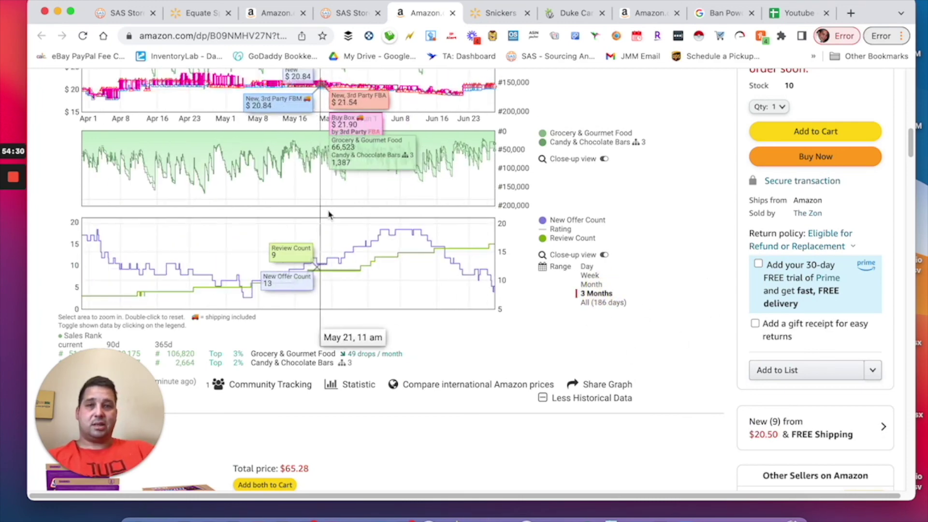
scroll(394, 242, up, 4)
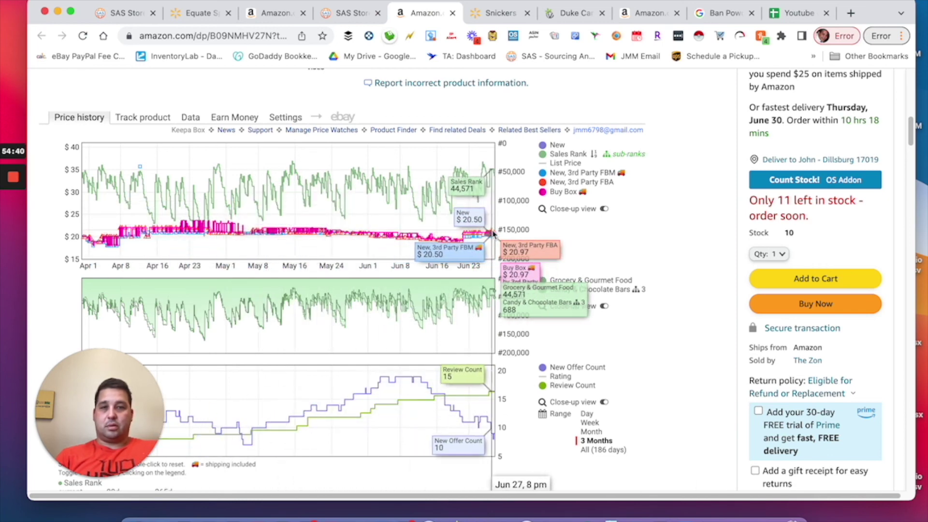
scroll(653, 242, up, 3)
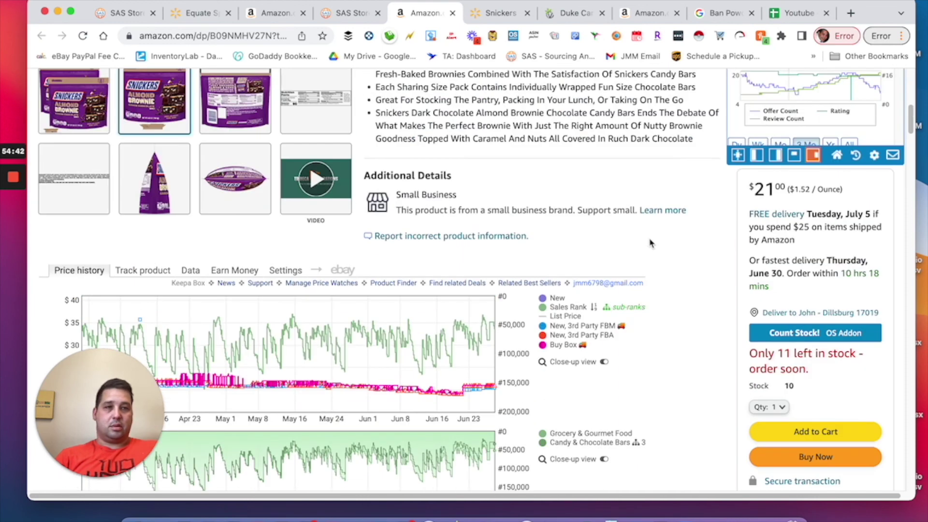
scroll(410, 382, down, 6)
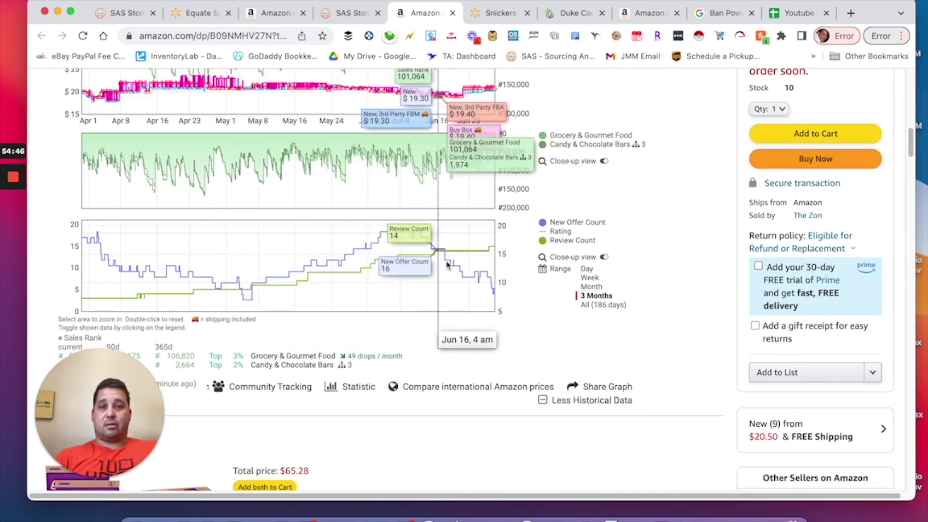
scroll(697, 275, up, 9)
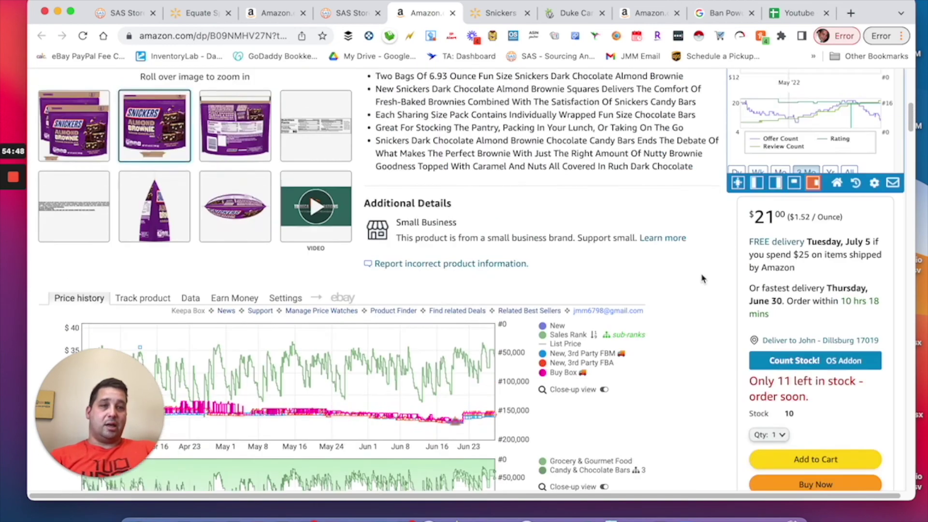
Set the Snickers pack's cost price to $6.98 in SellerAmp and check the profit, ROI and 90-day rank and prices.
scroll(693, 273, up, 5)
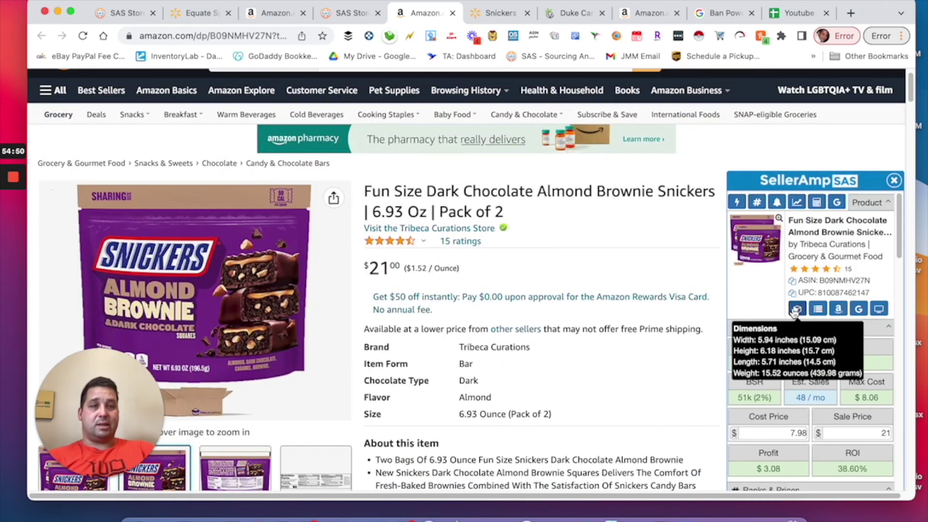
scroll(617, 321, down, 3)
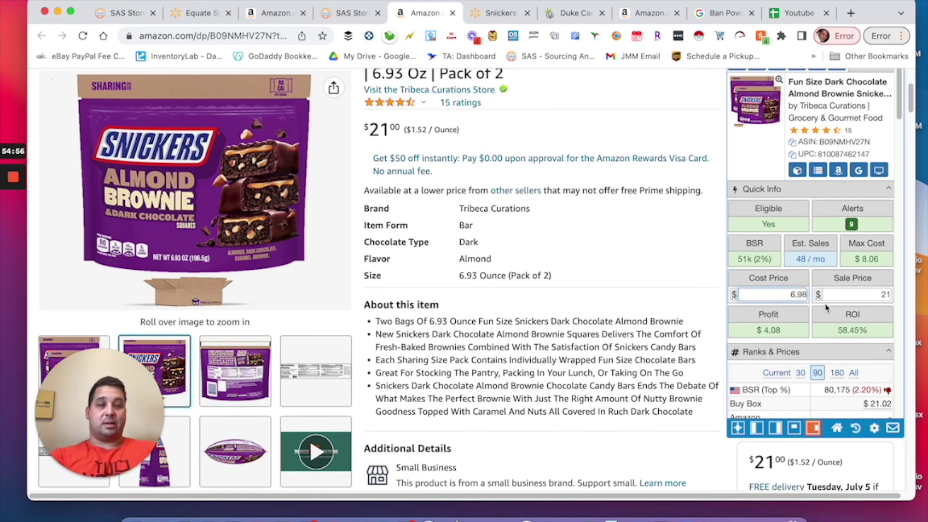
click(662, 282)
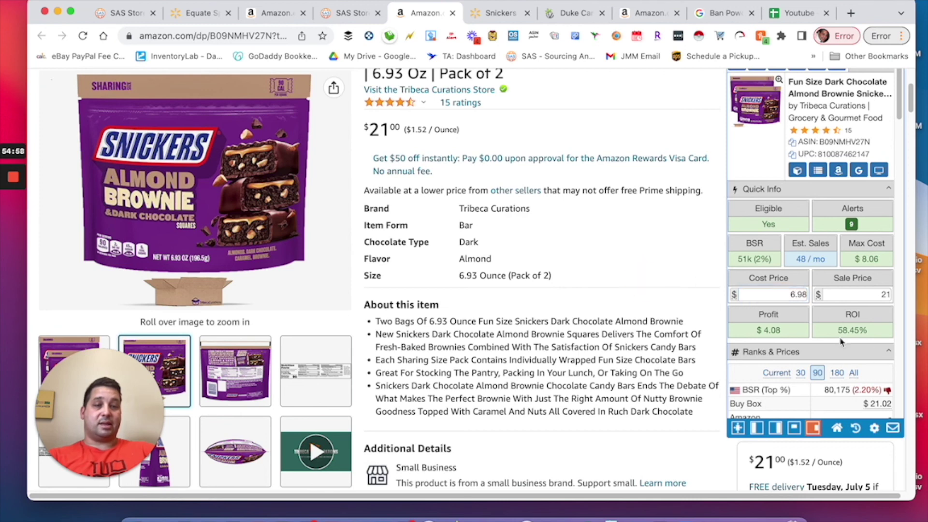
scroll(796, 289, down, 1)
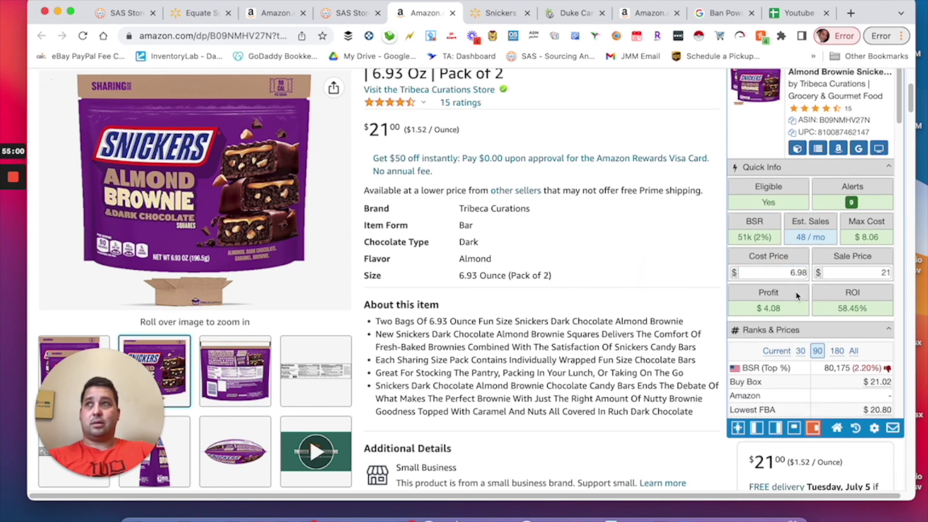
scroll(797, 296, down, 1)
mouse_move(16, 208)
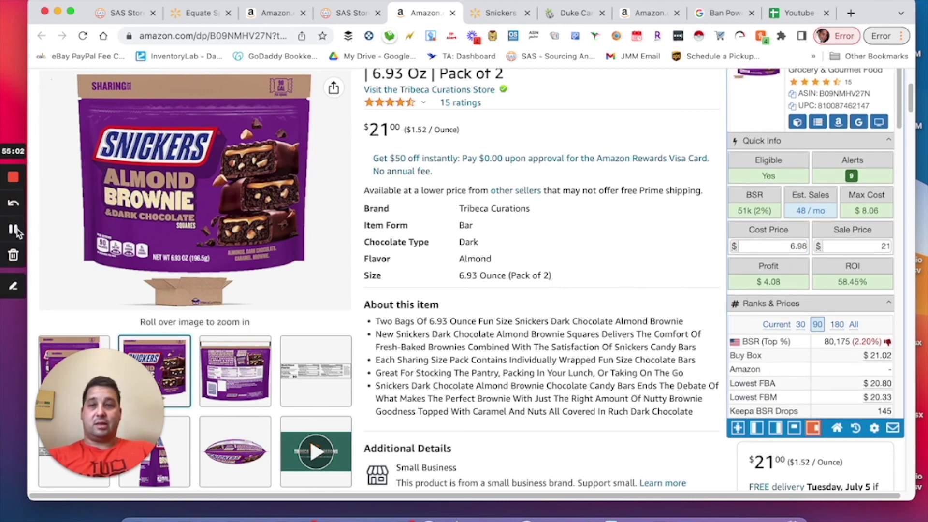